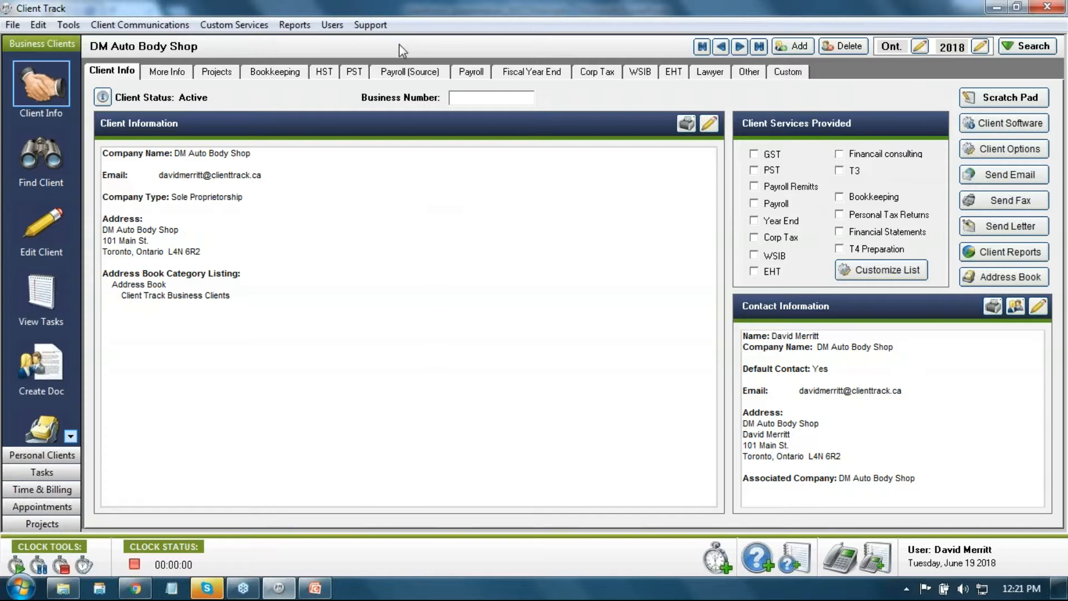
# Step: Look through the Support menu, dismiss it, and open the Users menu
pyautogui.click(372, 25)
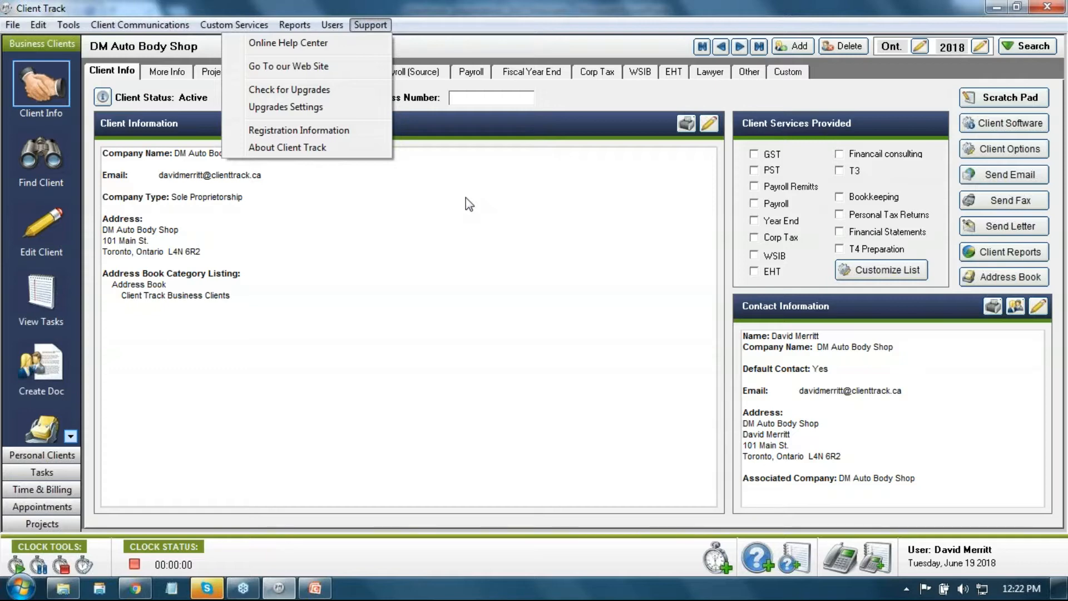
pyautogui.click(437, 214)
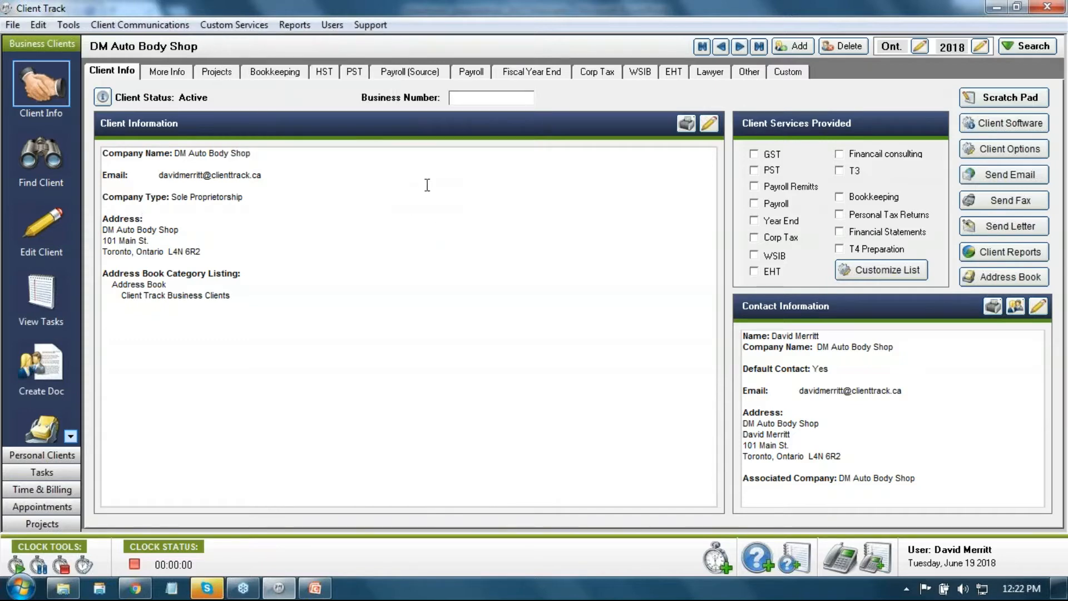
pyautogui.click(332, 28)
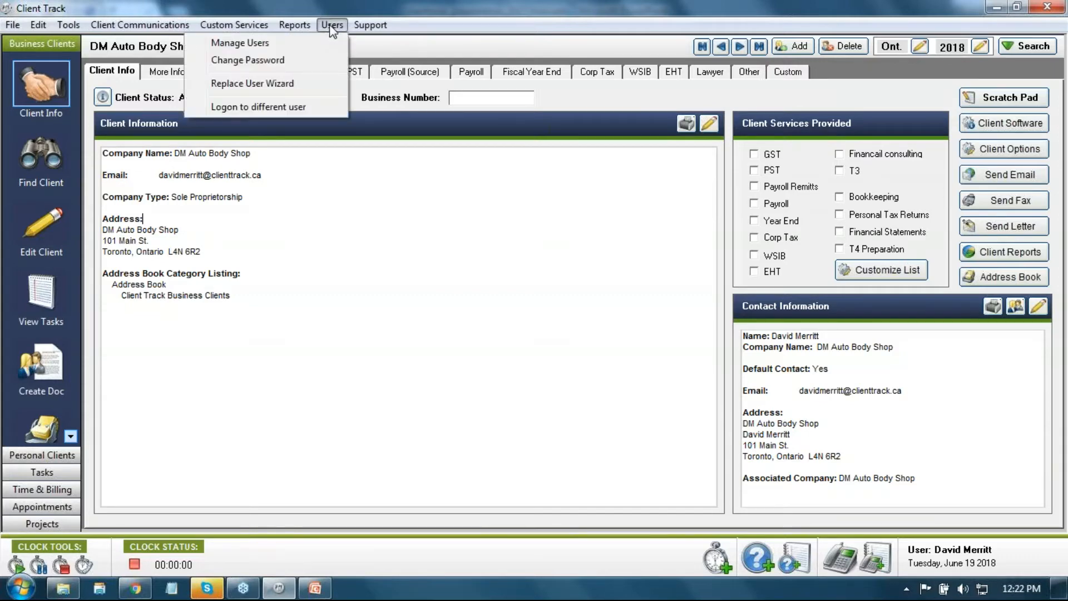
# Step: Open Users > Manage Users and nudge the dialog slightly up and right
pyautogui.click(308, 43)
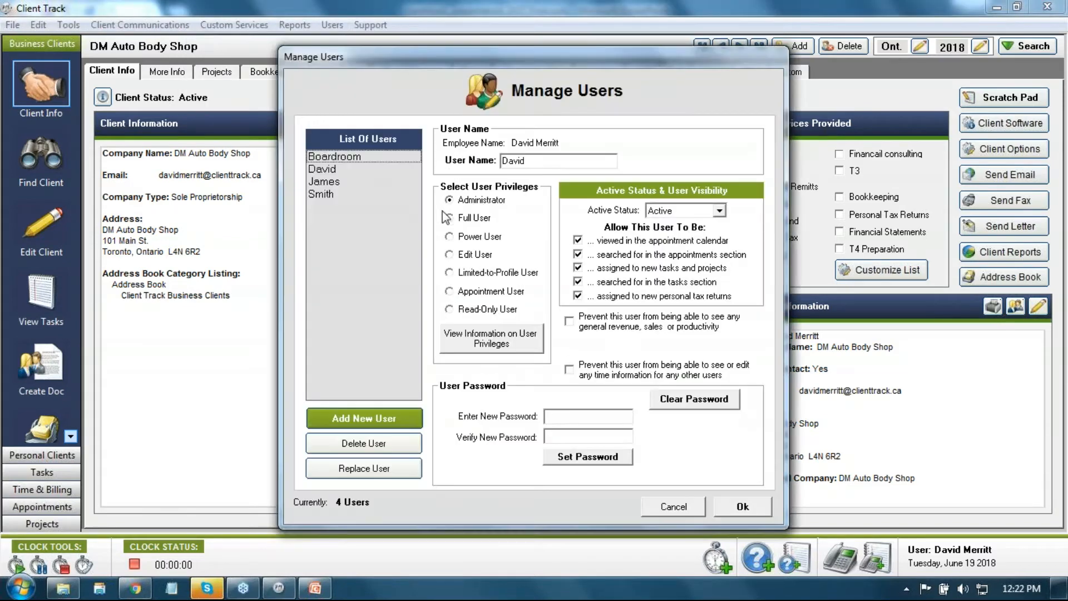
pyautogui.moveTo(512, 66)
pyautogui.mouseDown()
pyautogui.moveTo(523, 75)
pyautogui.moveTo(506, 51)
pyautogui.moveTo(527, 57)
pyautogui.mouseUp()
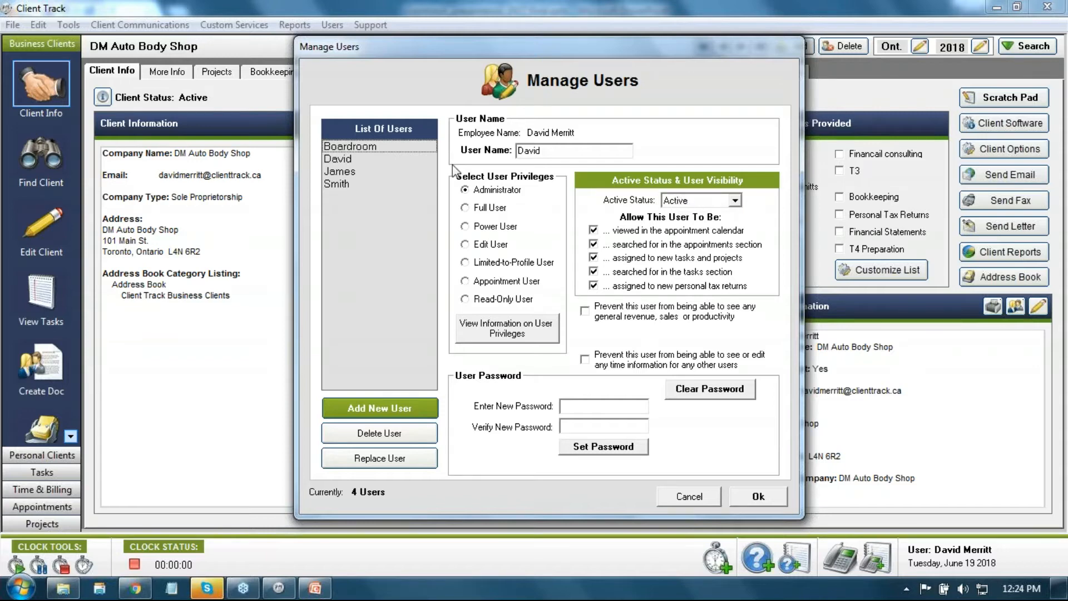
# Step: Switch the selected user's Active Status to Inactive and back to Active, then cancel without saving
pyautogui.click(353, 185)
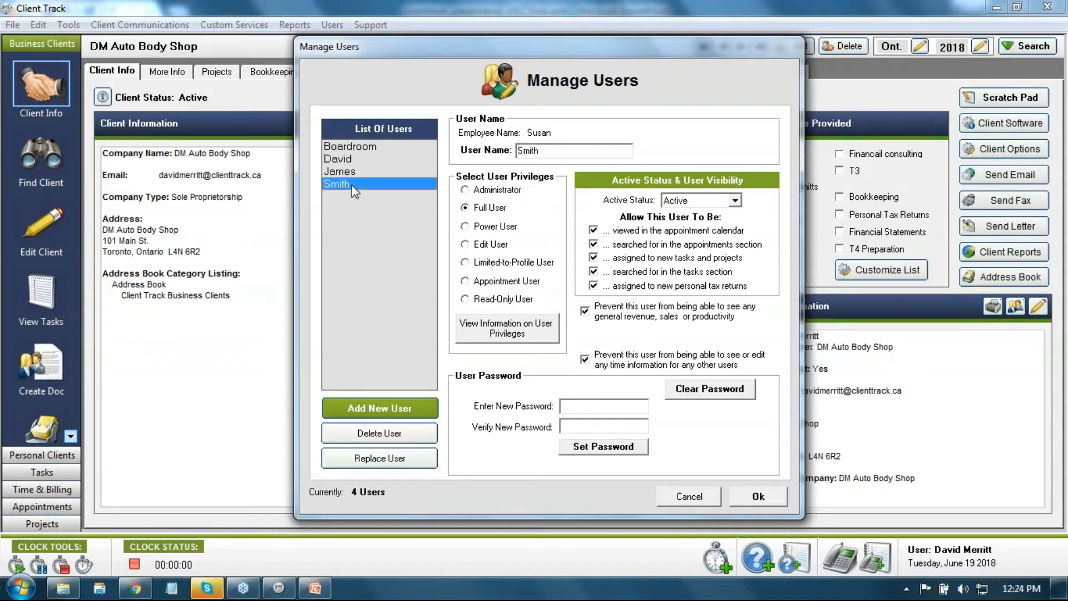
pyautogui.click(735, 201)
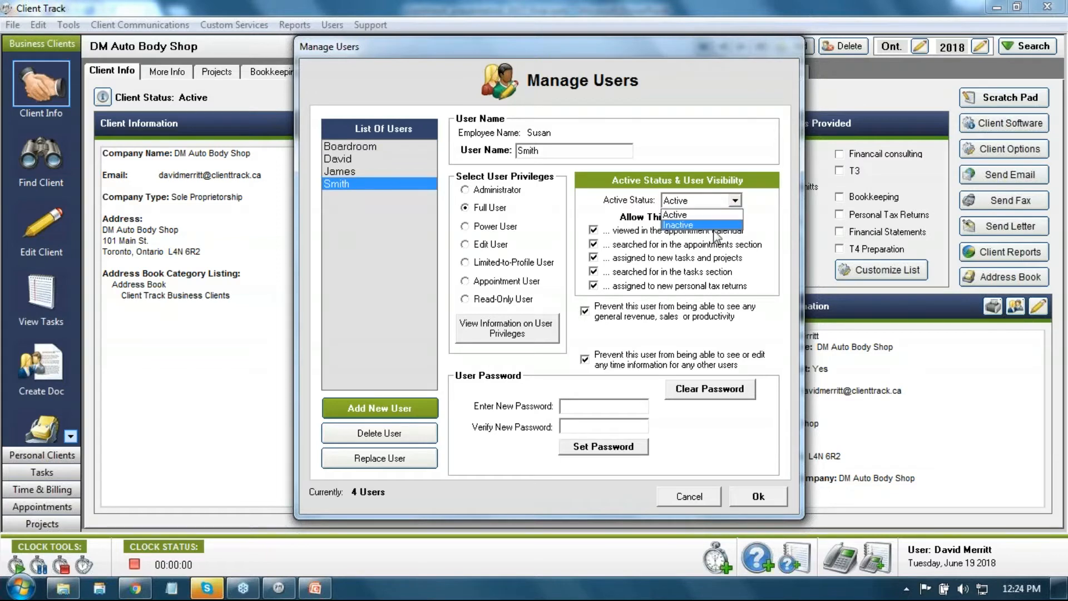
pyautogui.click(708, 231)
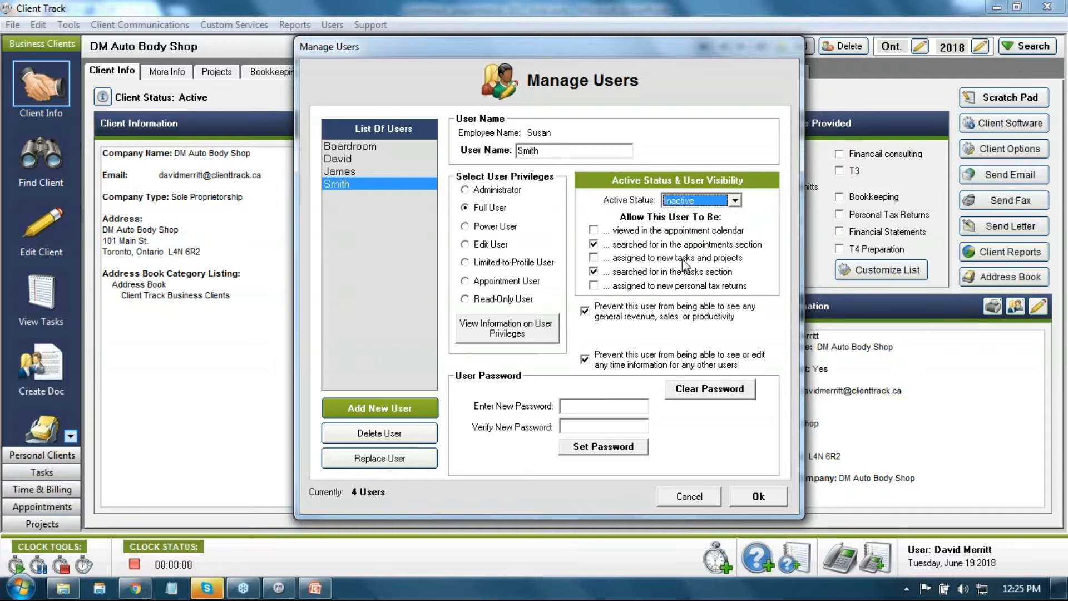
pyautogui.click(735, 201)
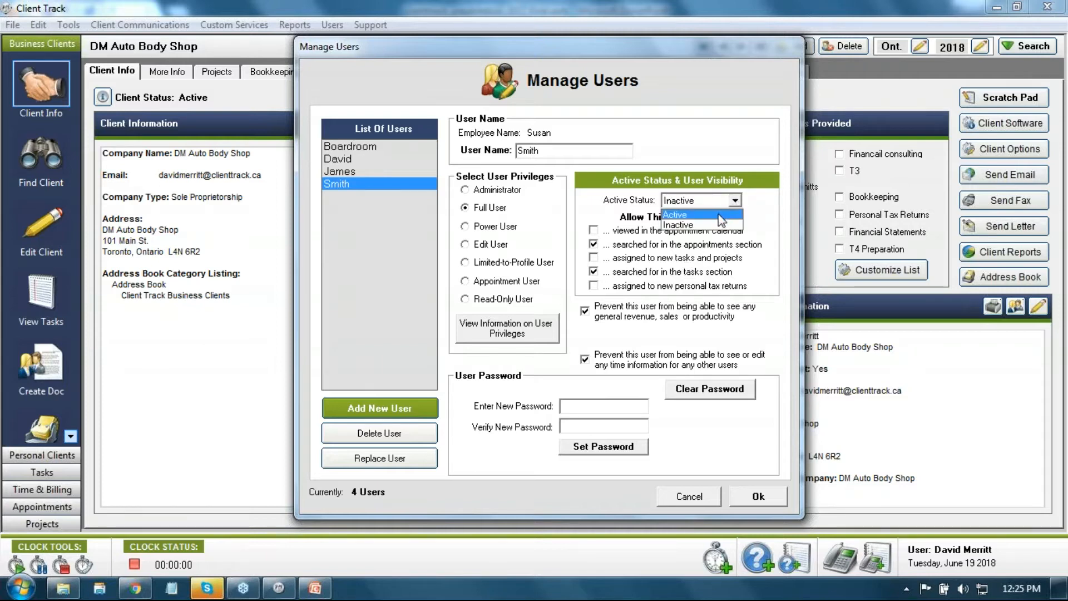
pyautogui.click(720, 214)
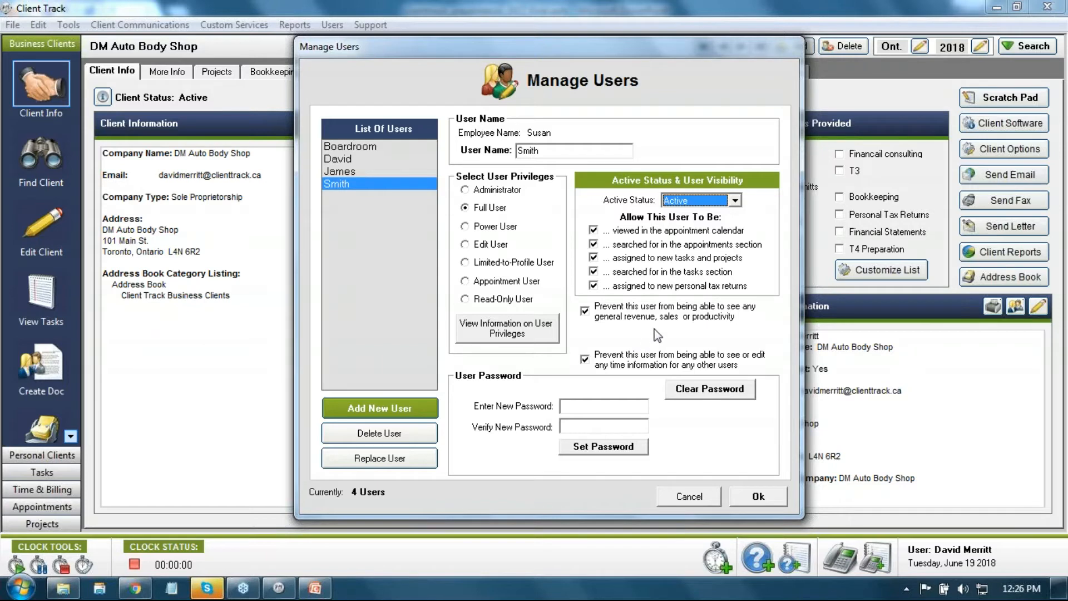
pyautogui.click(692, 498)
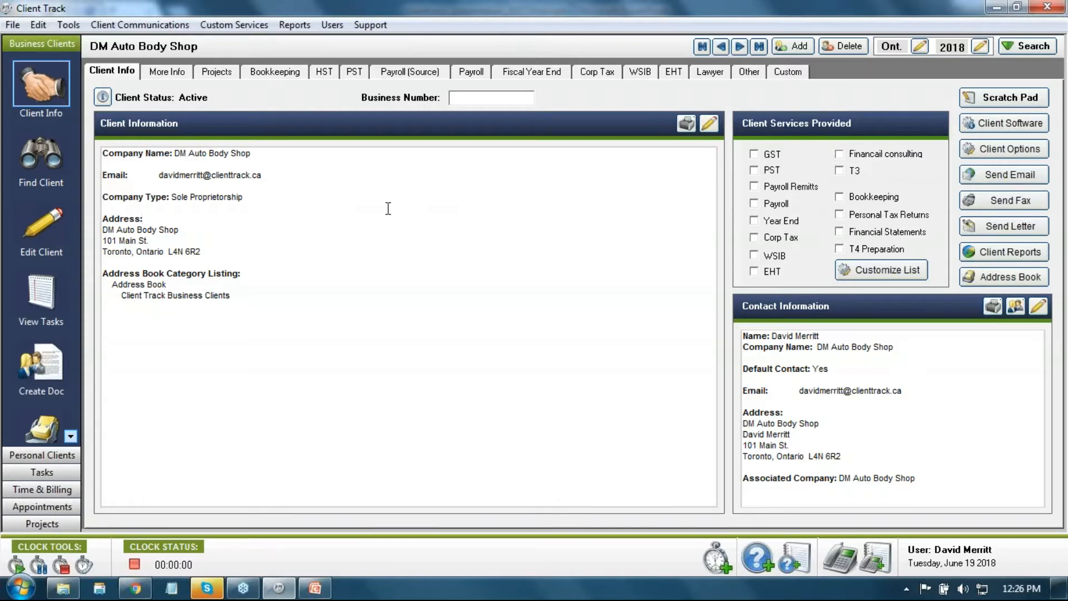
# Step: Add a company named 'New workshop client' with its street address and the city Vancouver
pyautogui.click(797, 48)
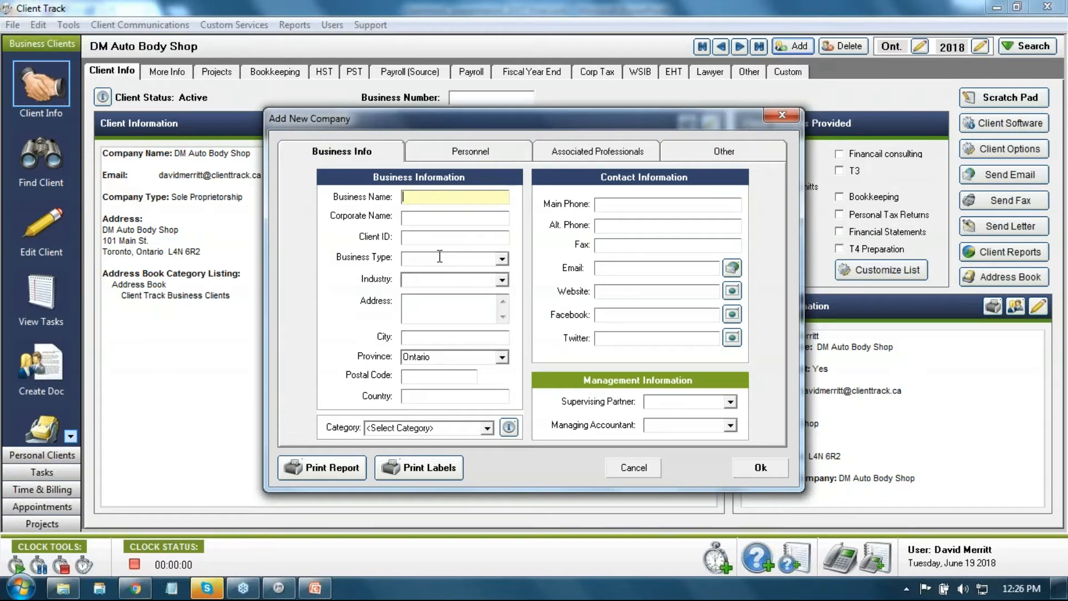
pyautogui.write('New workshop client')
pyautogui.write('35')
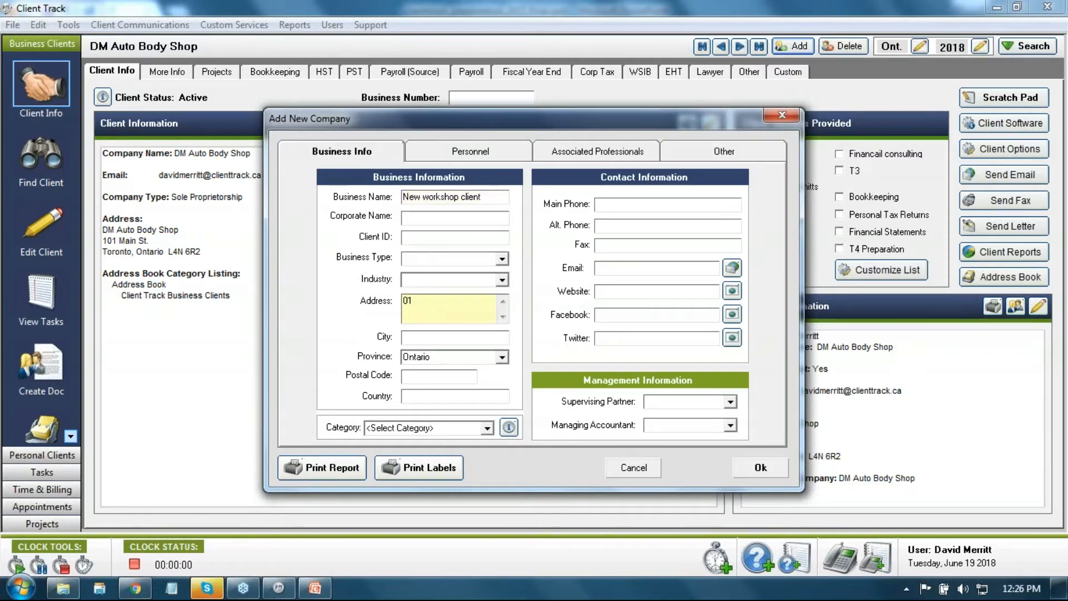
pyautogui.press('BackSpace')
pyautogui.press('BackSpace')
pyautogui.click(422, 336)
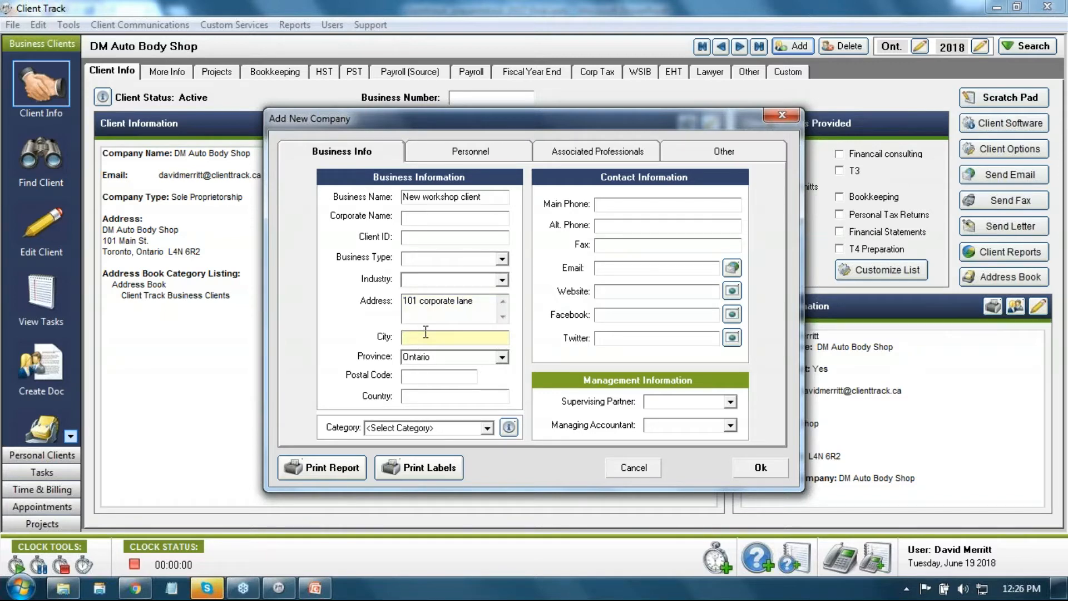
pyautogui.write('Vancouver')
# Step: Set the province to British Columbia and enter the company's e-mail address
pyautogui.click(501, 357)
pyautogui.scroll(2, 484, 393)
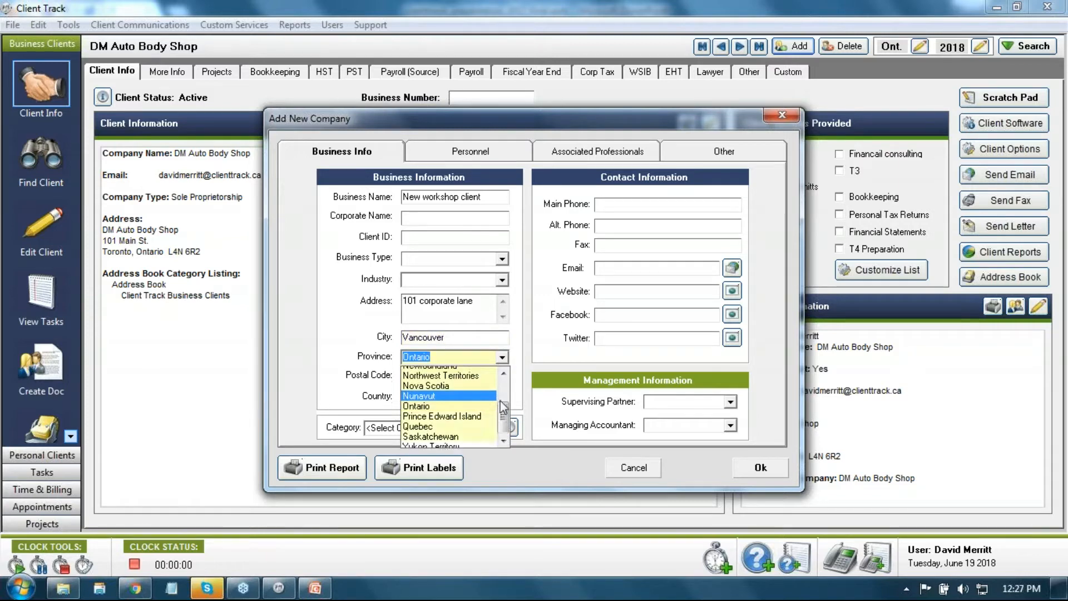
pyautogui.click(455, 381)
pyautogui.click(455, 382)
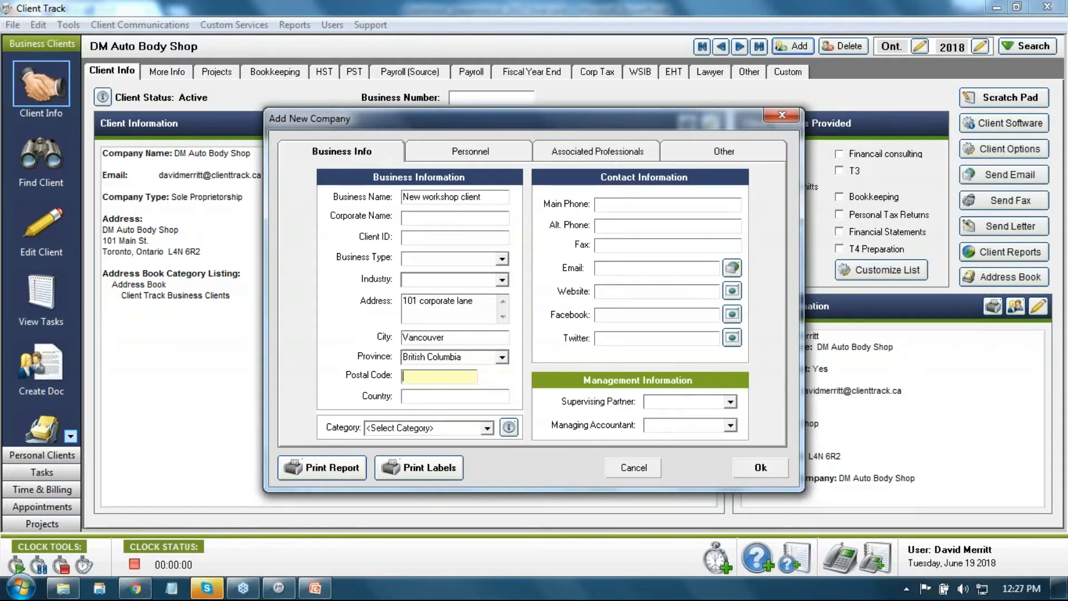
pyautogui.click(618, 268)
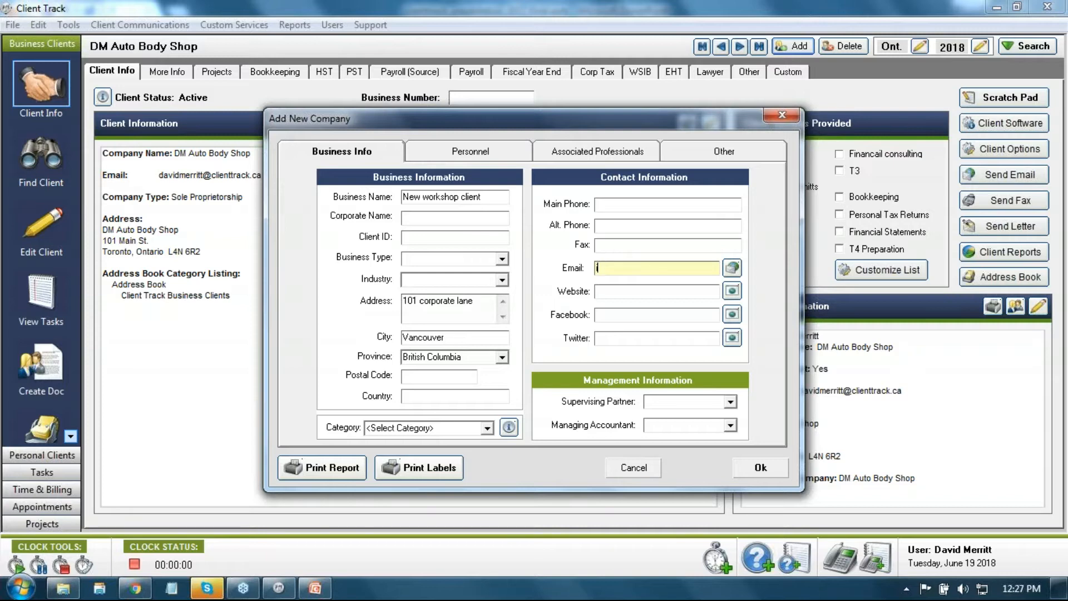
pyautogui.click(423, 156)
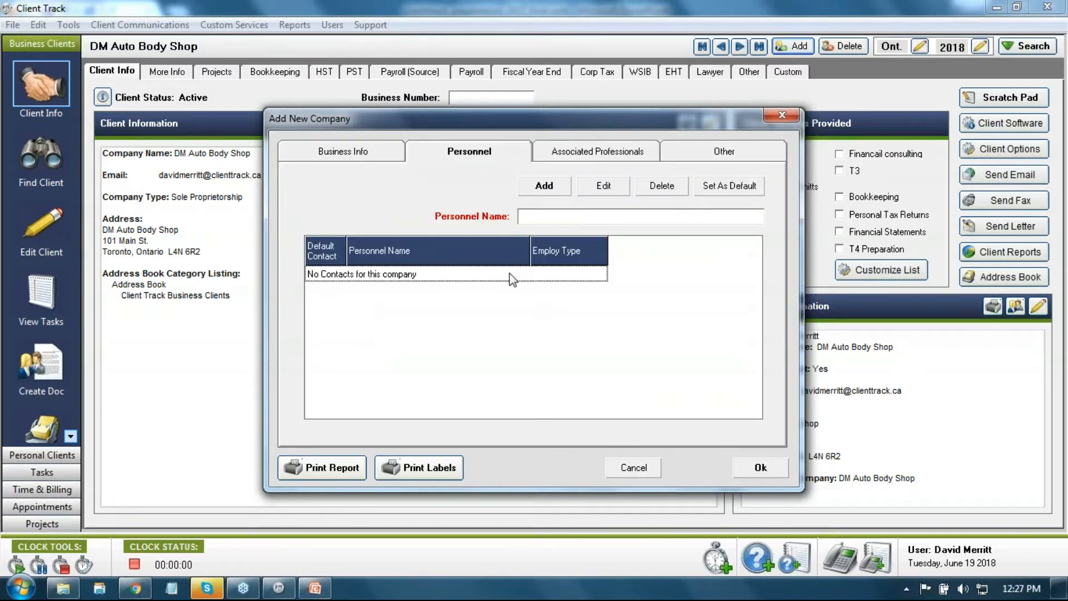
pyautogui.click(369, 160)
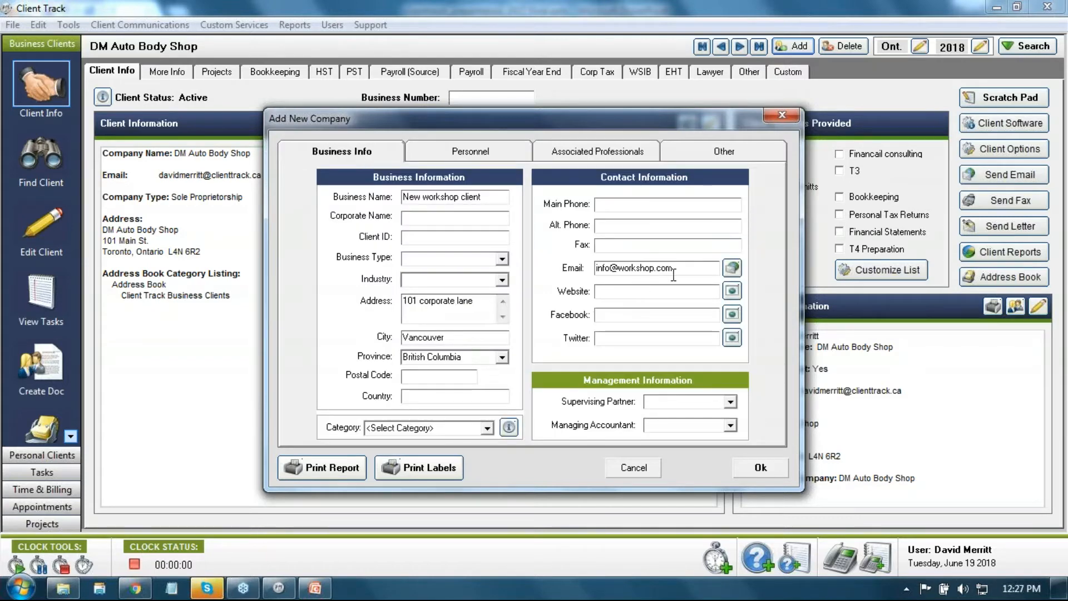
pyautogui.moveTo(672, 273); pyautogui.dragTo(578, 275)
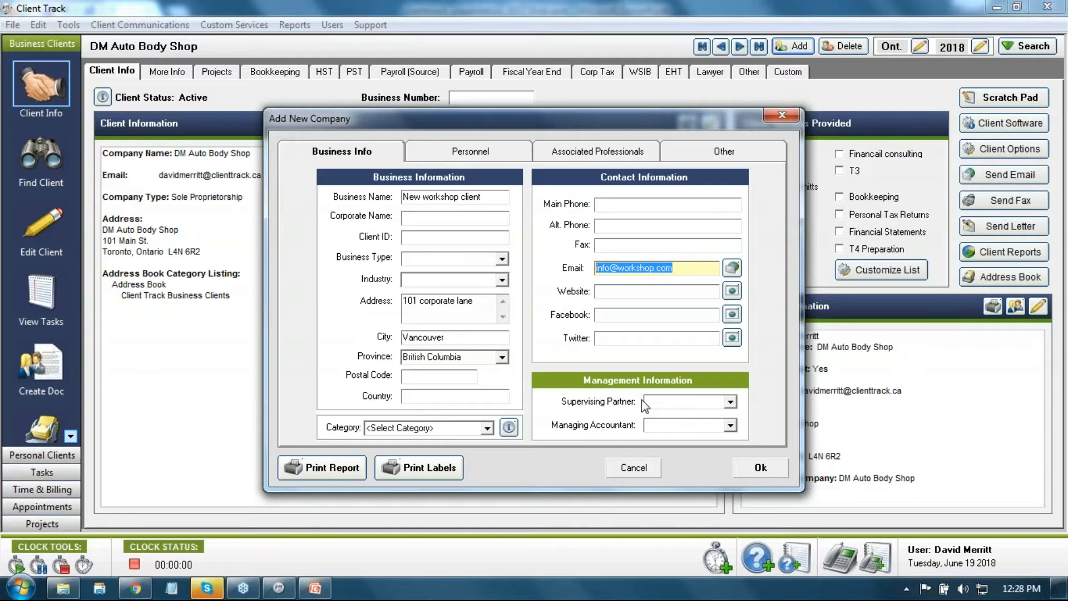
# Step: Choose a staff member from the Supervising Partner list under management information
pyautogui.click(730, 401)
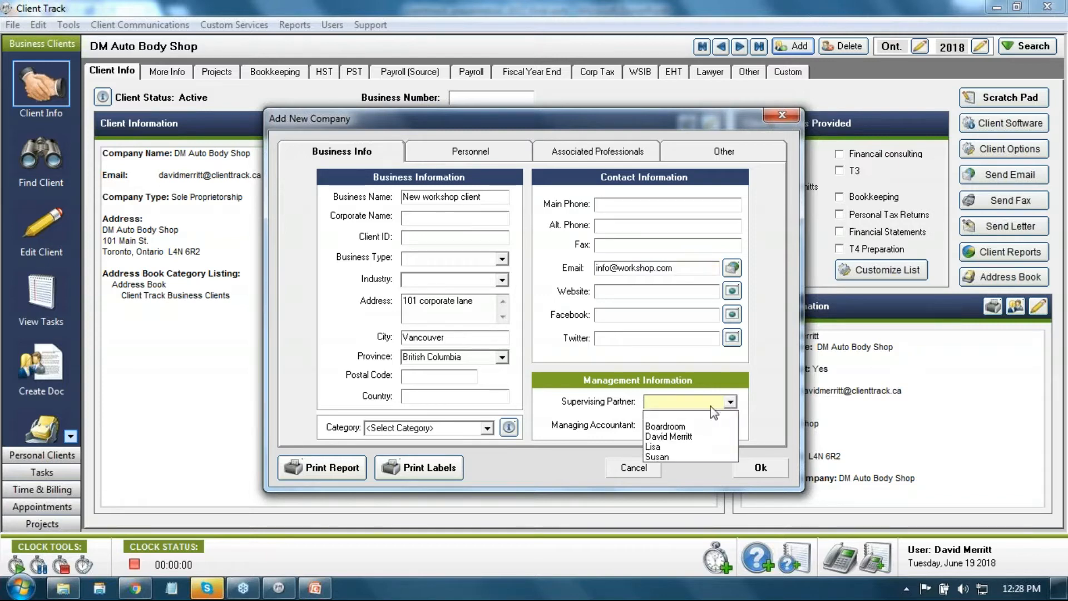
pyautogui.click(696, 447)
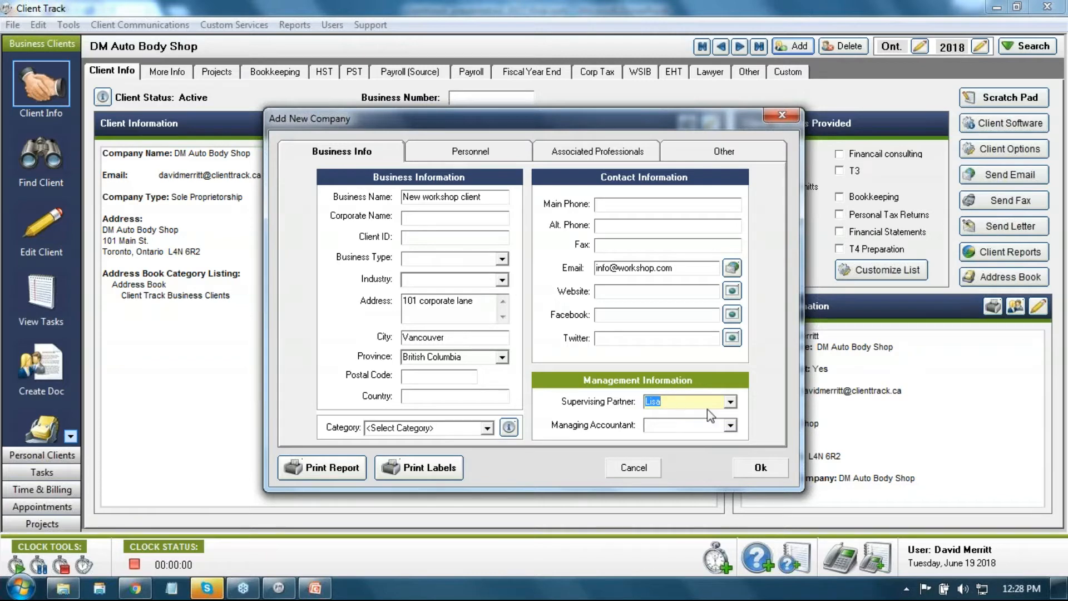
pyautogui.click(729, 404)
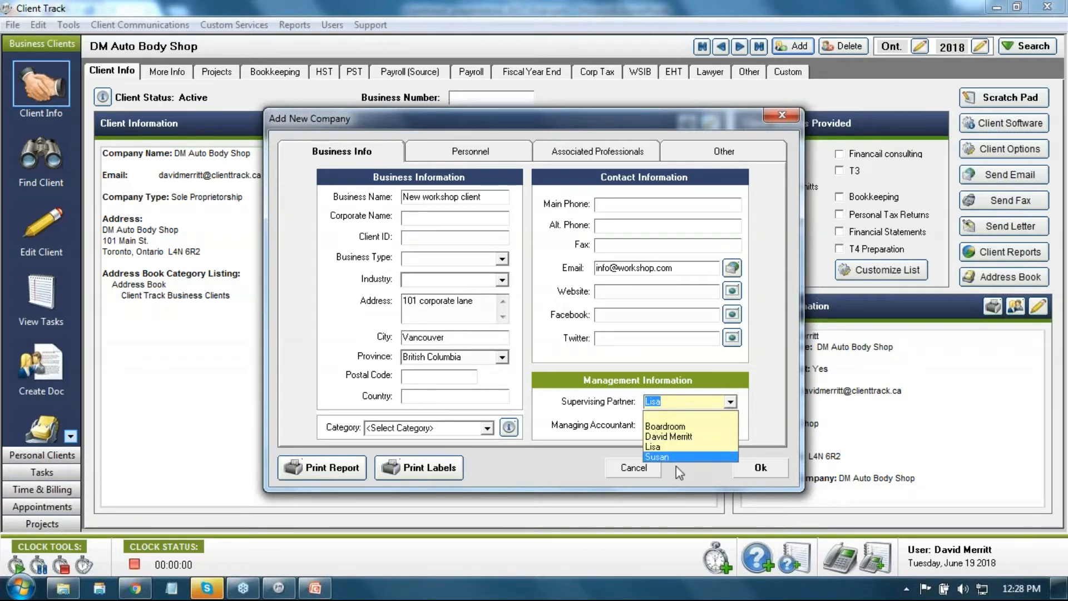
pyautogui.click(642, 428)
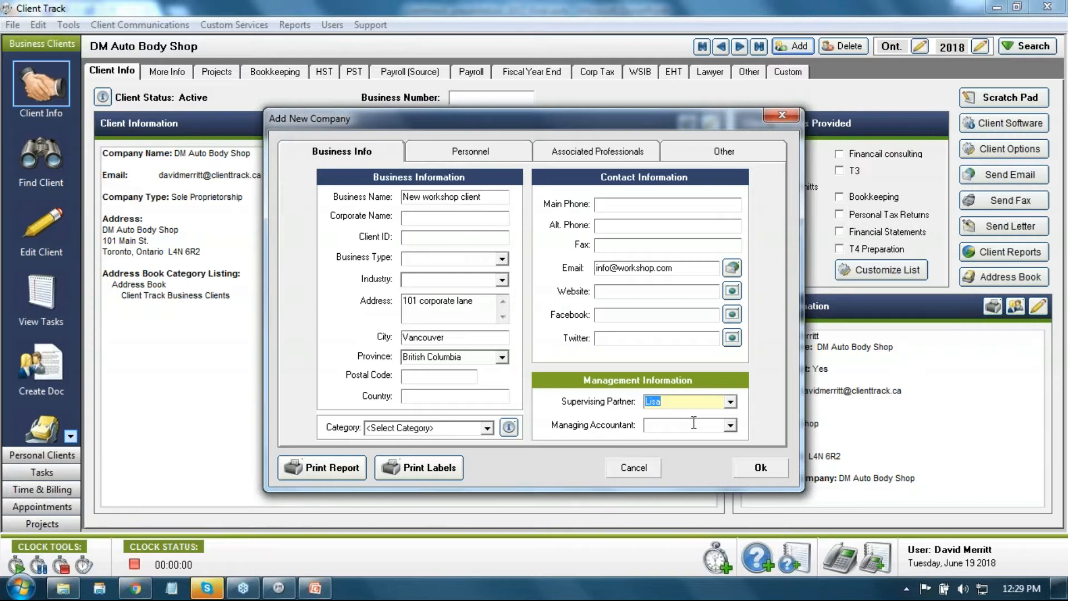
# Step: Pick the client's accountant from the Managing Accountant dropdown
pyautogui.click(732, 427)
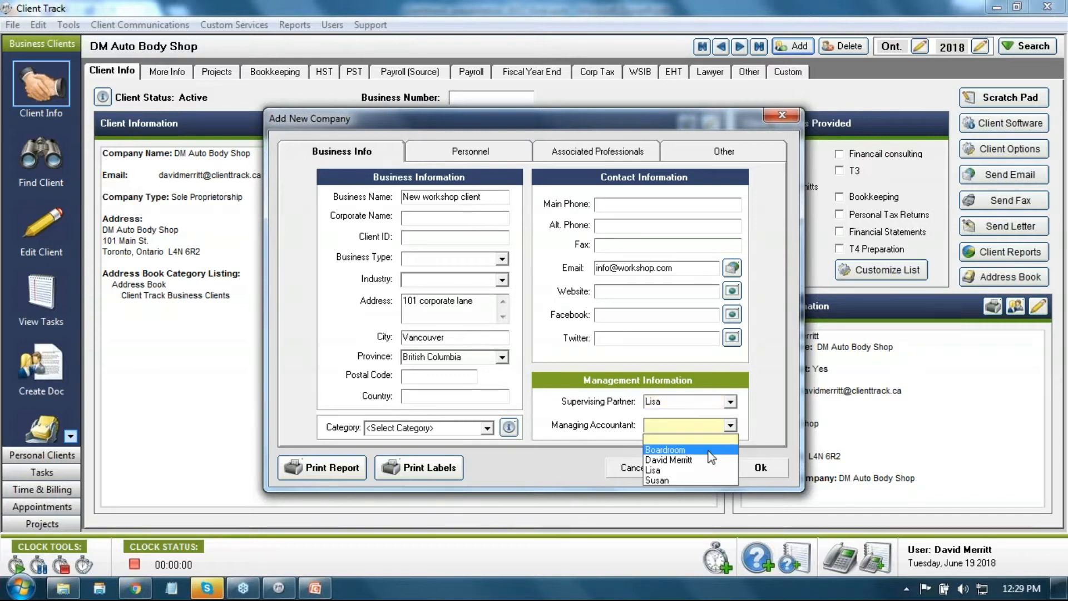
pyautogui.click(692, 456)
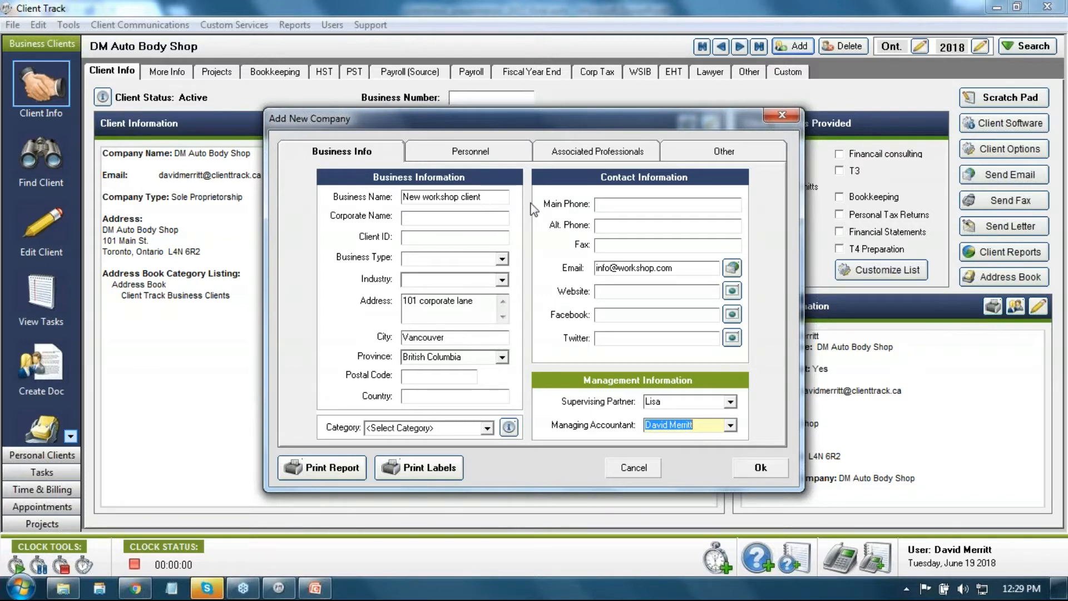
pyautogui.click(565, 158)
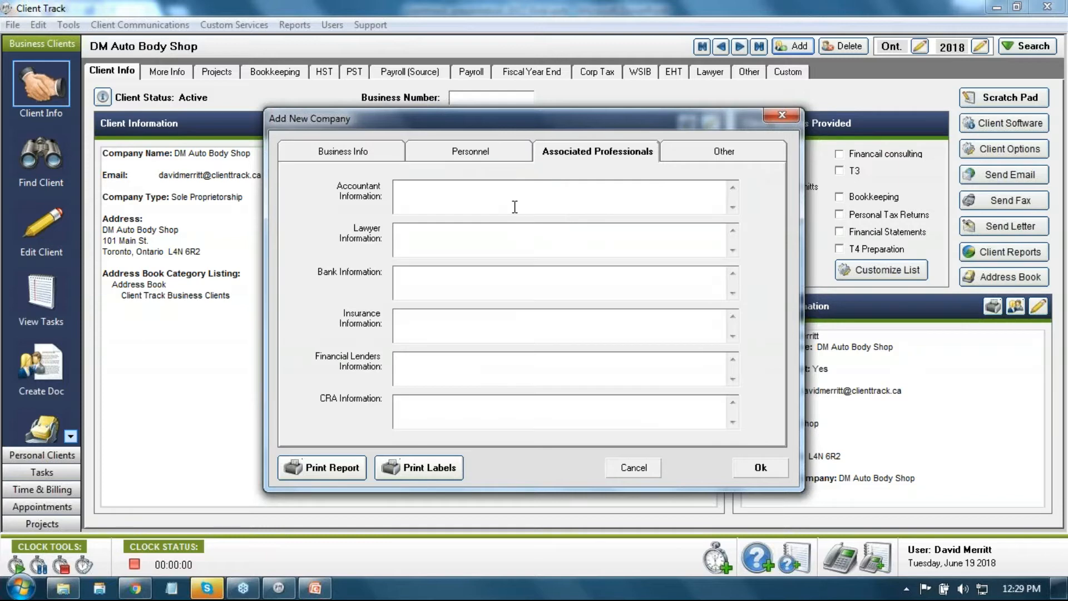
pyautogui.click(494, 196)
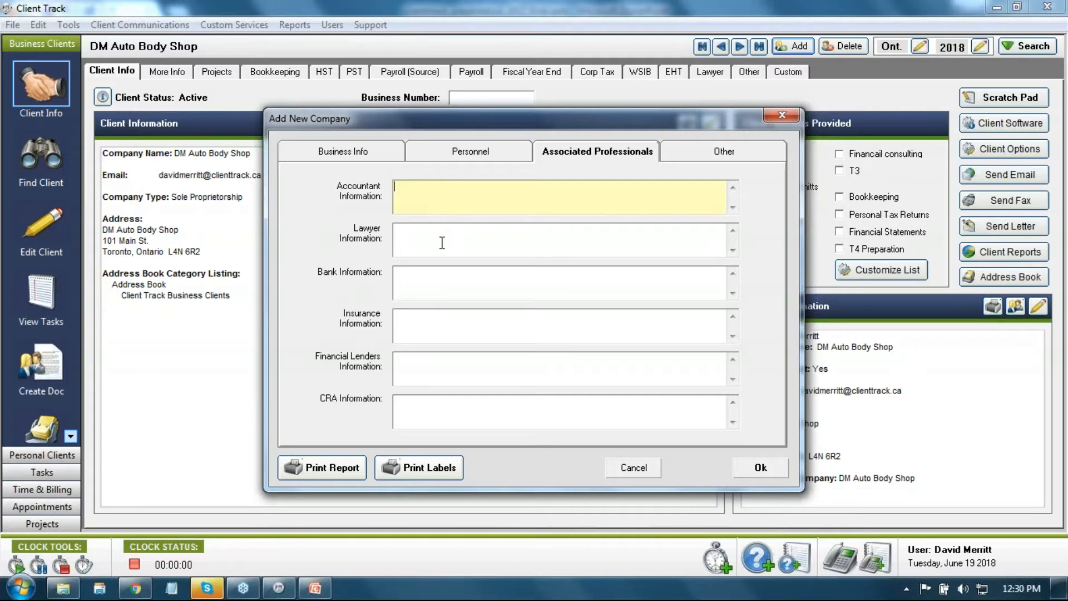
pyautogui.click(332, 160)
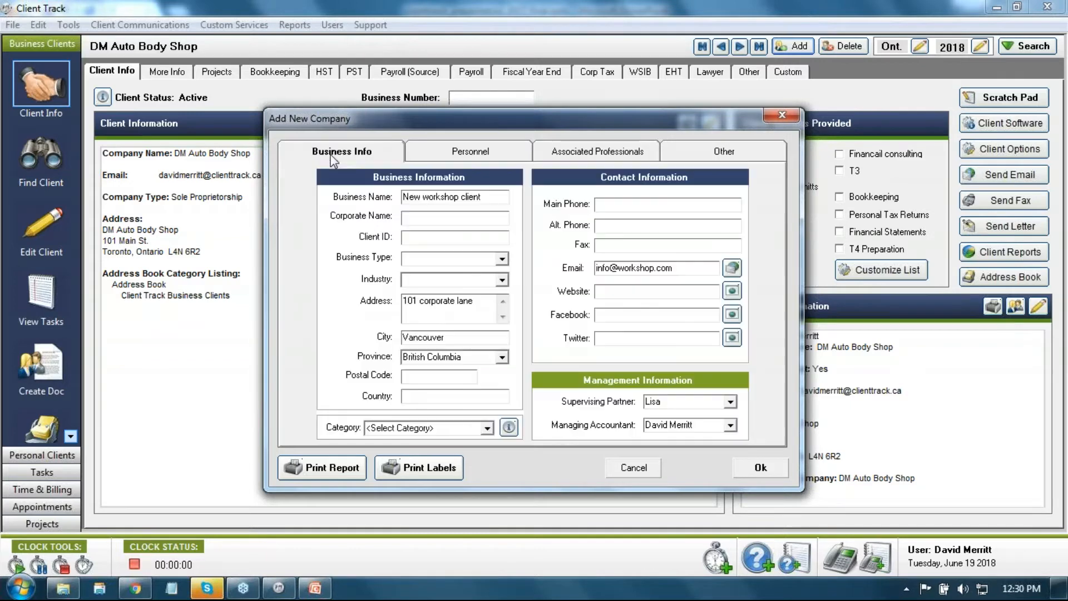
# Step: Enter TD Bank and its main account number as Bank Information on Associated Professionals
pyautogui.moveTo(481, 197); pyautogui.dragTo(367, 196)
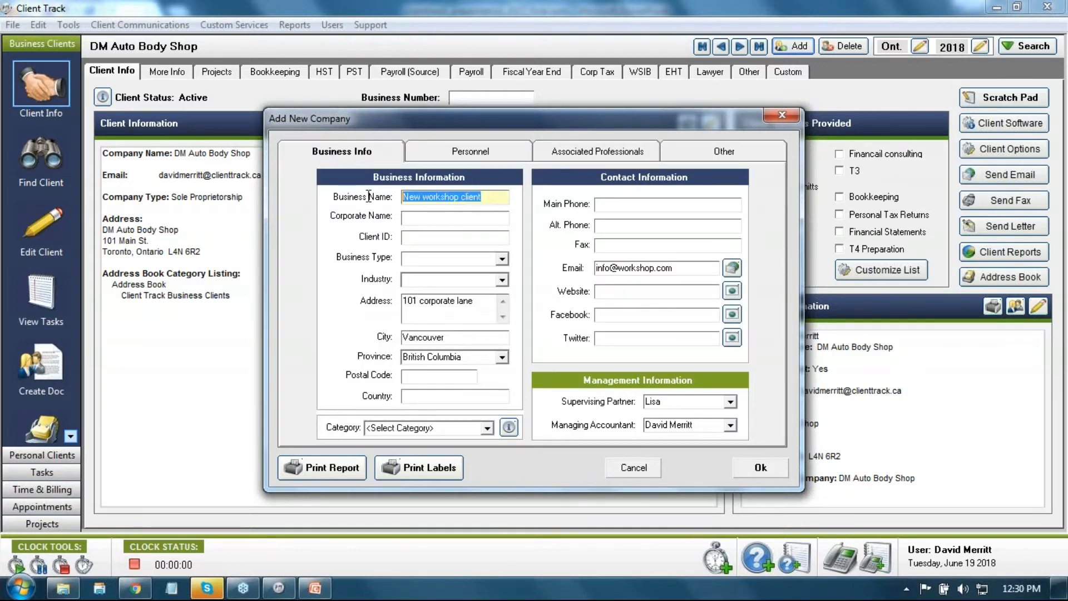
pyautogui.click(624, 156)
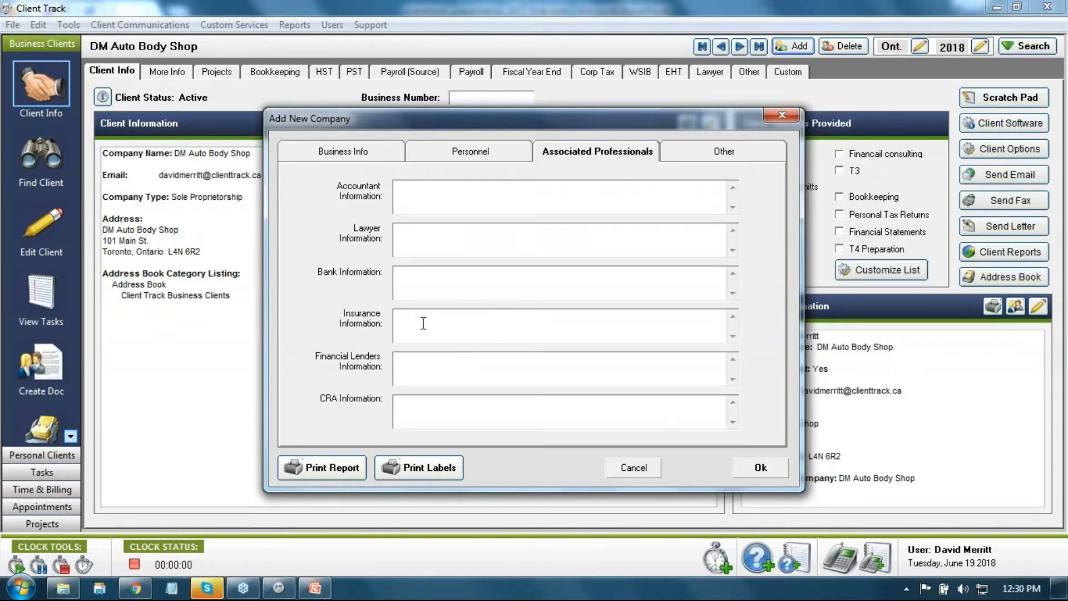
pyautogui.click(437, 281)
pyautogui.write('T')
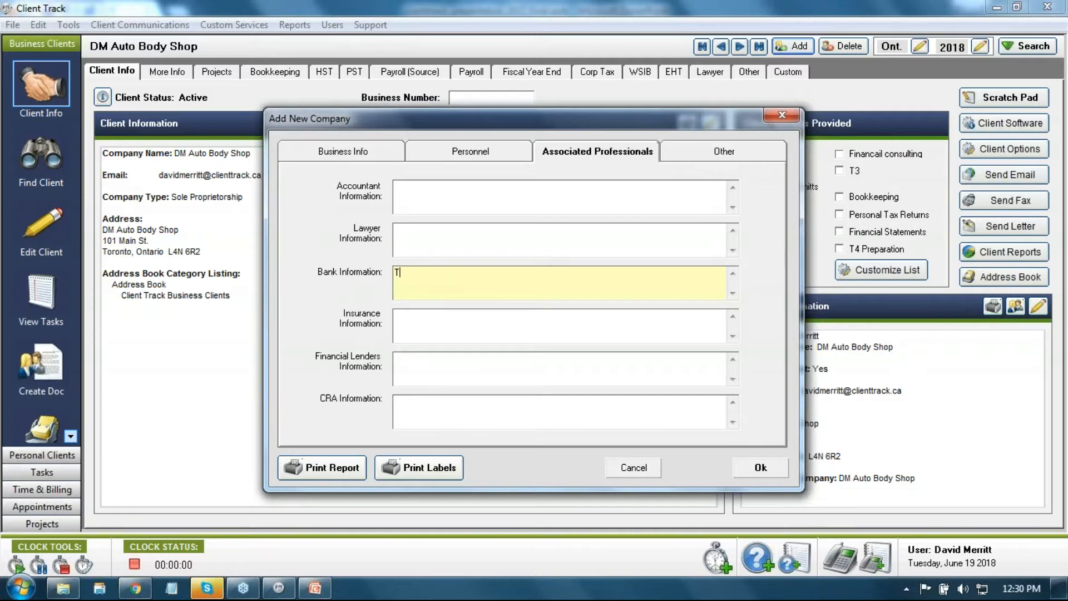
pyautogui.write('D Bank ')
pyautogui.write('Main acct')
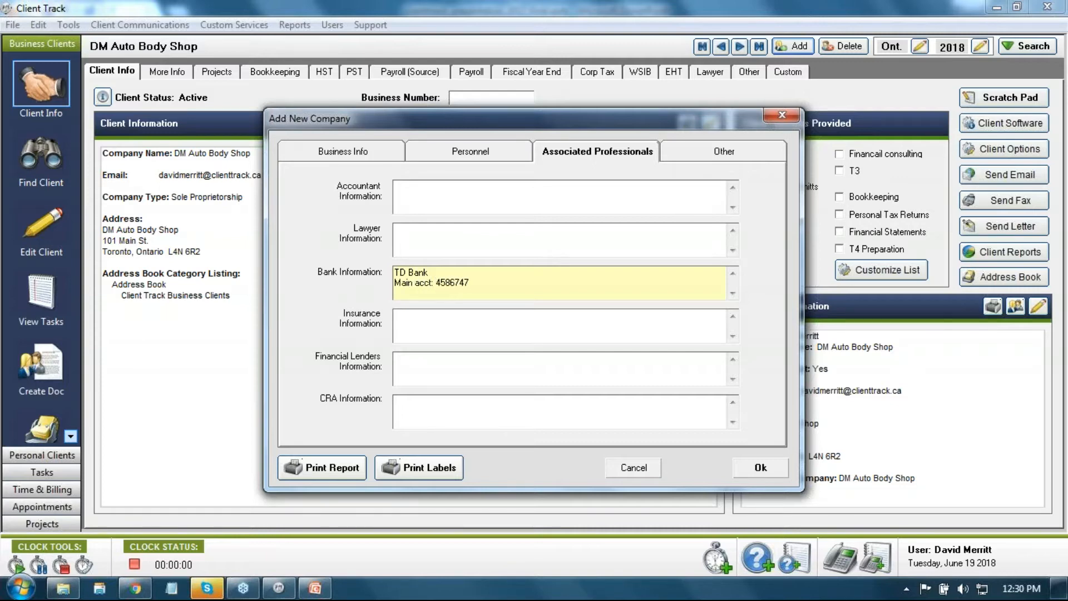
pyautogui.press('Return')
pyautogui.press('BackSpace')
# Step: Step through the lawyer, insurance, lender and CRA fields, then show the Personnel list
pyautogui.click(429, 233)
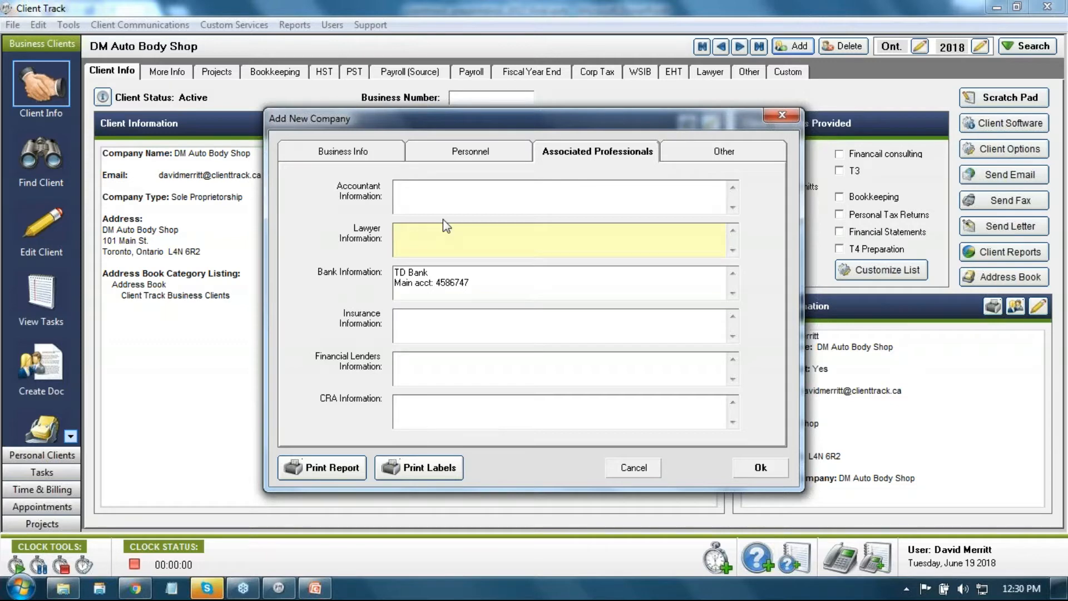
pyautogui.click(452, 330)
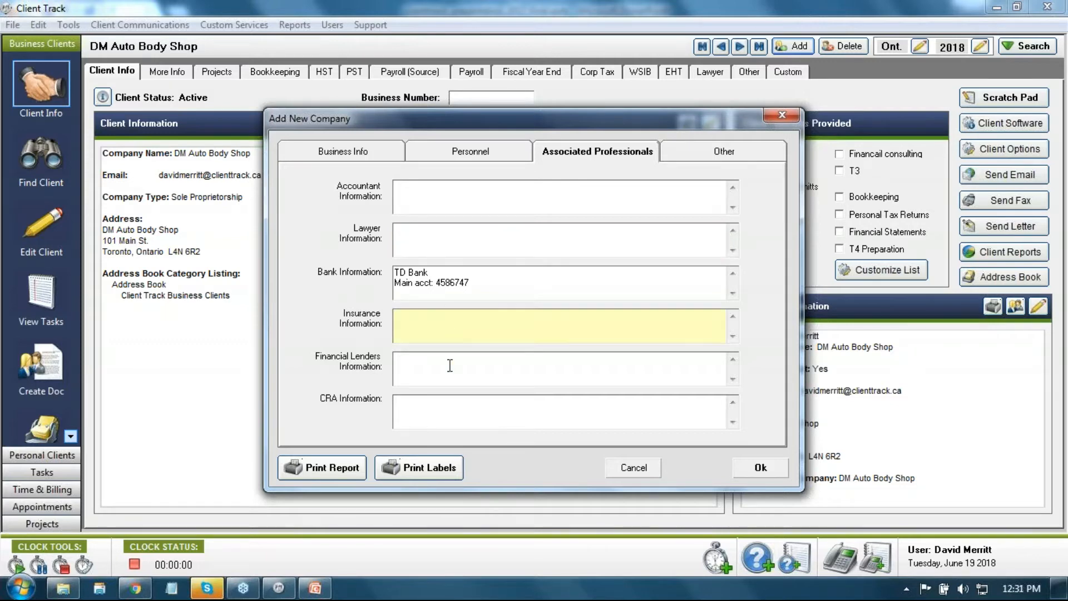
pyautogui.click(450, 365)
pyautogui.click(456, 401)
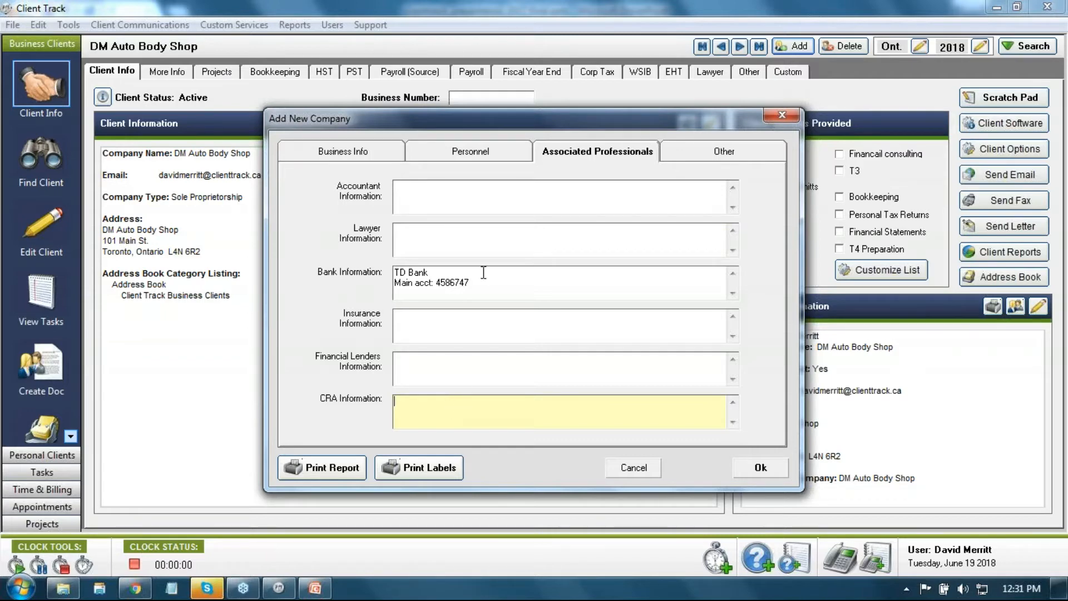
pyautogui.click(468, 161)
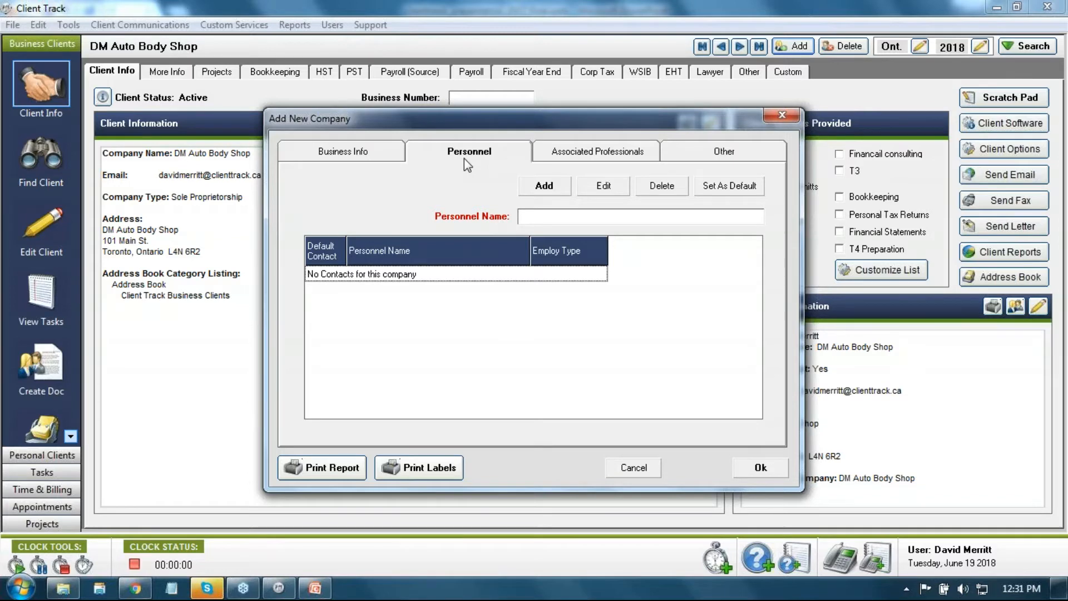
# Step: Enter the contact person's full name under Personnel and add them as a company contact
pyautogui.click(389, 153)
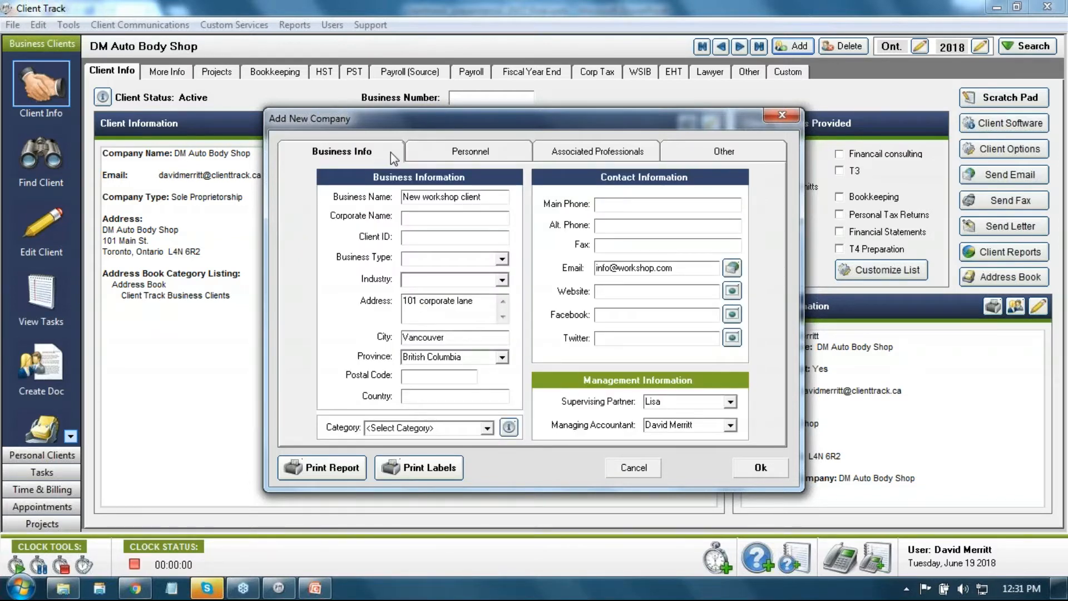
pyautogui.click(413, 151)
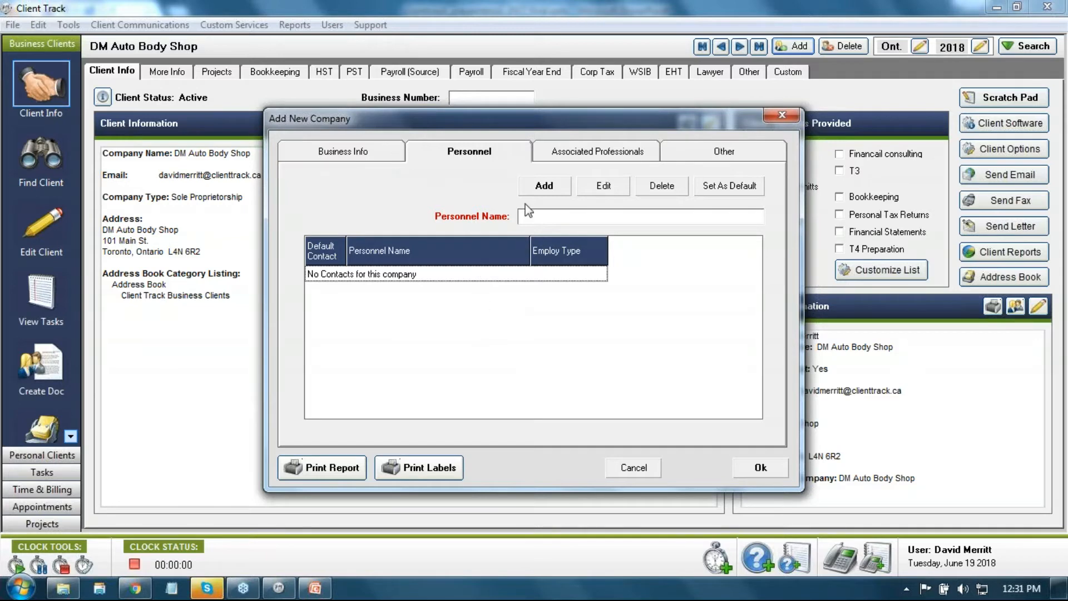
pyautogui.click(533, 217)
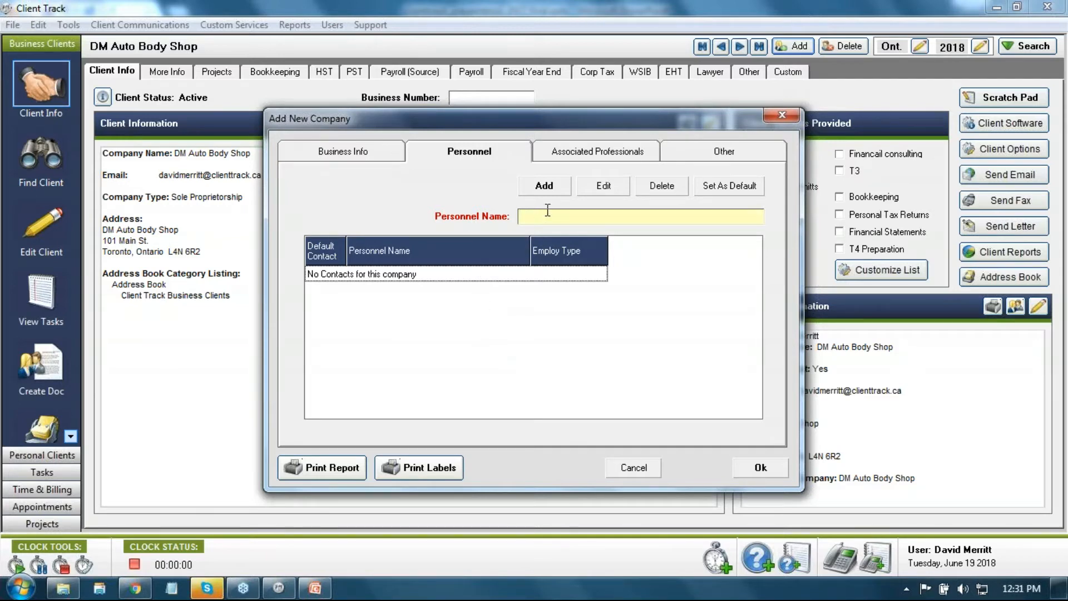
pyautogui.click(544, 185)
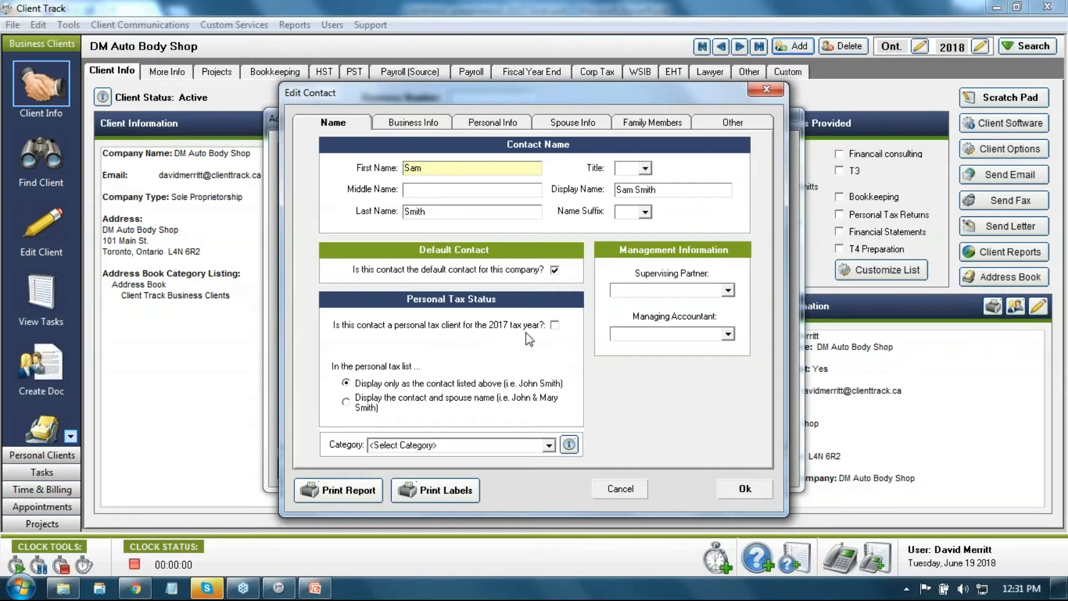
# Step: Tick the contact's 2017 personal tax client box and view their Business Info
pyautogui.click(555, 325)
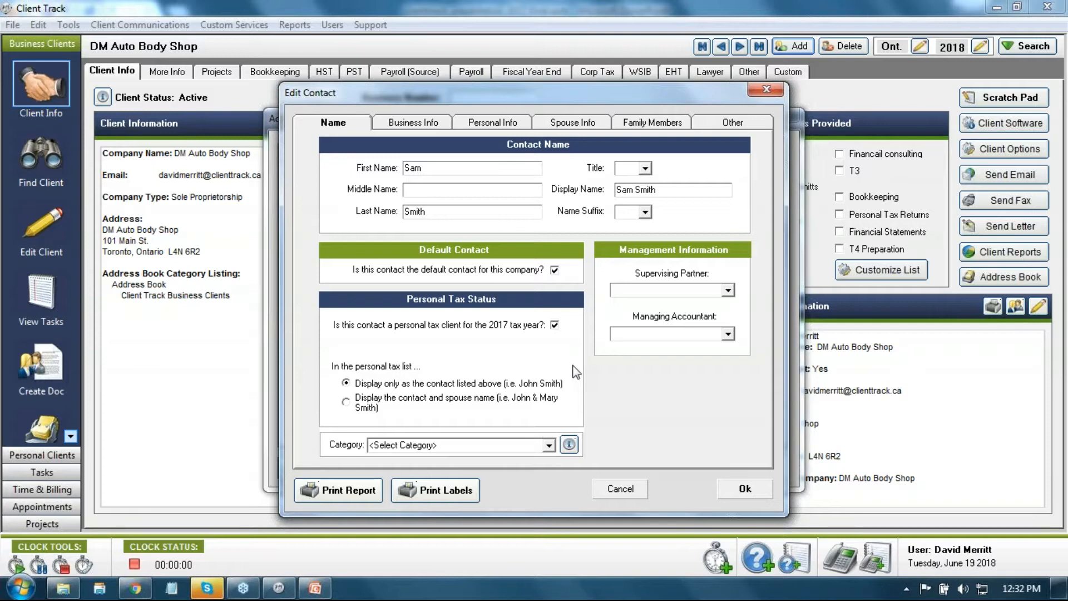
pyautogui.click(417, 123)
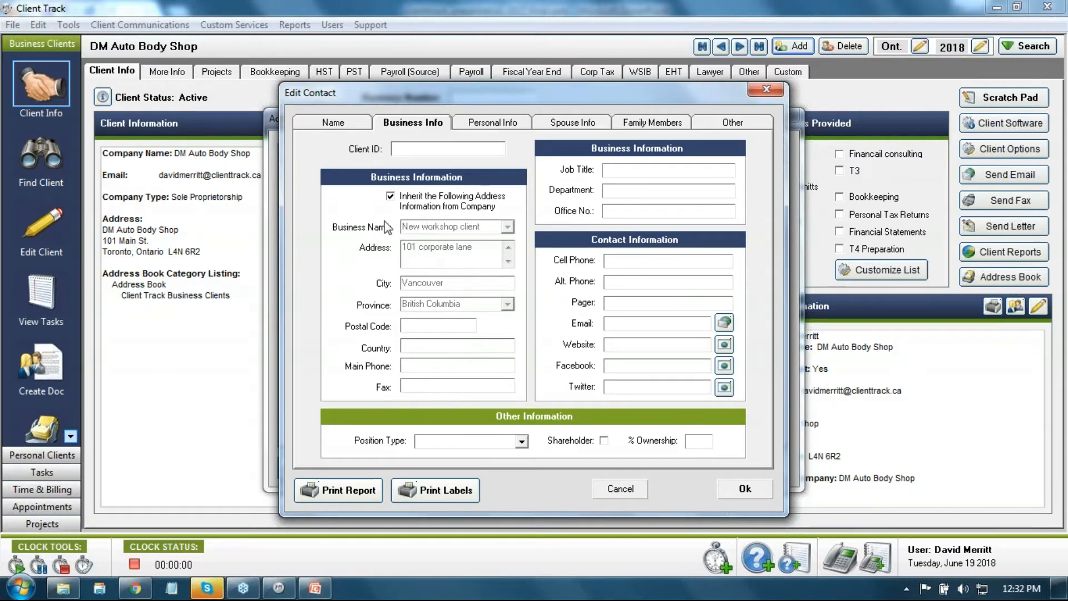
# Step: Toggle the contact's inherit-company-address option, leaving the company address inherited
pyautogui.moveTo(389, 89); pyautogui.dragTo(432, 95)
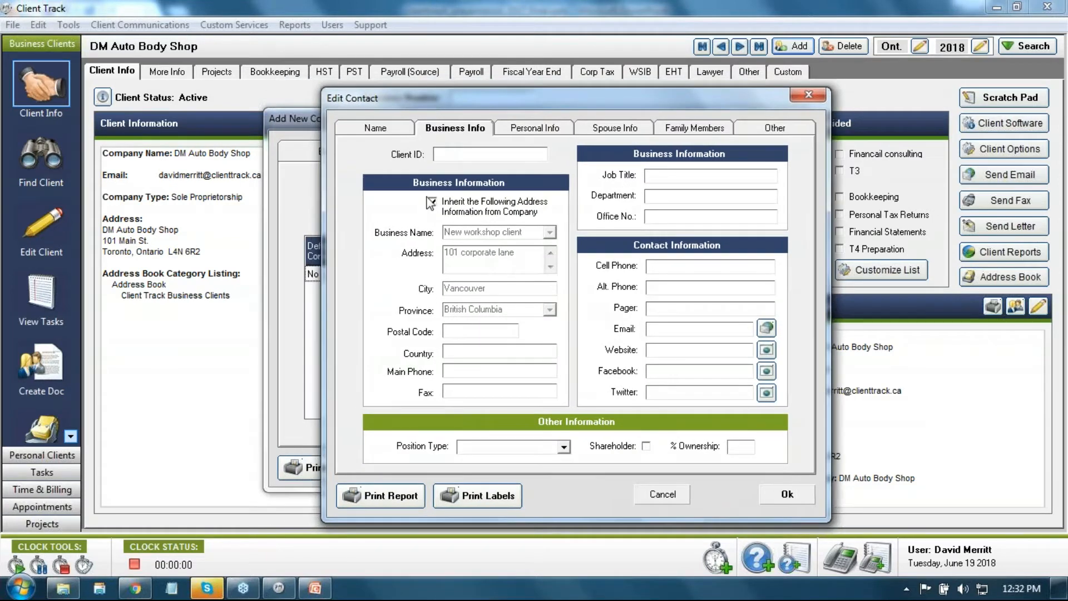
pyautogui.click(432, 201)
pyautogui.click(433, 201)
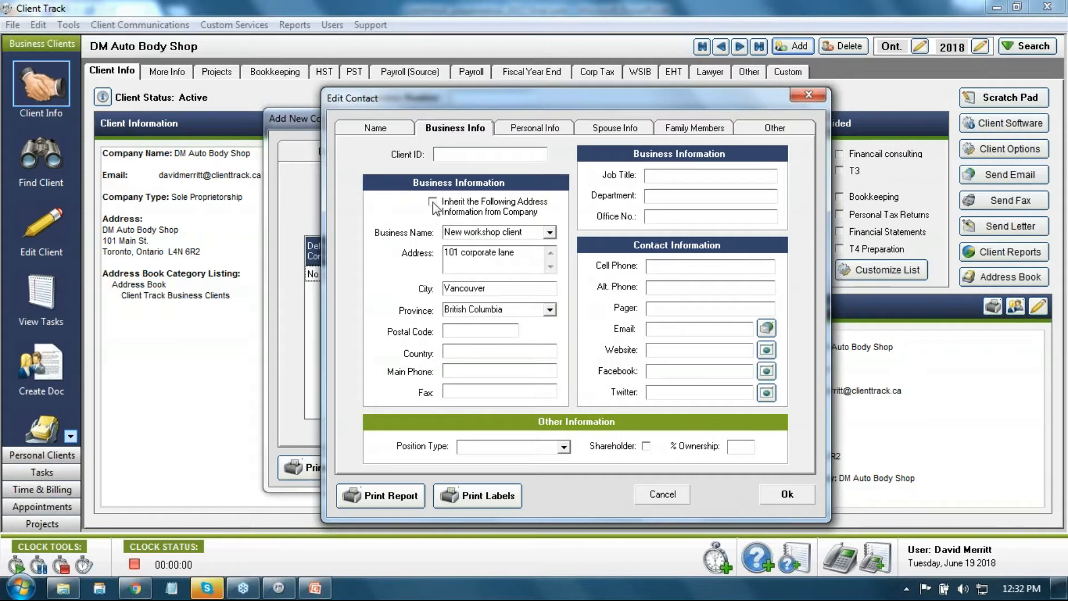
pyautogui.click(497, 268)
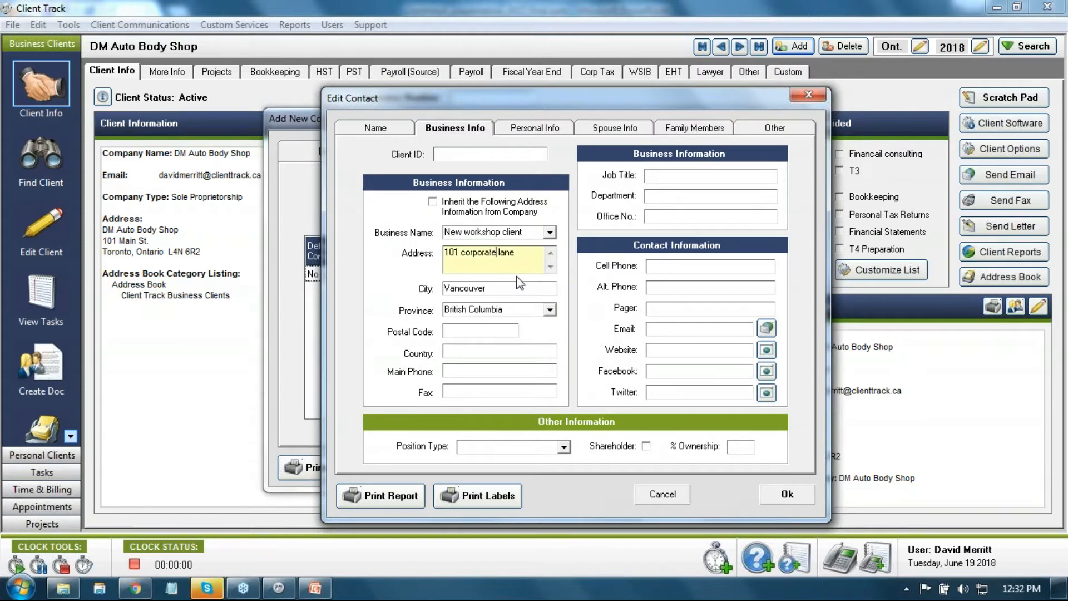
pyautogui.click(434, 202)
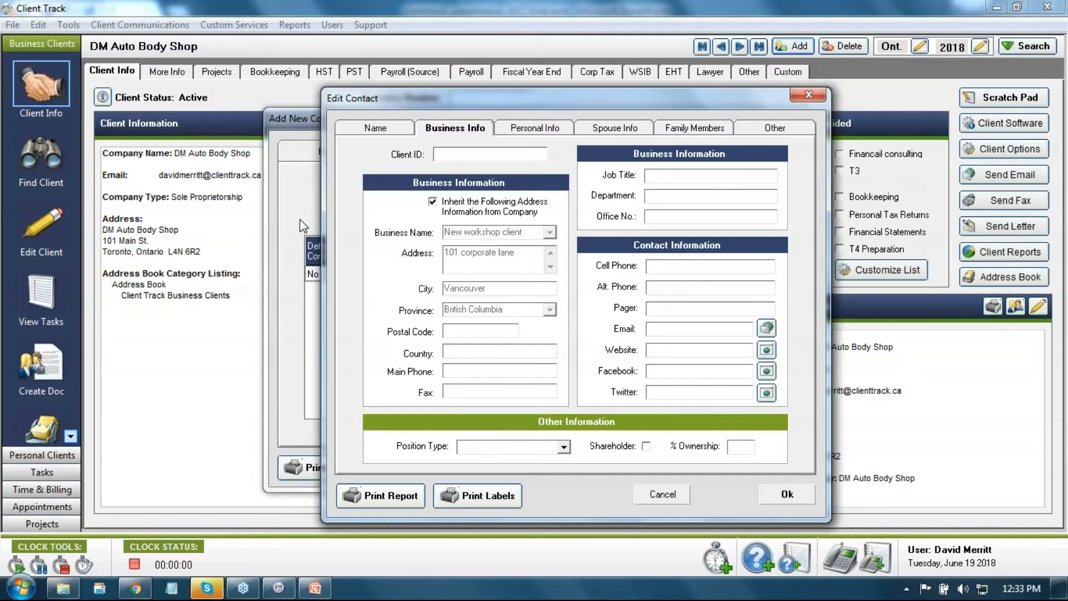
# Step: Make the contact an Owner and shareholder with 100% ownership
pyautogui.click(563, 447)
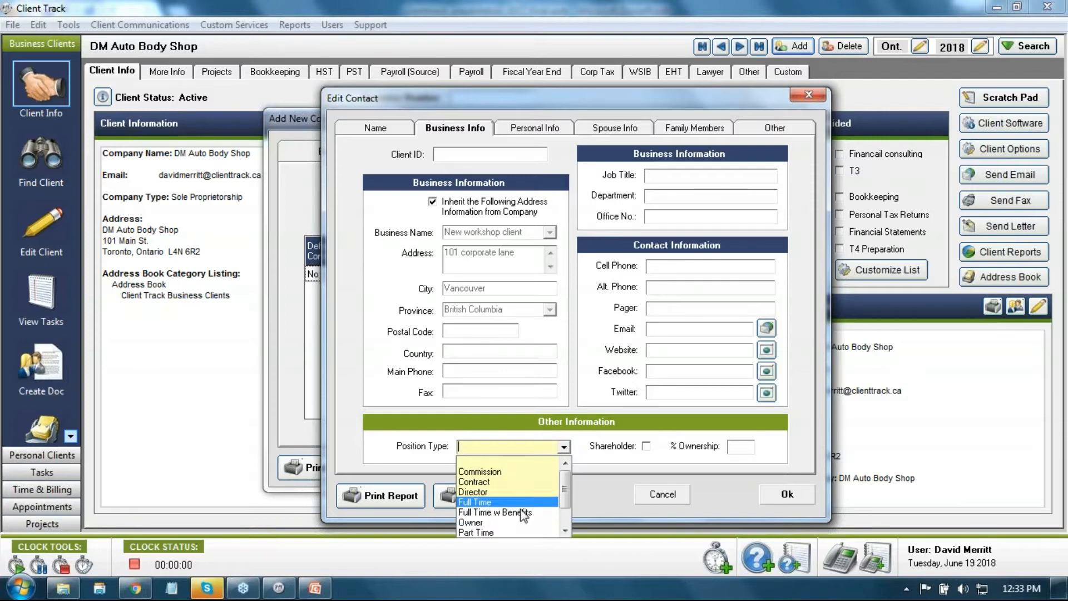
pyautogui.click(501, 523)
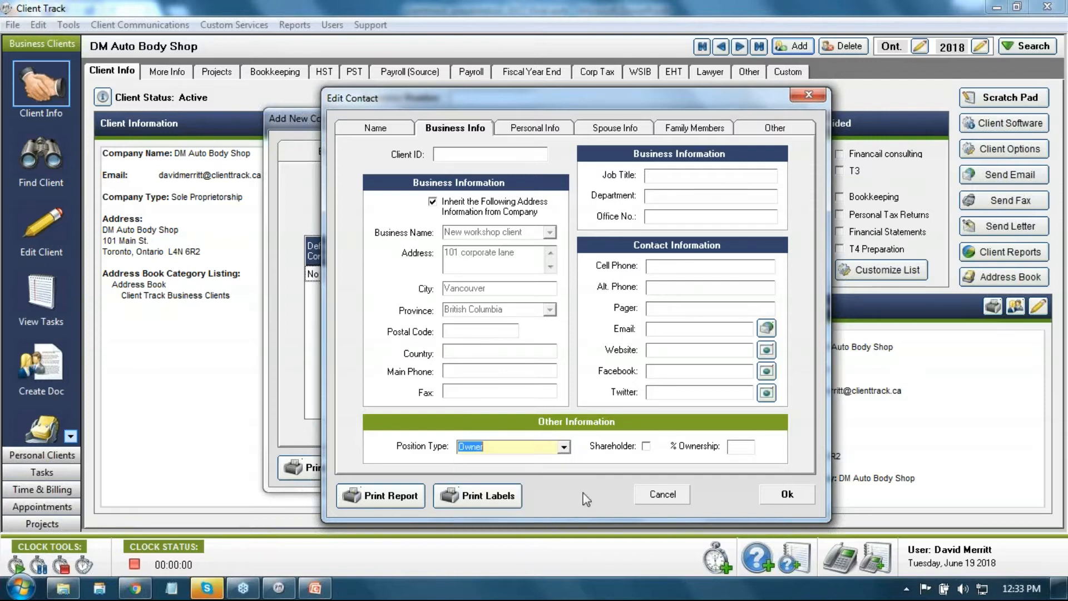
pyautogui.click(646, 445)
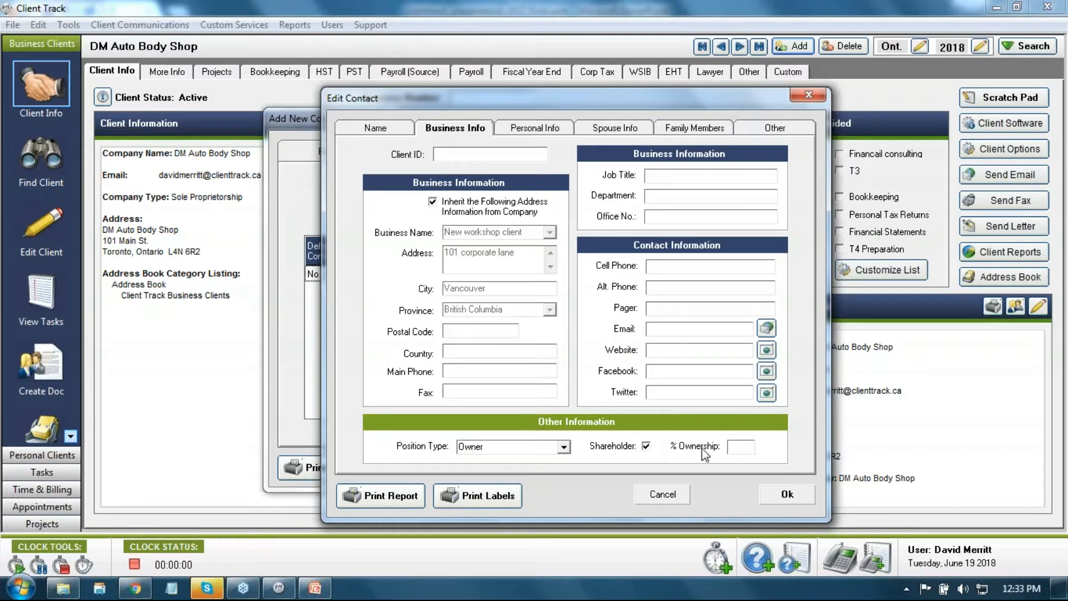
pyautogui.click(741, 449)
pyautogui.write('100')
# Step: Enter the contact's business e-mail and show the Personal Info fields
pyautogui.click(659, 330)
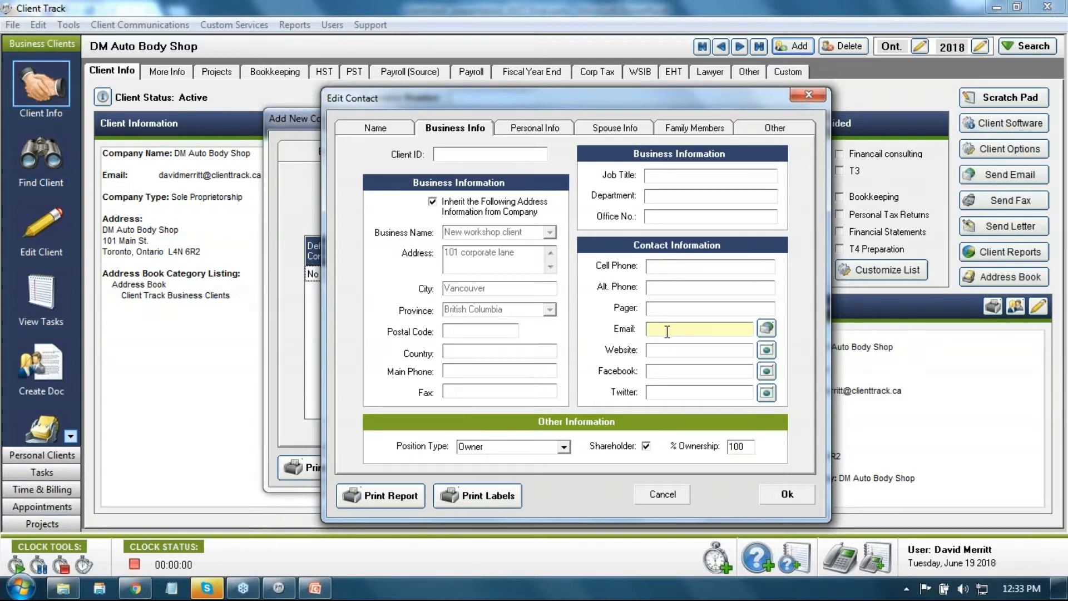
pyautogui.click(533, 128)
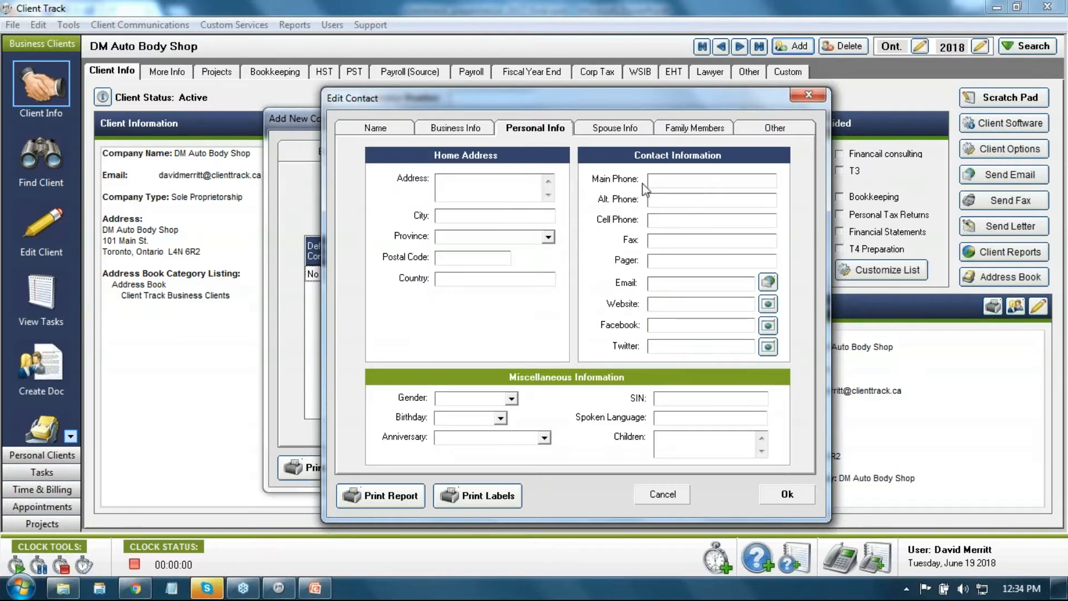
# Step: Check the contact's SIN, personal e-mail and business e-mail entries
pyautogui.click(683, 398)
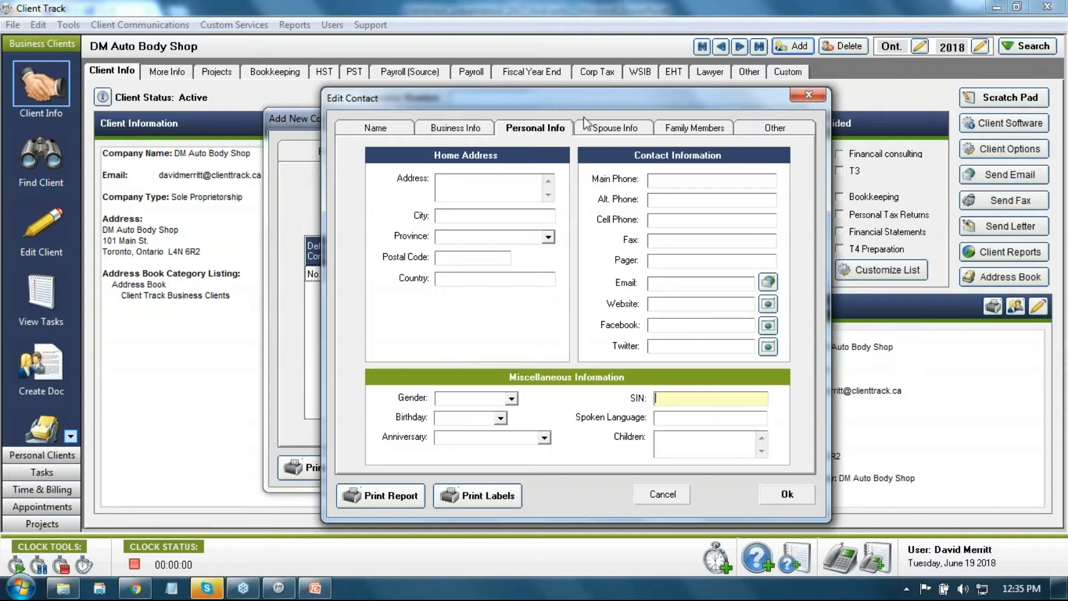
pyautogui.click(668, 285)
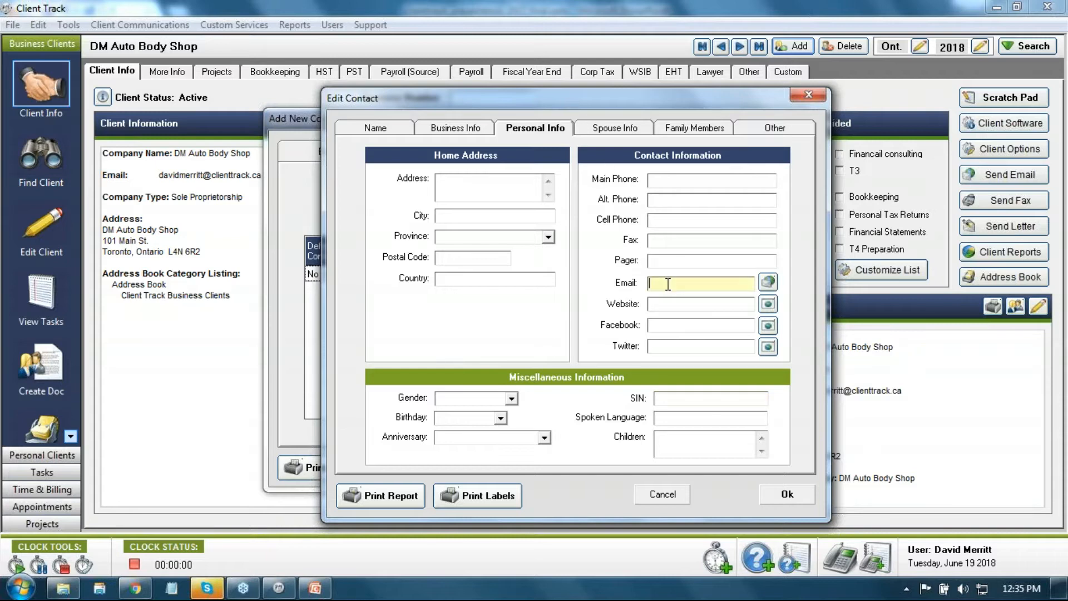
pyautogui.click(466, 126)
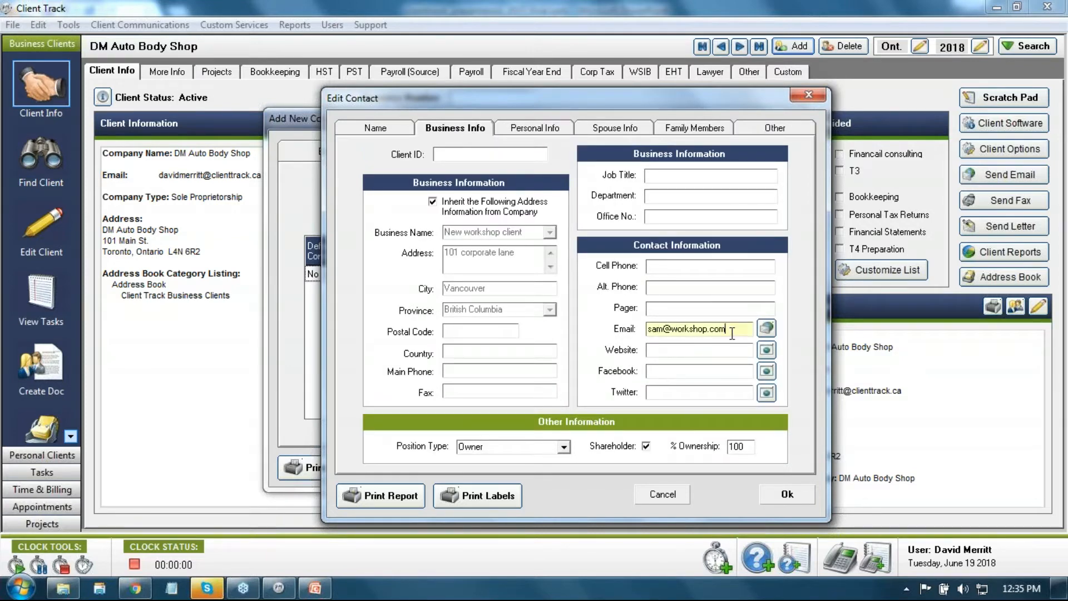
pyautogui.moveTo(734, 330); pyautogui.dragTo(627, 334)
# Step: Step through Personal Info, Spouse Info and Family Members to the Other section
pyautogui.click(542, 131)
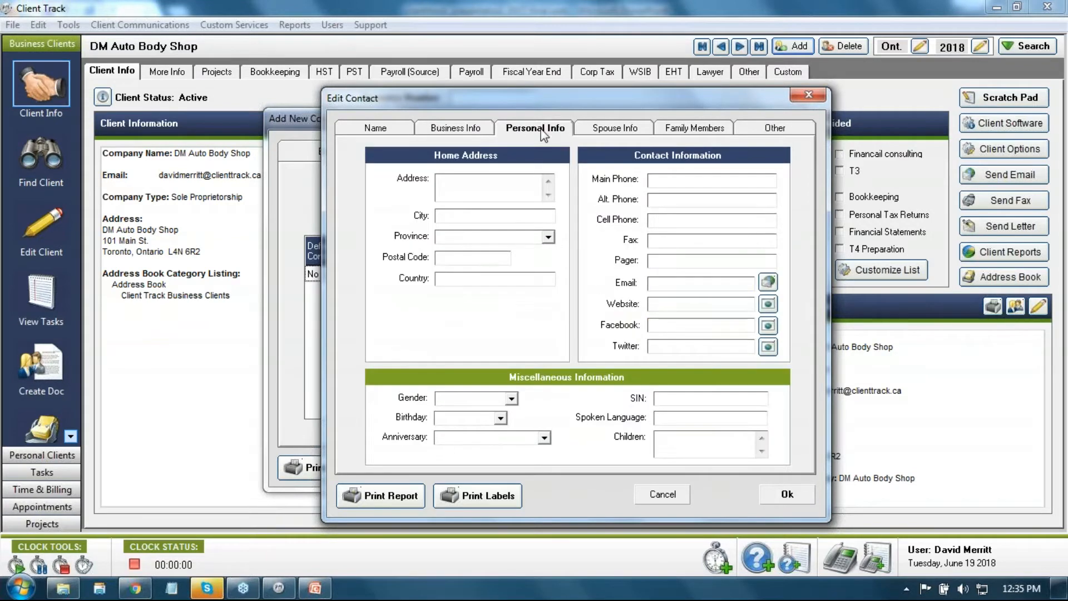
pyautogui.click(615, 128)
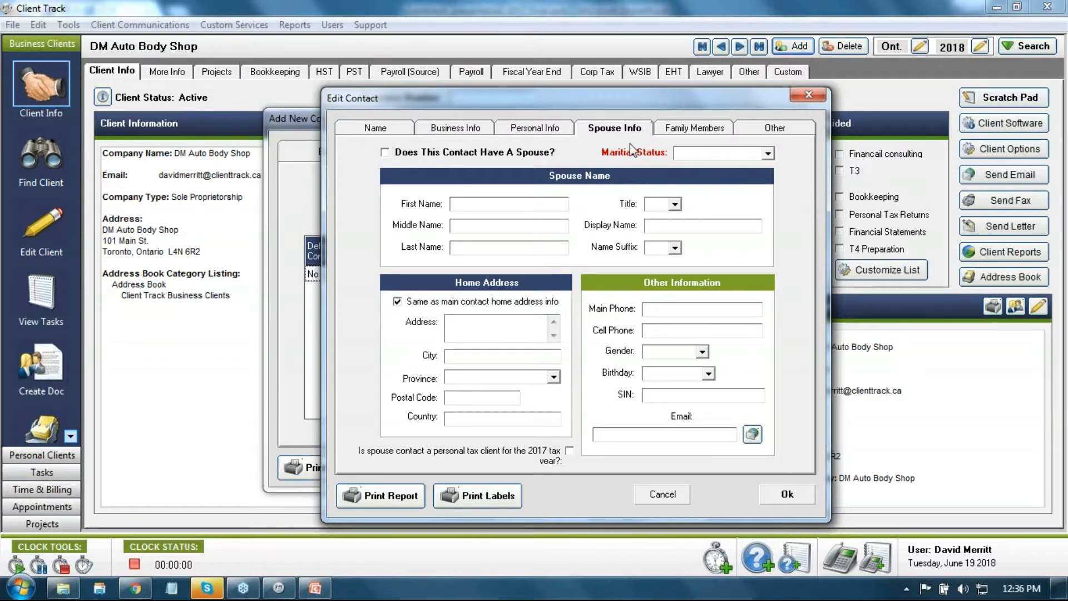
pyautogui.click(674, 128)
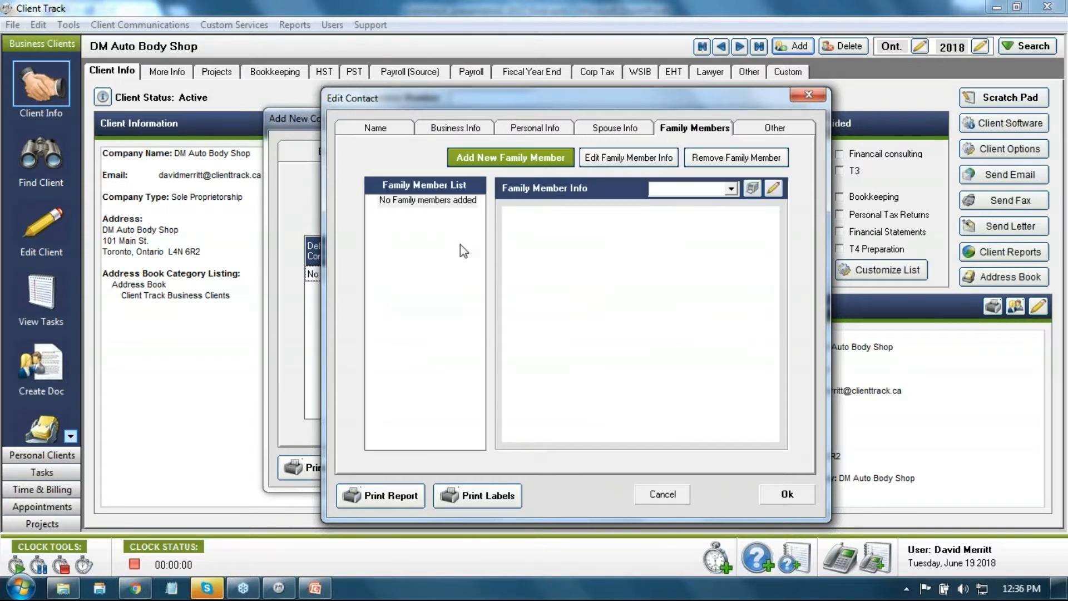
pyautogui.click(747, 128)
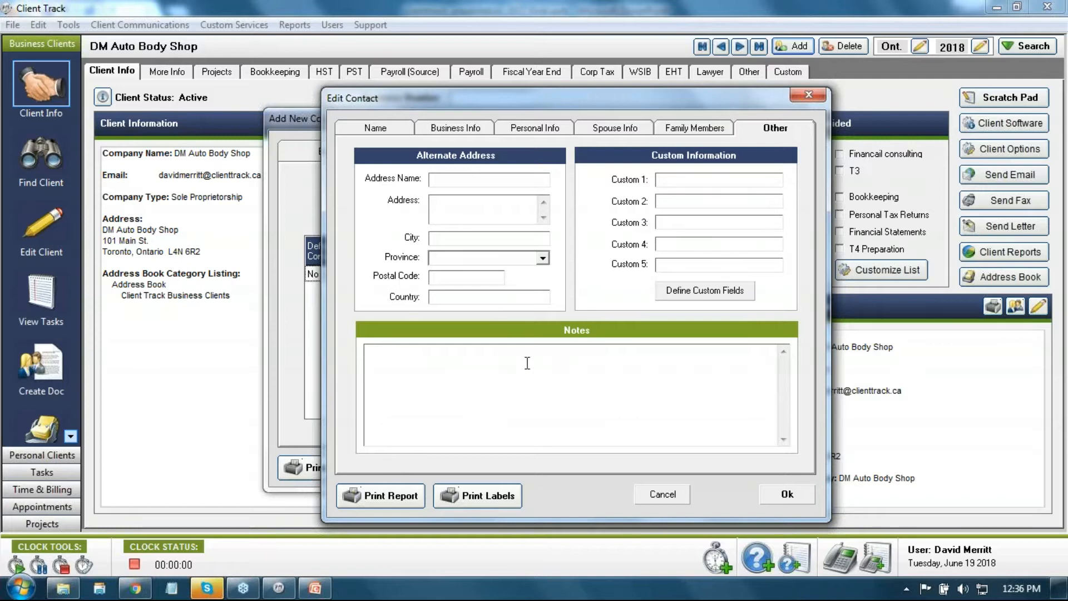
# Step: Save the Edit Contact dialog so the owner becomes the company's default contact
pyautogui.click(785, 494)
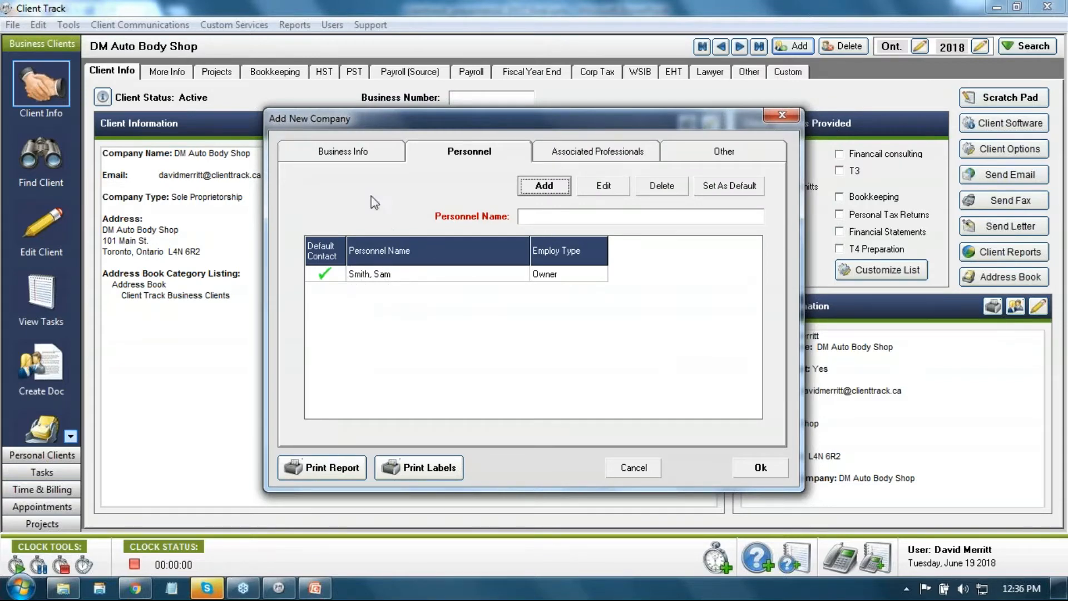
# Step: Check the company's Business Info and TD Bank professional details, then show the Other tab
pyautogui.click(344, 159)
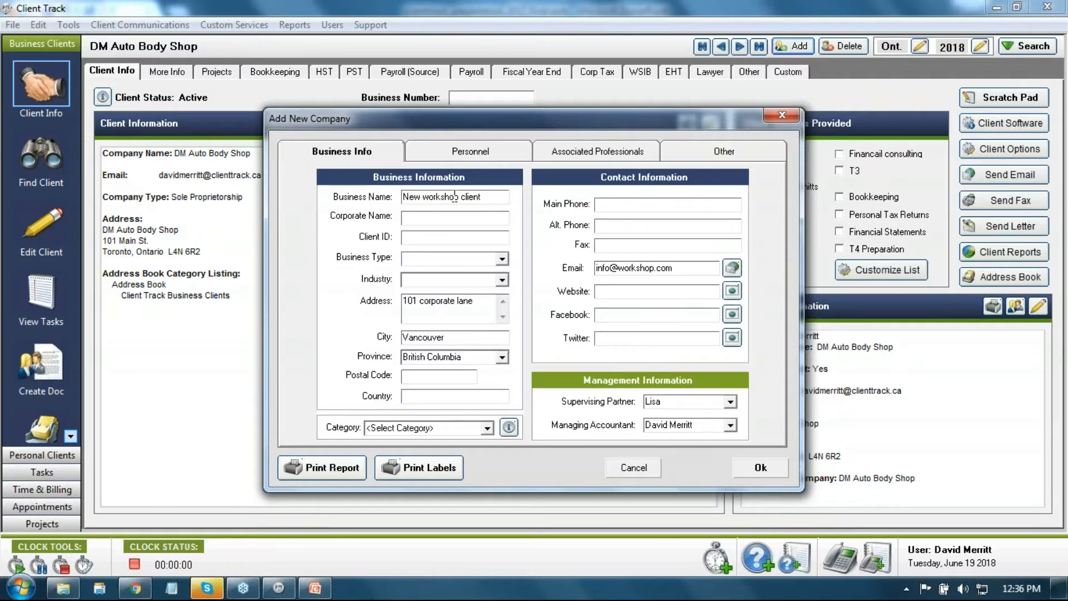
pyautogui.click(577, 160)
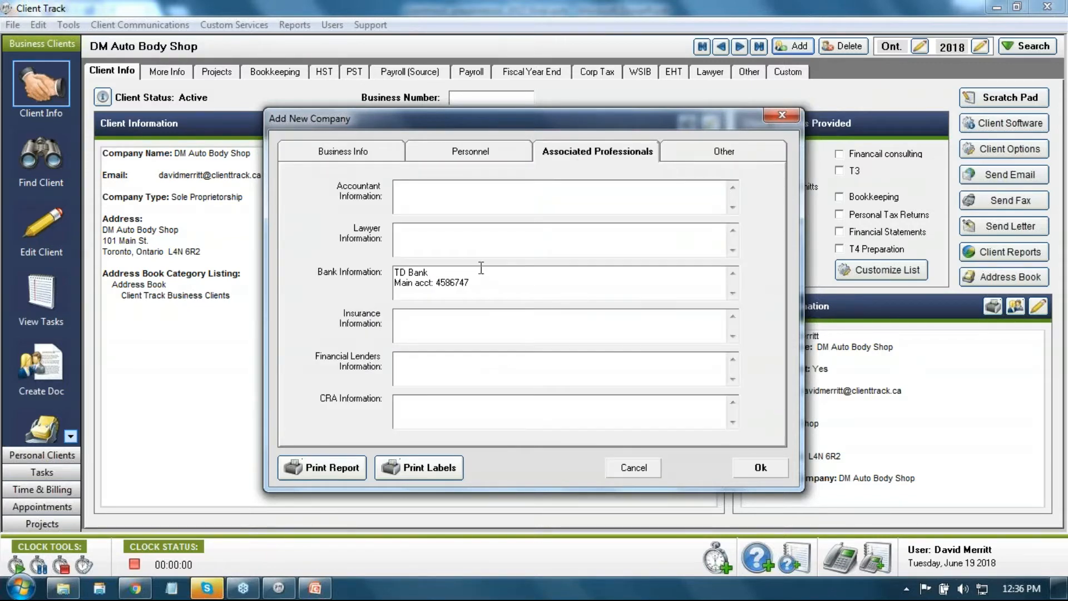
pyautogui.moveTo(495, 283); pyautogui.dragTo(374, 296)
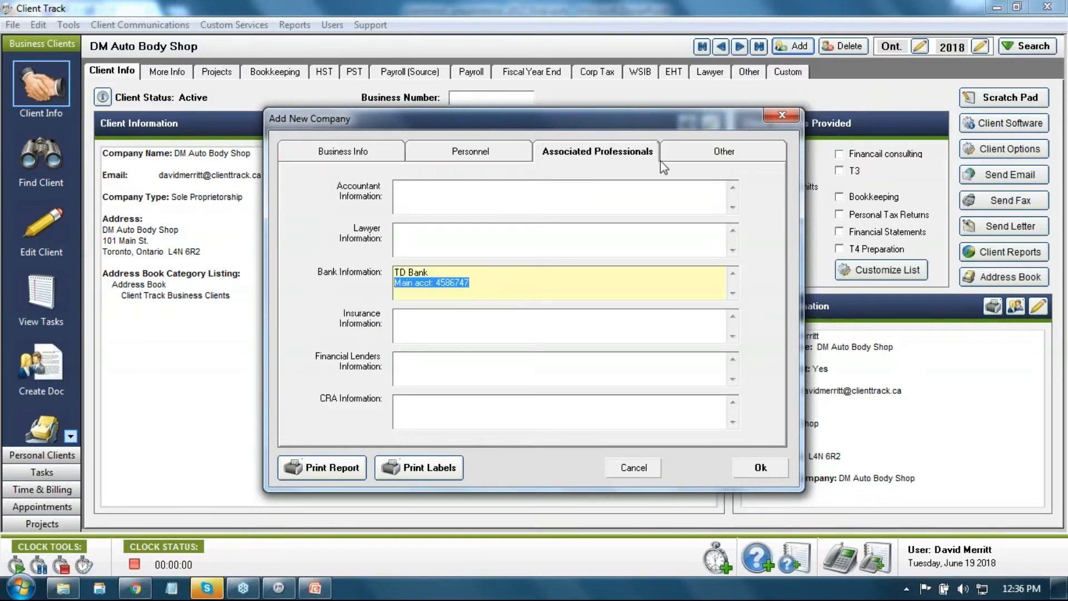
pyautogui.click(676, 156)
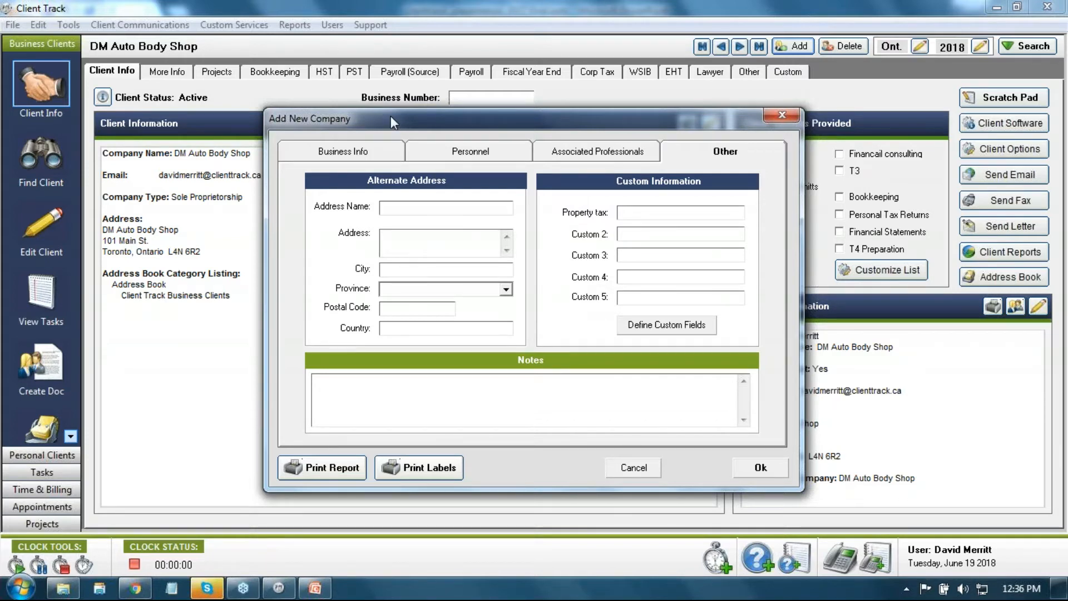
pyautogui.moveTo(391, 116); pyautogui.dragTo(401, 114)
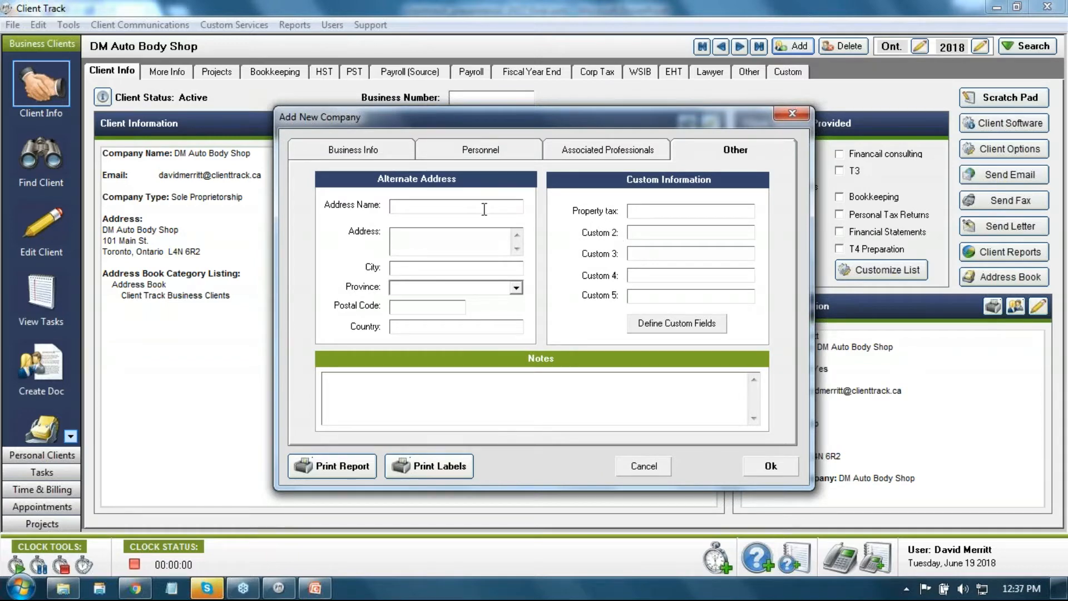
pyautogui.click(368, 153)
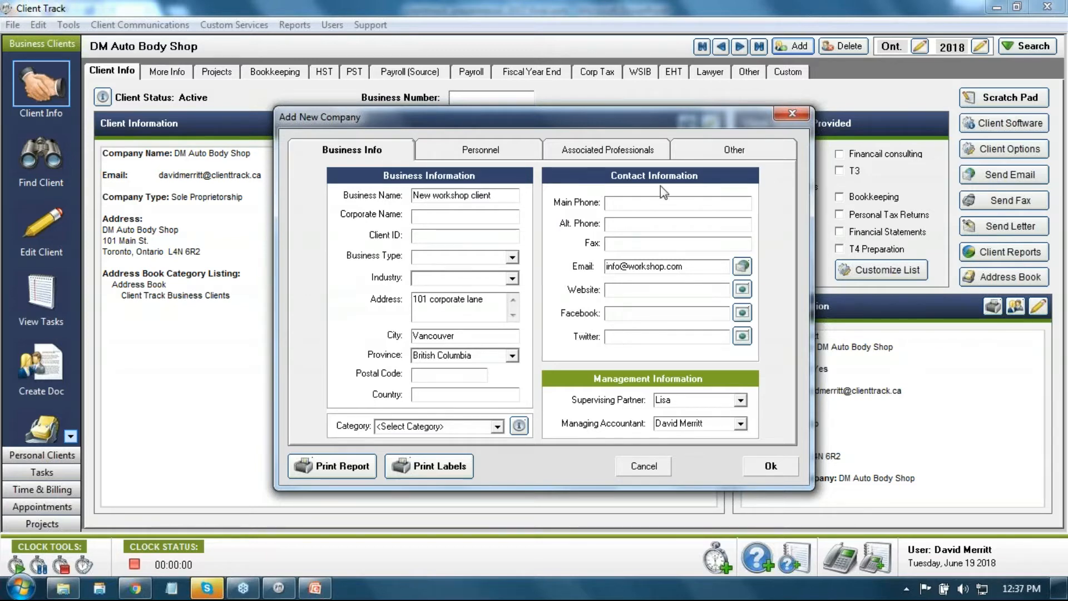
pyautogui.click(680, 157)
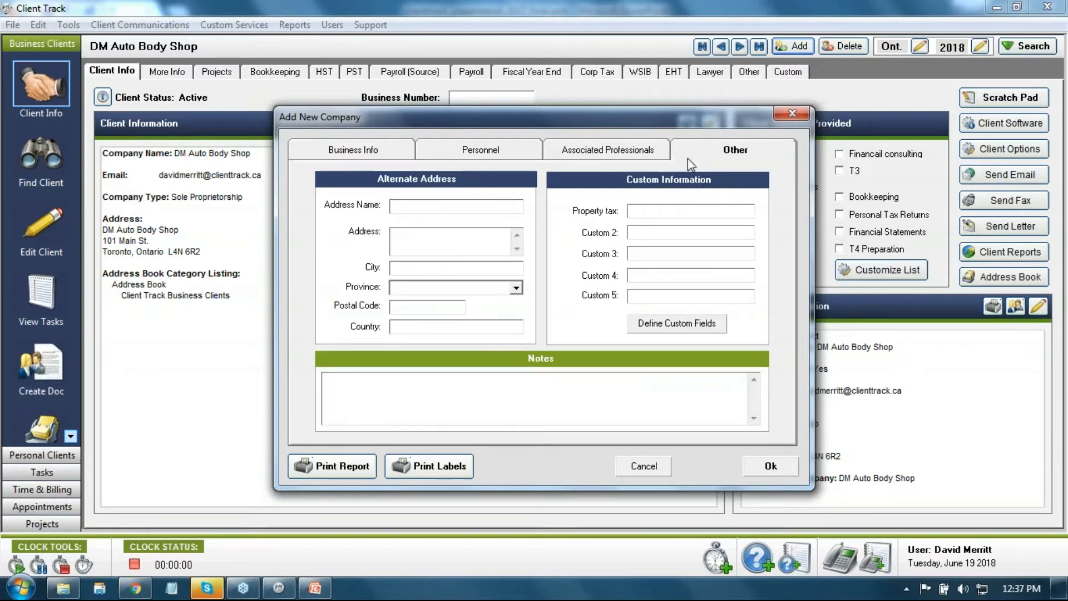
pyautogui.click(644, 212)
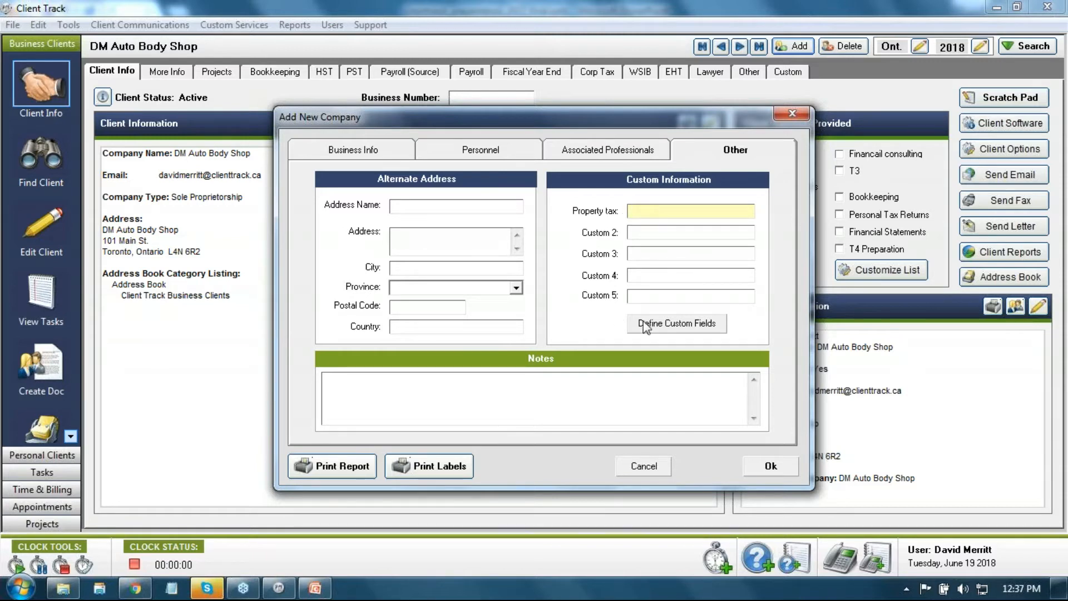
pyautogui.click(658, 329)
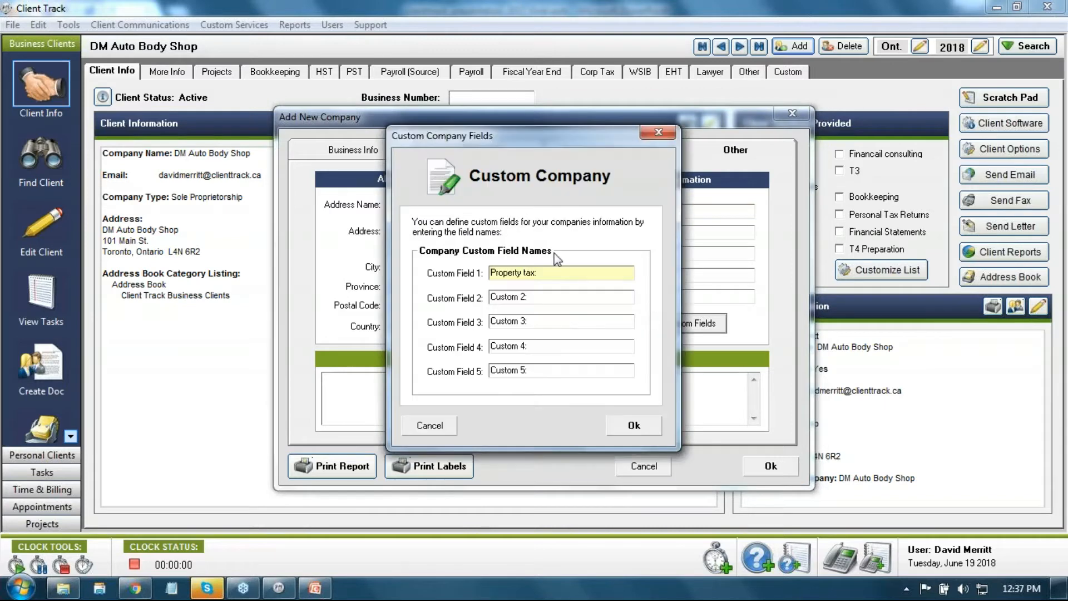
pyautogui.moveTo(538, 271); pyautogui.dragTo(478, 278)
pyautogui.moveTo(548, 143); pyautogui.dragTo(405, 140)
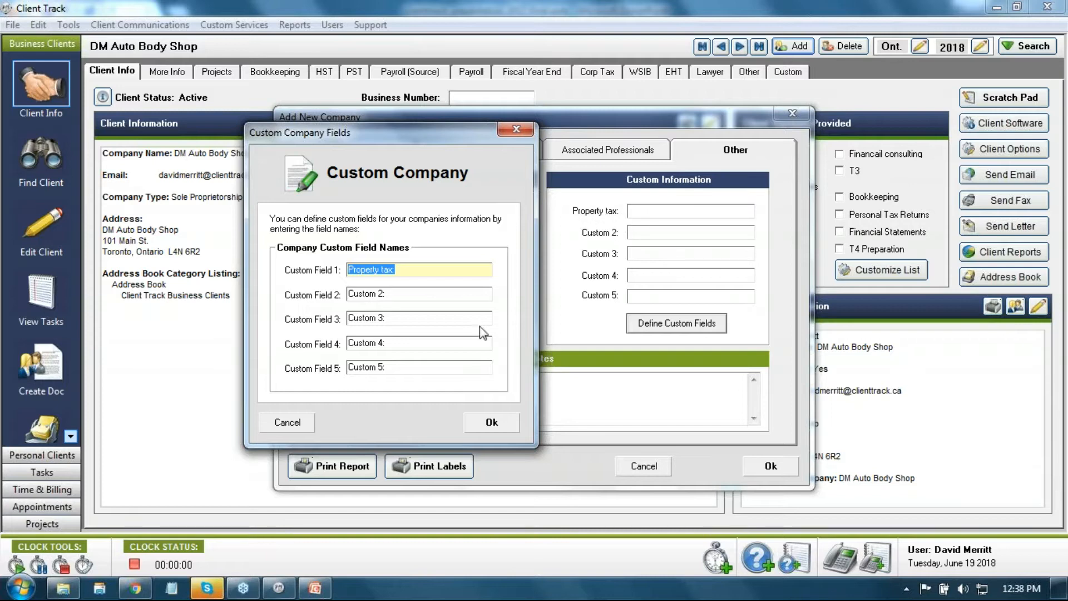
pyautogui.click(310, 418)
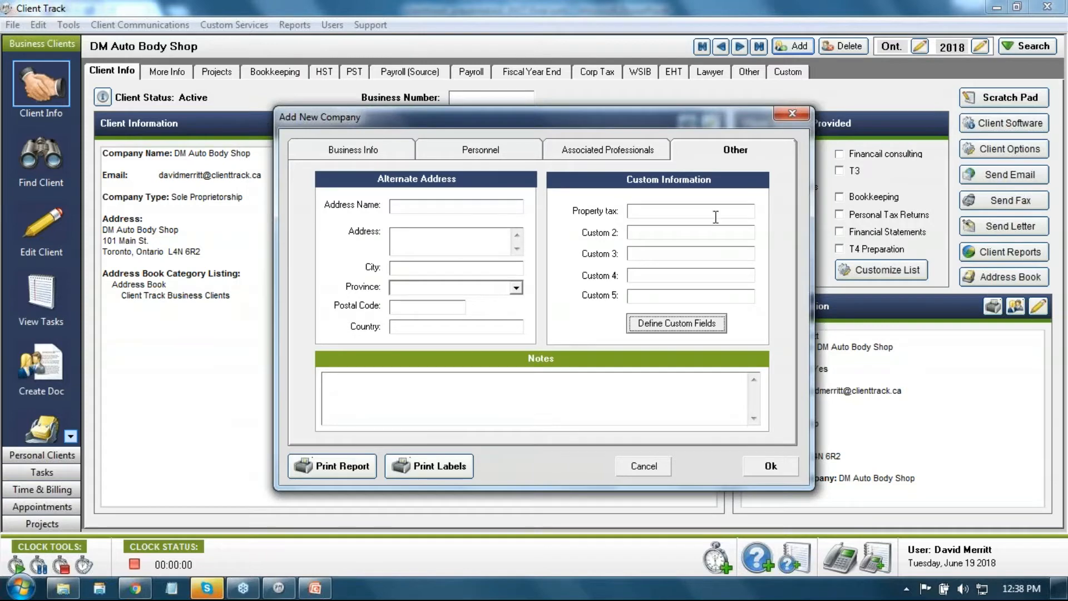
# Step: Enter the company's property tax number in the Property tax custom field
pyautogui.click(716, 217)
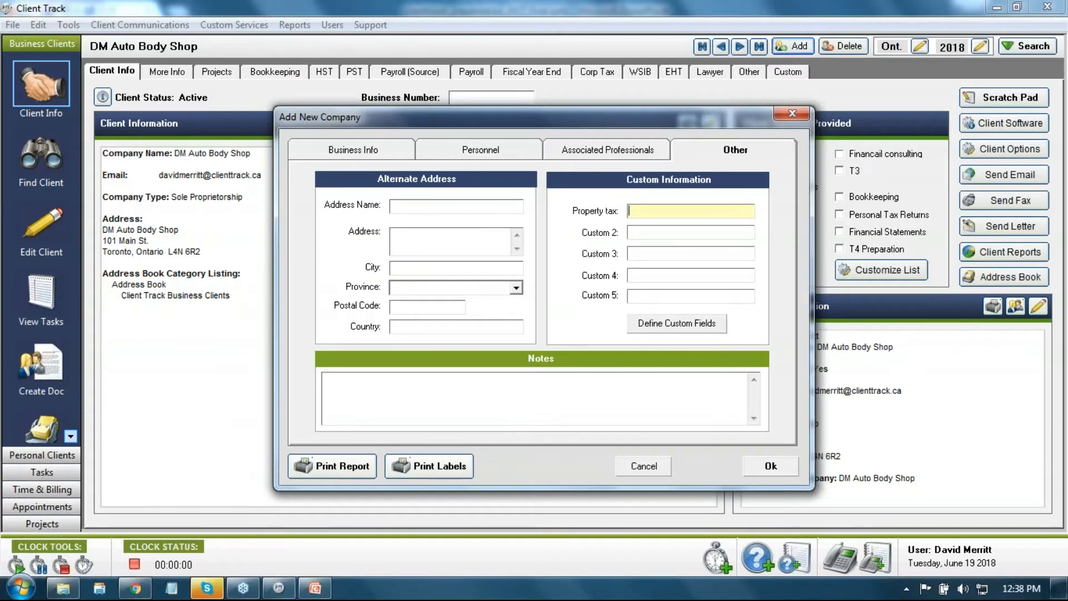
pyautogui.moveTo(602, 126); pyautogui.dragTo(704, 109)
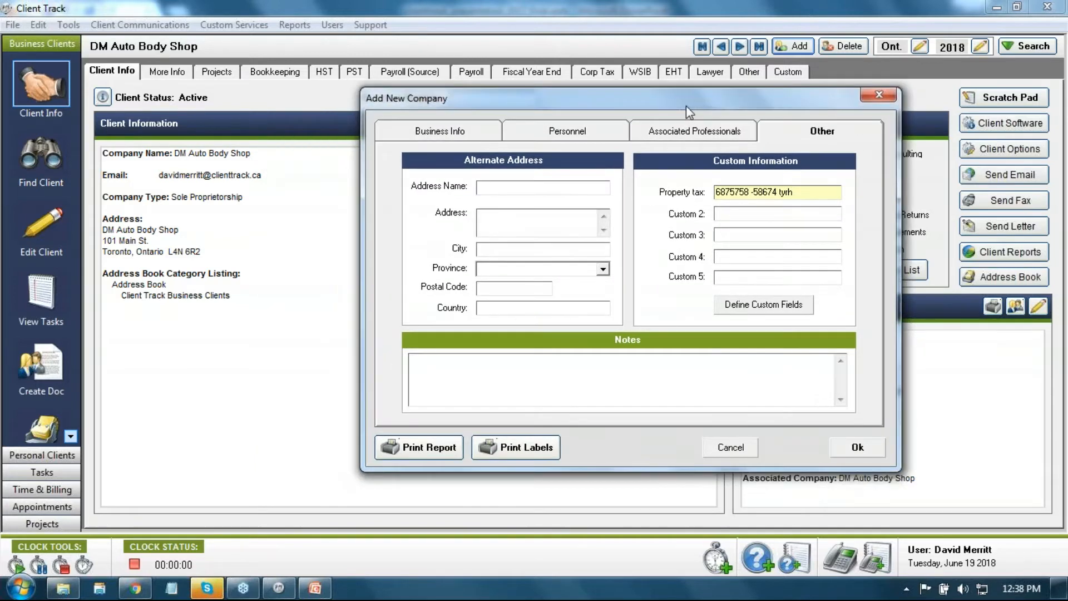
pyautogui.click(591, 369)
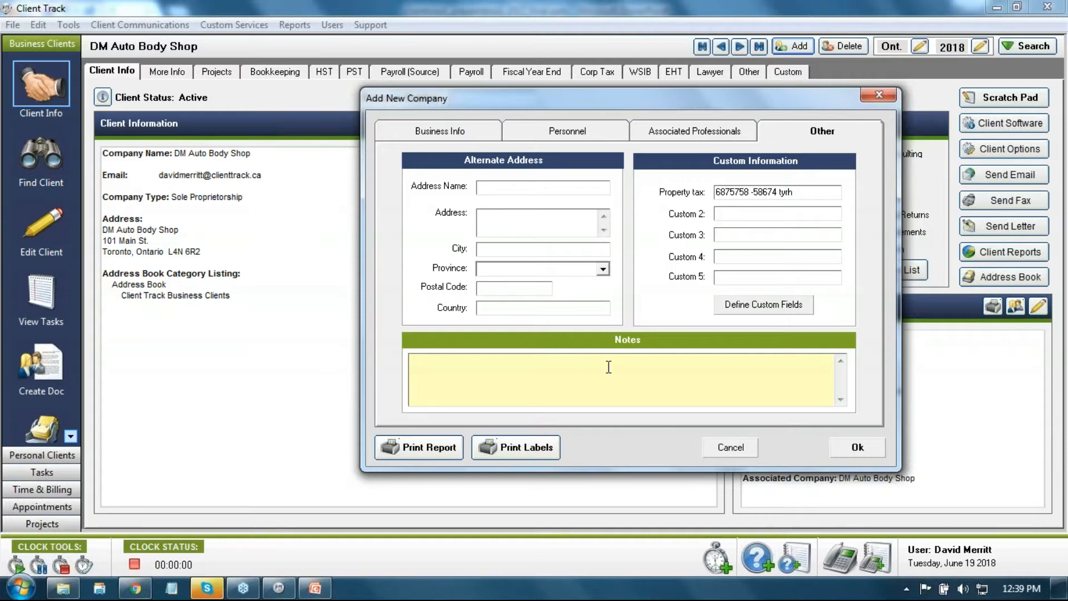
# Step: Add the note 'Do not call before 12pm', recheck the tabs, and save New workshop client
pyautogui.click(571, 386)
pyautogui.write('Do not call before 12pm')
pyautogui.click(693, 134)
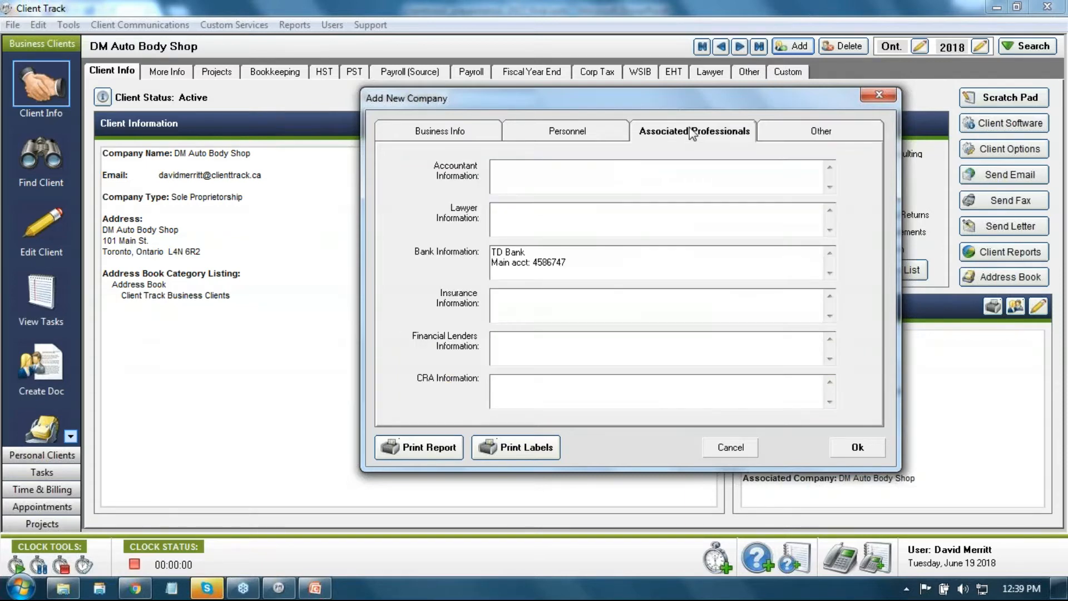
pyautogui.click(559, 130)
pyautogui.click(468, 141)
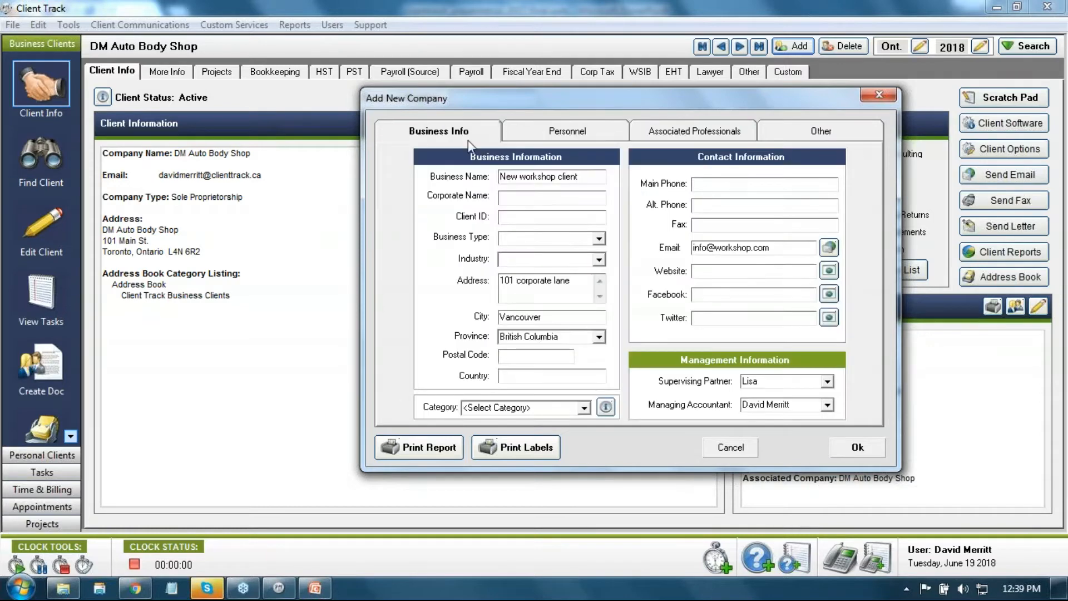
pyautogui.click(857, 448)
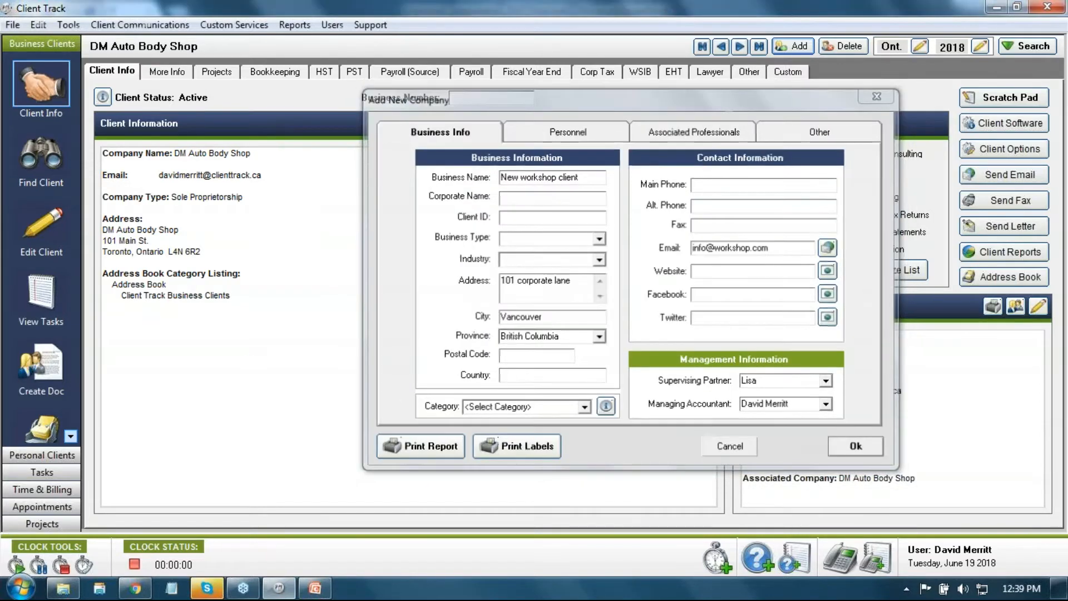
pyautogui.moveTo(263, 434); pyautogui.dragTo(97, 130)
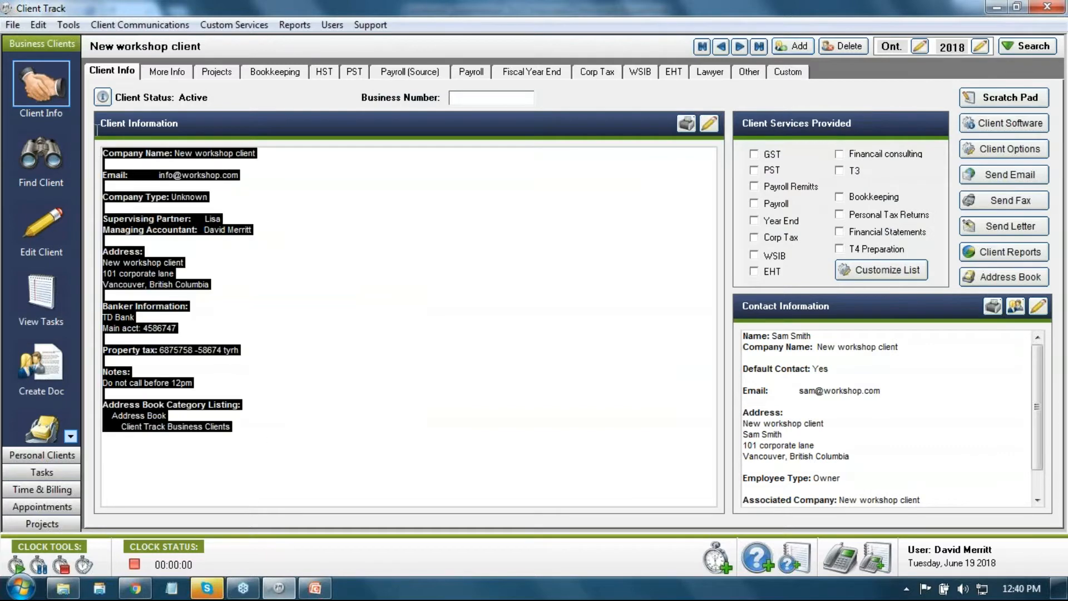
pyautogui.click(386, 249)
pyautogui.moveTo(204, 217)
pyautogui.mouseDown()
pyautogui.moveTo(252, 231)
pyautogui.moveTo(195, 230)
pyautogui.mouseUp()
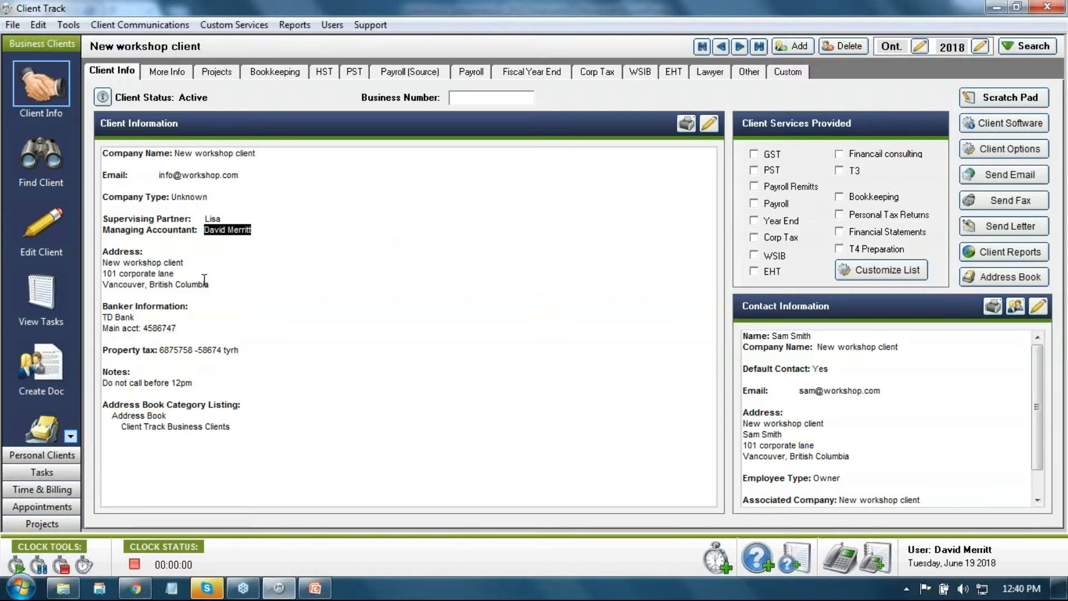
pyautogui.moveTo(211, 284); pyautogui.dragTo(112, 265)
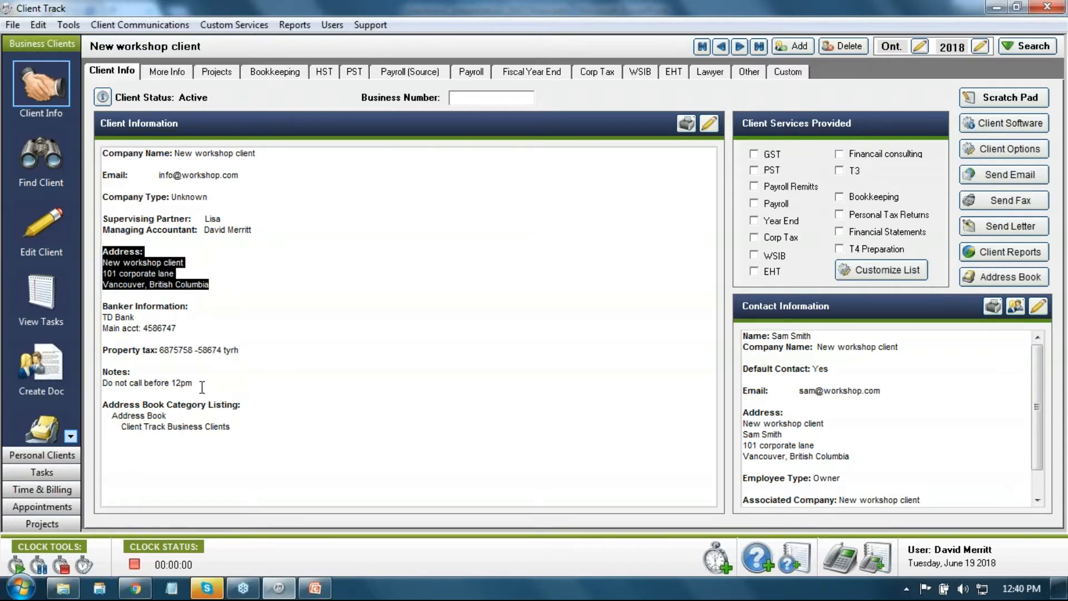
pyautogui.moveTo(195, 384); pyautogui.dragTo(103, 368)
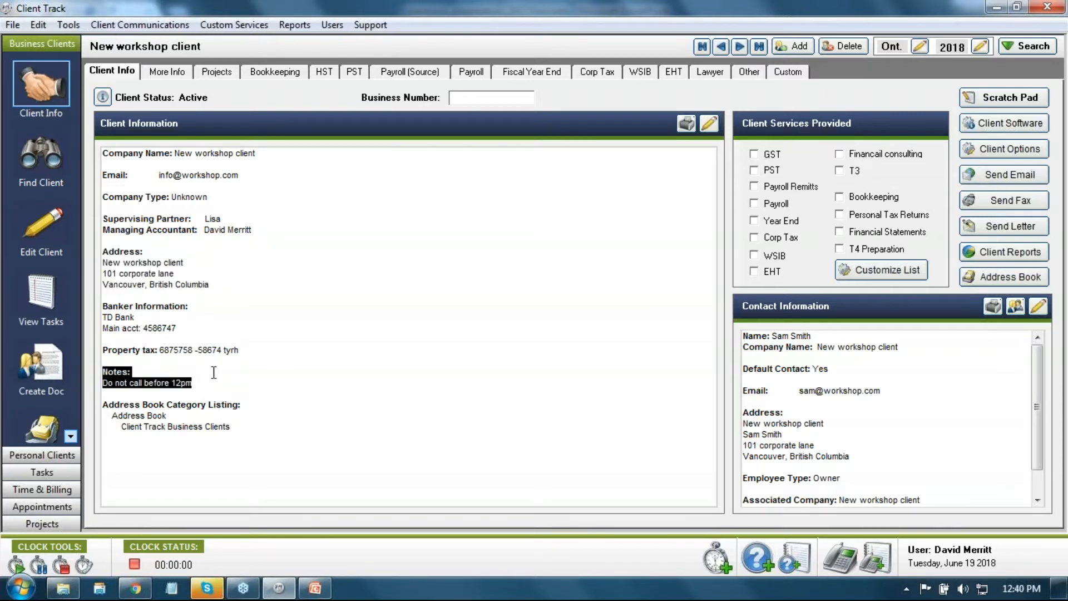
pyautogui.click(214, 383)
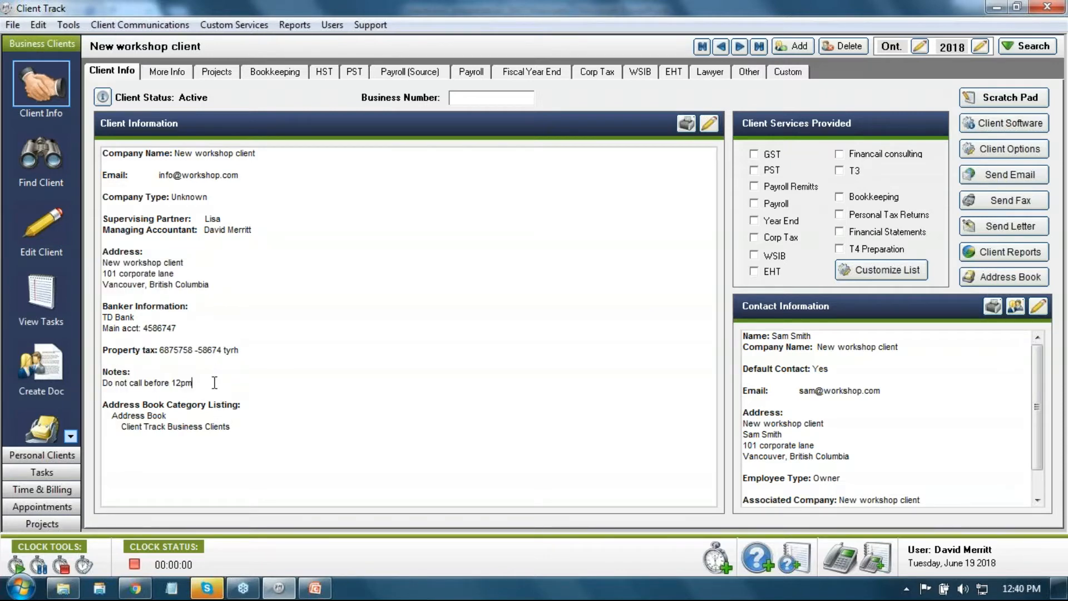
pyautogui.keyDown('shift'); pyautogui.click(110, 388); pyautogui.keyUp('shift')
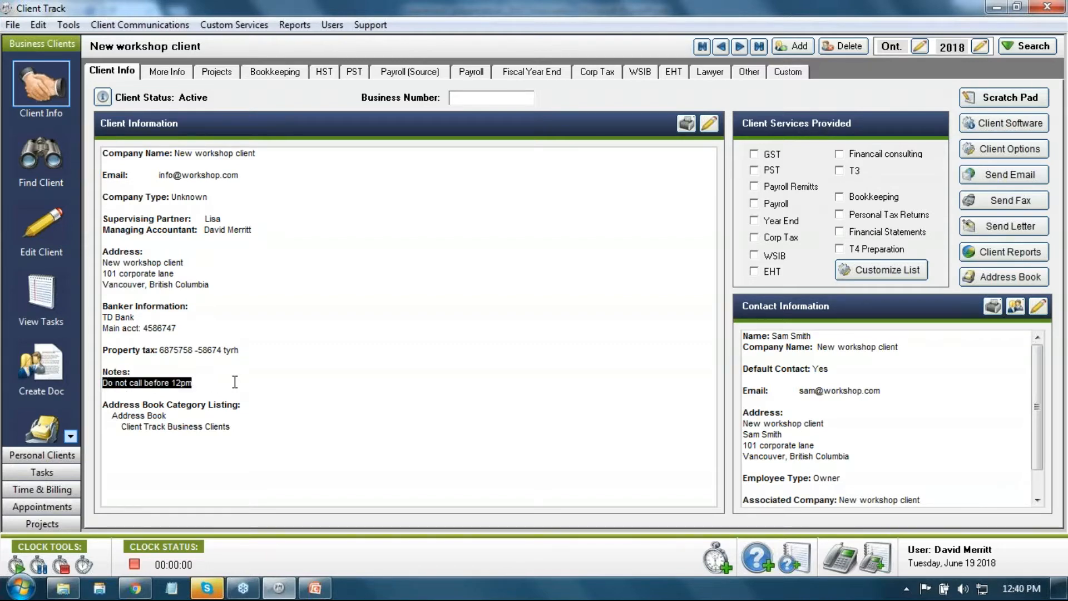
pyautogui.click(234, 381)
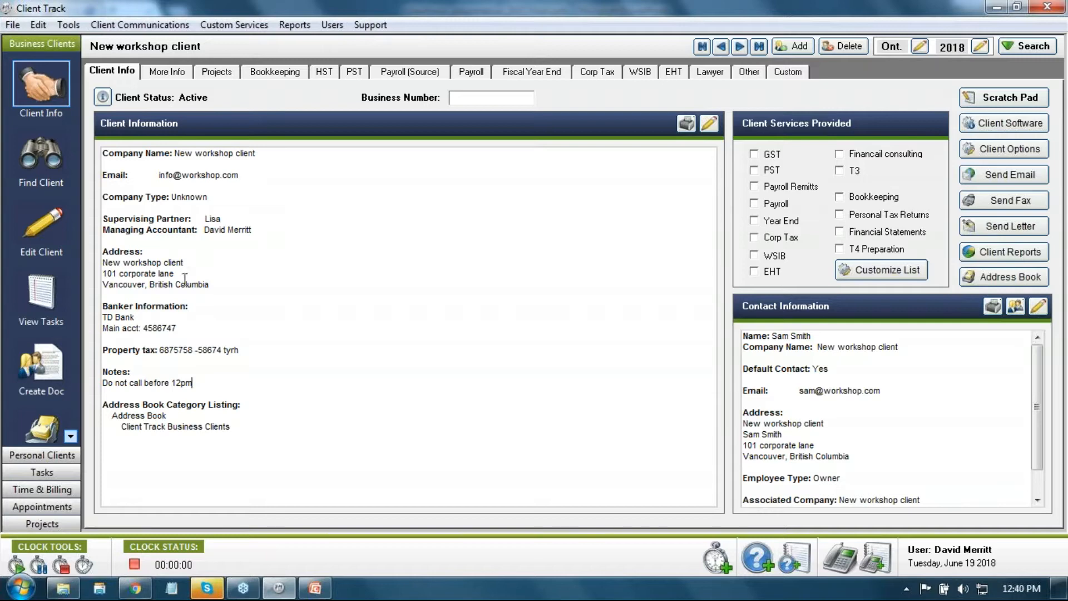
pyautogui.moveTo(195, 383); pyautogui.dragTo(102, 383)
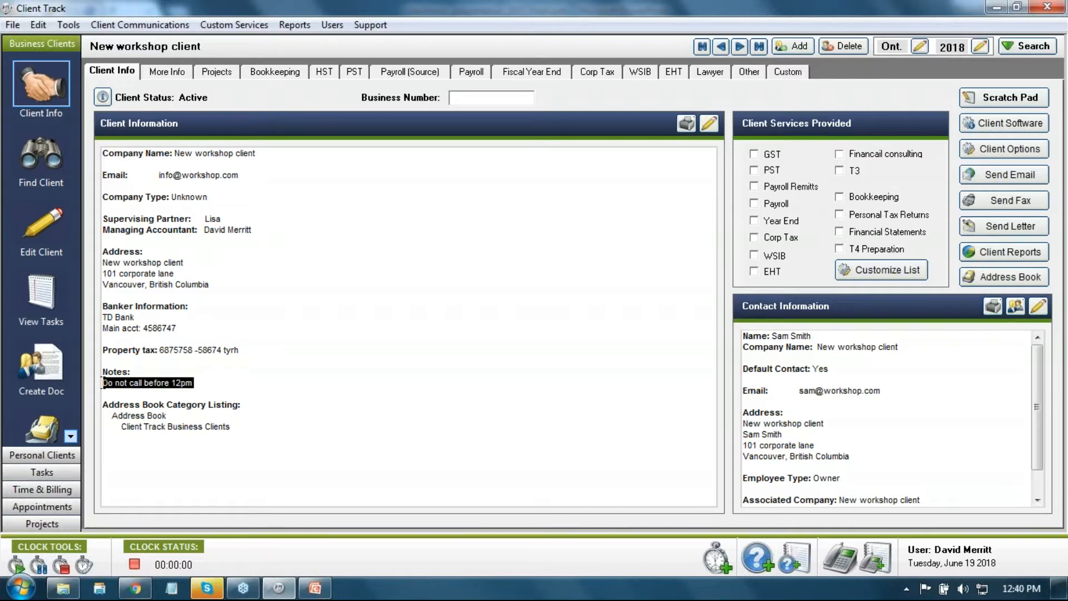
pyautogui.click(227, 384)
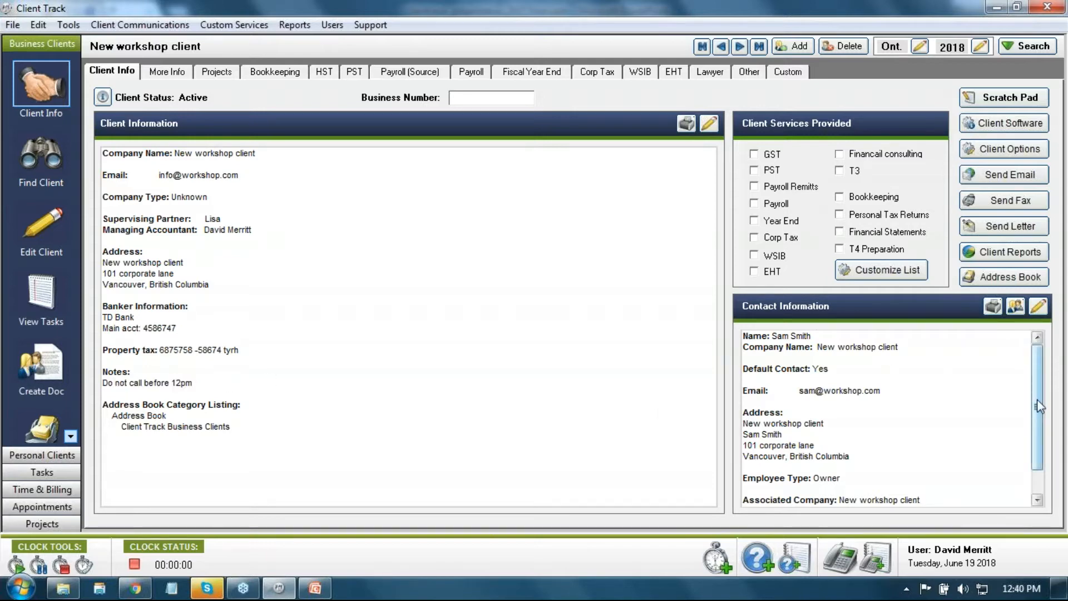
pyautogui.moveTo(1037, 399); pyautogui.dragTo(1032, 425)
pyautogui.click(885, 494)
pyautogui.moveTo(885, 494); pyautogui.dragTo(928, 356)
pyautogui.click(927, 356)
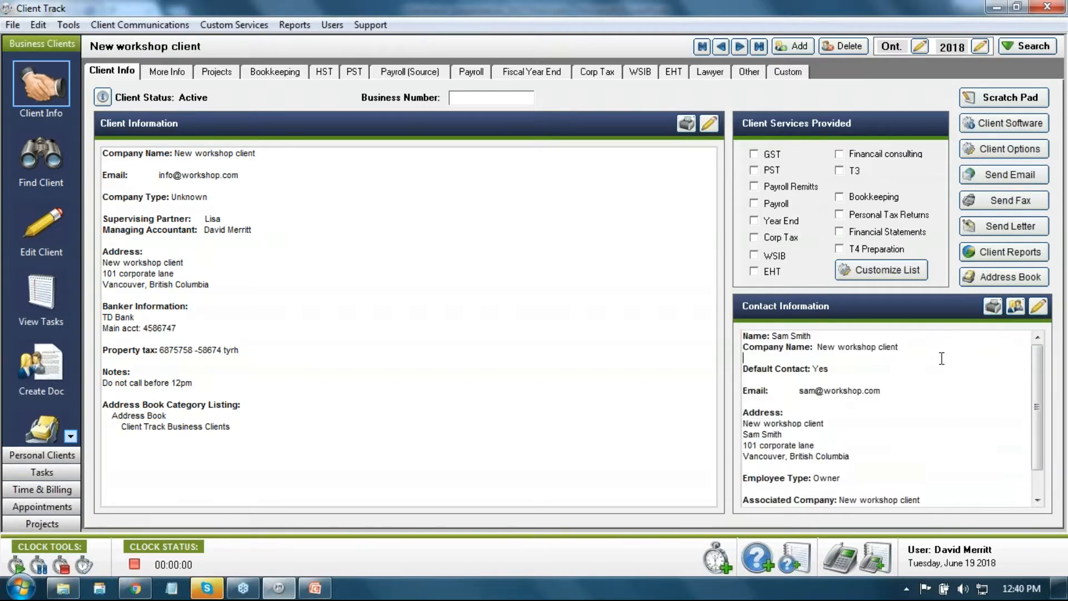
pyautogui.moveTo(812, 336); pyautogui.dragTo(772, 336)
pyautogui.moveTo(887, 391); pyautogui.dragTo(803, 391)
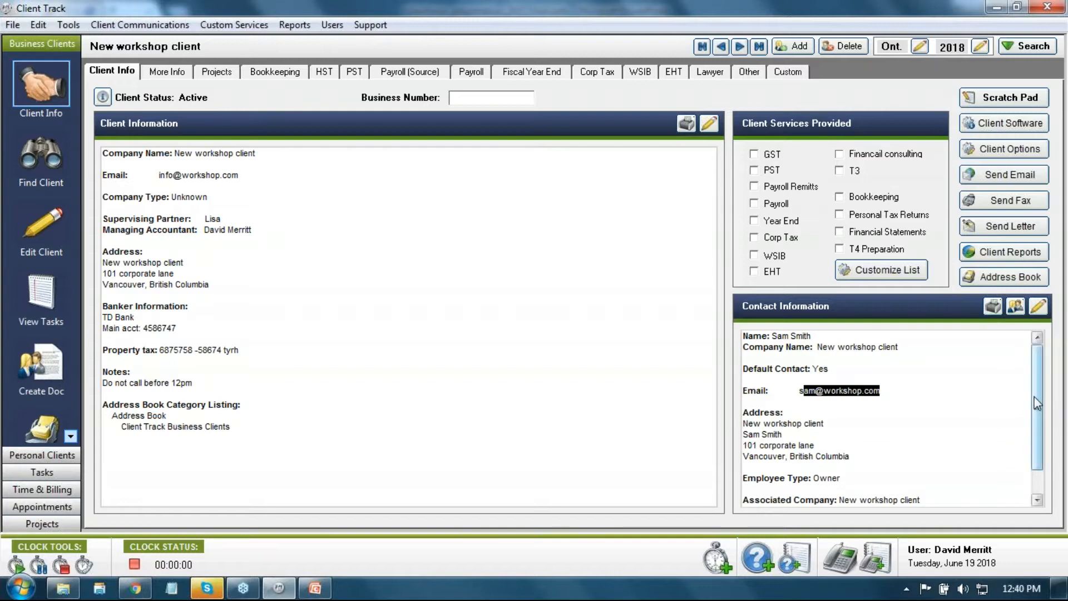
pyautogui.scroll(-1, 1038, 434)
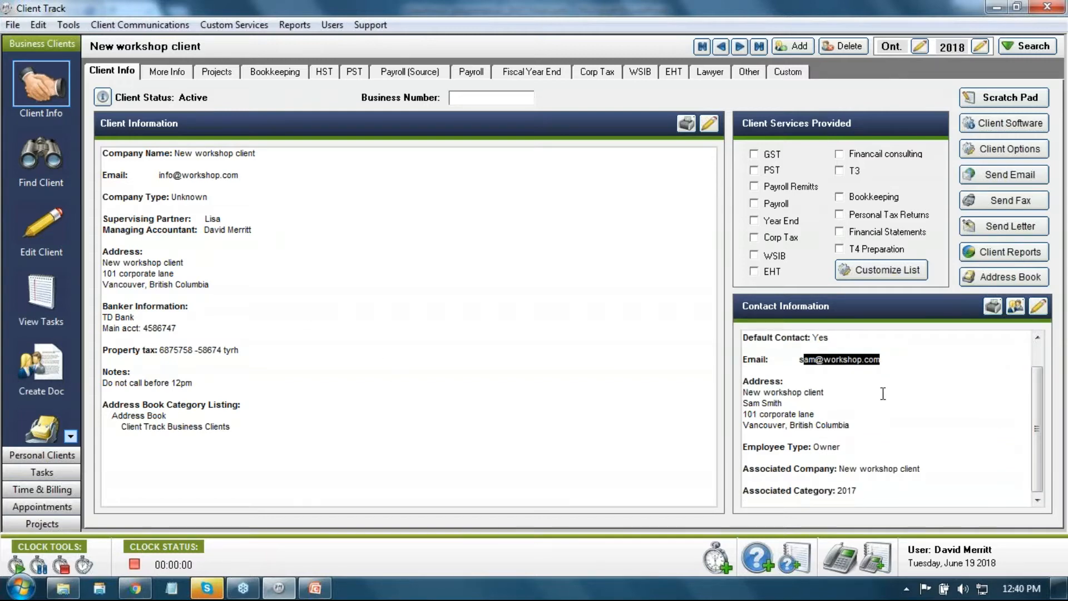
pyautogui.click(885, 357)
pyautogui.moveTo(884, 356); pyautogui.dragTo(800, 360)
pyautogui.click(221, 280)
pyautogui.moveTo(190, 284); pyautogui.dragTo(88, 254)
pyautogui.hotkey('ctrl', 'c')
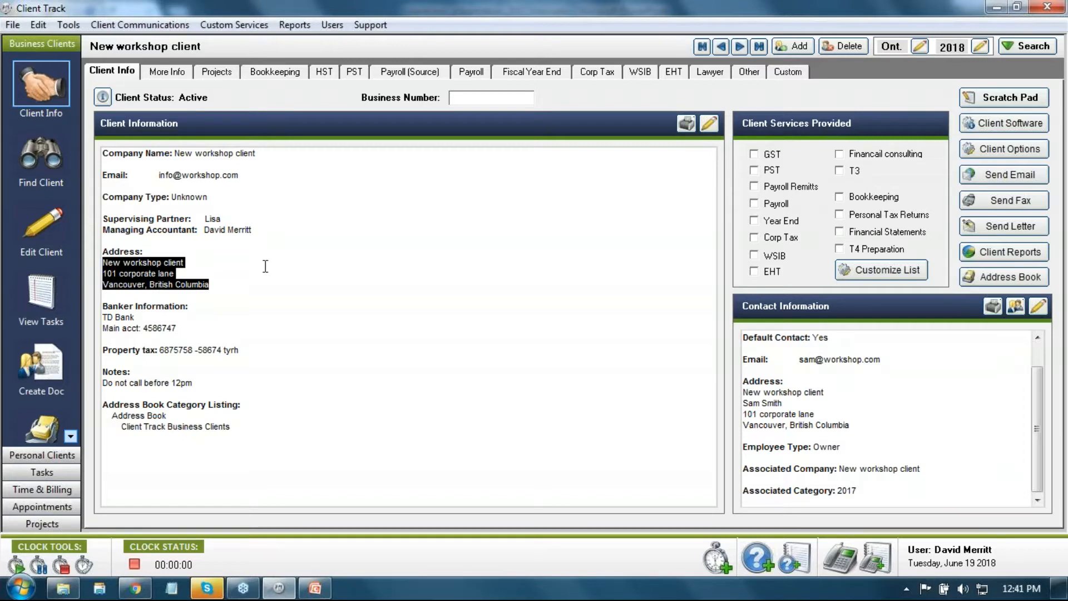
pyautogui.click(21, 584)
pyautogui.click(61, 72)
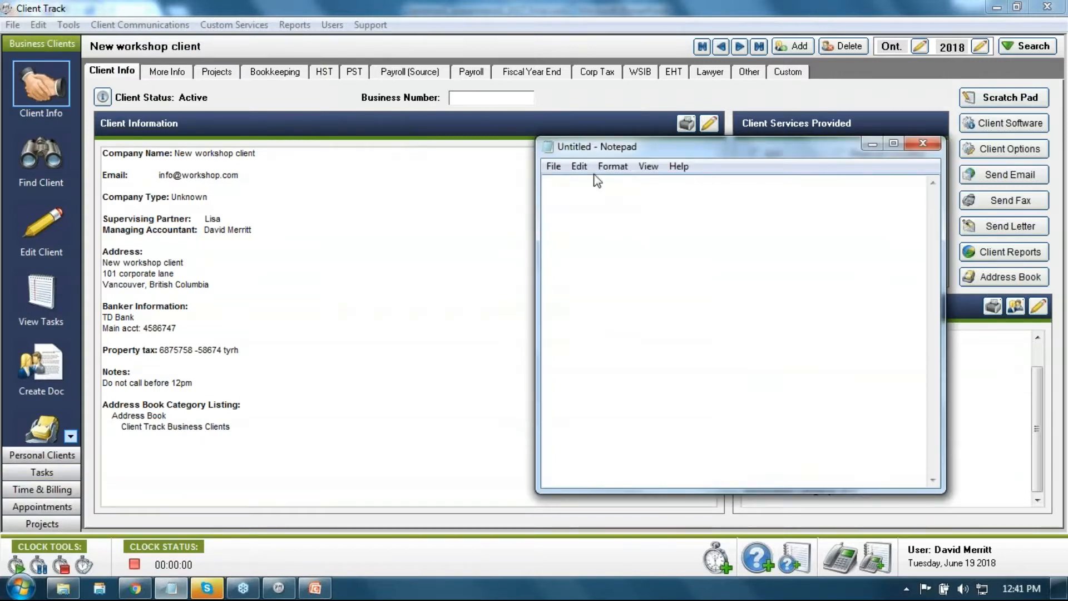
pyautogui.click(579, 166)
pyautogui.click(554, 241)
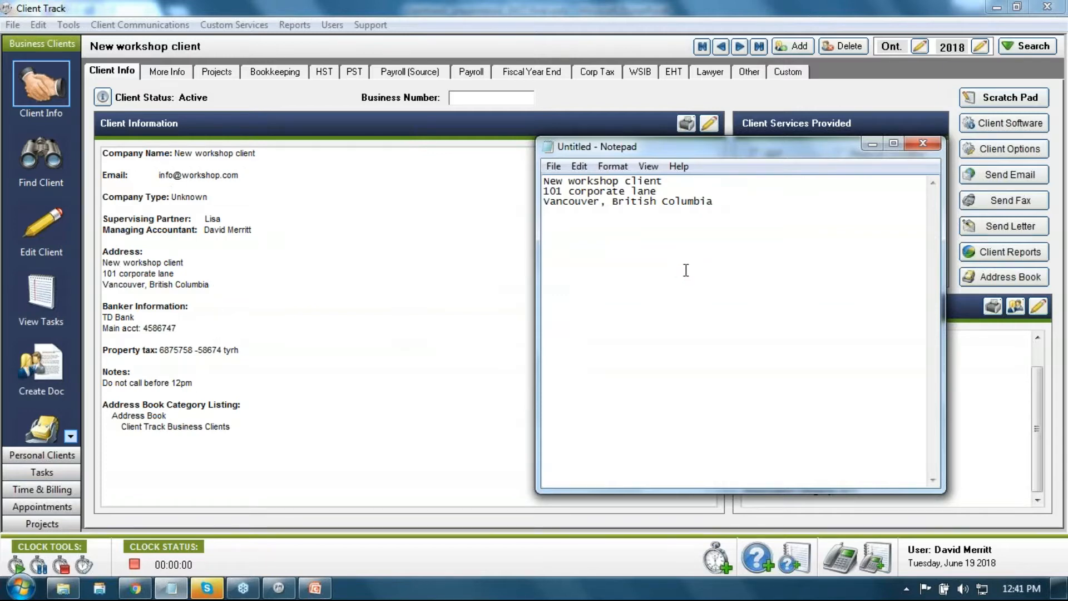
pyautogui.click(920, 145)
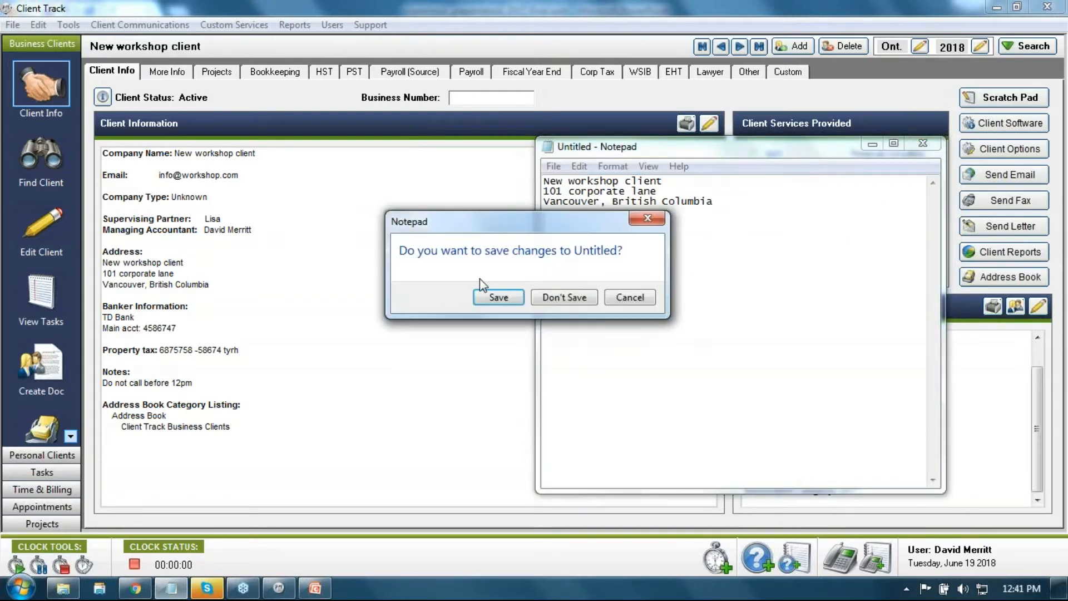
pyautogui.click(545, 298)
pyautogui.click(404, 242)
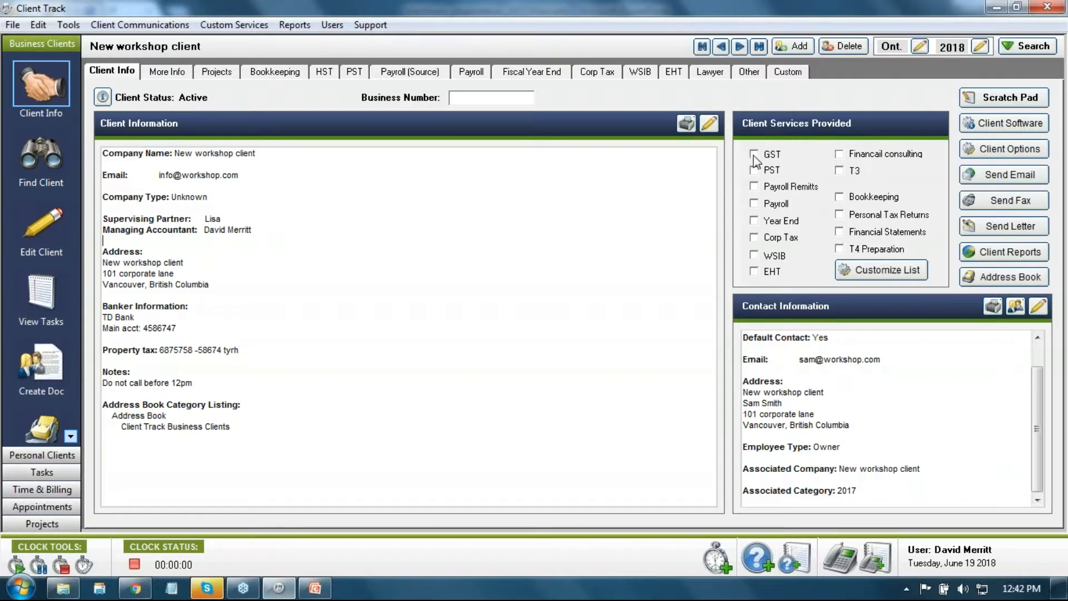
# Step: Tick Payroll Remitts, Payroll, Year End, Corp Tax, WSIB and Bookkeeping as provided services
pyautogui.click(754, 189)
pyautogui.click(755, 206)
pyautogui.click(755, 222)
pyautogui.click(754, 238)
pyautogui.click(754, 256)
pyautogui.click(841, 200)
# Step: Rename Services Field 9 from 'Financail consulting' to 'Online support' and confirm the list
pyautogui.click(869, 273)
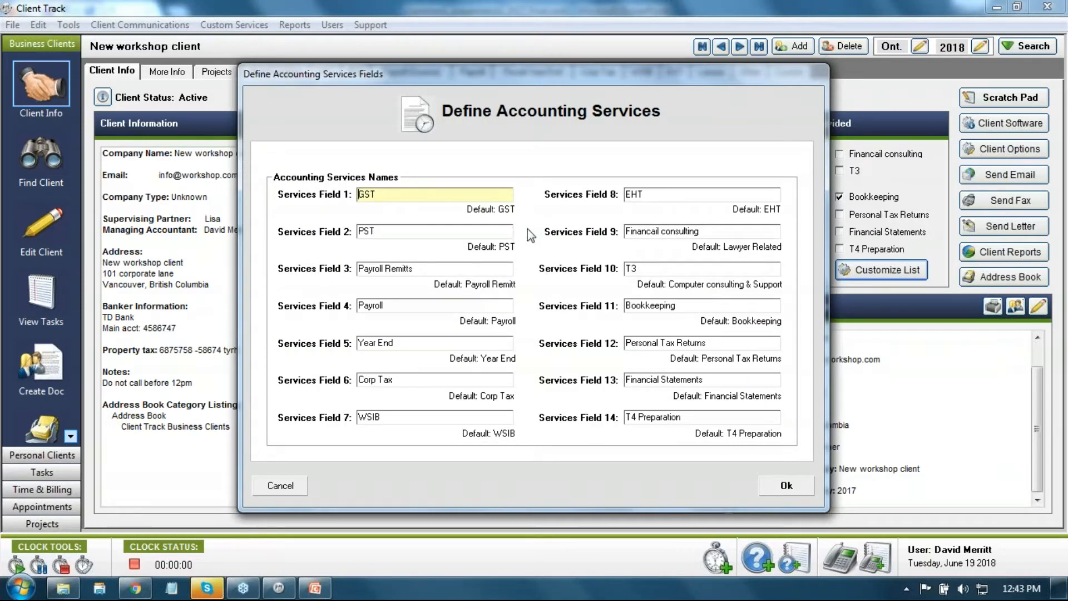
pyautogui.moveTo(516, 68); pyautogui.dragTo(483, 48)
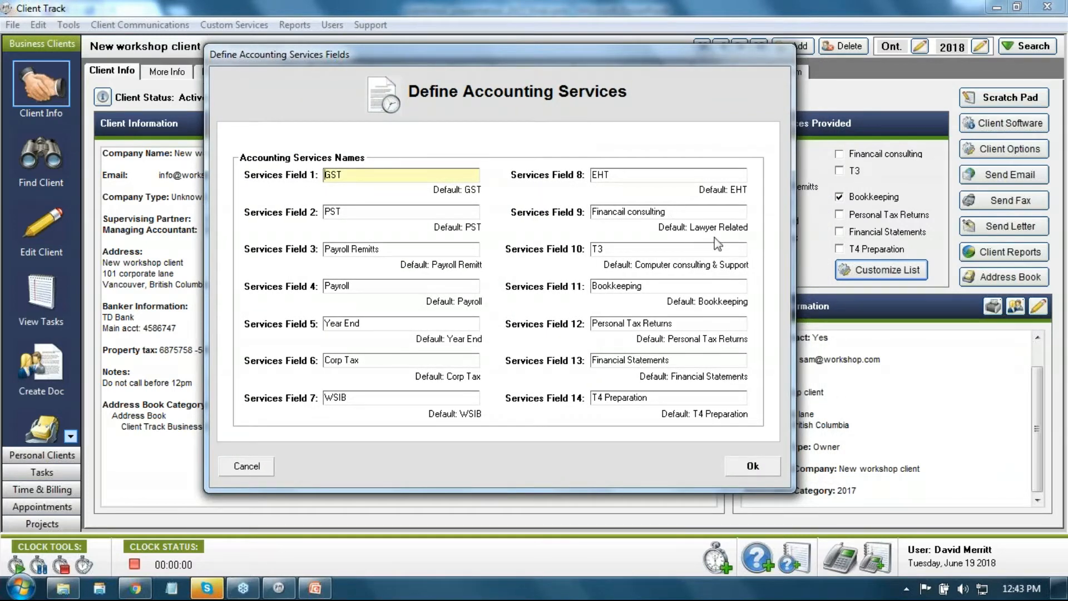
pyautogui.click(681, 211)
pyautogui.moveTo(680, 210); pyautogui.dragTo(606, 225)
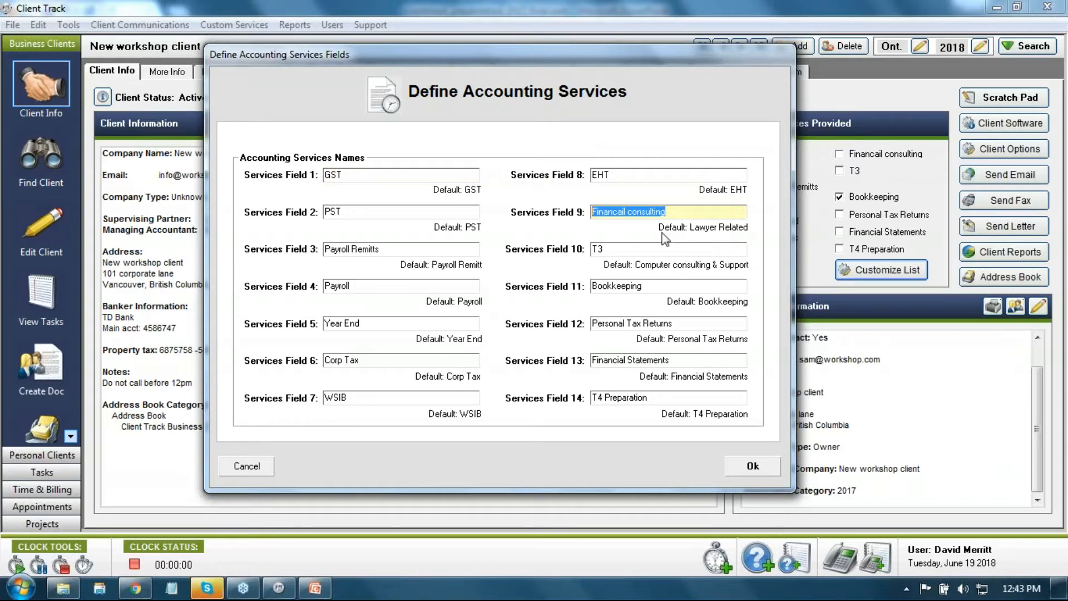
pyautogui.write('Online s')
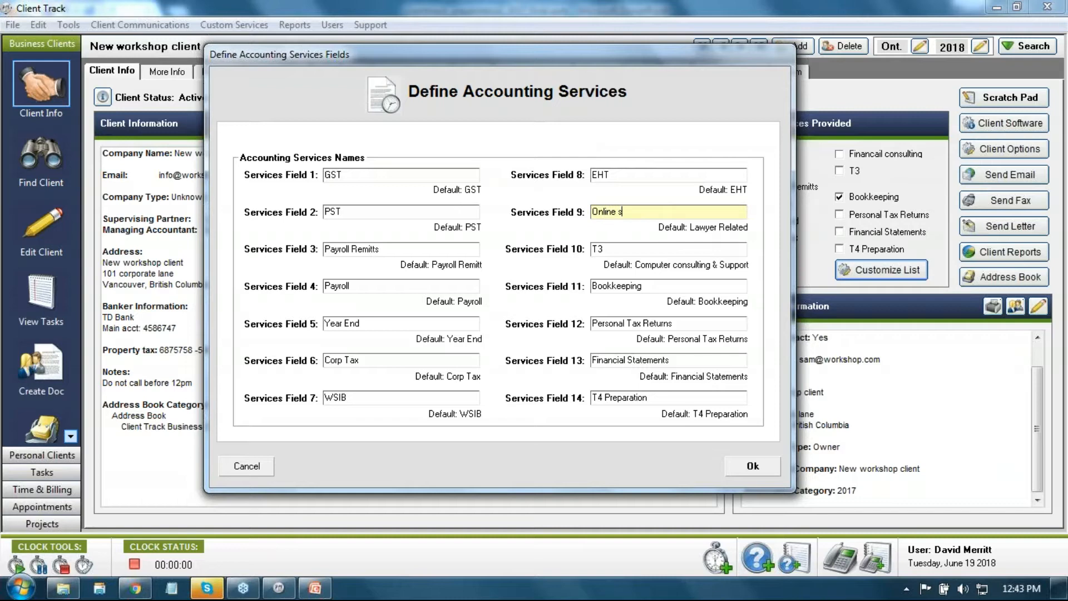
pyautogui.write('upport')
pyautogui.click(753, 465)
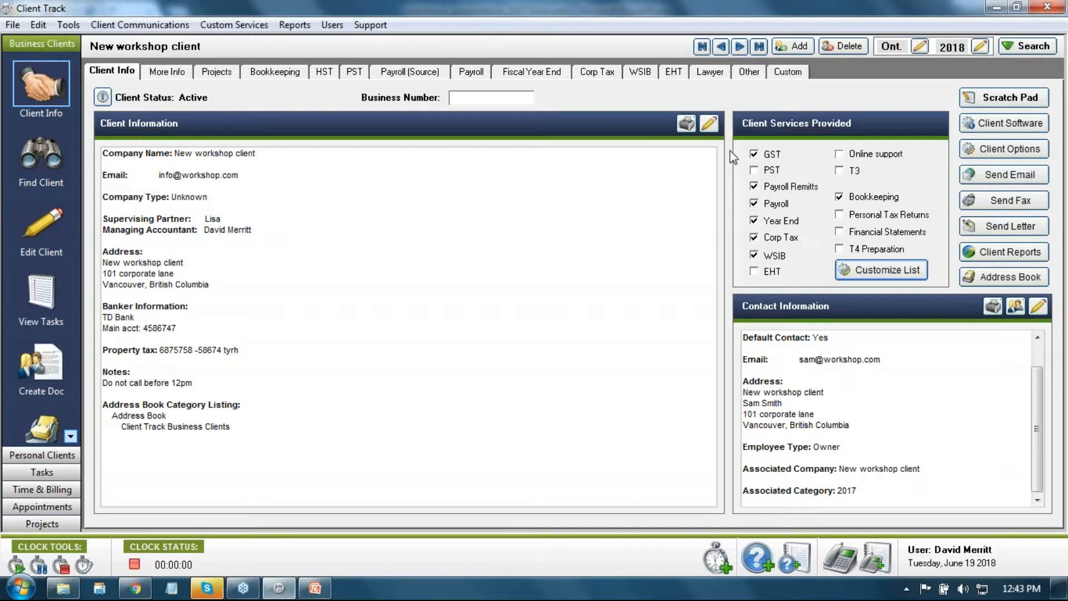
# Step: Switch between the HST and Client Info pages, finishing on Client Info
pyautogui.click(322, 72)
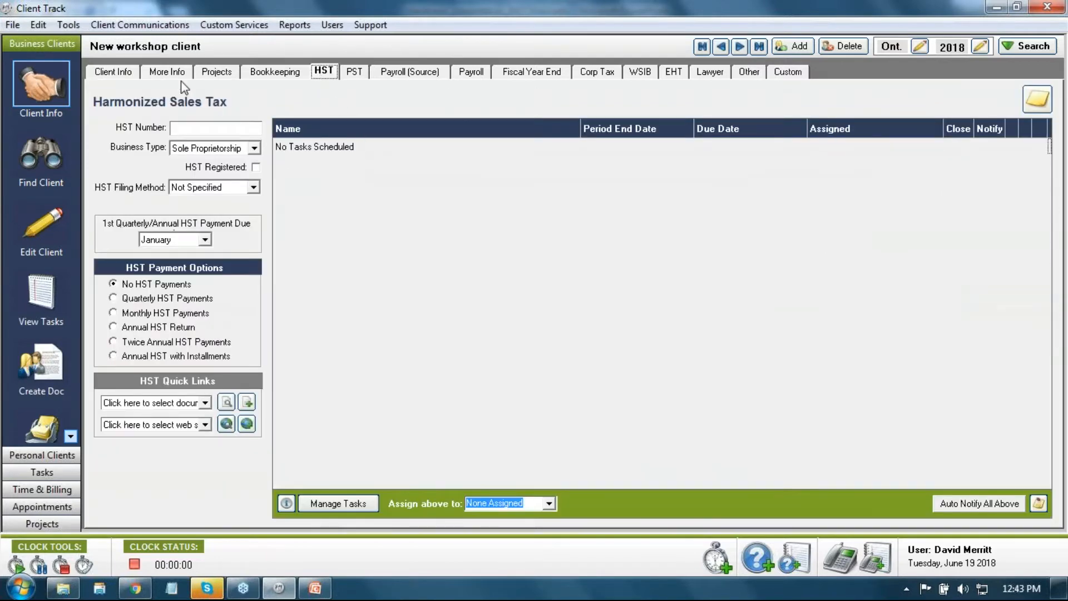
pyautogui.click(125, 77)
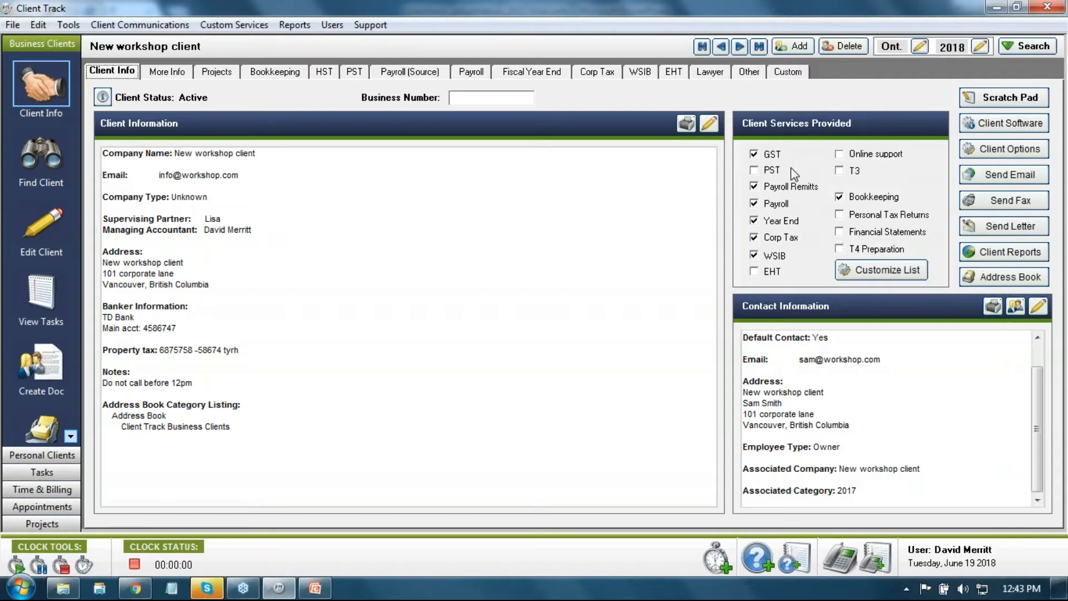
pyautogui.click(328, 76)
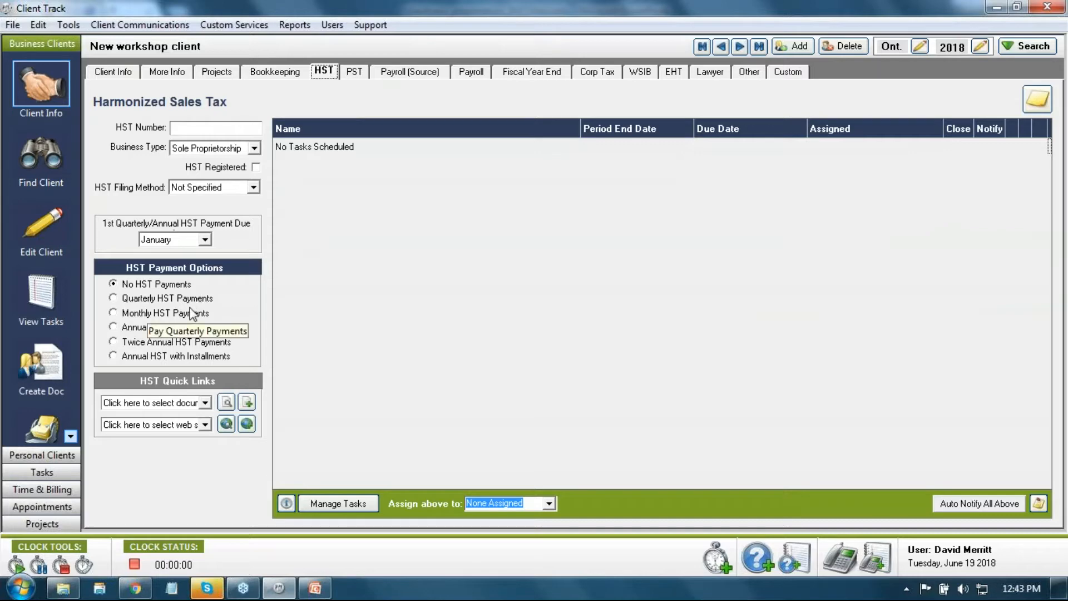
pyautogui.click(130, 70)
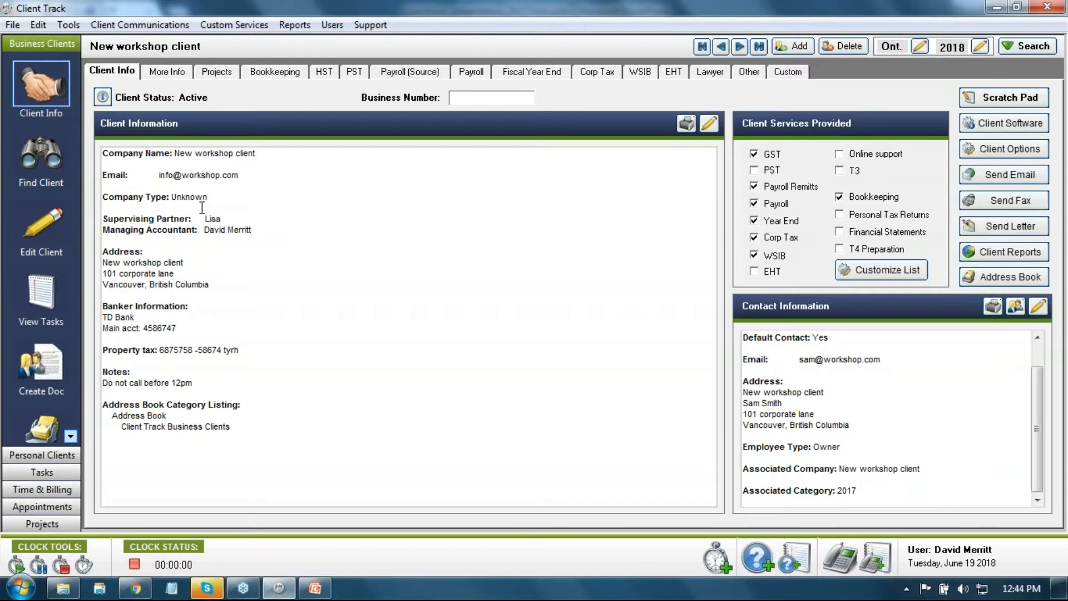
# Step: Set the Payroll Remitts and Payroll services to grey checks
pyautogui.scroll(1, 1036, 364)
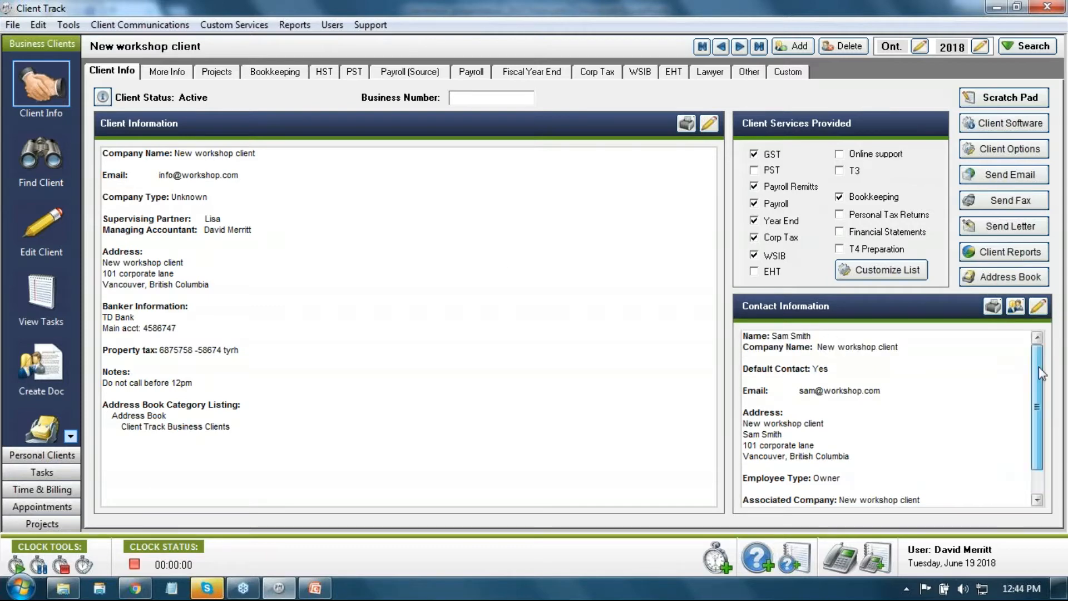
pyautogui.moveTo(814, 335); pyautogui.dragTo(772, 335)
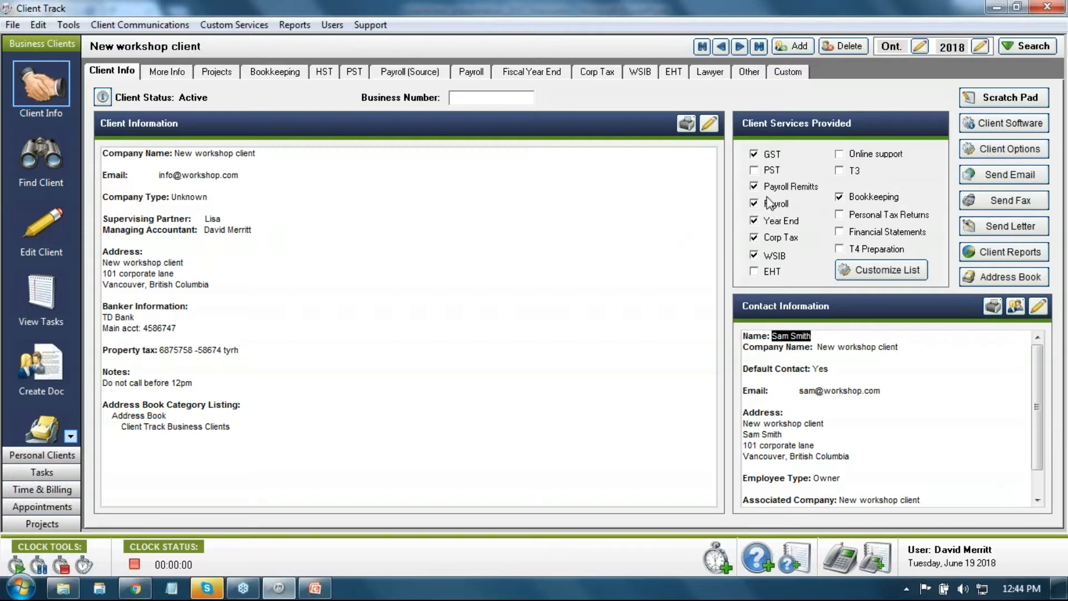
pyautogui.click(754, 186)
pyautogui.click(755, 204)
pyautogui.click(755, 201)
pyautogui.click(754, 203)
# Step: Go to the Lawyer page and bring up the A–Z client search bar
pyautogui.click(710, 77)
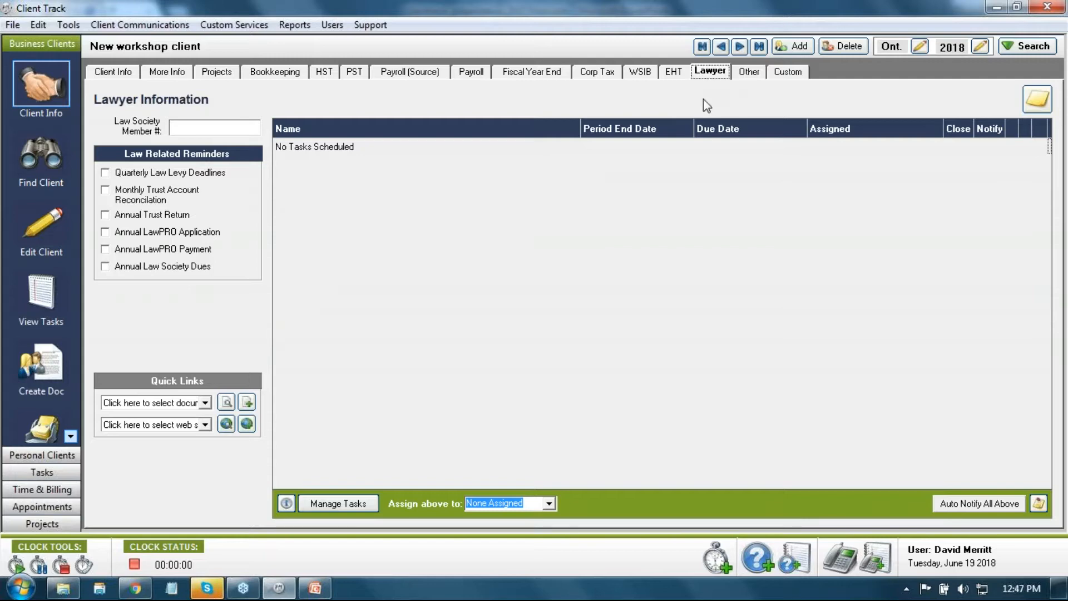
pyautogui.click(1016, 46)
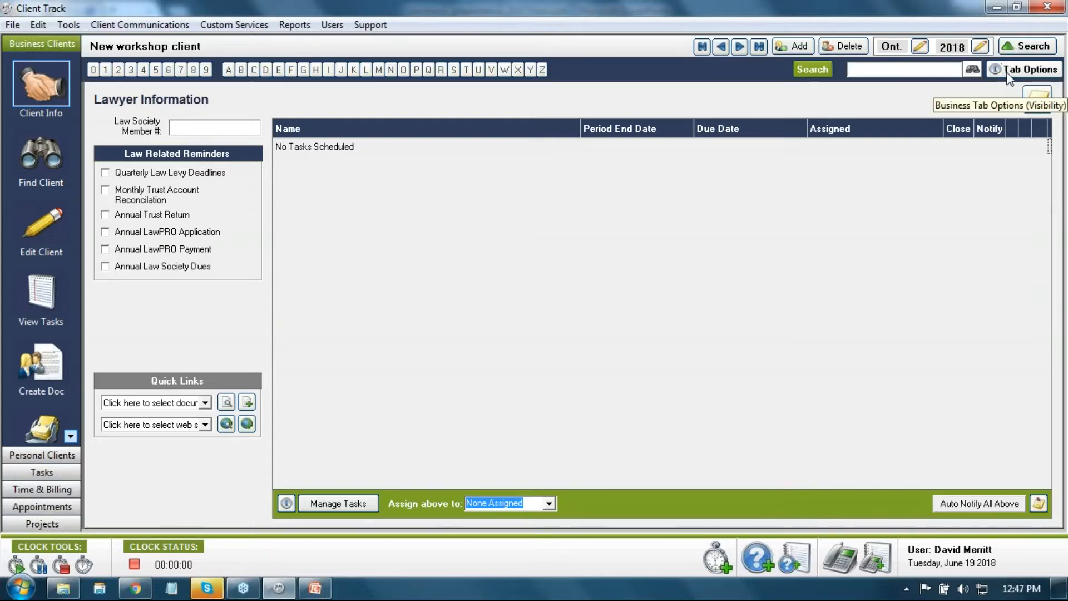
# Step: Make the Lawyer Related tab not visible in Tab Options
pyautogui.click(1010, 71)
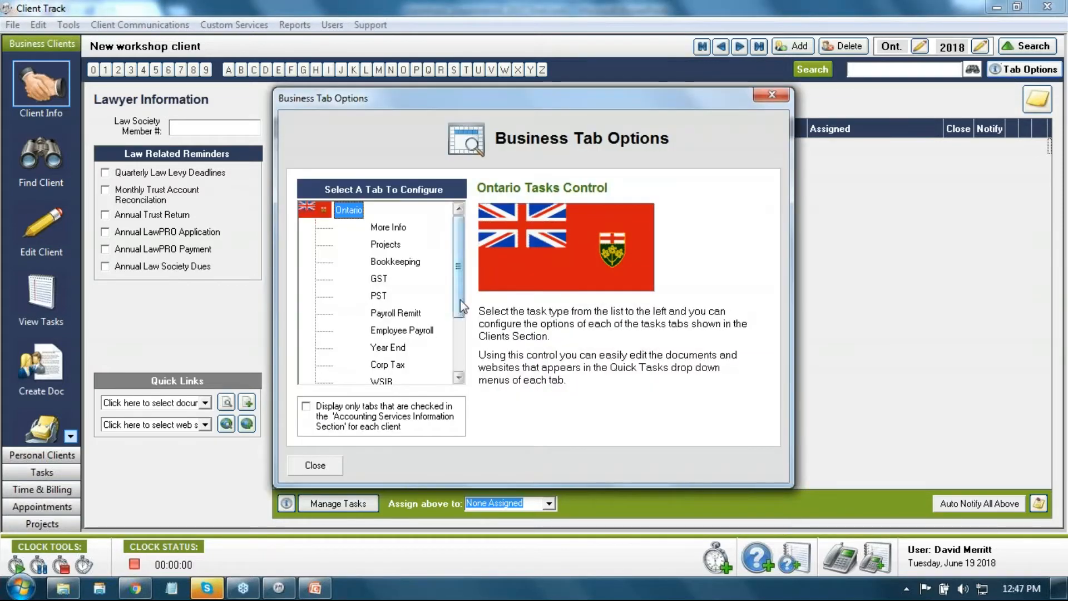
pyautogui.scroll(-2, 459, 300)
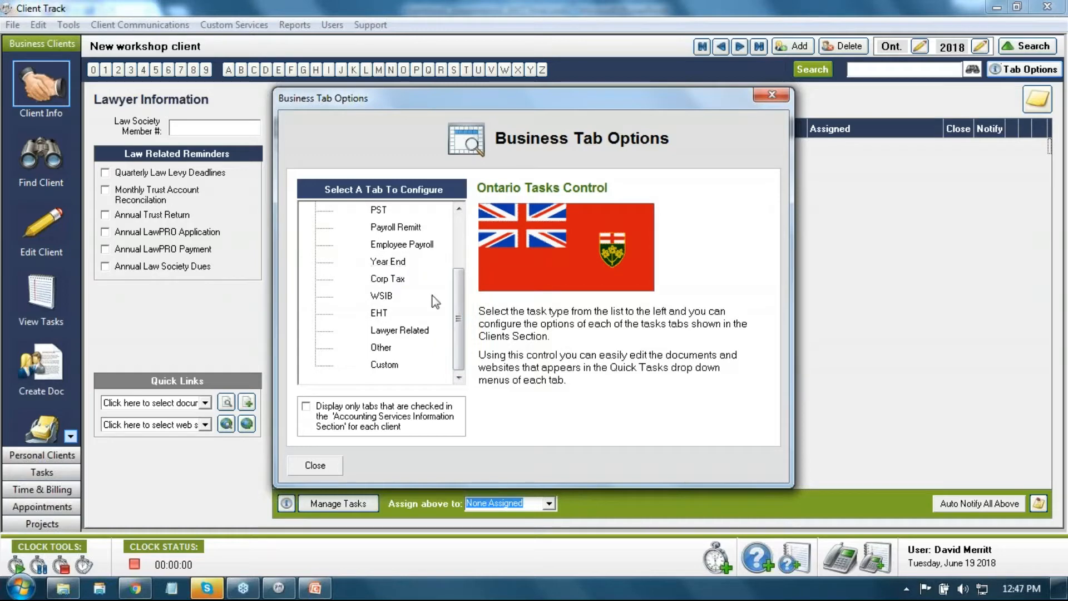
pyautogui.click(402, 332)
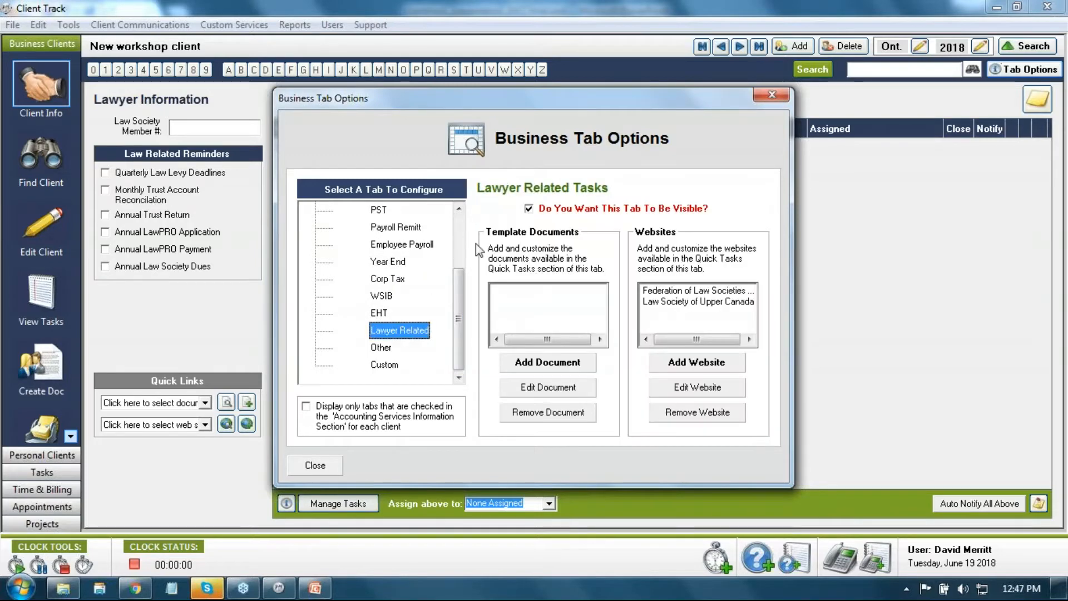
pyautogui.click(528, 208)
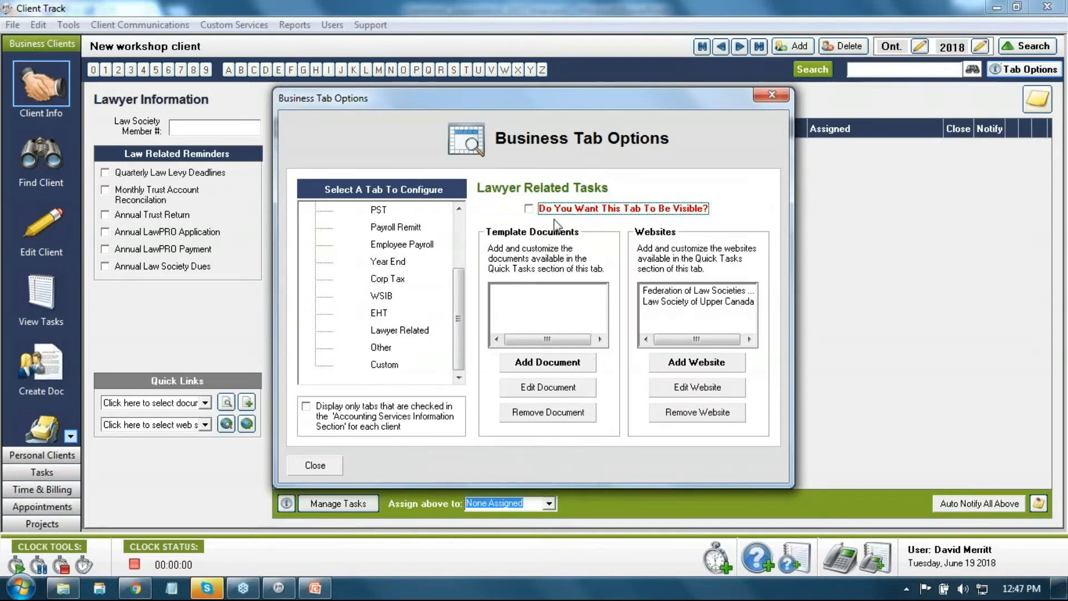
pyautogui.click(315, 465)
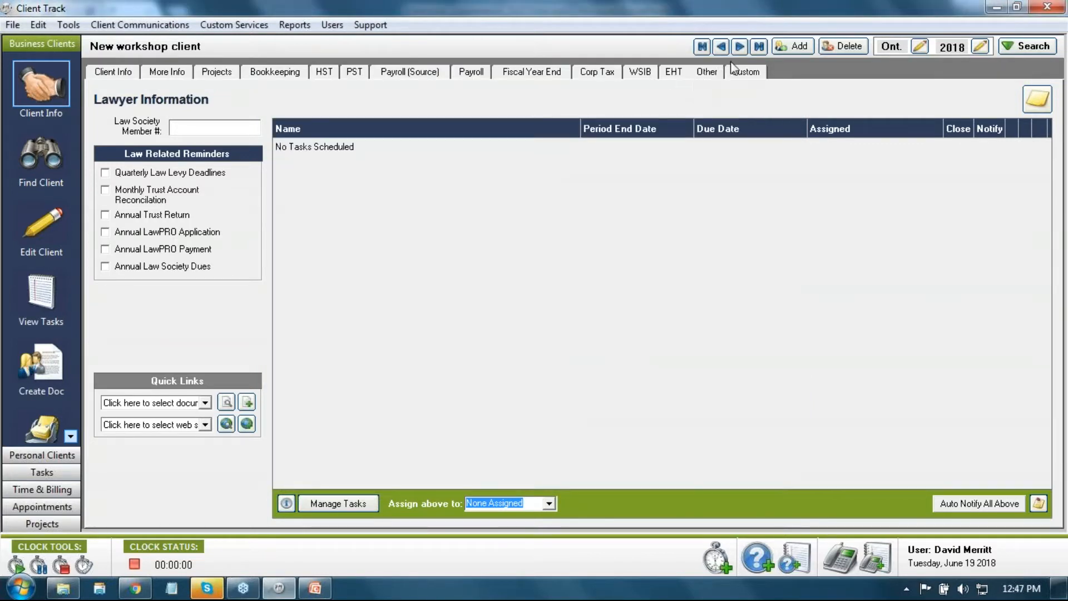
# Step: Reopen Tab Options to confirm the Lawyer Related tab's visibility setting
pyautogui.click(1021, 46)
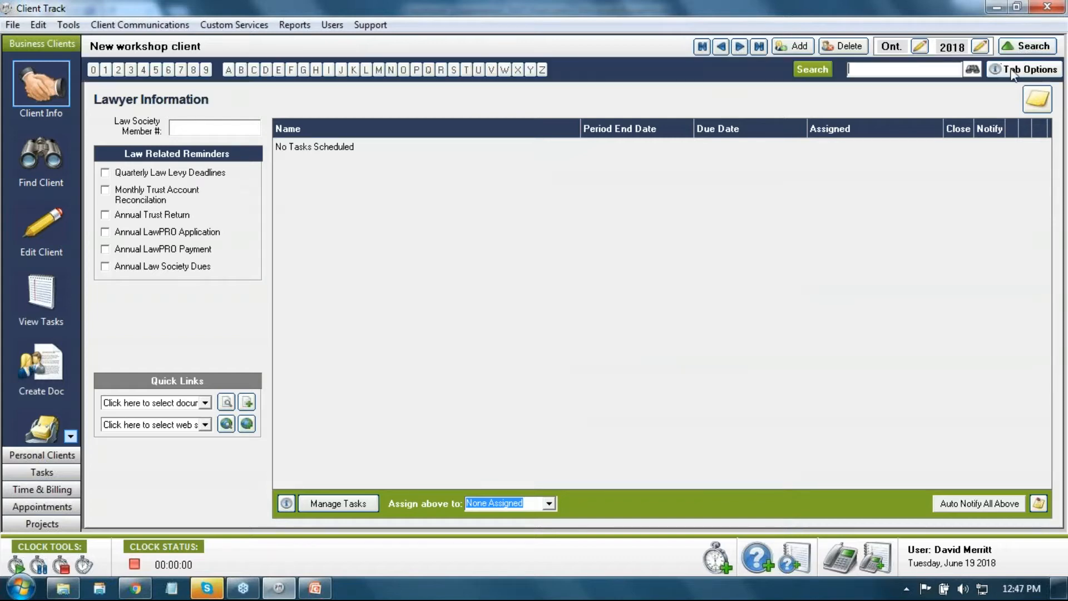
pyautogui.click(1014, 70)
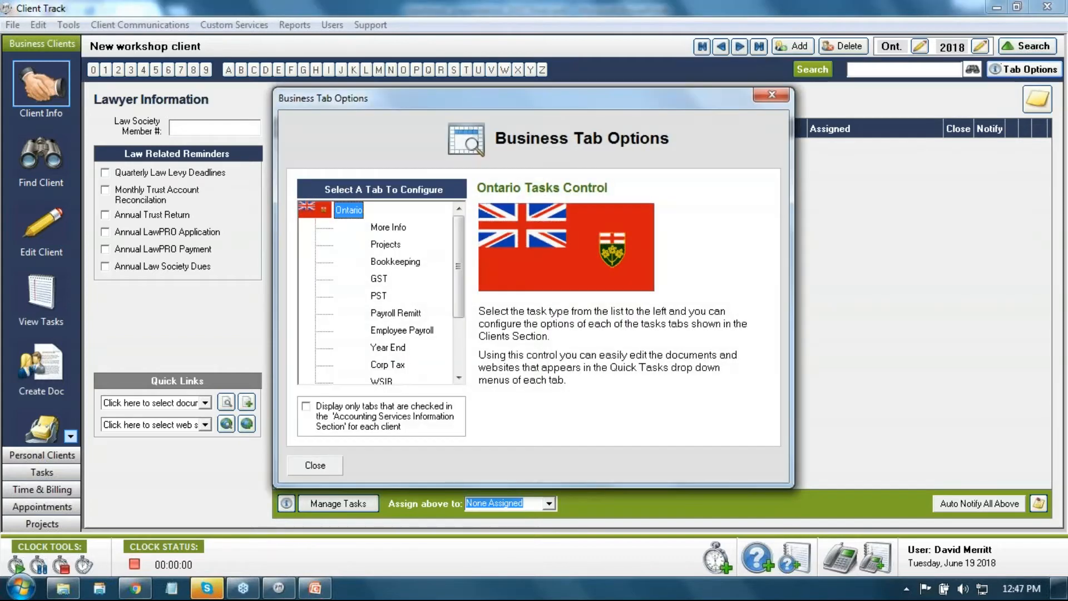
pyautogui.scroll(-1, 400, 347)
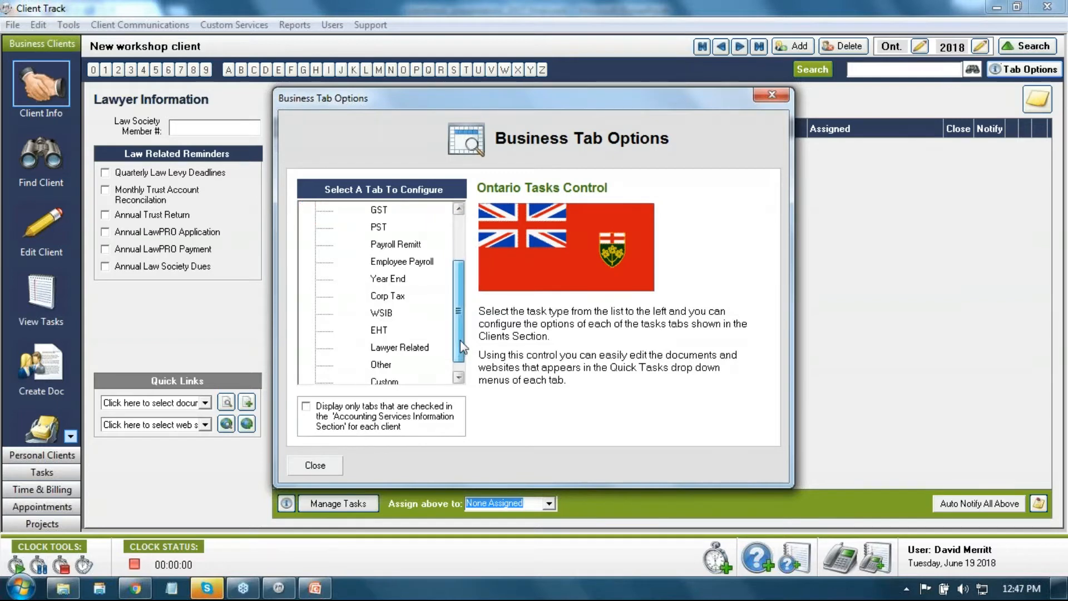
pyautogui.click(399, 347)
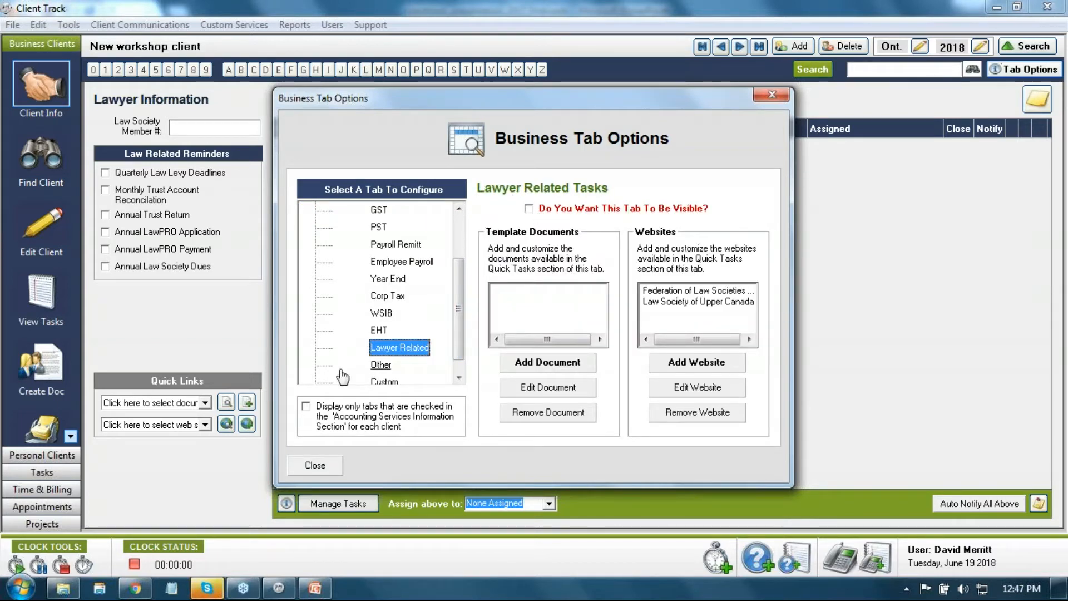
pyautogui.click(315, 465)
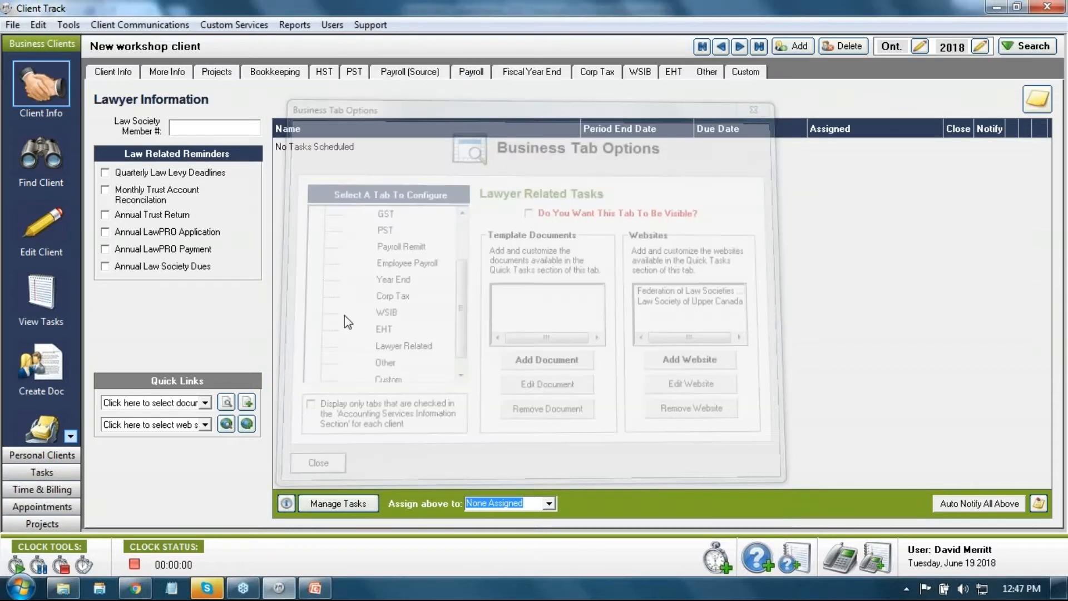
# Step: Turn on 'Display only tabs that are checked', return to Client Info, and go to the next client
pyautogui.click(1013, 48)
pyautogui.click(1022, 71)
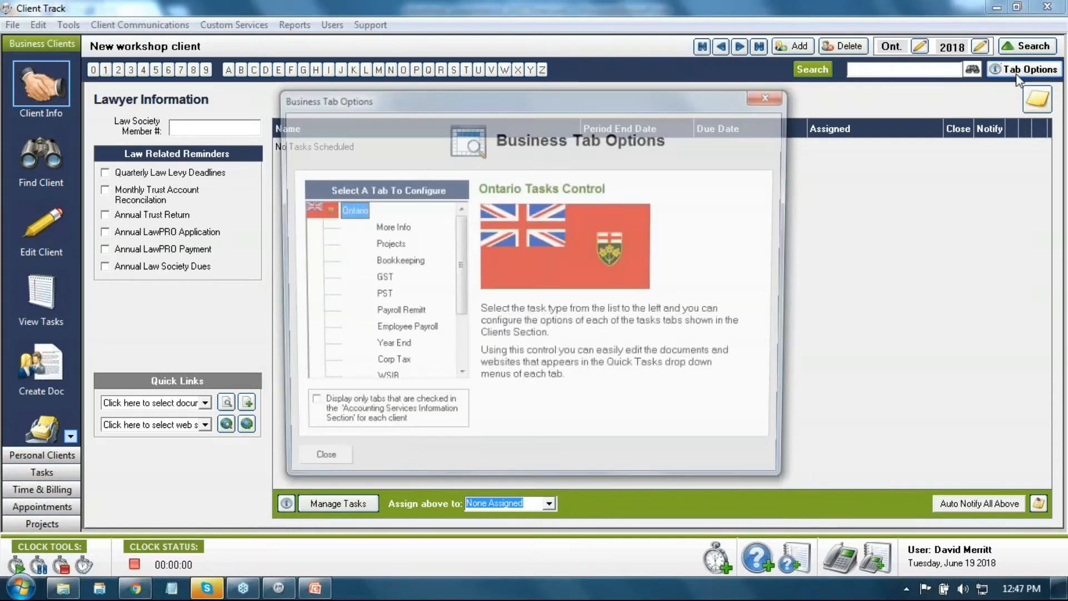
pyautogui.click(315, 409)
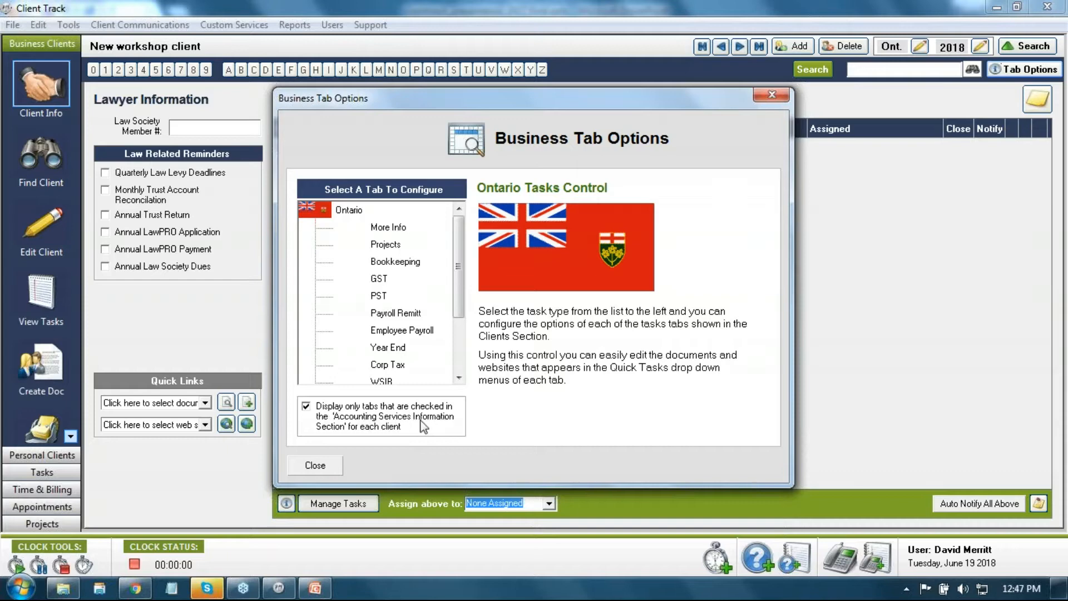
pyautogui.click(324, 466)
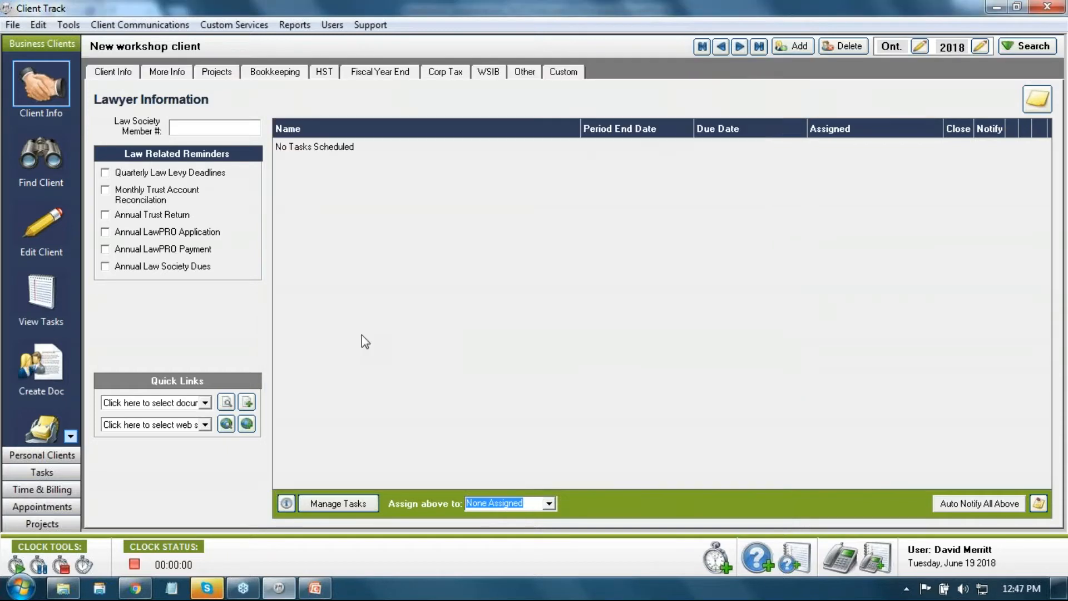
pyautogui.click(94, 72)
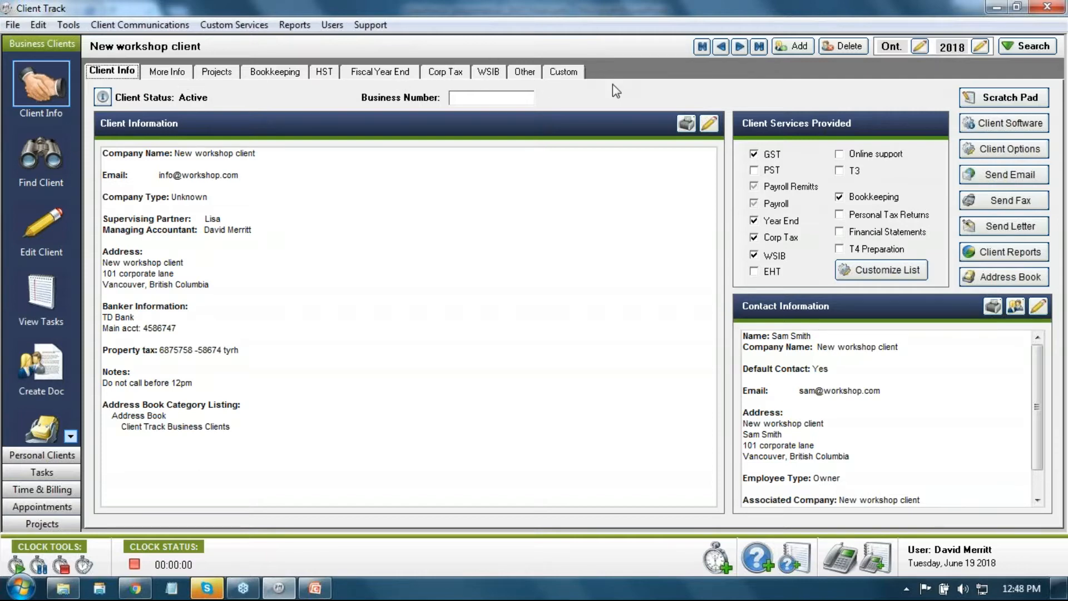
pyautogui.click(741, 46)
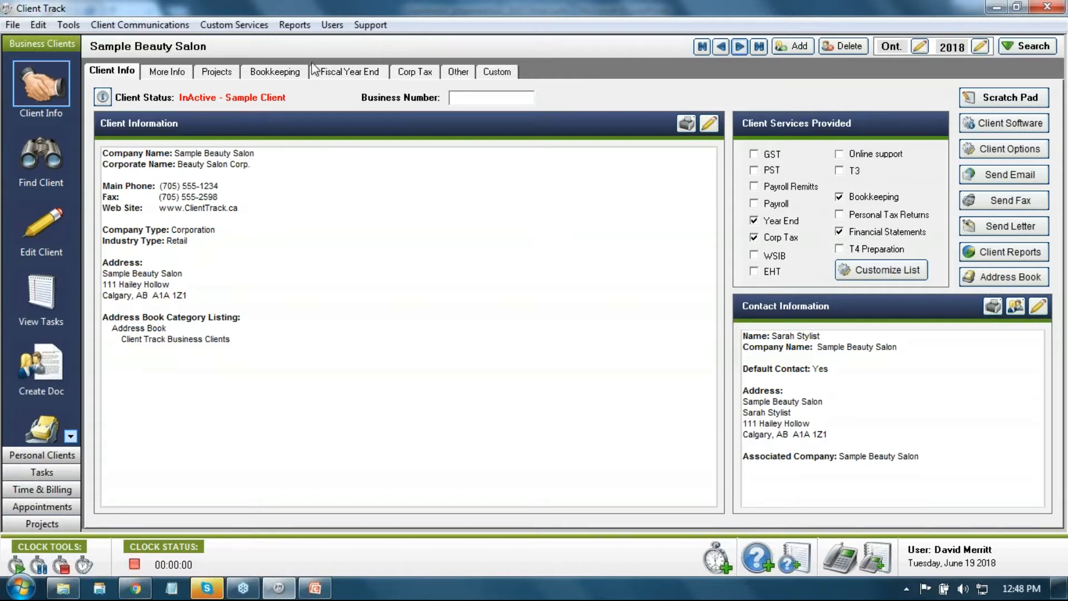
# Step: Add and then remove the GST service for Sample Beauty Salon
pyautogui.click(755, 154)
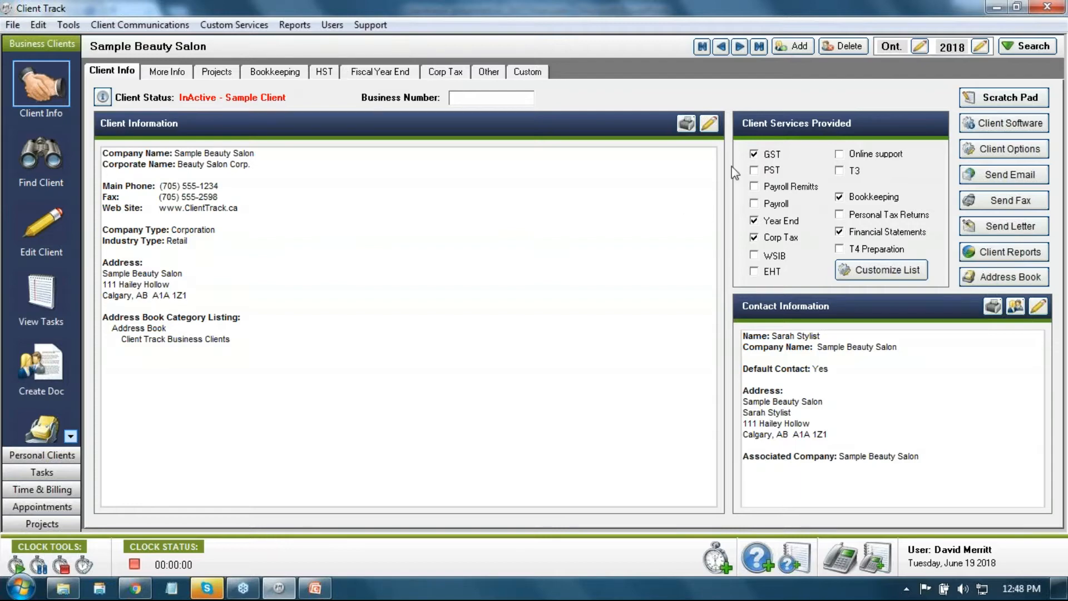
pyautogui.click(754, 154)
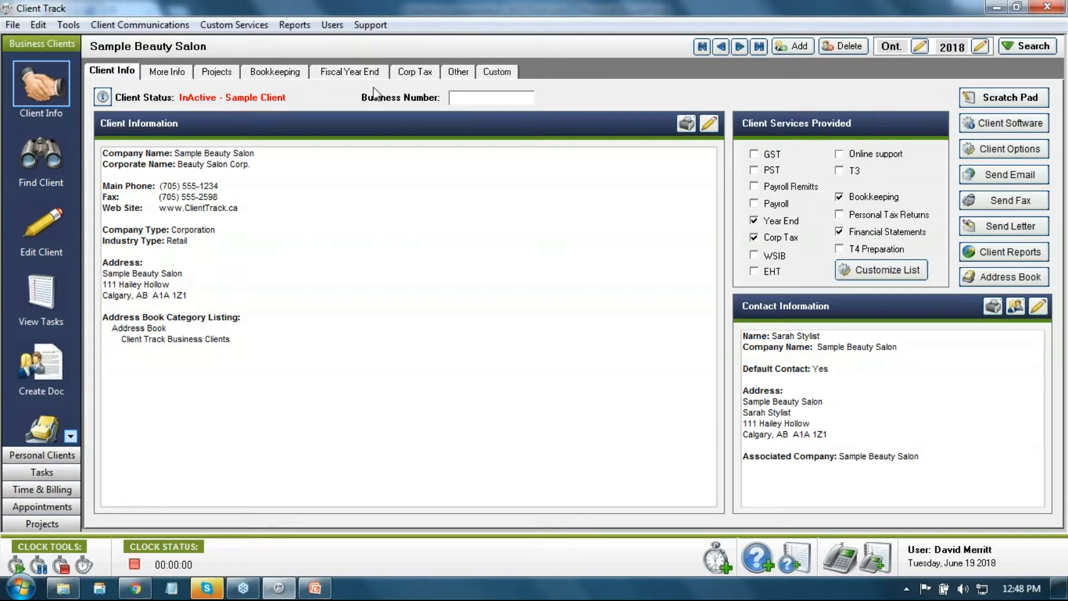
pyautogui.click(1001, 47)
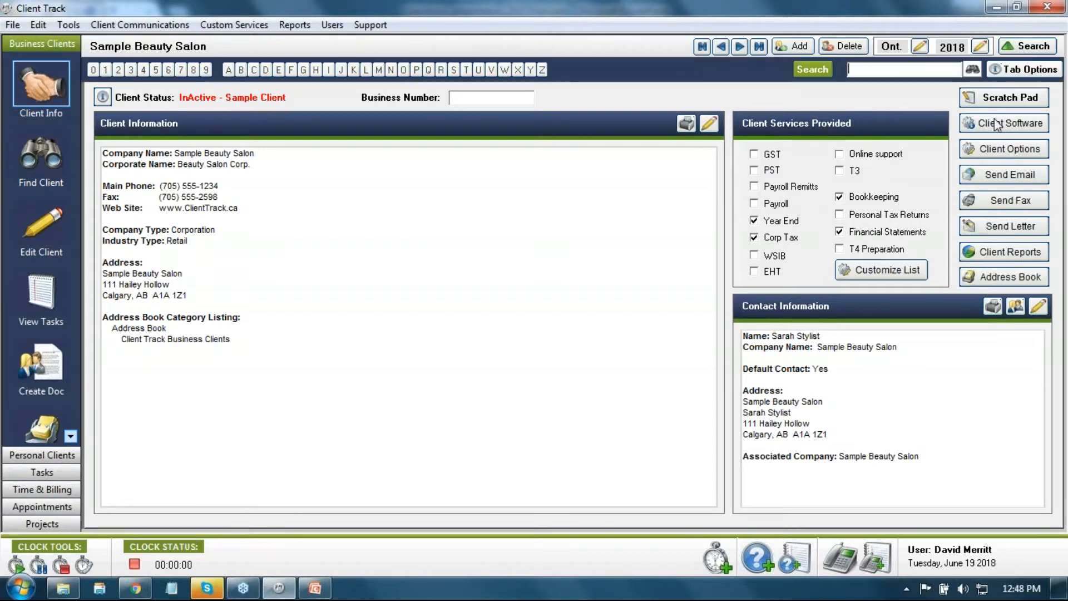
# Step: Review the Business Tab Options beside the client, then return to New workshop client
pyautogui.click(1000, 70)
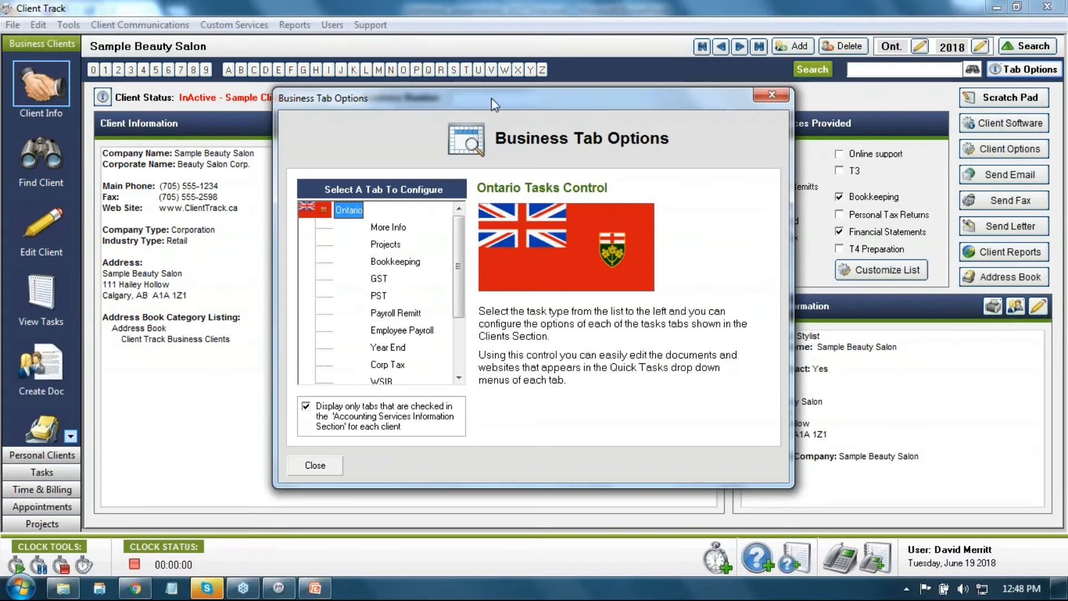
pyautogui.moveTo(492, 98); pyautogui.dragTo(315, 147)
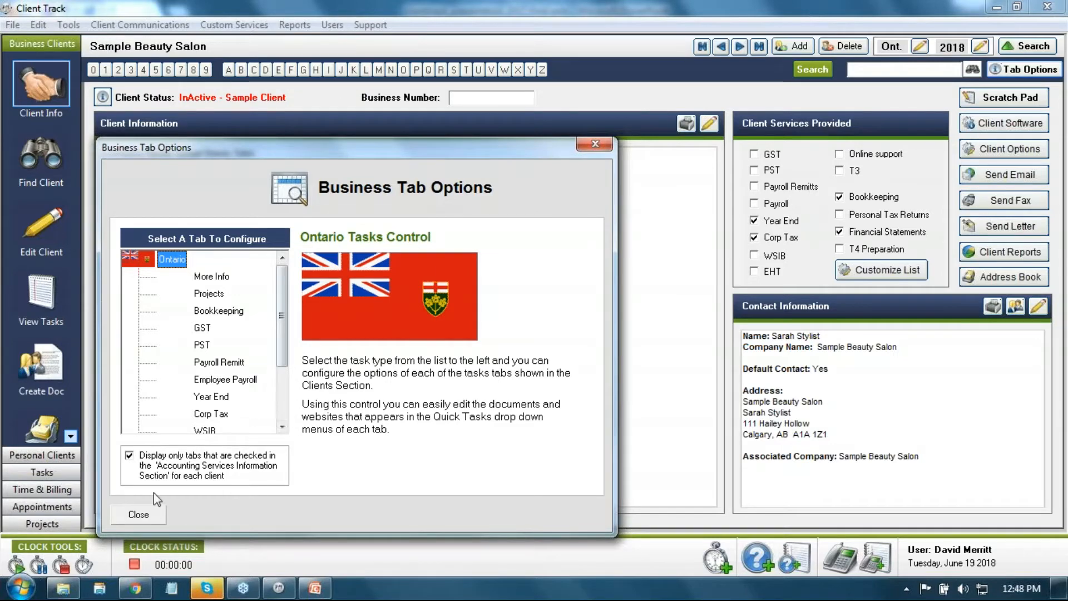
pyautogui.click(142, 512)
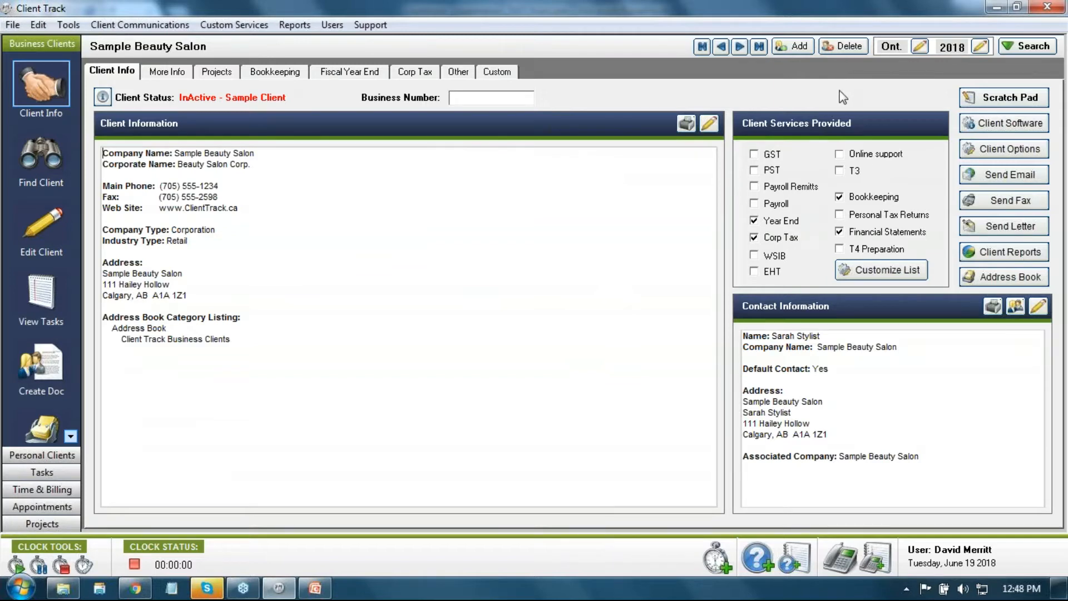
pyautogui.click(720, 47)
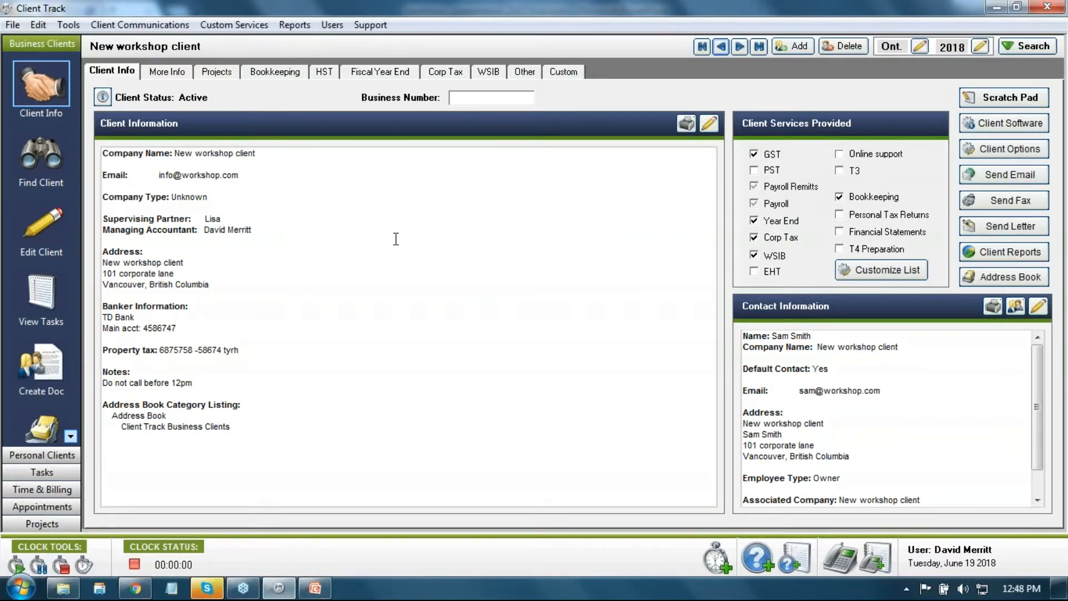
pyautogui.click(51, 158)
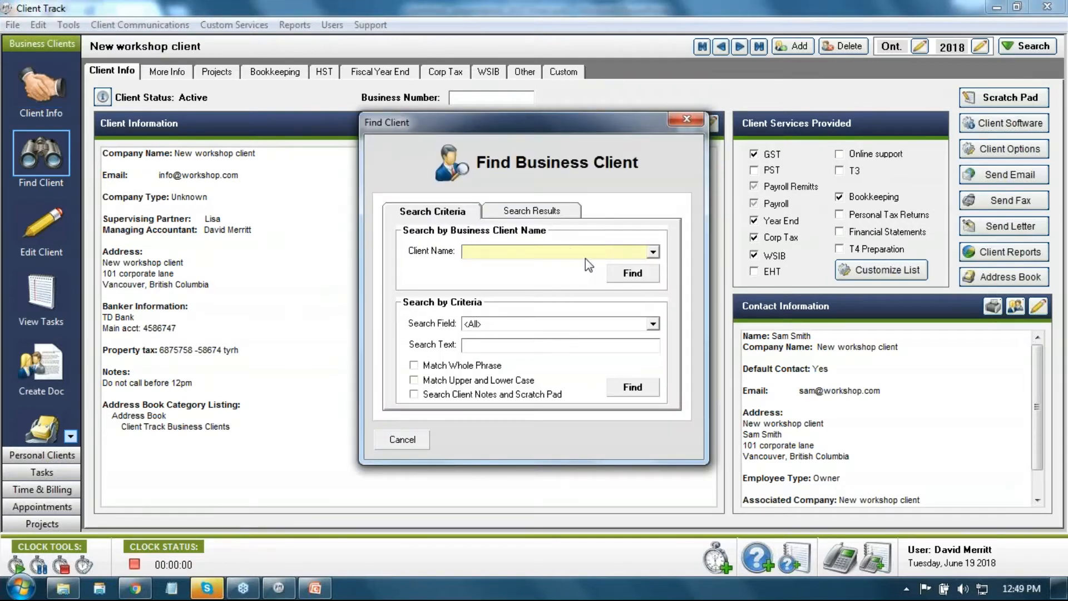
pyautogui.write('Sample Beauty Salon')
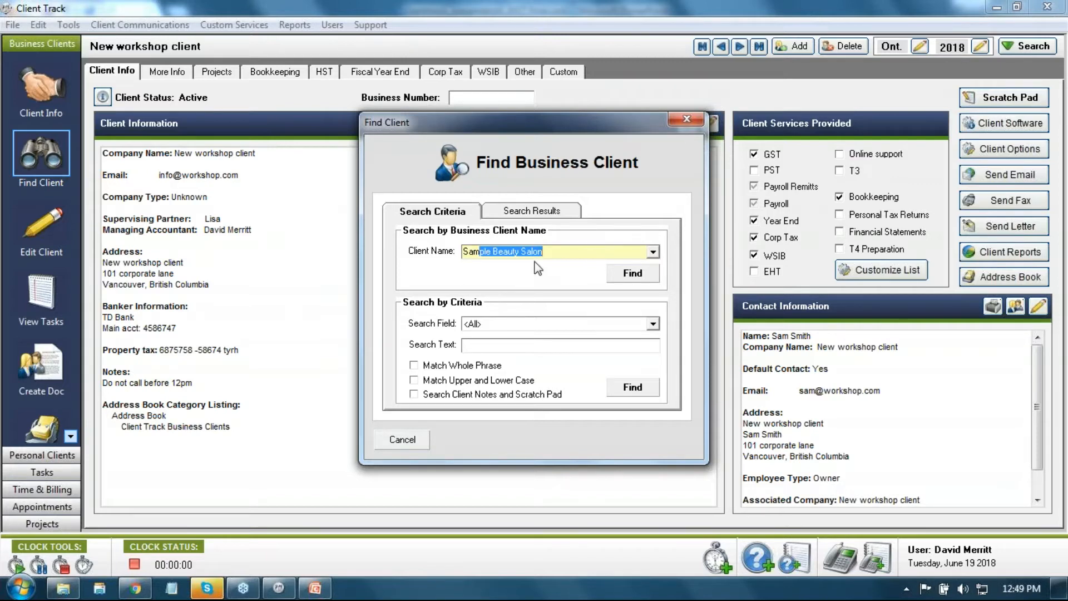
pyautogui.click(652, 252)
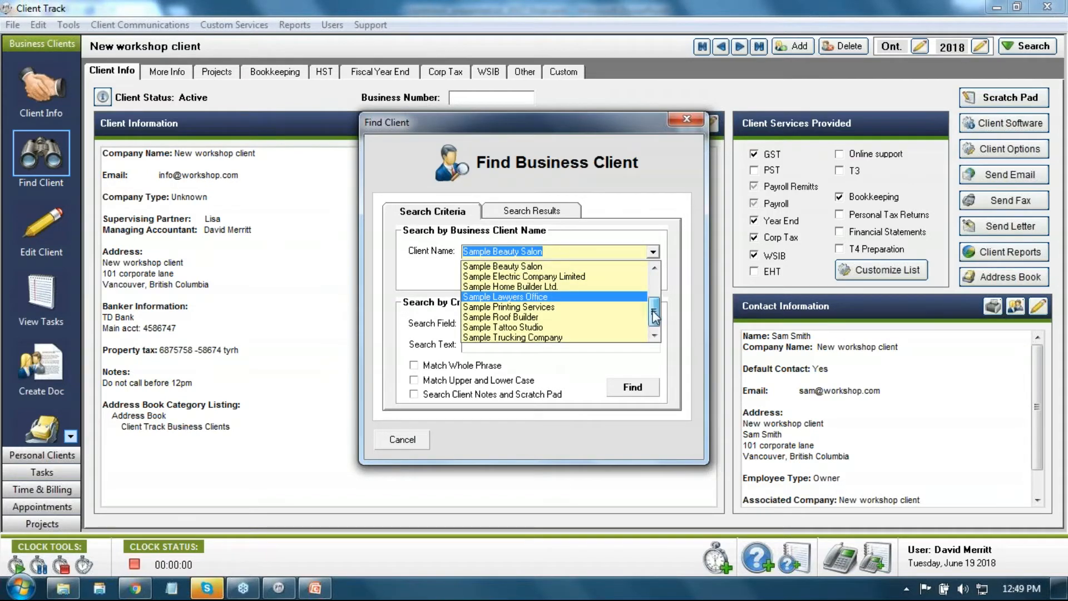
pyautogui.moveTo(652, 314)
pyautogui.mouseDown()
pyautogui.moveTo(652, 285)
pyautogui.moveTo(648, 328)
pyautogui.mouseUp()
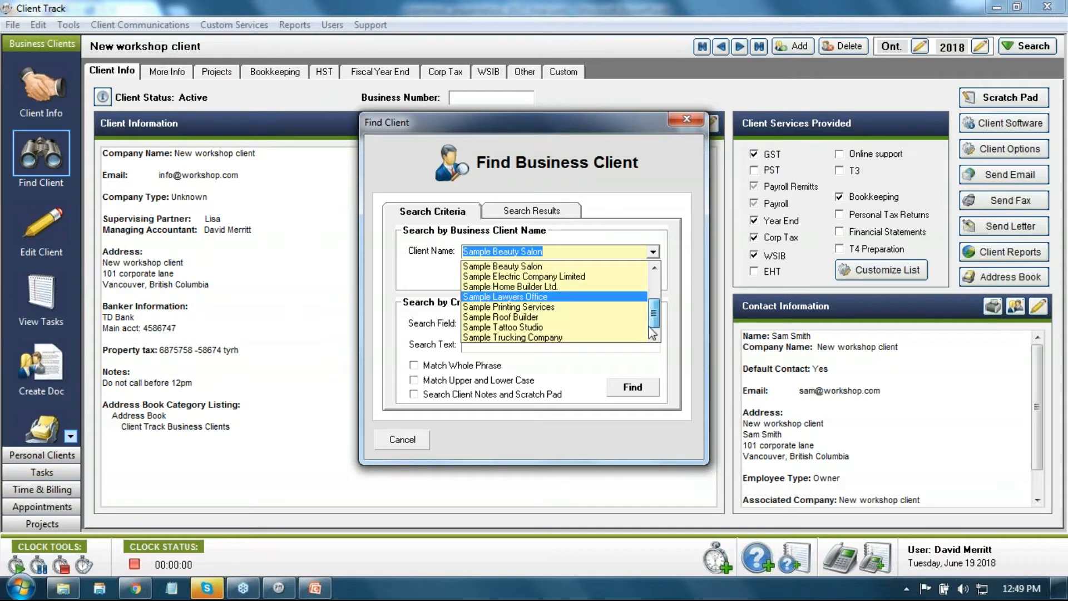
pyautogui.click(445, 273)
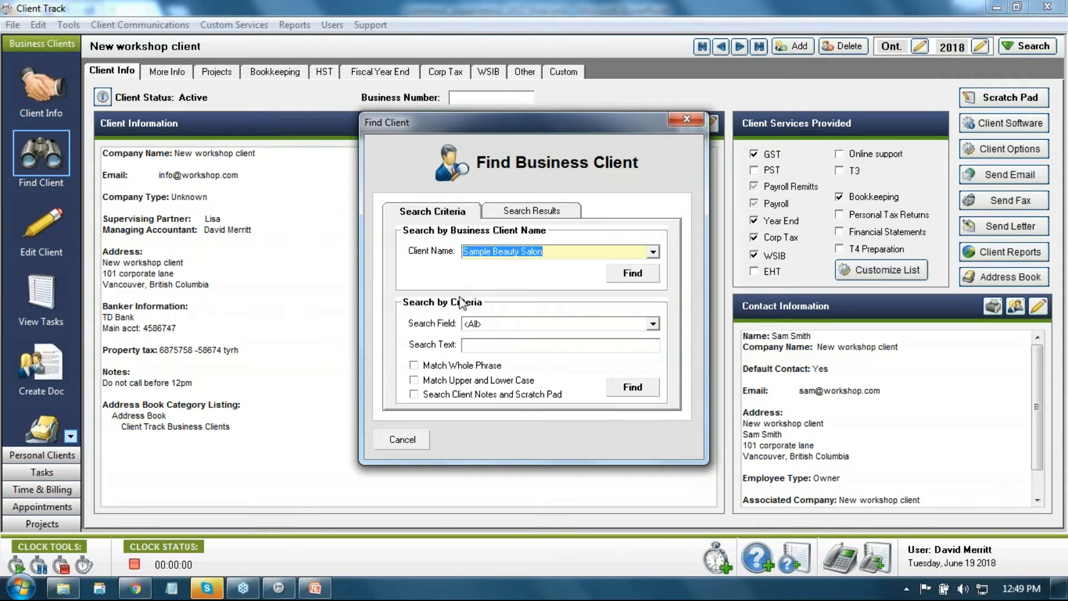
pyautogui.click(490, 346)
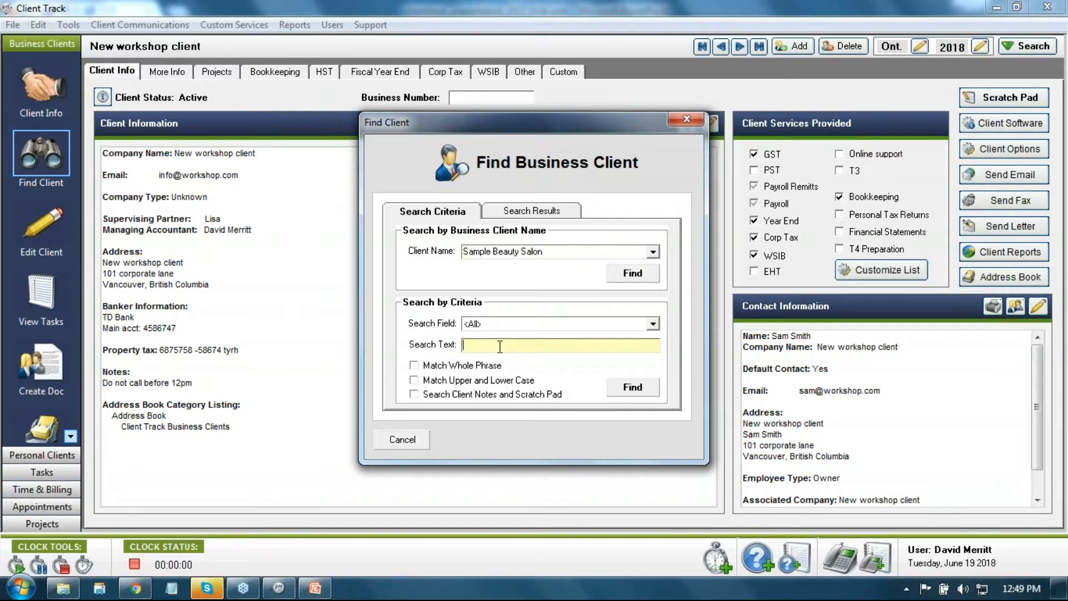
pyautogui.write('1458')
pyautogui.press('BackSpace')
pyautogui.press('BackSpace')
pyautogui.press('BackSpace')
pyautogui.press('BackSpace')
pyautogui.write('1234')
pyautogui.click(633, 392)
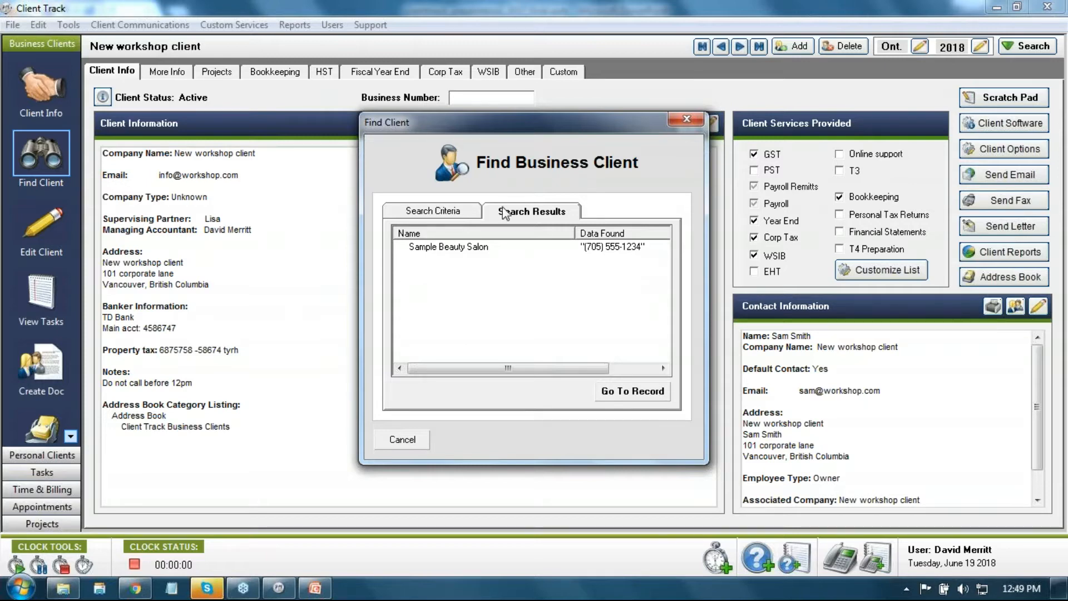
pyautogui.click(460, 217)
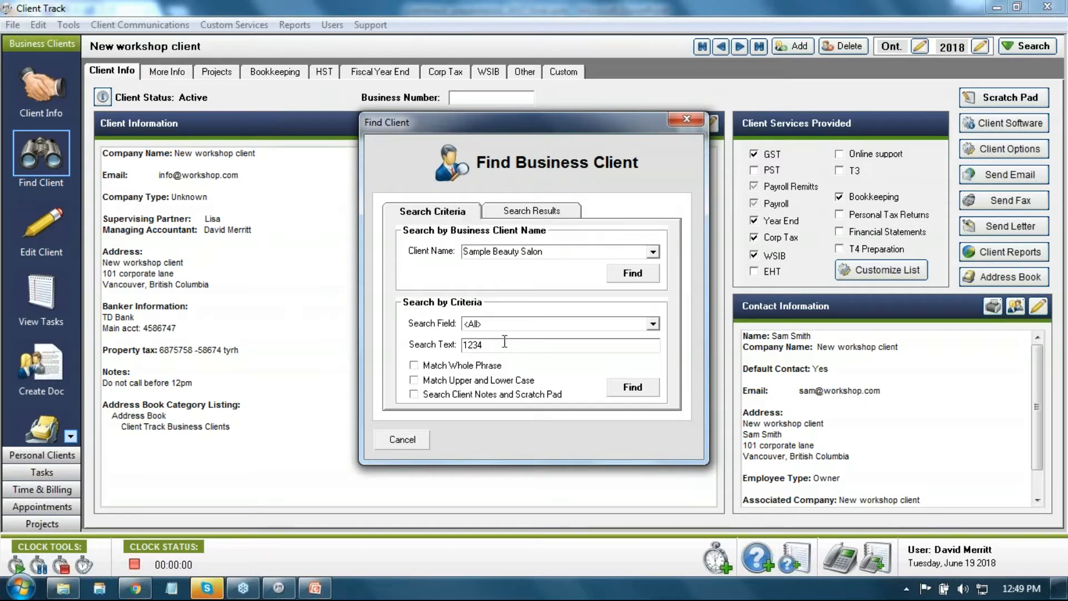
pyautogui.moveTo(504, 341); pyautogui.dragTo(457, 349)
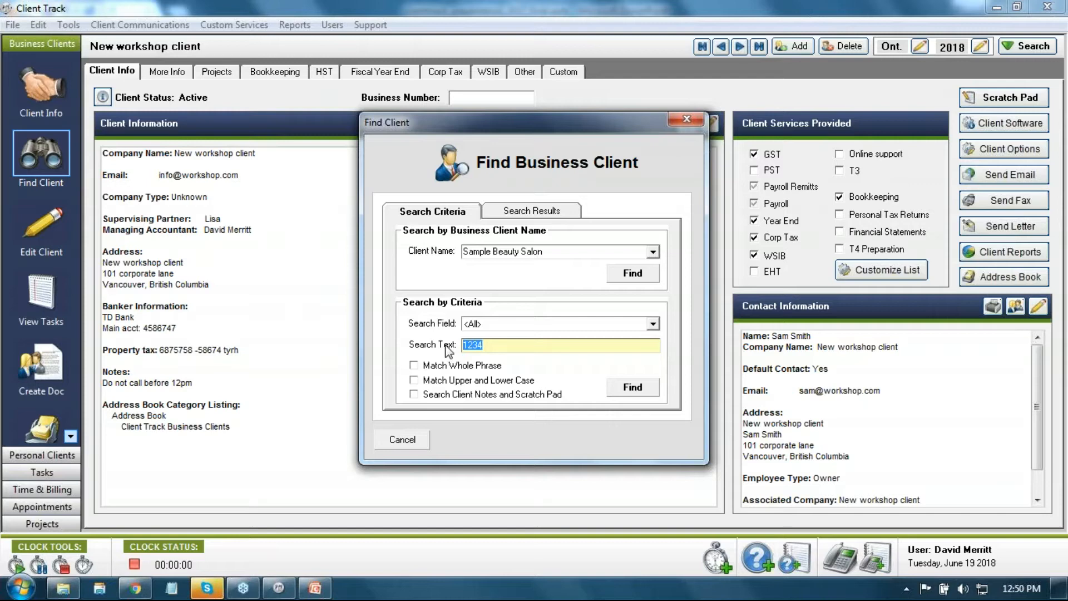
pyautogui.click(379, 438)
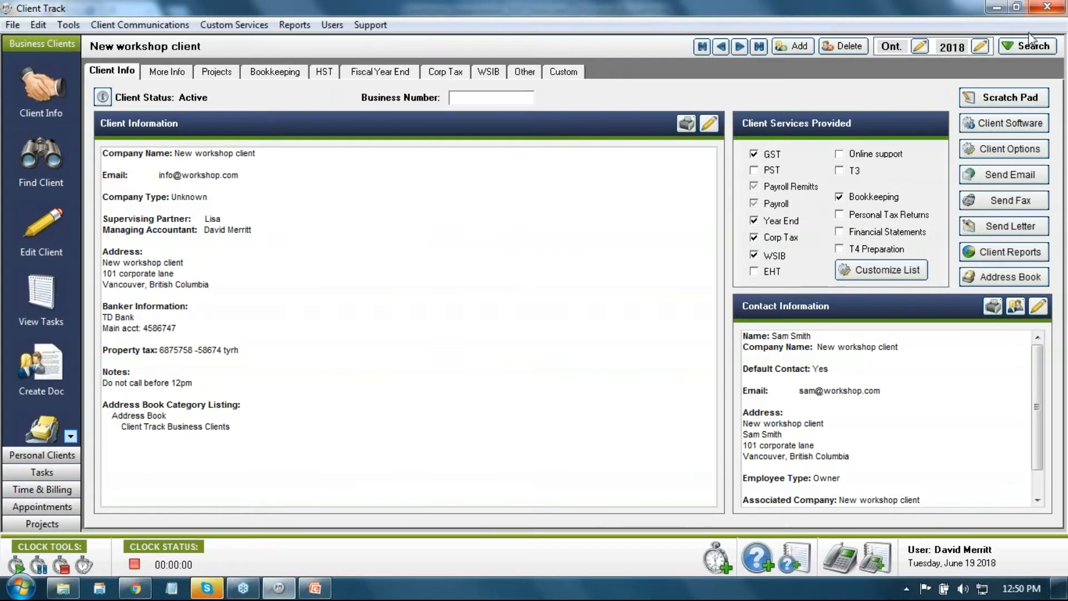
# Step: Quick-search clients for 1234, which turns up Sample Beauty Salon
pyautogui.click(1024, 47)
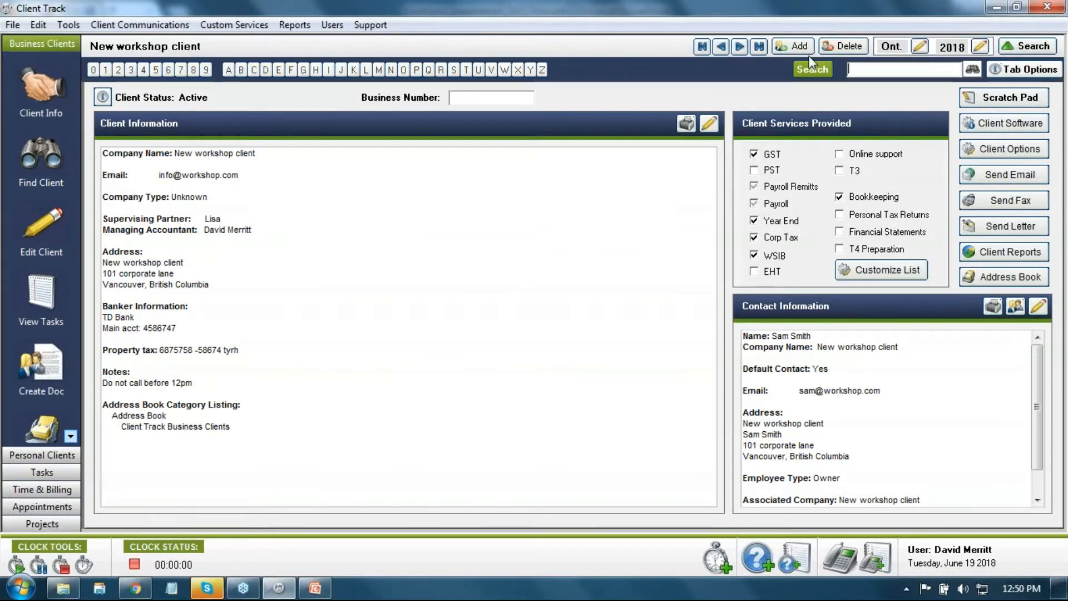
pyautogui.click(874, 67)
pyautogui.write('1234')
pyautogui.click(814, 67)
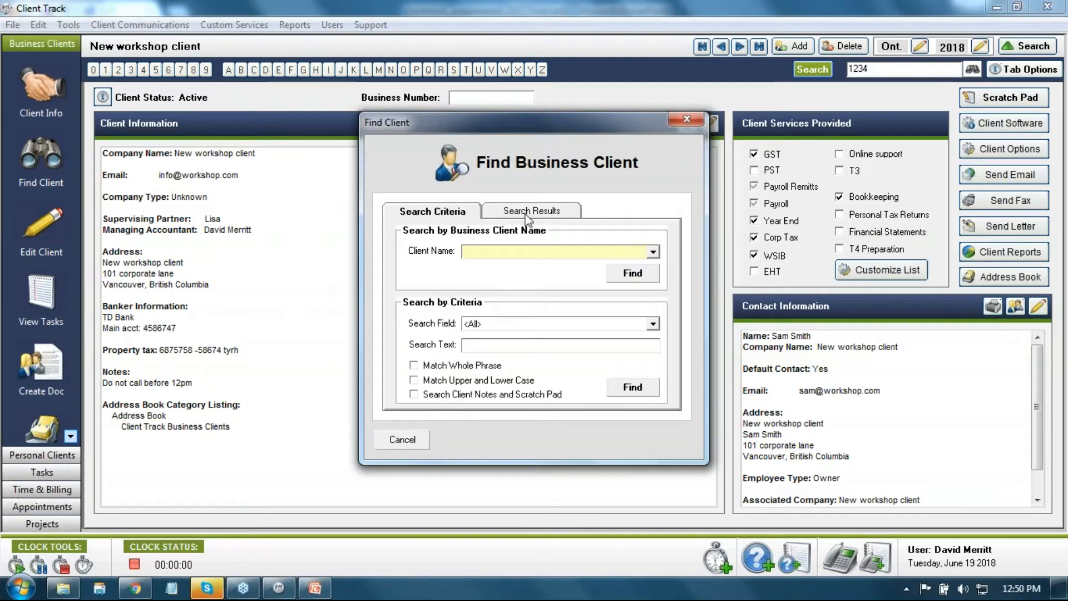
pyautogui.click(417, 438)
pyautogui.click(1025, 48)
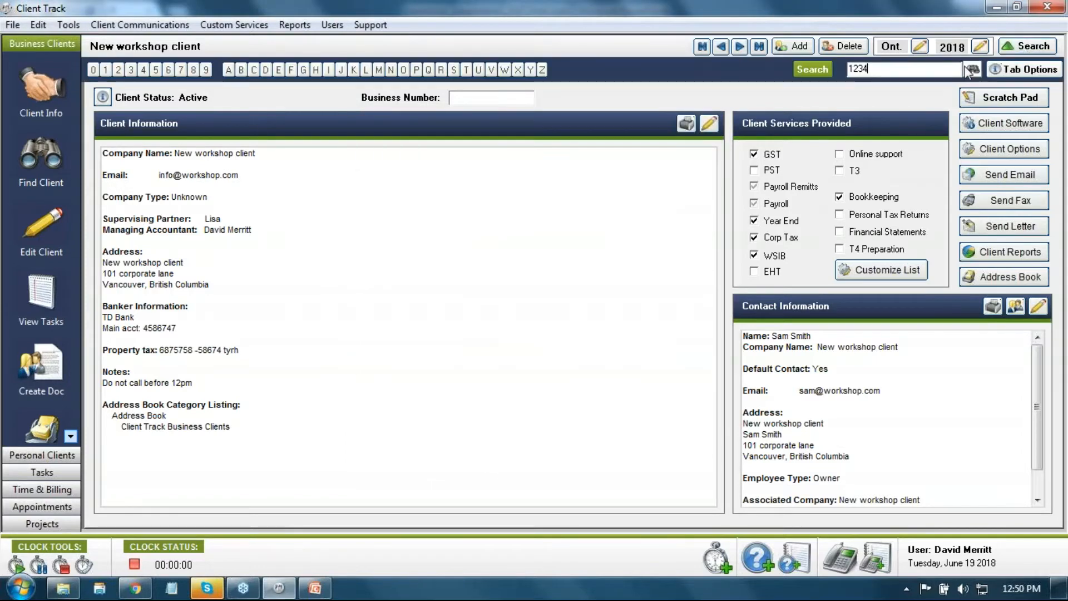
pyautogui.write('1234')
pyautogui.click(971, 70)
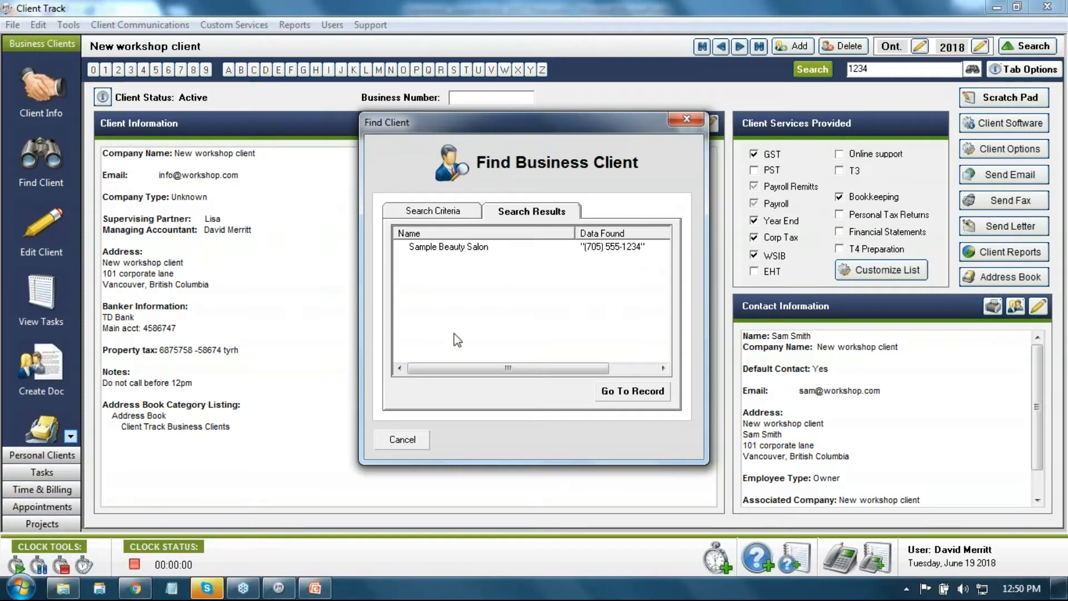
pyautogui.click(405, 437)
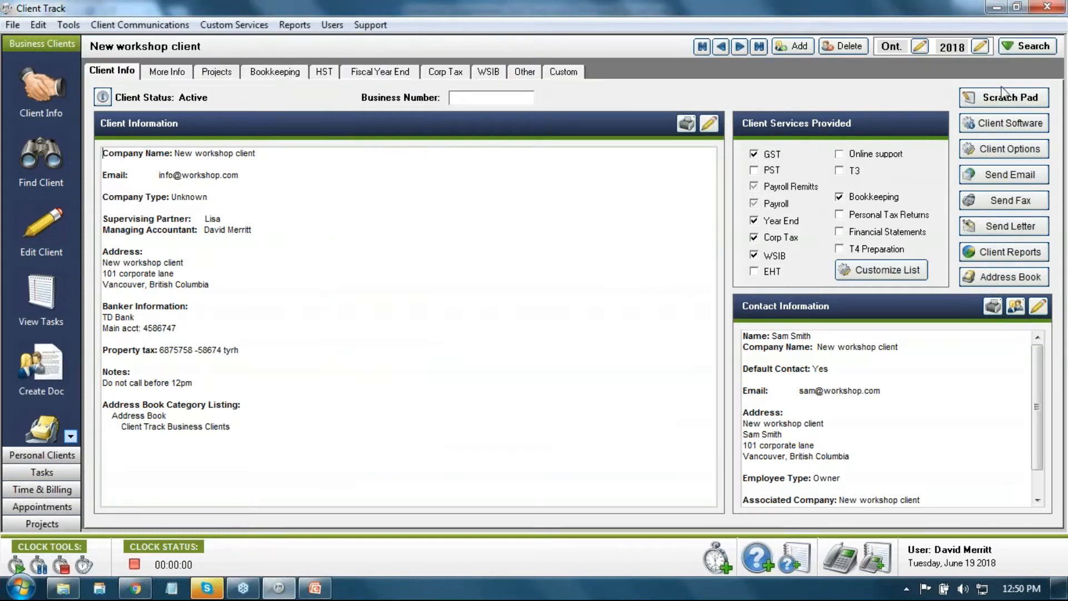
# Step: Jump to clients starting with S, then browse from the first record to George's auto Body
pyautogui.click(1017, 46)
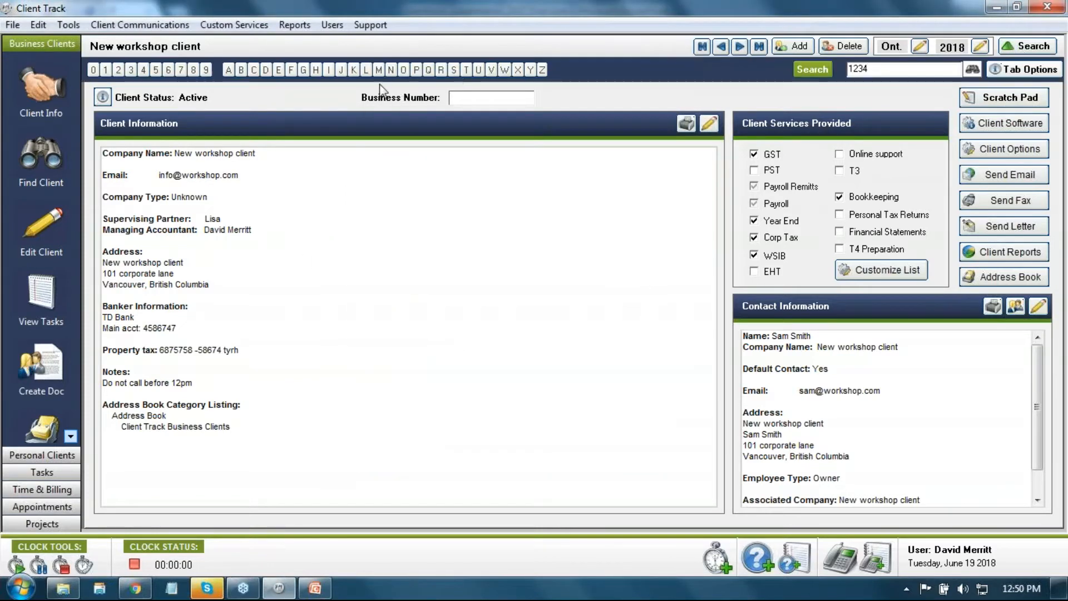
pyautogui.click(451, 71)
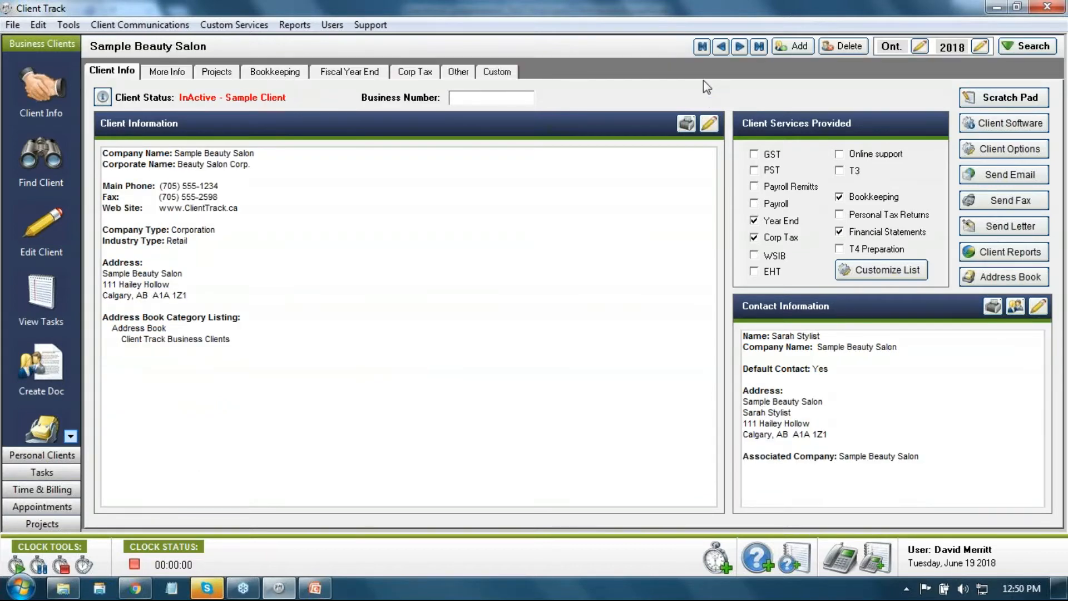
pyautogui.click(702, 47)
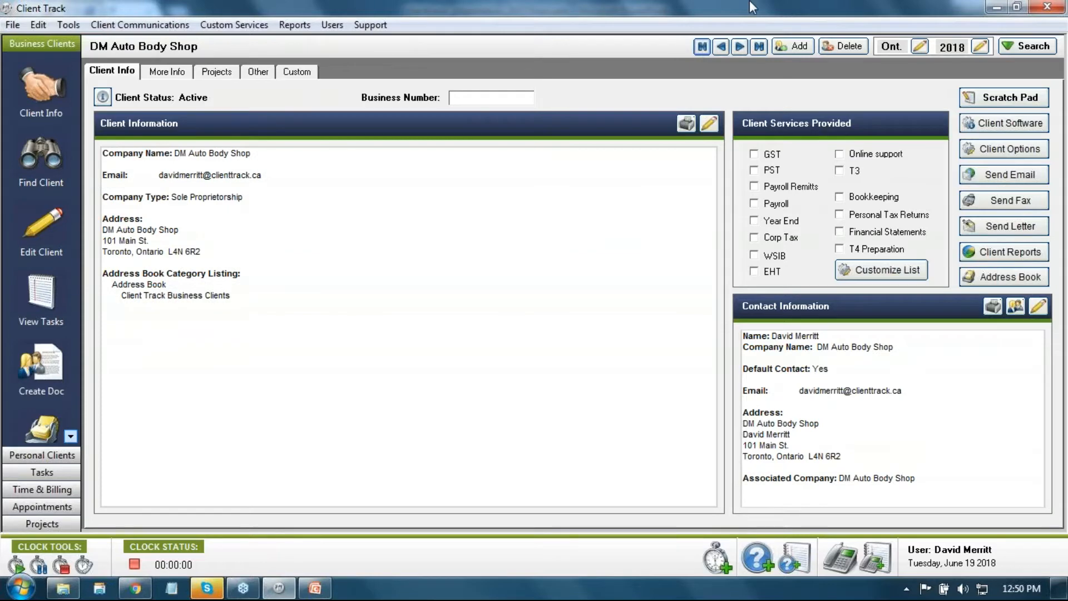
pyautogui.click(740, 46)
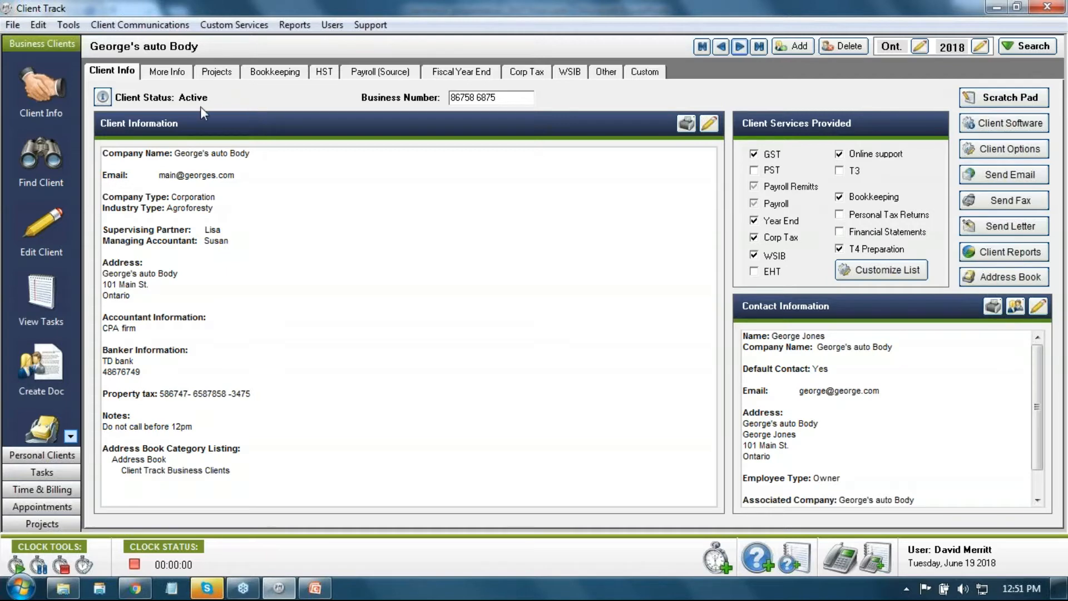
# Step: Change George's auto Body's client status to Inactive and confirm the change
pyautogui.click(103, 97)
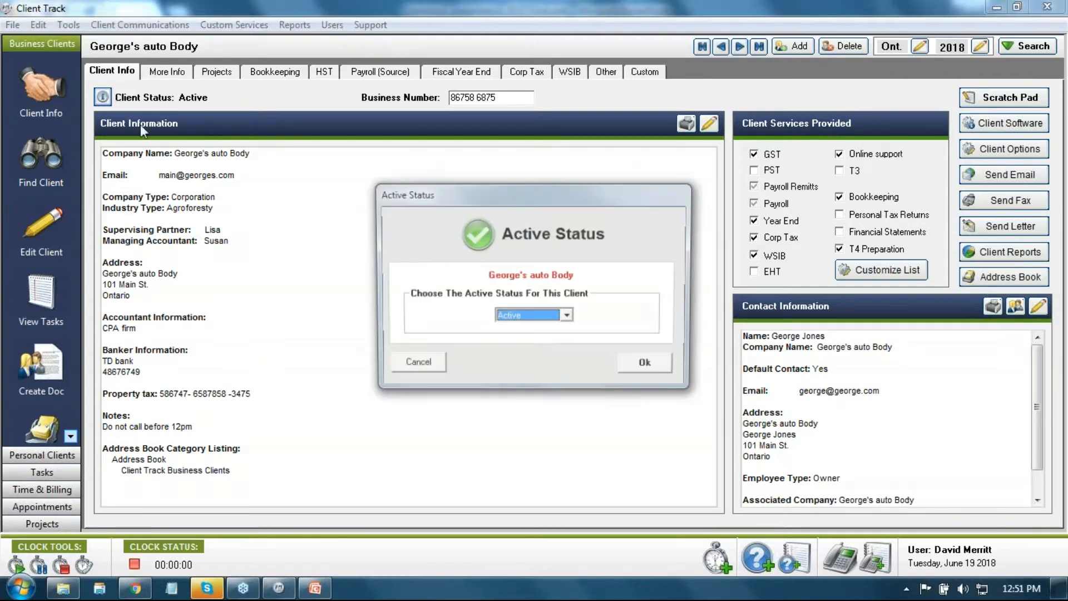
pyautogui.click(568, 317)
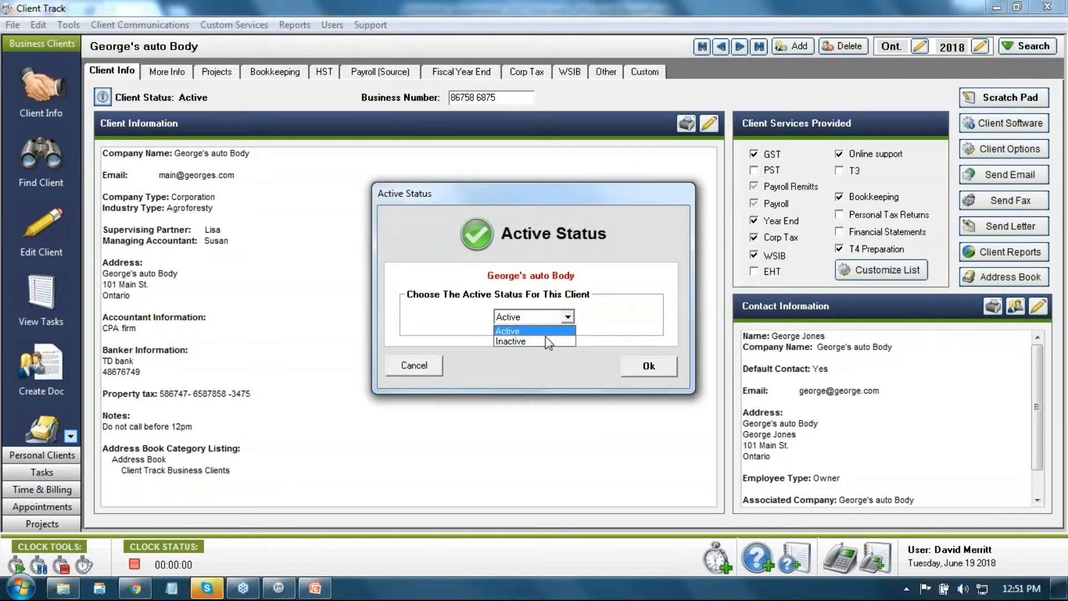
pyautogui.click(542, 338)
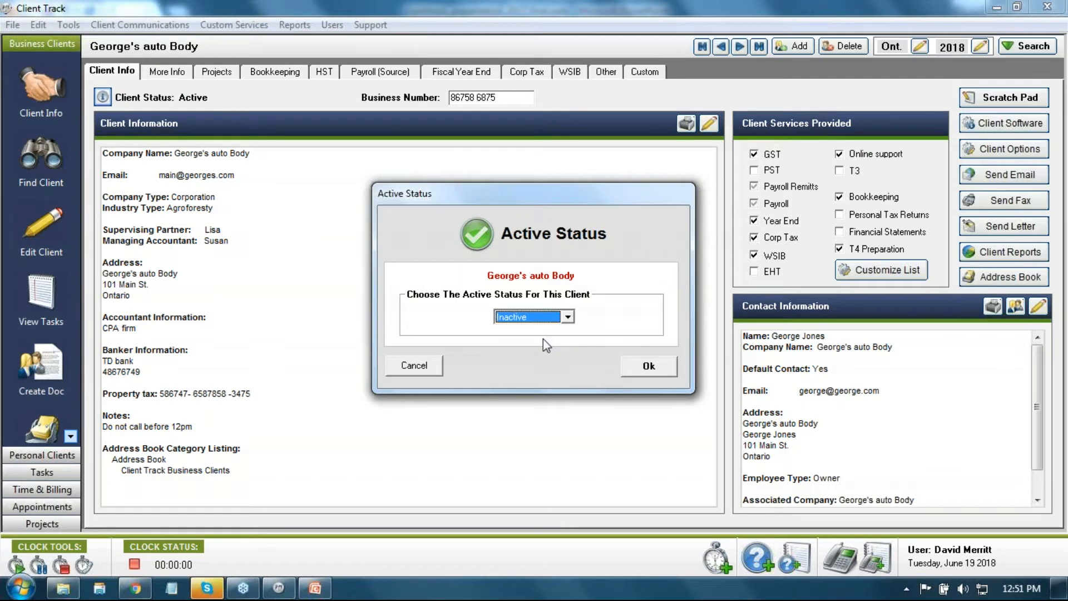
pyautogui.click(645, 366)
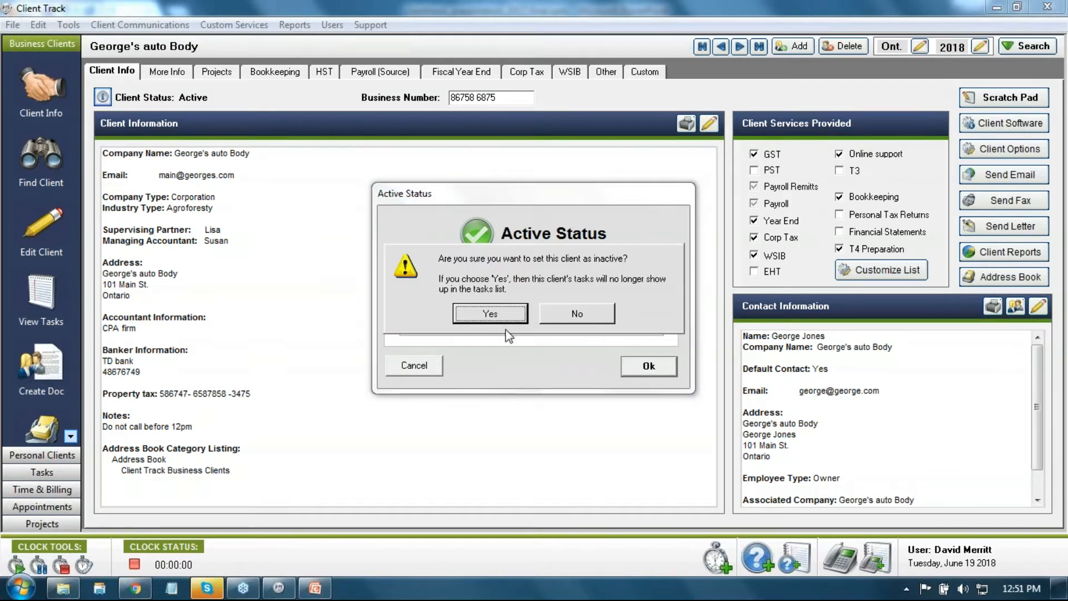
pyautogui.click(487, 315)
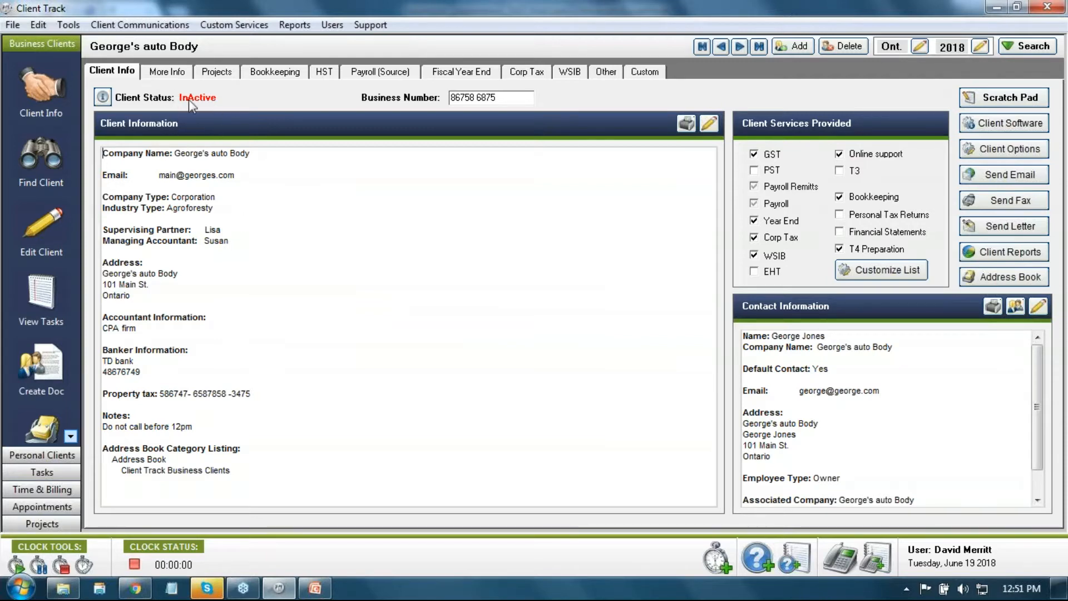
# Step: Show George's auto Body's HST tab listing its four 2018 quarterly returns
pyautogui.click(323, 75)
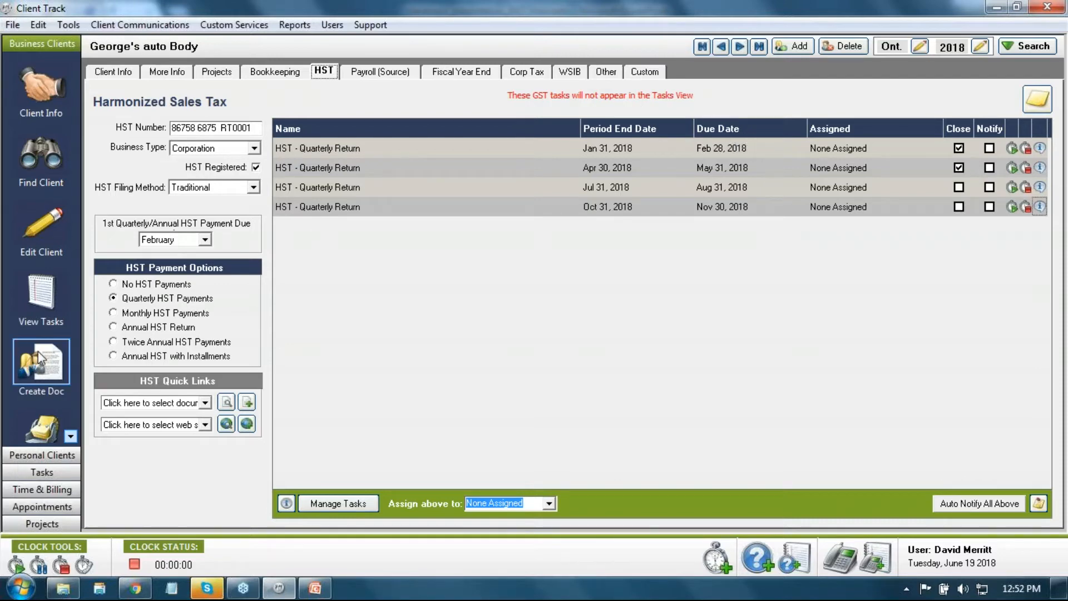
pyautogui.click(25, 301)
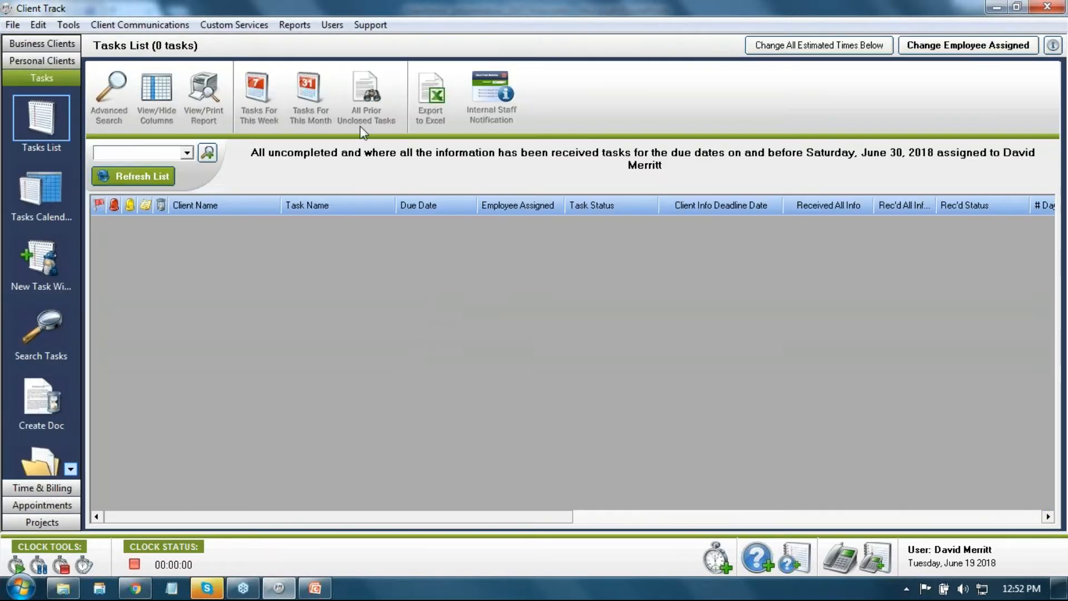
pyautogui.click(331, 99)
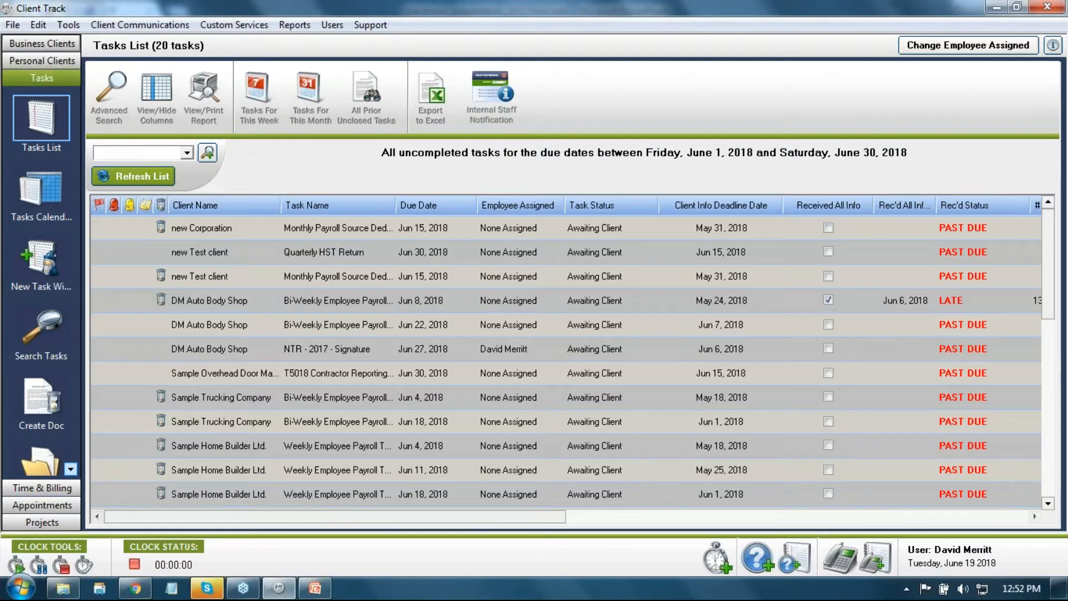
pyautogui.click(62, 48)
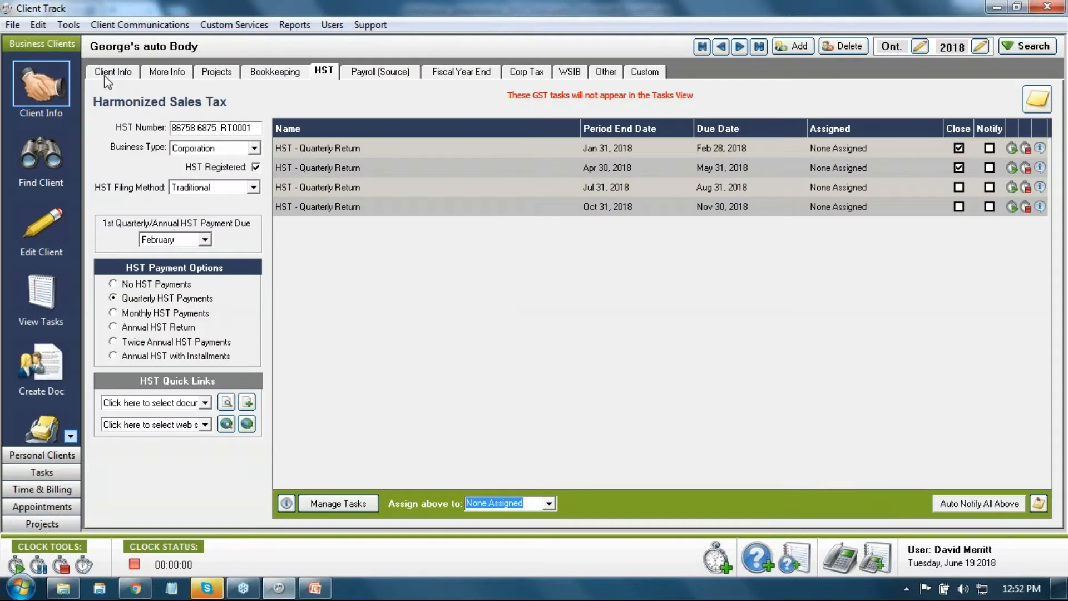
# Step: Review the Client Info and HST tabs again, then advance to the next client, new Corporation
pyautogui.click(113, 76)
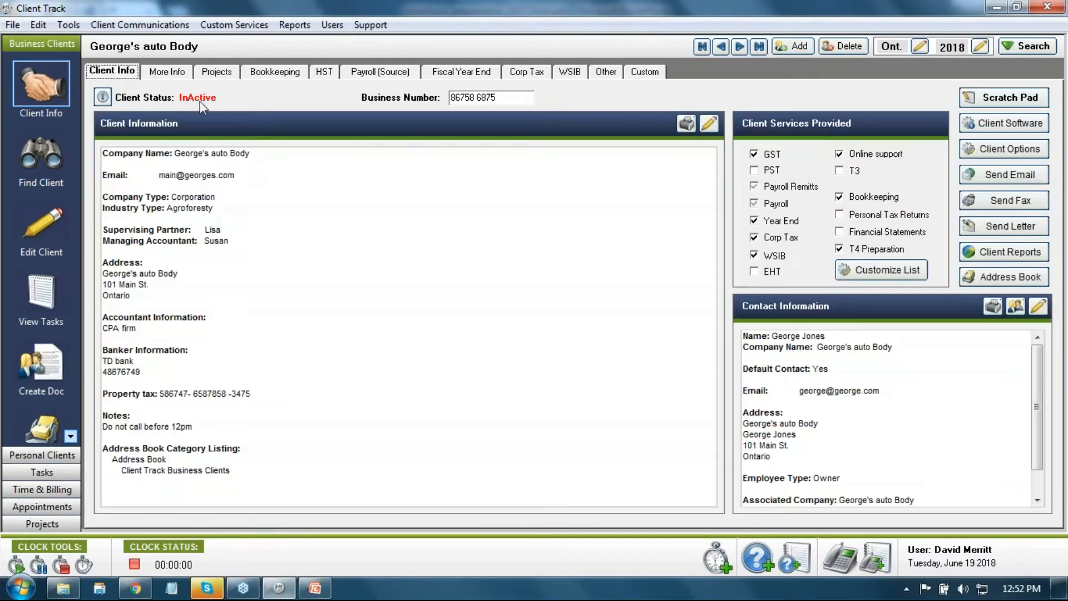
pyautogui.click(332, 74)
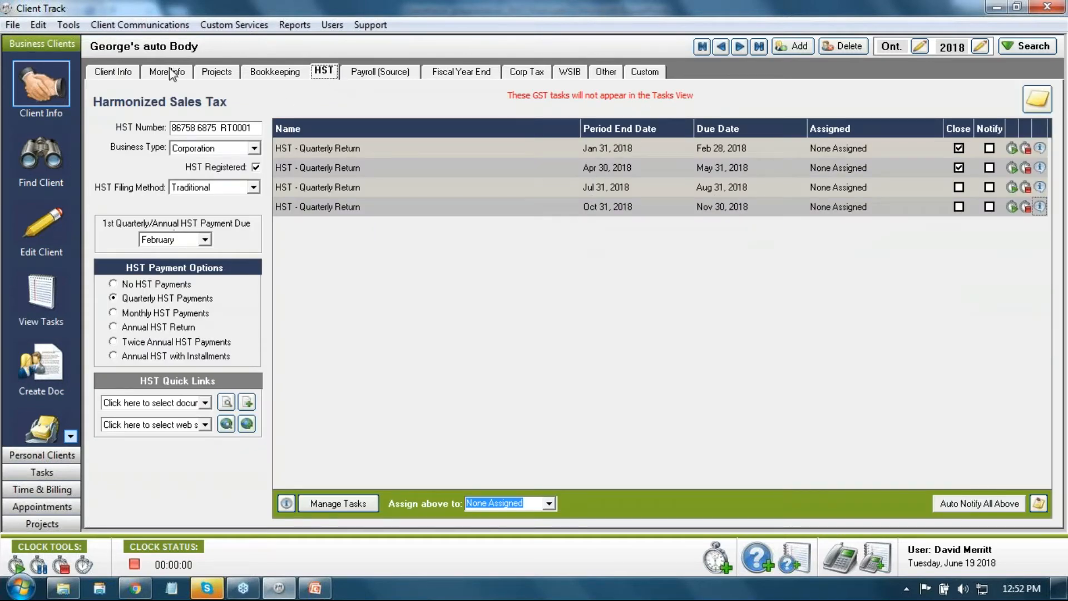
pyautogui.click(115, 73)
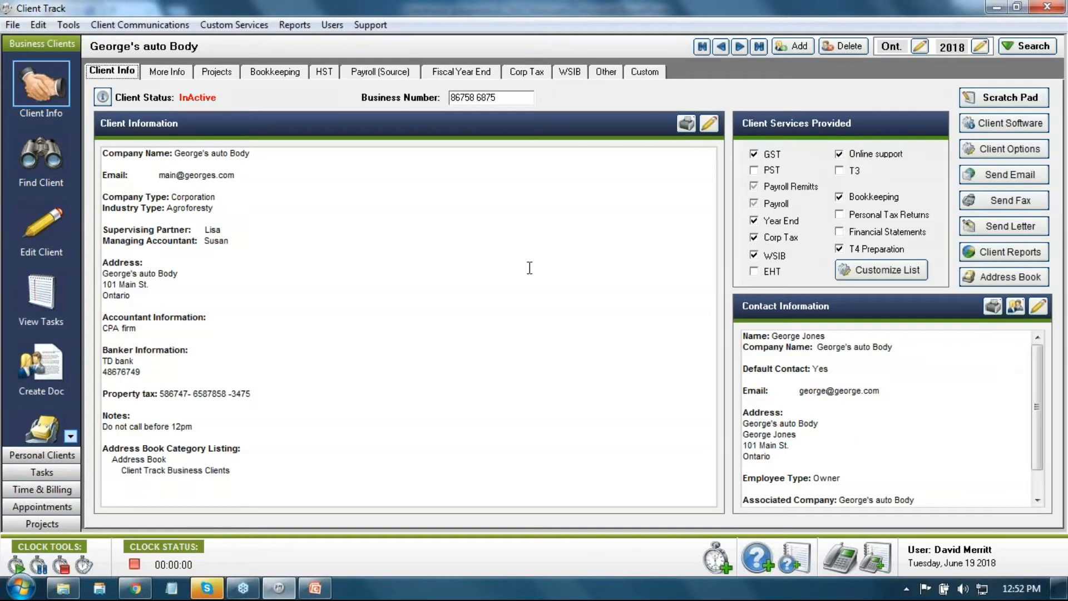
pyautogui.click(739, 47)
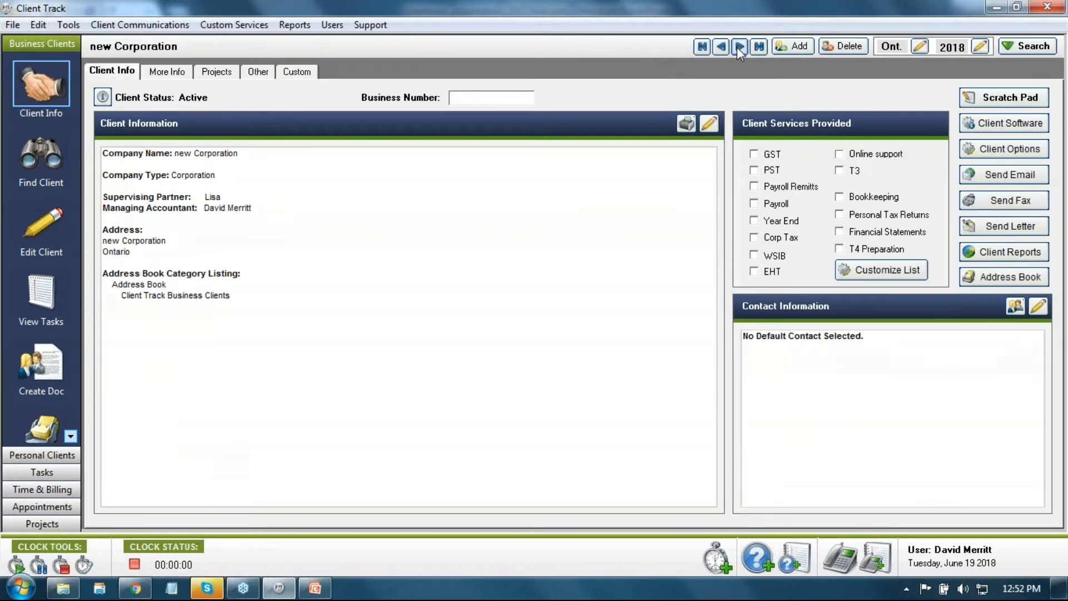
# Step: Page back three records to DM Auto Body Shop and dismiss the first-client notice
pyautogui.click(721, 46)
pyautogui.click(720, 47)
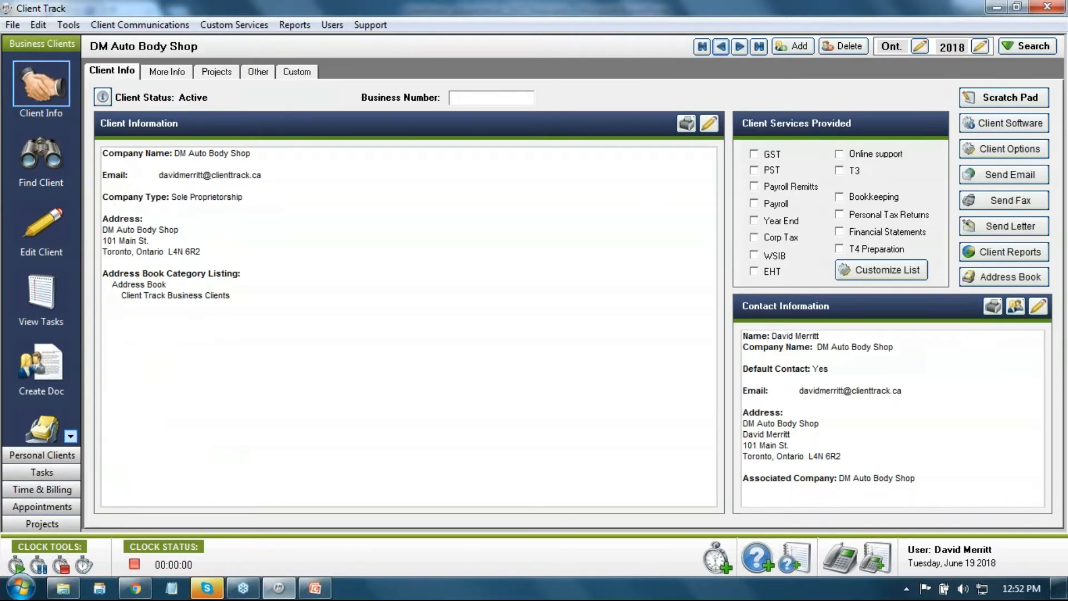
pyautogui.click(721, 46)
pyautogui.click(517, 304)
pyautogui.click(1061, 76)
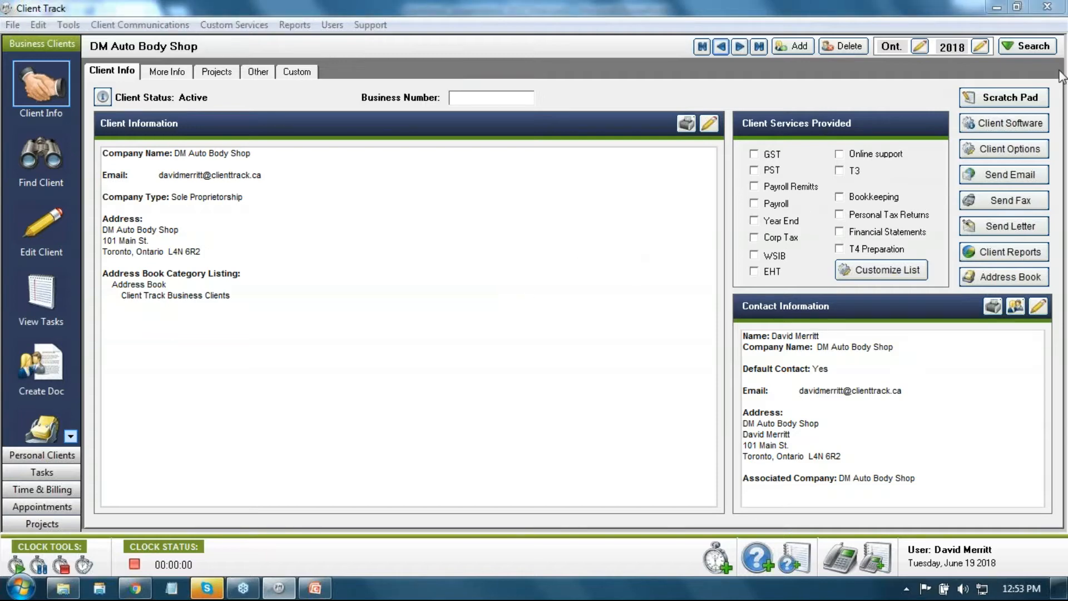
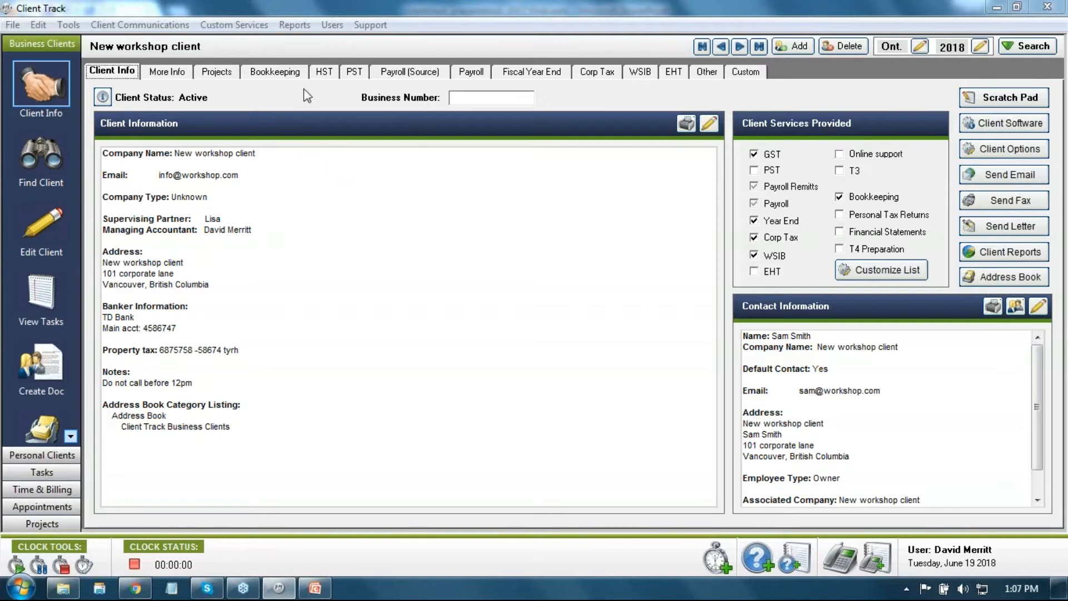
# Step: Pick October 31, 2018 from the Year End Date calendar on the Fiscal Year End tab
pyautogui.click(323, 73)
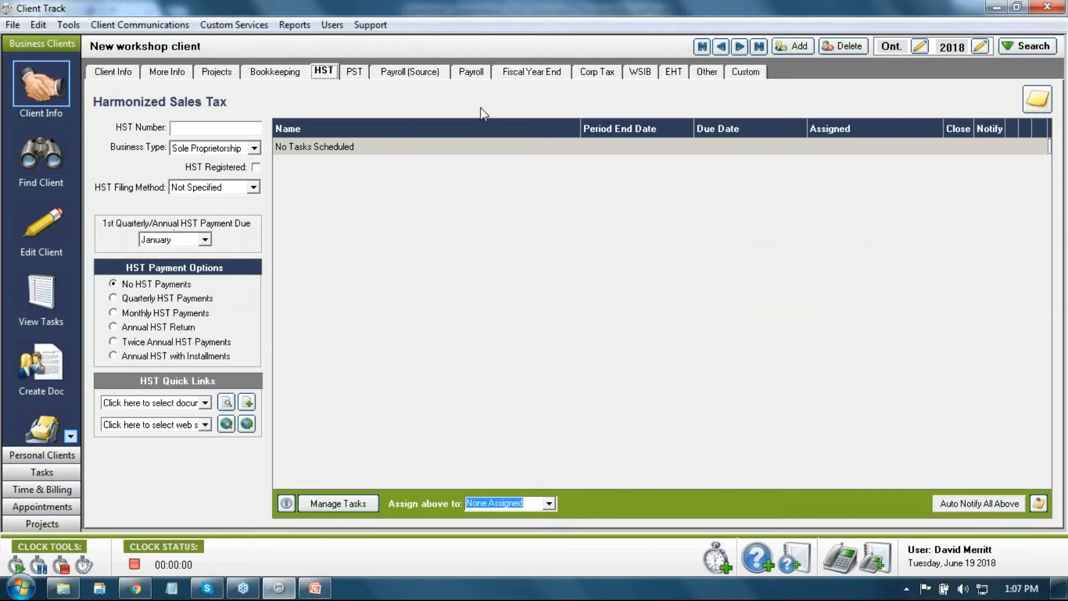
pyautogui.click(550, 72)
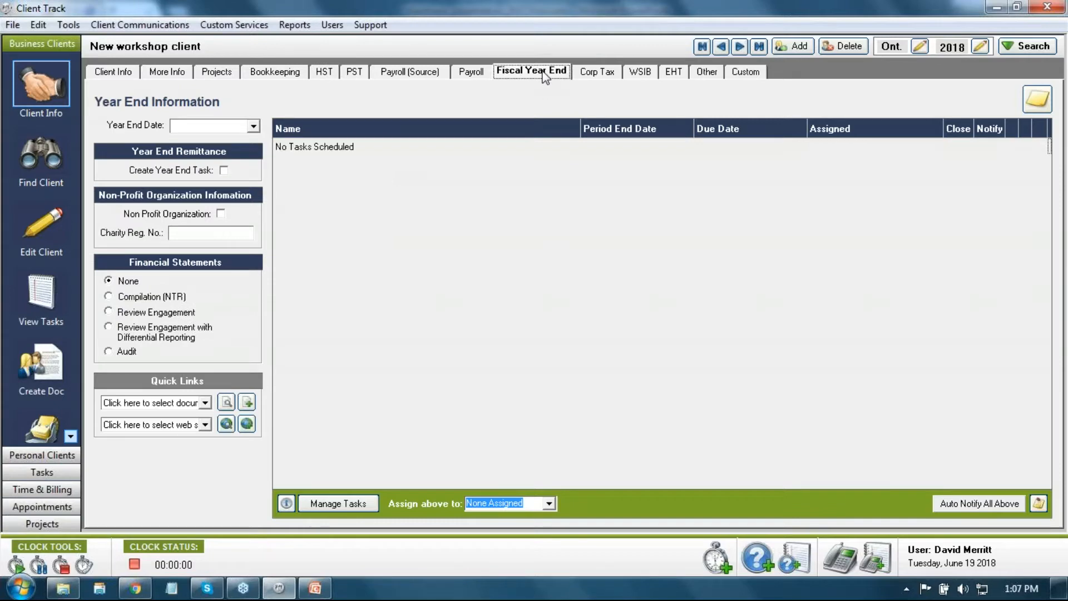
pyautogui.click(253, 126)
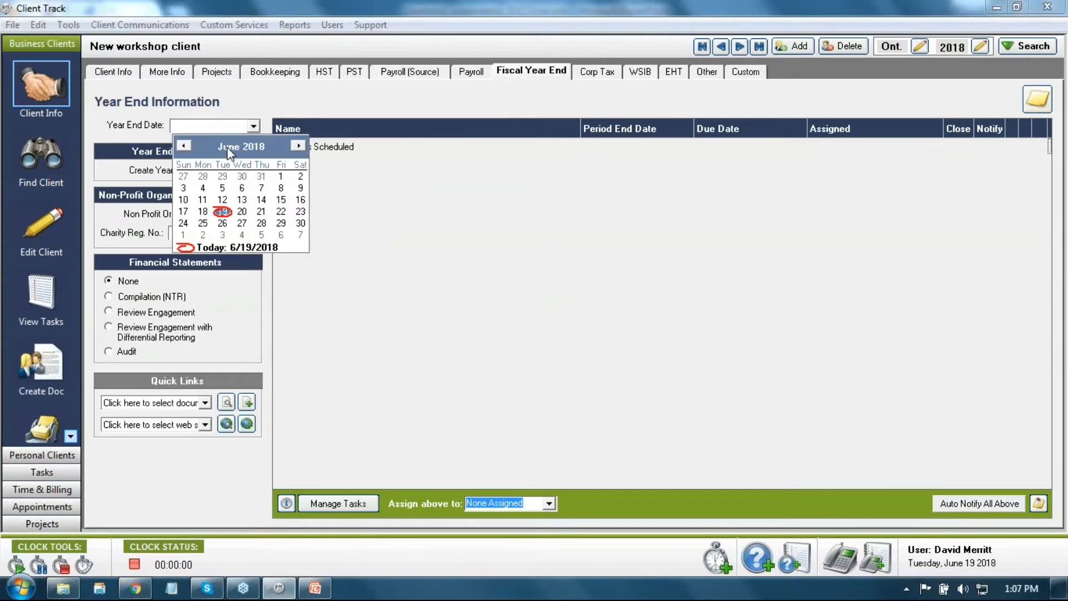
pyautogui.click(228, 147)
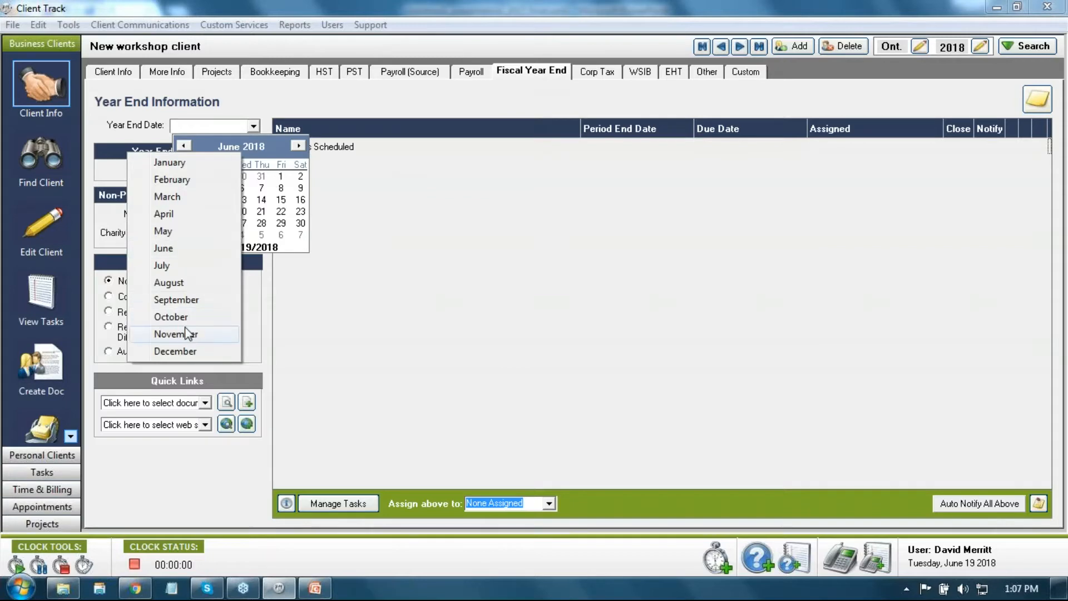
pyautogui.click(189, 317)
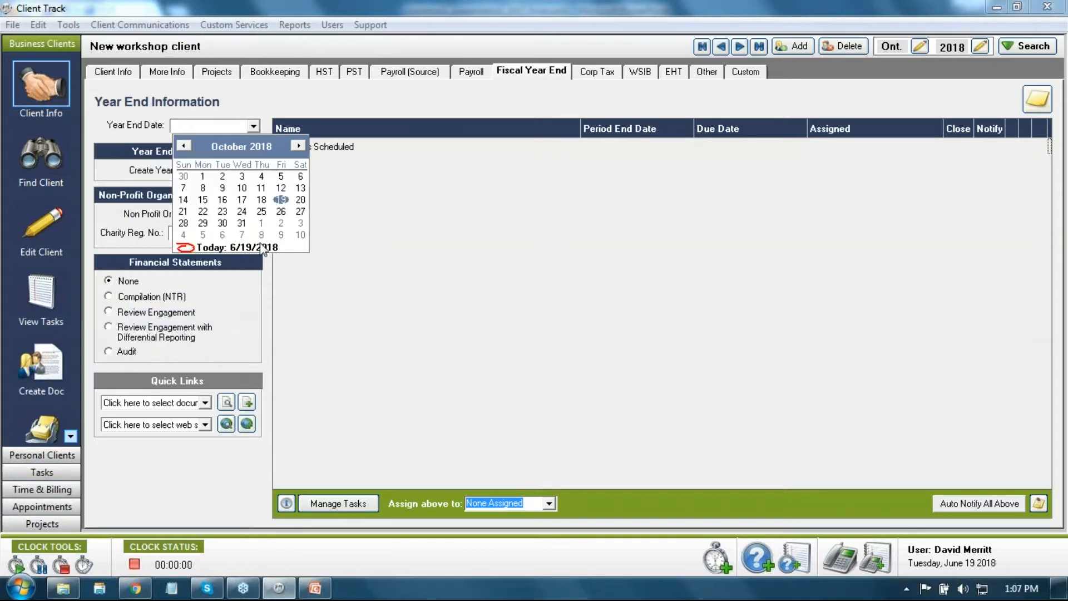
pyautogui.click(242, 223)
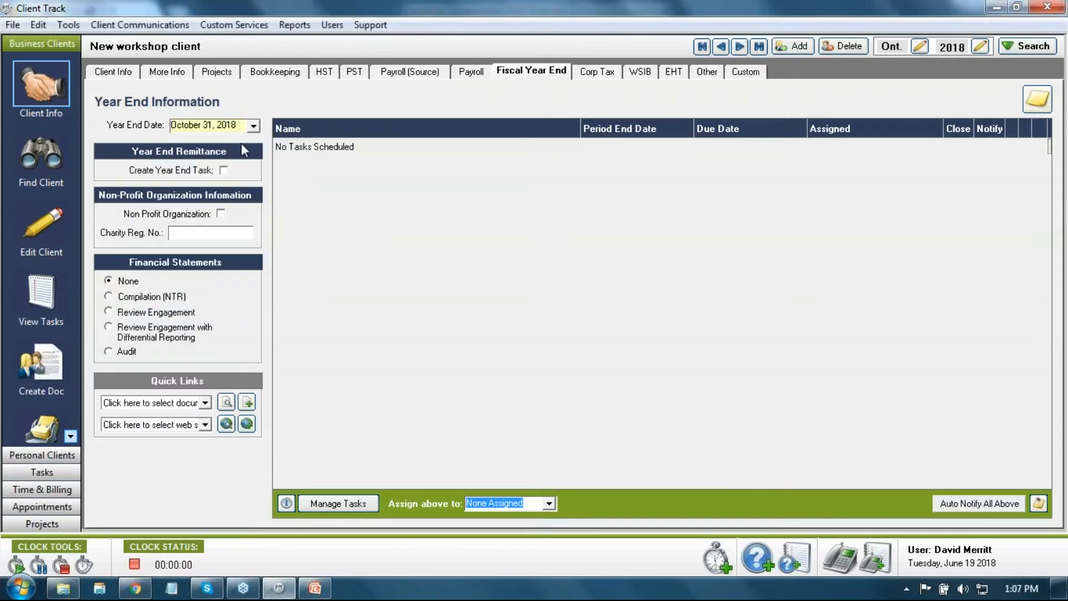
pyautogui.click(219, 125)
# Step: Adjust the year end date selection, then set the HST business type to Corporation
pyautogui.click(209, 123)
pyautogui.moveTo(209, 123); pyautogui.dragTo(173, 124)
pyautogui.click(324, 71)
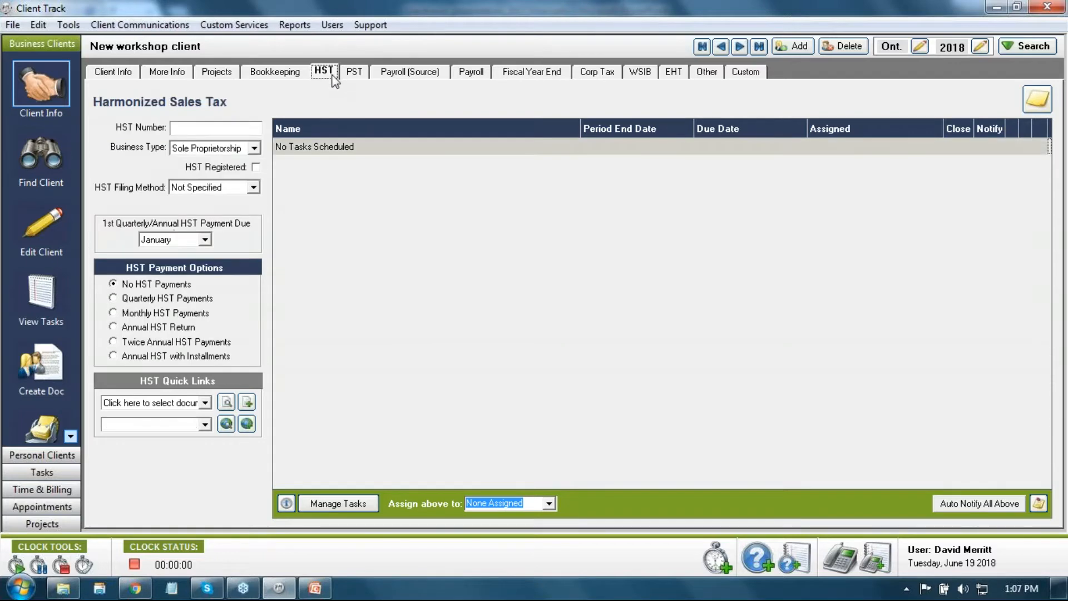
pyautogui.click(257, 151)
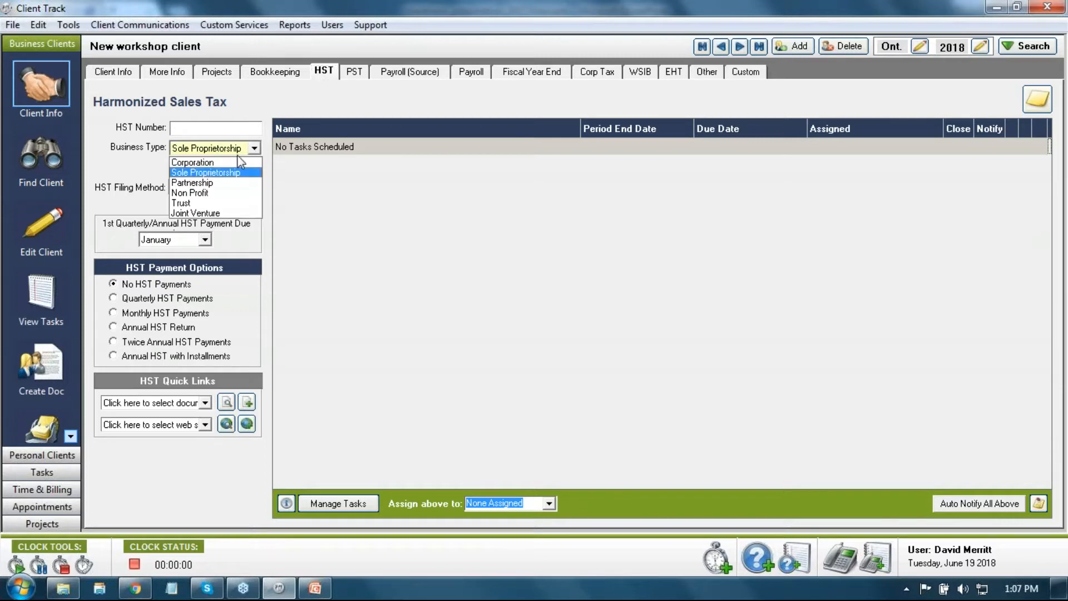
pyautogui.click(236, 163)
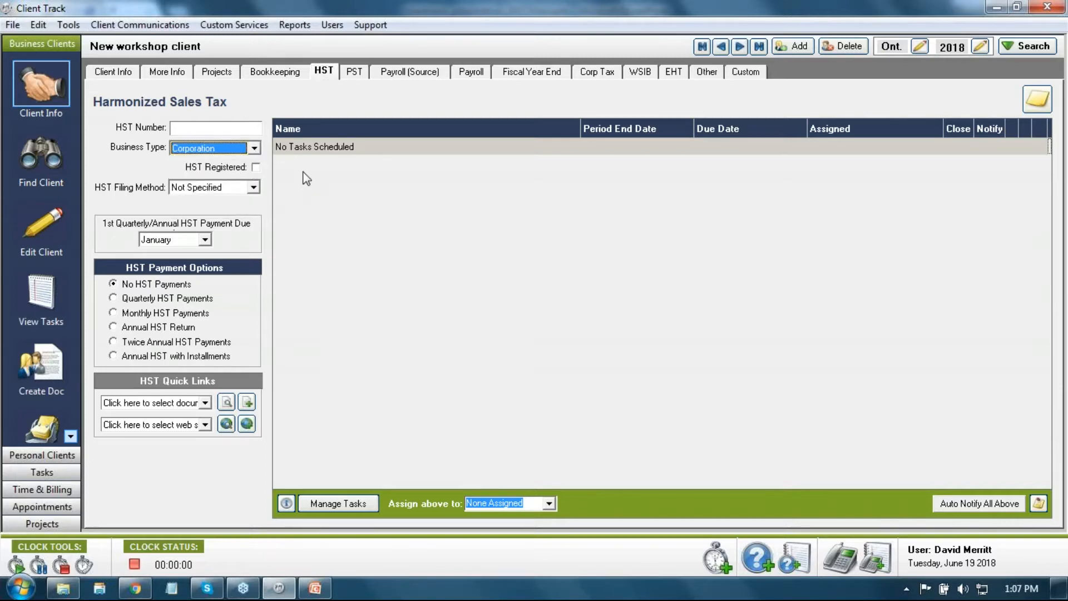
pyautogui.click(115, 77)
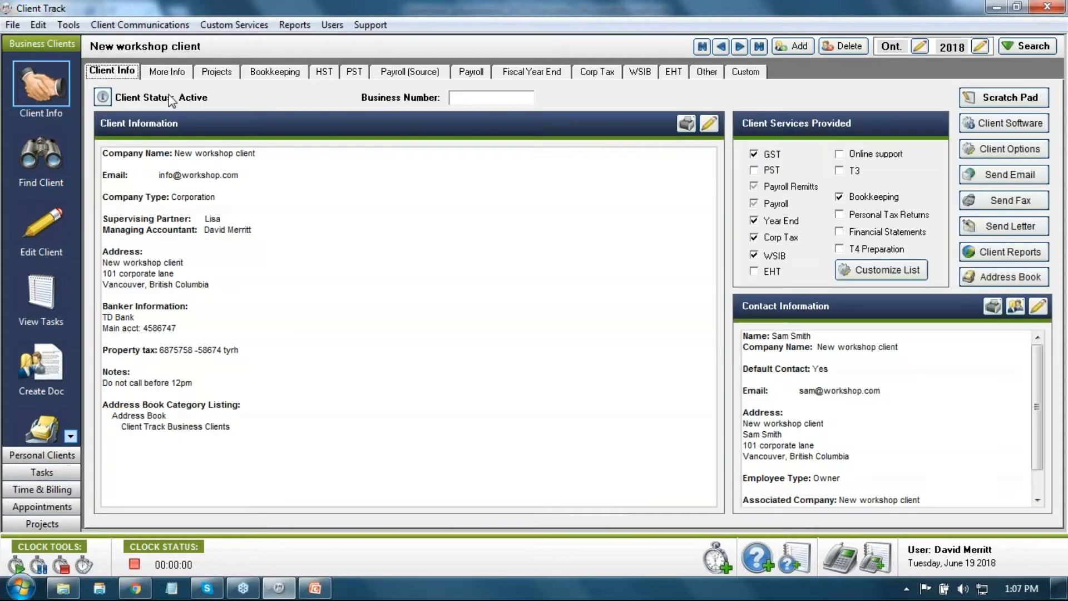
# Step: Enter the client's business number and correct the HST Number's last digit to 1
pyautogui.click(492, 97)
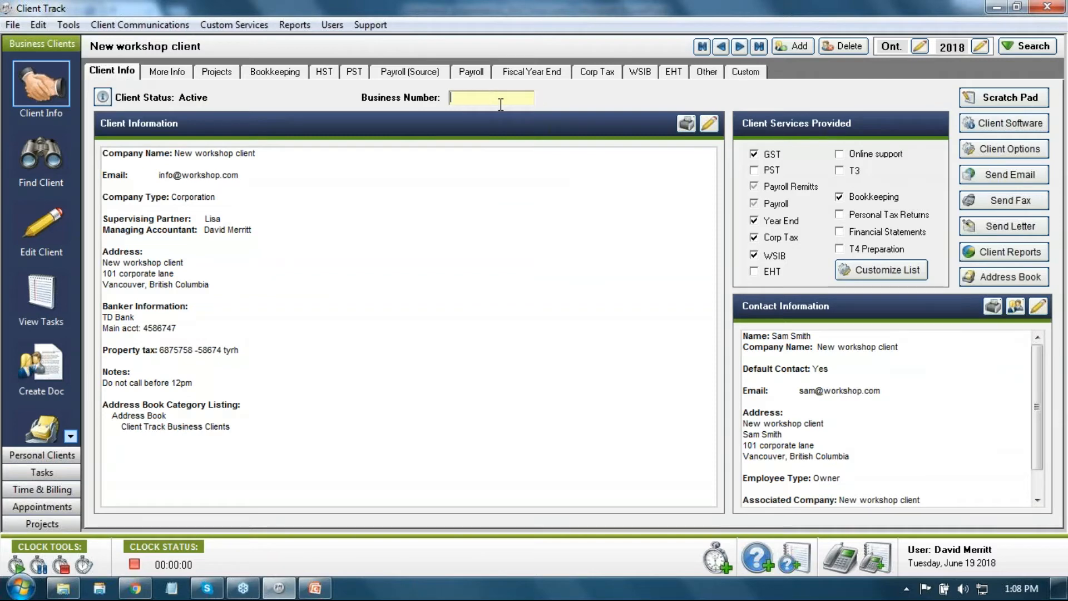
pyautogui.click(332, 76)
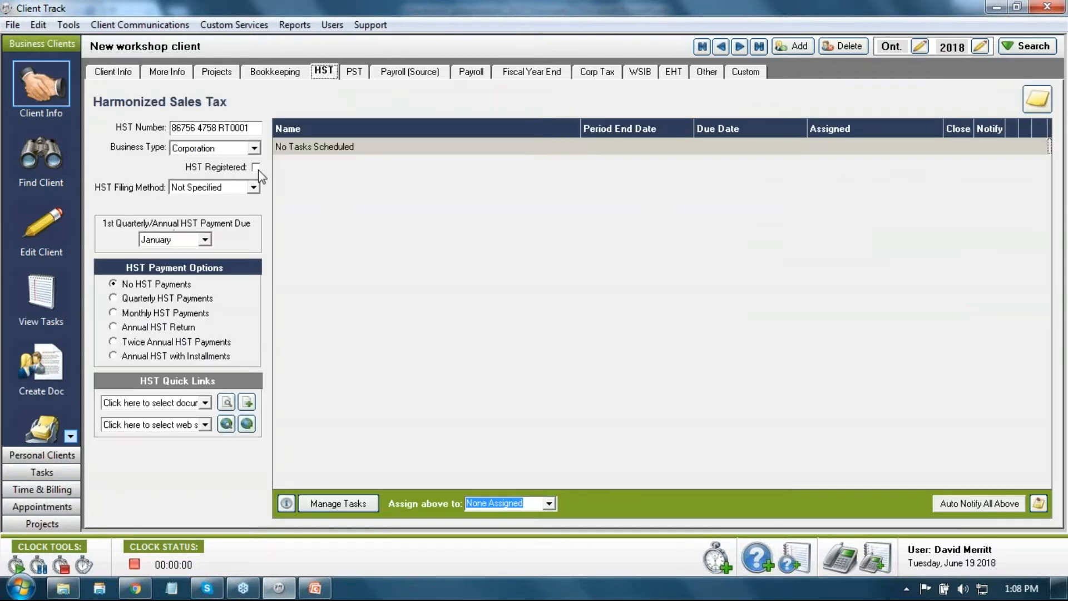
pyautogui.click(256, 129)
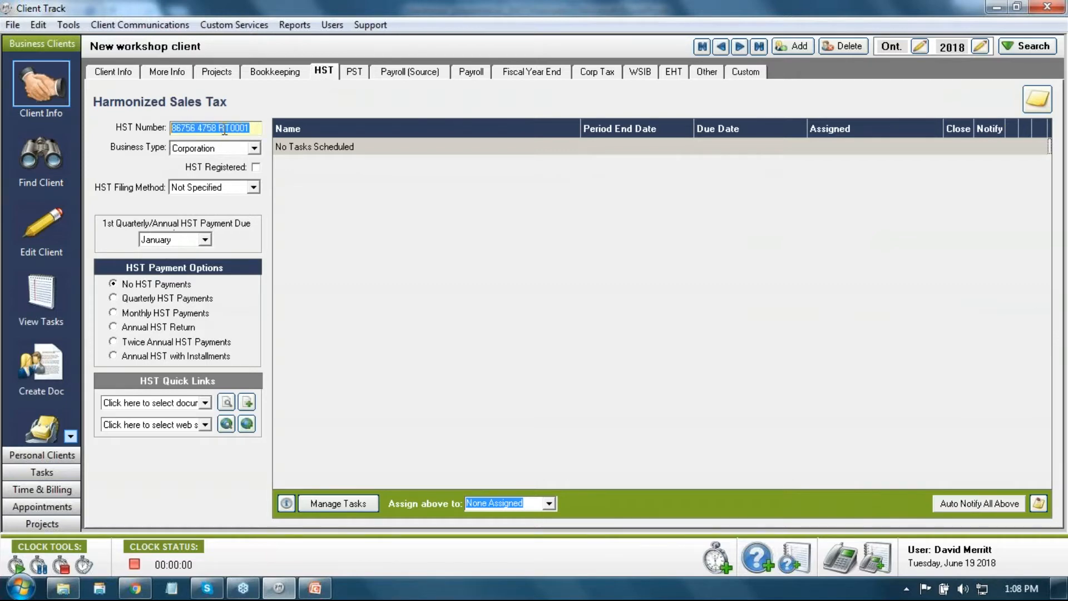
pyautogui.click(254, 129)
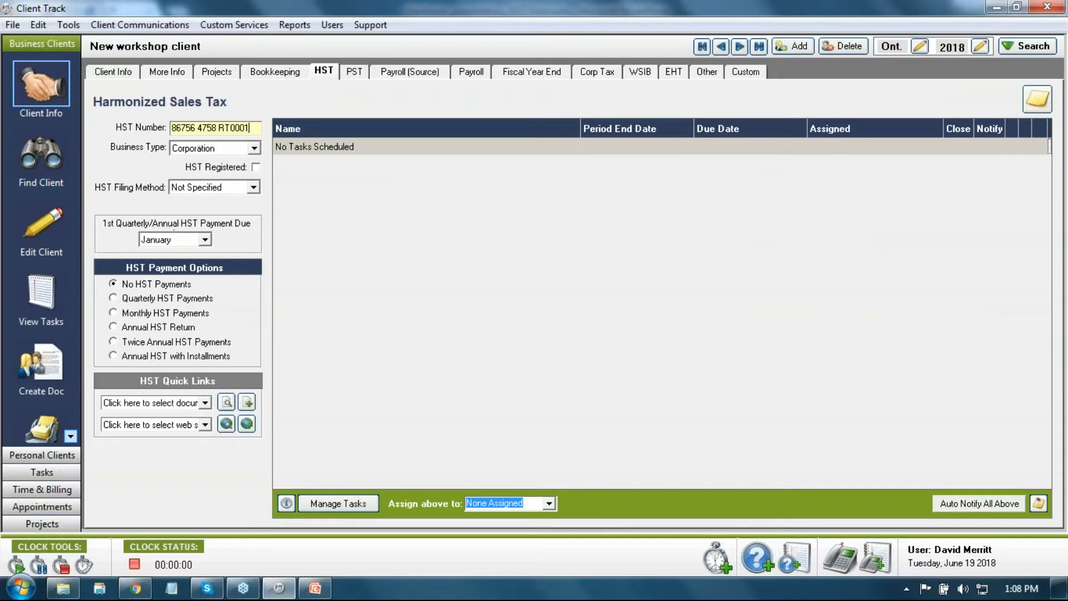
pyautogui.press('BackSpace')
pyautogui.write('2')
pyautogui.press('BackSpace')
pyautogui.write('1')
# Step: Mark the client HST registered with the Traditional filing method
pyautogui.click(255, 167)
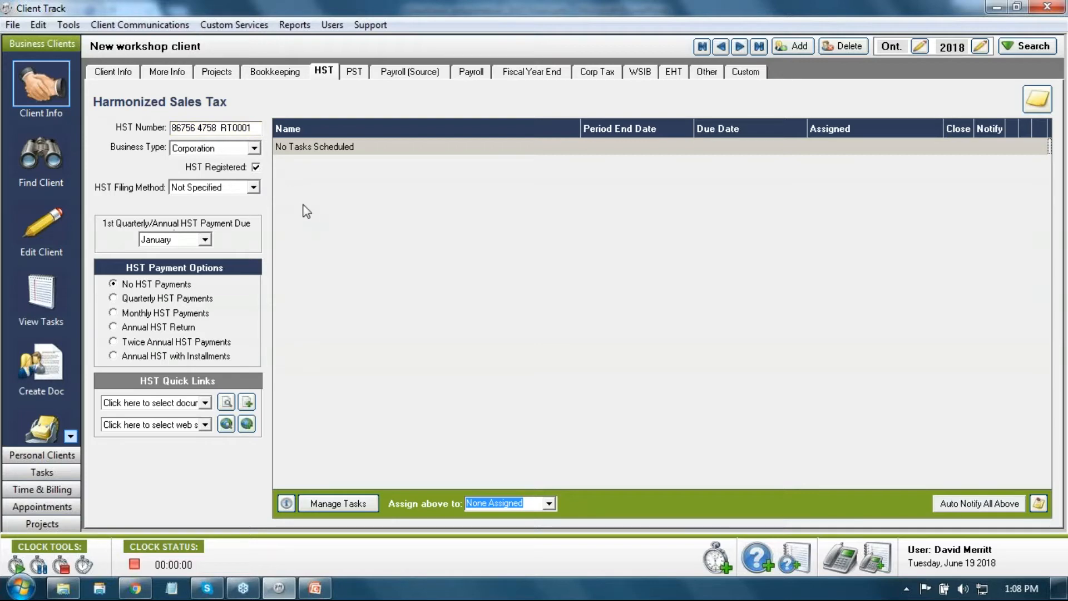
pyautogui.click(253, 188)
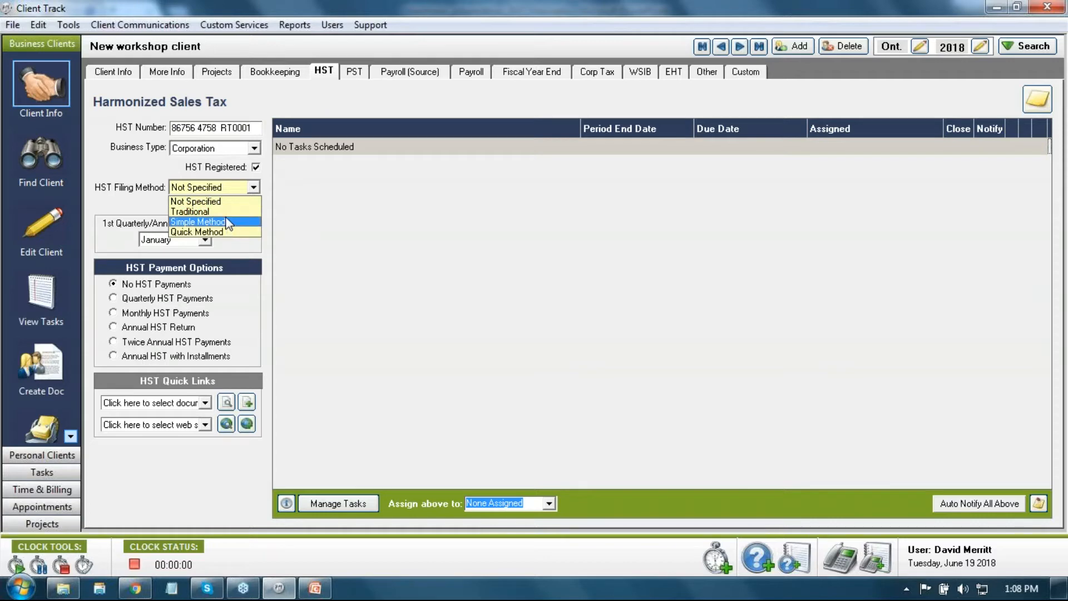
pyautogui.click(223, 211)
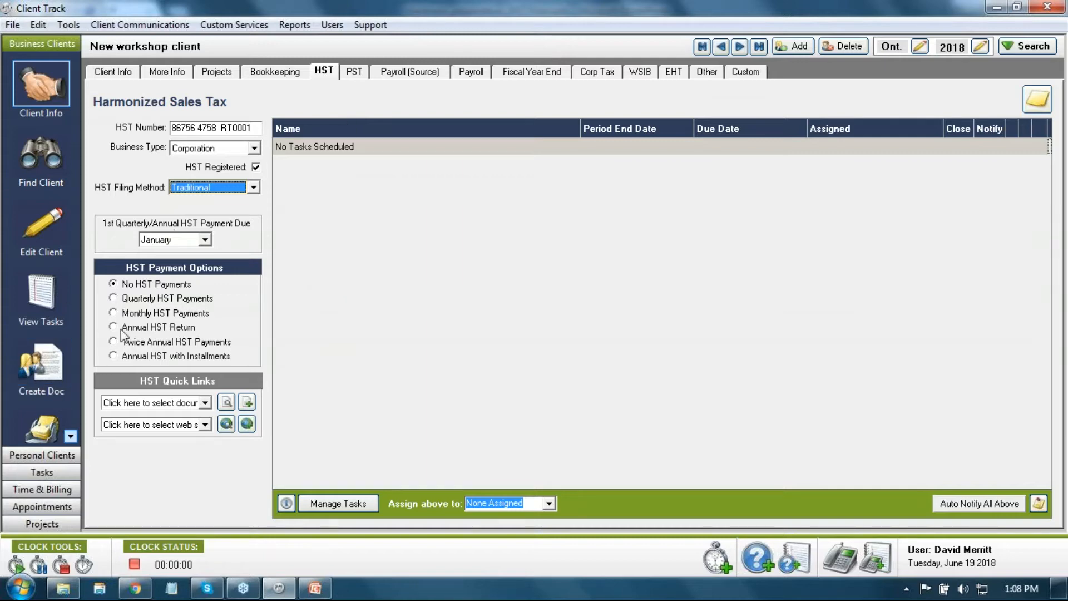
# Step: Switch to quarterly HST payments and accept February as the first payment month
pyautogui.click(112, 298)
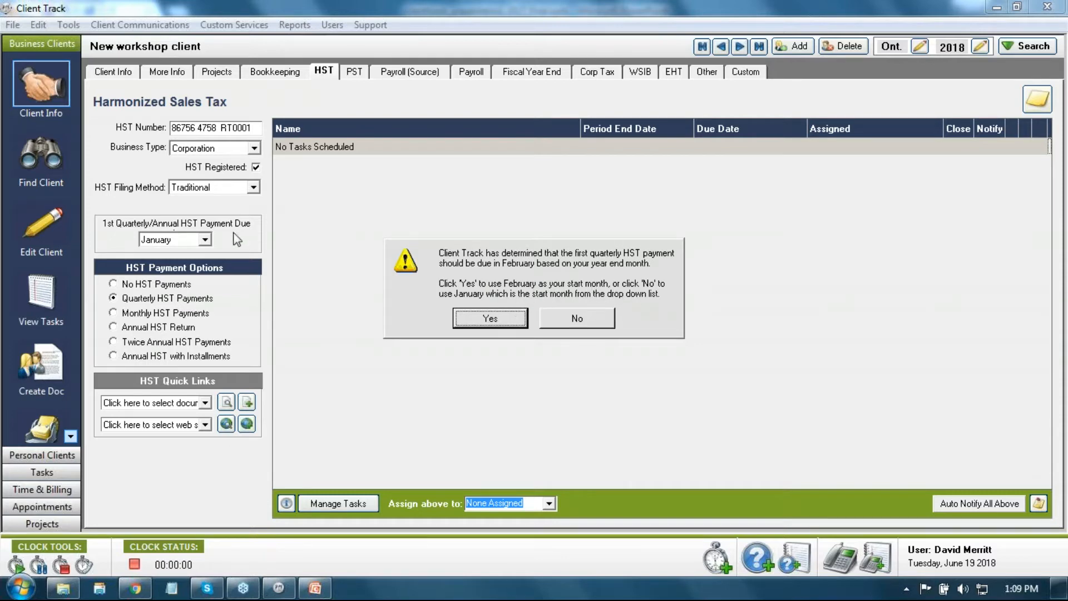
pyautogui.click(480, 321)
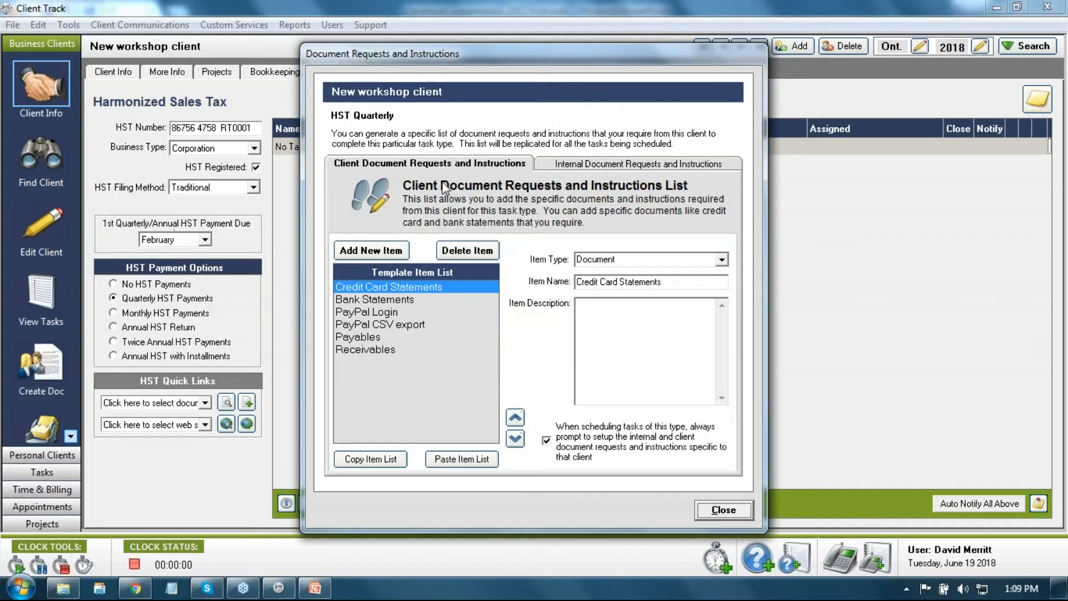
# Step: Close the HST Quarterly document requests so the four 2018 quarterly return tasks get scheduled
pyautogui.click(722, 509)
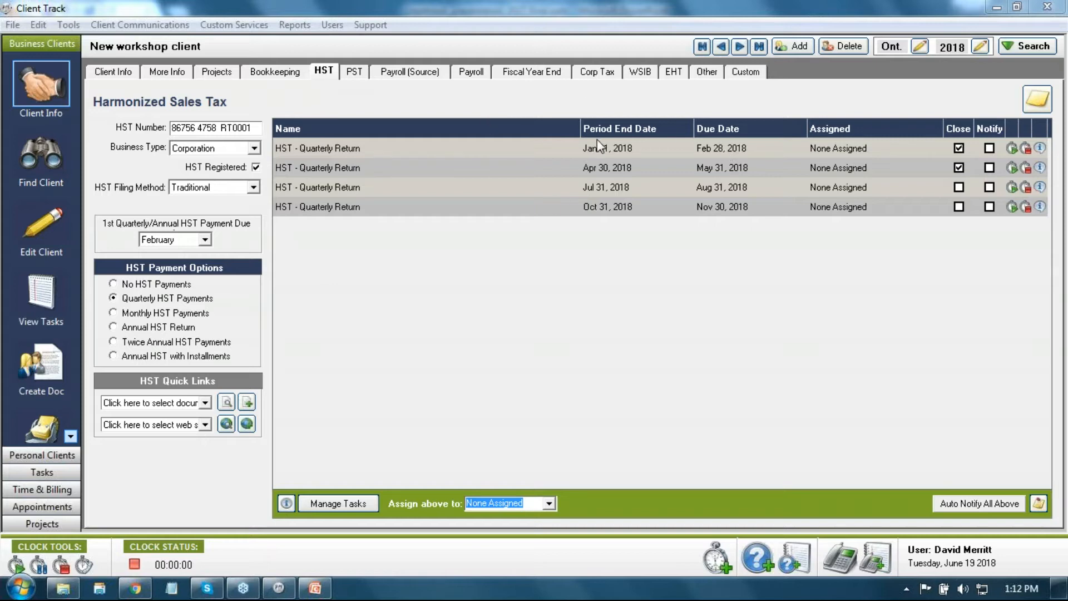
# Step: Change the first HST payment month to March and reschedule the 2018 quarterly returns
pyautogui.click(551, 73)
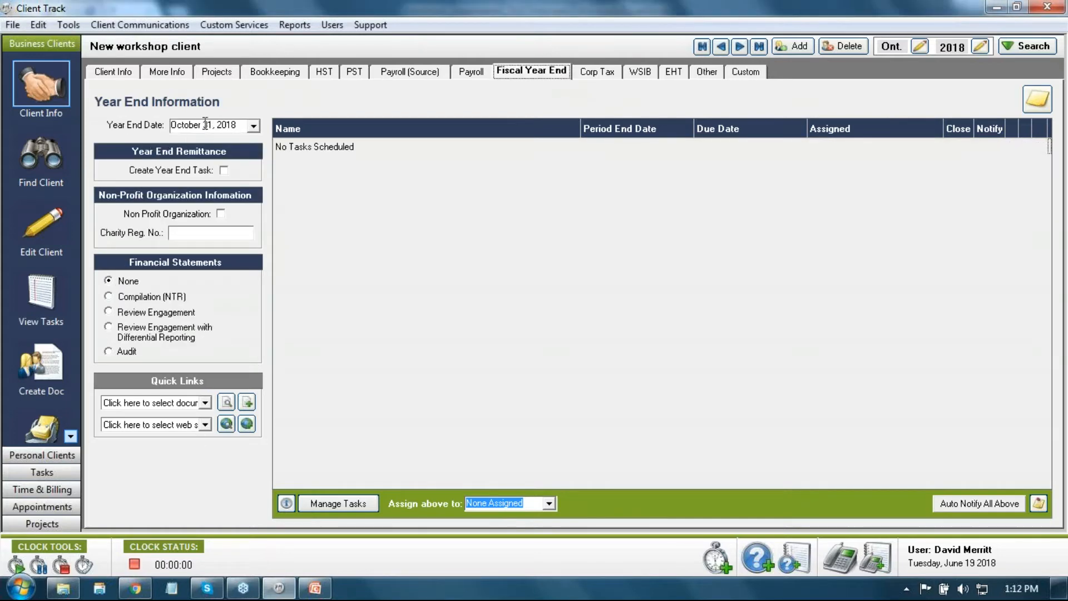
pyautogui.click(321, 75)
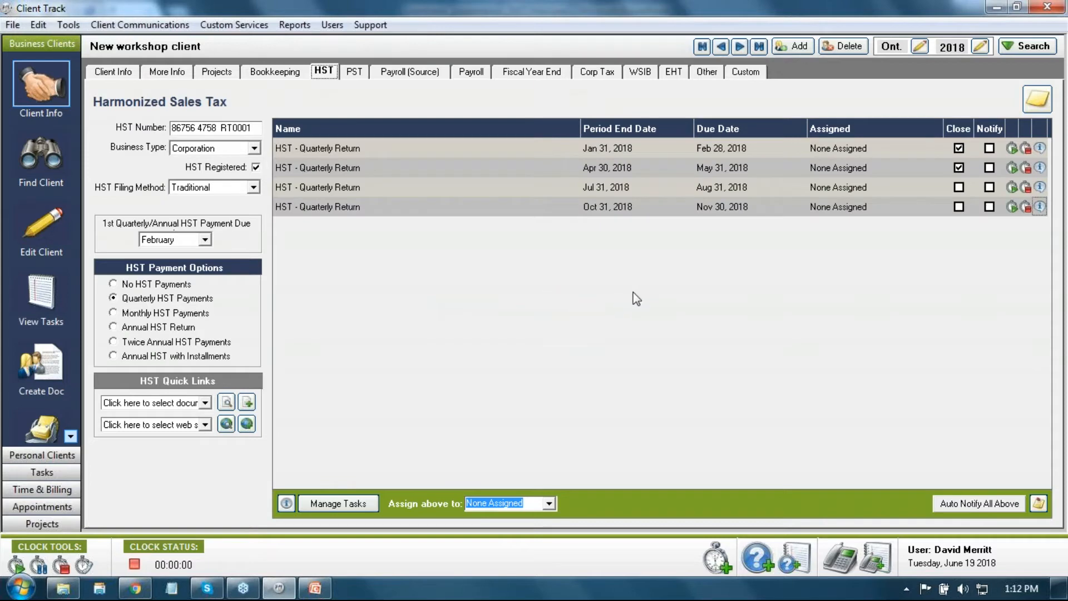
pyautogui.click(206, 240)
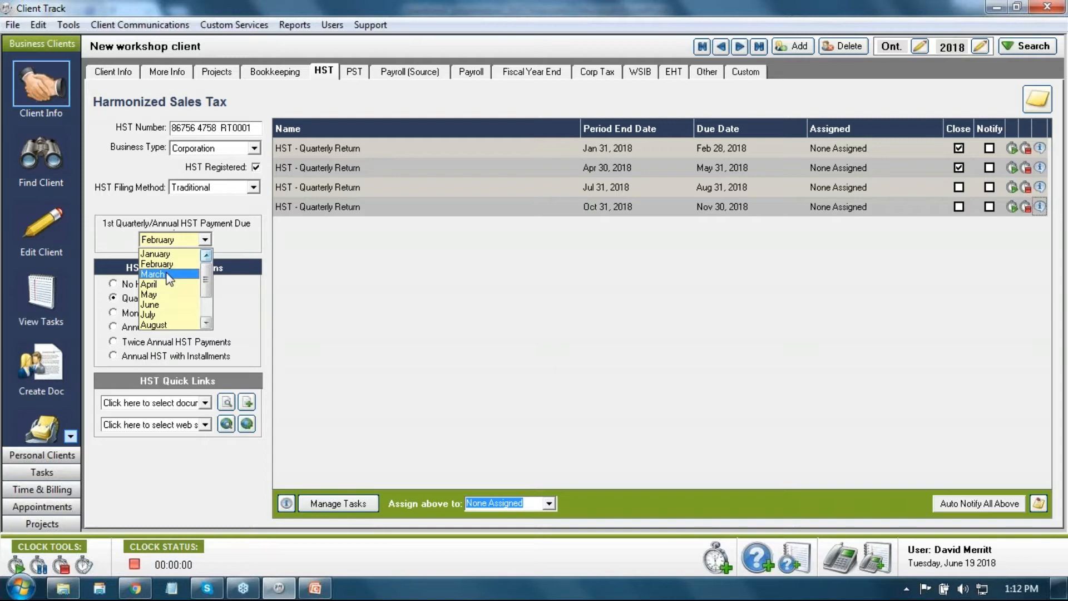
pyautogui.click(172, 274)
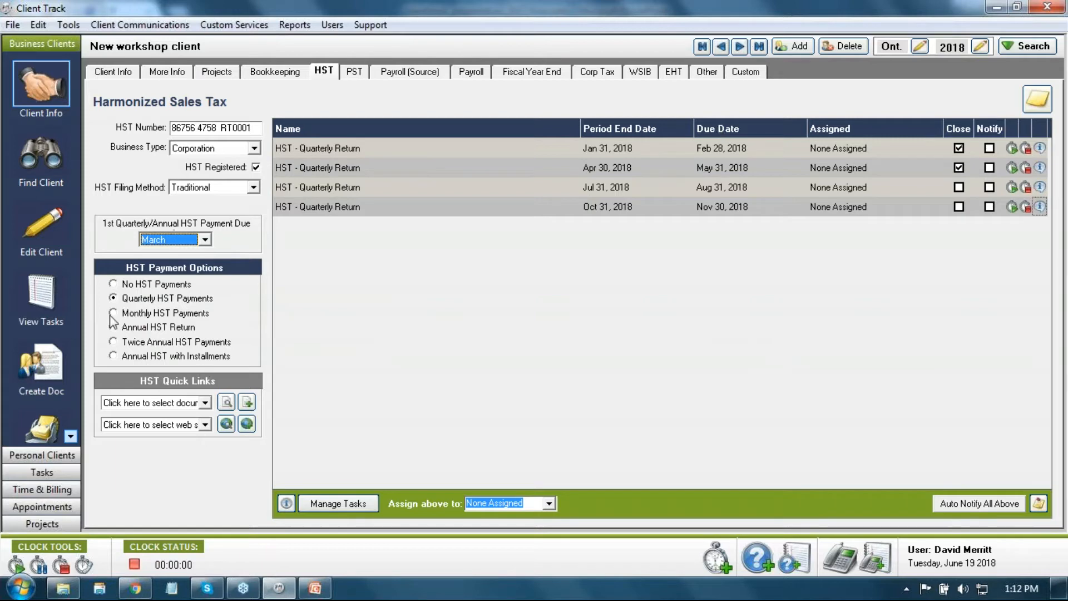
pyautogui.click(118, 299)
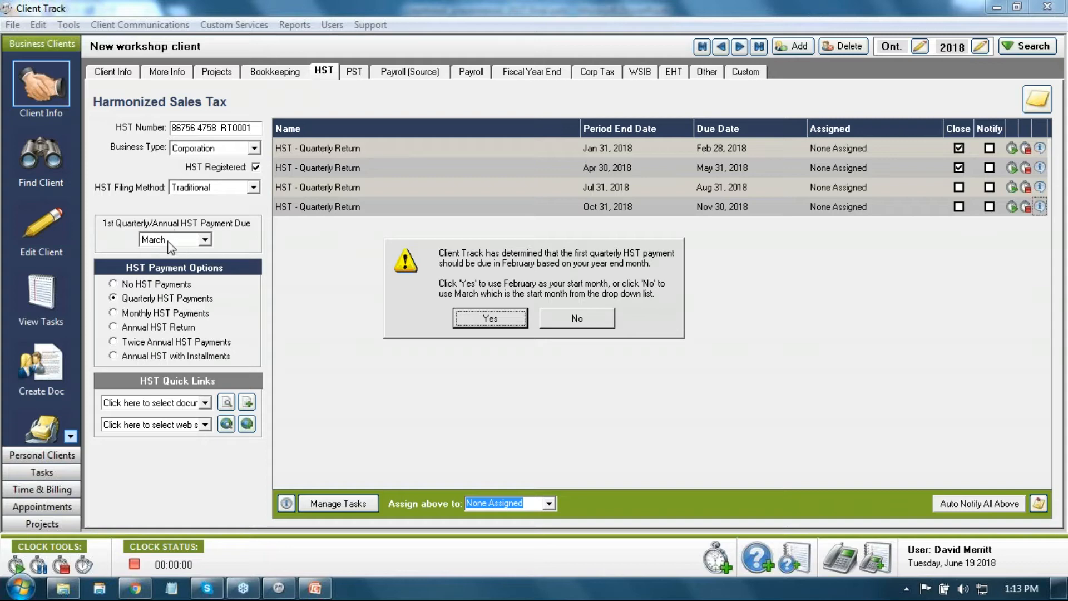
pyautogui.click(603, 318)
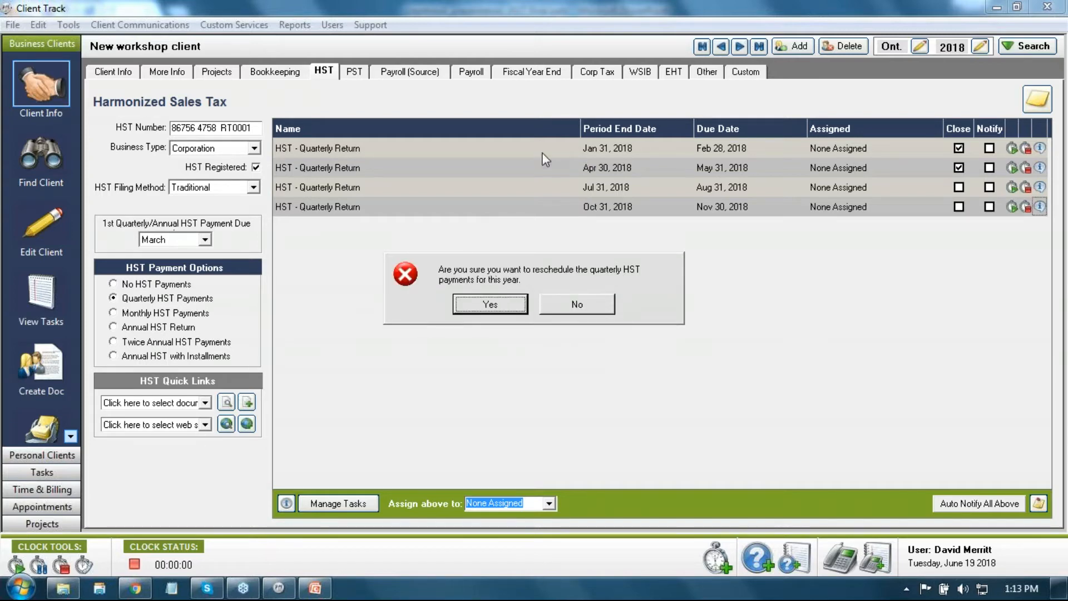
pyautogui.click(506, 303)
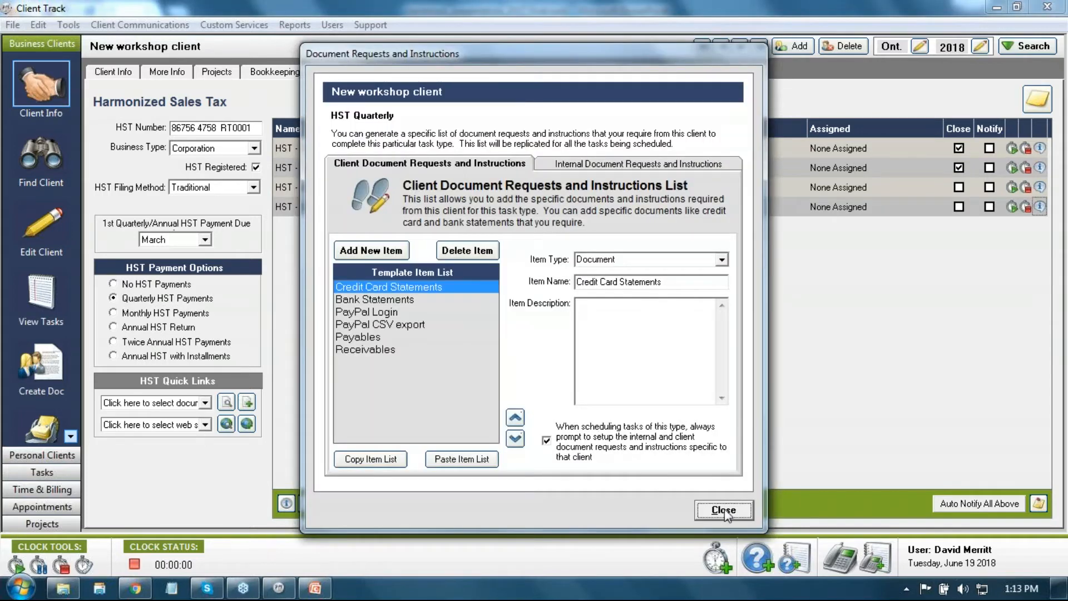
pyautogui.click(725, 510)
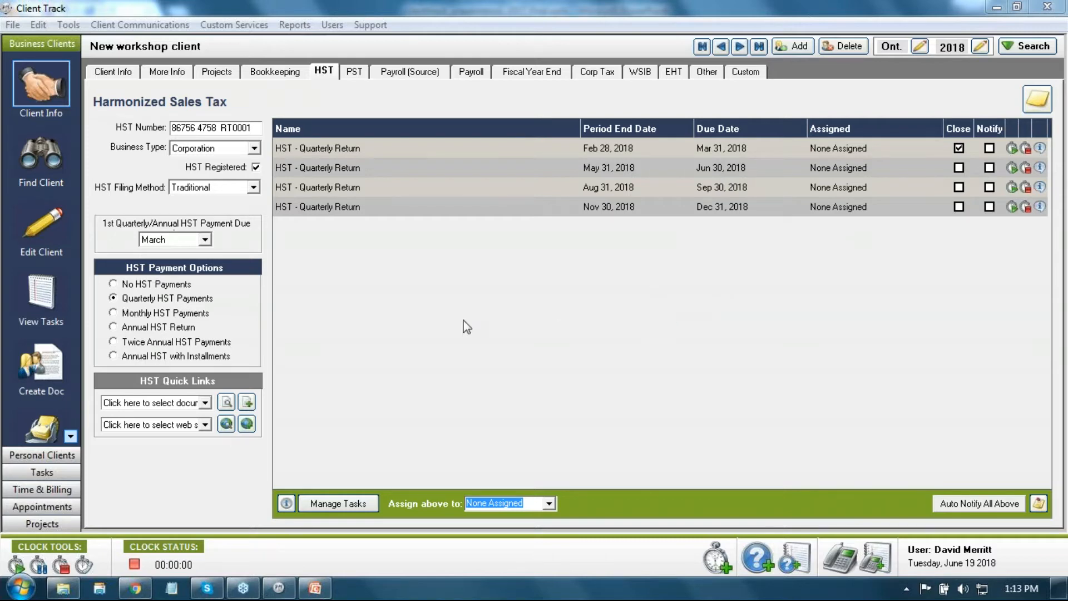
# Step: Replace the quarterly HST tasks with monthly HST payments
pyautogui.click(114, 313)
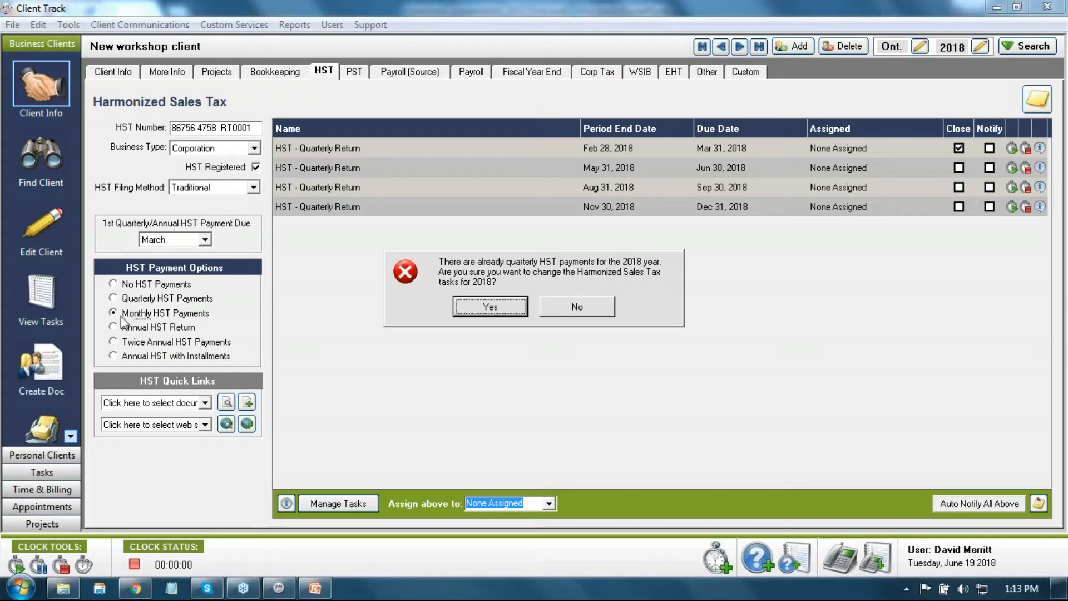
pyautogui.click(478, 313)
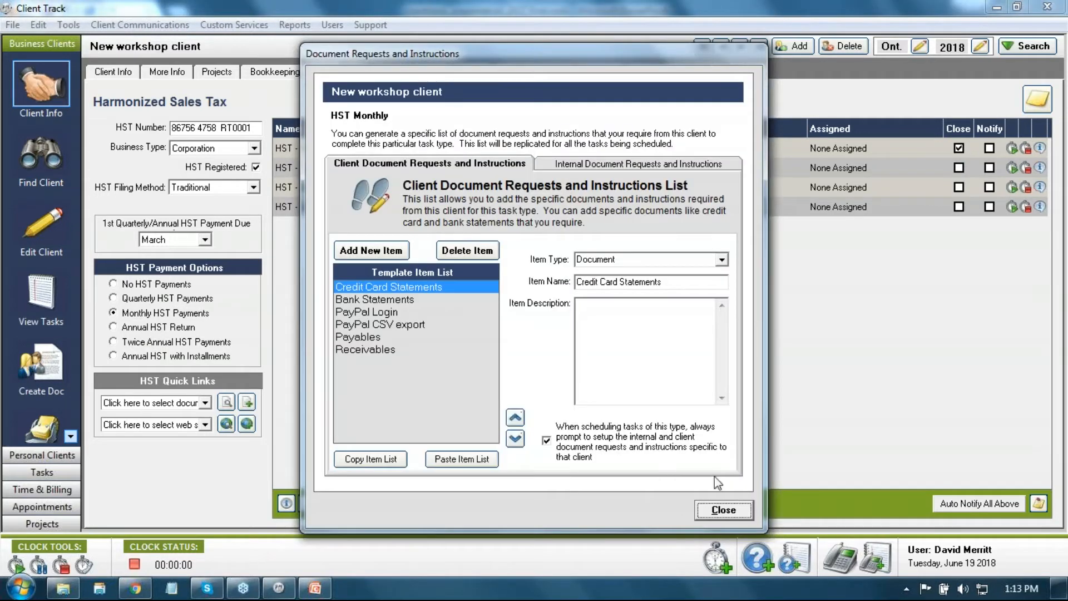
pyautogui.click(723, 510)
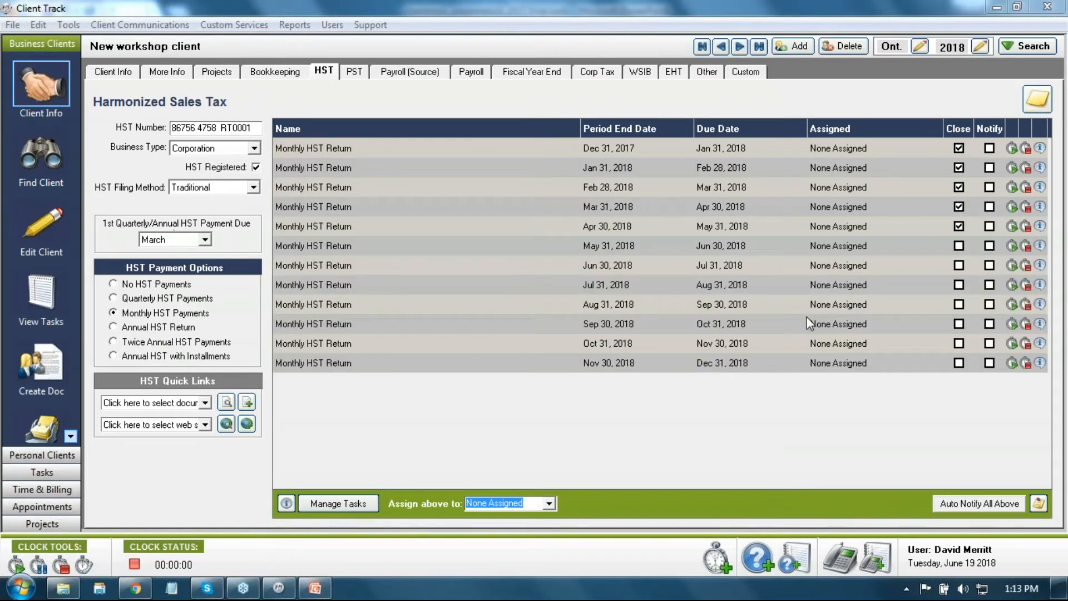
# Step: Mark the Dec 31, 2017 return closed and reopen the Apr 30 return
pyautogui.click(957, 145)
pyautogui.click(958, 227)
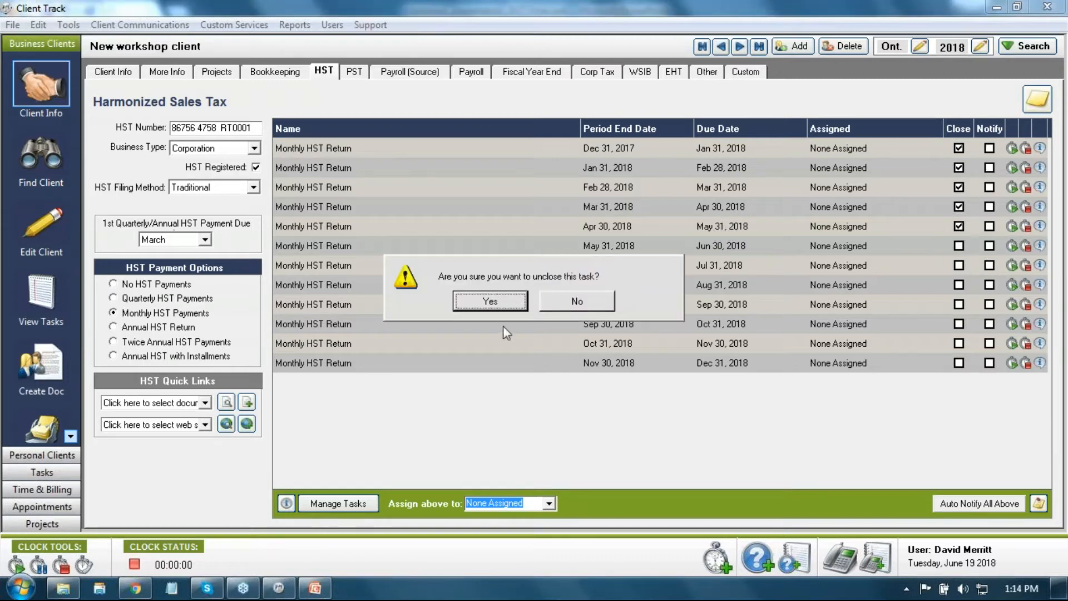
pyautogui.click(490, 301)
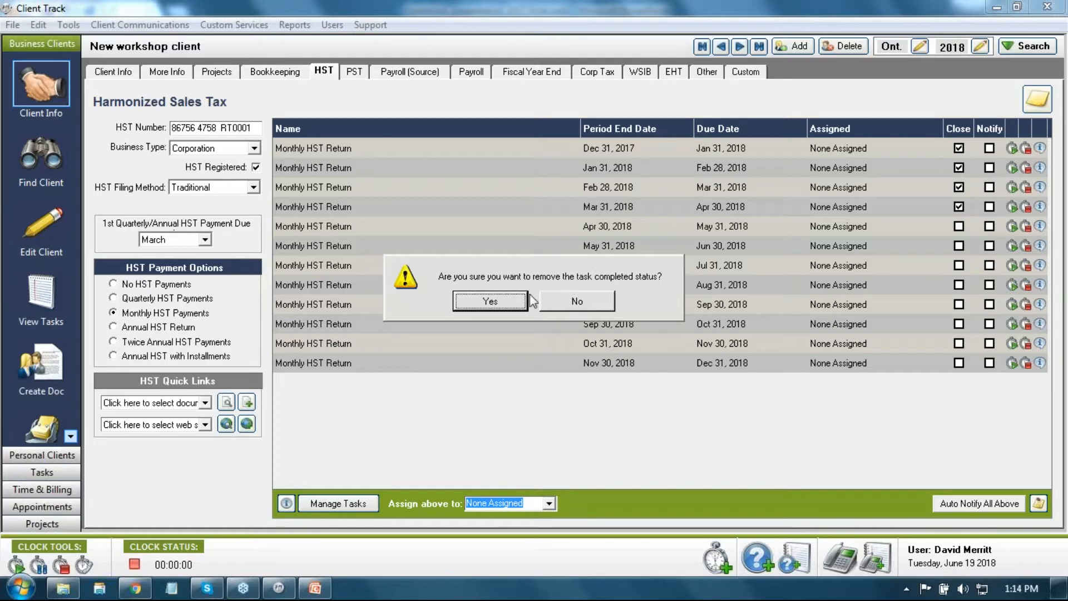
pyautogui.click(490, 301)
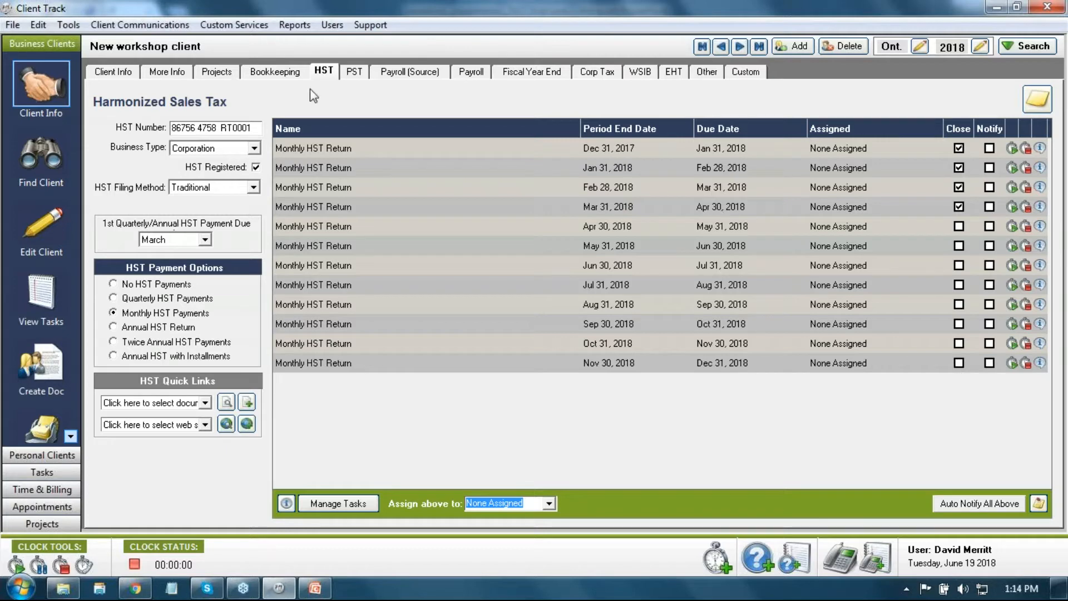
# Step: Mark the client payroll registered with T4 and T5 returns and monthly source-deduction remittances
pyautogui.click(356, 73)
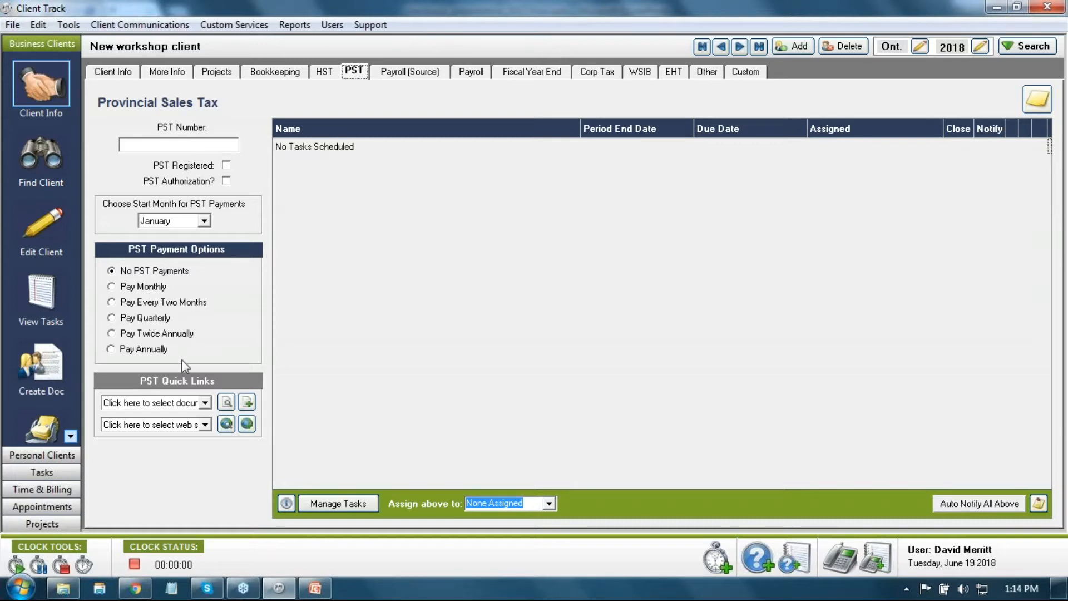
pyautogui.click(404, 81)
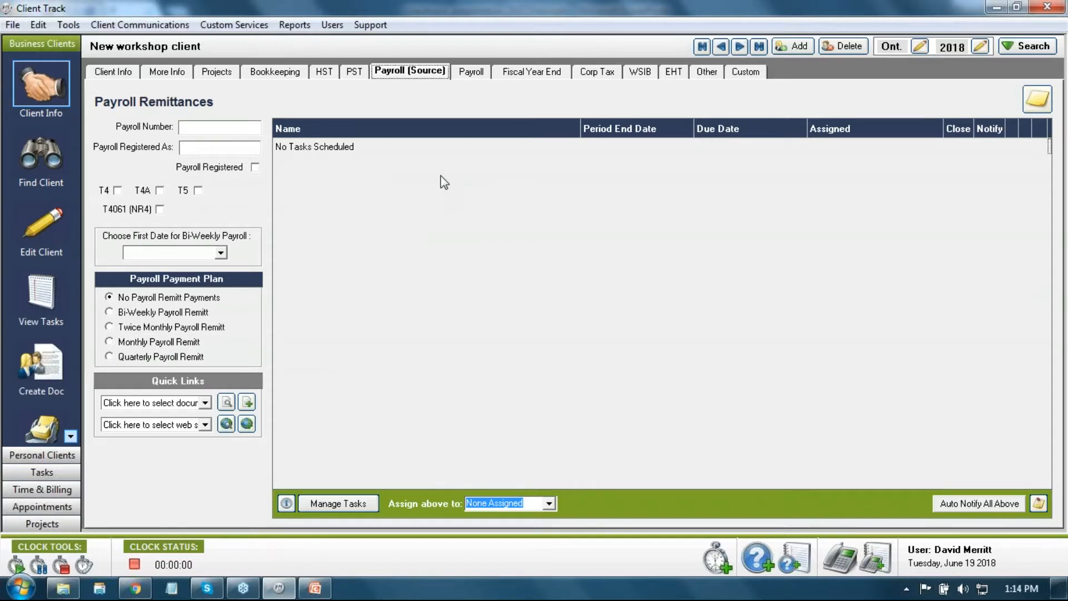
pyautogui.click(255, 167)
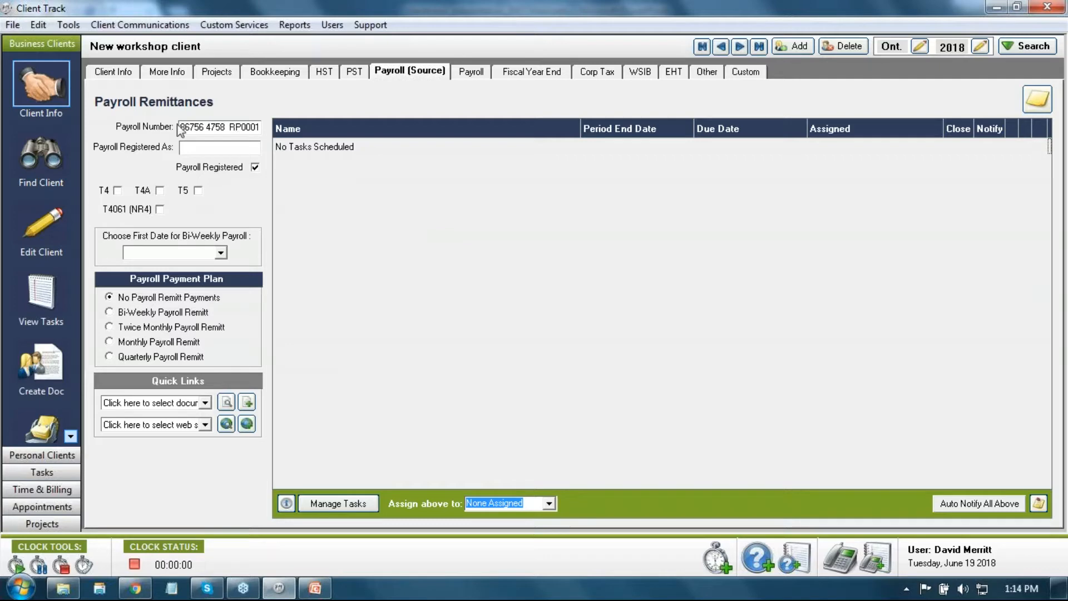
pyautogui.click(118, 191)
pyautogui.click(197, 191)
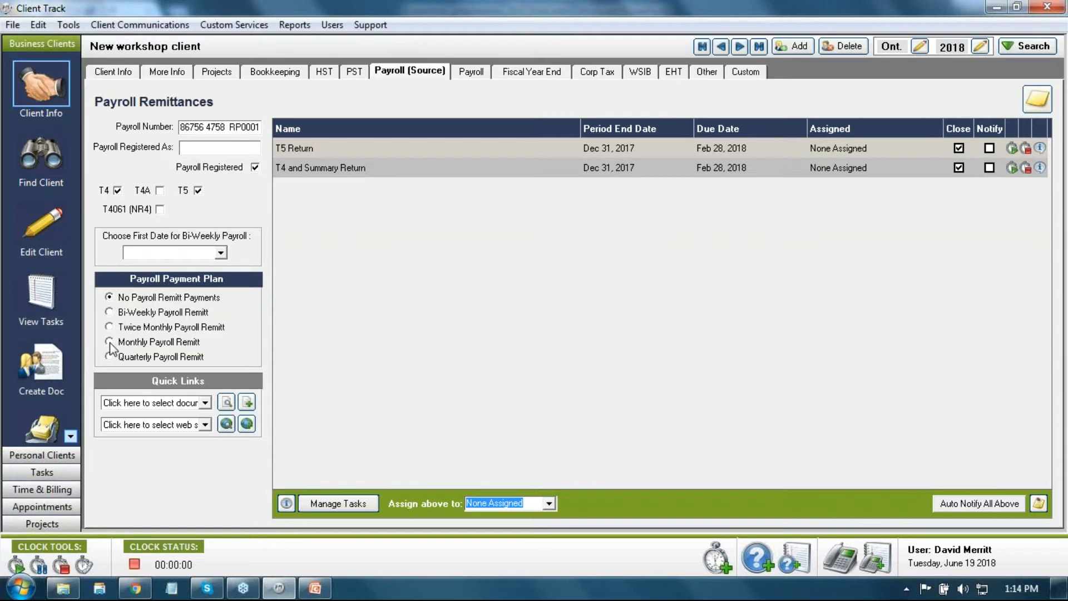
pyautogui.click(109, 342)
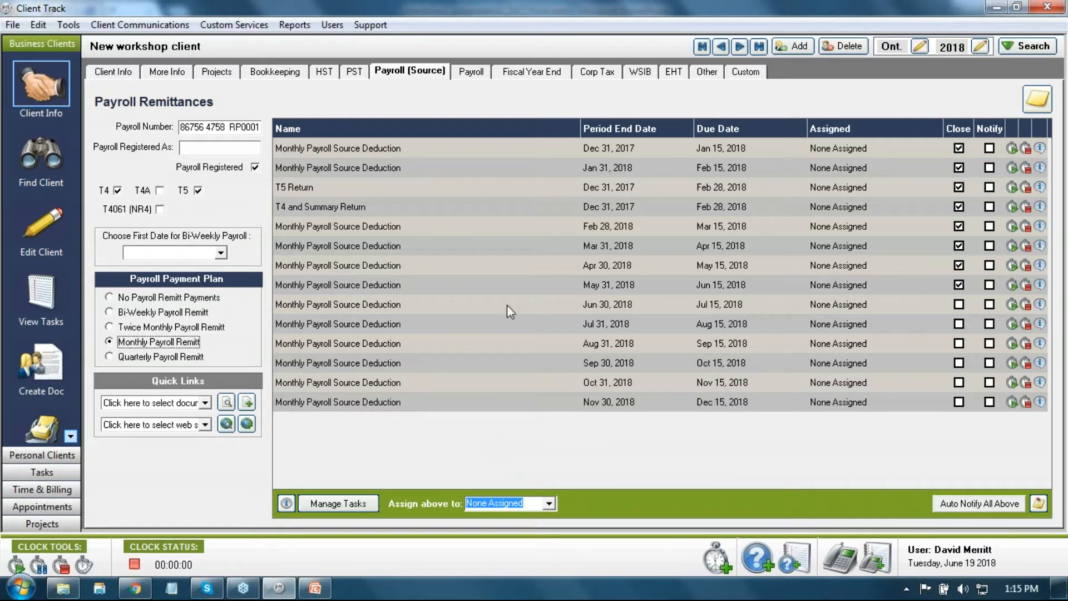
pyautogui.click(476, 68)
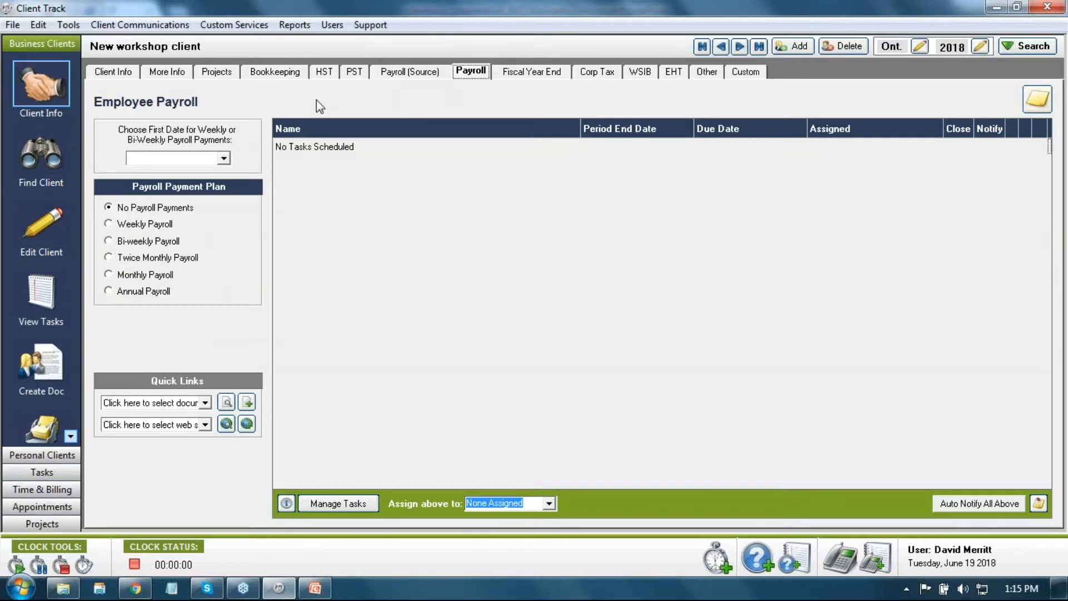
# Step: Set the first payroll date to June 15, 2018 and choose a bi-weekly payroll plan
pyautogui.click(438, 68)
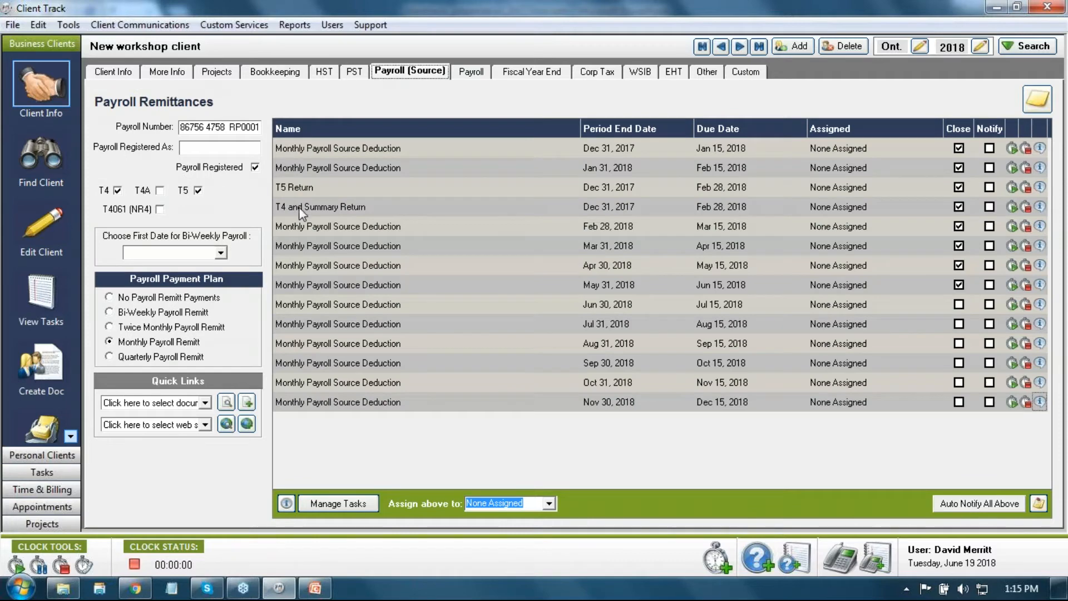
pyautogui.click(470, 72)
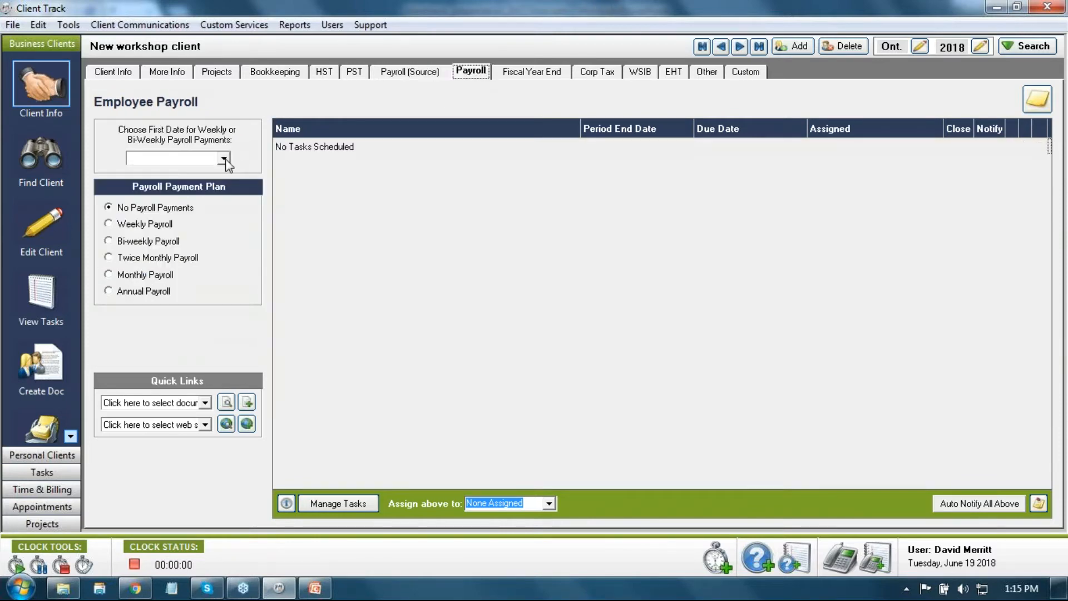
pyautogui.click(224, 160)
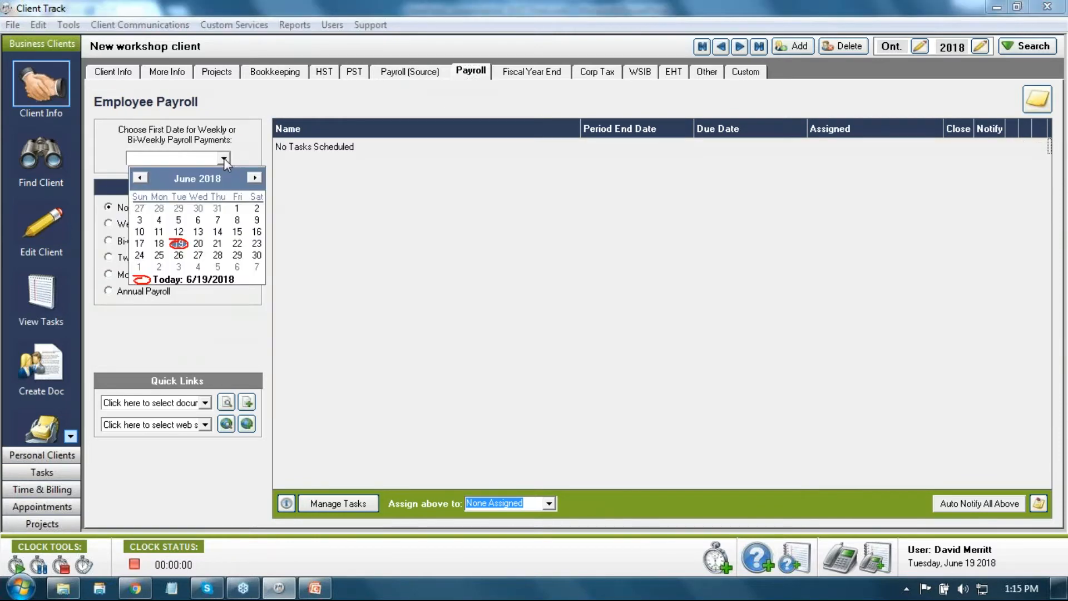
pyautogui.click(237, 231)
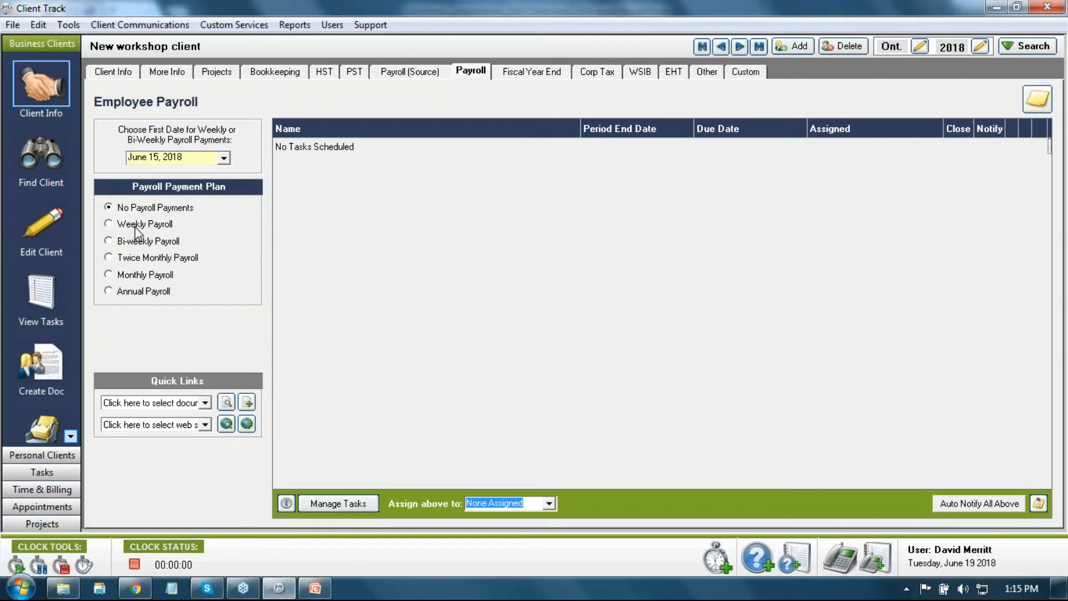
pyautogui.click(317, 73)
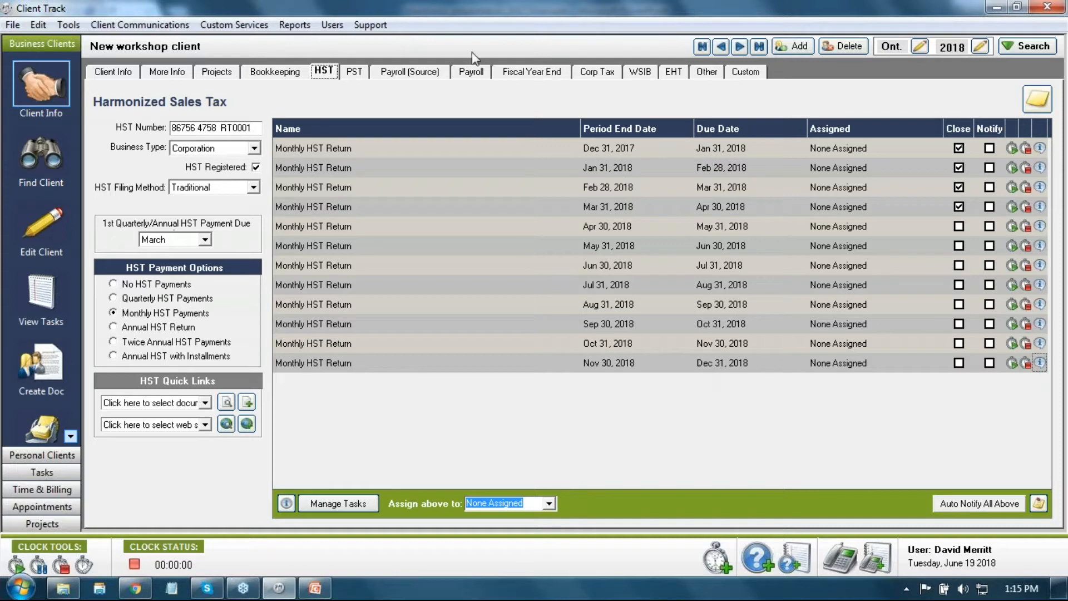
pyautogui.click(465, 74)
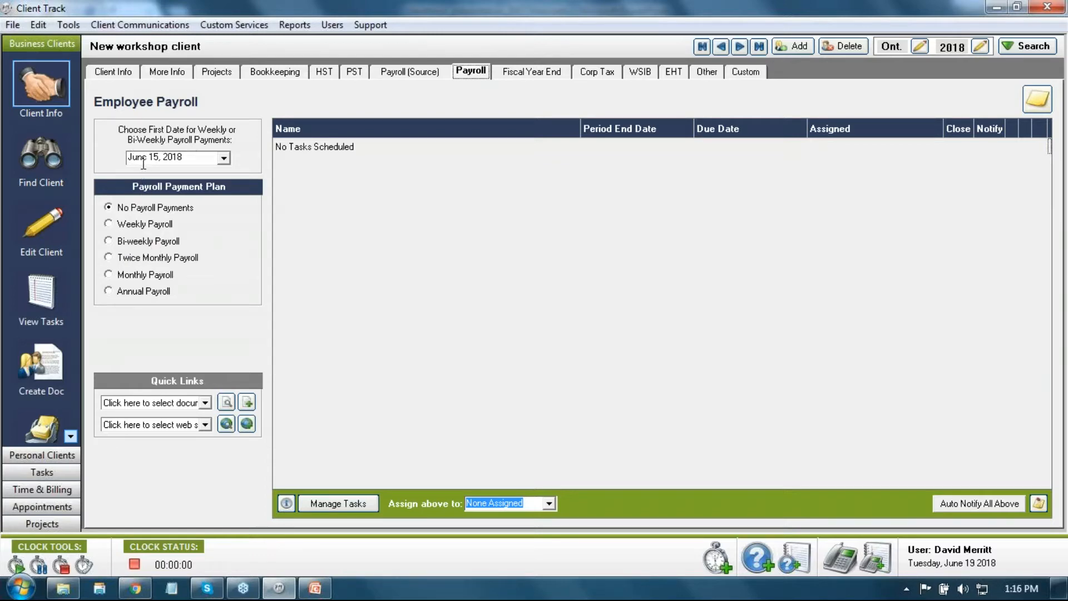
pyautogui.click(108, 242)
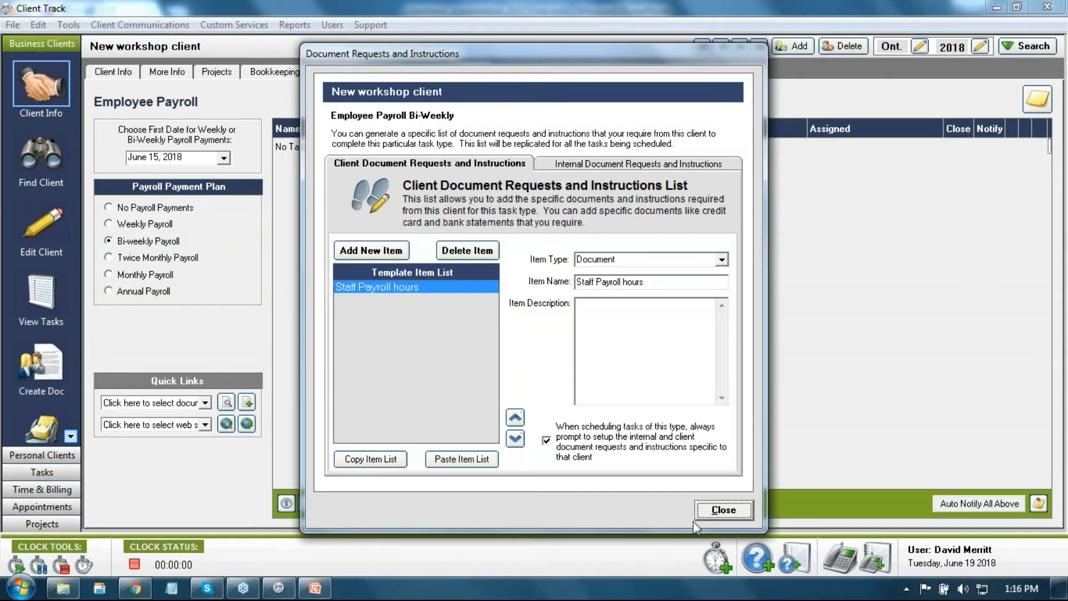
# Step: Close the bi-weekly payroll document requests so the Jun 9–Dec 22, 2018 payroll tasks are scheduled
pyautogui.click(722, 509)
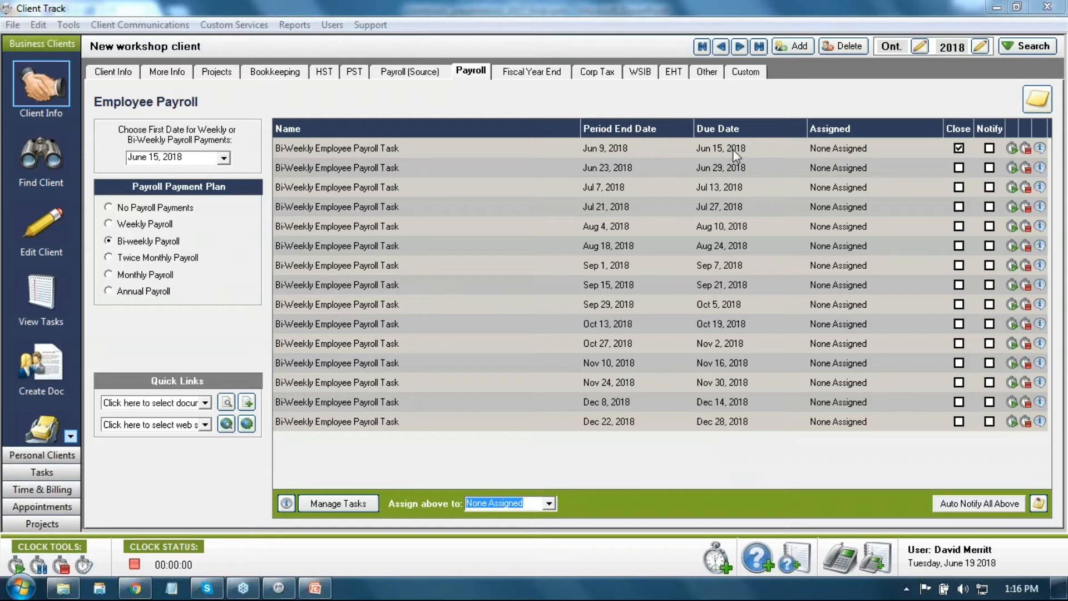
pyautogui.click(528, 74)
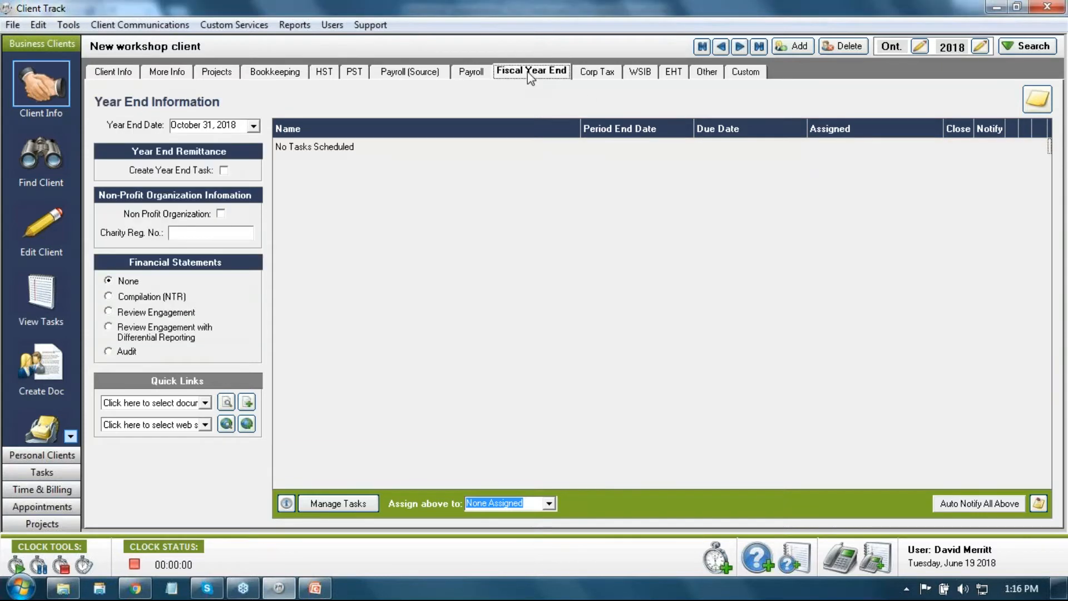
# Step: Create the Fiscal Year End task due Oct 31, 2018, then go to the Corp Tax page
pyautogui.click(589, 74)
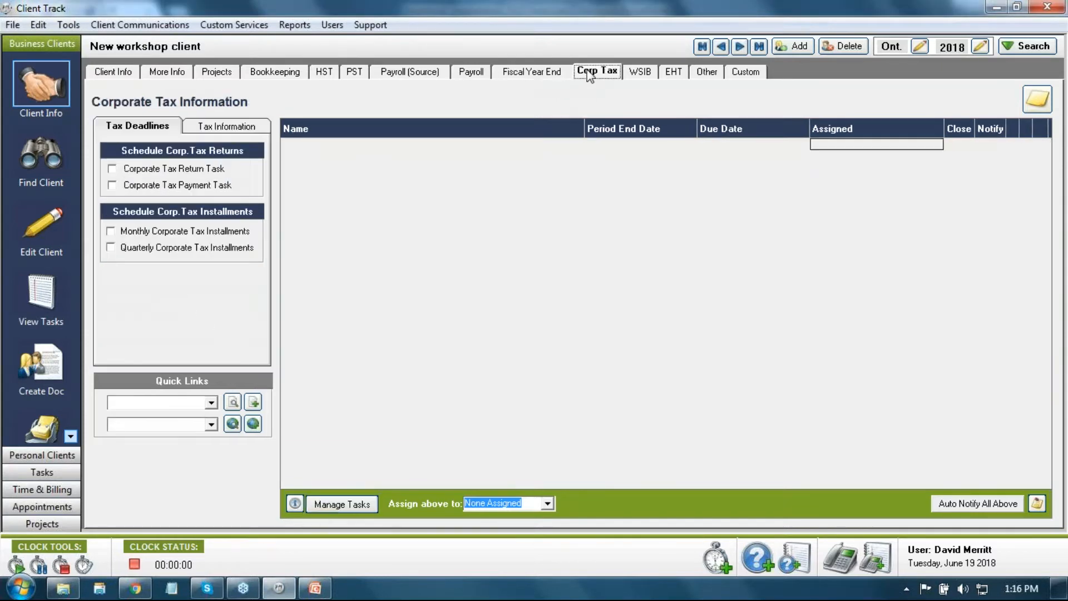
pyautogui.click(553, 74)
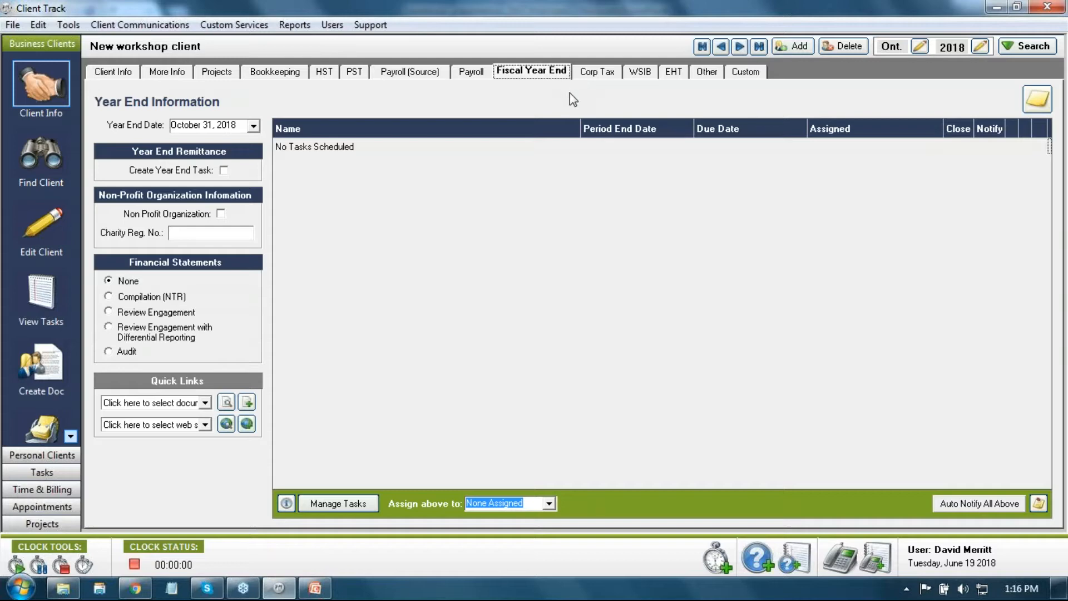
pyautogui.click(223, 170)
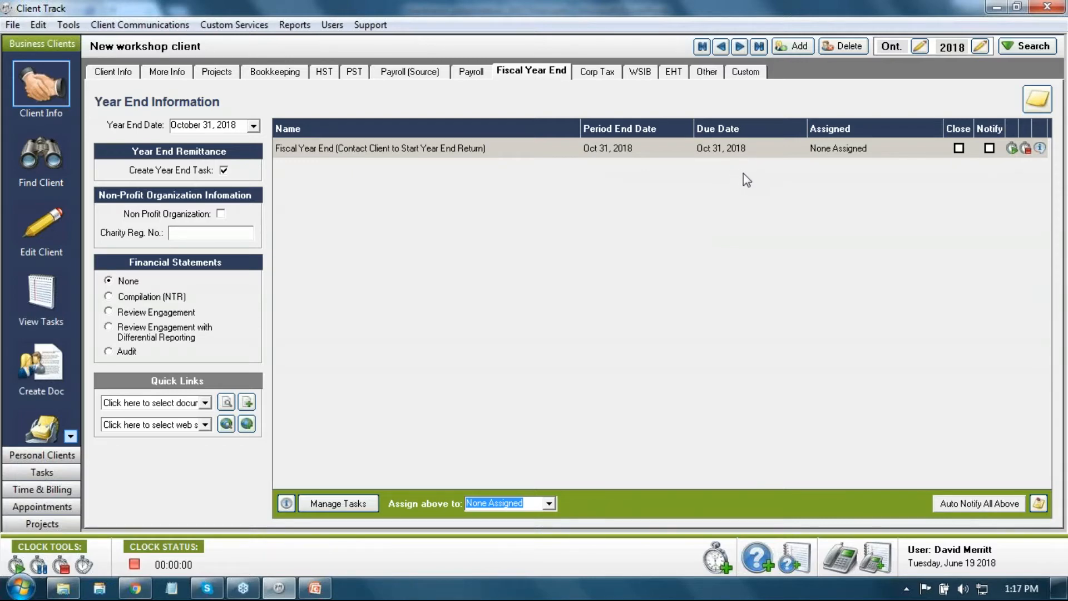
pyautogui.click(592, 76)
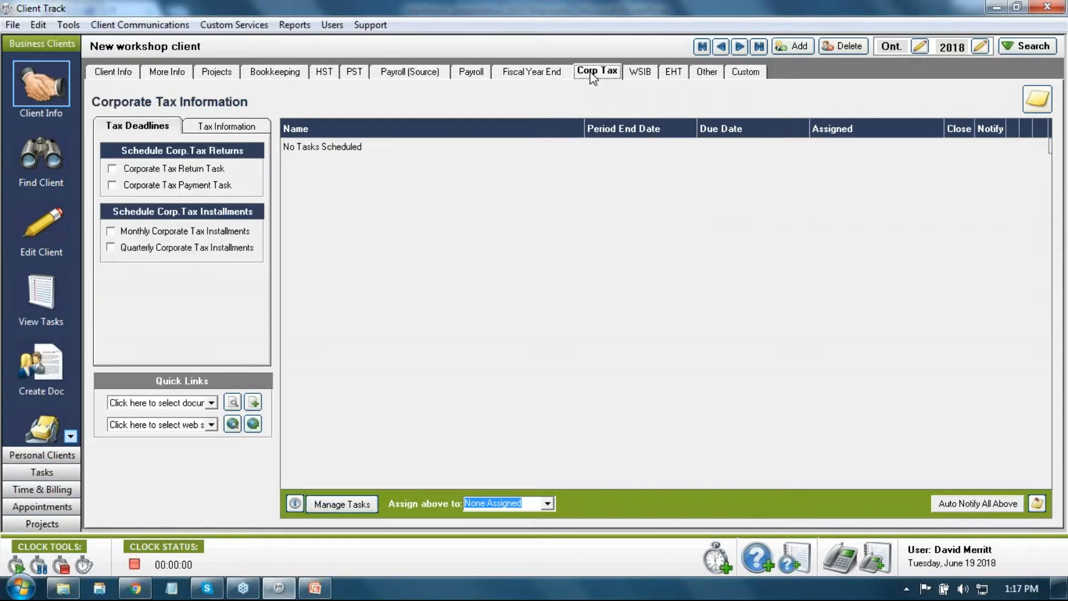
# Step: Schedule only the Corporate Tax Return task due Apr 30, 2019, removing the payment task
pyautogui.click(111, 168)
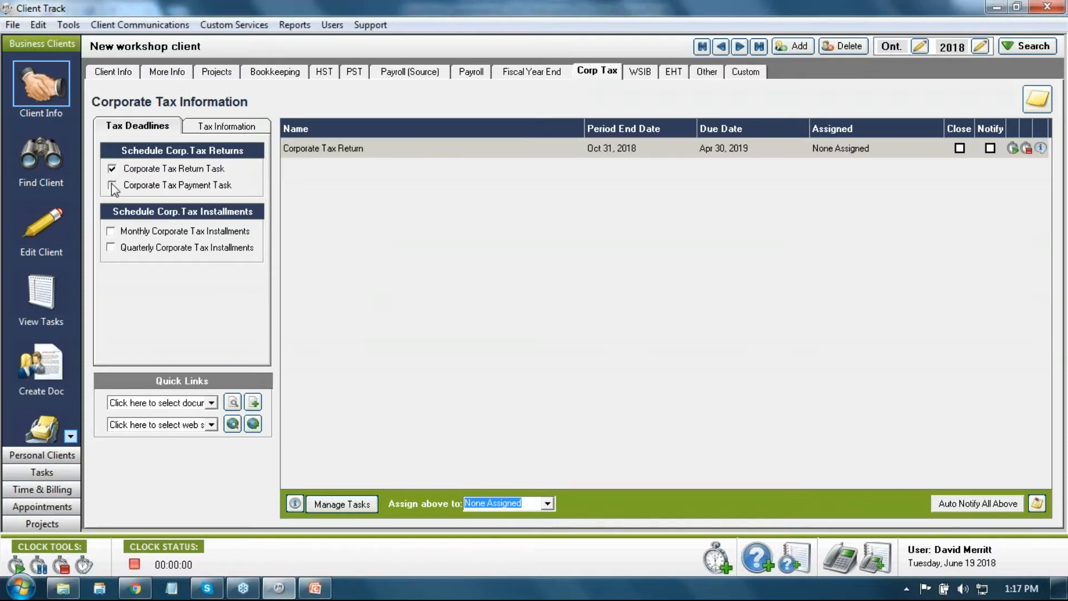
pyautogui.click(112, 185)
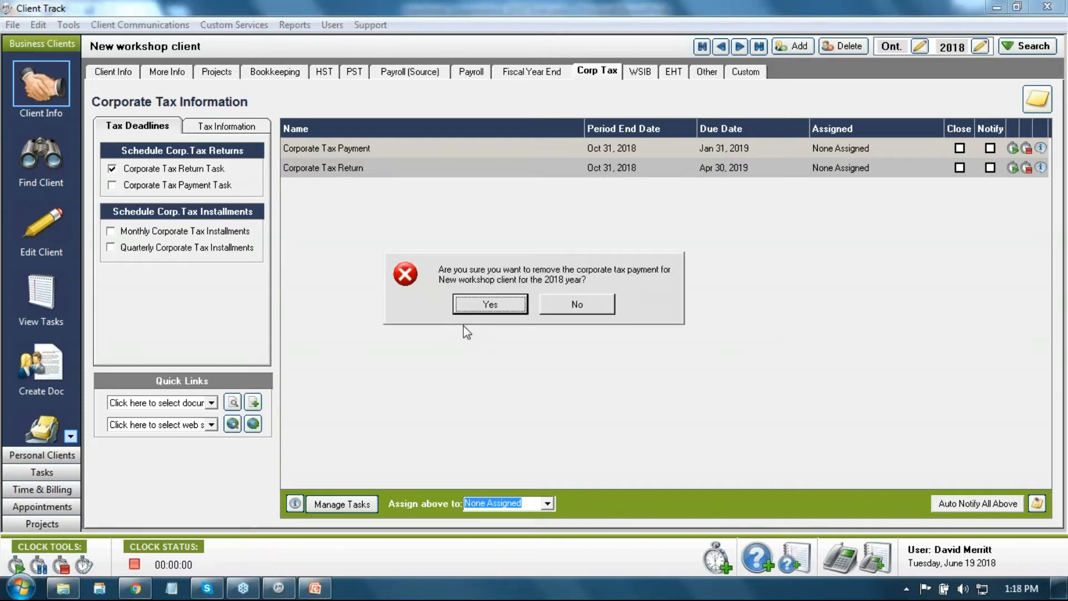
pyautogui.click(470, 308)
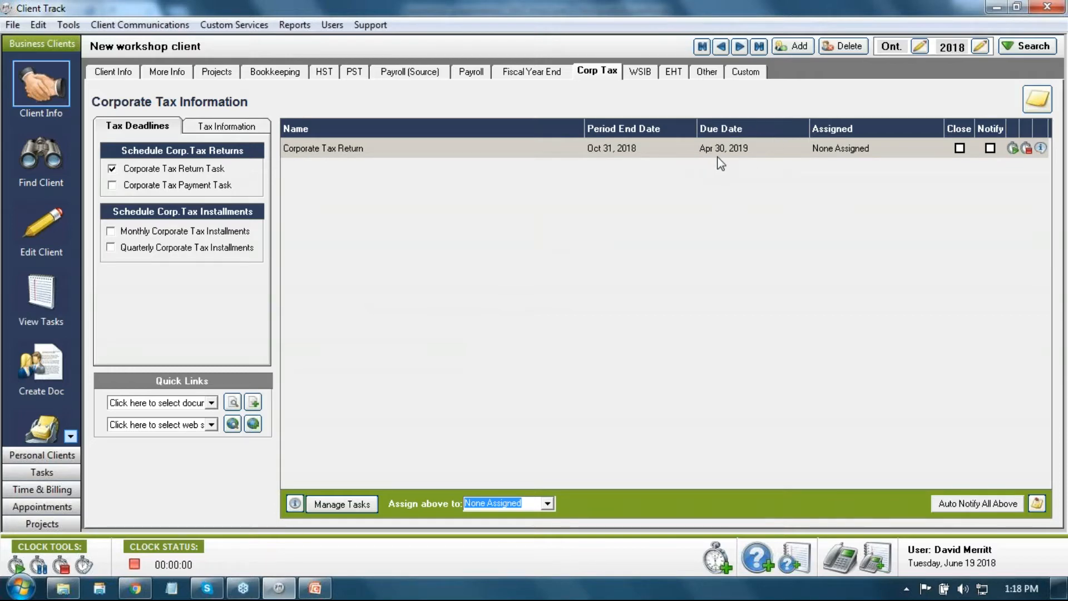
pyautogui.click(526, 74)
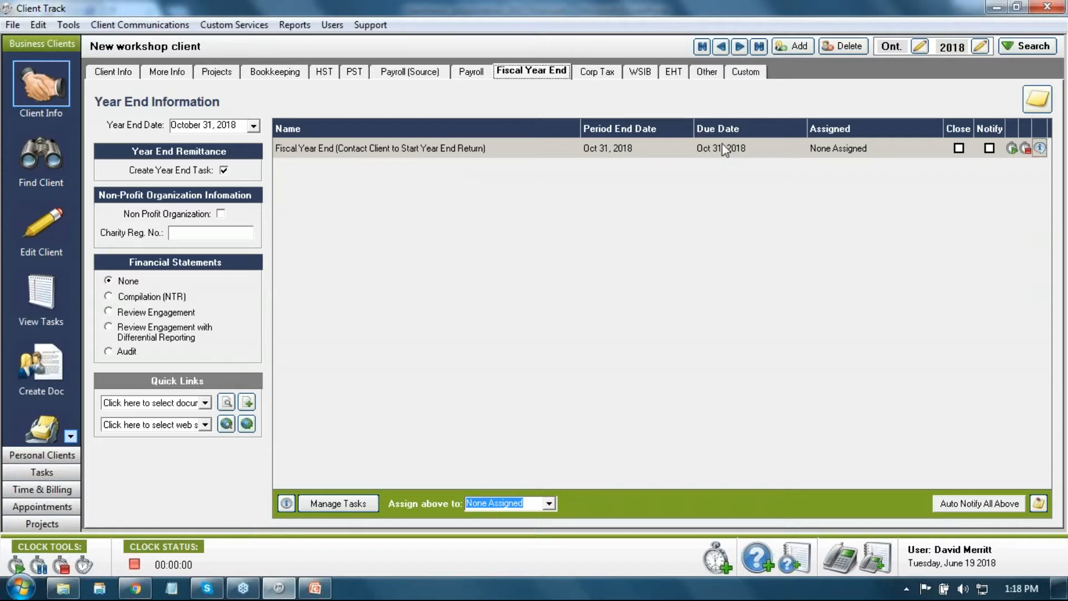
# Step: Compare the Corp Tax and Fiscal Year End pages, then bring up the empty WSIB page
pyautogui.click(597, 73)
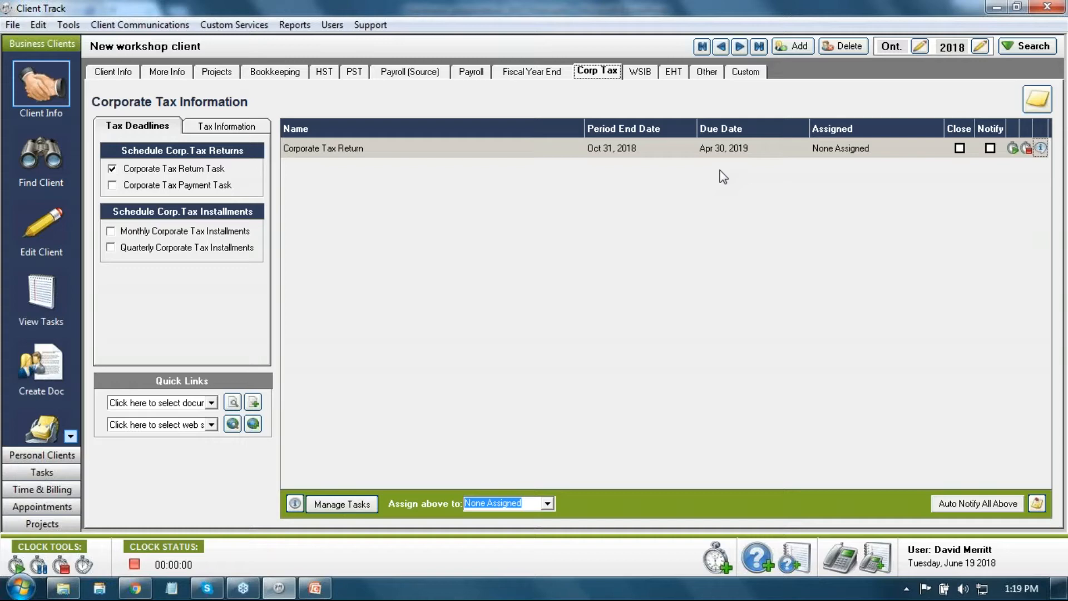
pyautogui.click(543, 74)
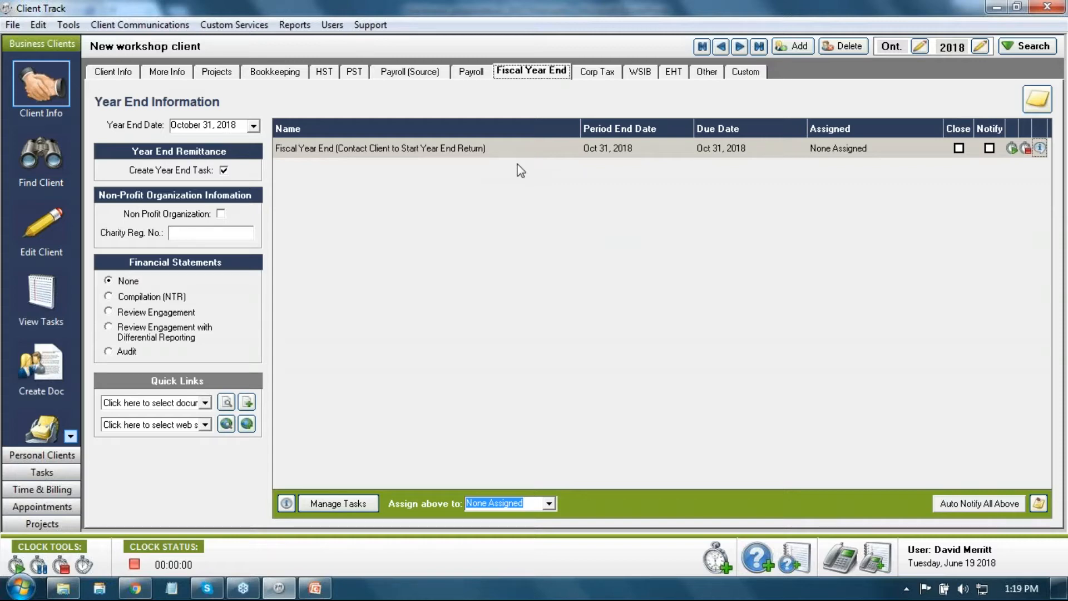
pyautogui.click(589, 75)
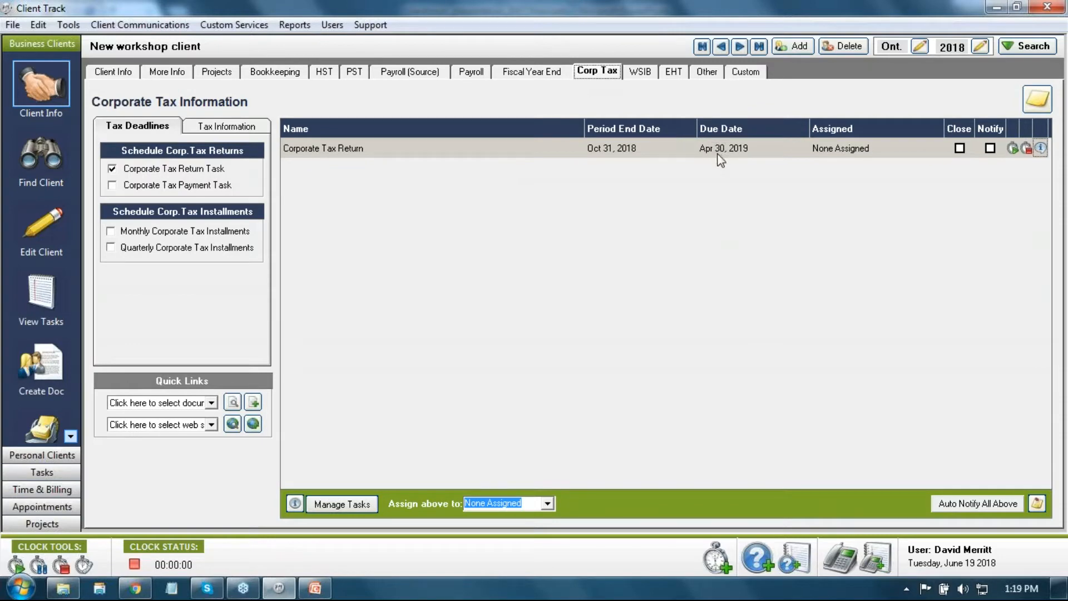
pyautogui.click(532, 72)
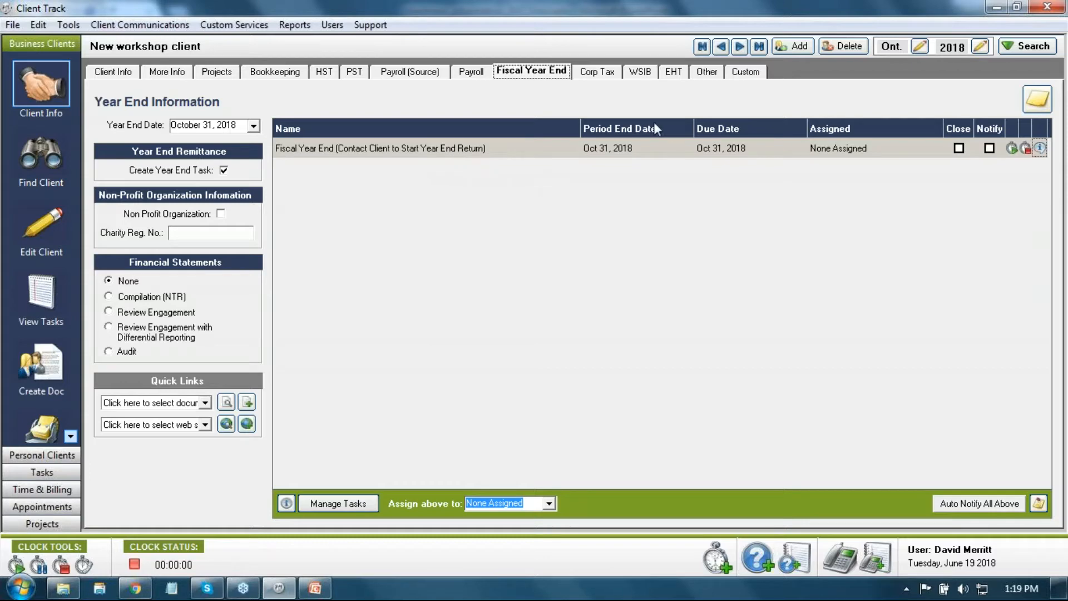
pyautogui.click(647, 77)
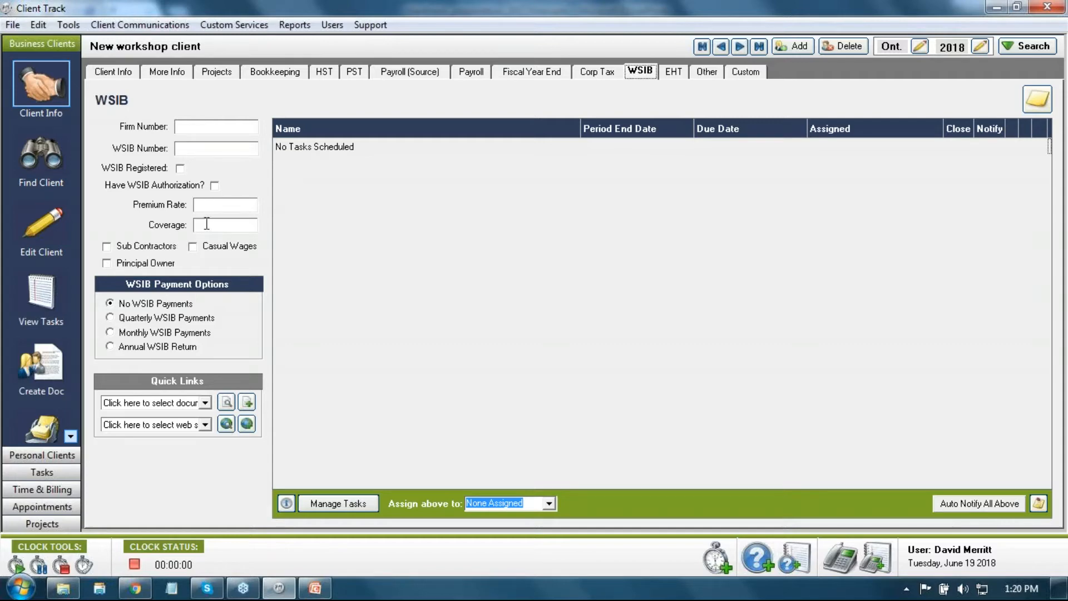
# Step: Mark casual wages and select Quarterly WSIB Payments, then go to the EHT page
pyautogui.click(193, 247)
pyautogui.click(110, 318)
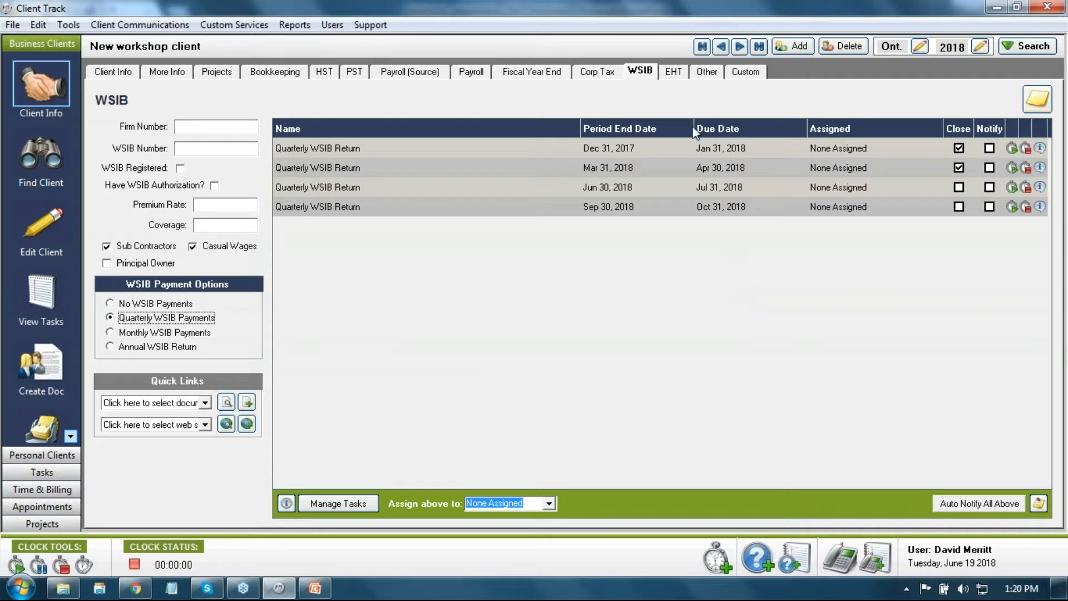
pyautogui.click(682, 82)
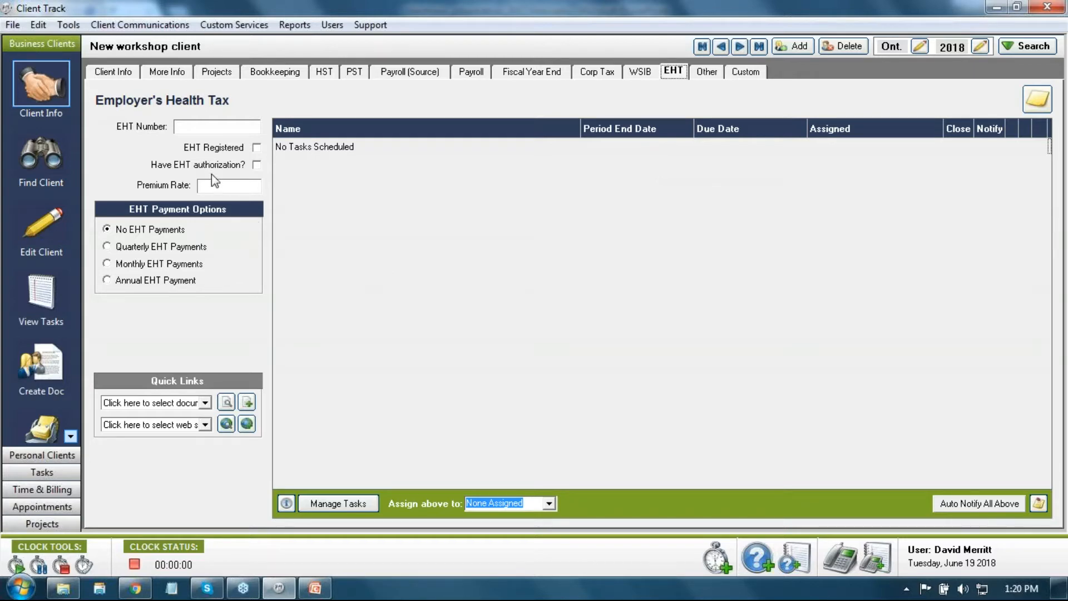
# Step: On the Other page tick Int'l Fuel Tax Agreement (IFTA), then go to the Custom page
pyautogui.click(700, 72)
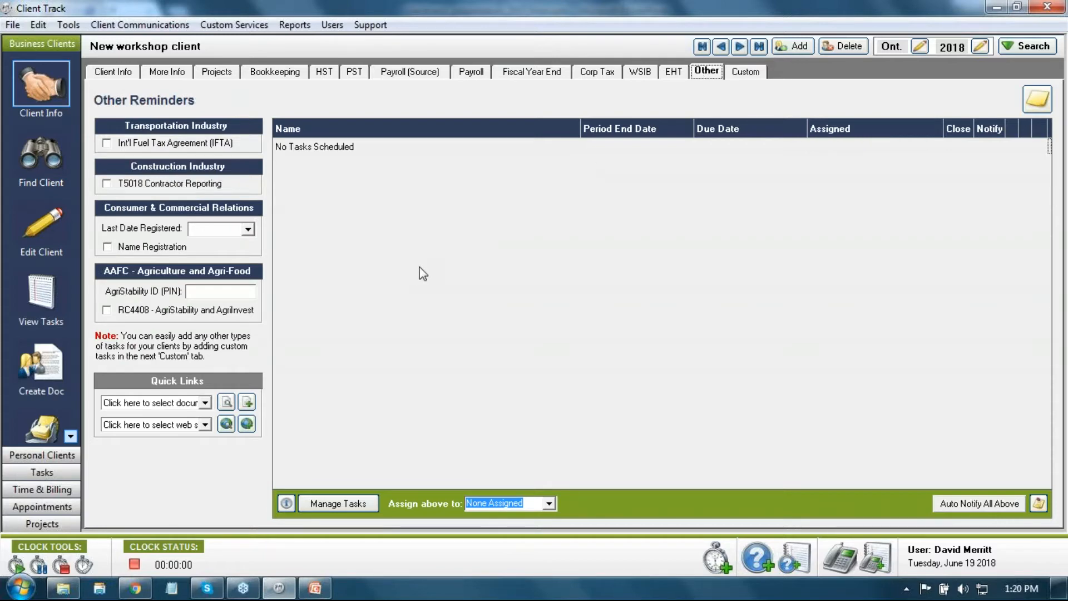
pyautogui.click(107, 143)
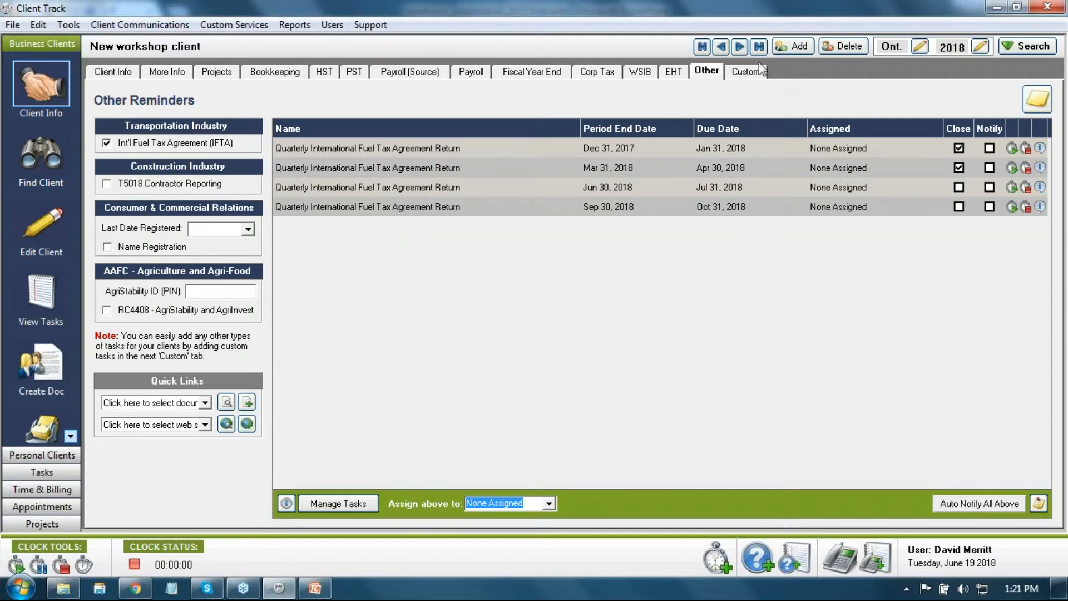
pyautogui.click(742, 75)
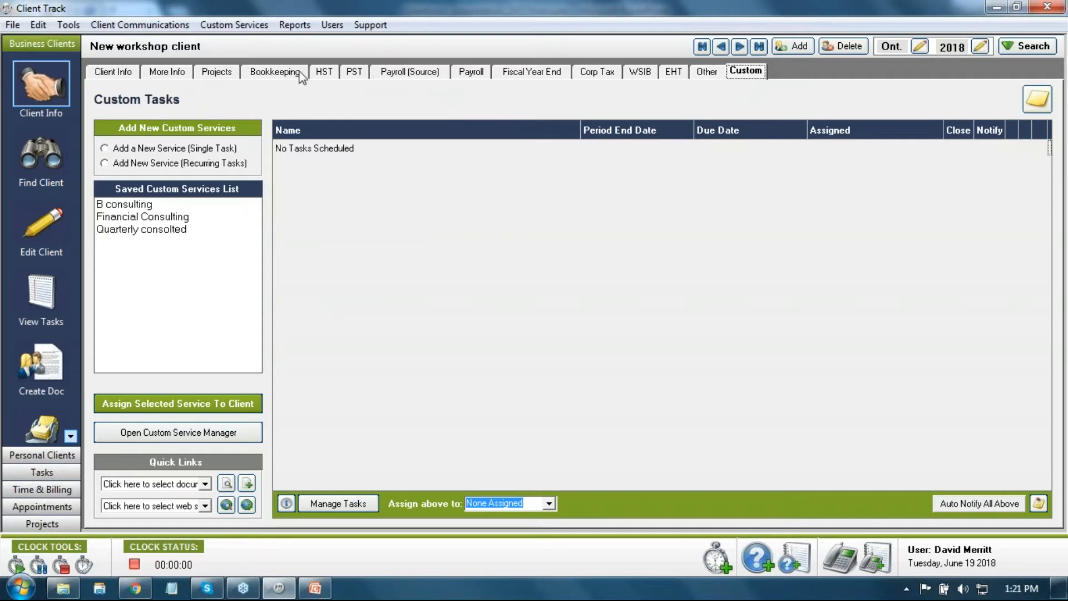
pyautogui.click(280, 76)
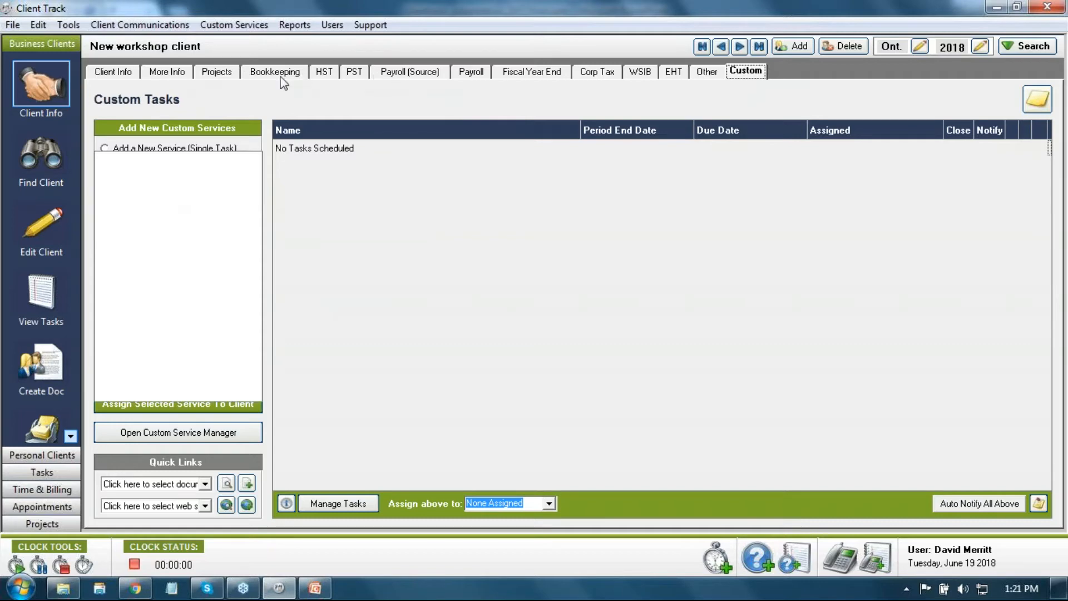
pyautogui.click(732, 78)
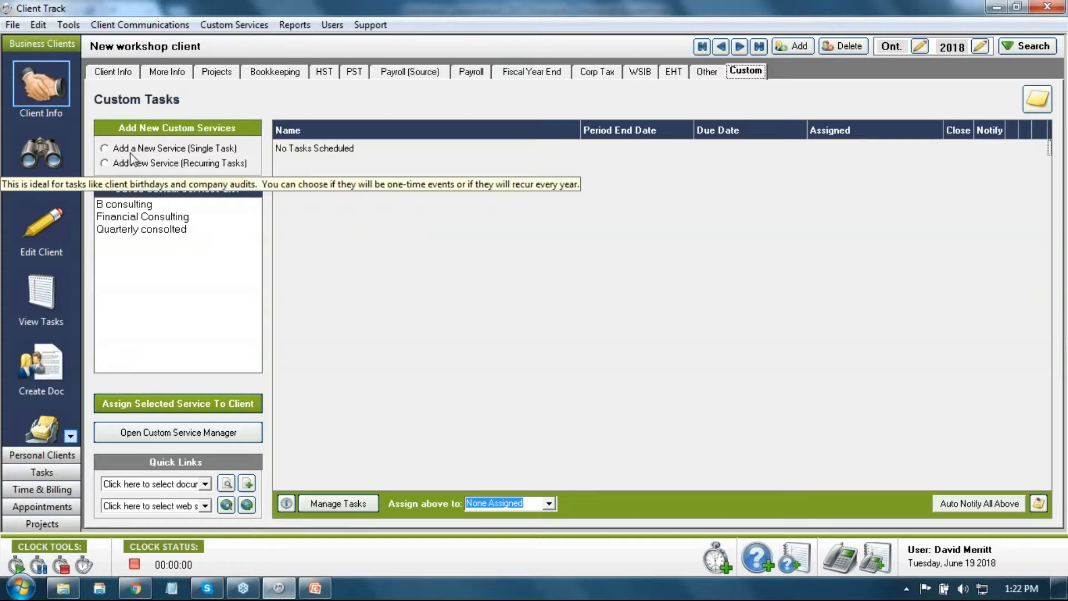
# Step: Add a new single-task custom service with task name 'Print finacials'
pyautogui.click(106, 148)
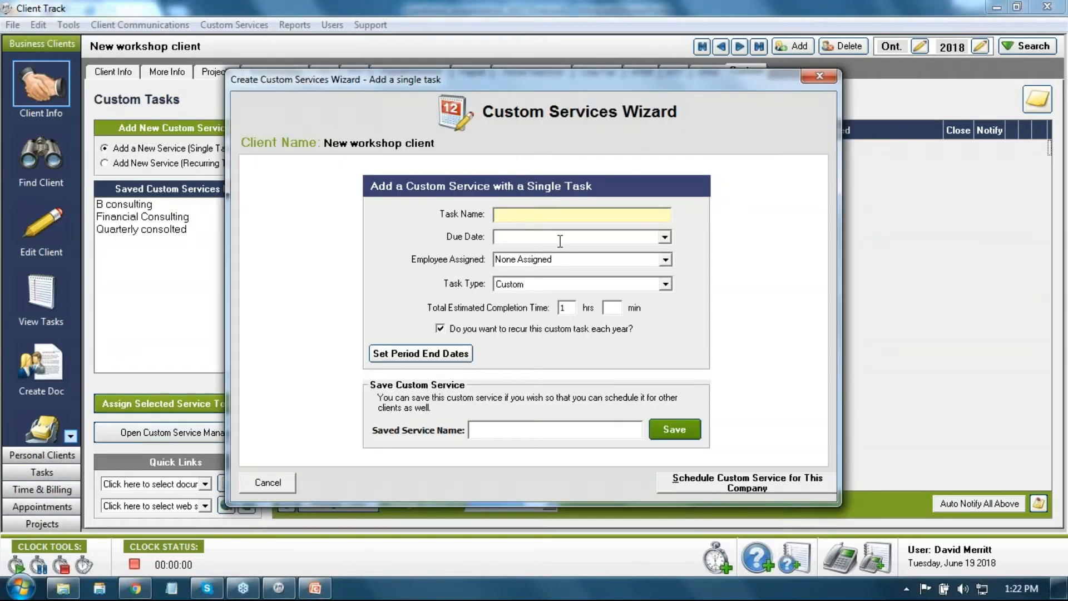
pyautogui.write('Print finacials')
pyautogui.press('Tab')
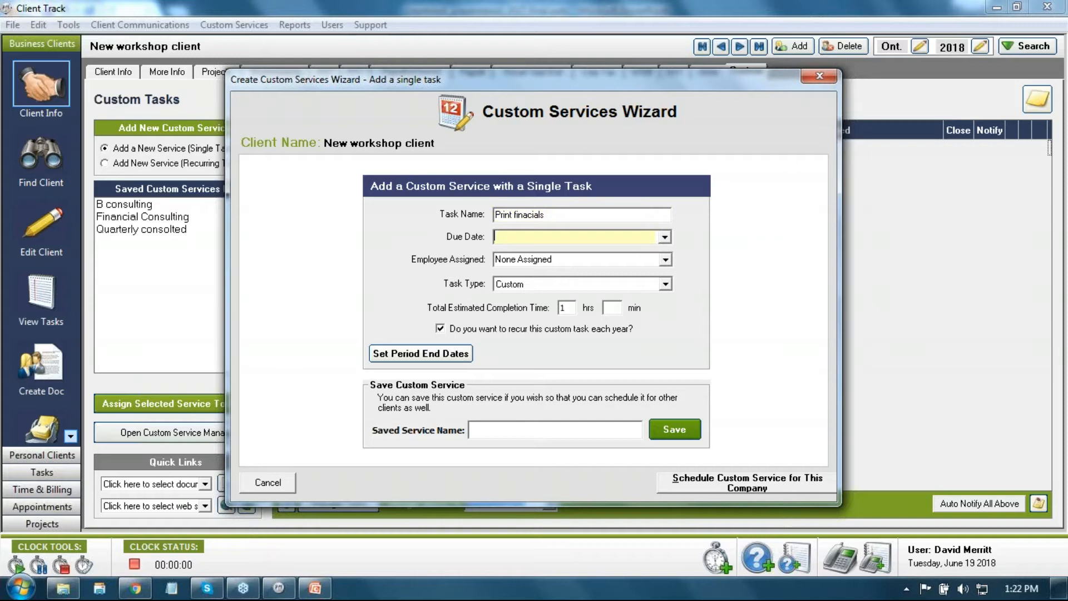
# Step: Set due date June 26, 2018, assign a staff member, and choose task type HST
pyautogui.click(665, 238)
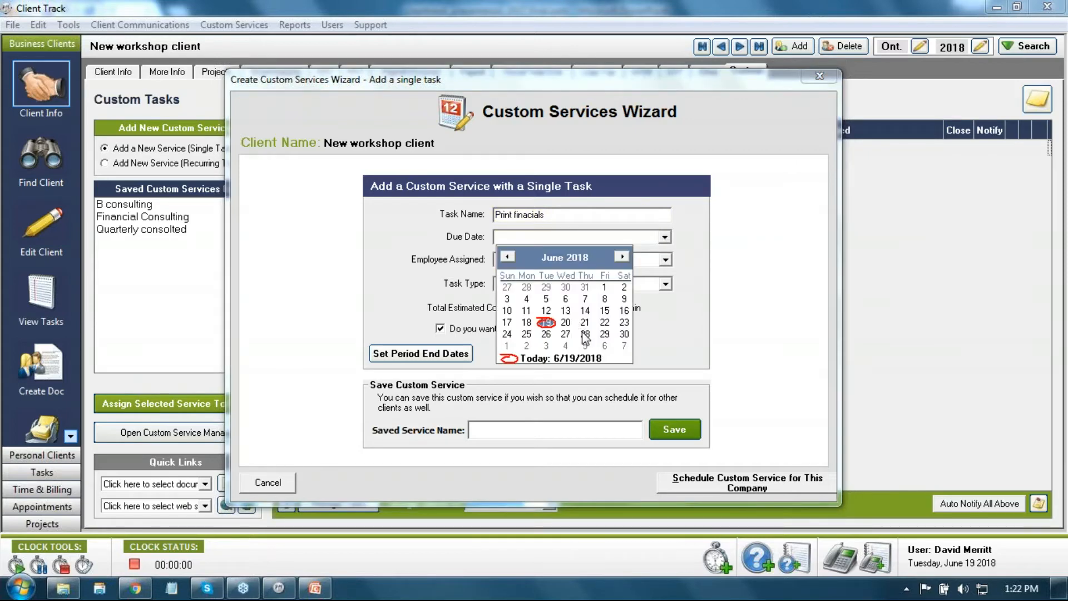
pyautogui.click(547, 335)
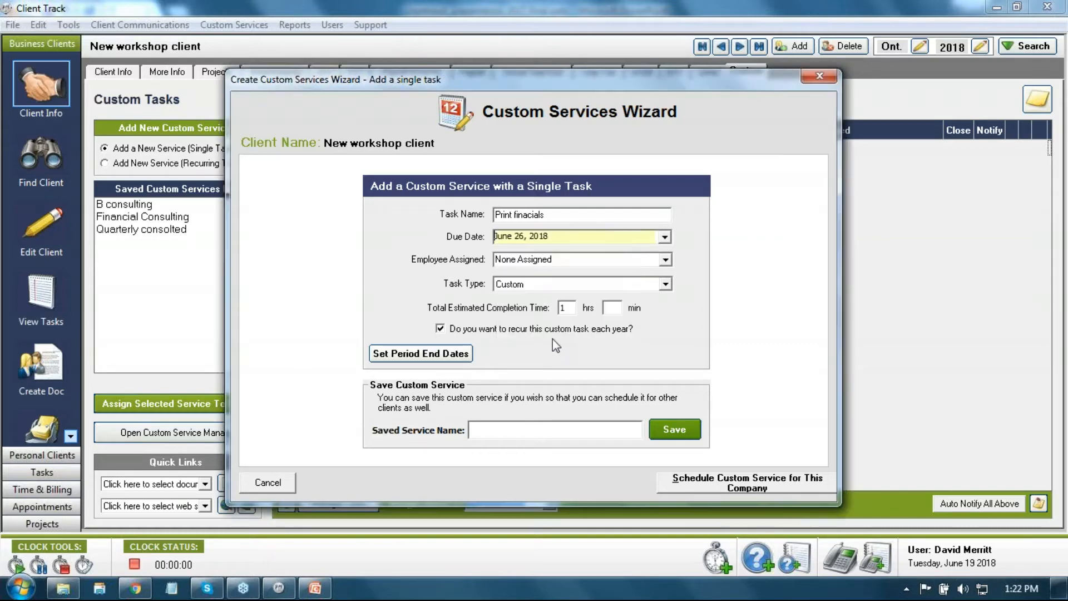
pyautogui.click(665, 261)
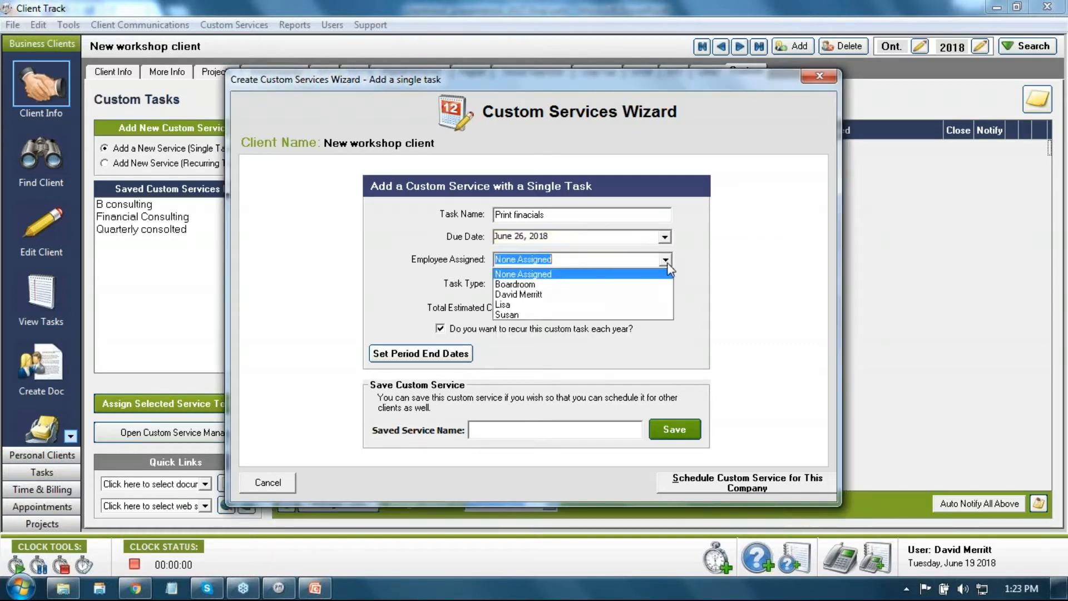
pyautogui.click(600, 294)
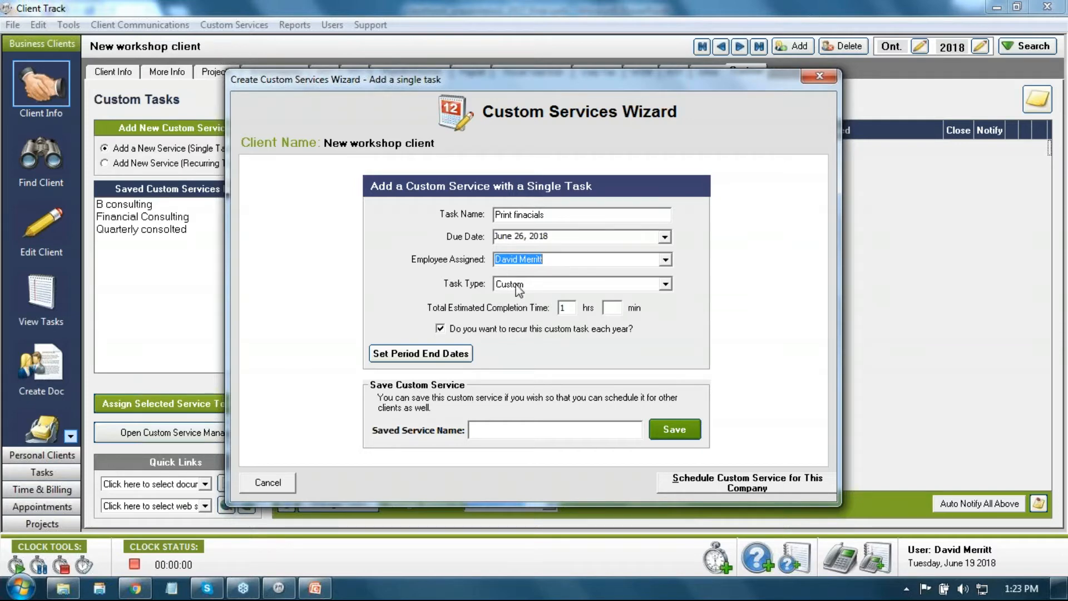
pyautogui.click(665, 284)
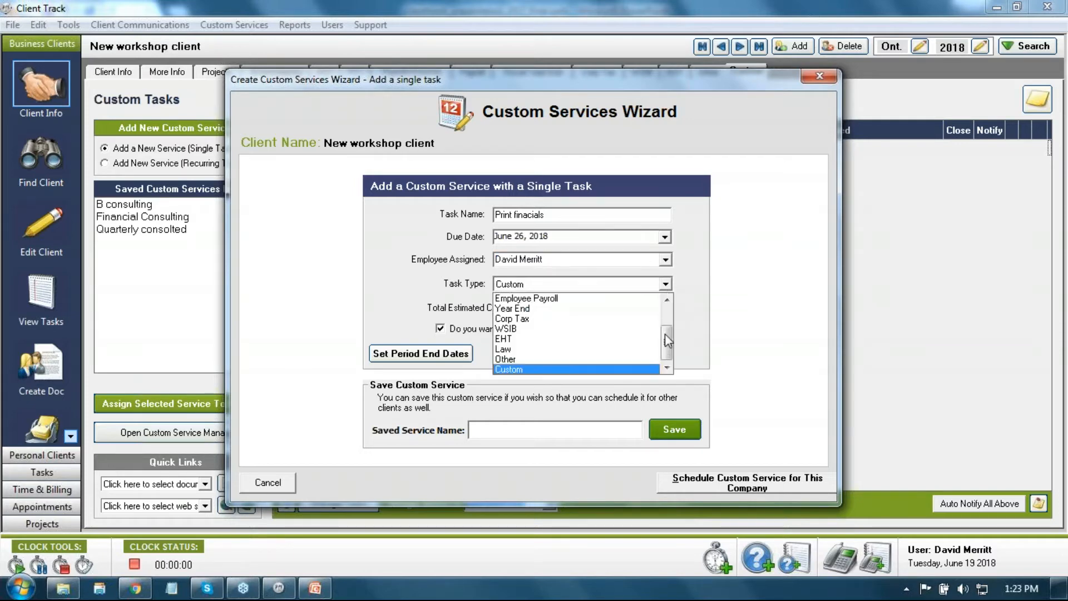
pyautogui.scroll(4, 665, 333)
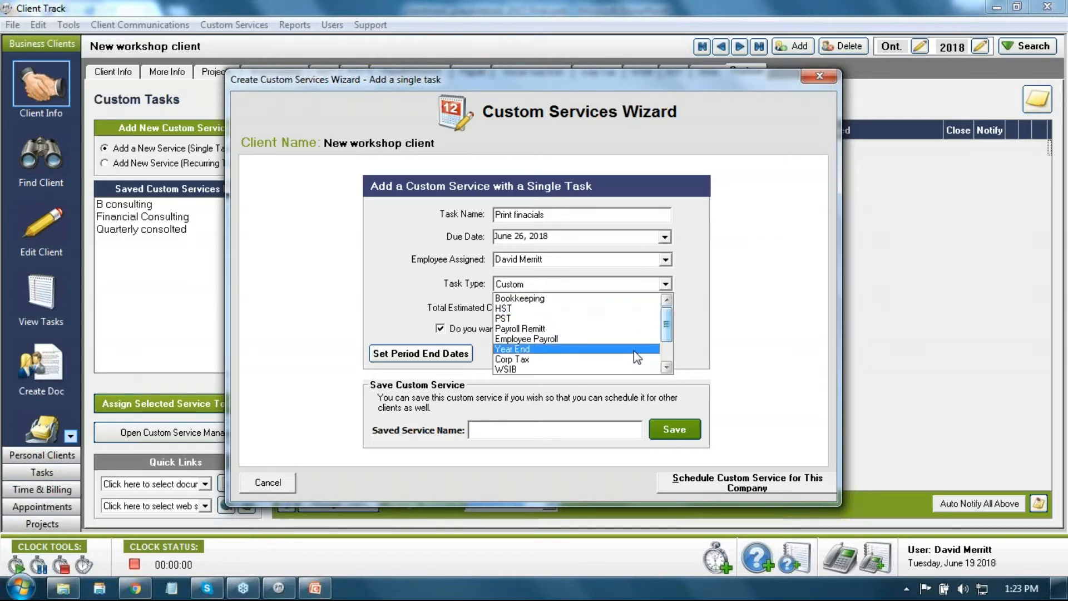
pyautogui.click(551, 309)
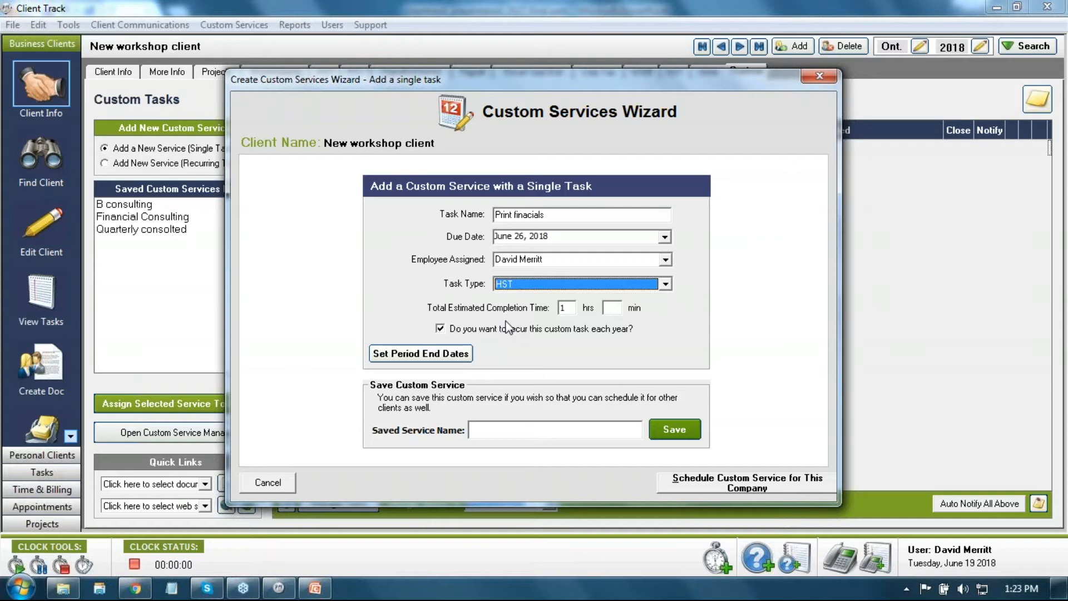
# Step: Change the task type back to Custom
pyautogui.click(665, 284)
pyautogui.scroll(1, 672, 325)
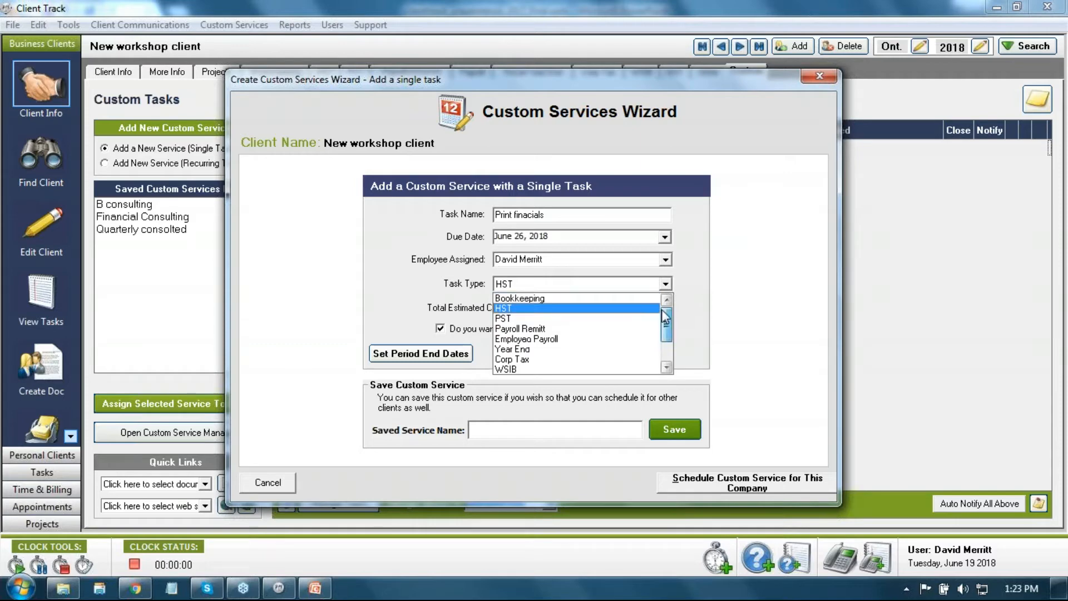
pyautogui.scroll(-2, 667, 344)
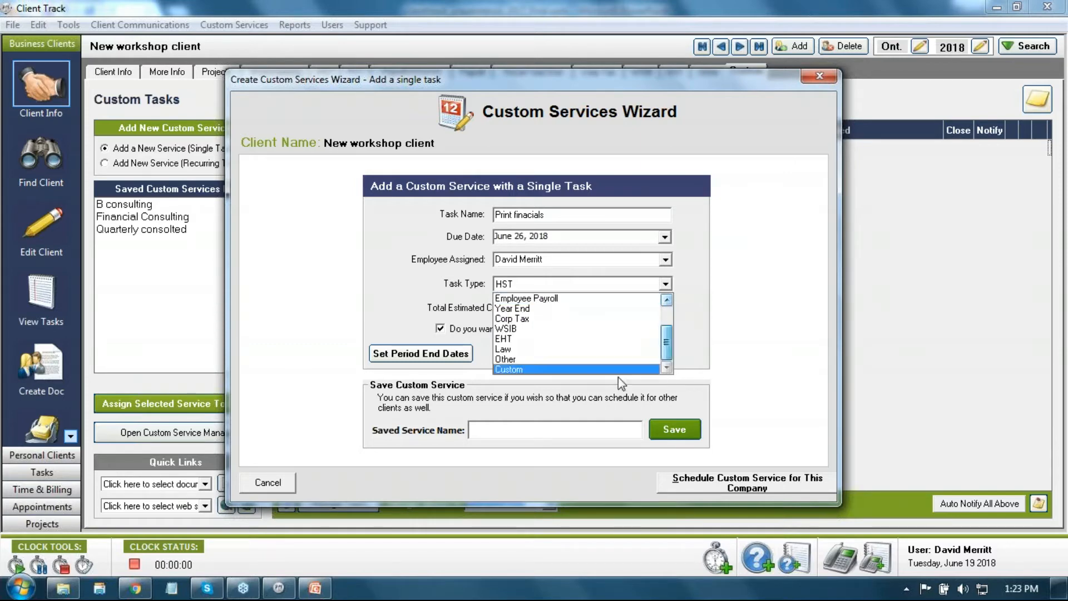
pyautogui.click(574, 370)
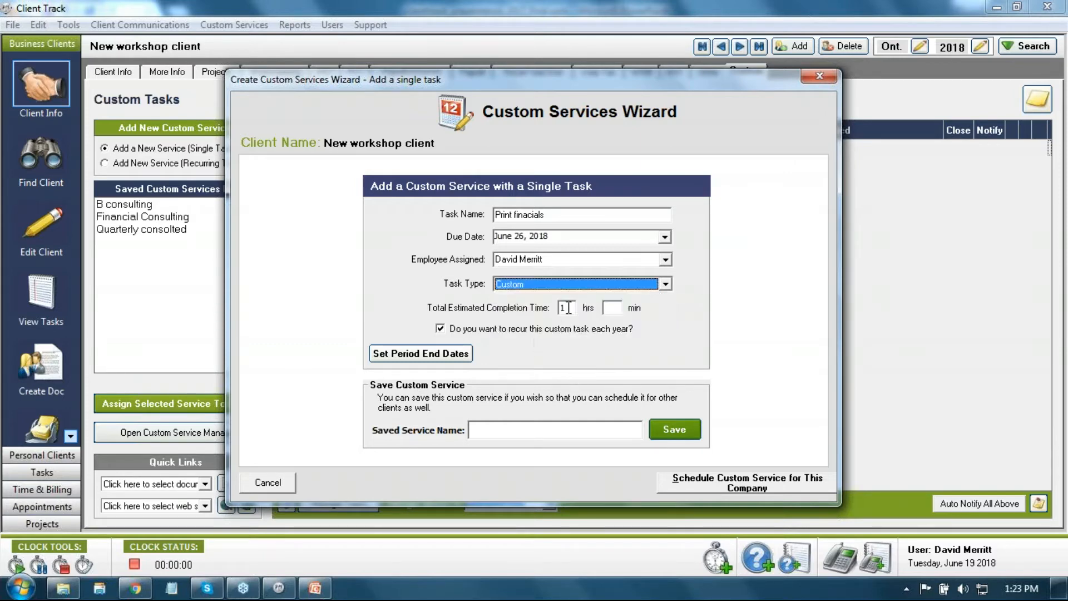
# Step: Set the estimate to 0 hours 30 minutes and stop the task recurring yearly
pyautogui.click(567, 308)
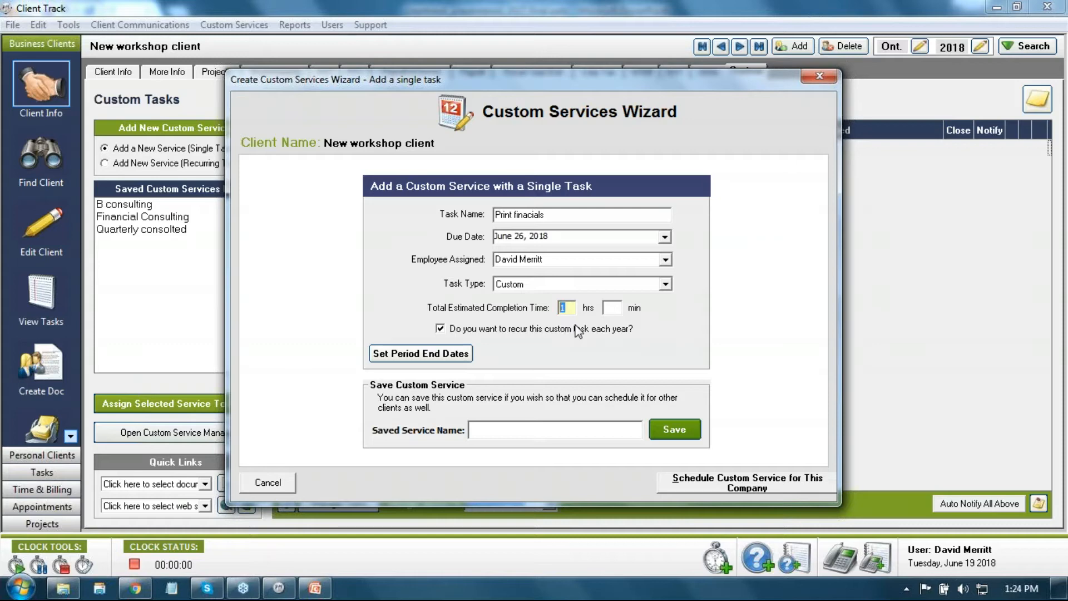
pyautogui.write('1')
pyautogui.doubleClick(565, 308)
pyautogui.press('BackSpace')
pyautogui.click(612, 313)
pyautogui.write('30')
pyautogui.click(439, 329)
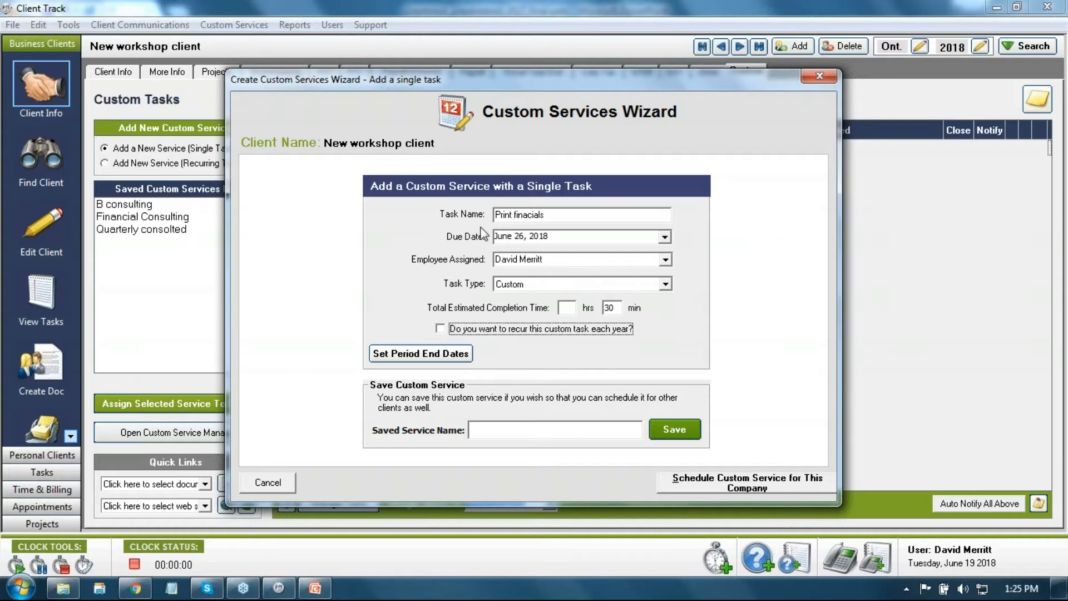
pyautogui.click(545, 216)
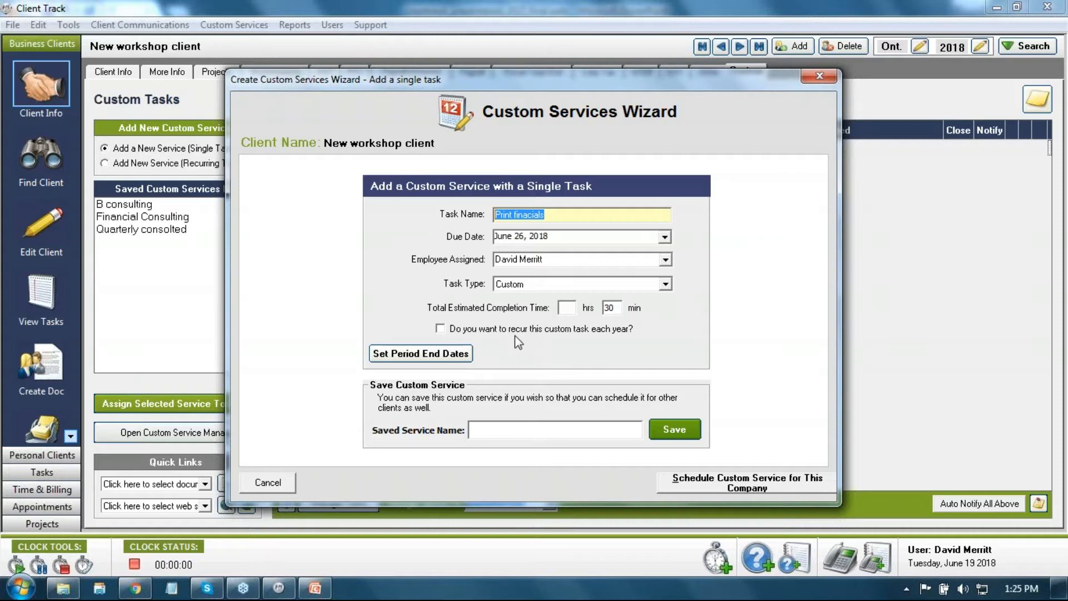
# Step: Schedule Print finacials so it appears on the Custom Tasks page, due Jun 26, 2018
pyautogui.click(692, 488)
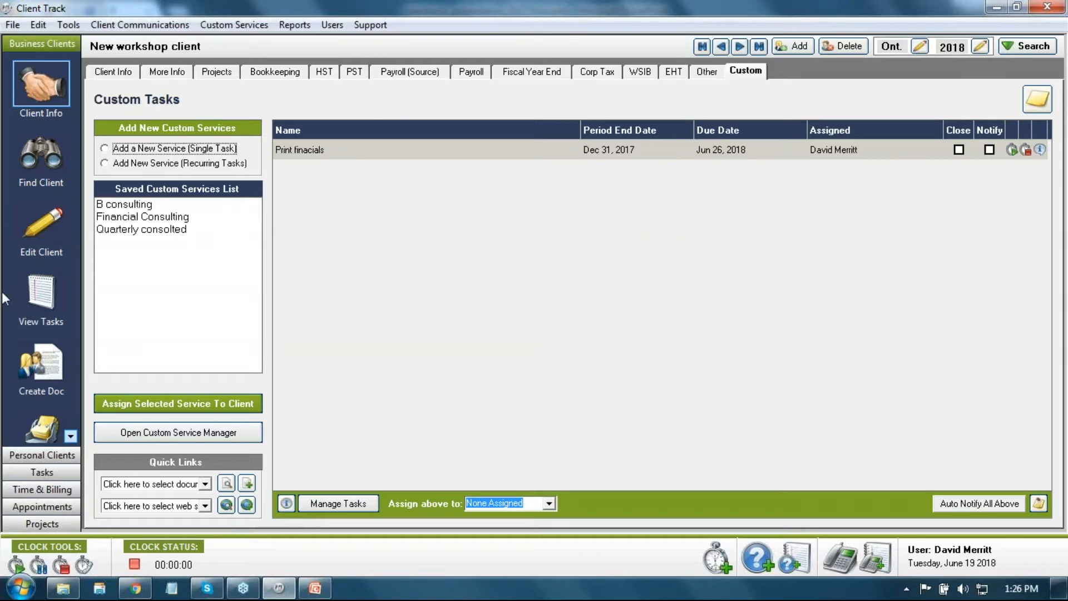
pyautogui.moveTo(117, 167)
pyautogui.moveTo(113, 148)
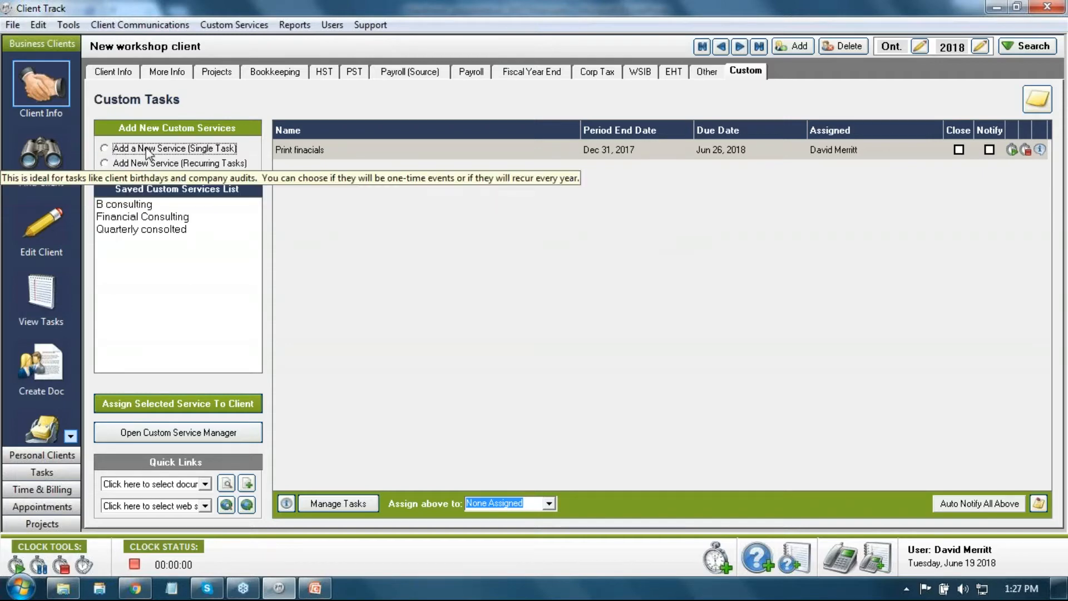
# Step: Add a recurring-task service named 'P&L Consulting' and keep its service type Custom
pyautogui.click(111, 165)
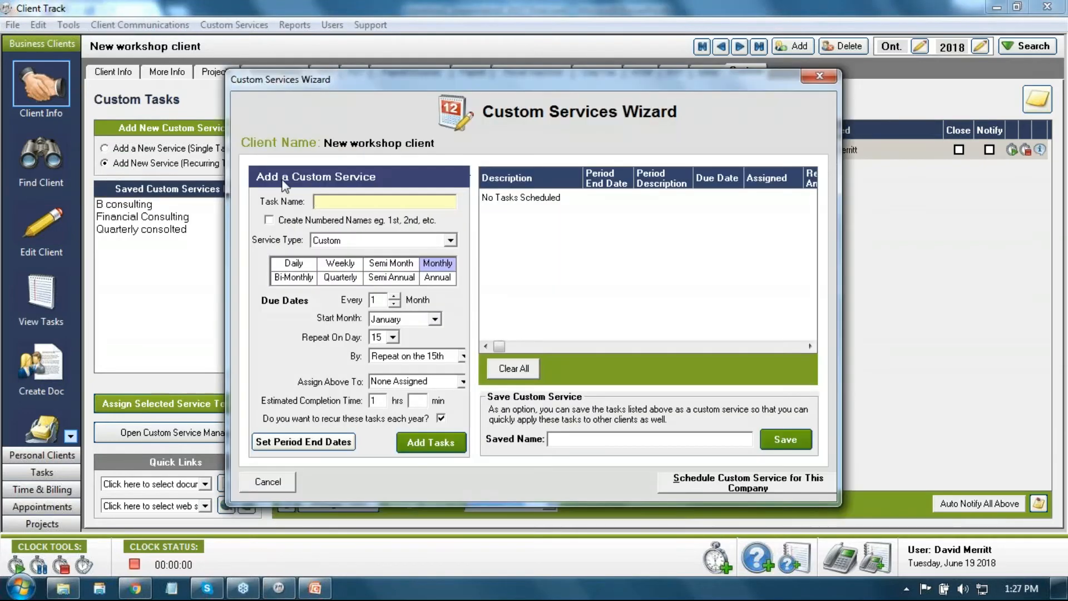
pyautogui.moveTo(408, 84); pyautogui.dragTo(422, 91)
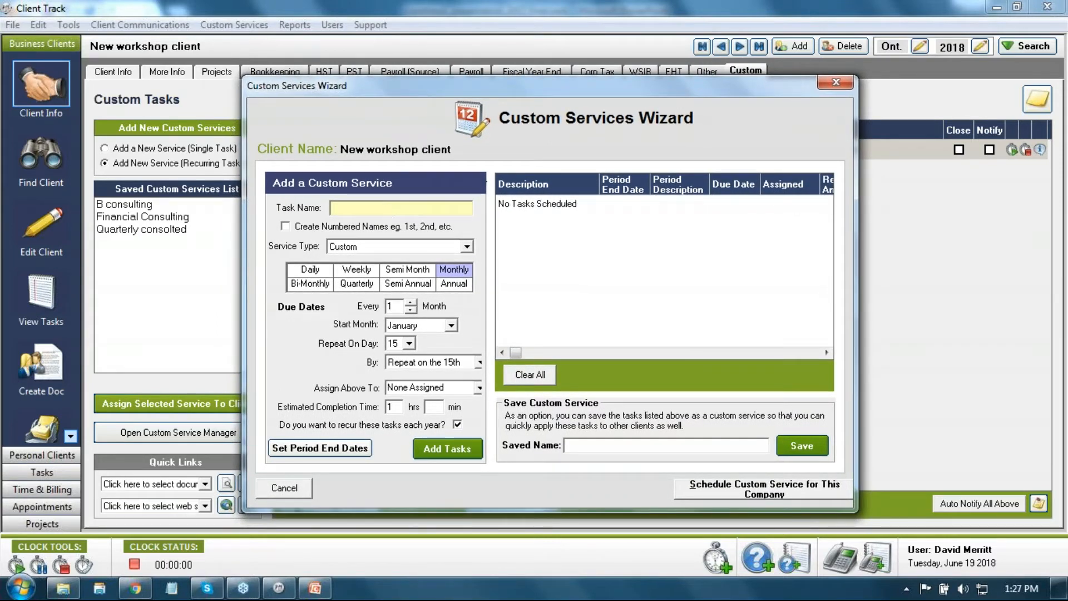
pyautogui.click(389, 211)
pyautogui.write('P&L Consulting')
pyautogui.click(467, 247)
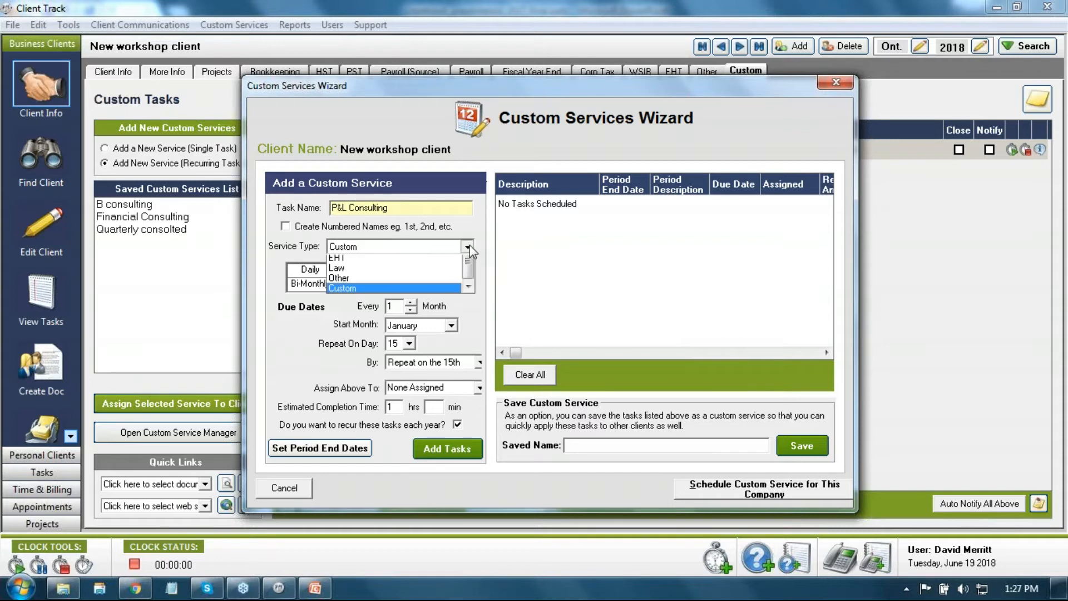
pyautogui.scroll(2, 465, 296)
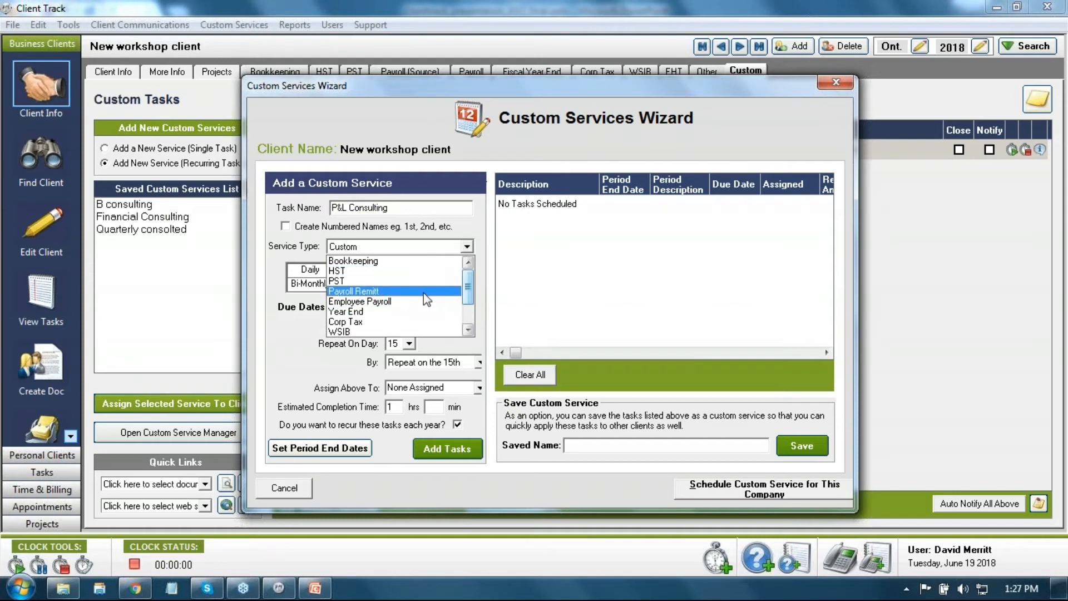
pyautogui.scroll(-2, 465, 279)
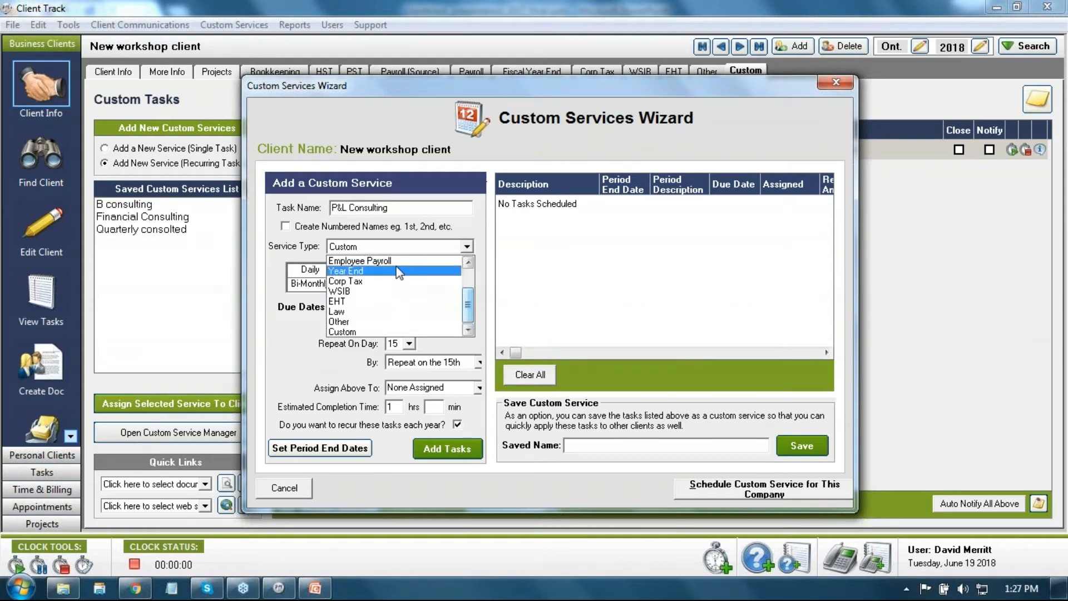
pyautogui.click(363, 331)
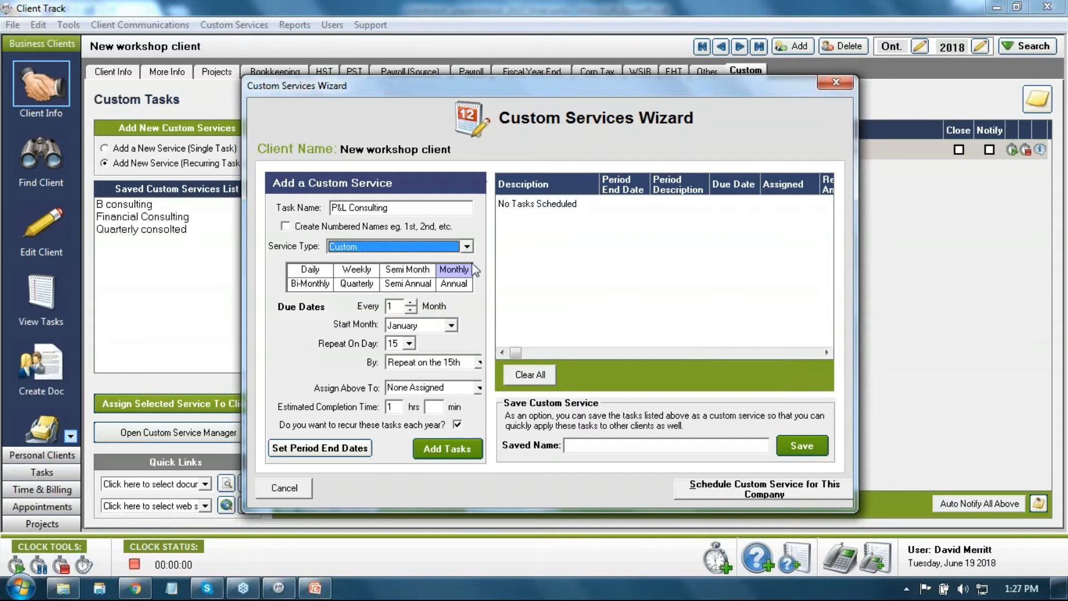
# Step: Set the frequency to Monthly with January as the start month
pyautogui.click(358, 283)
pyautogui.click(358, 272)
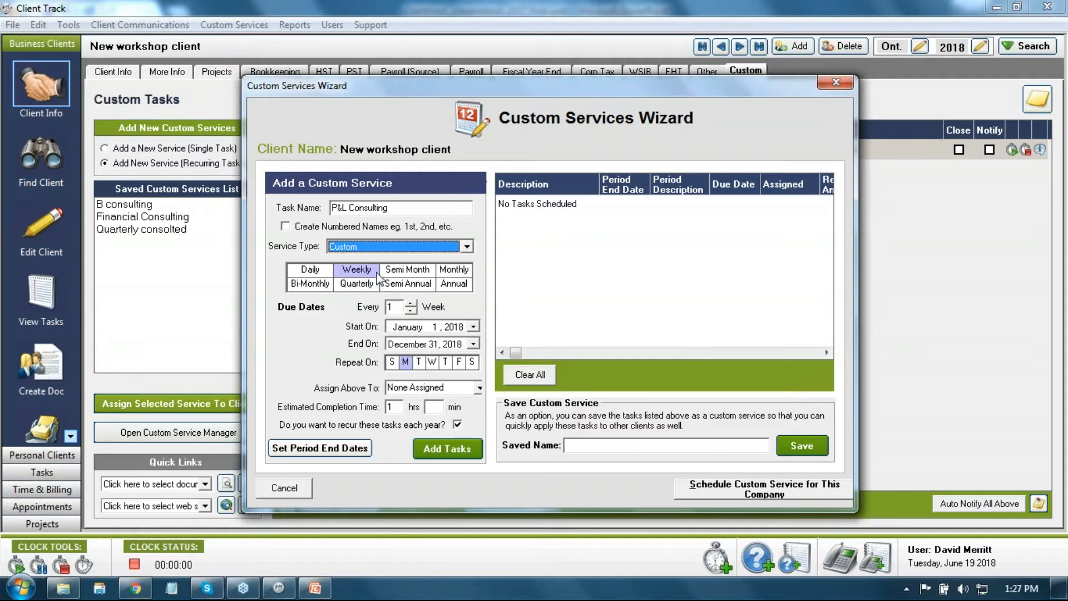
pyautogui.click(454, 271)
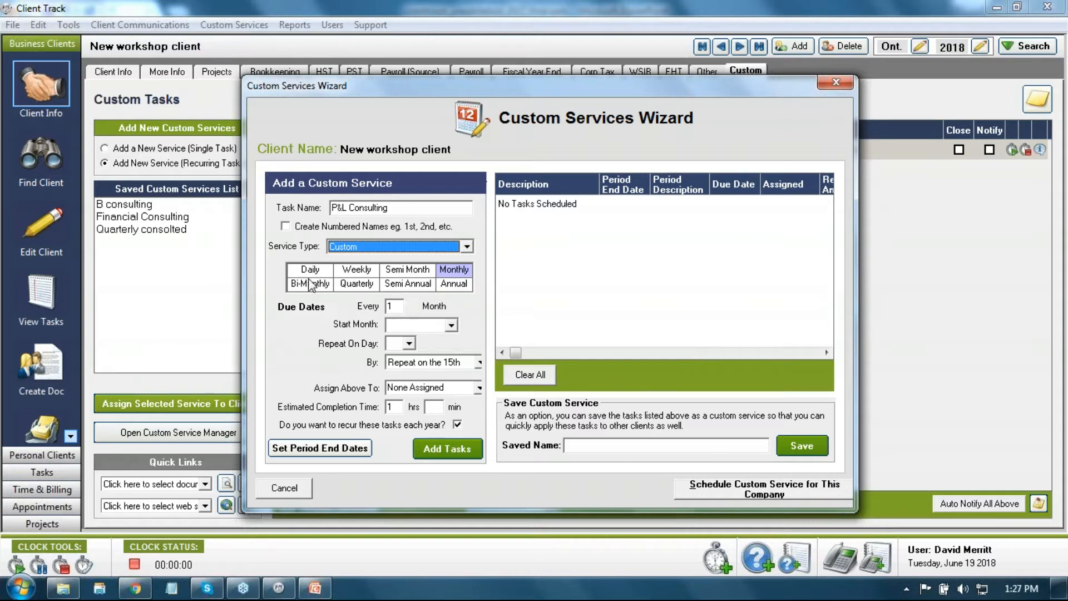
pyautogui.click(411, 302)
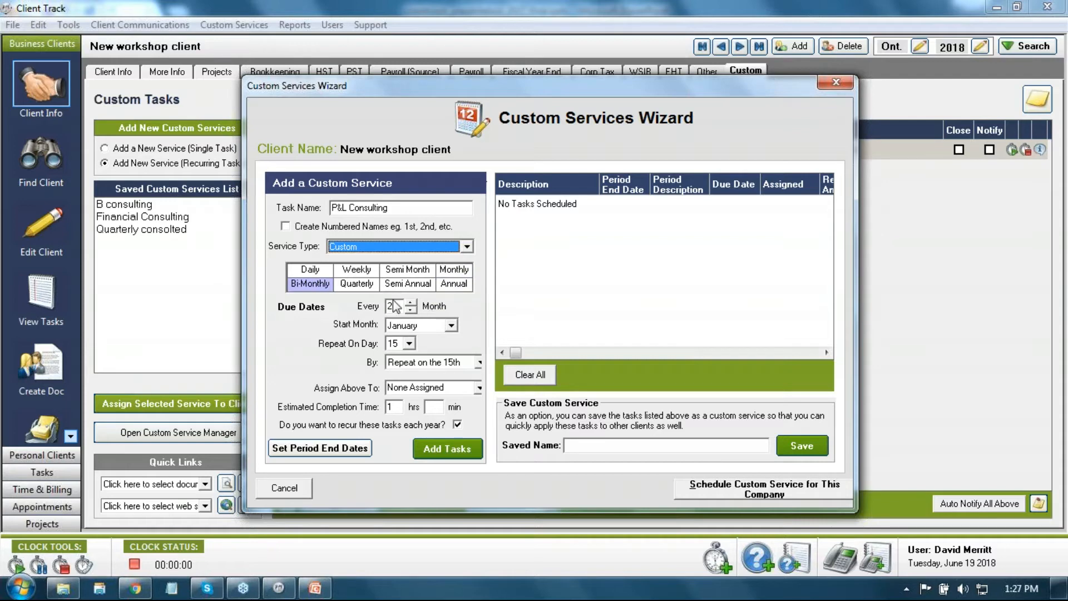
pyautogui.click(454, 270)
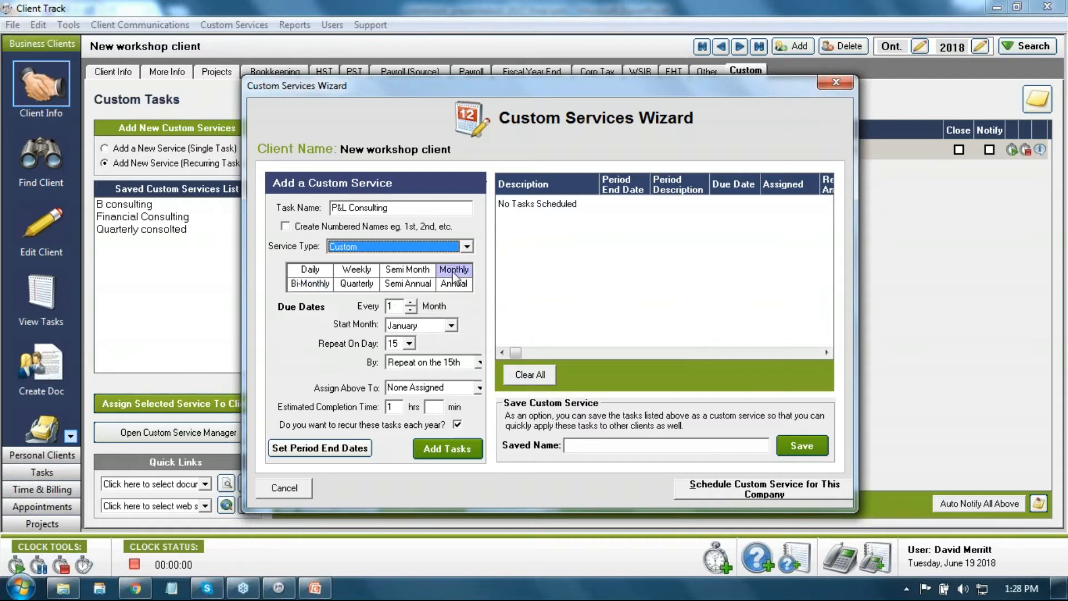
pyautogui.click(455, 326)
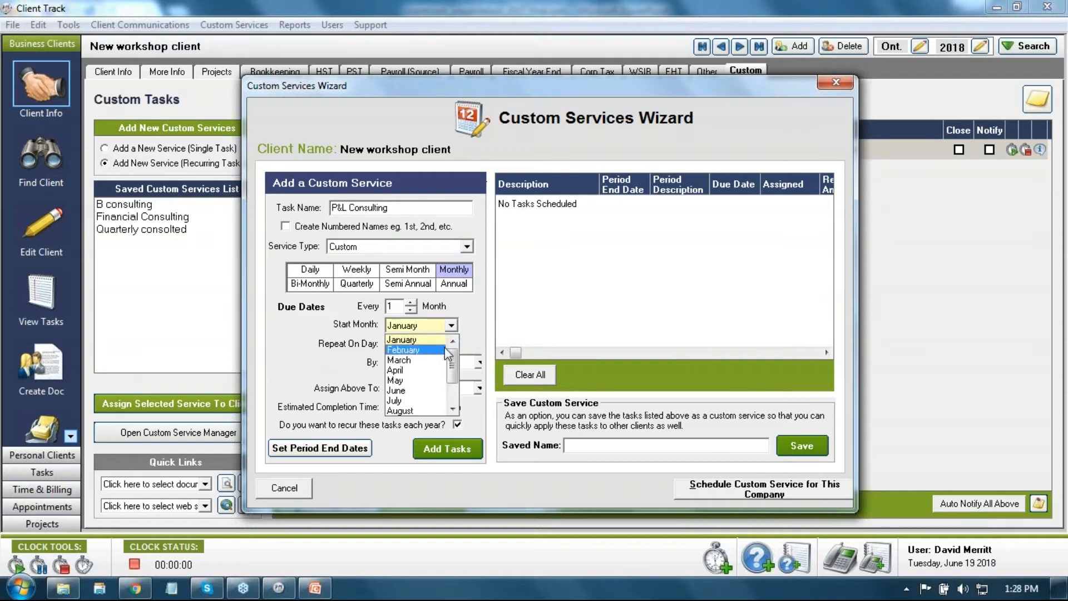
pyautogui.click(421, 339)
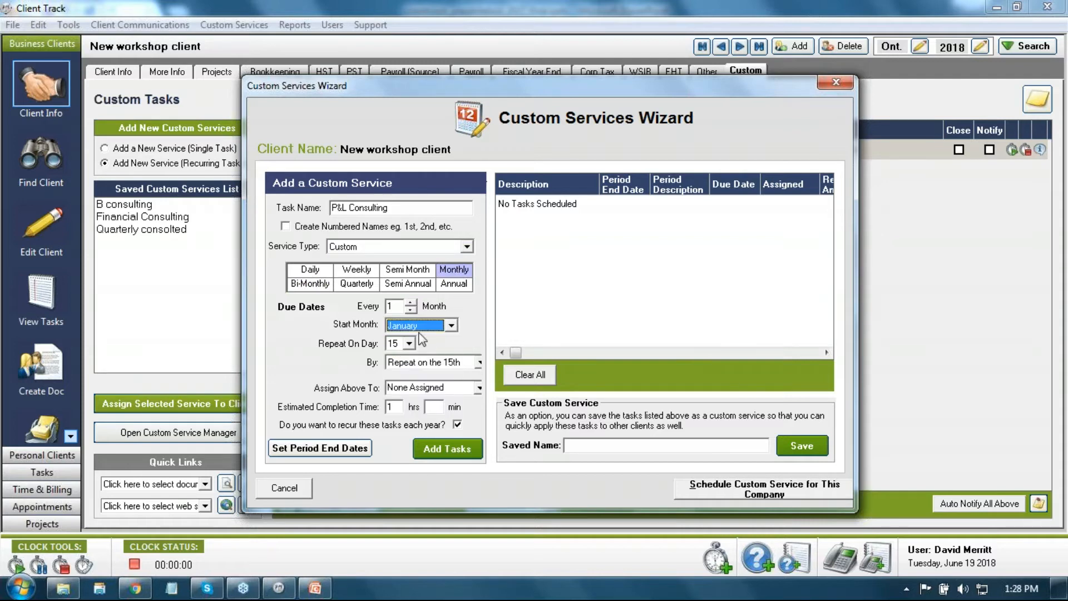
pyautogui.click(451, 327)
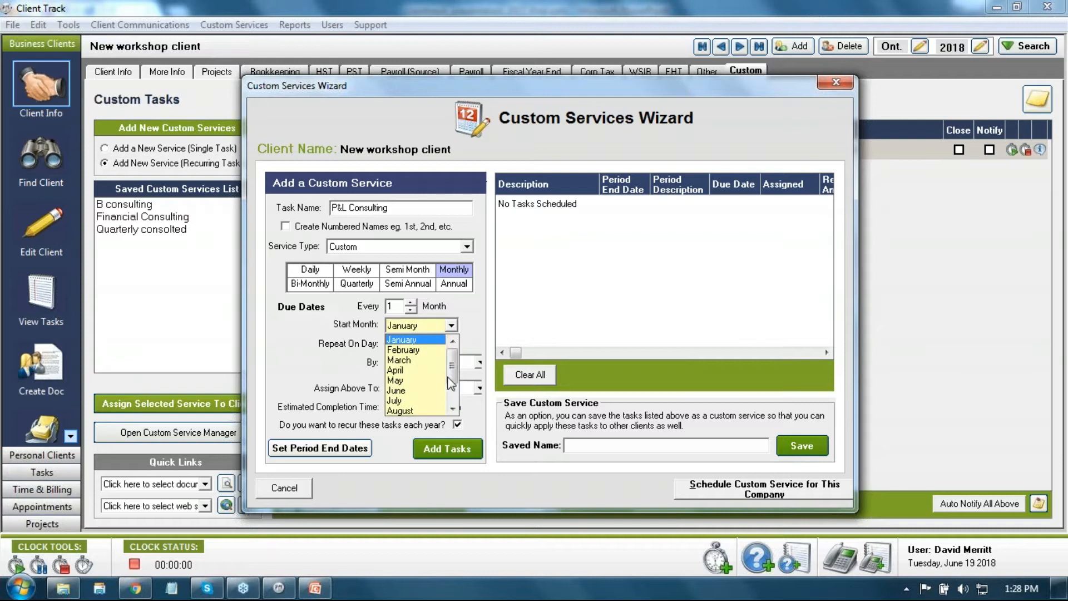
pyautogui.click(415, 391)
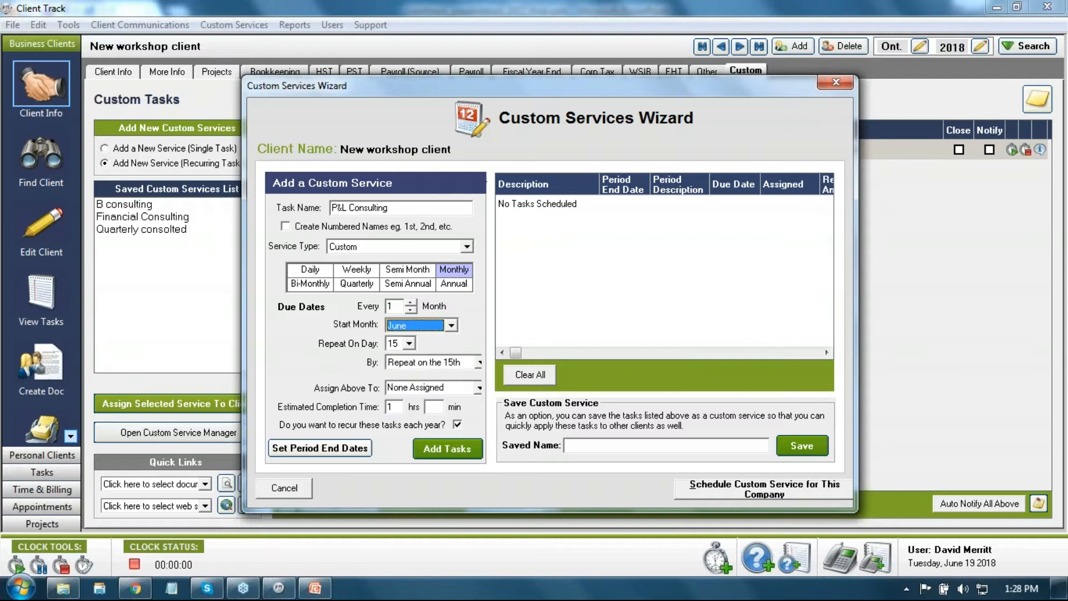
pyautogui.click(451, 327)
pyautogui.moveTo(453, 376); pyautogui.dragTo(464, 346)
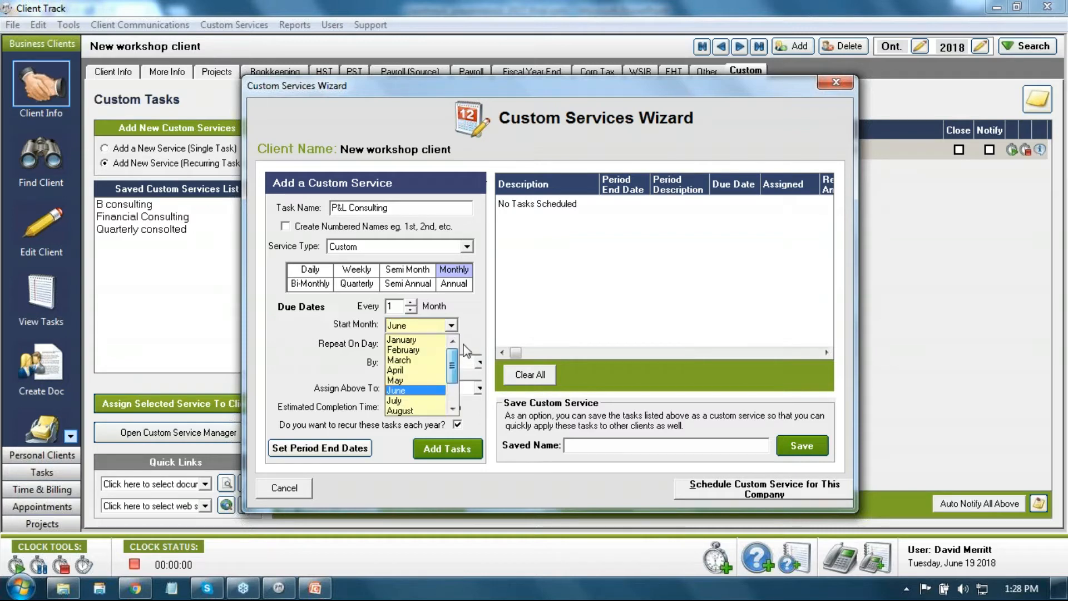
pyautogui.click(433, 340)
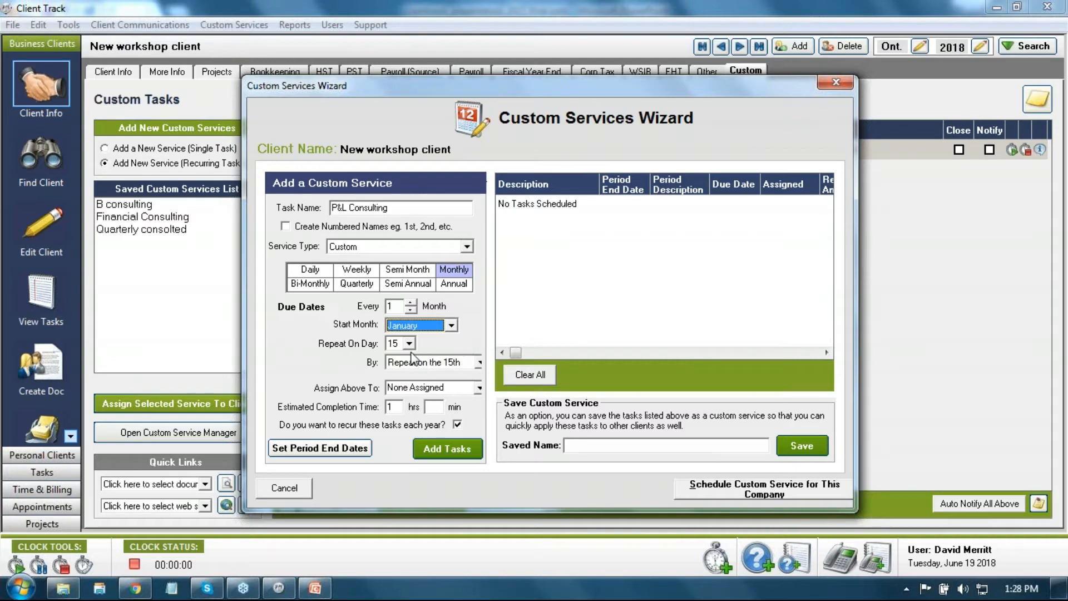
# Step: Repeat on day 20, assign the staff member, and enter 30 minutes
pyautogui.click(410, 344)
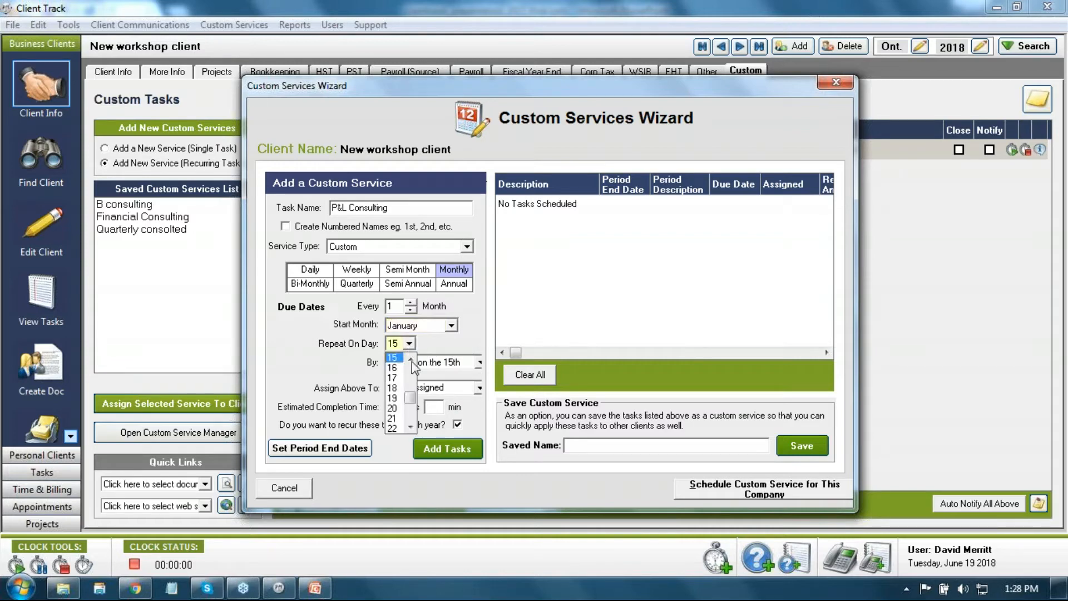
pyautogui.click(394, 411)
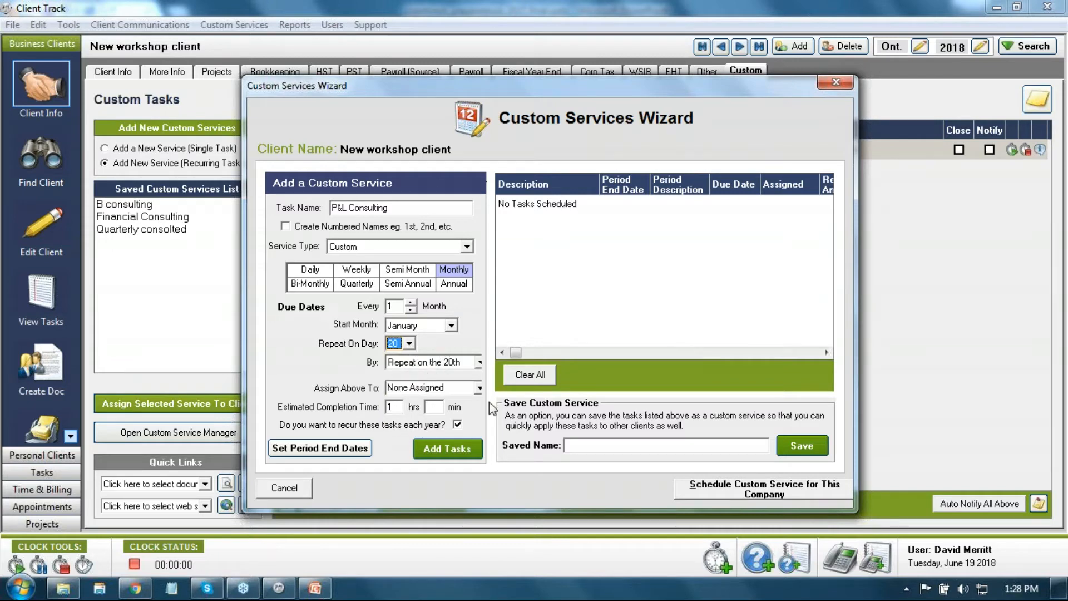
pyautogui.click(479, 388)
pyautogui.click(427, 430)
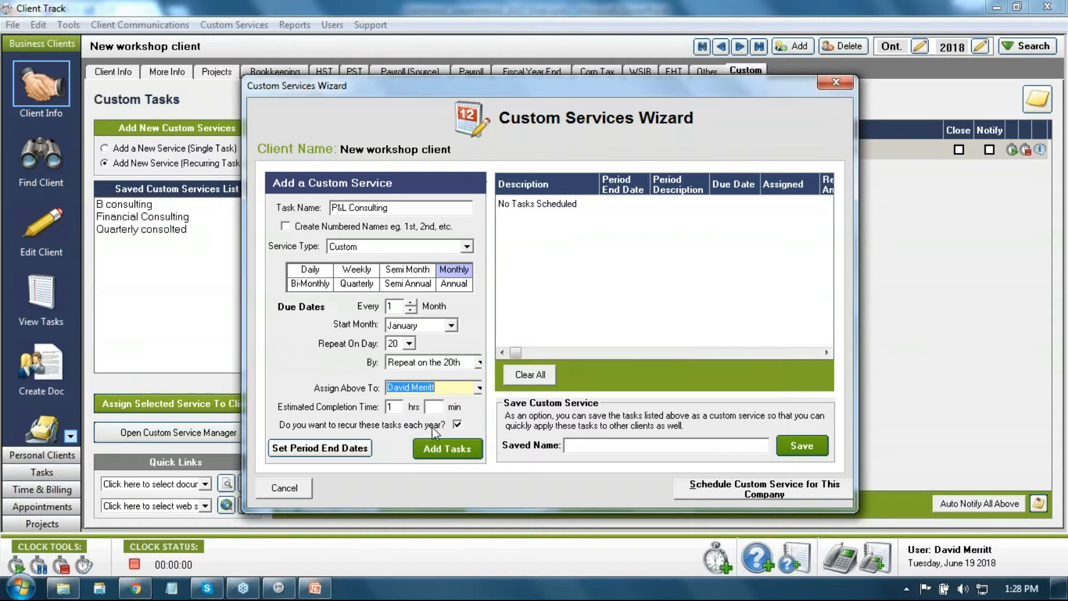
pyautogui.click(437, 407)
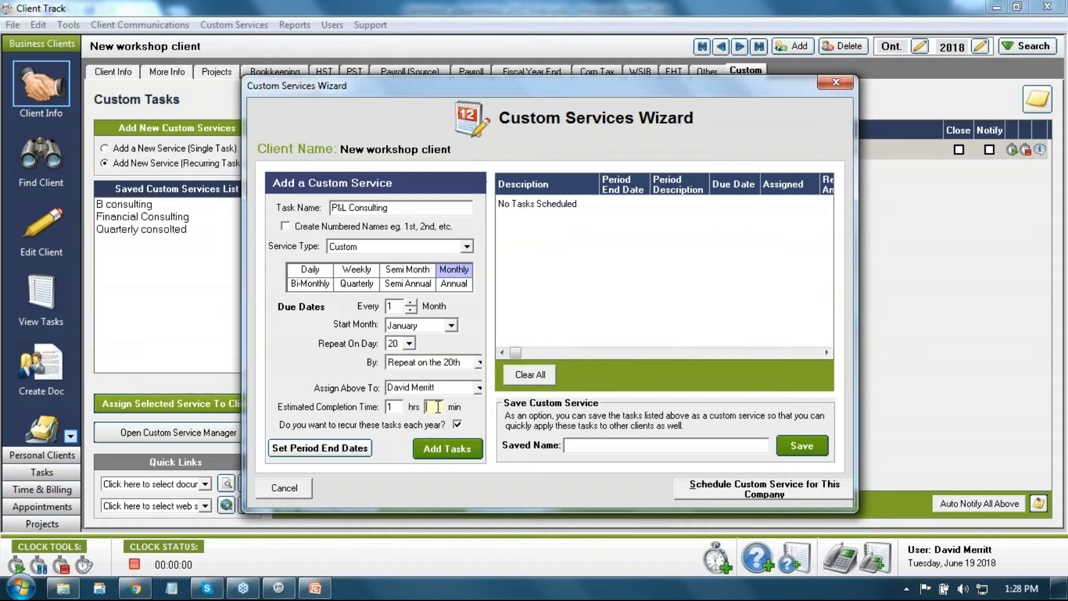
pyautogui.write('30')
# Step: Generate the monthly P&L Consulting tasks and save them under the saved name 'P&L Consulting'
pyautogui.click(449, 457)
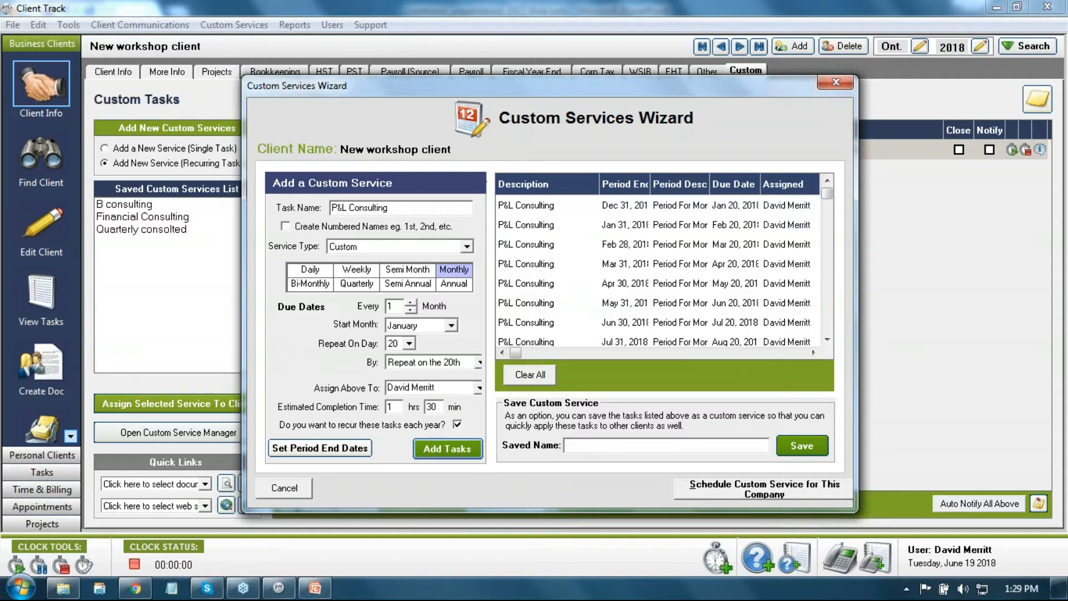
pyautogui.moveTo(404, 209); pyautogui.dragTo(282, 210)
pyautogui.hotkey('ctrl', 'c')
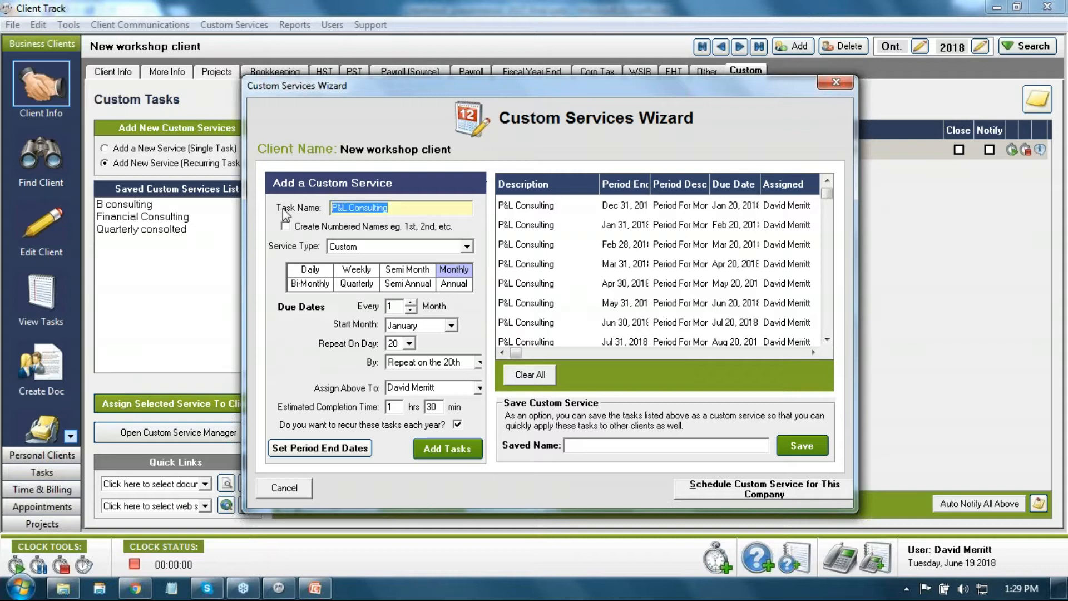
pyautogui.click(578, 448)
pyautogui.hotkey('ctrl', 'v')
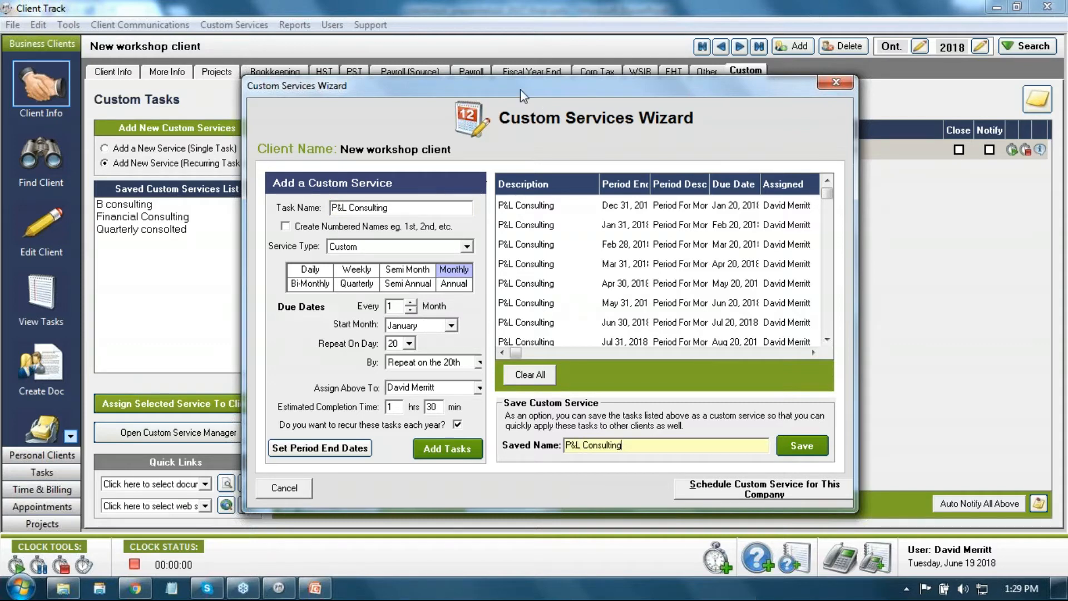
pyautogui.moveTo(520, 89); pyautogui.dragTo(572, 69)
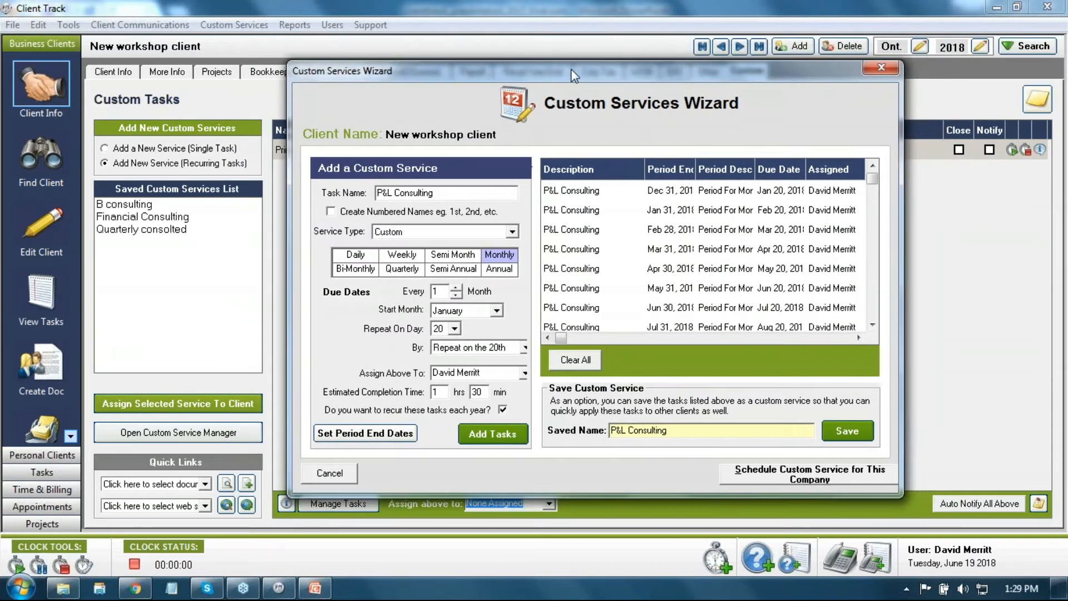
pyautogui.moveTo(441, 193); pyautogui.dragTo(358, 203)
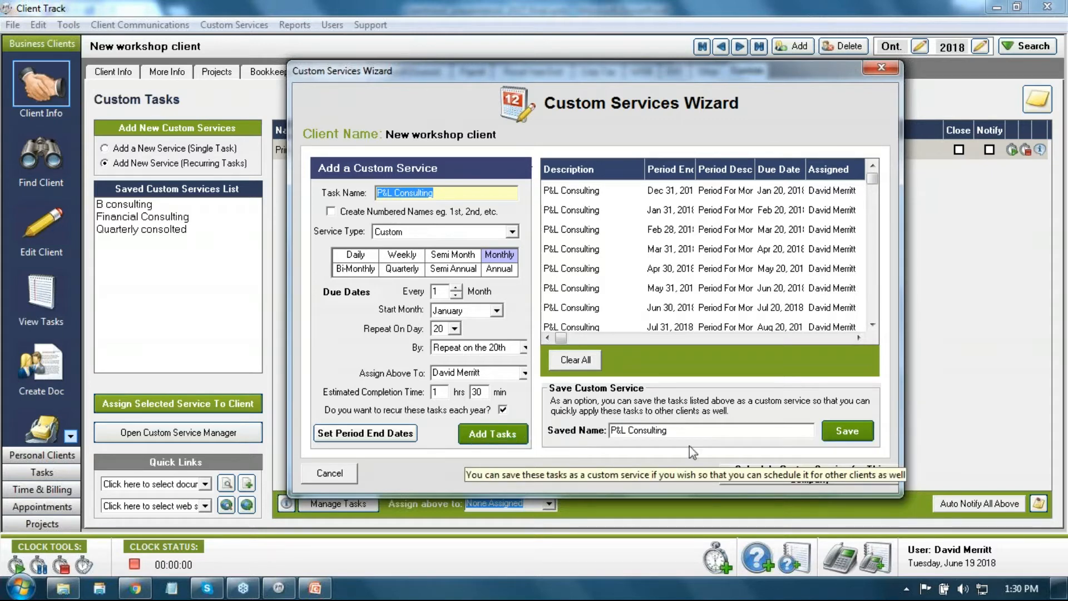
pyautogui.click(834, 436)
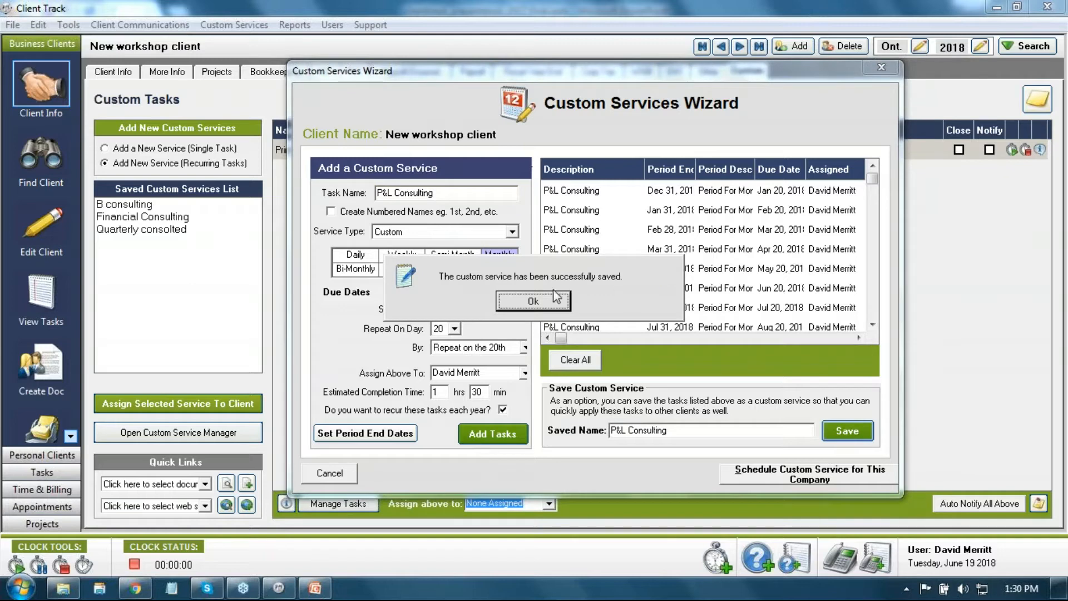
pyautogui.click(533, 301)
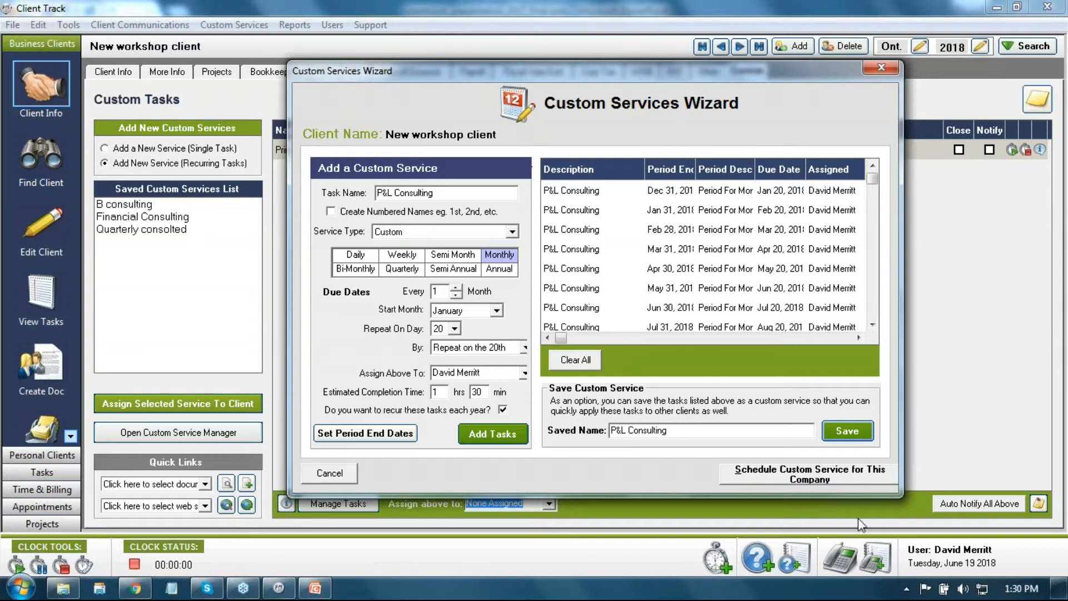
# Step: Schedule the twelve P&L Consulting tasks for the client and clear the Apr 30 close mark
pyautogui.click(803, 470)
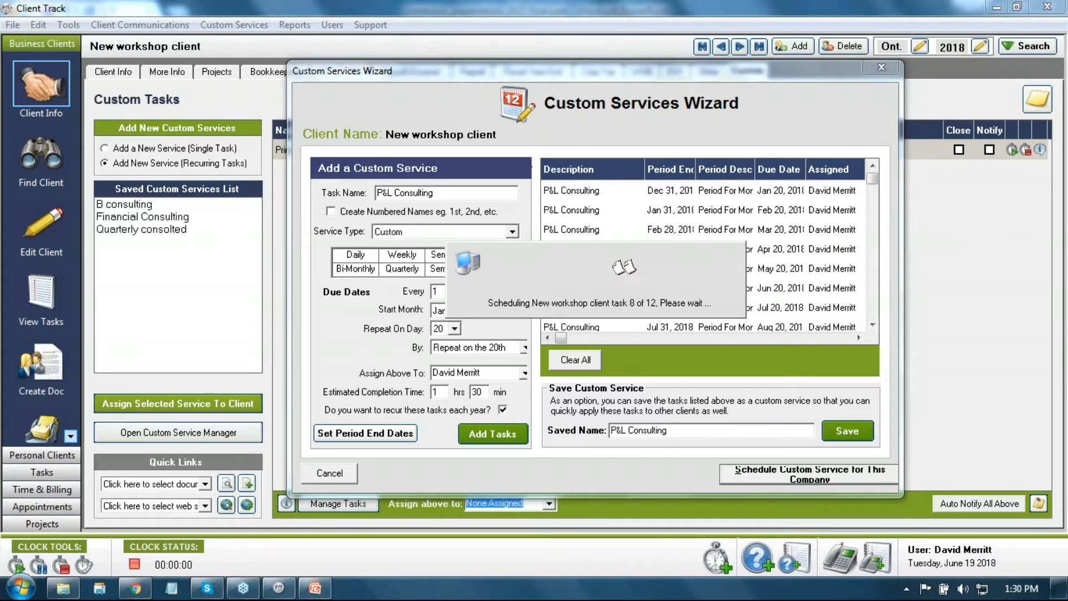
pyautogui.click(578, 295)
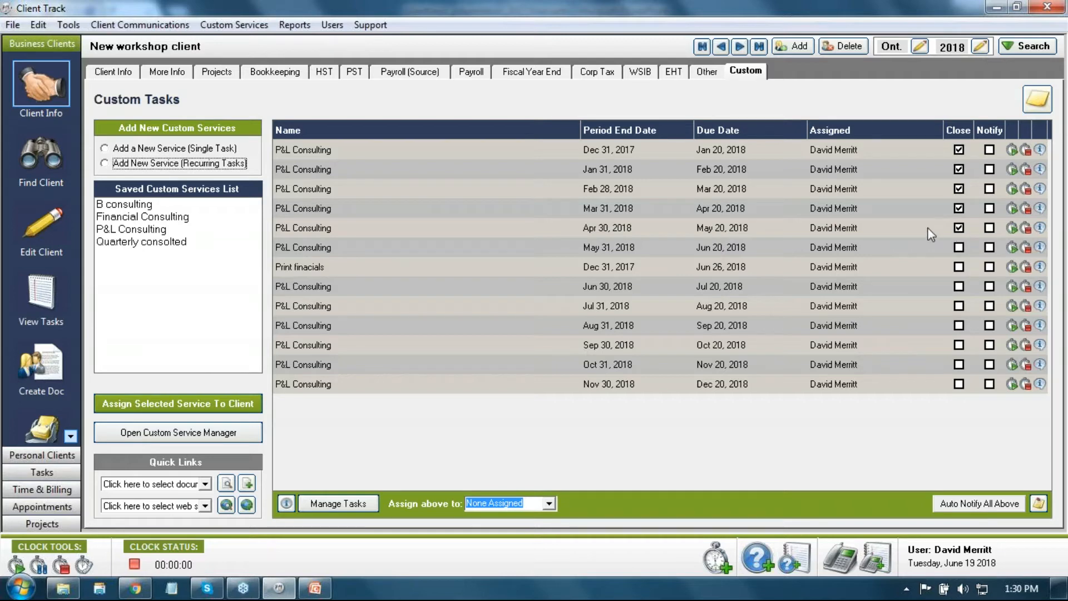
pyautogui.click(960, 228)
pyautogui.click(509, 298)
pyautogui.click(509, 298)
pyautogui.click(267, 72)
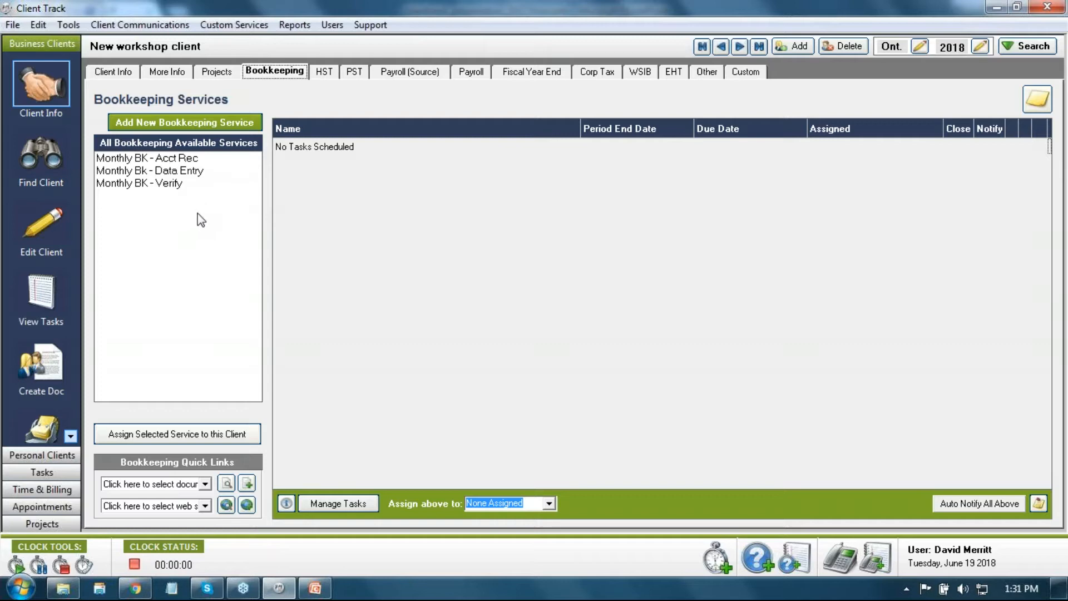
# Step: Delete the Monthly BK - Acct Rec, Monthly Bk - Data Entry and Monthly BK - Verify services
pyautogui.click(153, 158)
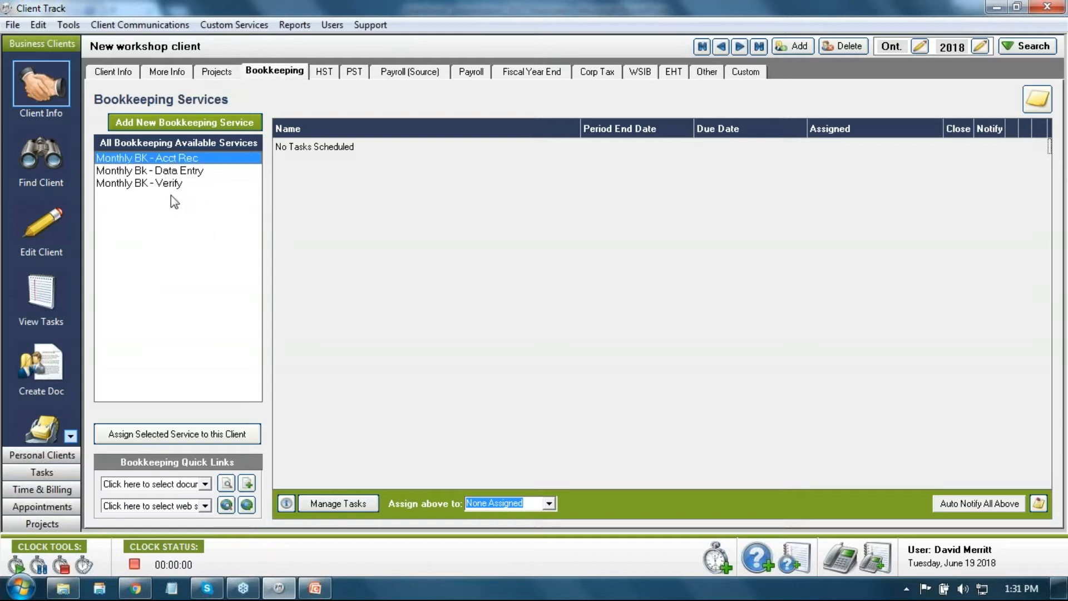
pyautogui.click(215, 28)
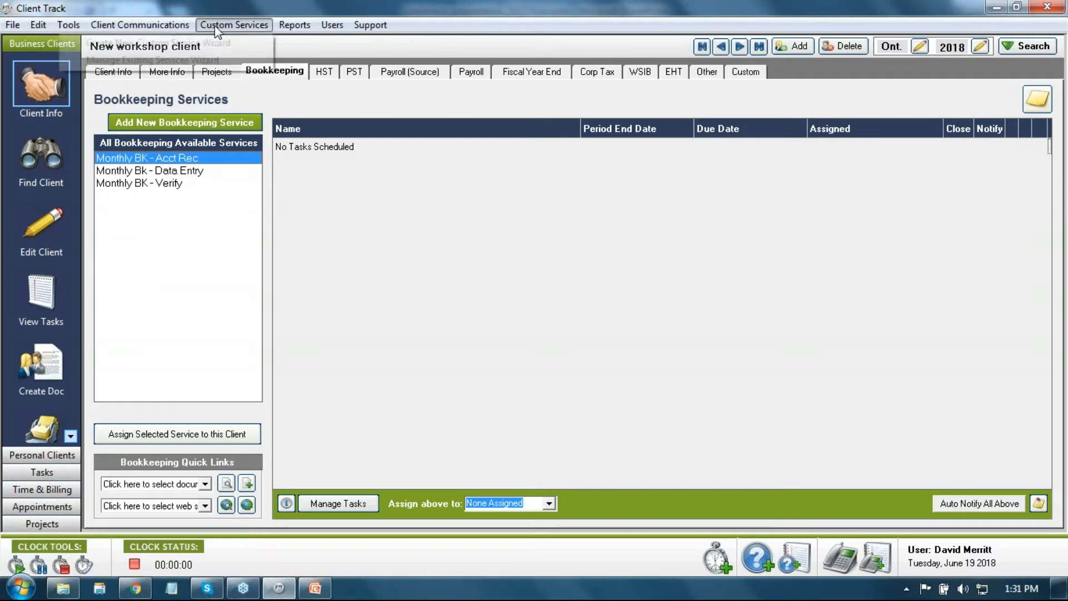
pyautogui.click(205, 60)
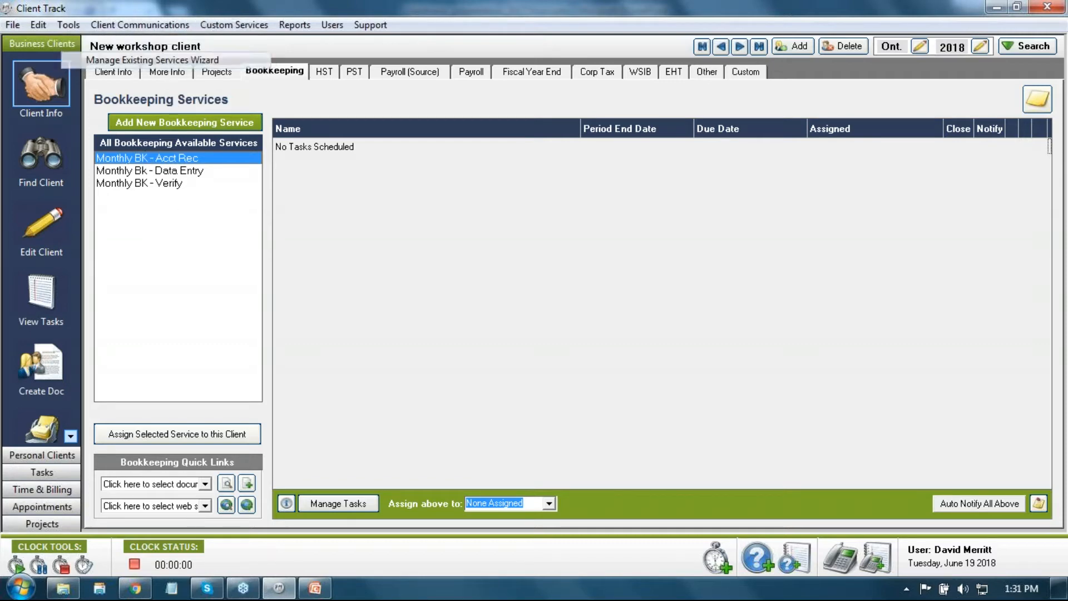
pyautogui.click(298, 192)
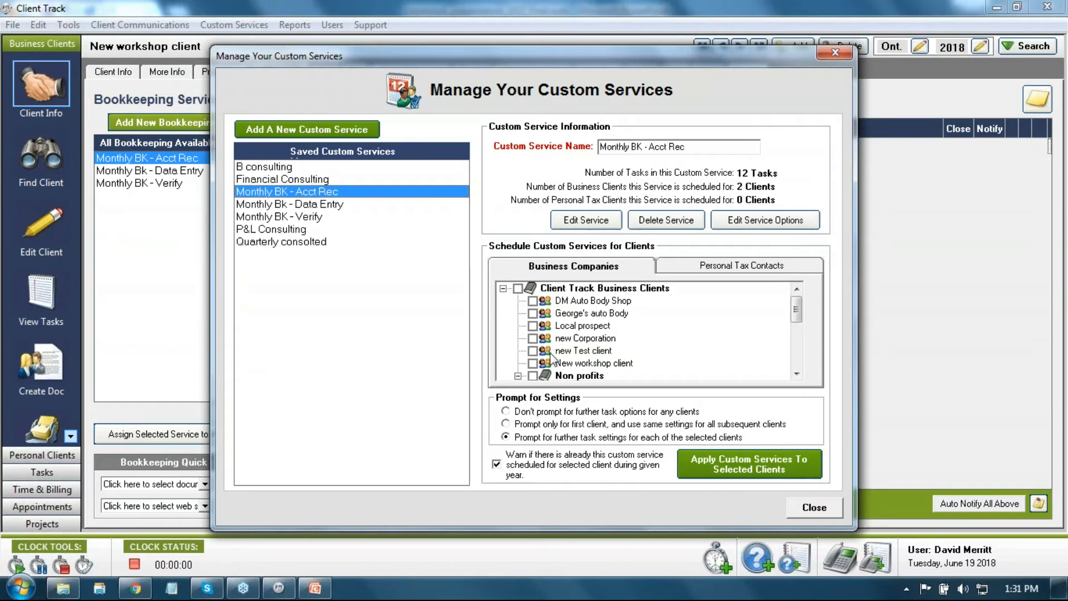
pyautogui.click(651, 221)
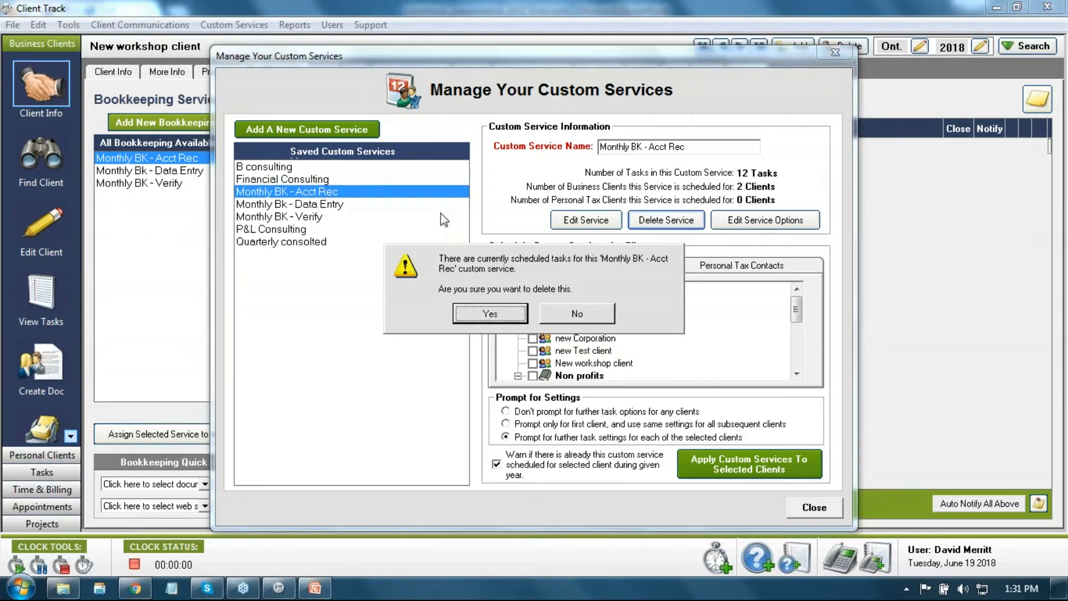
pyautogui.click(484, 310)
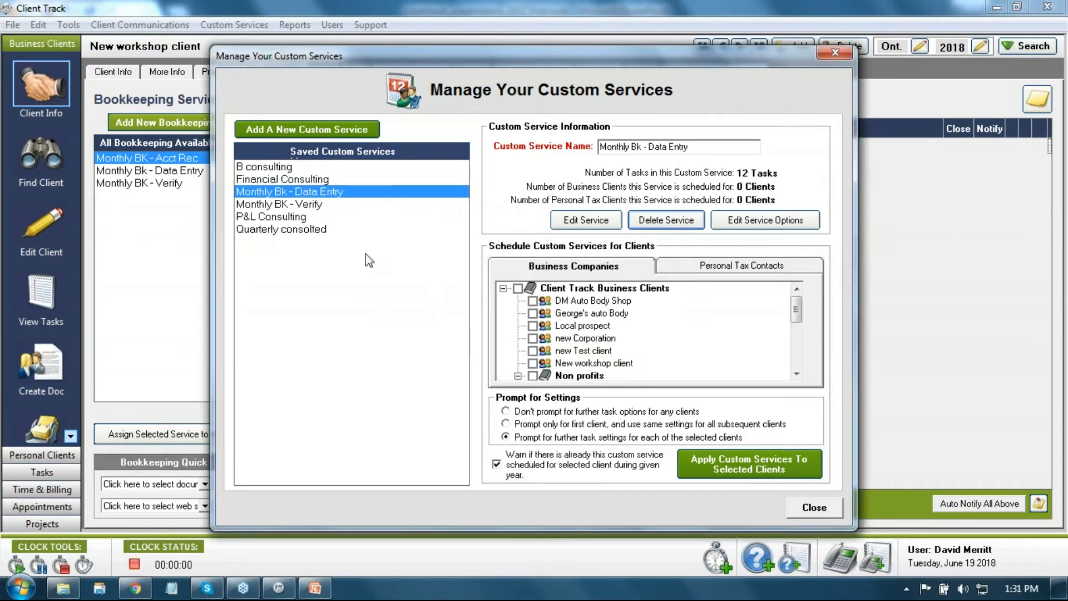
pyautogui.click(666, 224)
pyautogui.click(491, 304)
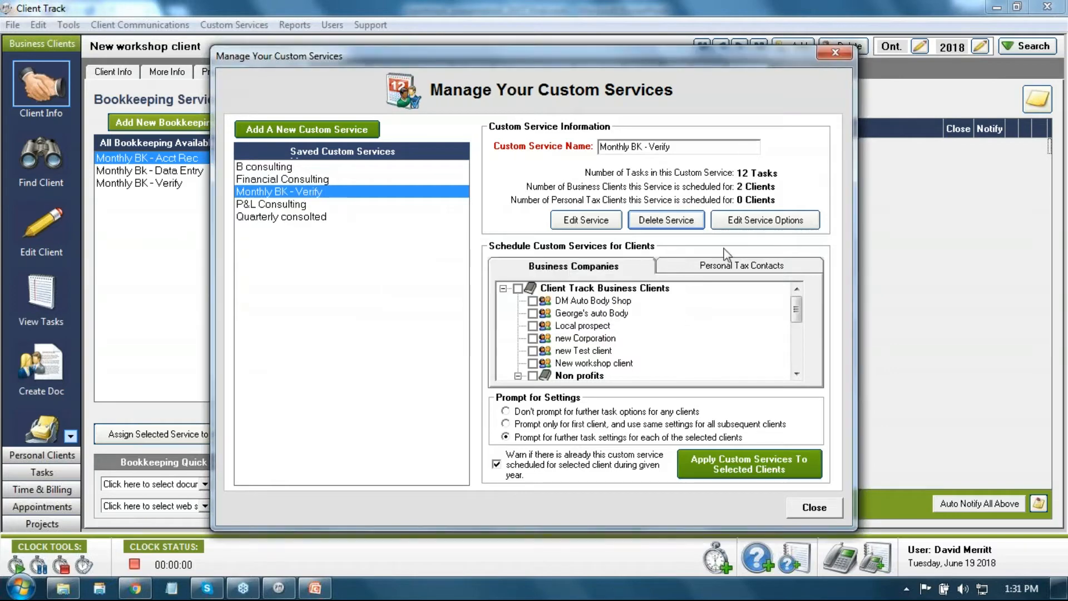
pyautogui.click(666, 221)
pyautogui.click(490, 313)
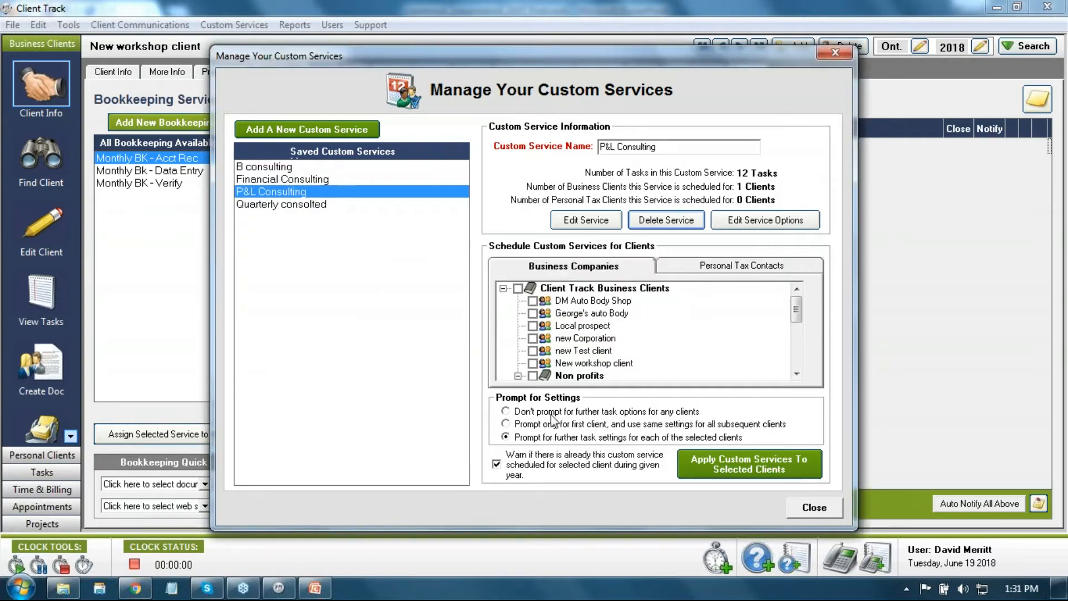
pyautogui.click(813, 507)
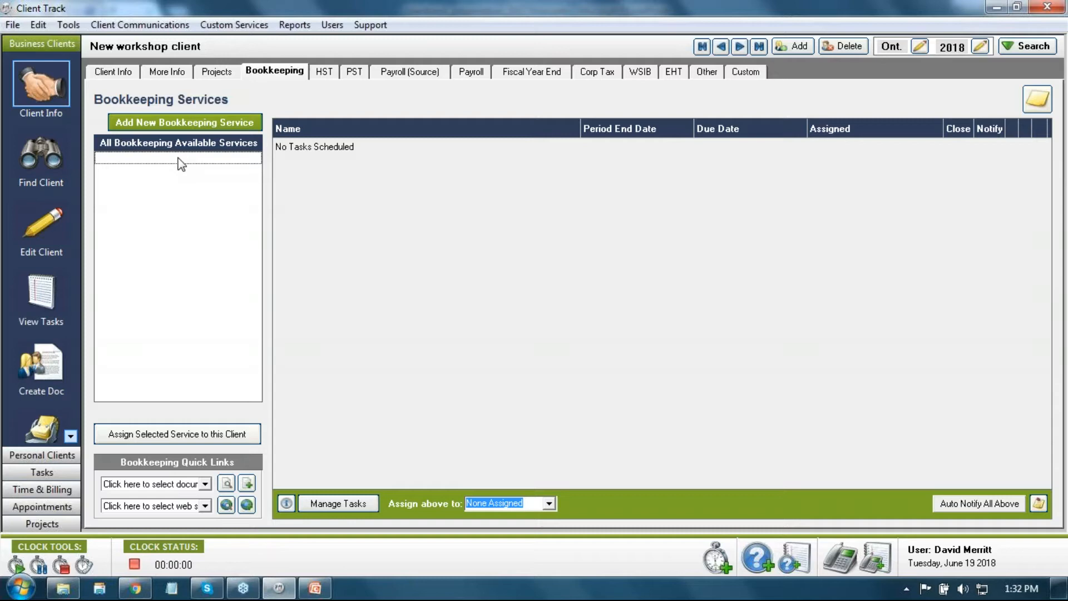
# Step: Create an annual 'Annuaql bookkeeping' task and save it as a custom service of that name
pyautogui.click(163, 123)
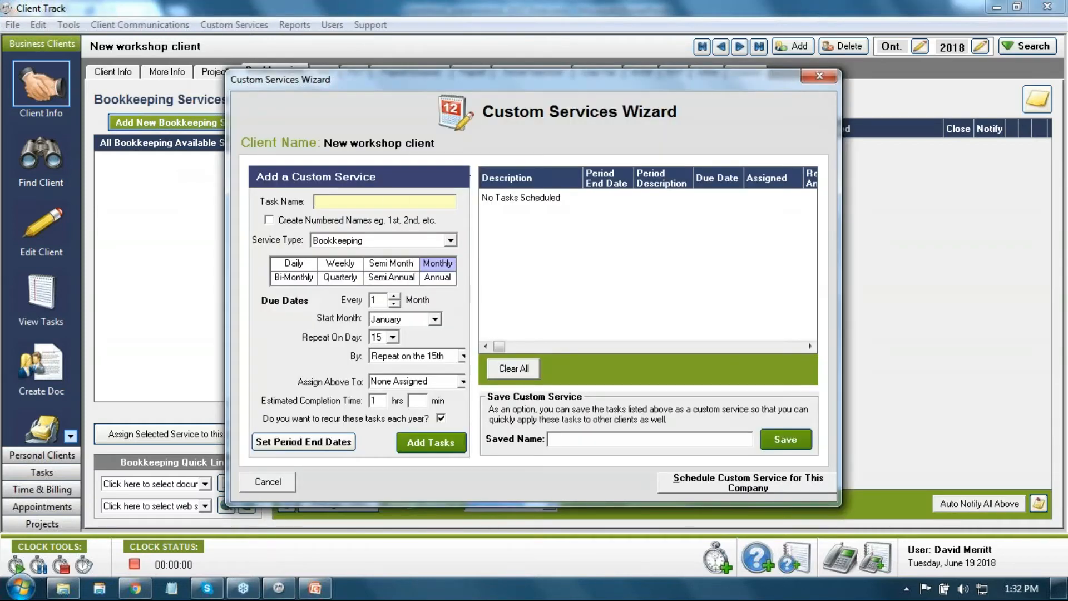
pyautogui.write('Annuaql bookkeeping')
pyautogui.click(436, 279)
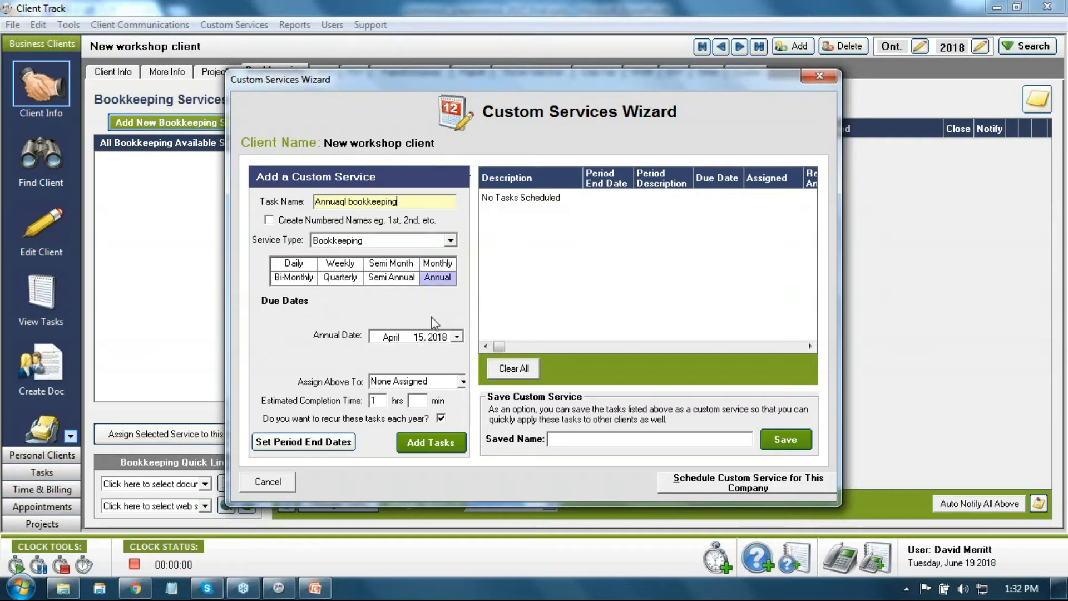
pyautogui.click(431, 444)
pyautogui.moveTo(401, 200); pyautogui.dragTo(289, 202)
pyautogui.hotkey('ctrl', 'c')
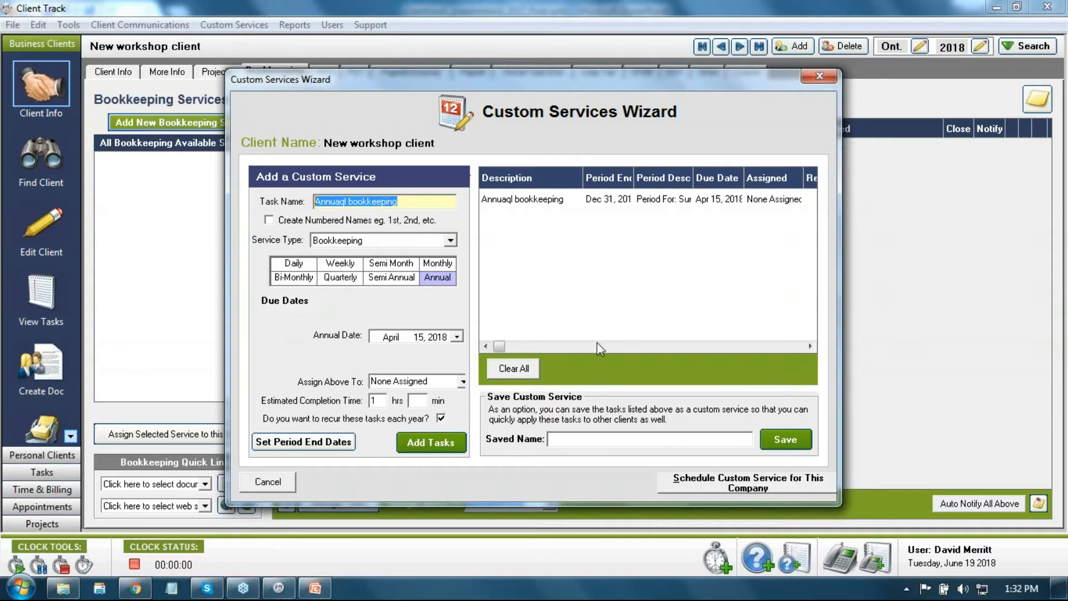
pyautogui.click(576, 440)
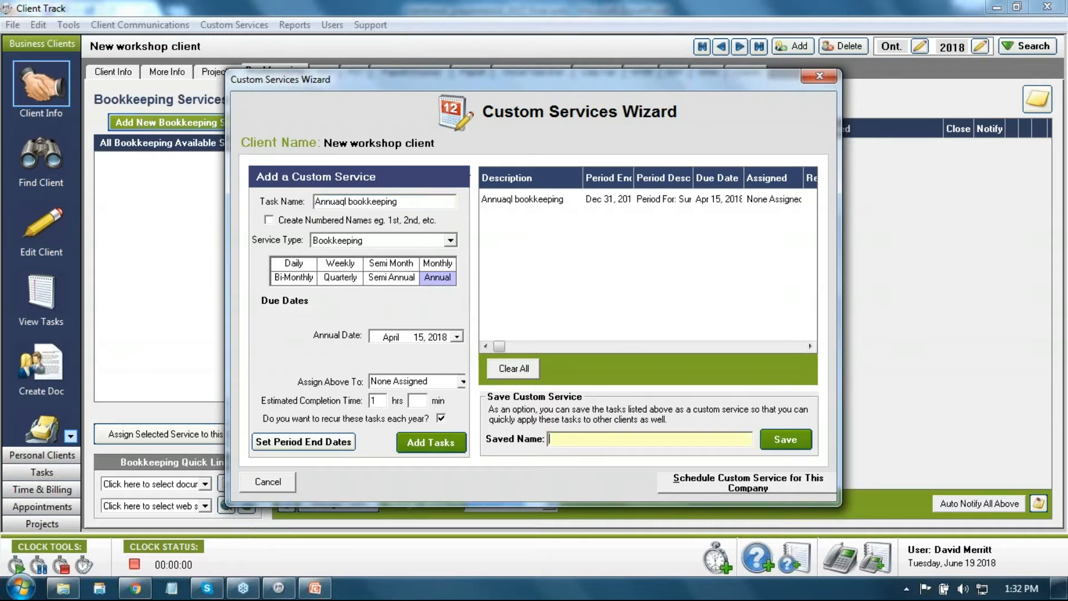
pyautogui.hotkey('ctrl', 'v')
pyautogui.click(785, 443)
pyautogui.click(558, 307)
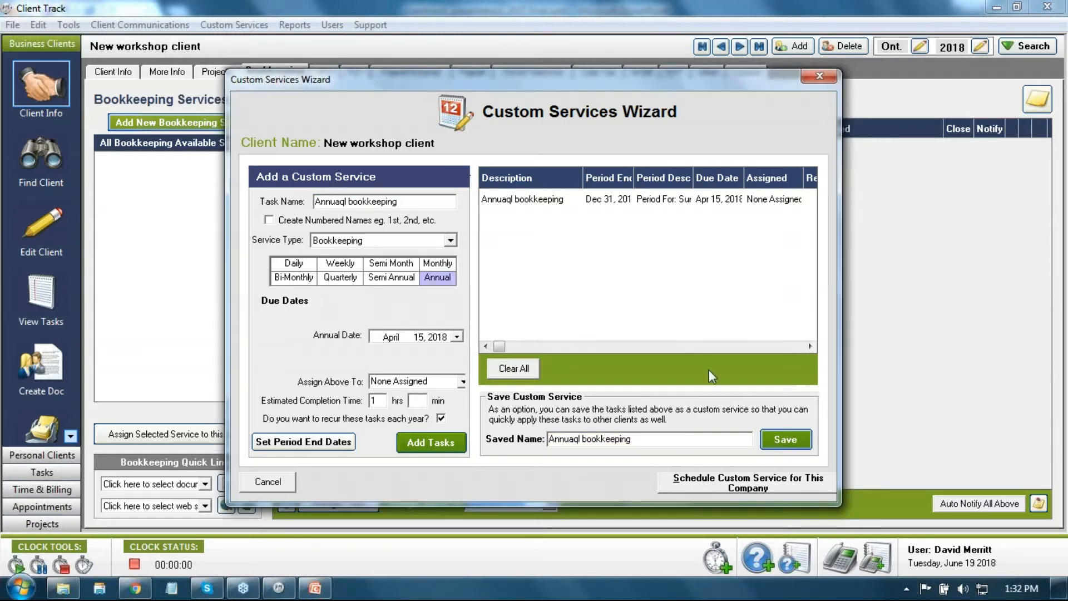
pyautogui.click(267, 481)
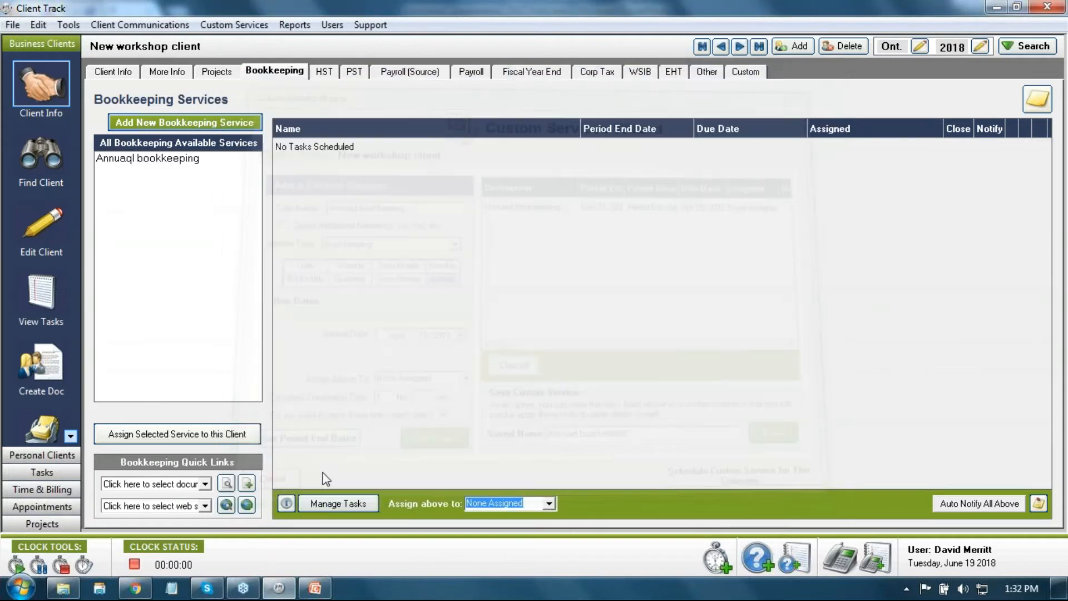
# Step: Check the Annuaql bookkeeping and P&L Consulting services, then start another new bookkeeping service
pyautogui.click(149, 159)
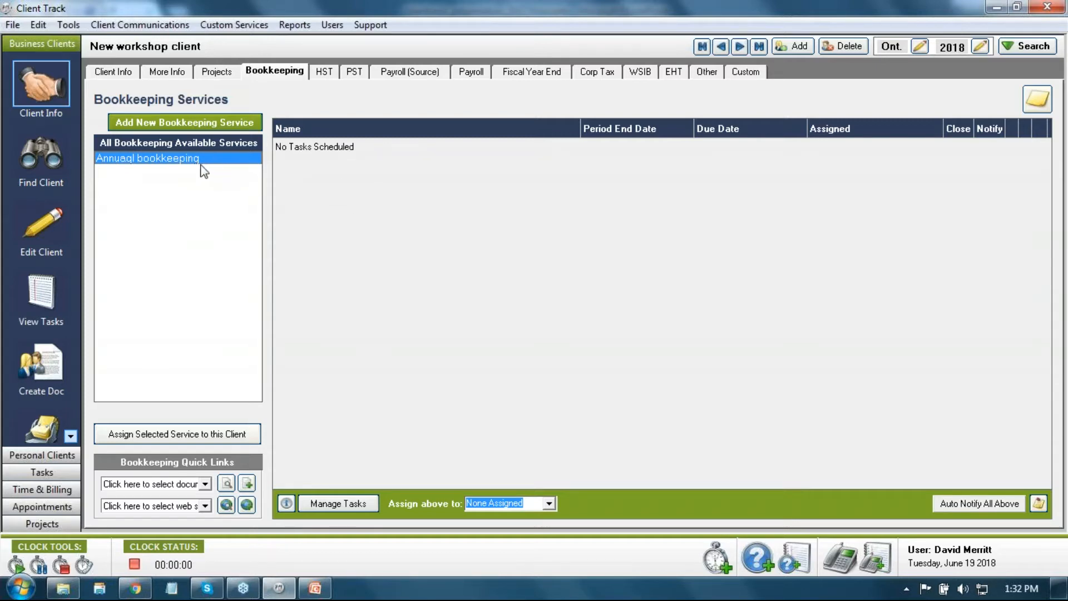
pyautogui.click(737, 71)
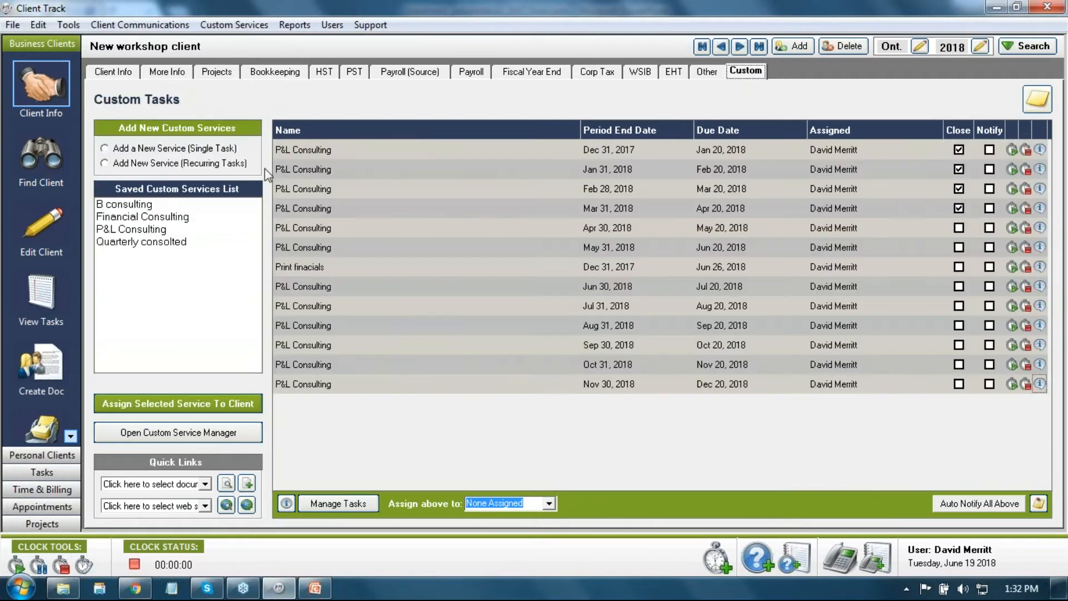
pyautogui.click(156, 227)
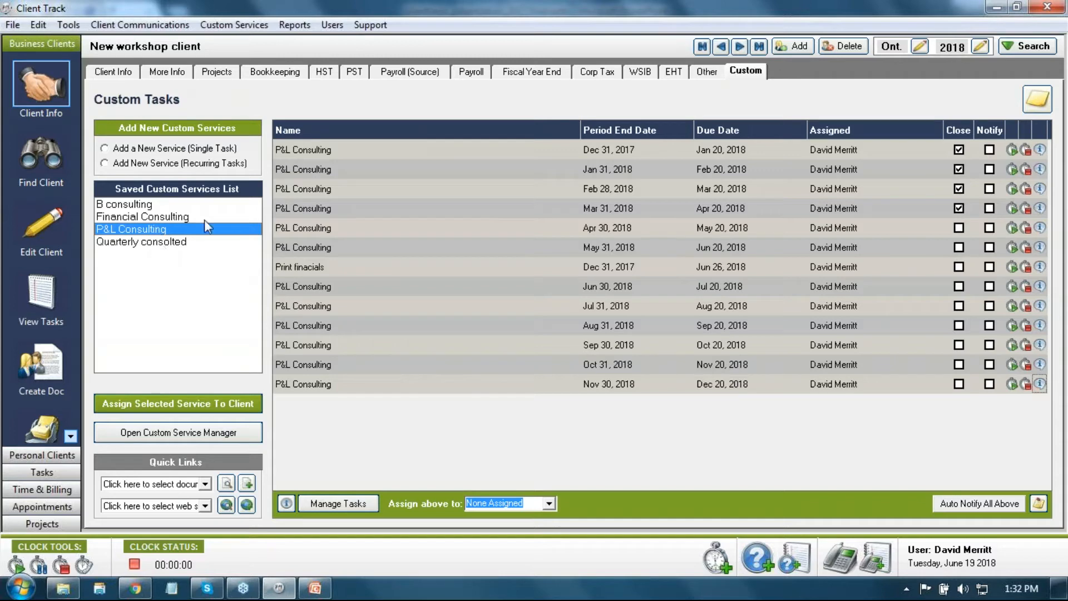
pyautogui.click(270, 75)
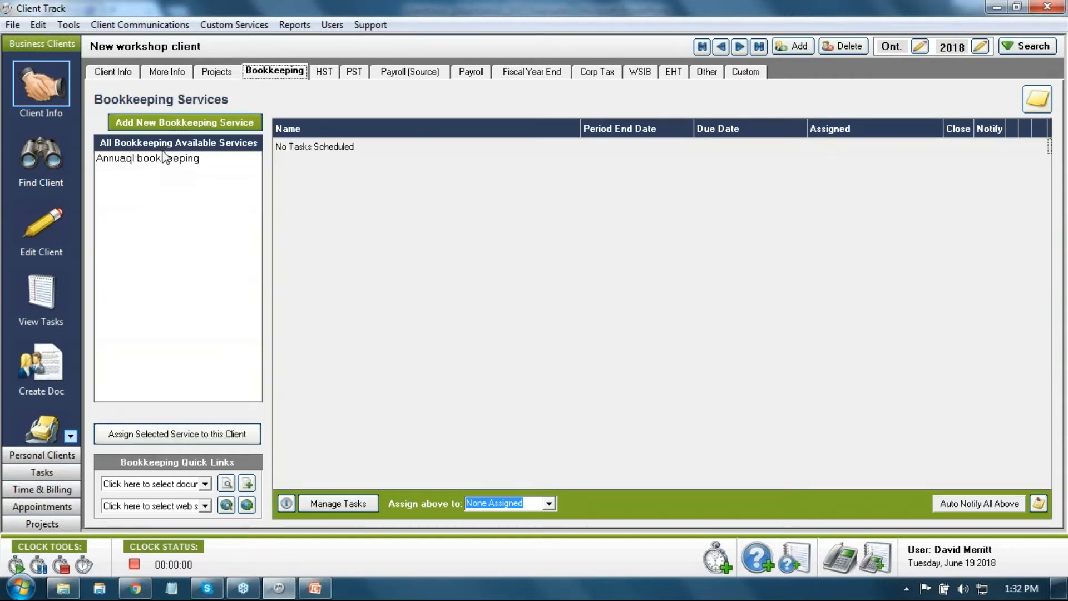
pyautogui.click(169, 122)
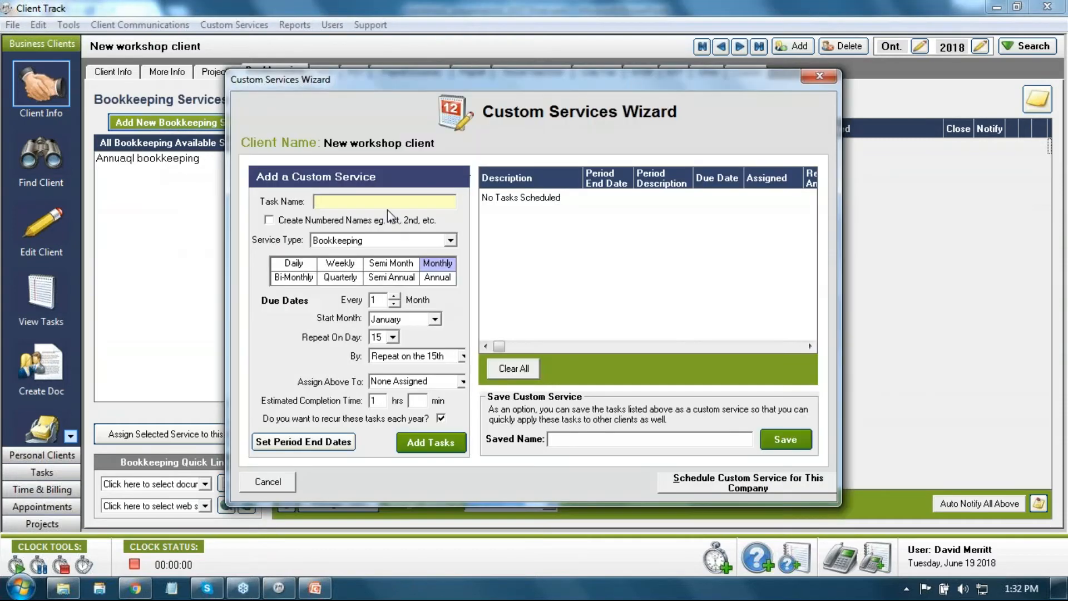
# Step: Name the task 'Monthly Bookkeeping', generate its monthly tasks, and save them as 'Monthly Bookkeeping'
pyautogui.write('Monthly Bookkeping')
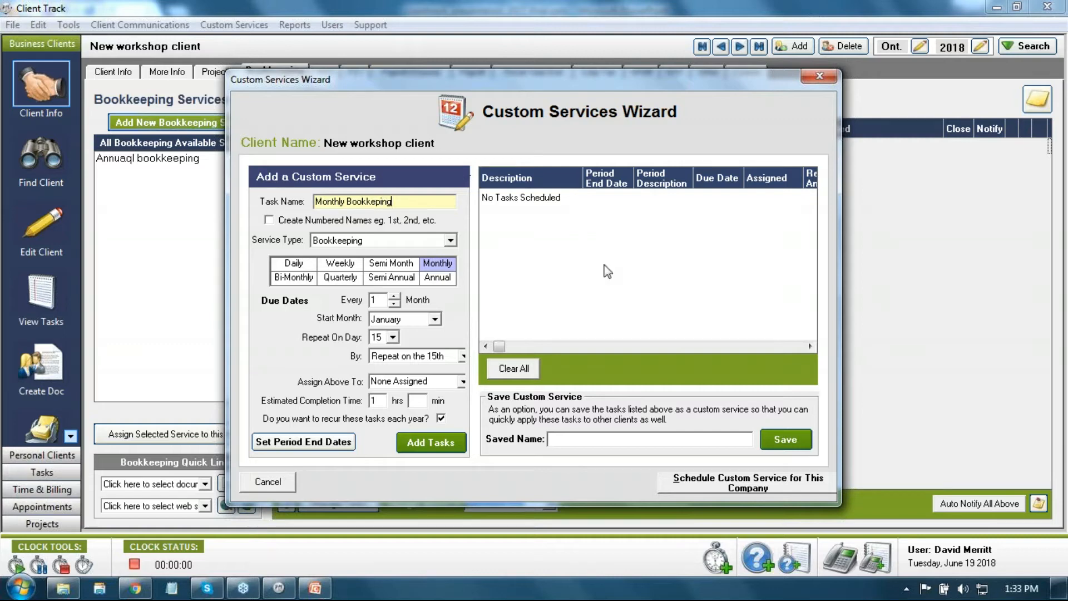
pyautogui.press('Left')
pyautogui.press('Left')
pyautogui.write('e')
pyautogui.click(441, 443)
pyautogui.moveTo(414, 201); pyautogui.dragTo(304, 202)
pyautogui.hotkey('ctrl', 'c')
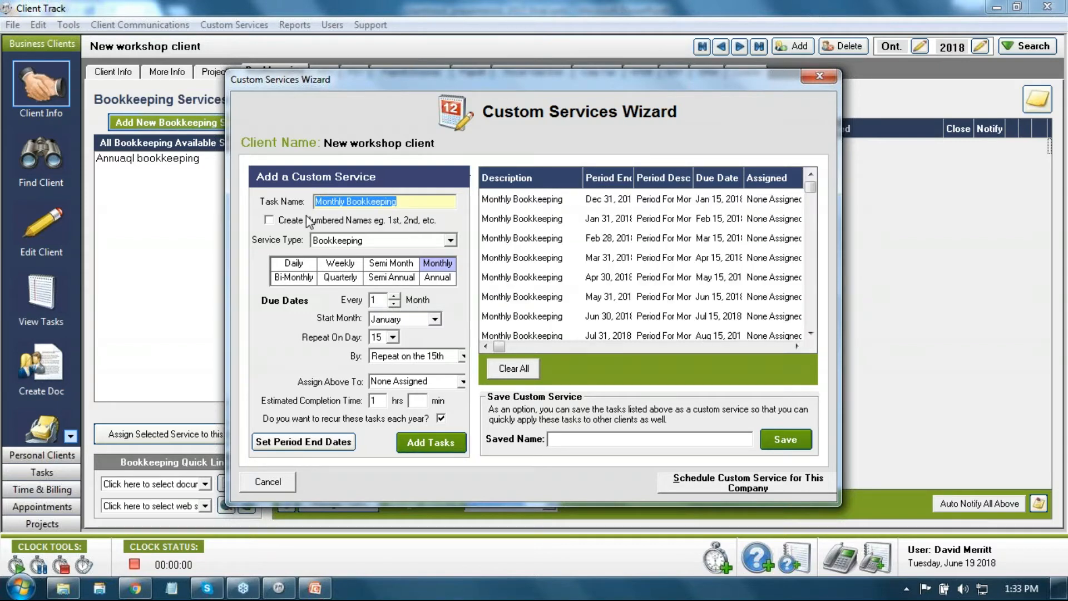
pyautogui.click(570, 439)
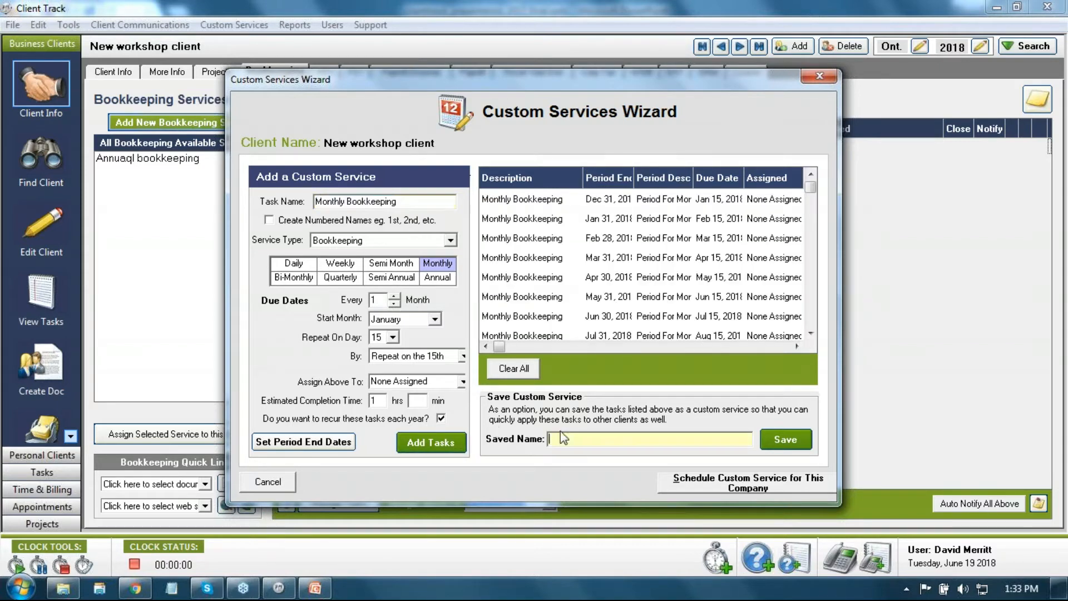
pyautogui.hotkey('ctrl', 'v')
pyautogui.click(765, 439)
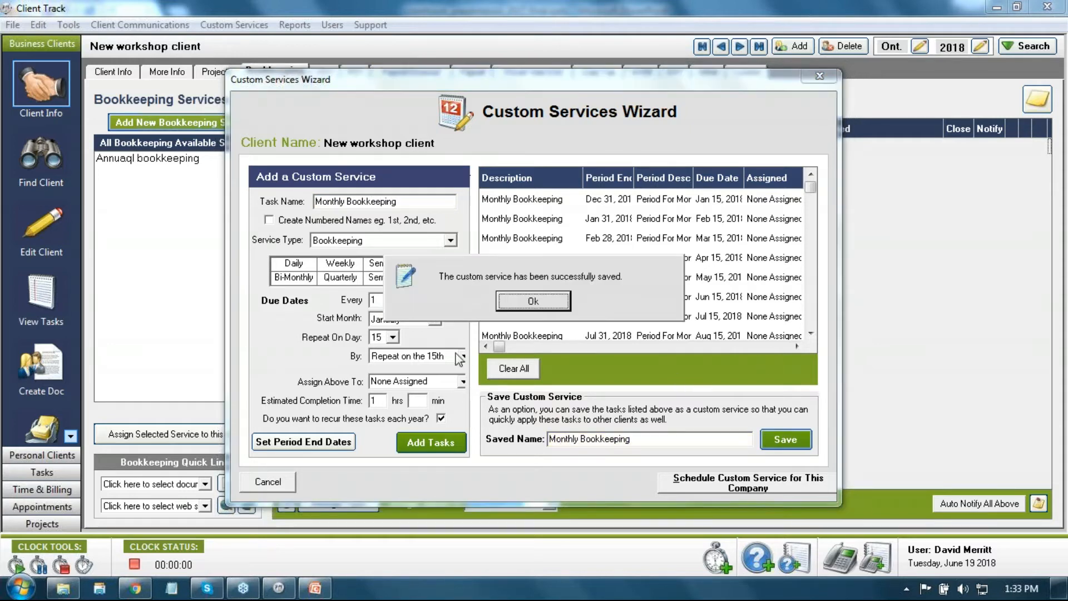
pyautogui.click(498, 309)
pyautogui.click(267, 482)
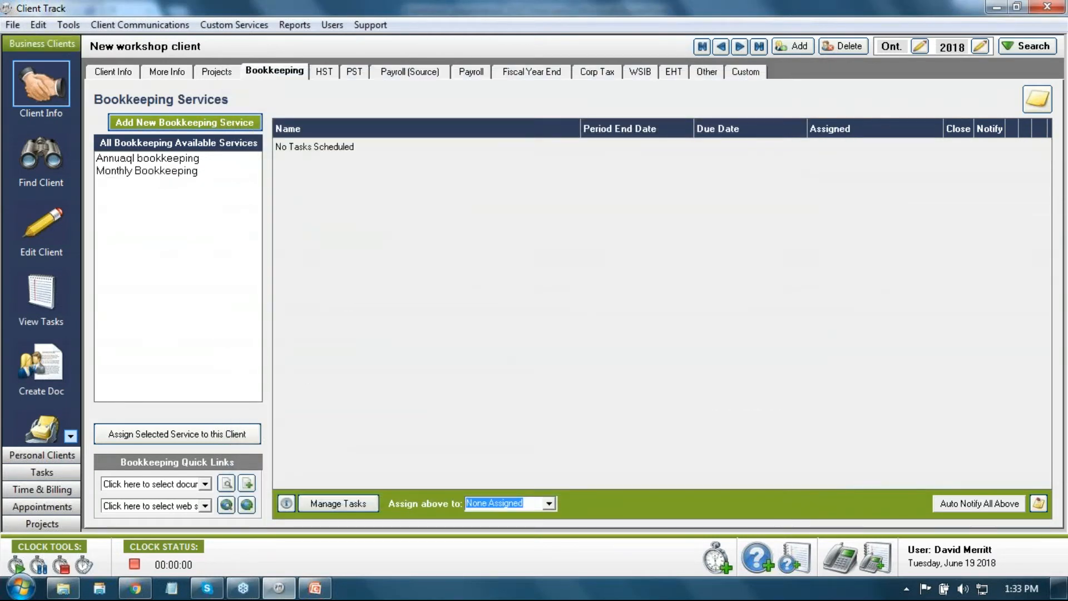
# Step: Assign the Monthly Bookkeeping service to the client, choosing to change the task options
pyautogui.click(183, 173)
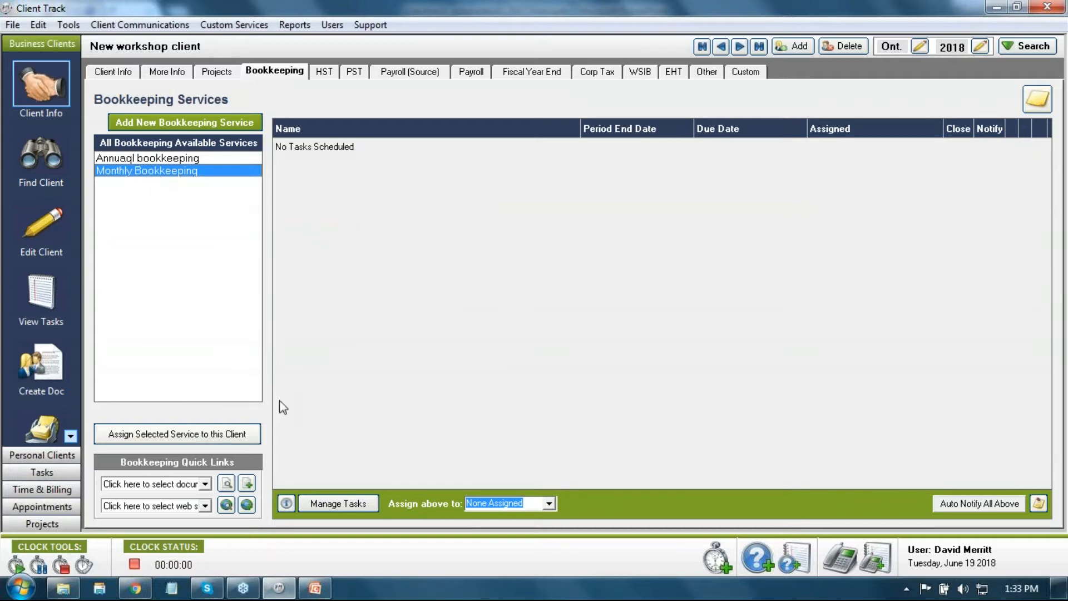
pyautogui.click(148, 434)
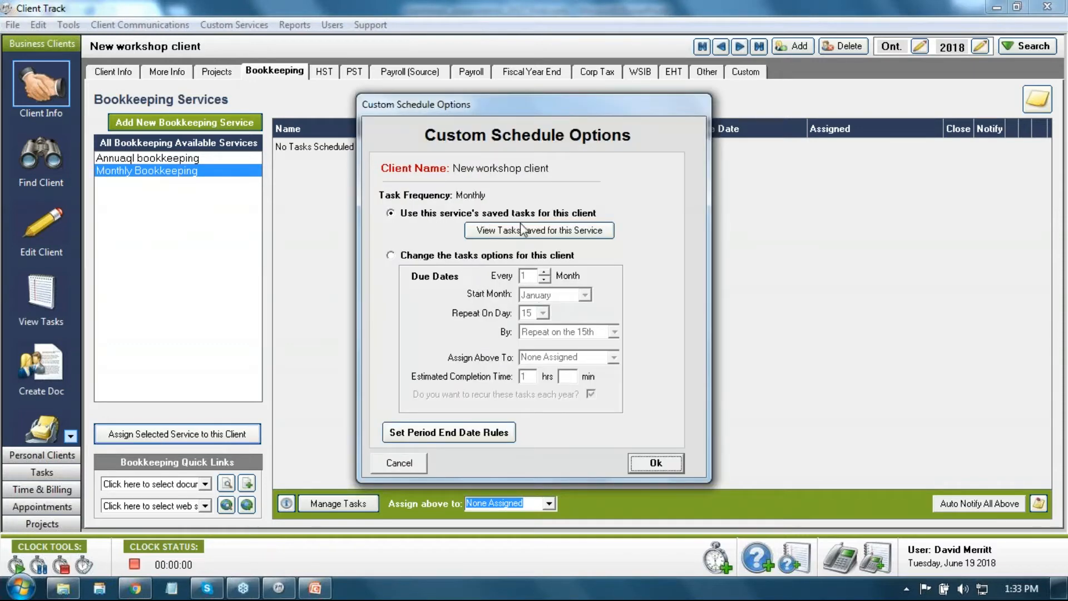
pyautogui.click(538, 231)
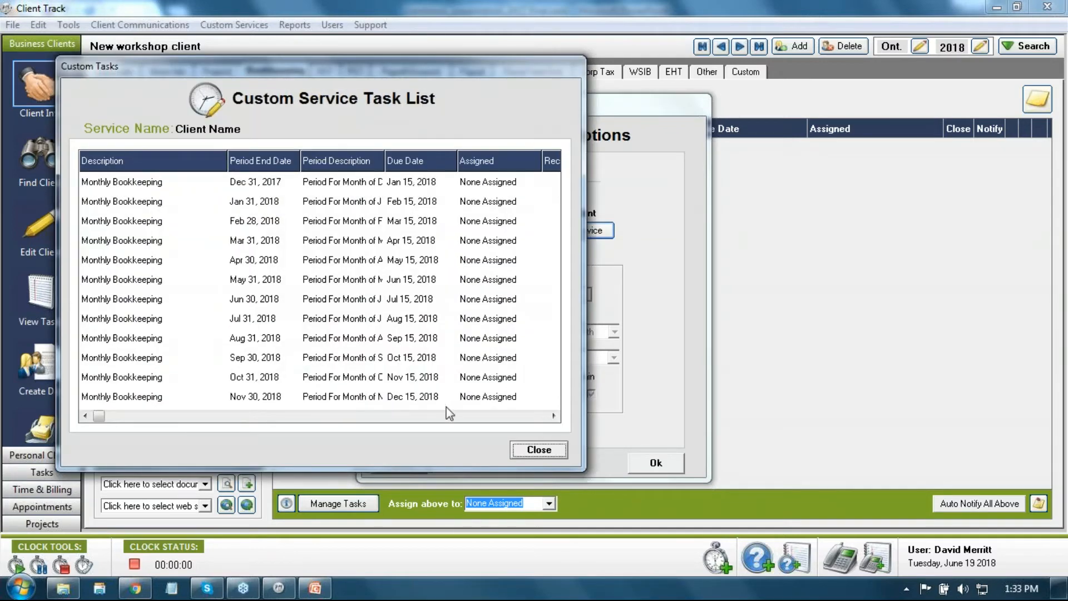
pyautogui.click(539, 450)
pyautogui.click(417, 257)
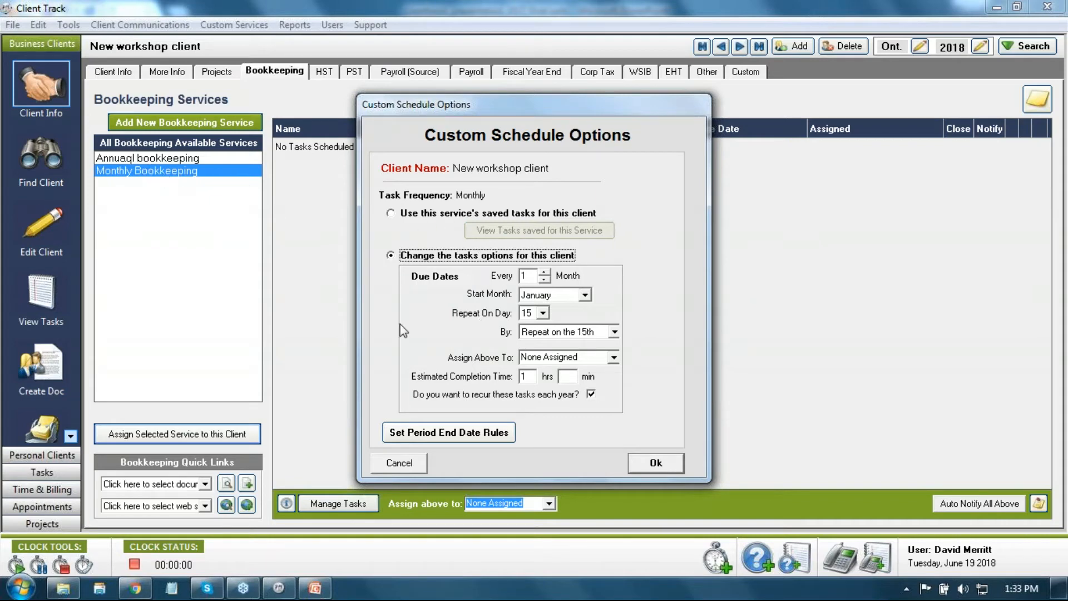
# Step: Set the tasks to repeat on day 20, assigned to a staff member, estimated 2 hrs 20 min
pyautogui.click(542, 313)
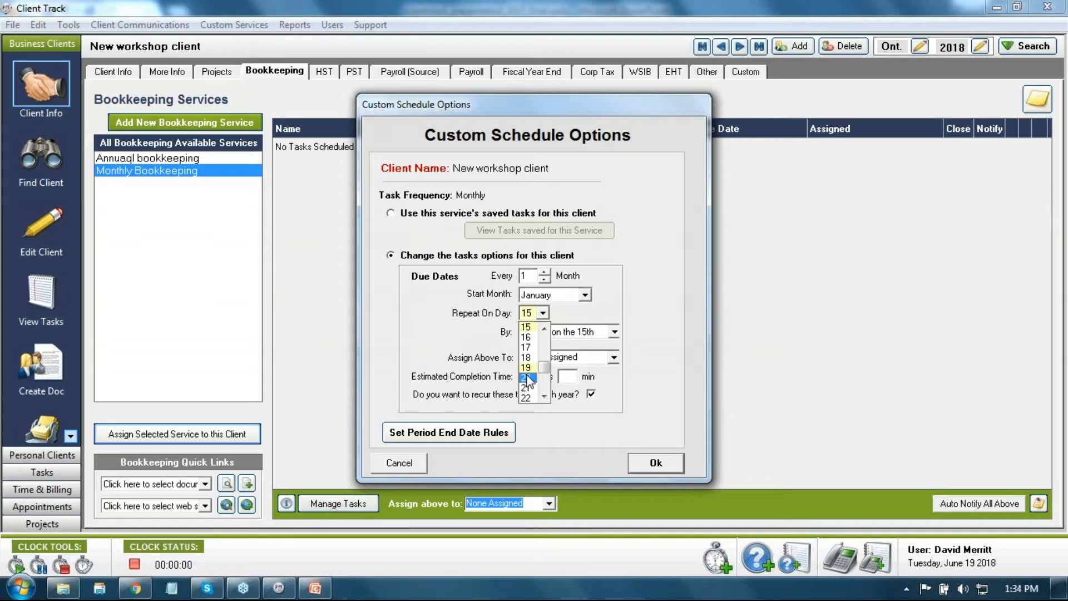
pyautogui.click(527, 378)
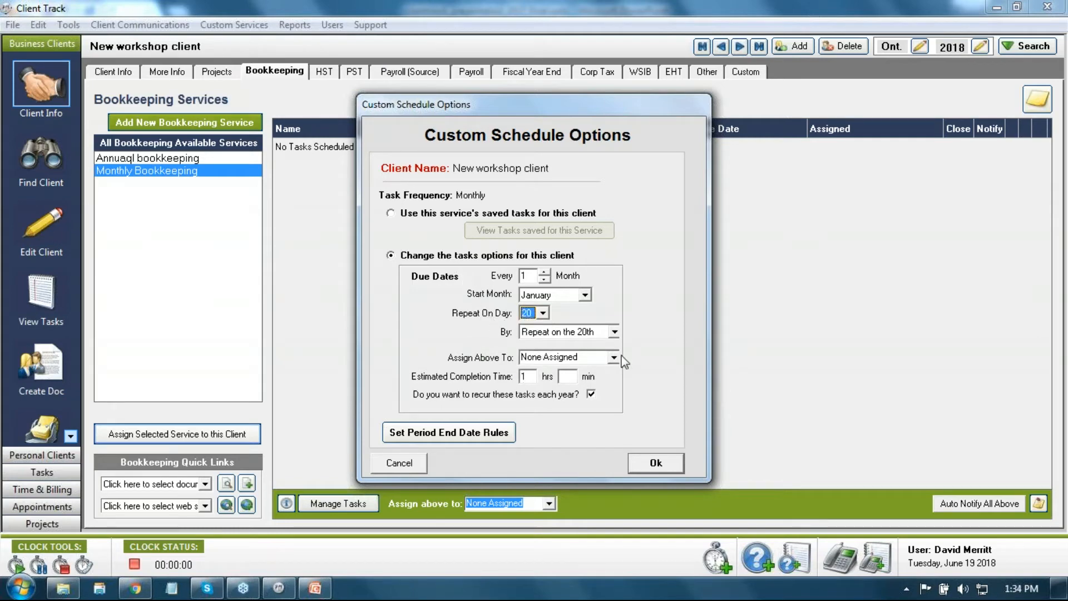
pyautogui.click(613, 357)
pyautogui.click(602, 392)
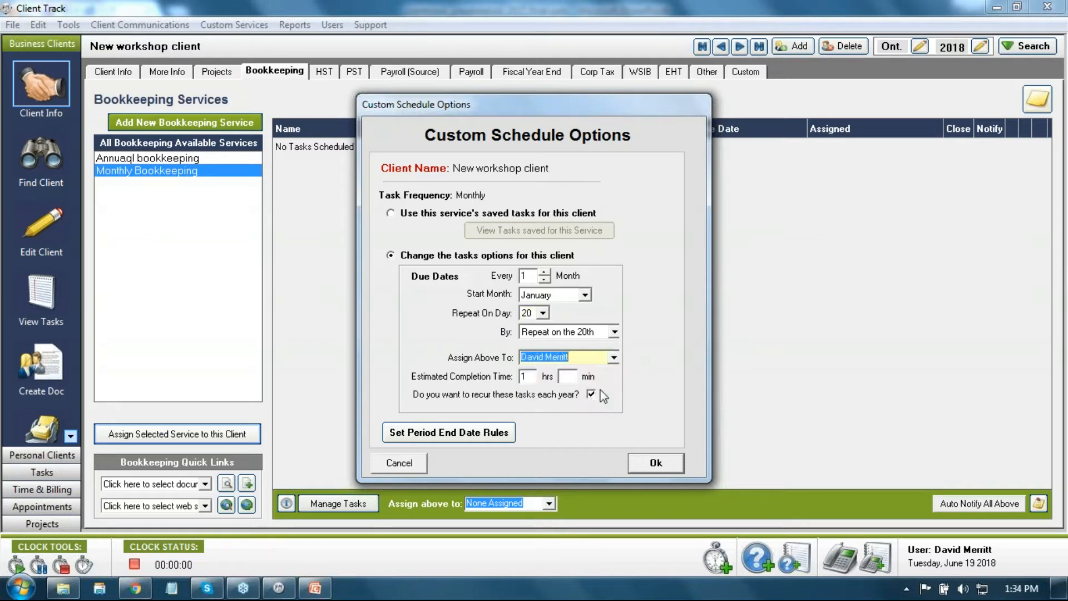
pyautogui.doubleClick(524, 376)
pyautogui.write('2')
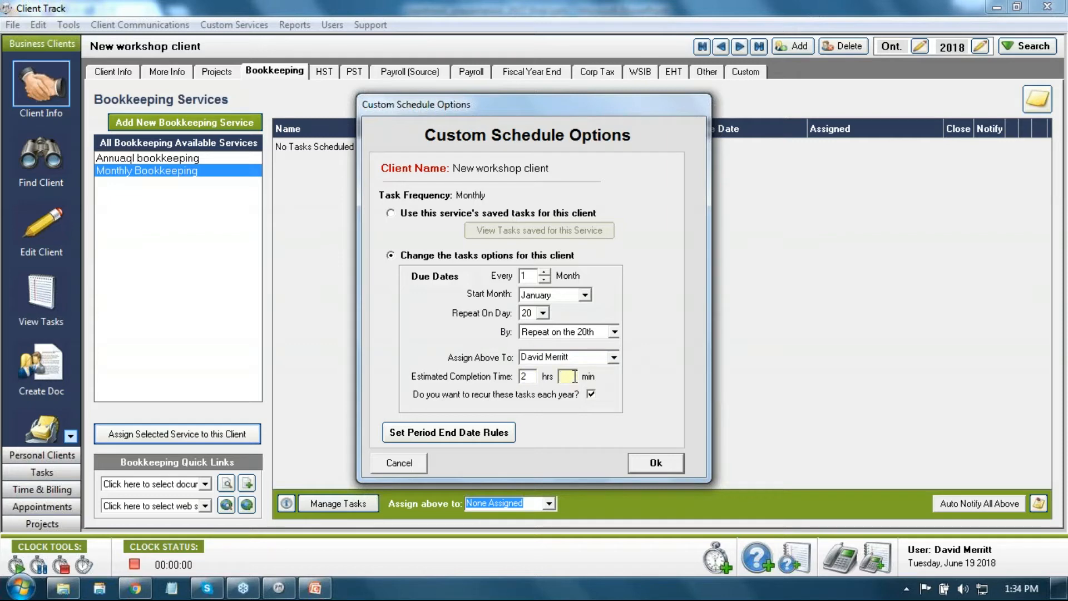
pyautogui.write('20')
# Step: Confirm the custom schedule options to create twelve Monthly Bookkeeping tasks due on the 20th
pyautogui.click(656, 465)
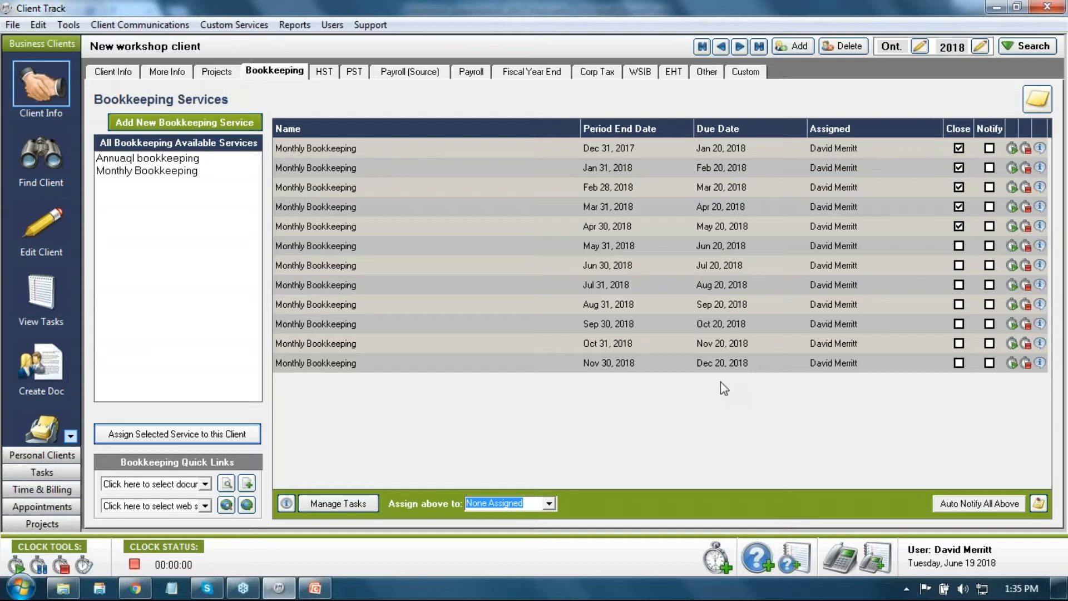
pyautogui.click(71, 27)
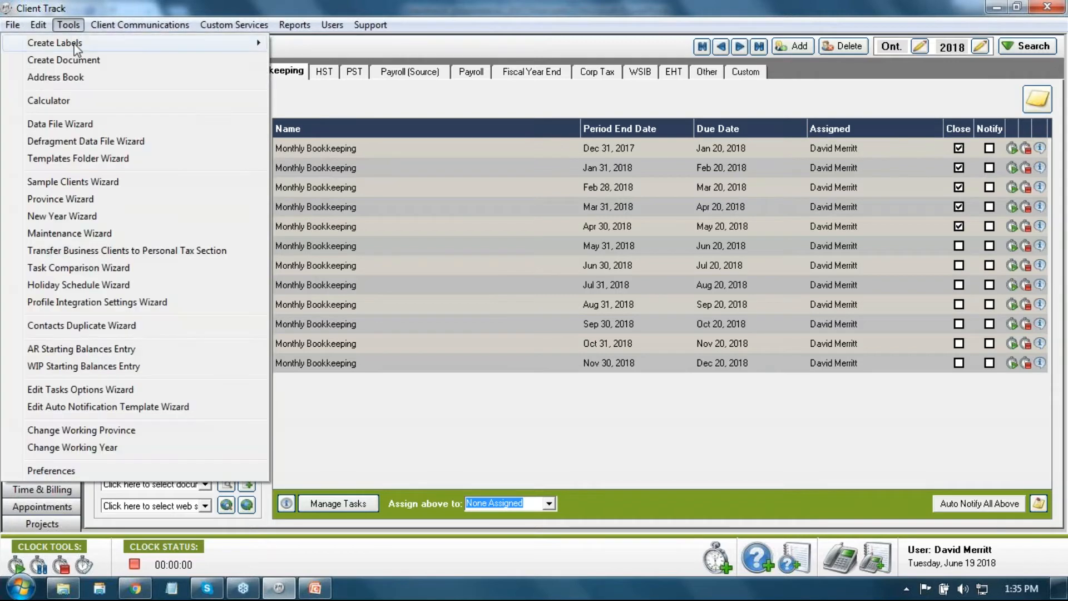
# Step: Open Task Option Settings from the Edit Tasks Options Wizard and scroll the Task List to Bookkeeping
pyautogui.click(90, 390)
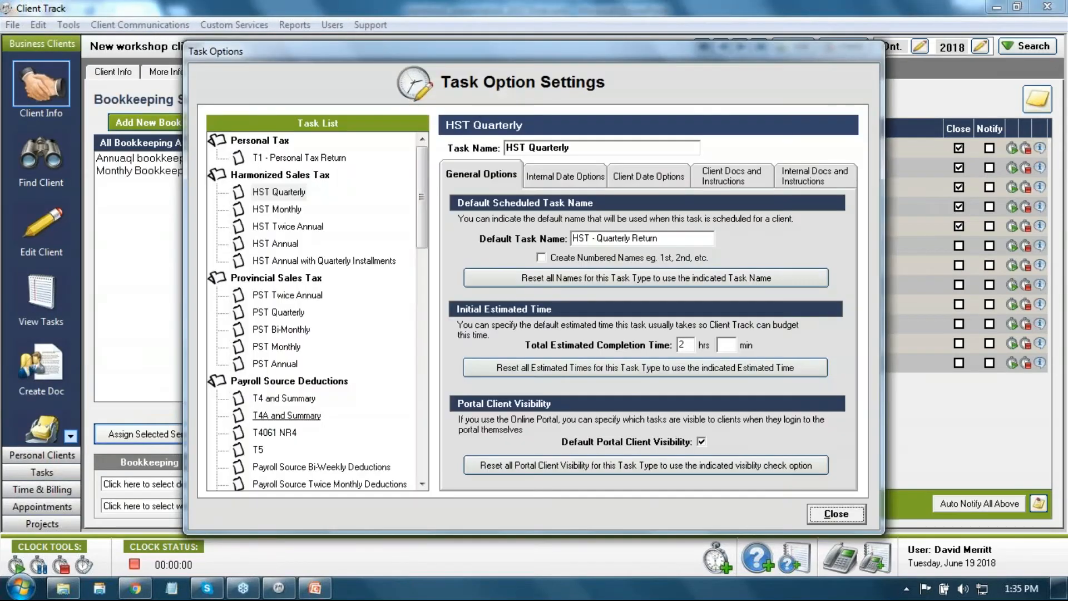
pyautogui.click(836, 515)
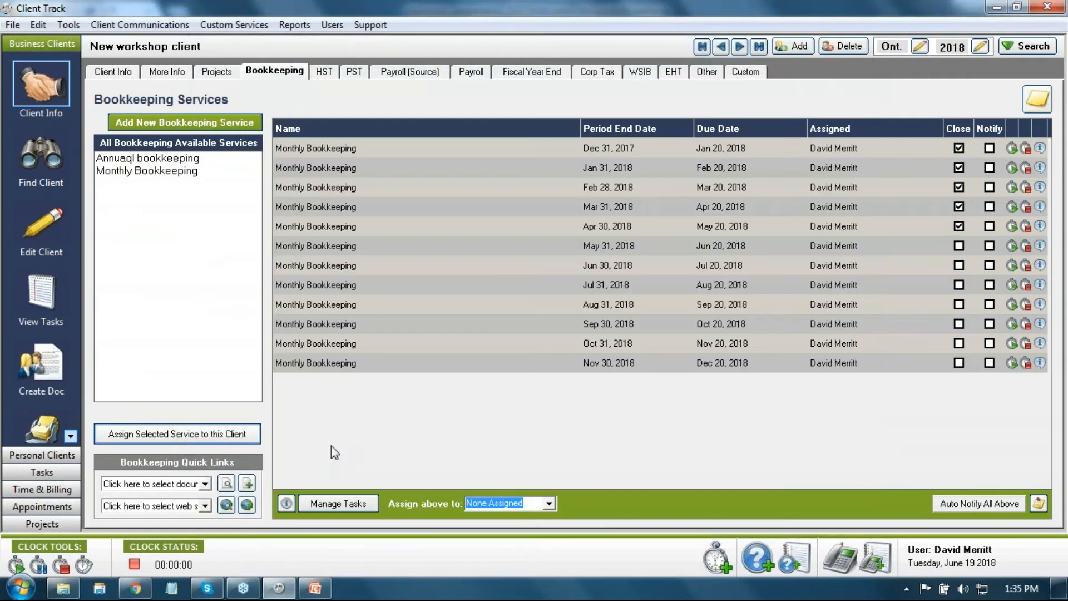
pyautogui.click(287, 505)
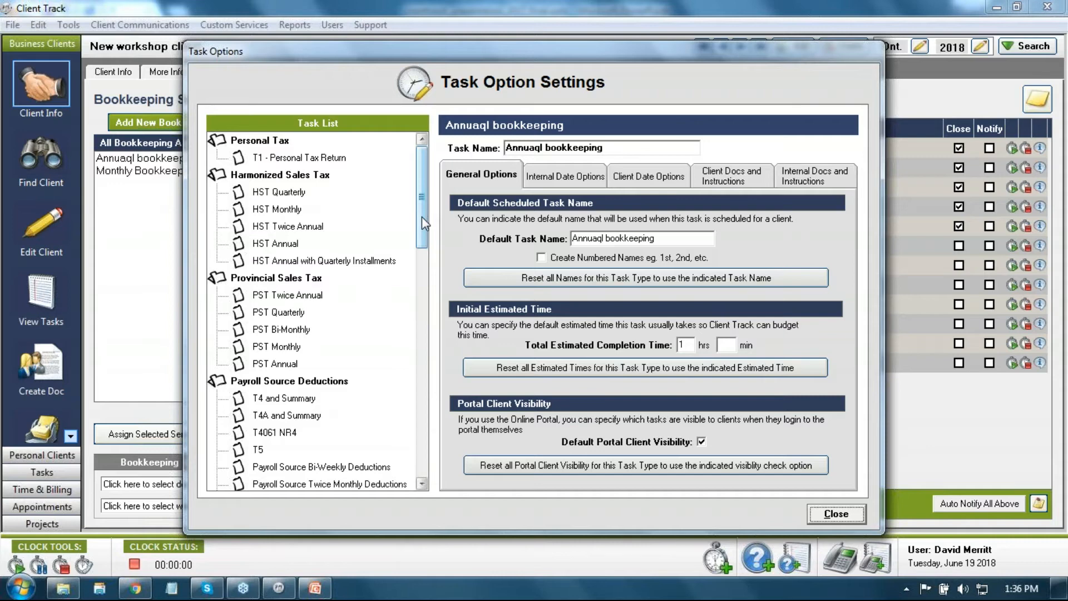
pyautogui.click(282, 196)
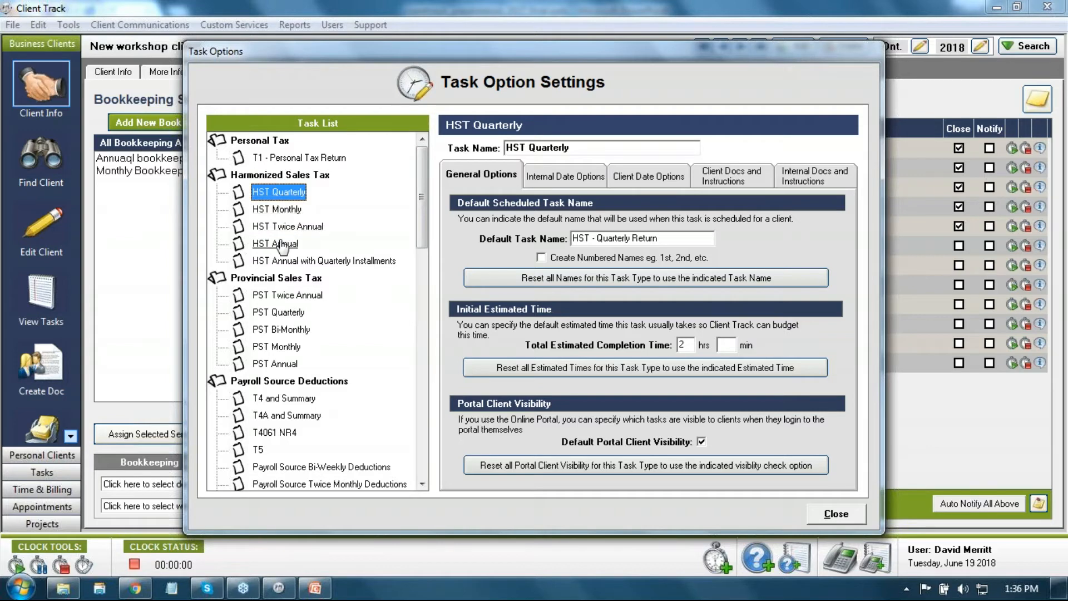
pyautogui.moveTo(421, 226); pyautogui.dragTo(409, 474)
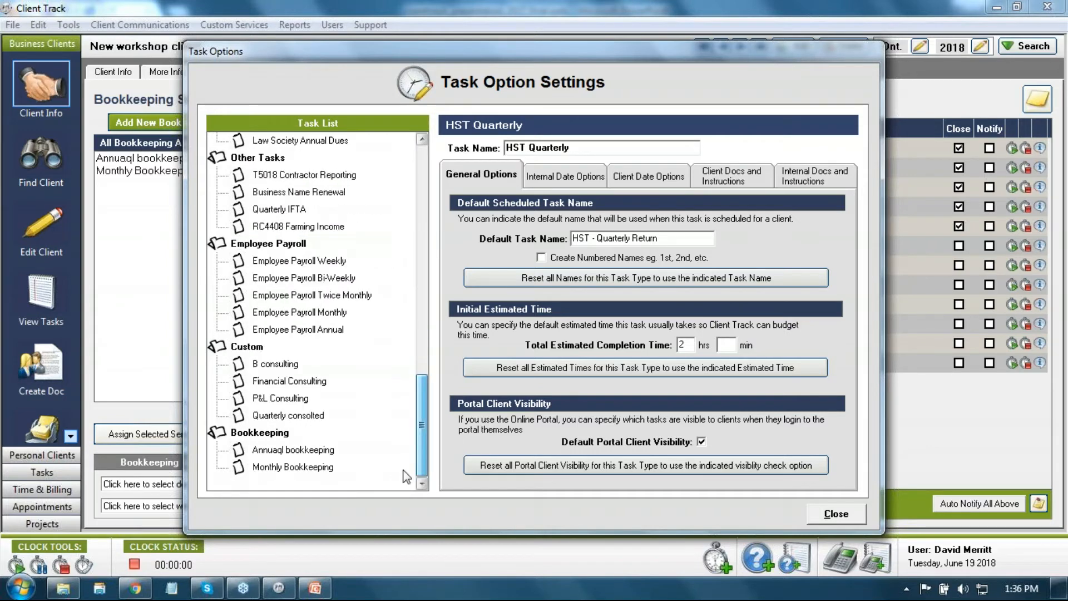
# Step: Change Monthly Bookkeeping's default estimated completion time from 1 hr to 2 hrs 20 min
pyautogui.click(307, 471)
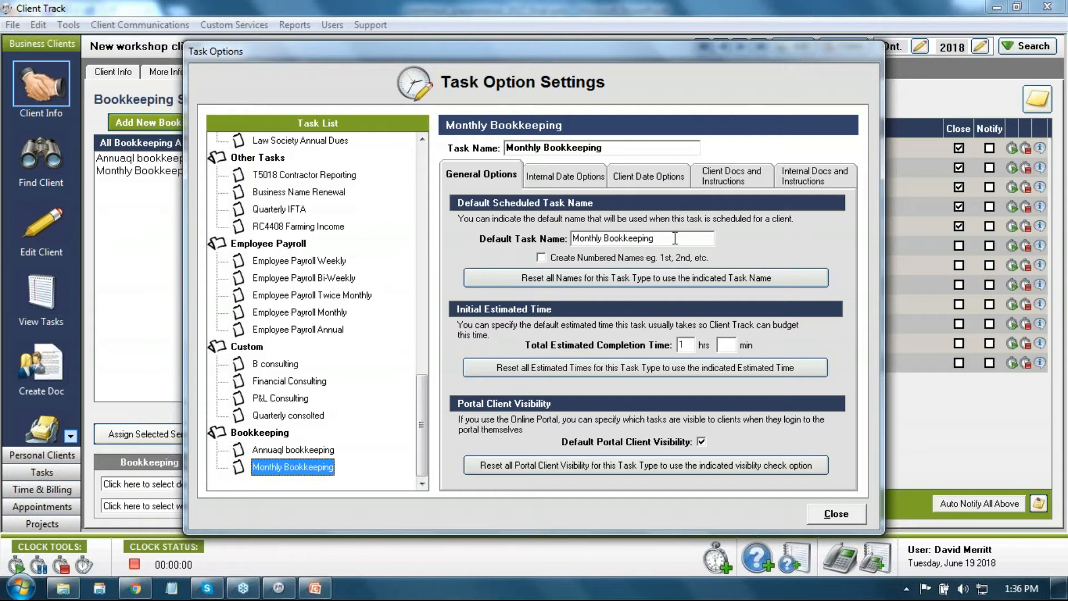
pyautogui.moveTo(675, 238); pyautogui.dragTo(555, 238)
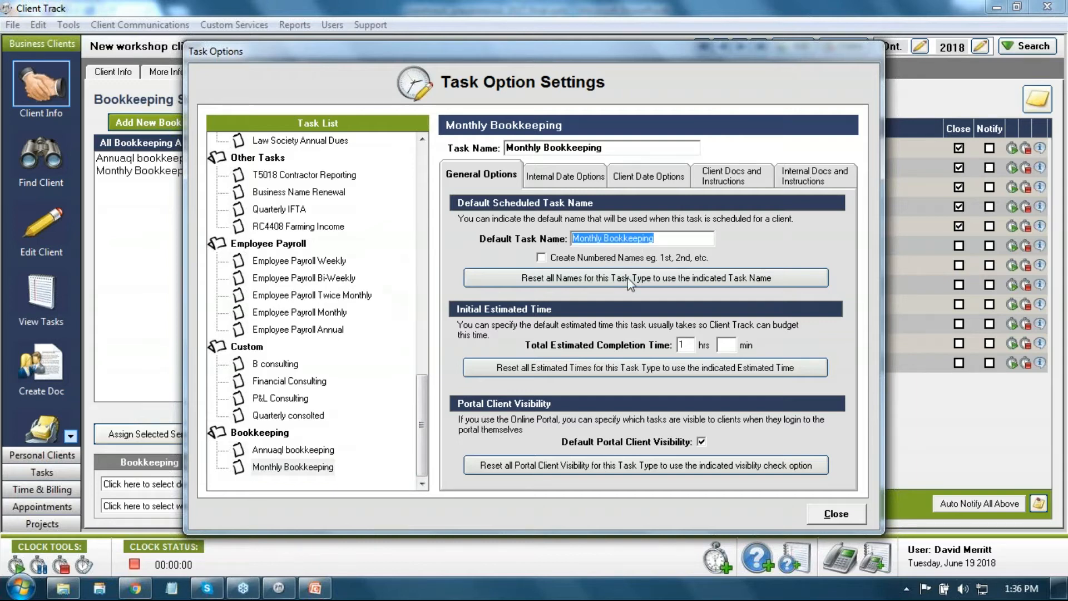
pyautogui.click(691, 343)
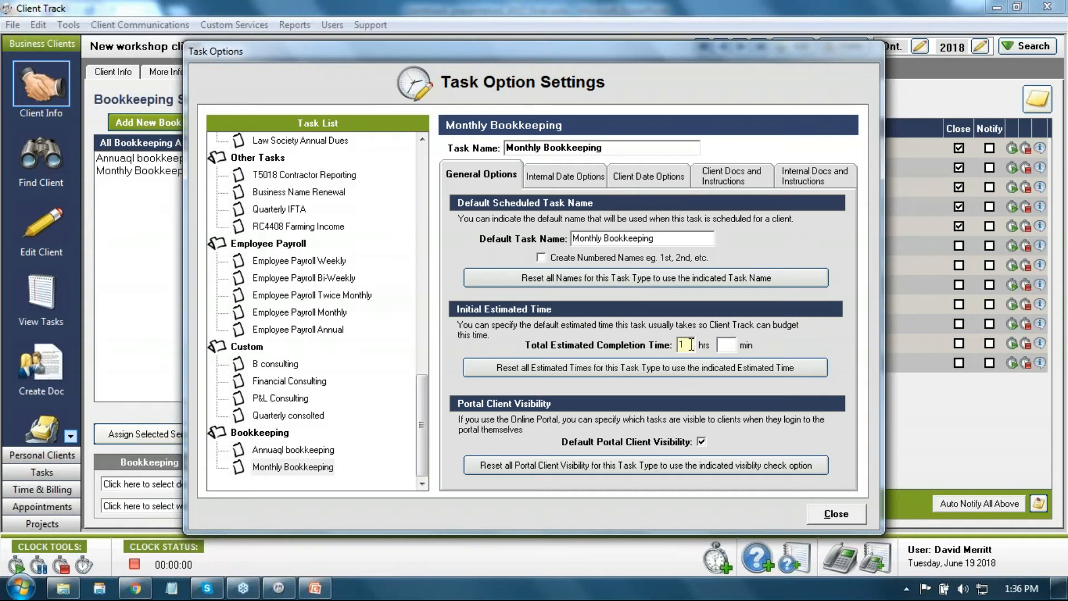
pyautogui.moveTo(689, 344); pyautogui.dragTo(654, 334)
pyautogui.write('2')
pyautogui.click(729, 350)
pyautogui.write('20')
pyautogui.moveTo(532, 48)
pyautogui.mouseDown()
pyautogui.moveTo(574, 72)
pyautogui.moveTo(525, 49)
pyautogui.moveTo(540, 63)
pyautogui.mouseUp()
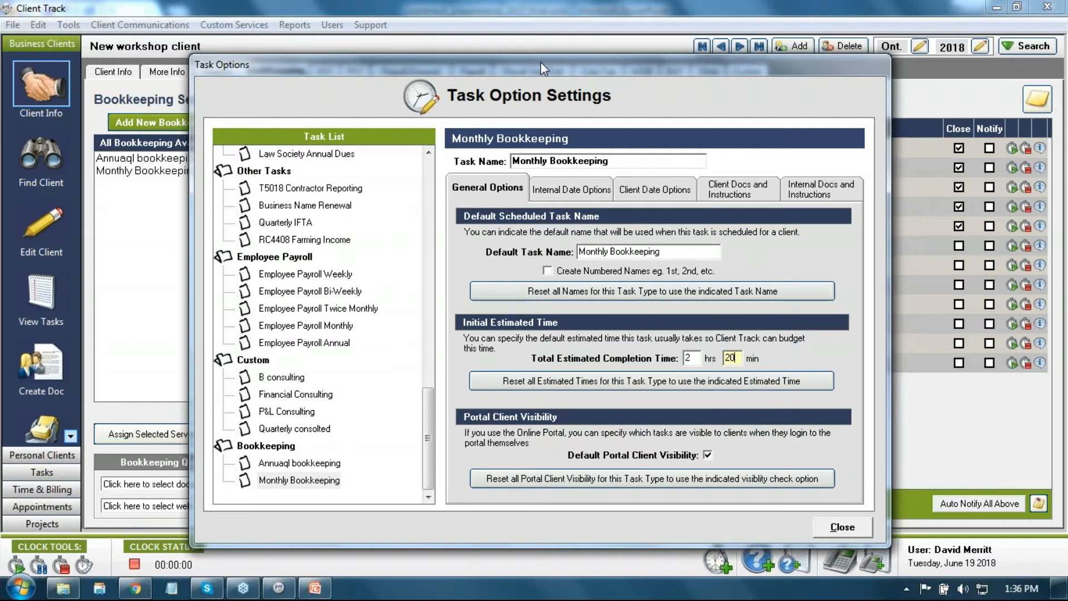
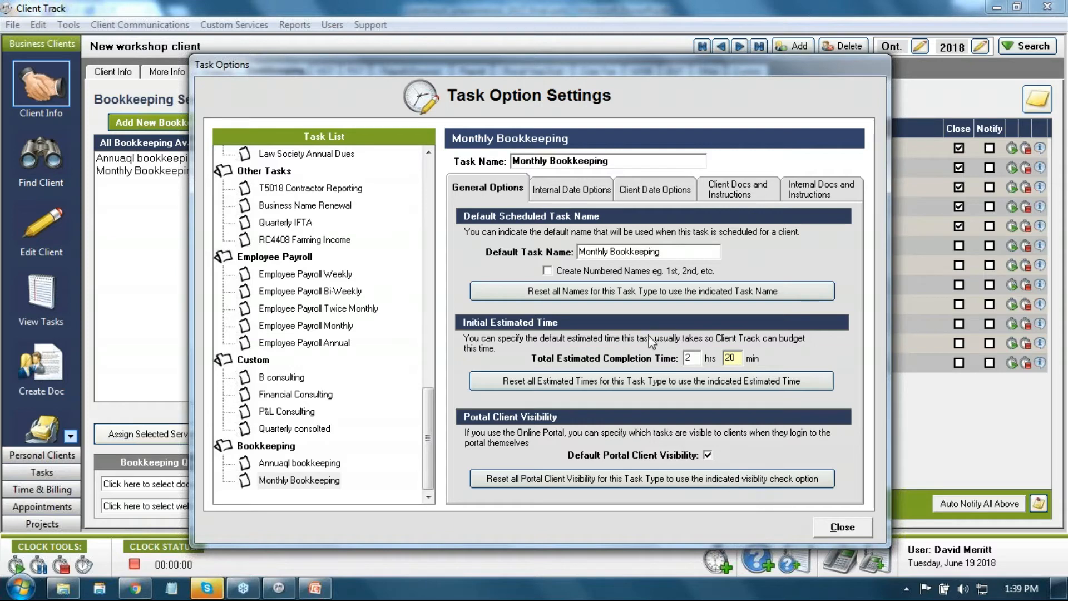
# Step: Show Monthly Bookkeeping's internal date settings: 3-day in-house due period and 10-day calendar period
pyautogui.click(571, 190)
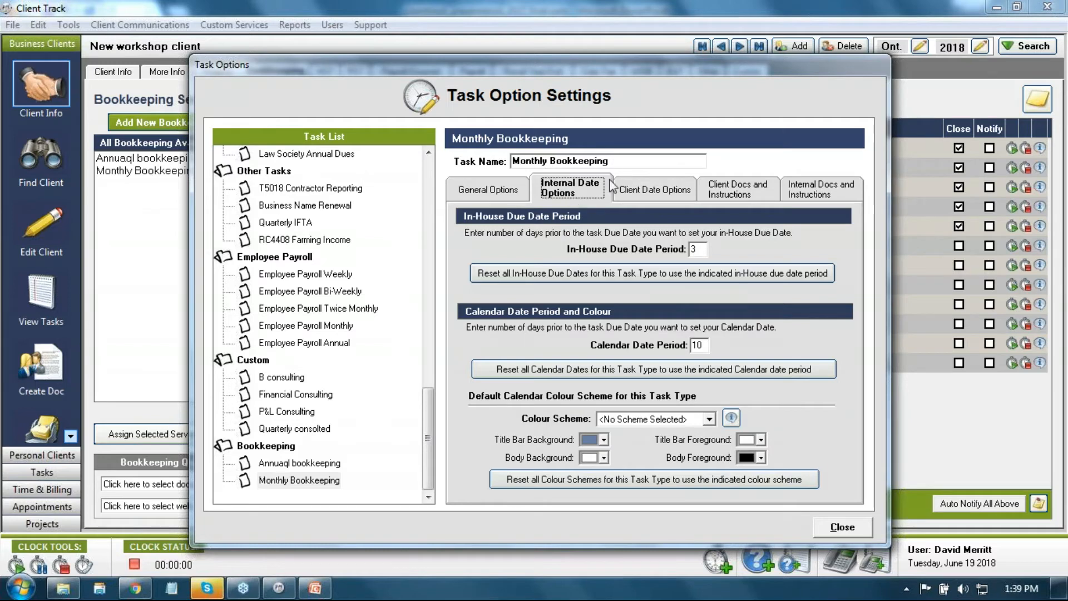
pyautogui.moveTo(614, 161); pyautogui.dragTo(512, 173)
pyautogui.click(699, 249)
pyautogui.moveTo(702, 248); pyautogui.dragTo(689, 252)
pyautogui.click(697, 250)
pyautogui.doubleClick(696, 250)
# Step: Review Monthly Bookkeeping's client date settings: info deadline period 15, notification period 25
pyautogui.click(658, 193)
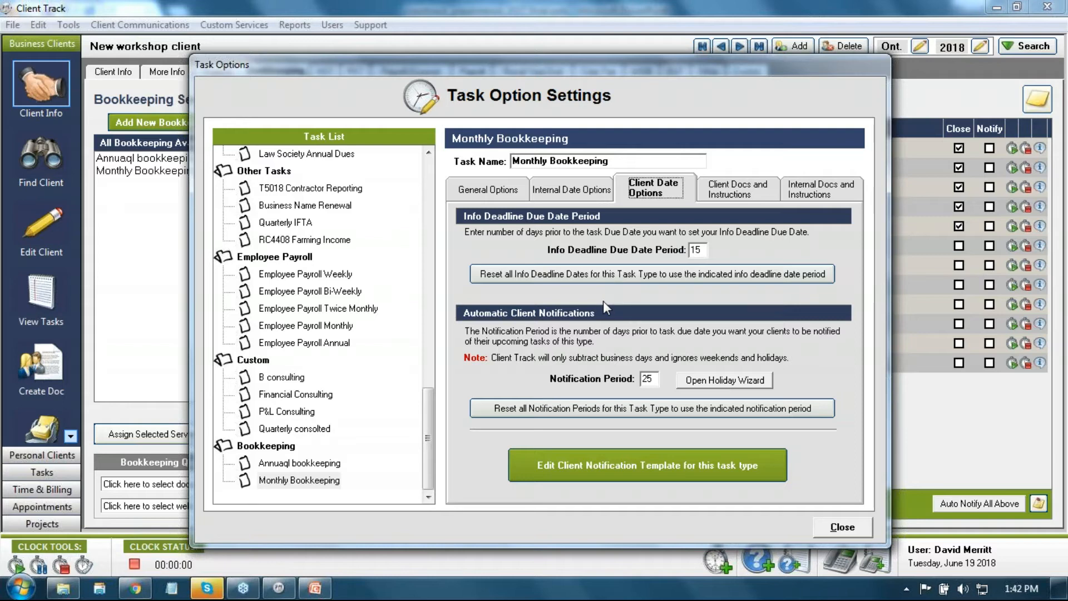
pyautogui.doubleClick(648, 379)
pyautogui.click(654, 379)
pyautogui.doubleClick(651, 380)
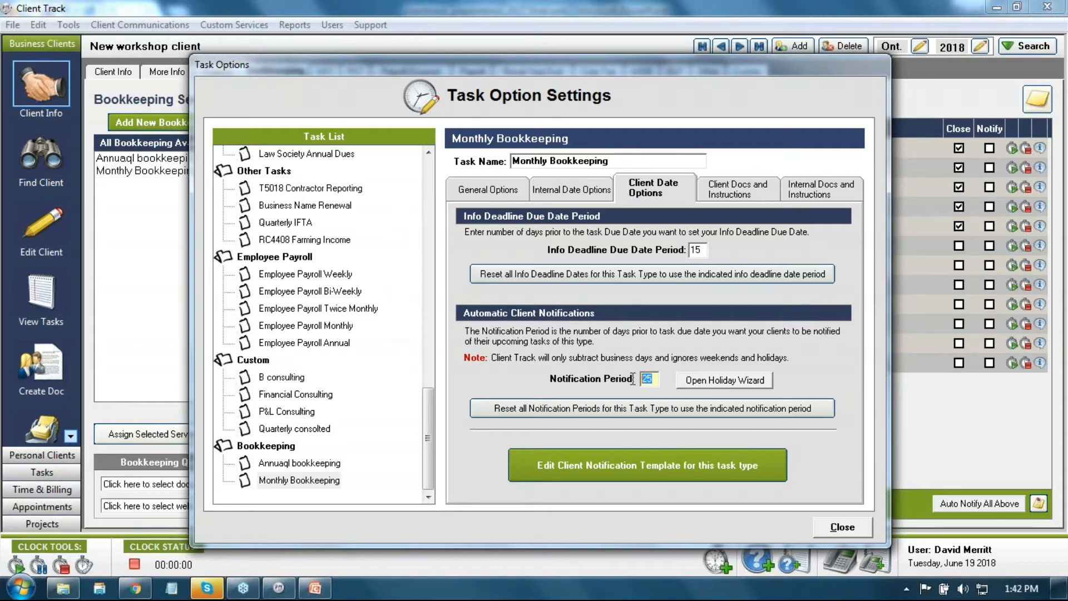
pyautogui.click(701, 250)
# Step: Show Monthly Bookkeeping's empty client document requests list after a glance at the internal list
pyautogui.click(716, 192)
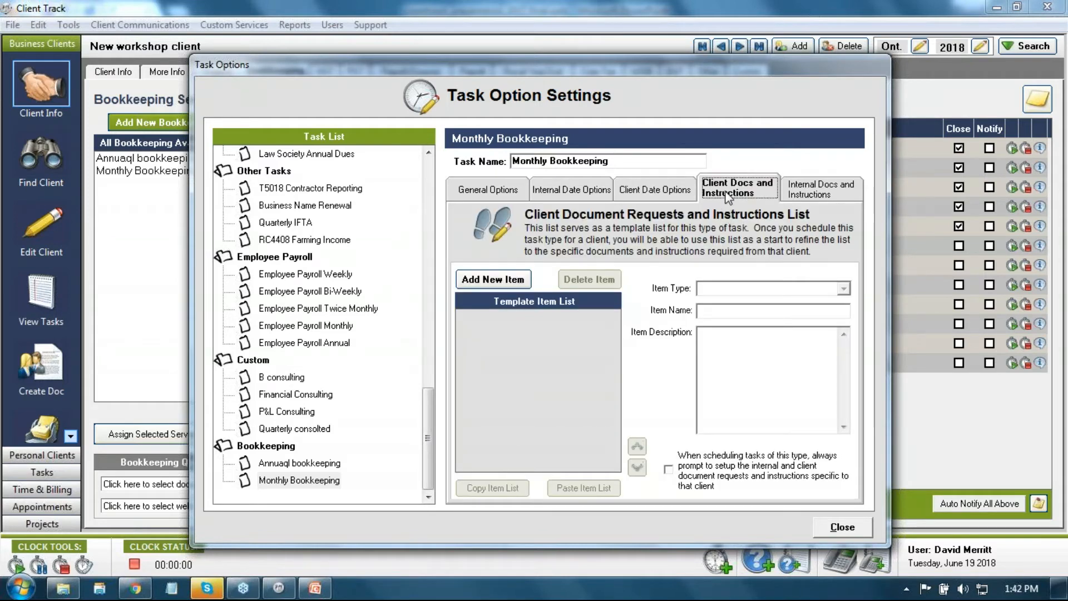
pyautogui.click(795, 195)
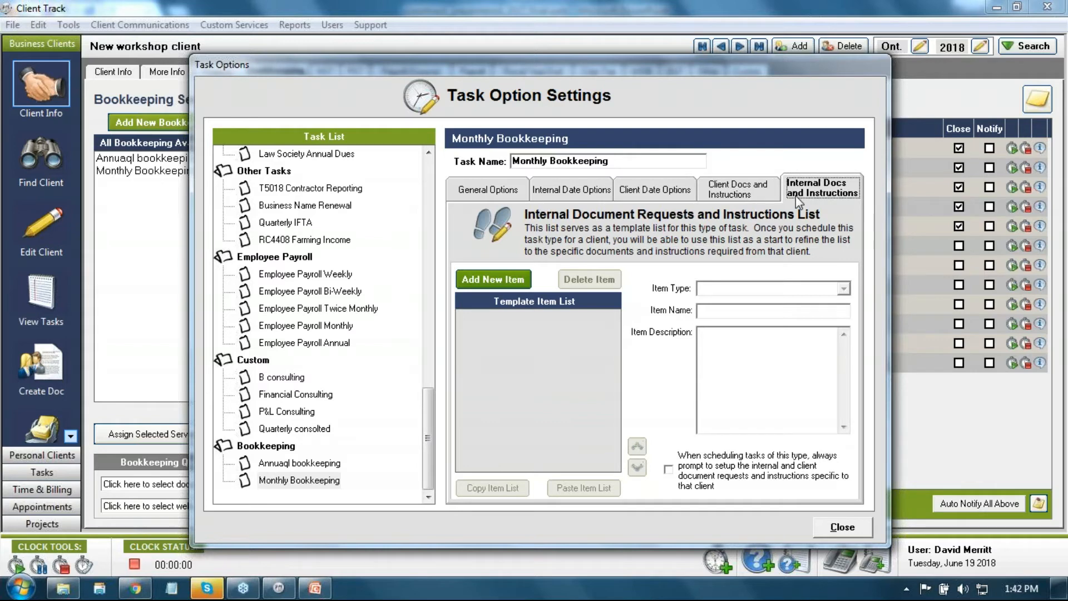
pyautogui.click(767, 194)
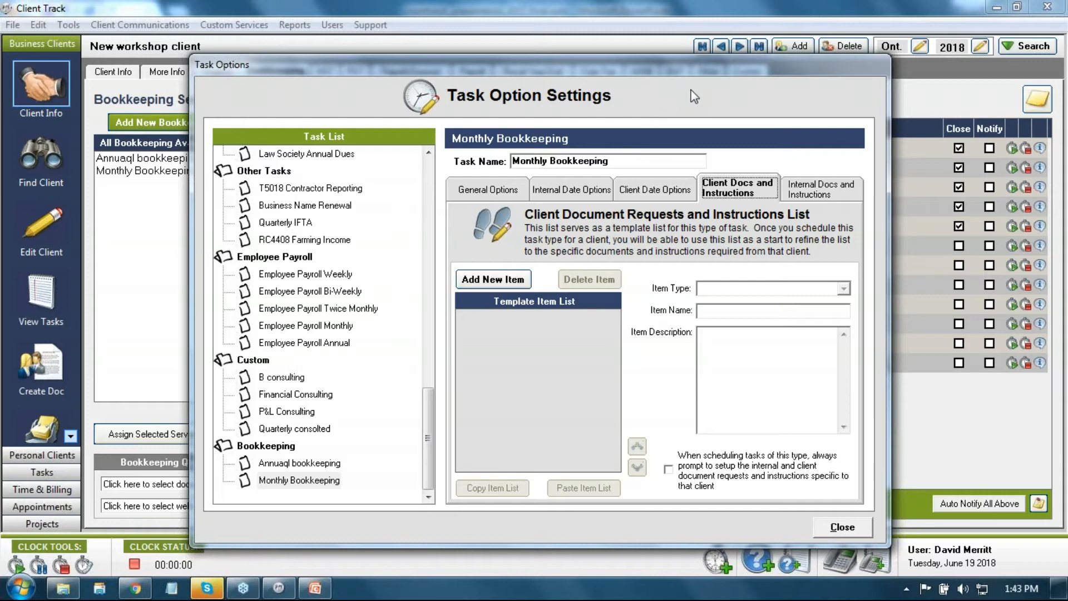
pyautogui.moveTo(666, 69); pyautogui.dragTo(656, 68)
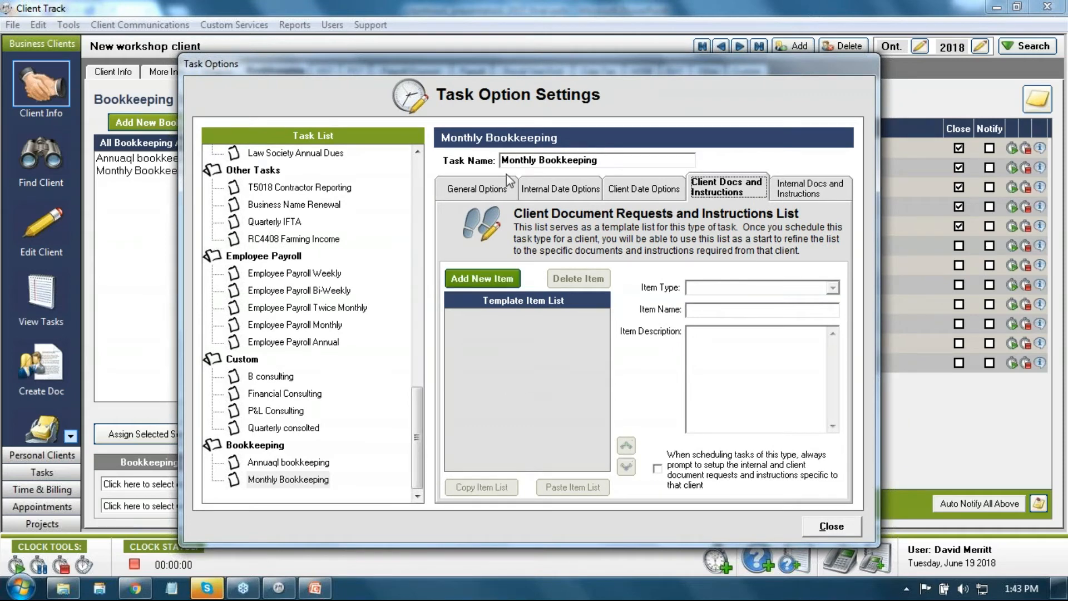
# Step: Add three New Instruction items to the client template list, keeping the first as type Instruction
pyautogui.click(488, 278)
pyautogui.doubleClick(488, 281)
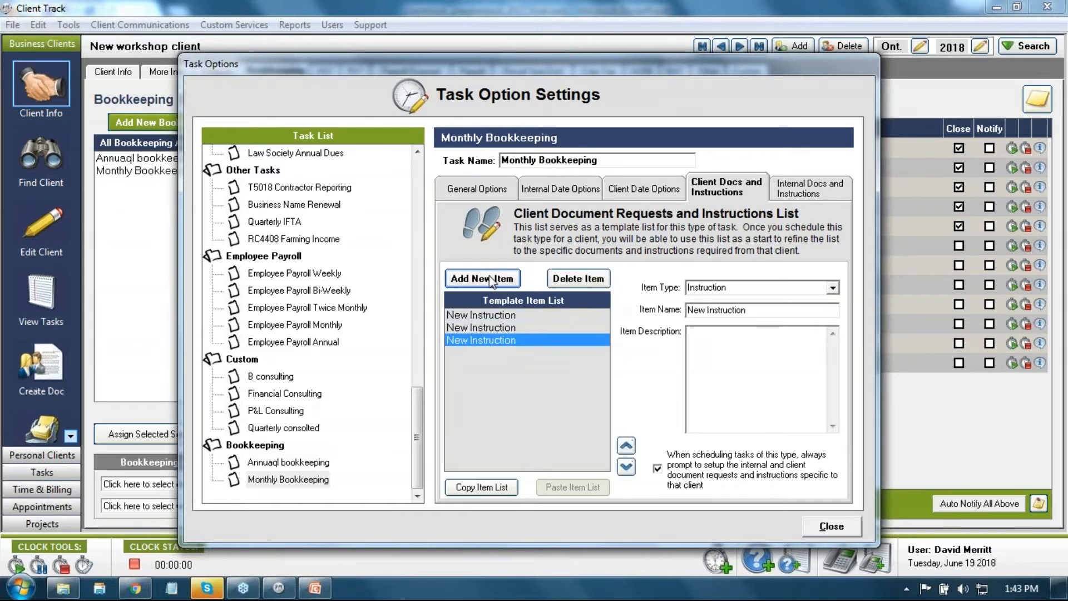
pyautogui.click(509, 315)
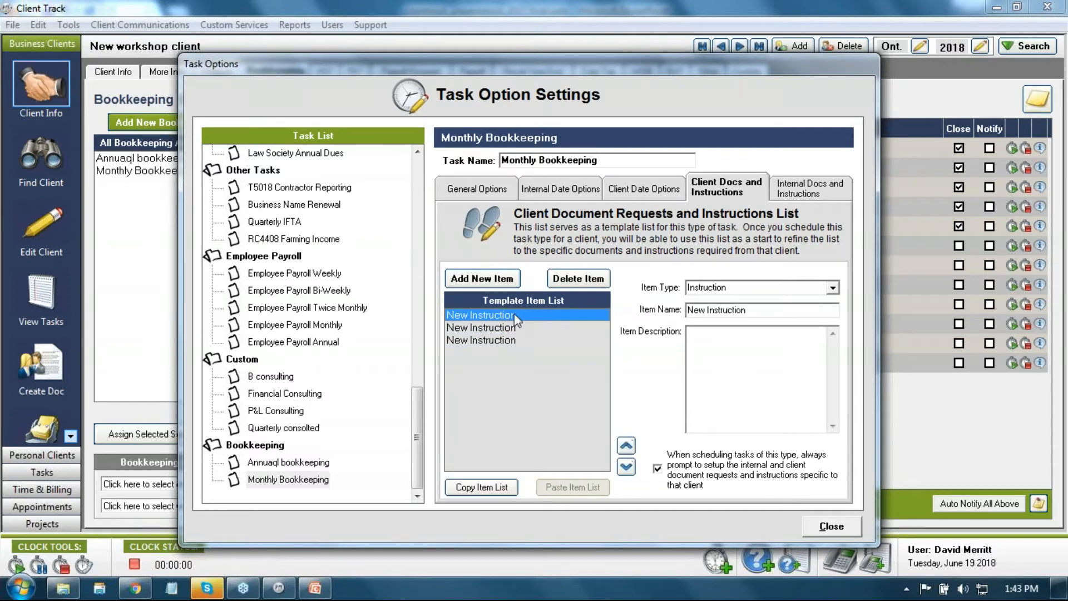
pyautogui.click(833, 290)
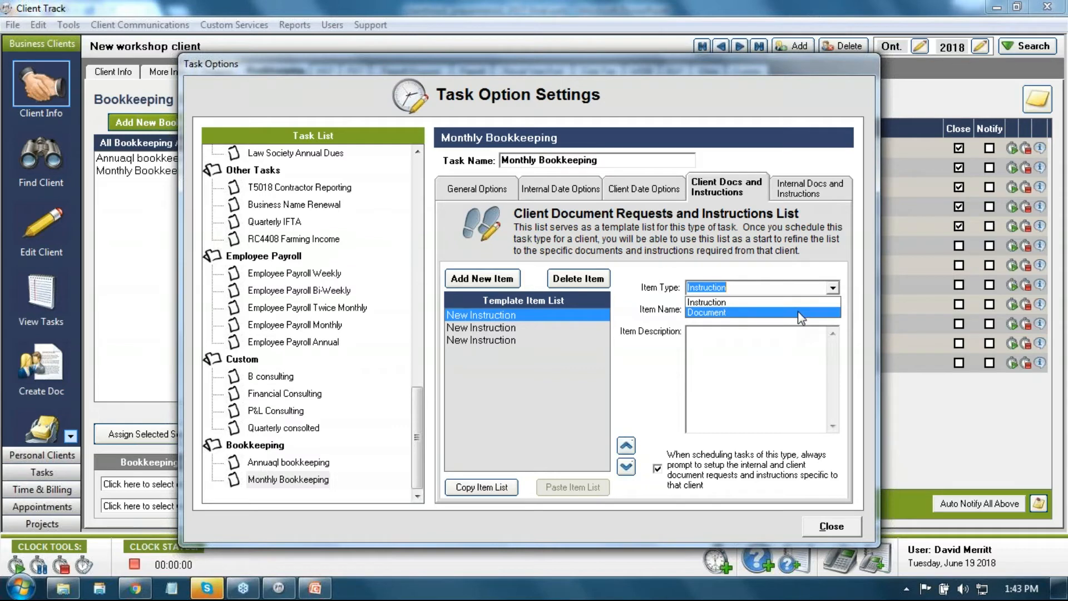
pyautogui.click(793, 304)
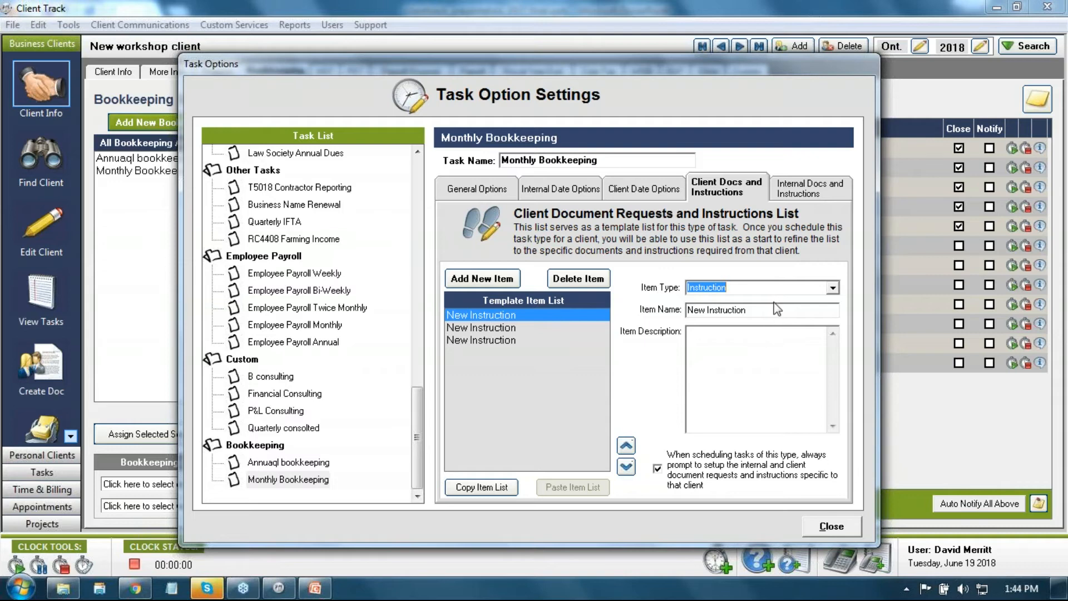
# Step: Rename the first two instructions 'Login to PayPal' and 'Export Monthly report from PayPal'
pyautogui.press('Tab')
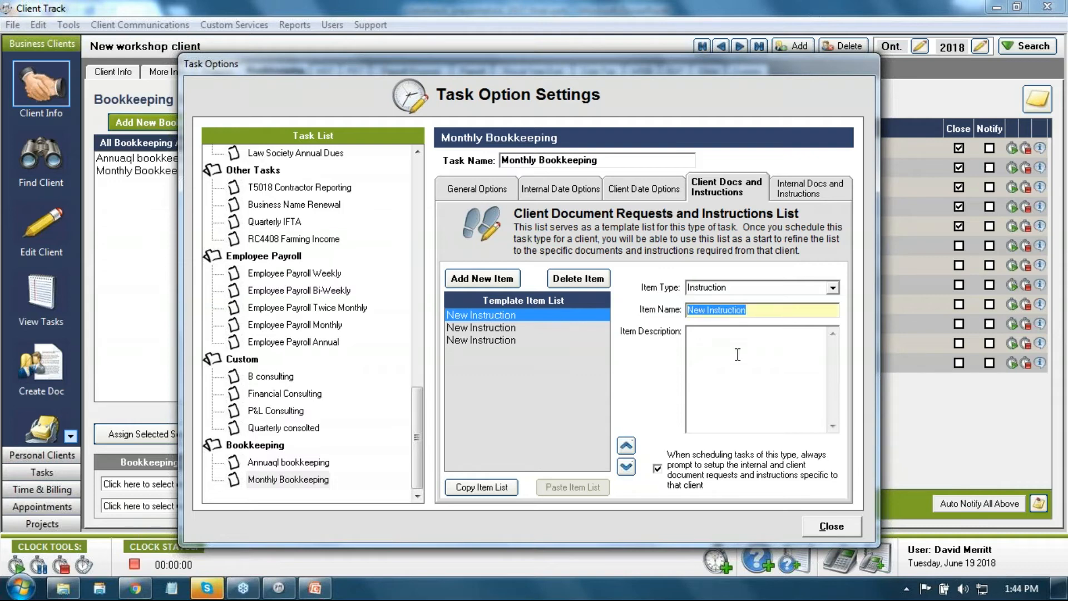
pyautogui.write('Lo')
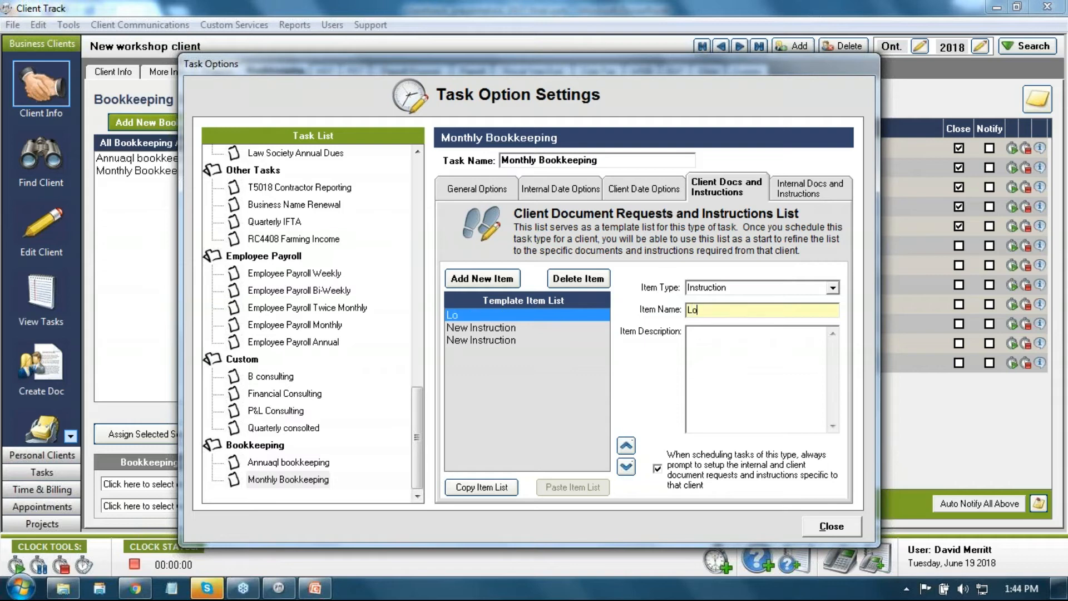
pyautogui.write('gin to PayPal')
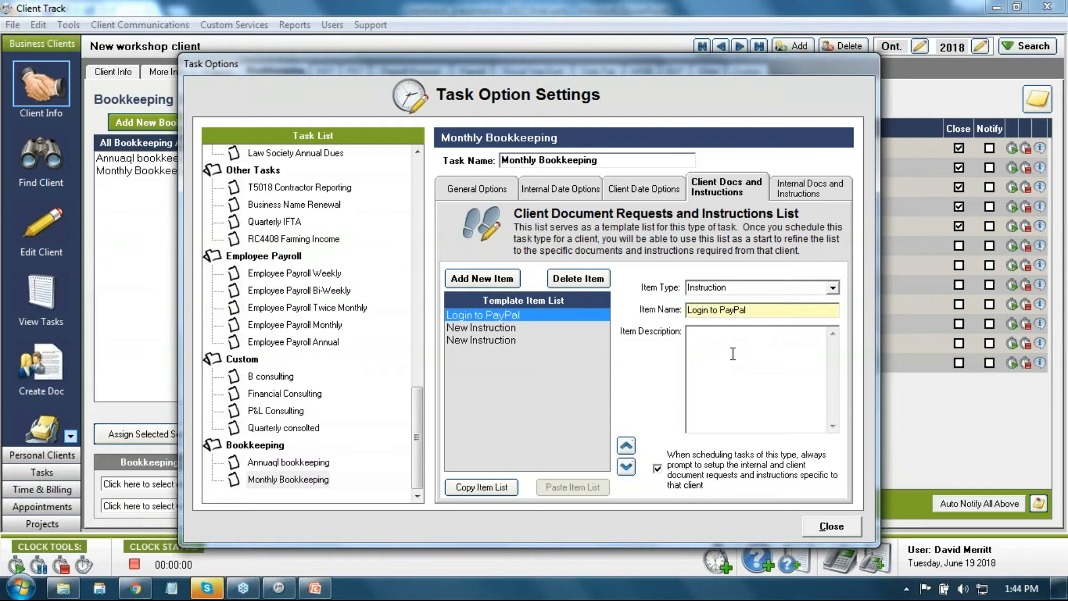
pyautogui.click(603, 327)
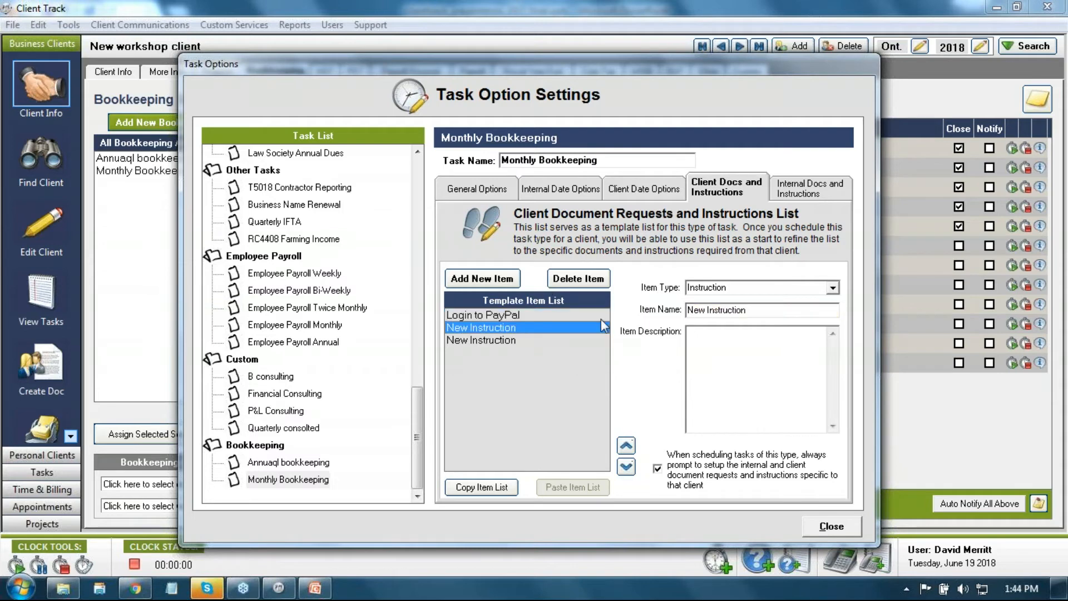
pyautogui.click(757, 310)
pyautogui.write('Export ')
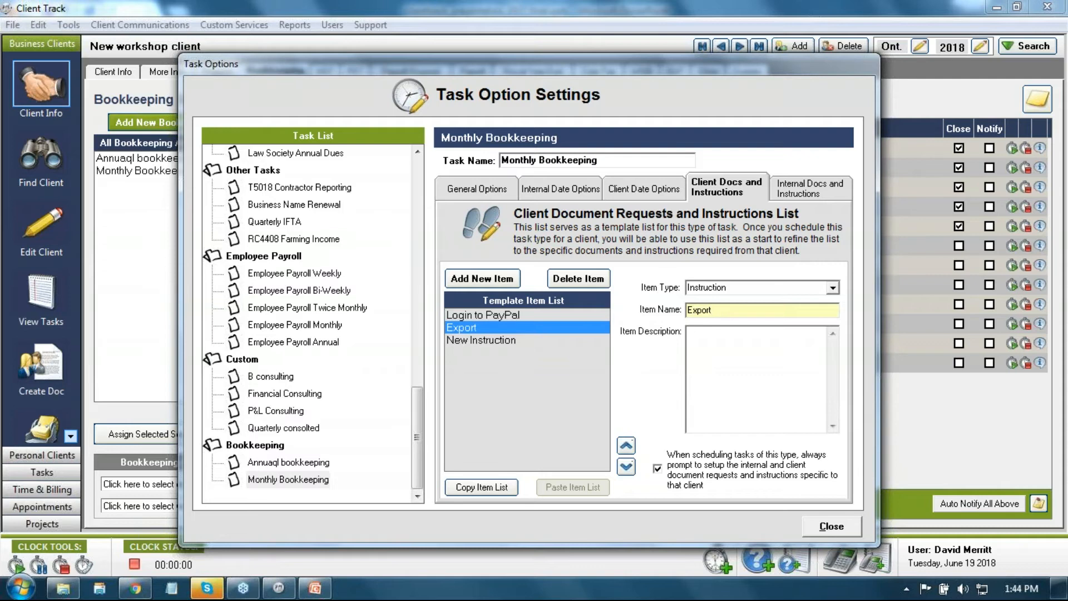
pyautogui.write('Monthly report fr')
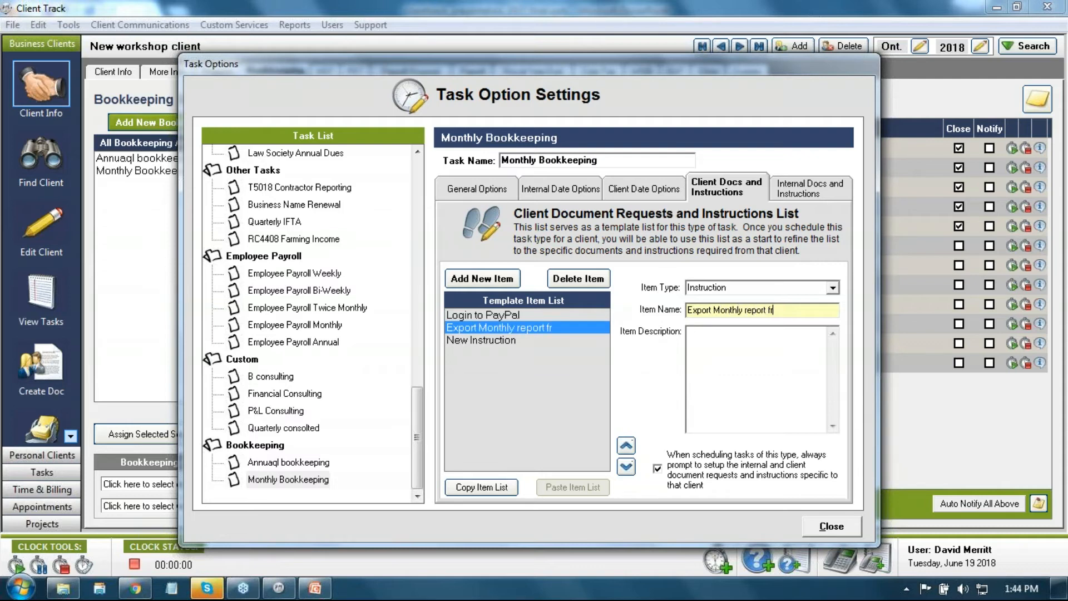
pyautogui.write('om PayPal')
# Step: Add Document items 'PayPal CRV export' and 'Credit card stmts' to the client list
pyautogui.click(508, 342)
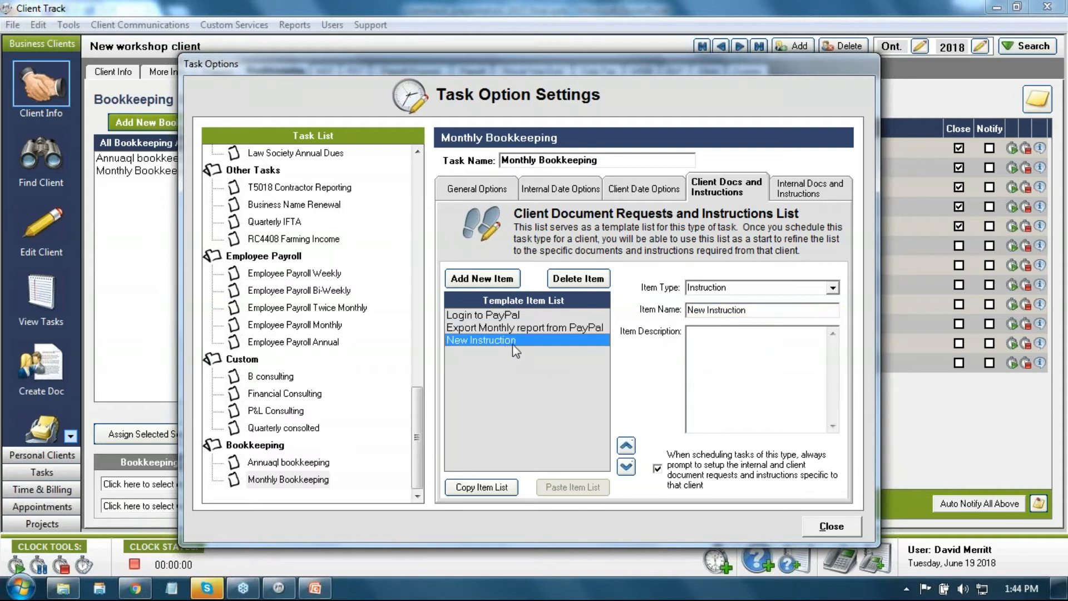
pyautogui.click(833, 287)
pyautogui.click(810, 312)
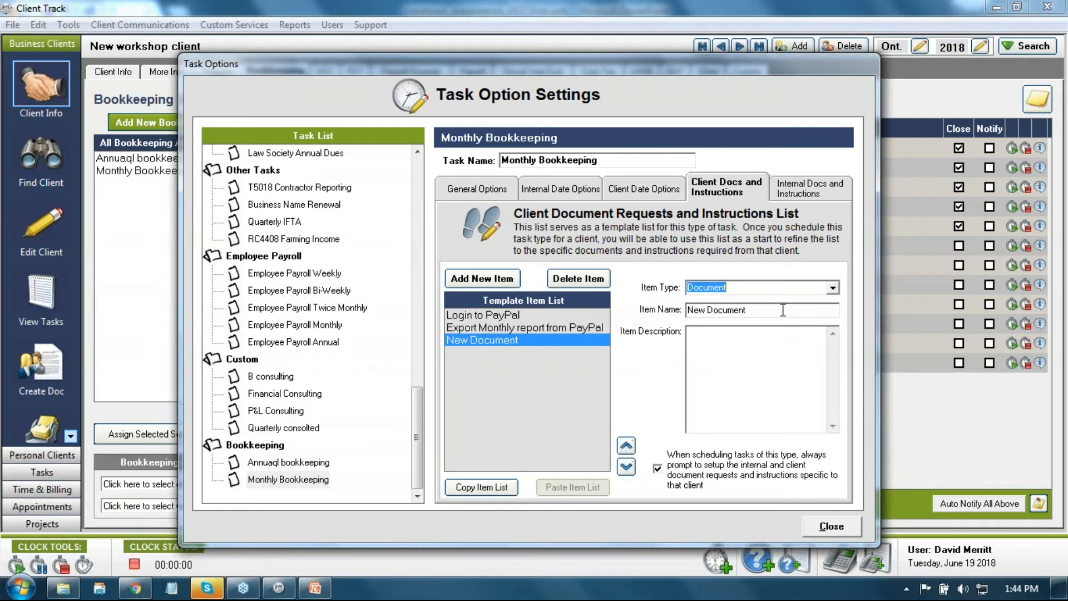
pyautogui.moveTo(782, 310); pyautogui.dragTo(659, 322)
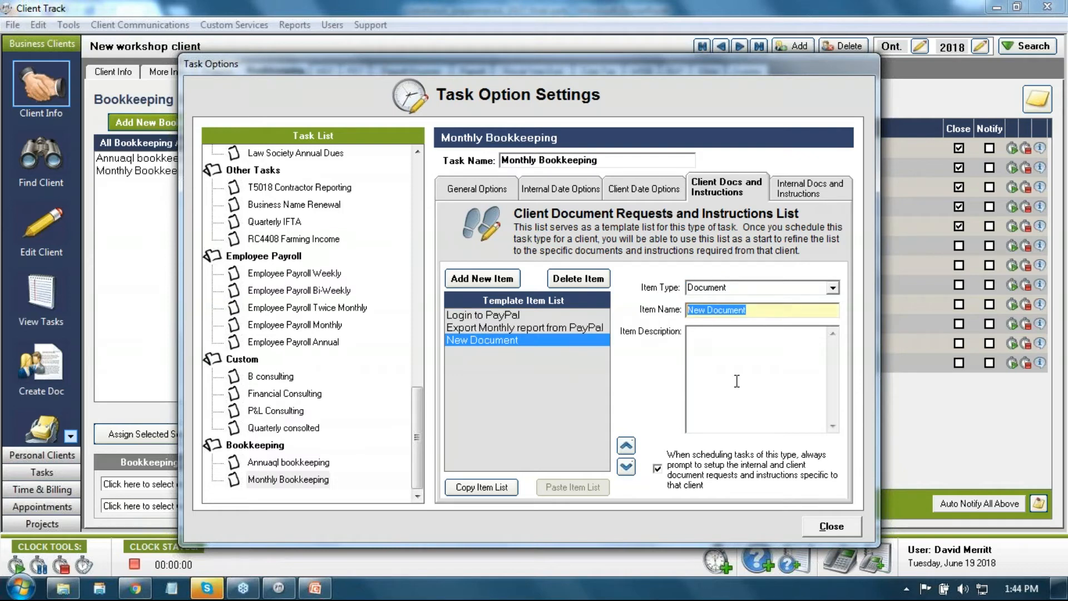
pyautogui.write('PayP')
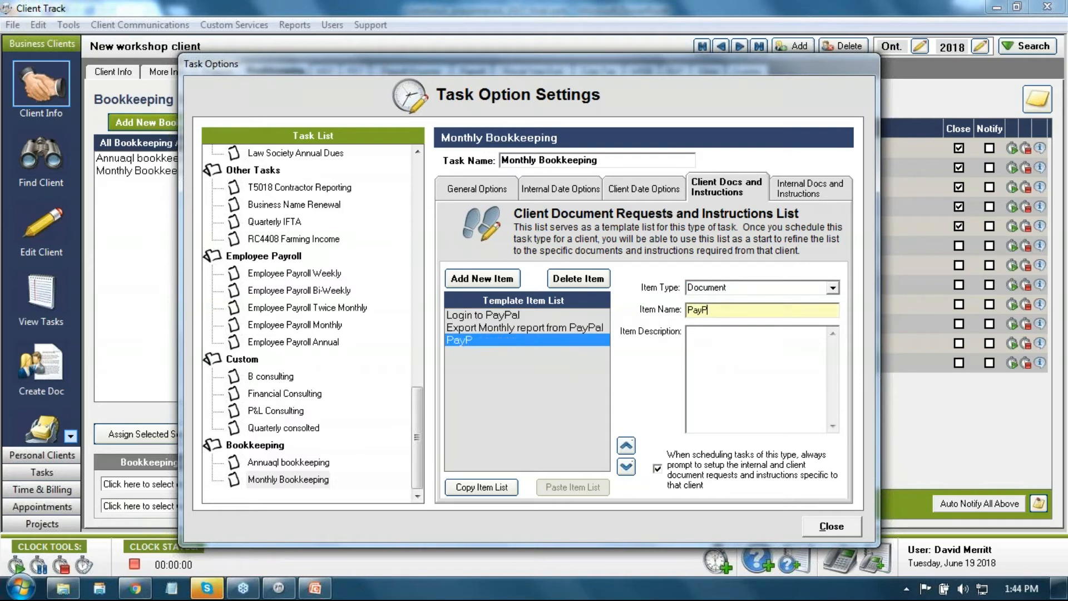
pyautogui.write('al CRV export')
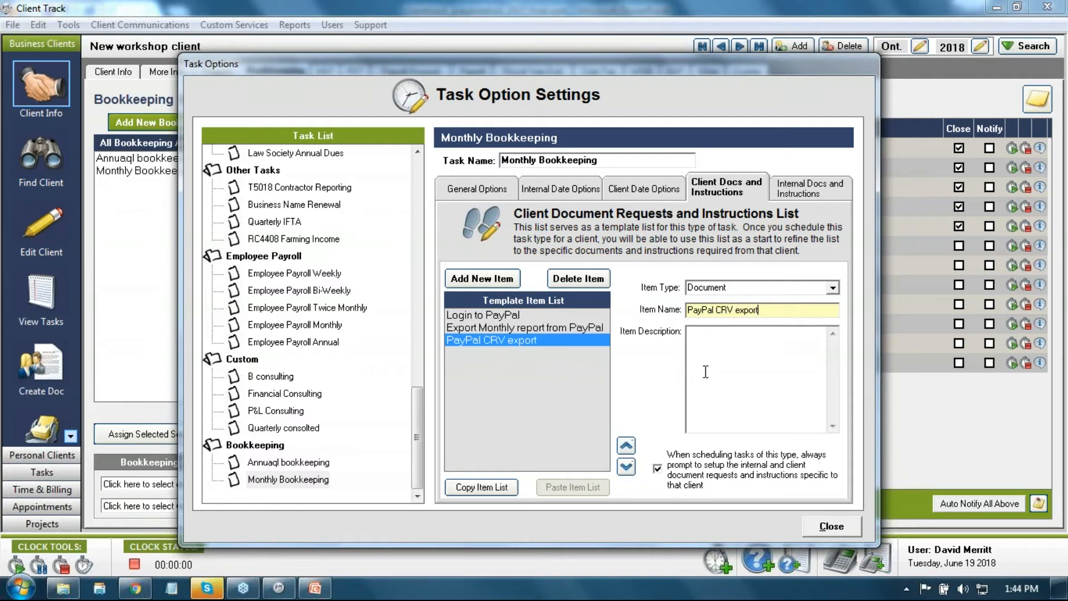
pyautogui.click(483, 279)
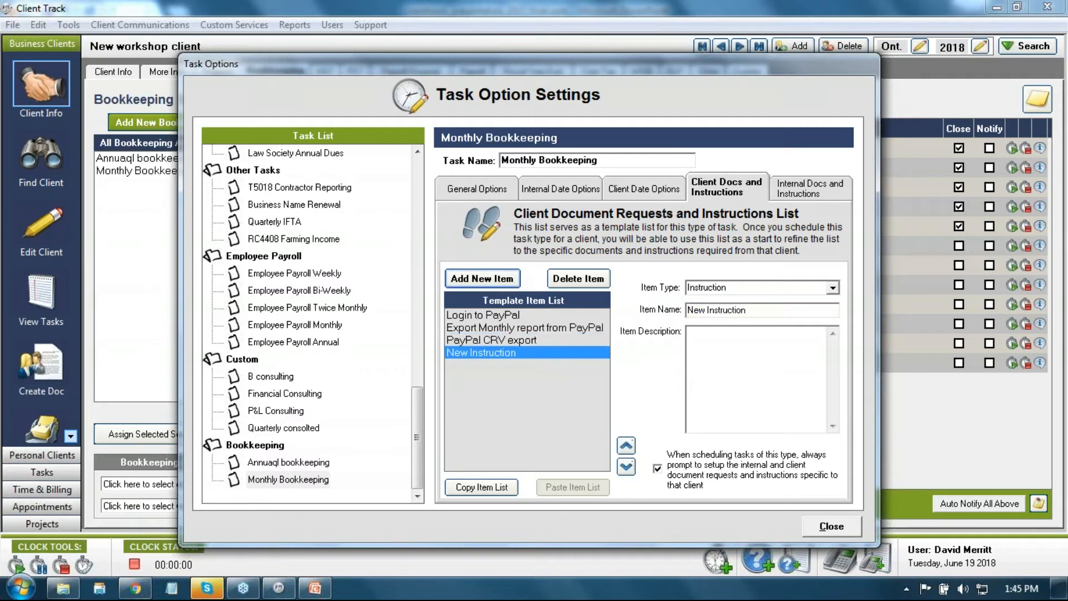
pyautogui.click(826, 287)
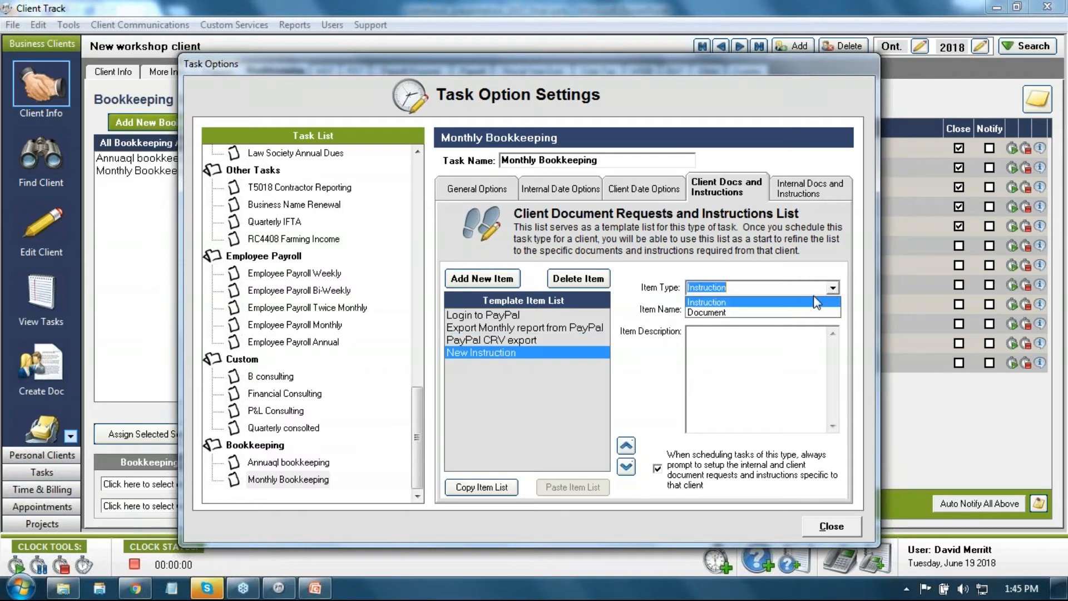
pyautogui.click(783, 313)
pyautogui.moveTo(782, 313); pyautogui.dragTo(677, 315)
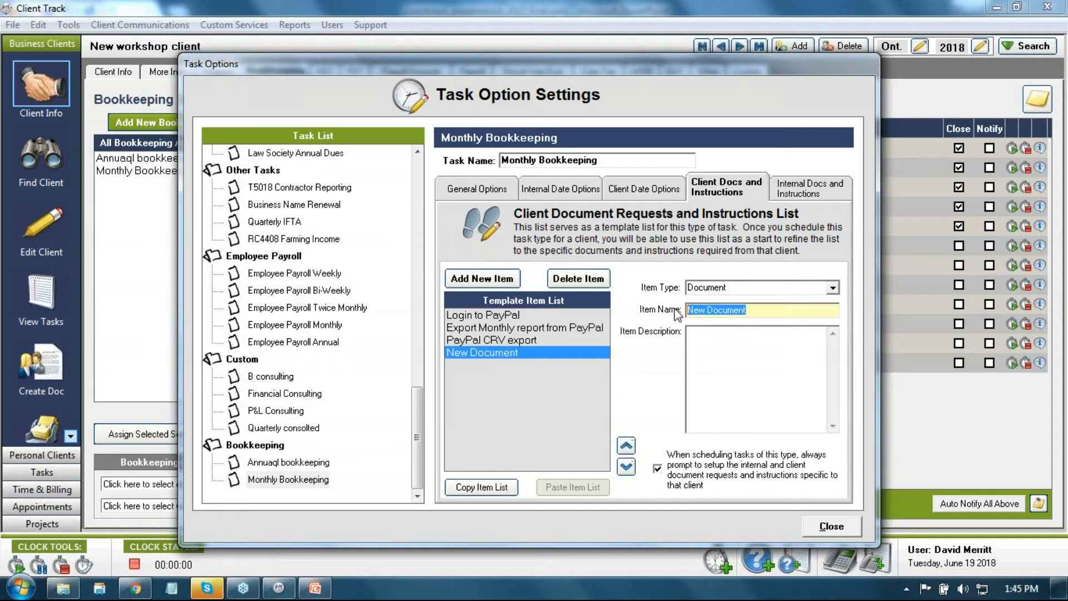
pyautogui.write('Cred')
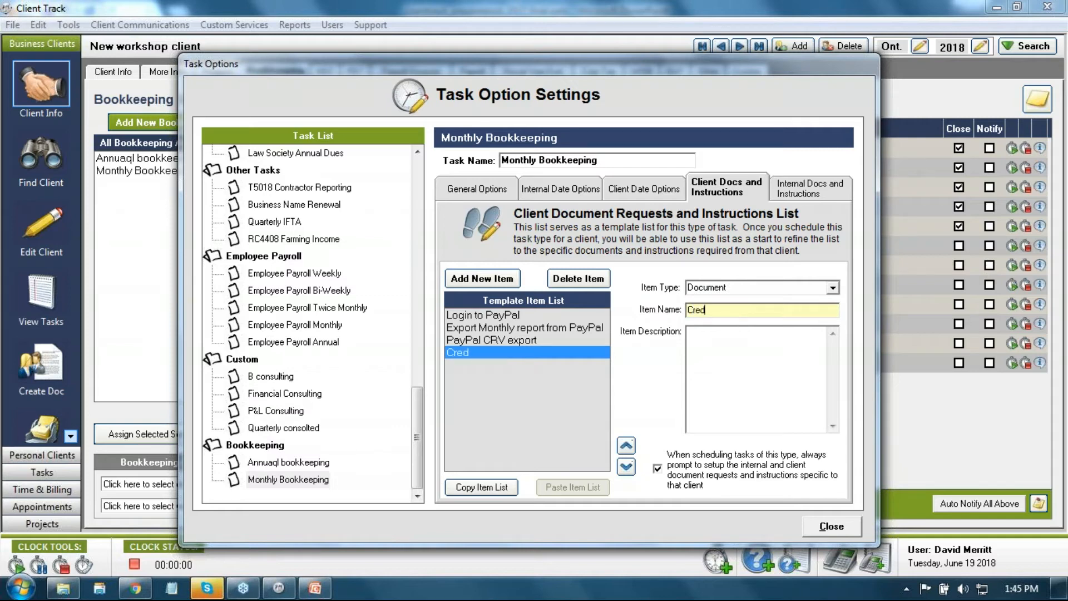
pyautogui.write('it card stmts')
# Step: Add Document requests 'Bank Stmts' and 'Invoices & Receipts' to the client list
pyautogui.click(477, 278)
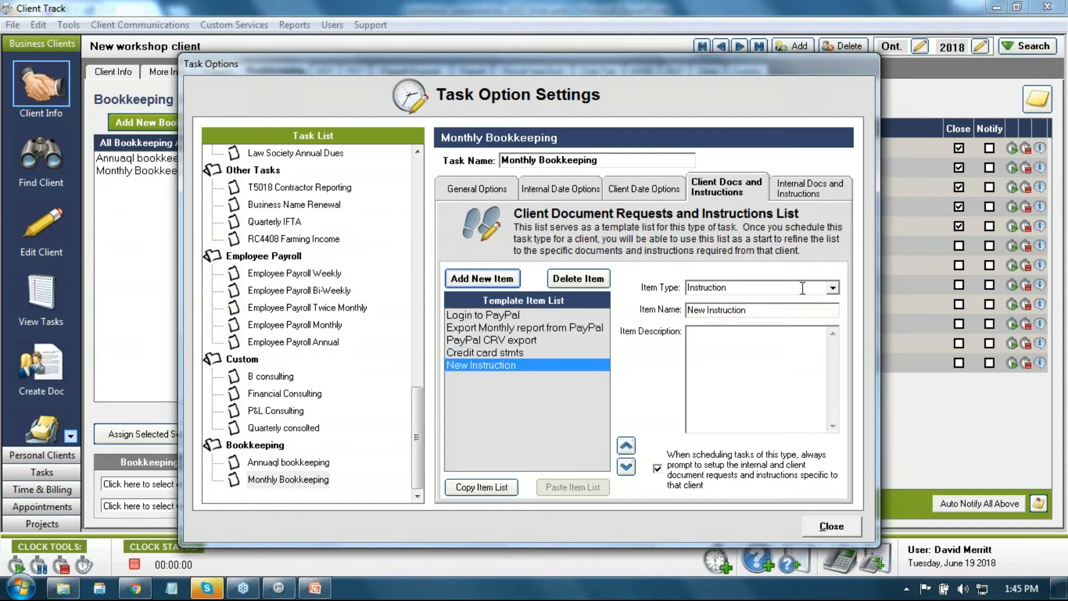
pyautogui.click(834, 287)
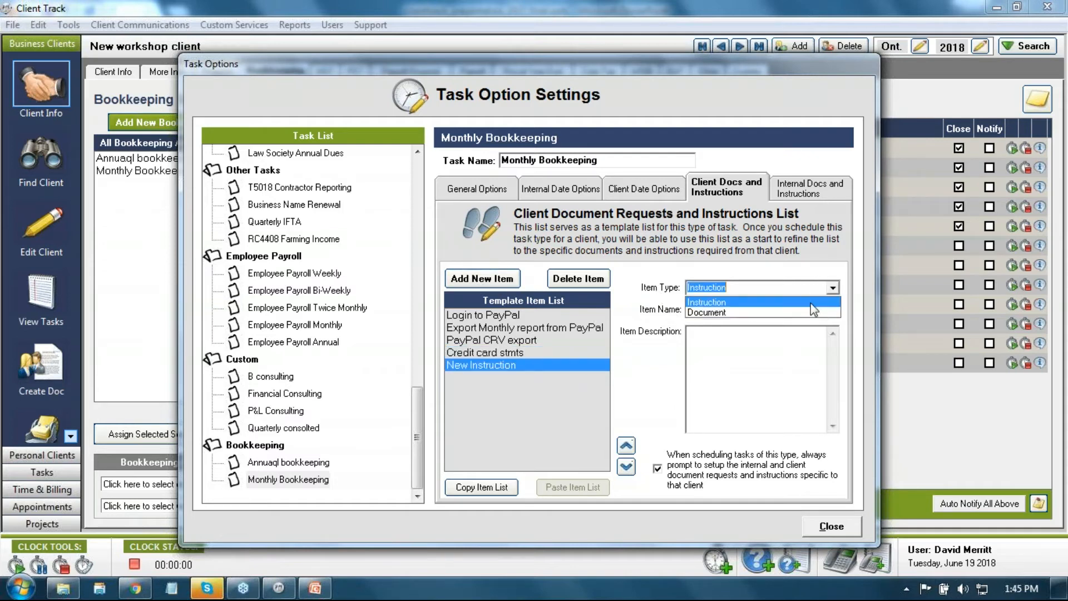
pyautogui.click(799, 312)
pyautogui.press('Tab')
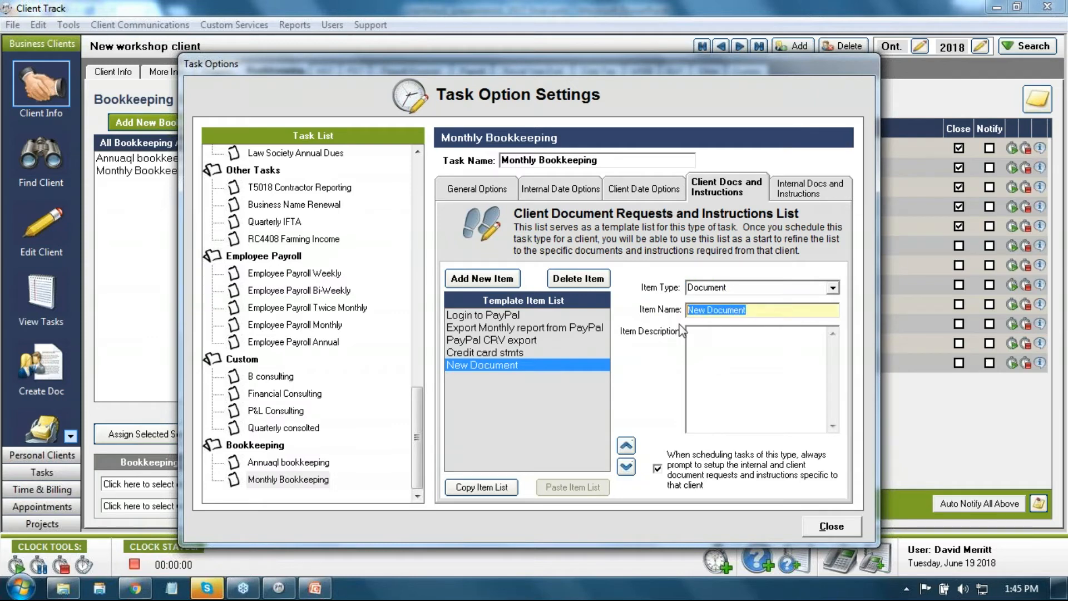
pyautogui.write('M')
pyautogui.press('BackSpace')
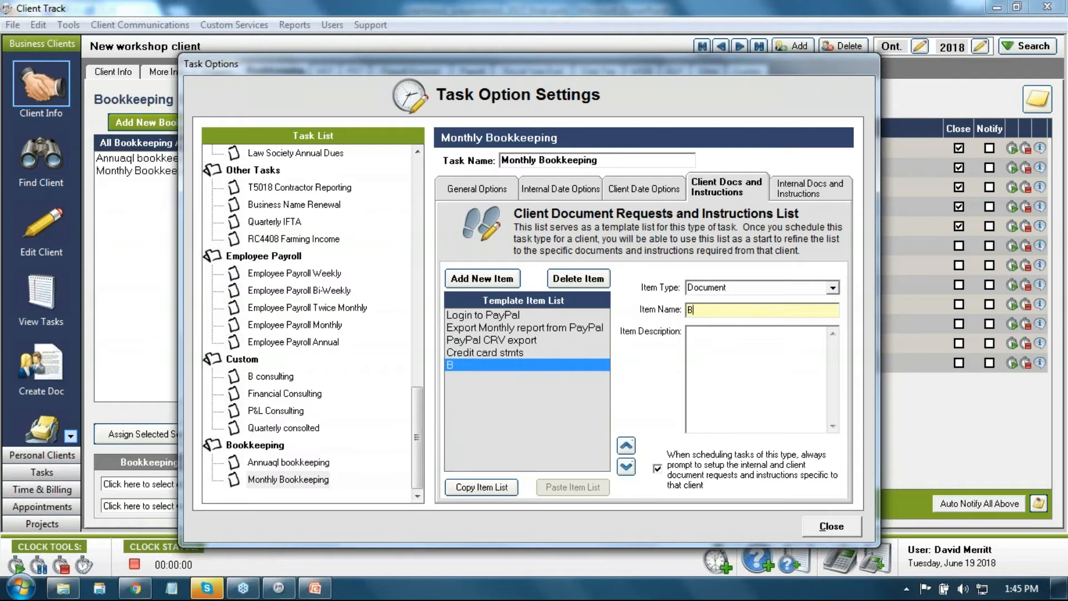
pyautogui.write('Bank Stmts')
pyautogui.click(482, 278)
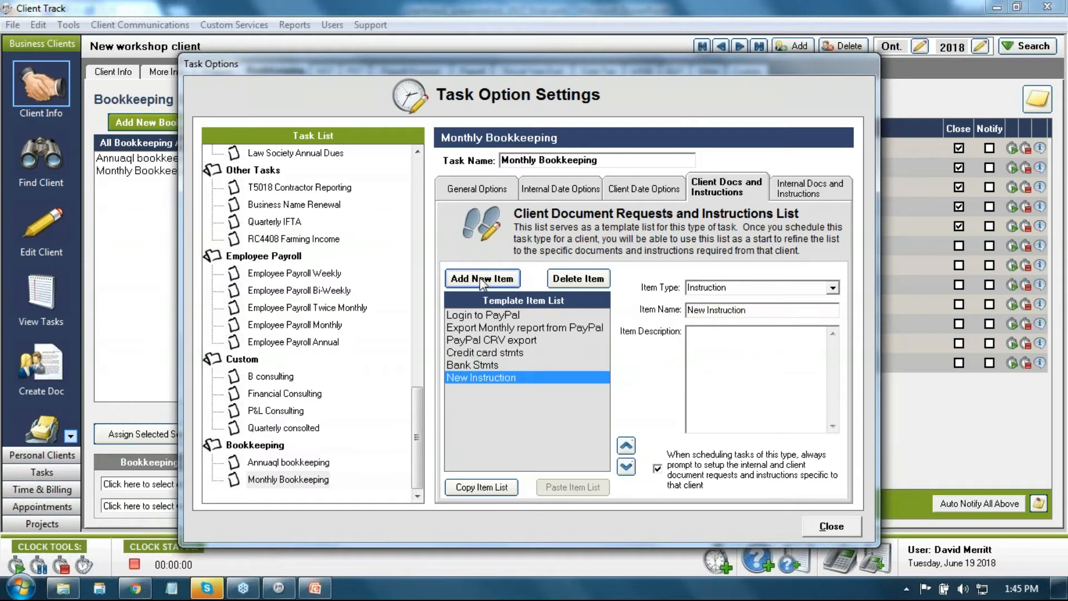
pyautogui.click(757, 315)
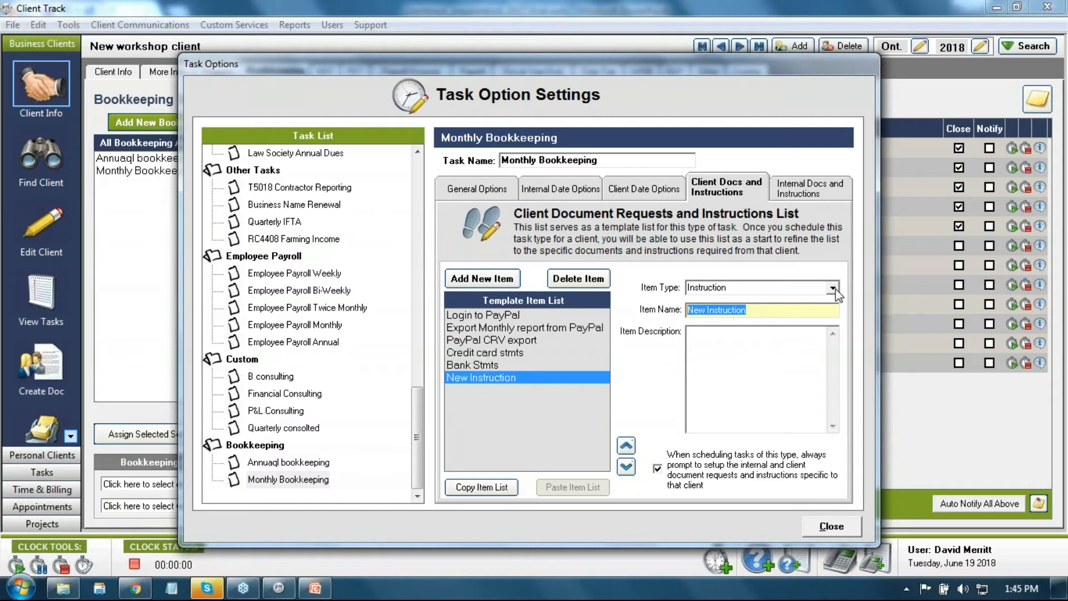
pyautogui.click(832, 287)
pyautogui.click(790, 312)
pyautogui.press('BackSpace')
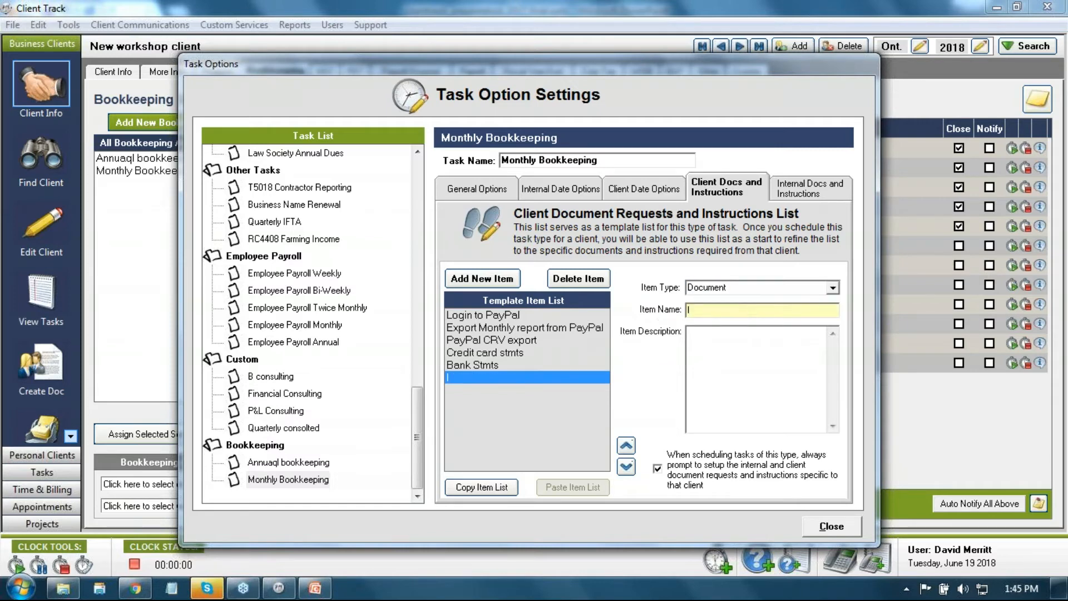
pyautogui.write('Invoices & Recei')
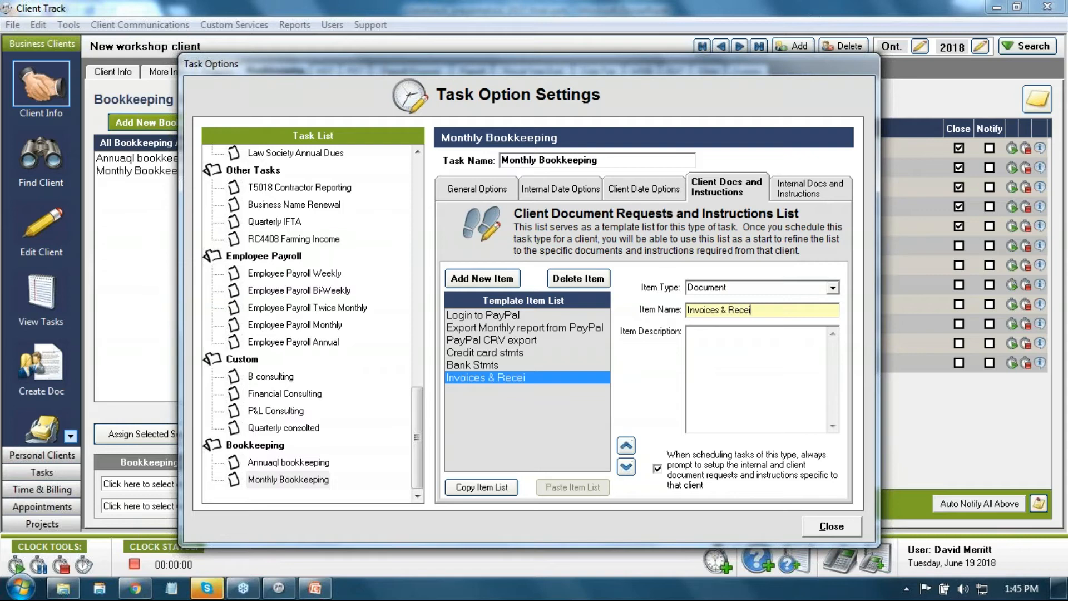
pyautogui.write('pts')
# Step: Copy Monthly Bookkeeping's six client document items and paste them into Annuaql bookkeeping
pyautogui.click(288, 462)
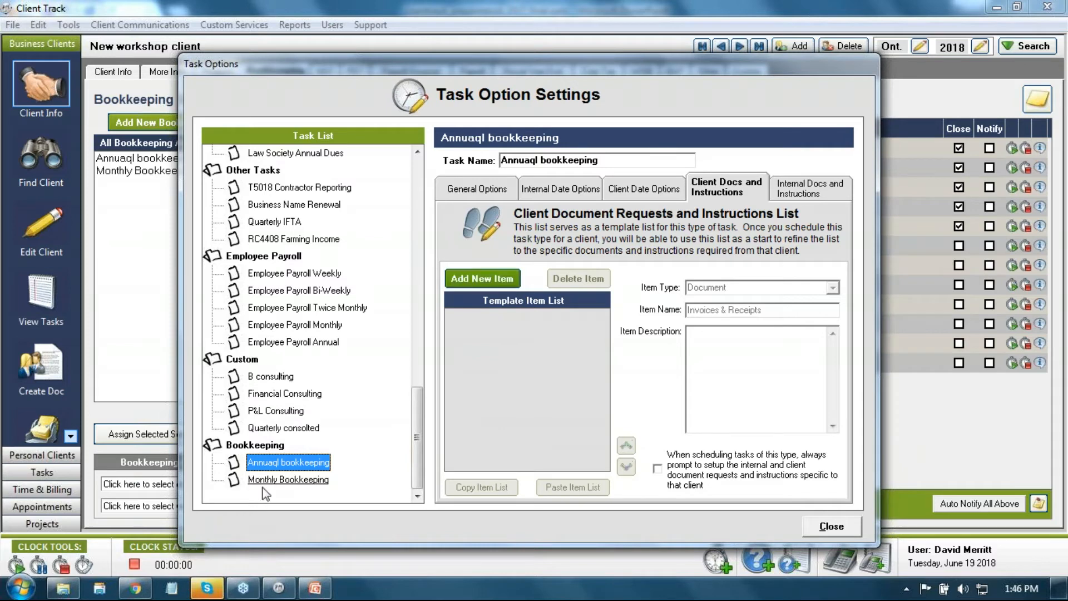
pyautogui.click(288, 479)
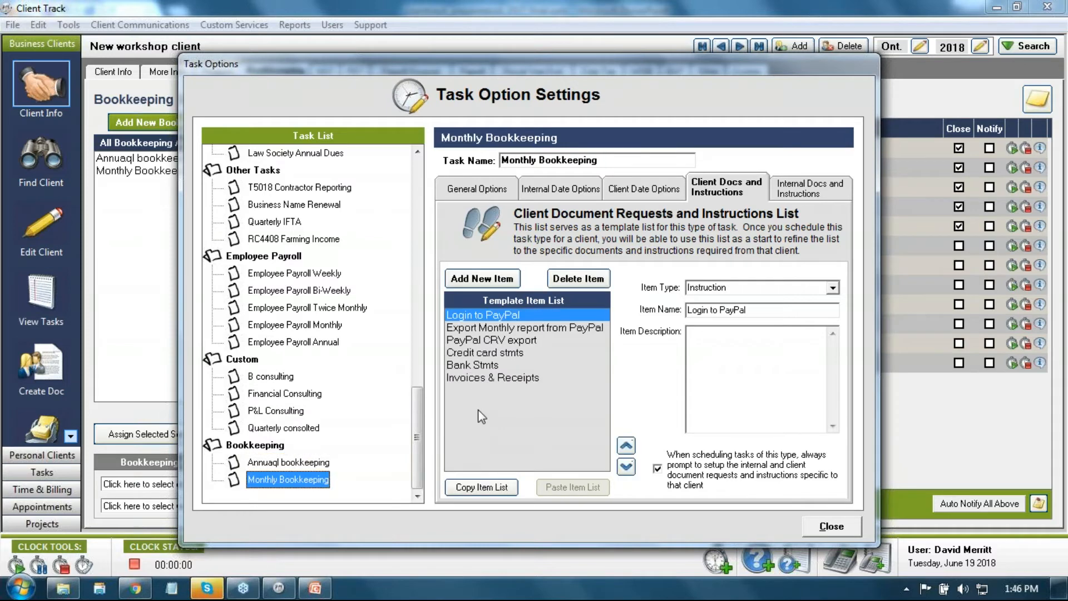
pyautogui.click(488, 489)
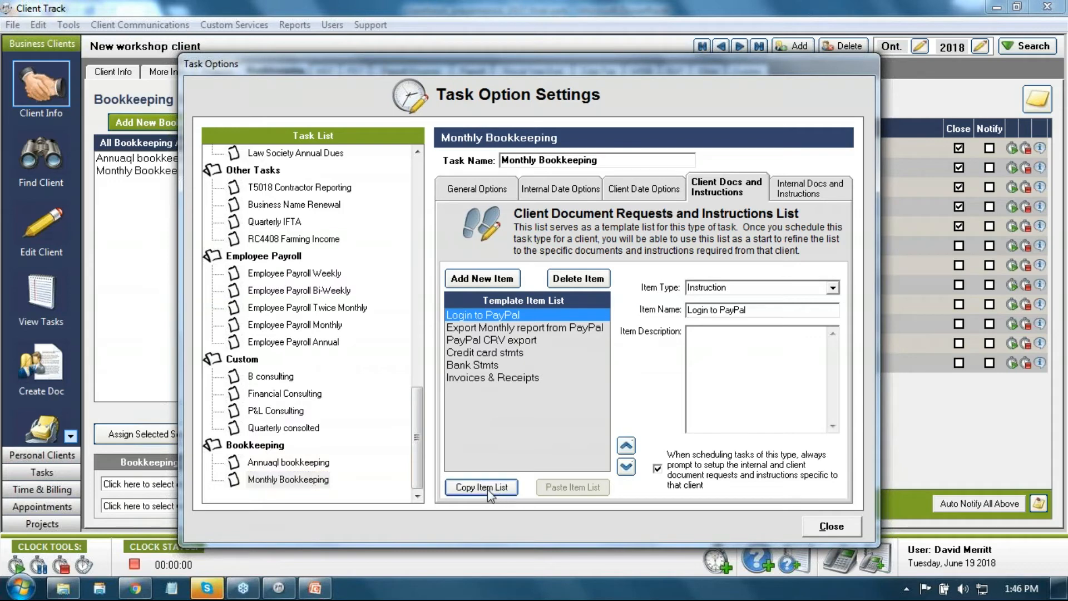
pyautogui.click(289, 462)
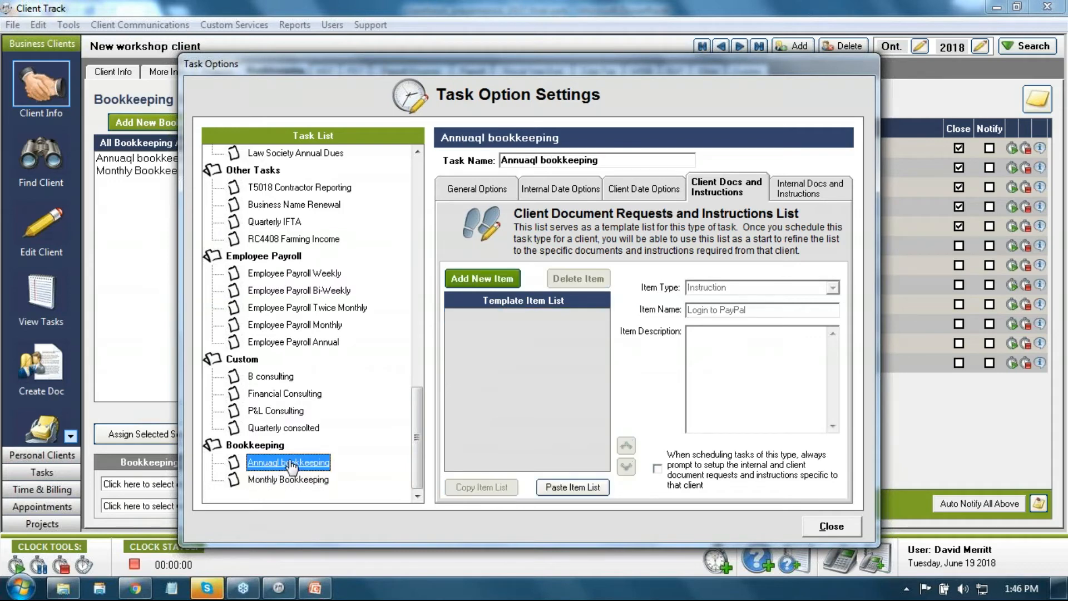
pyautogui.click(570, 488)
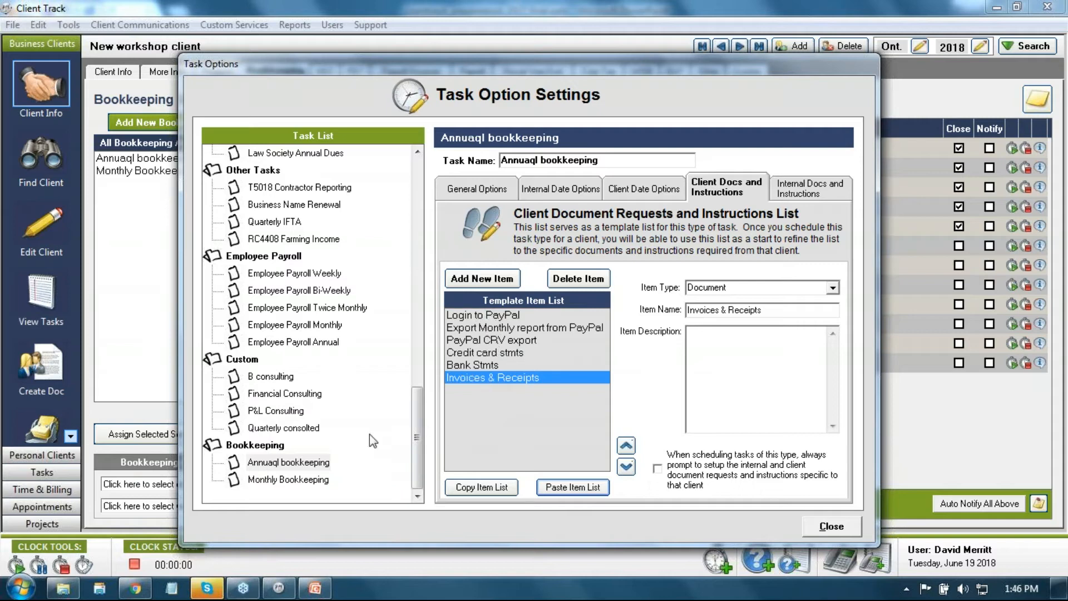
pyautogui.click(301, 479)
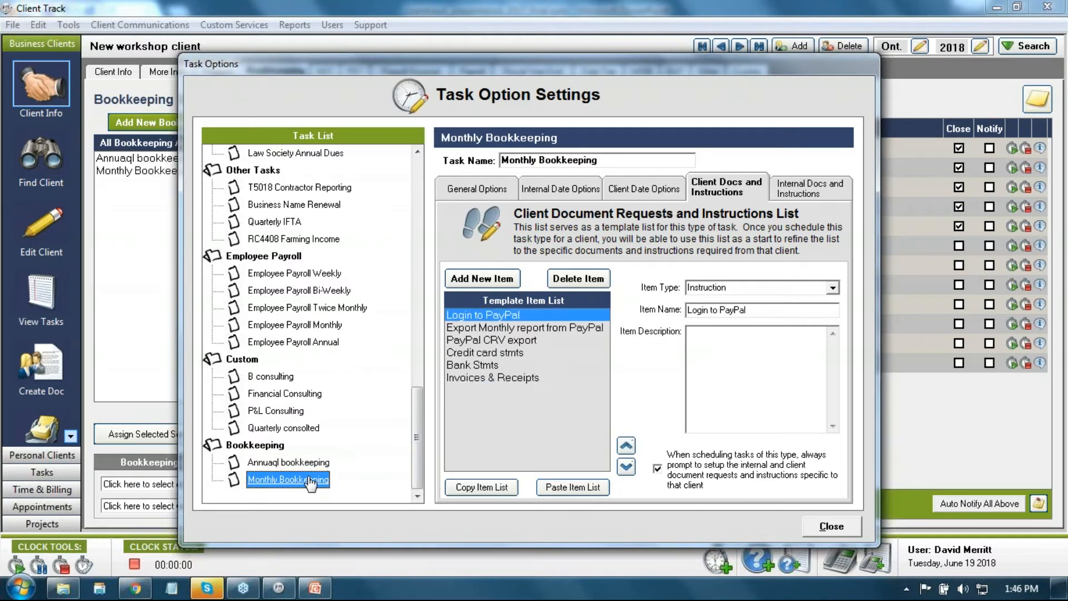
# Step: Switch to Monthly Bookkeeping's empty Internal Docs and Instructions list
pyautogui.click(798, 195)
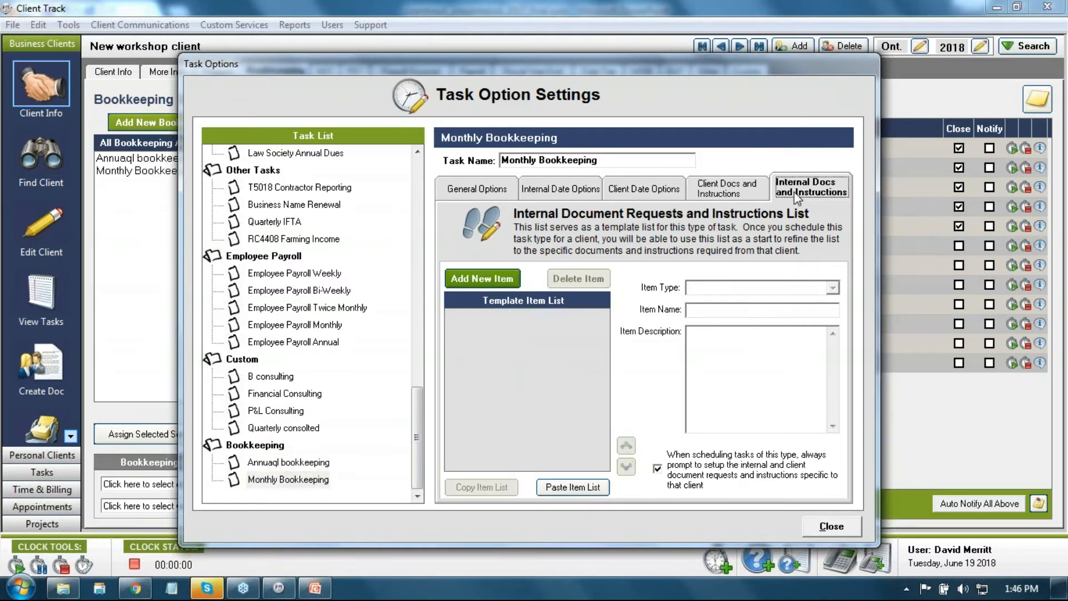
pyautogui.click(723, 193)
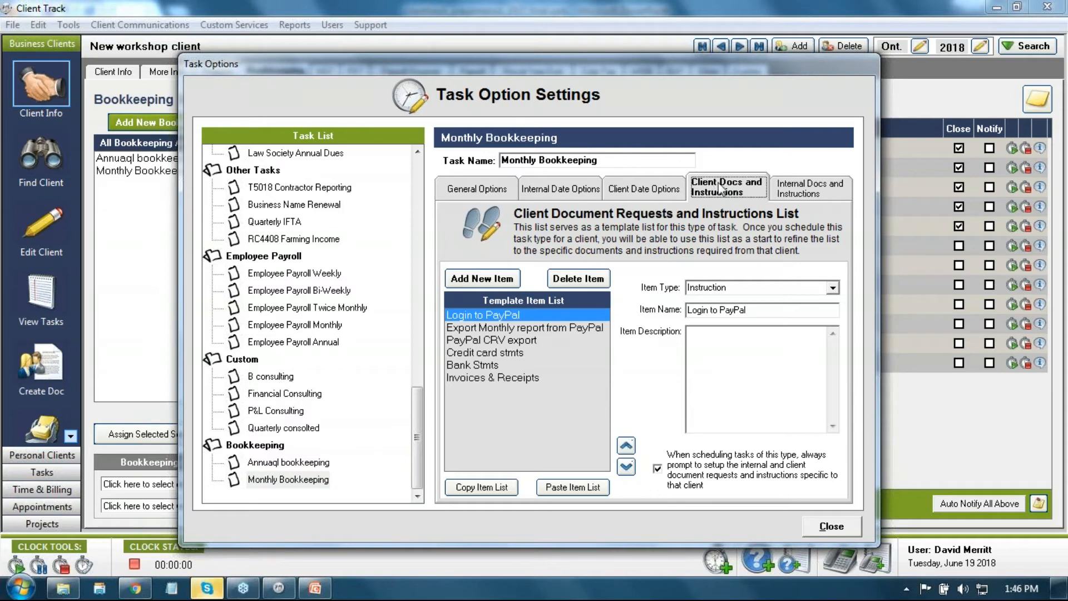
pyautogui.click(804, 191)
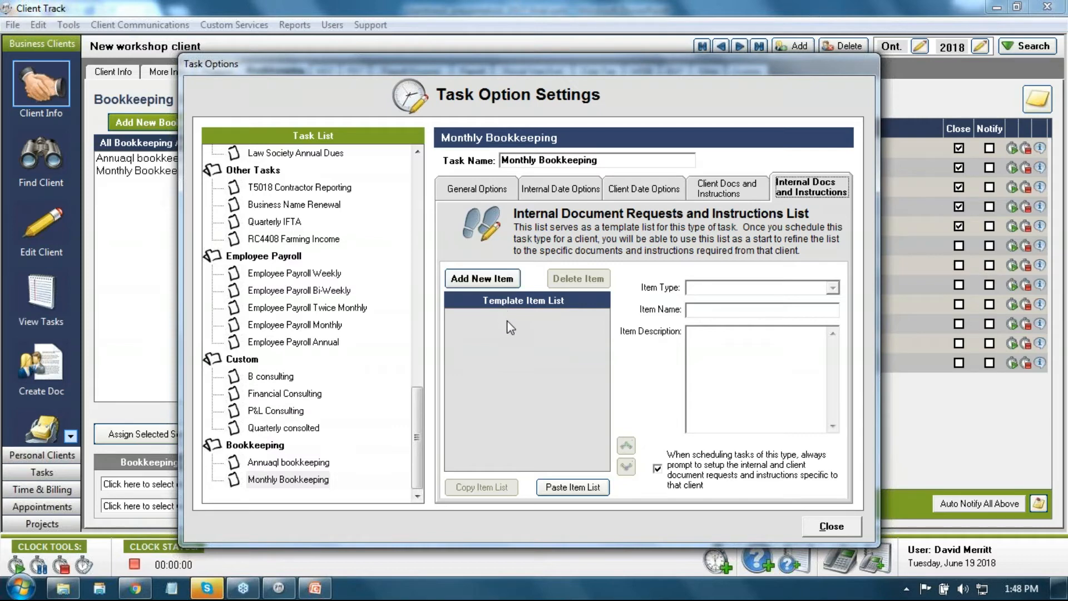
# Step: Add four internal instructions, naming the first two 'Sort Receipt in date order' and 'Match receipts to stmts'
pyautogui.click(499, 284)
pyautogui.click(499, 282)
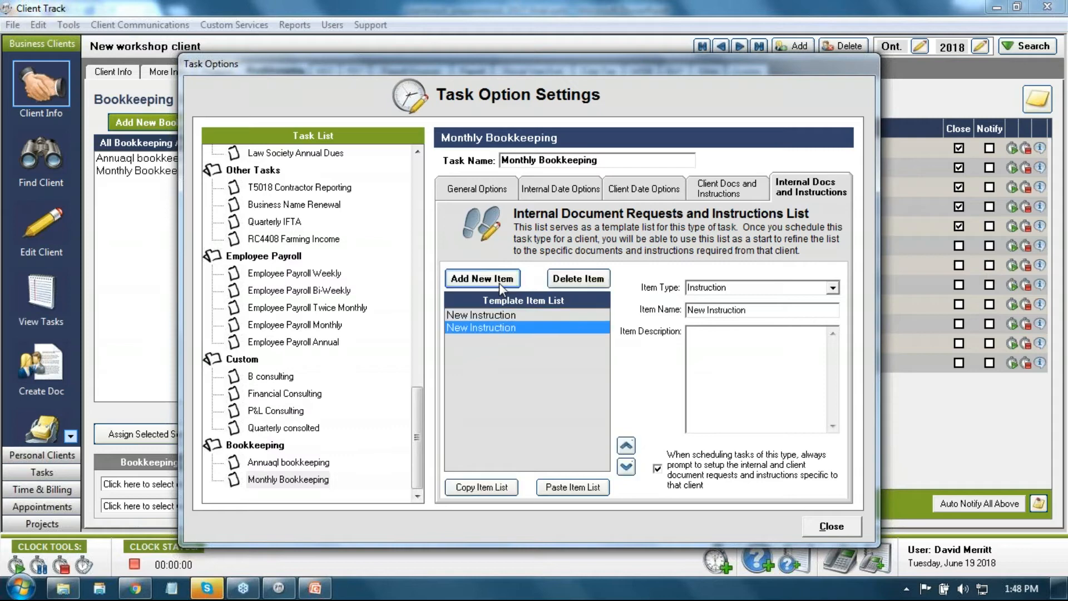
pyautogui.click(499, 283)
pyautogui.click(499, 282)
pyautogui.click(499, 282)
pyautogui.click(507, 315)
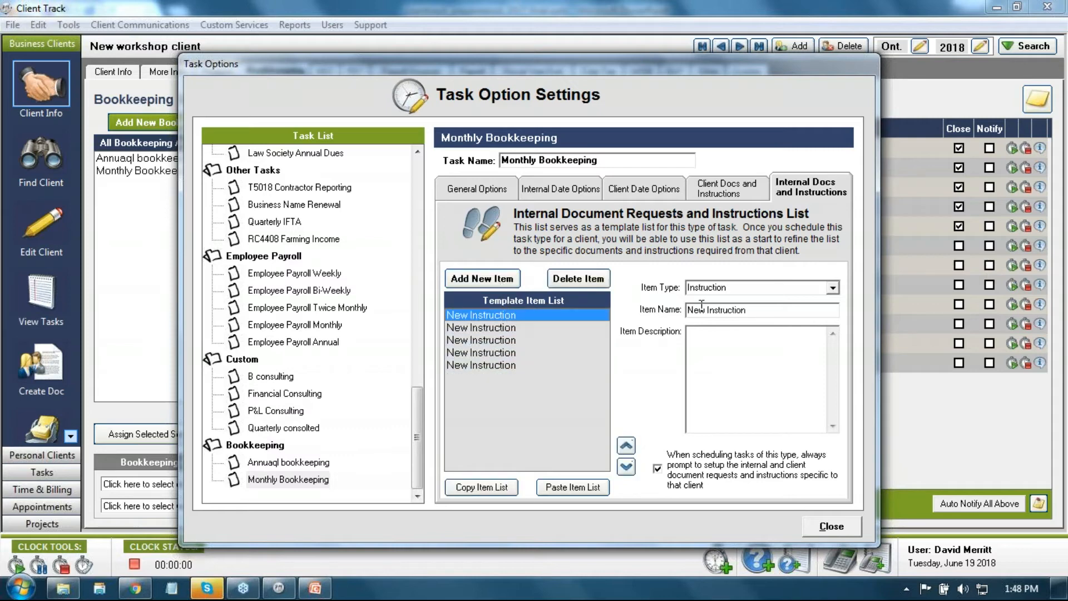
pyautogui.click(746, 311)
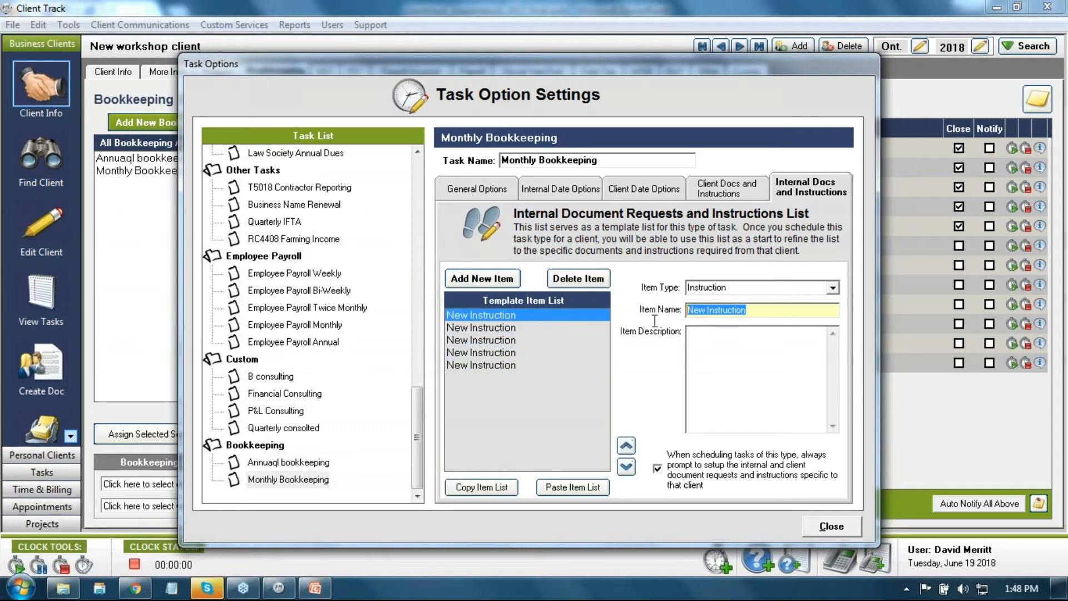
pyautogui.write('Sort Rec')
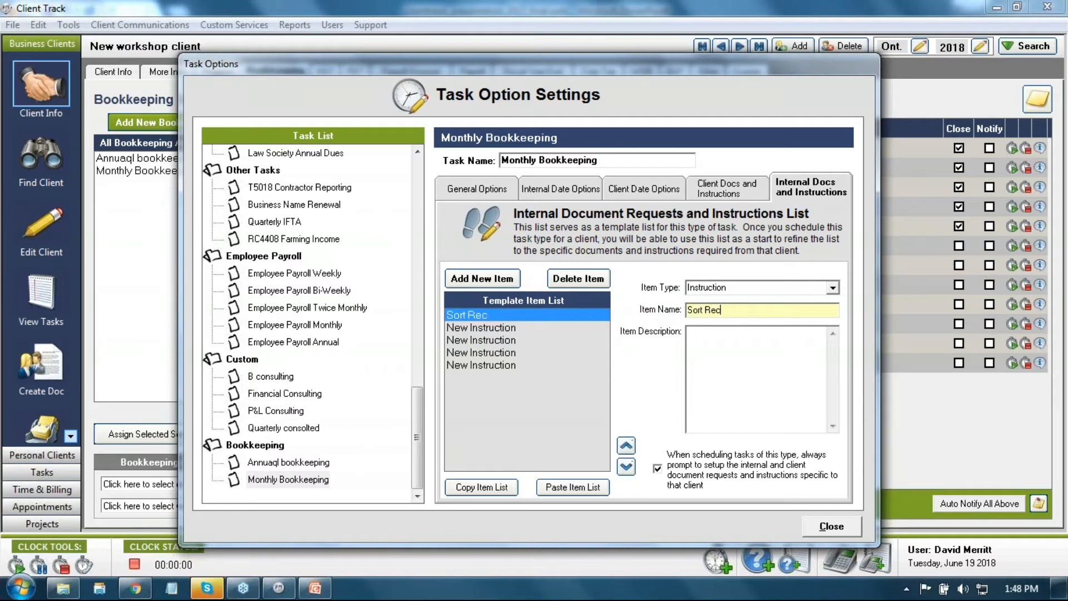
pyautogui.write('eipt in date order')
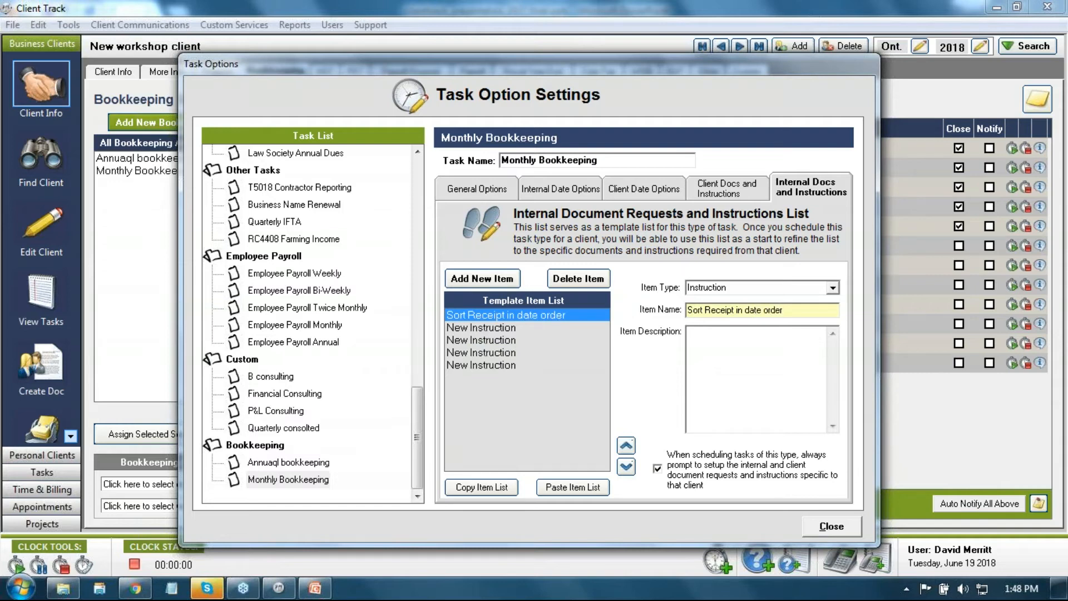
pyautogui.click(563, 329)
pyautogui.click(769, 313)
pyautogui.moveTo(769, 314); pyautogui.dragTo(668, 313)
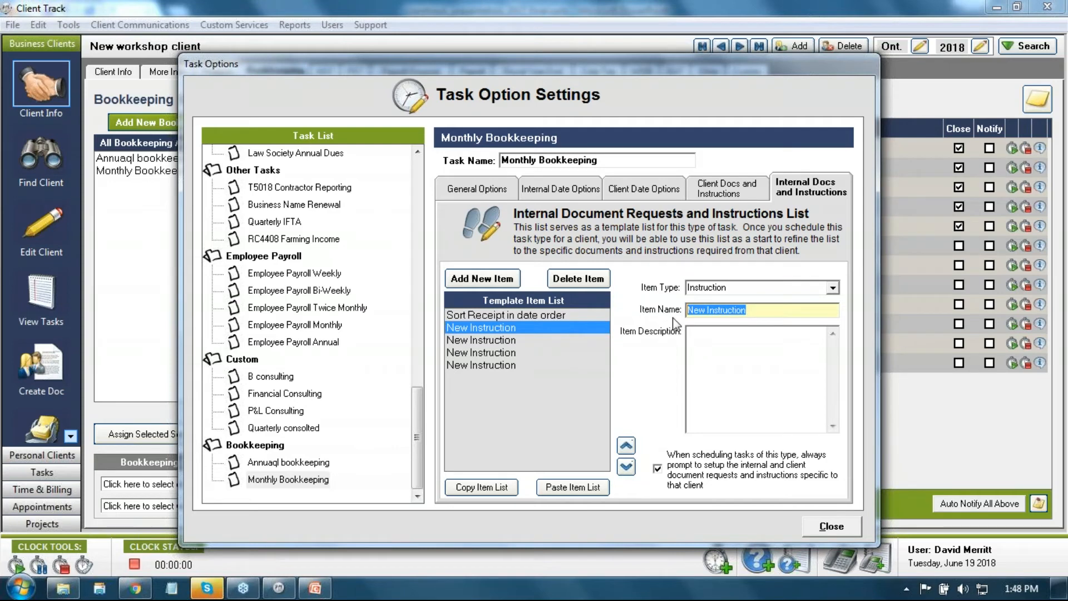
pyautogui.write('Match r')
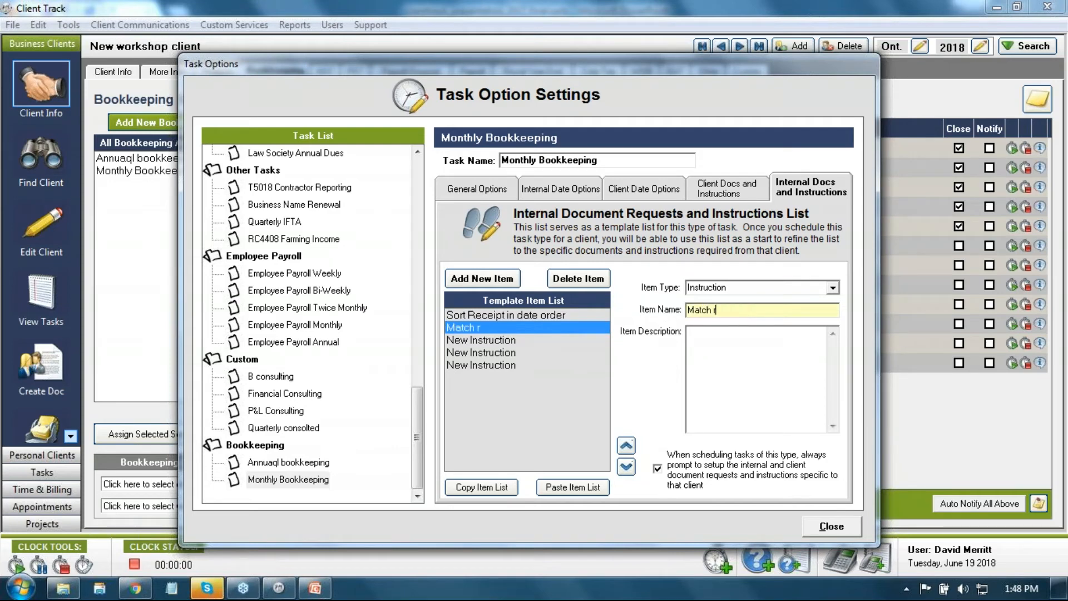
pyautogui.write('eceipts to stm')
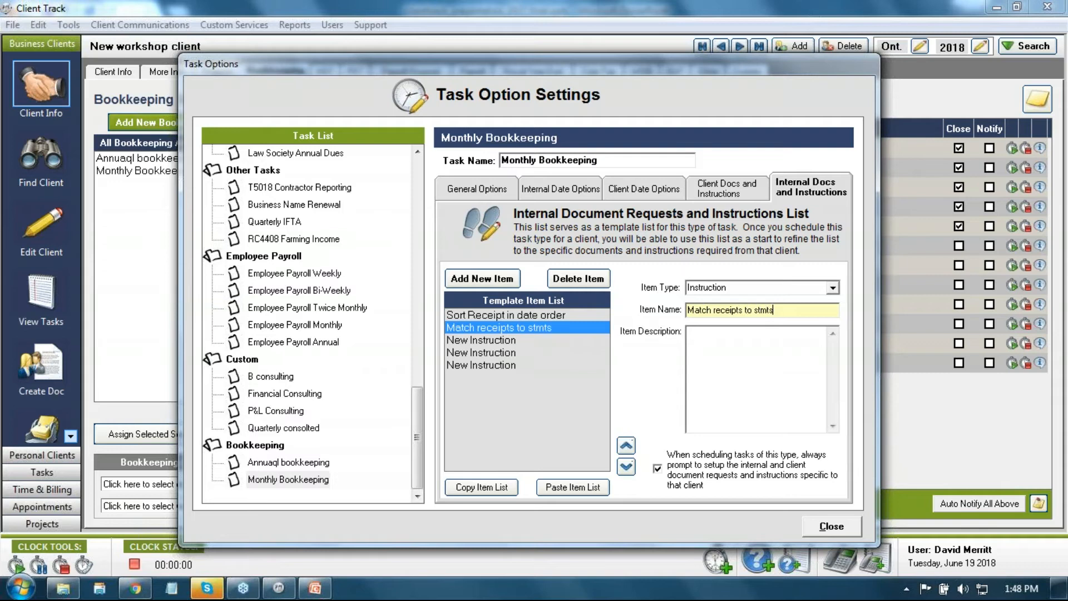
pyautogui.write('ts')
# Step: Name the remaining internal steps 'Rec Credit card', 'Rec Bank stmts' and 'Finalize', then show client docs
pyautogui.click(552, 343)
pyautogui.moveTo(766, 317); pyautogui.dragTo(651, 316)
pyautogui.write('Rec')
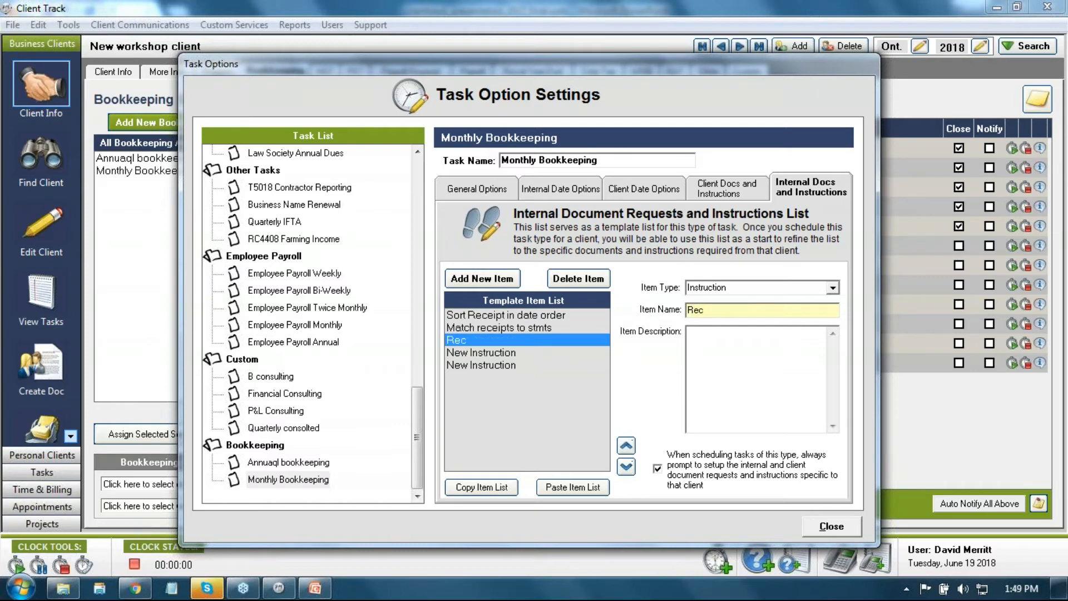
pyautogui.write(' Credit card')
pyautogui.click(539, 353)
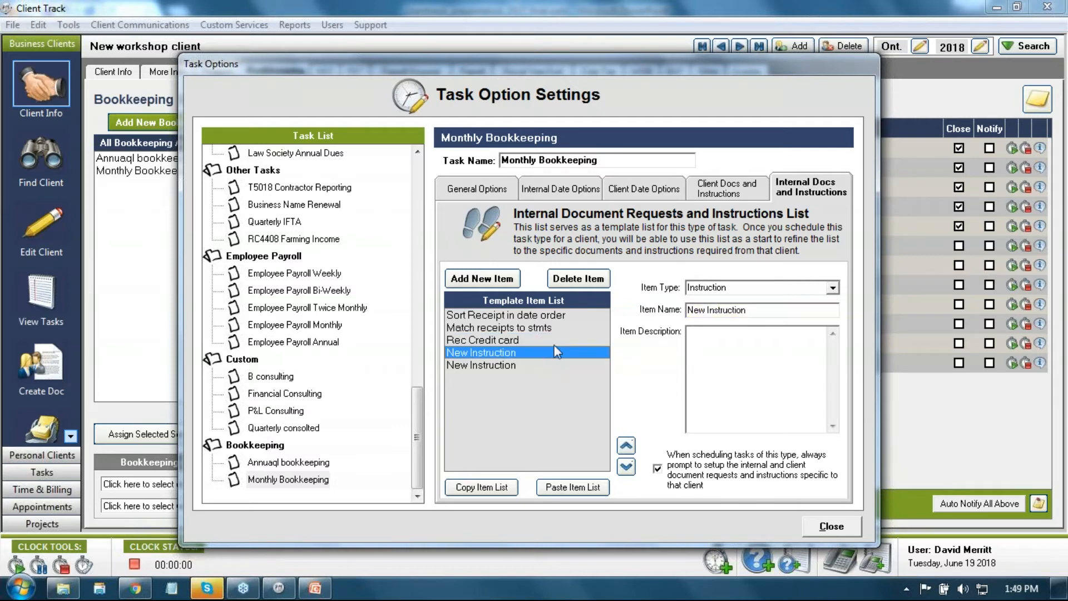
pyautogui.click(746, 309)
pyautogui.write('Rec Bank')
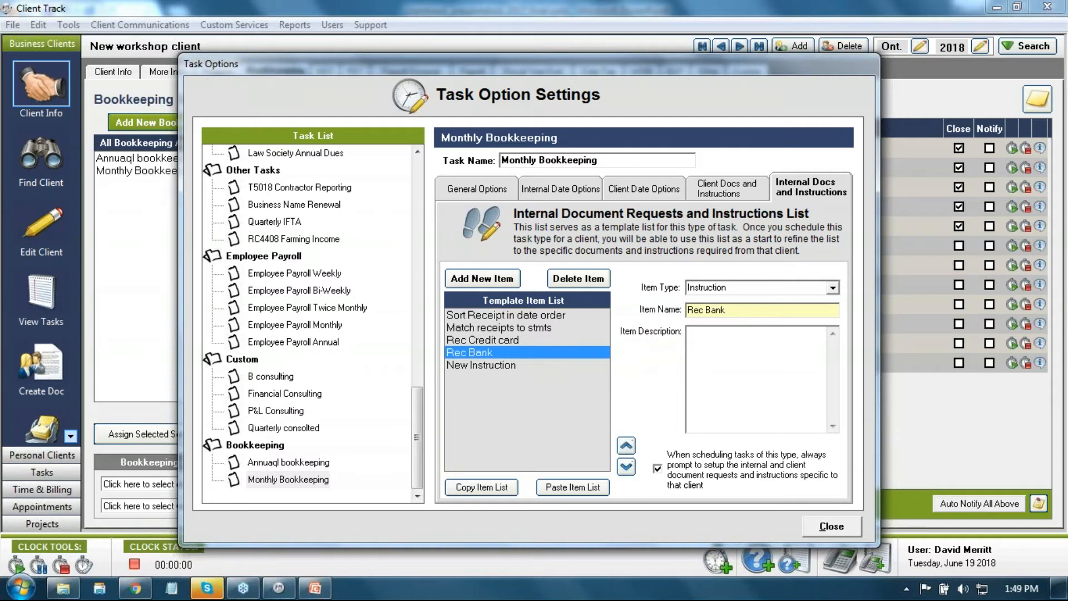
pyautogui.write(' sta')
pyautogui.press('BackSpace')
pyautogui.write('mts')
pyautogui.click(532, 364)
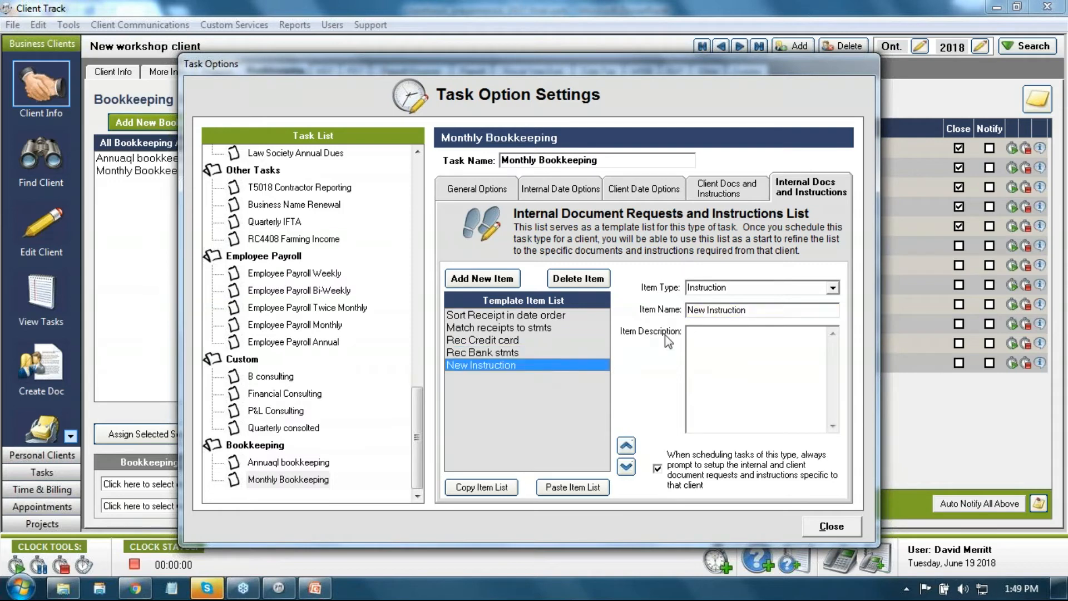
pyautogui.click(753, 316)
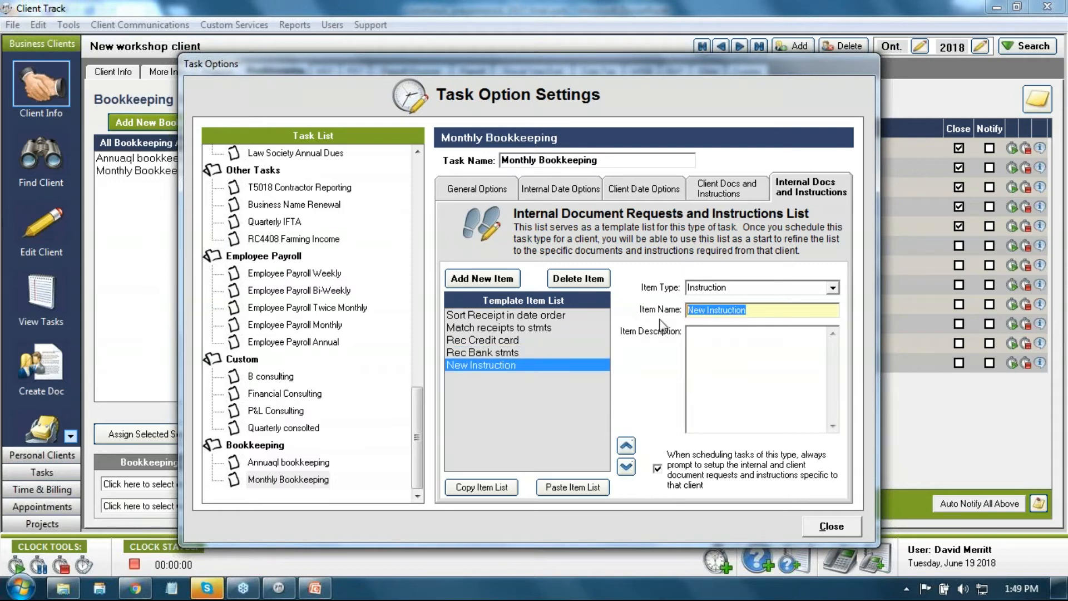
pyautogui.write('Finalize')
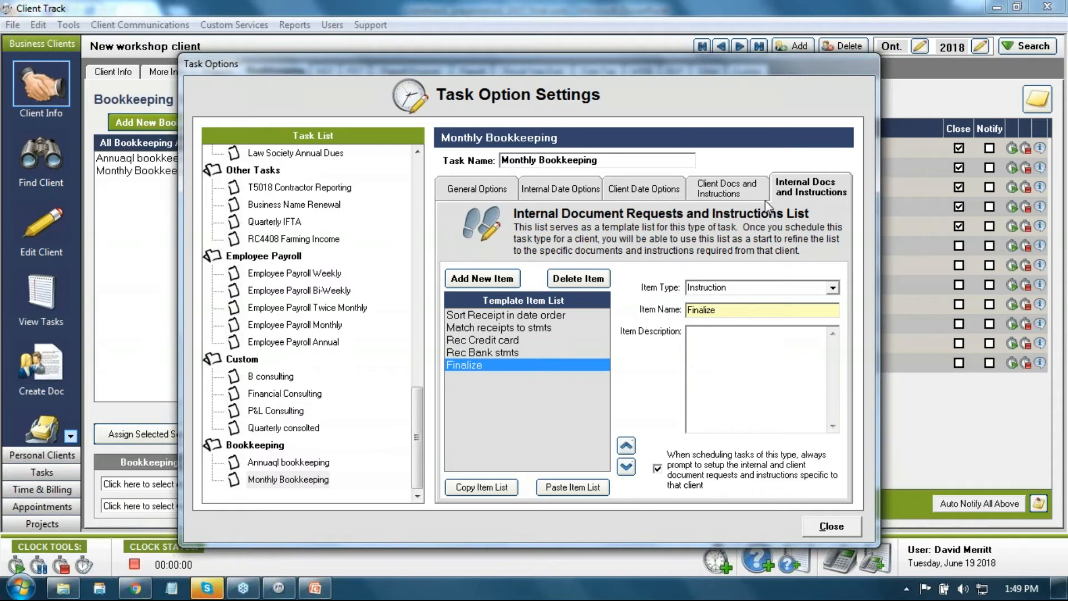
pyautogui.click(709, 188)
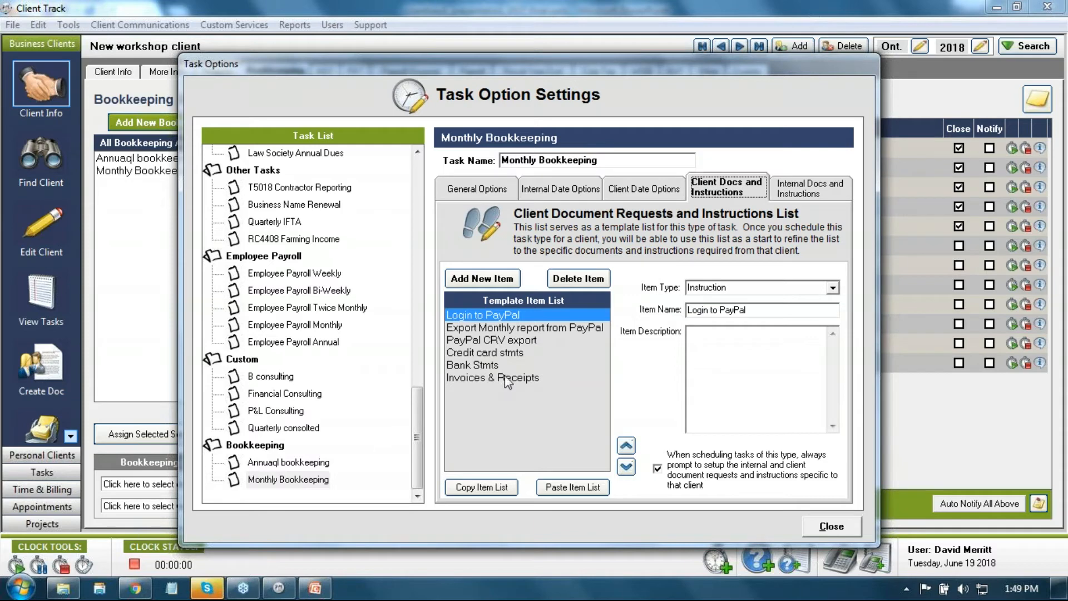
# Step: Recheck Monthly Bookkeeping's general, internal and client date values, then close Task Option Settings
pyautogui.click(799, 196)
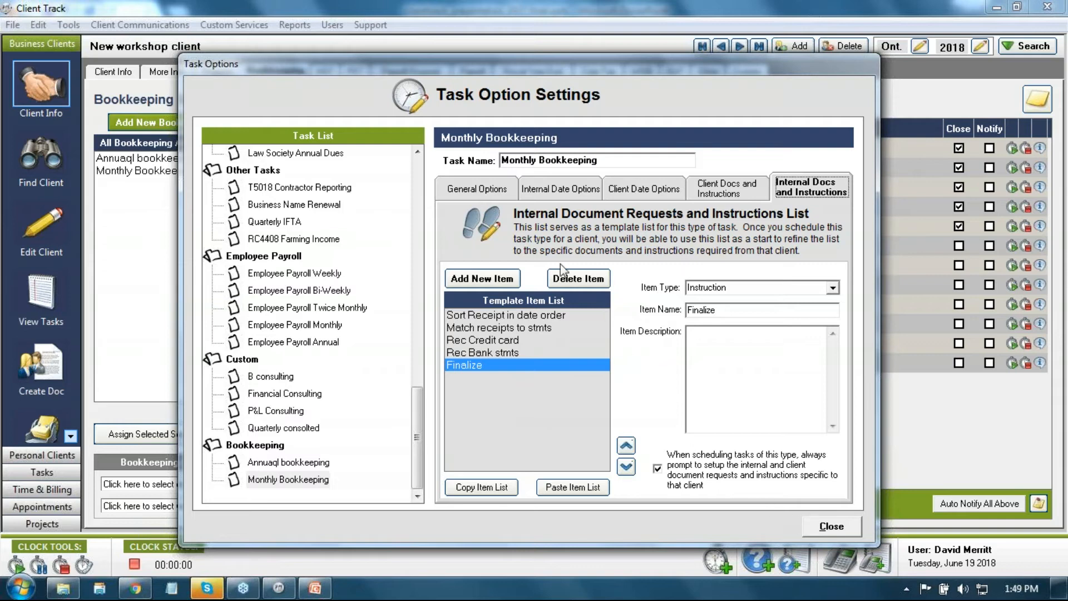
pyautogui.click(478, 189)
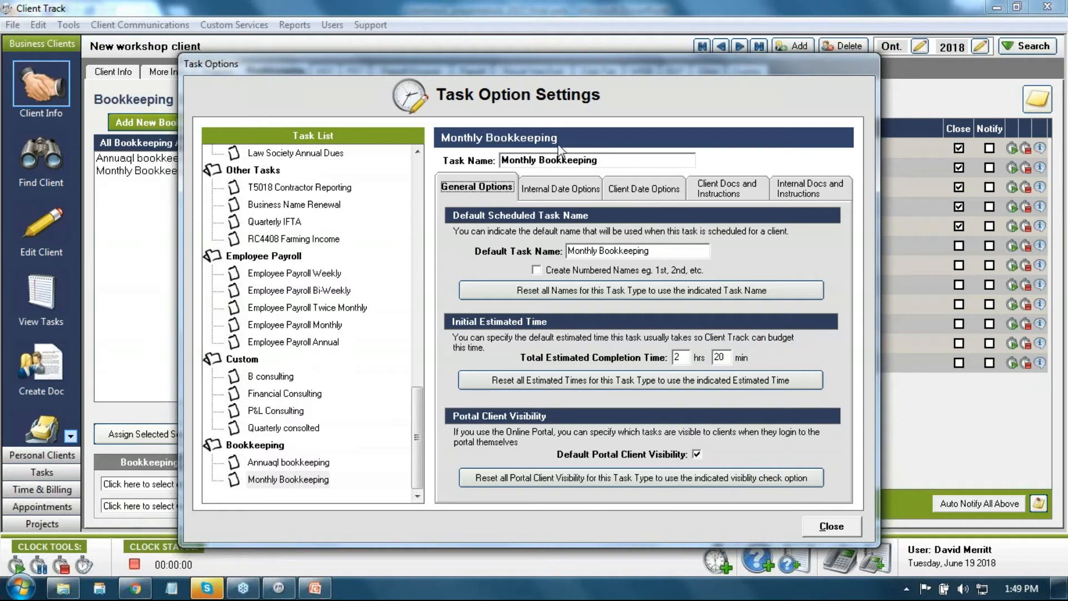
pyautogui.click(559, 192)
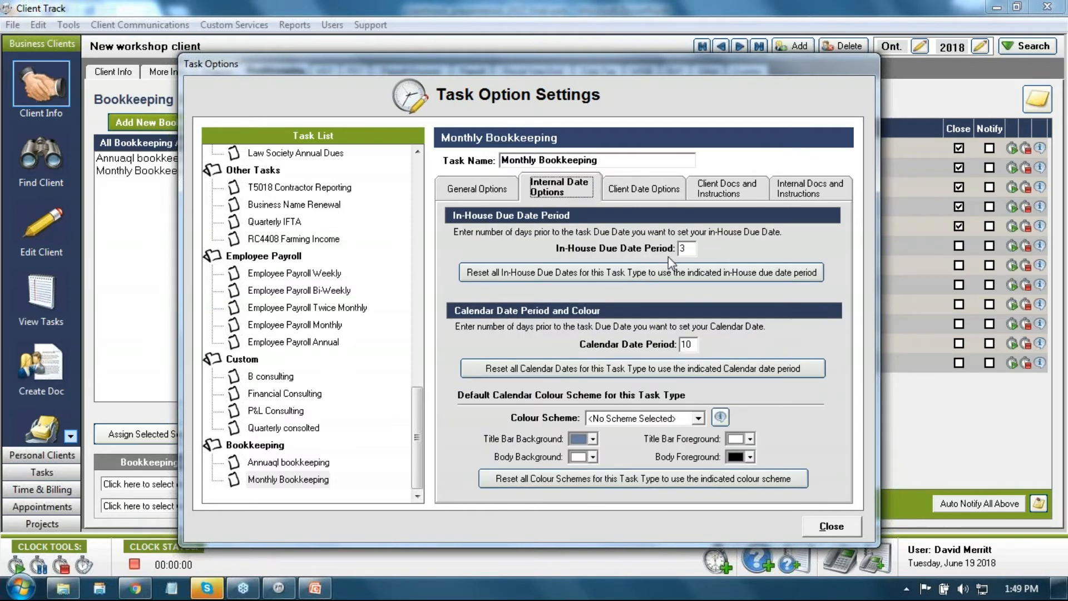
pyautogui.doubleClick(688, 251)
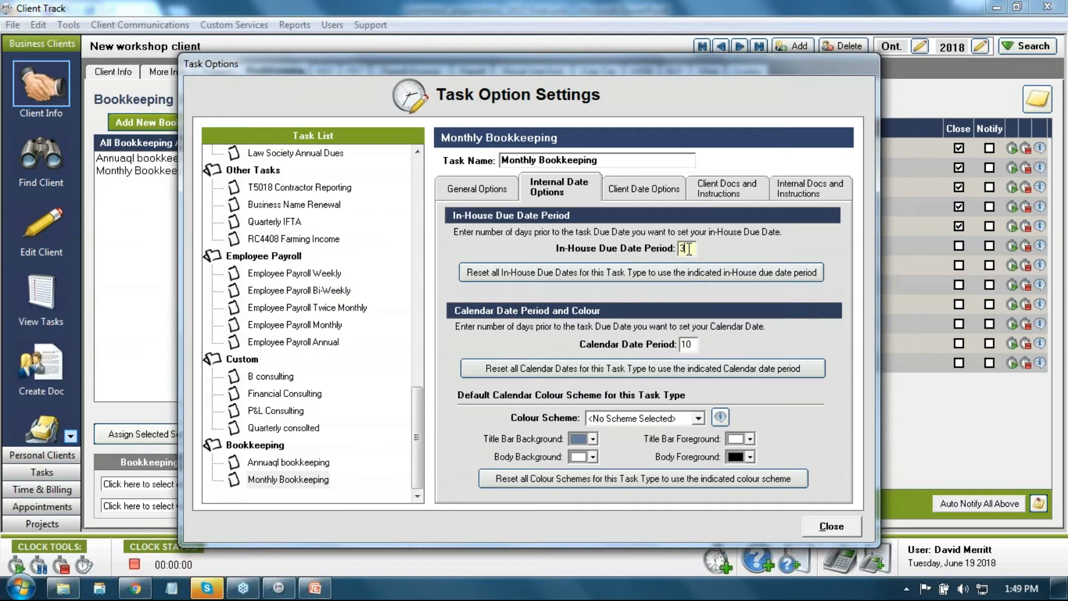
pyautogui.moveTo(689, 249); pyautogui.dragTo(679, 248)
pyautogui.doubleClick(691, 345)
pyautogui.click(634, 194)
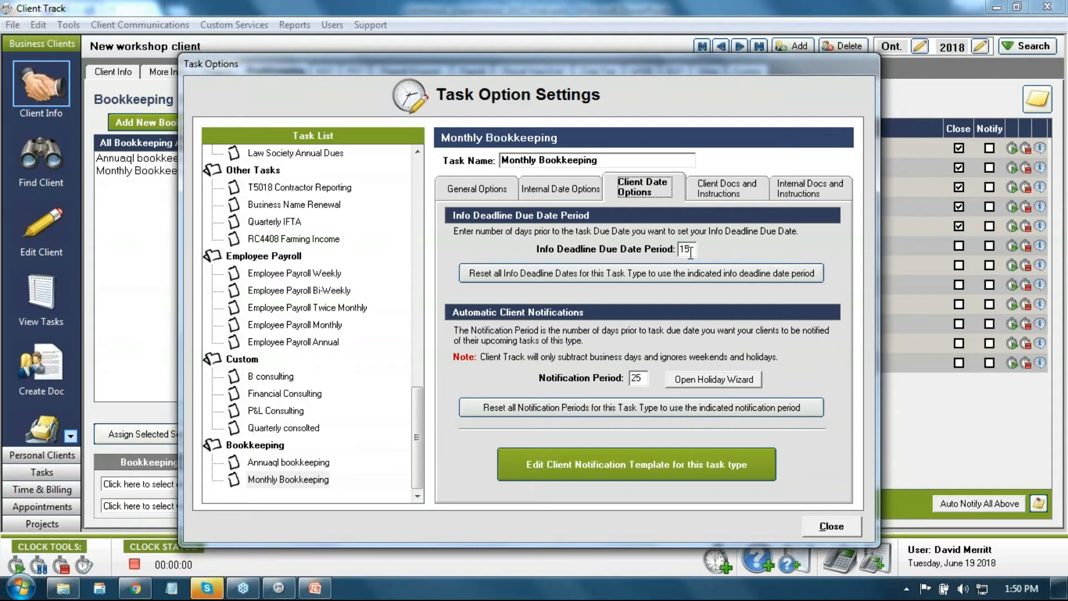
pyautogui.moveTo(690, 252); pyautogui.dragTo(677, 249)
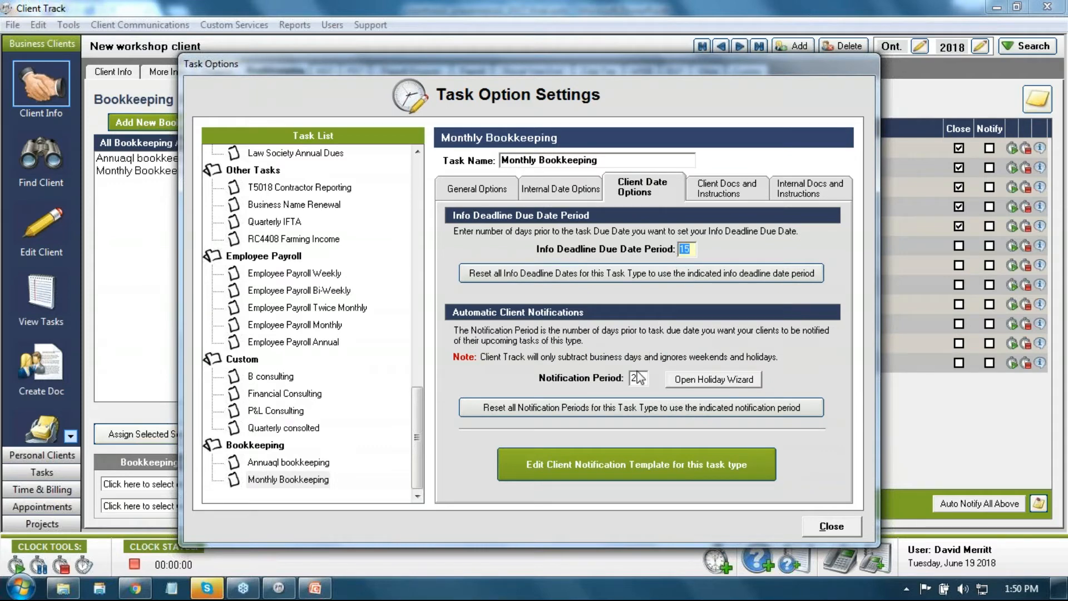
pyautogui.moveTo(640, 378); pyautogui.dragTo(632, 384)
pyautogui.click(727, 192)
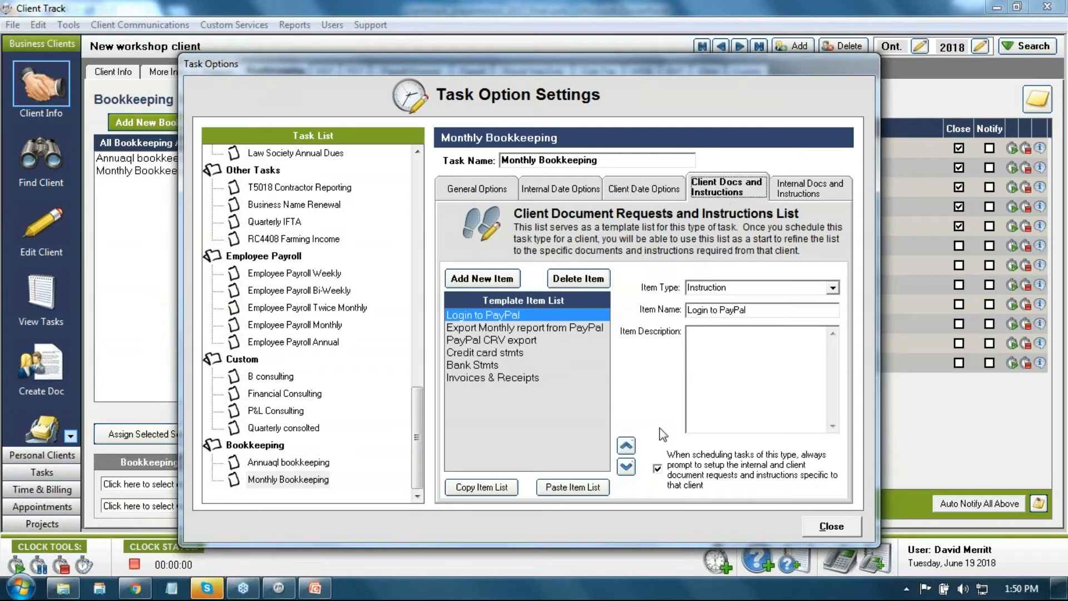
pyautogui.click(830, 525)
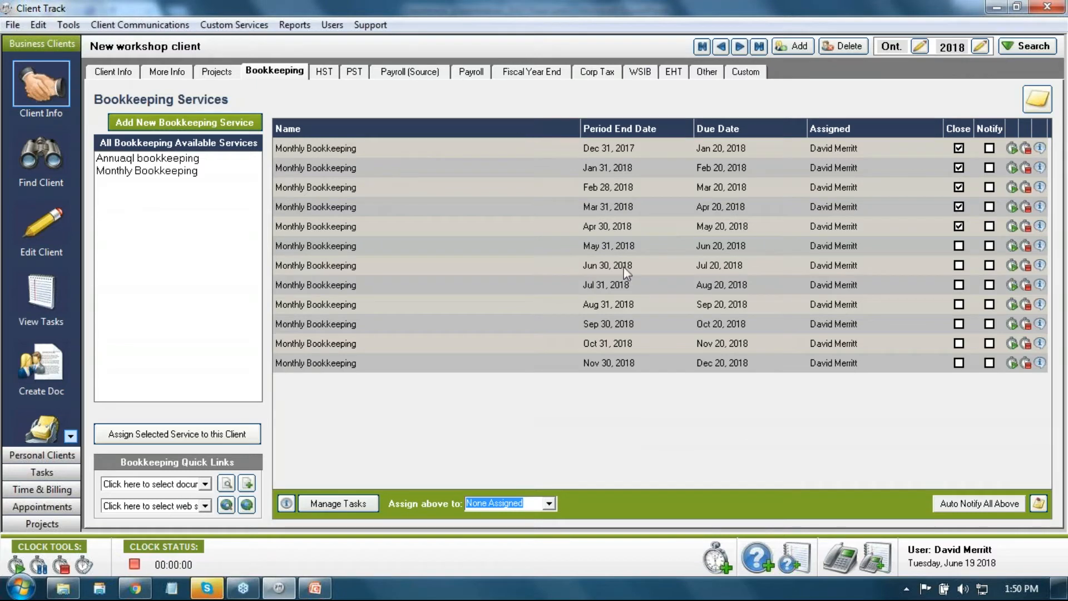
# Step: Delete all of the client's scheduled tasks and assign Monthly Bookkeeping to the client again
pyautogui.click(338, 503)
pyautogui.click(326, 424)
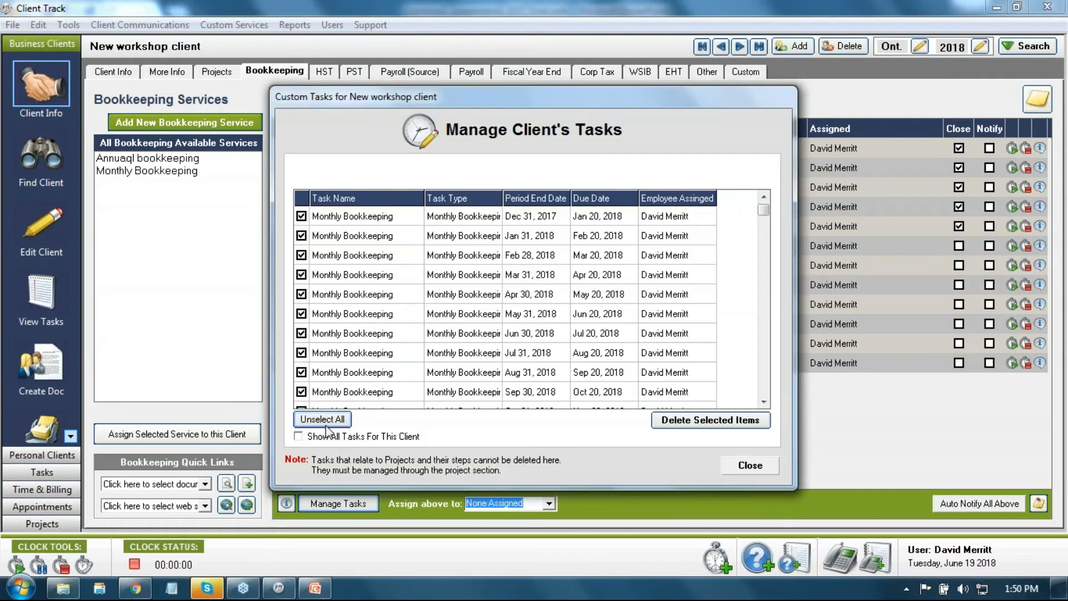
pyautogui.click(687, 421)
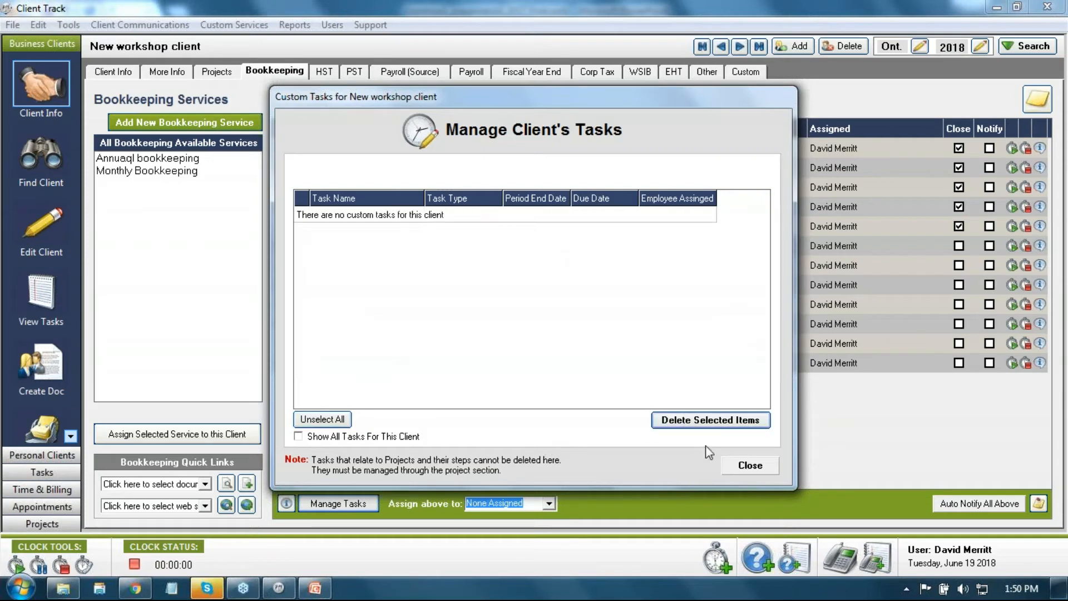
pyautogui.click(745, 465)
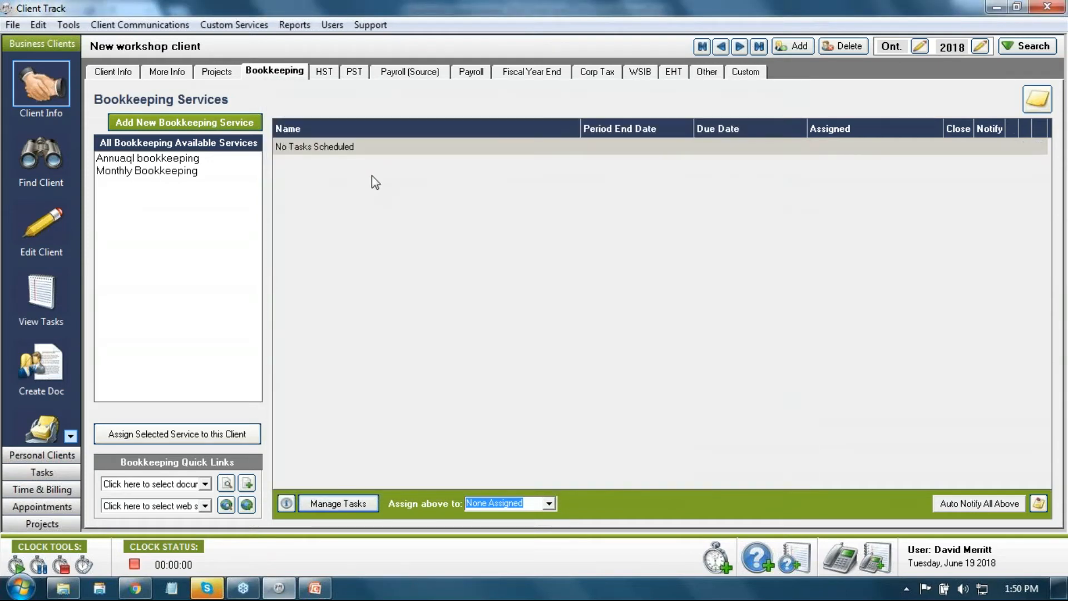
pyautogui.click(146, 172)
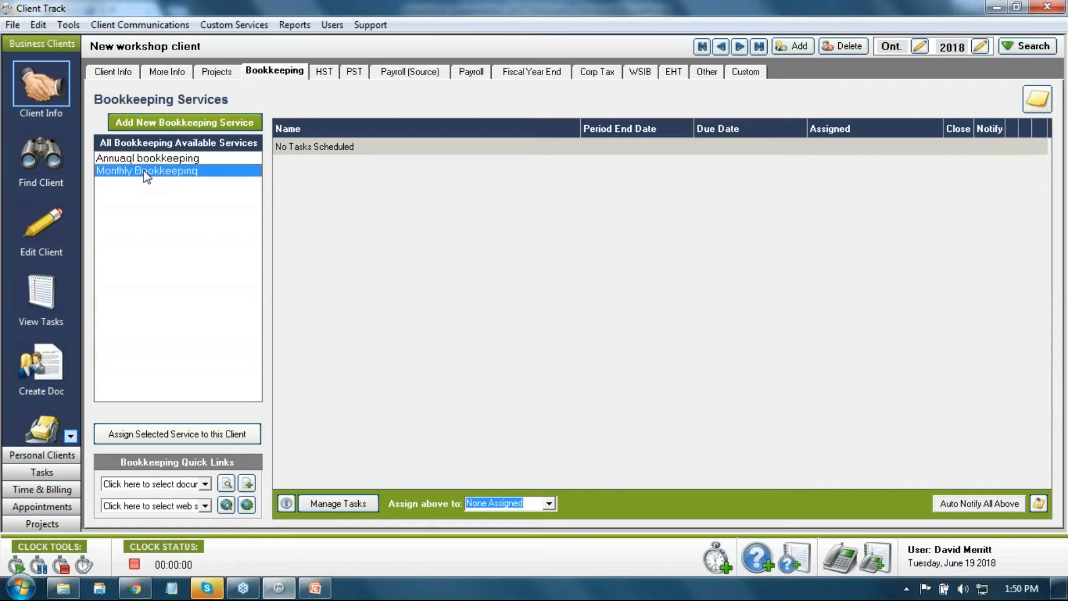
pyautogui.click(165, 437)
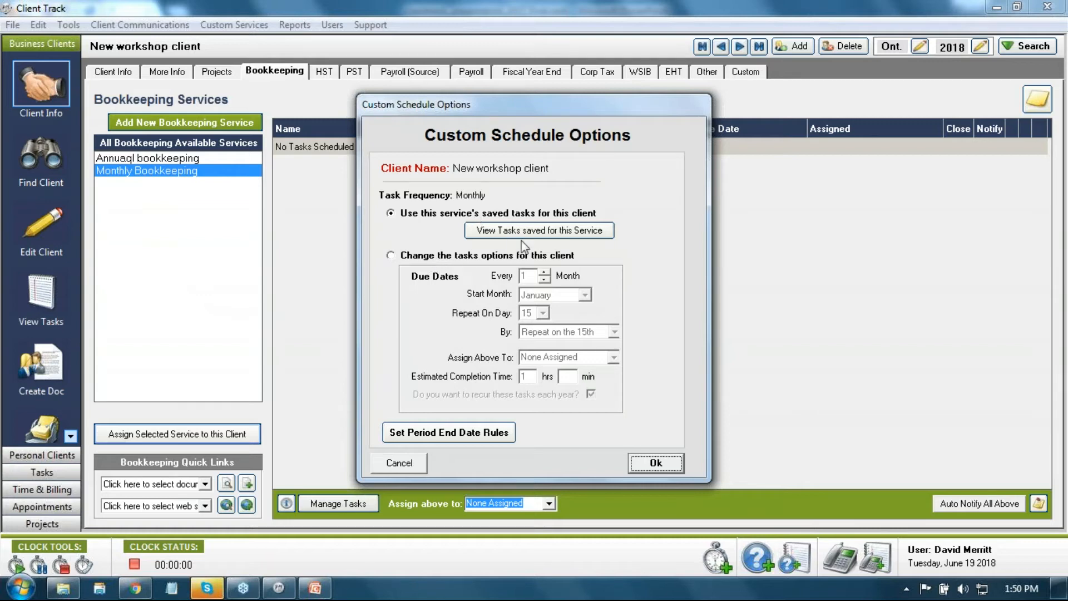
# Step: Delete the three PayPal requests and rename the credit card item to 'Visa card stmts 2356'
pyautogui.click(646, 461)
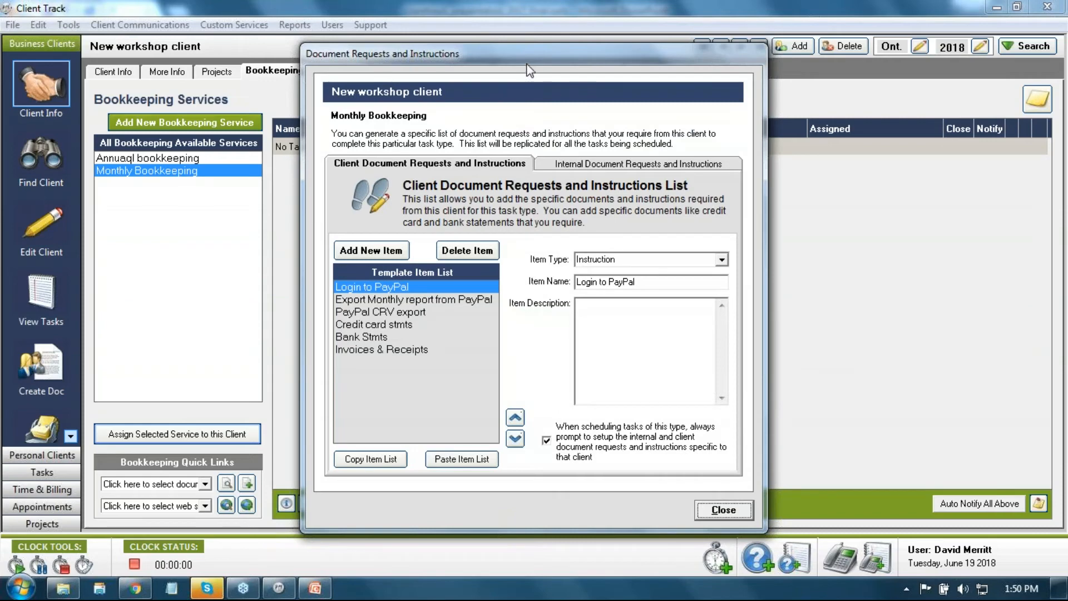
pyautogui.moveTo(524, 68)
pyautogui.mouseDown()
pyautogui.moveTo(618, 85)
pyautogui.moveTo(573, 52)
pyautogui.moveTo(515, 51)
pyautogui.moveTo(523, 72)
pyautogui.moveTo(533, 62)
pyautogui.mouseUp()
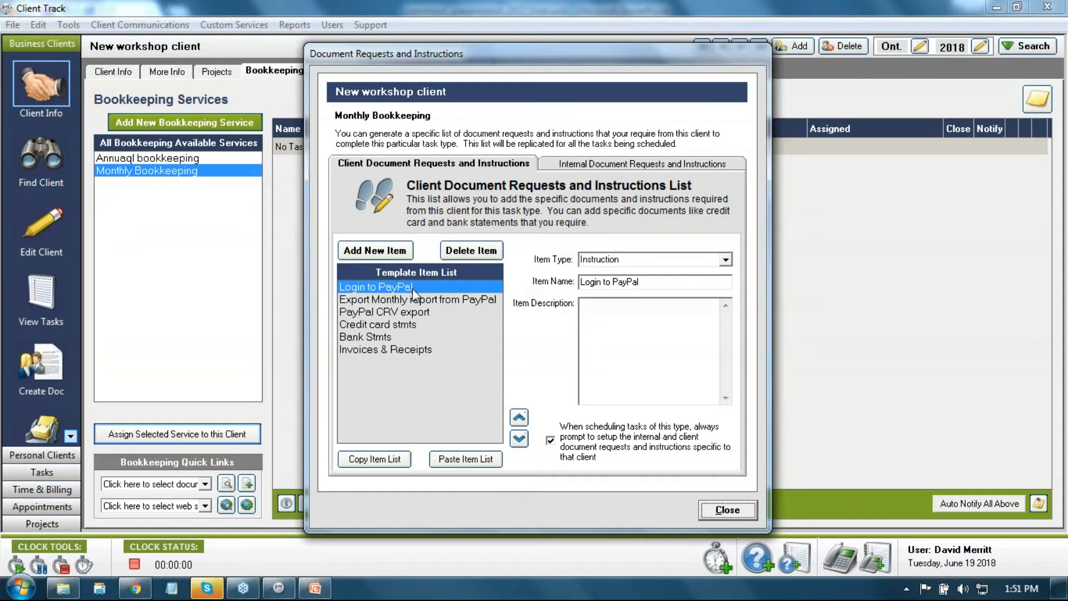
pyautogui.click(464, 250)
pyautogui.click(464, 250)
pyautogui.click(465, 249)
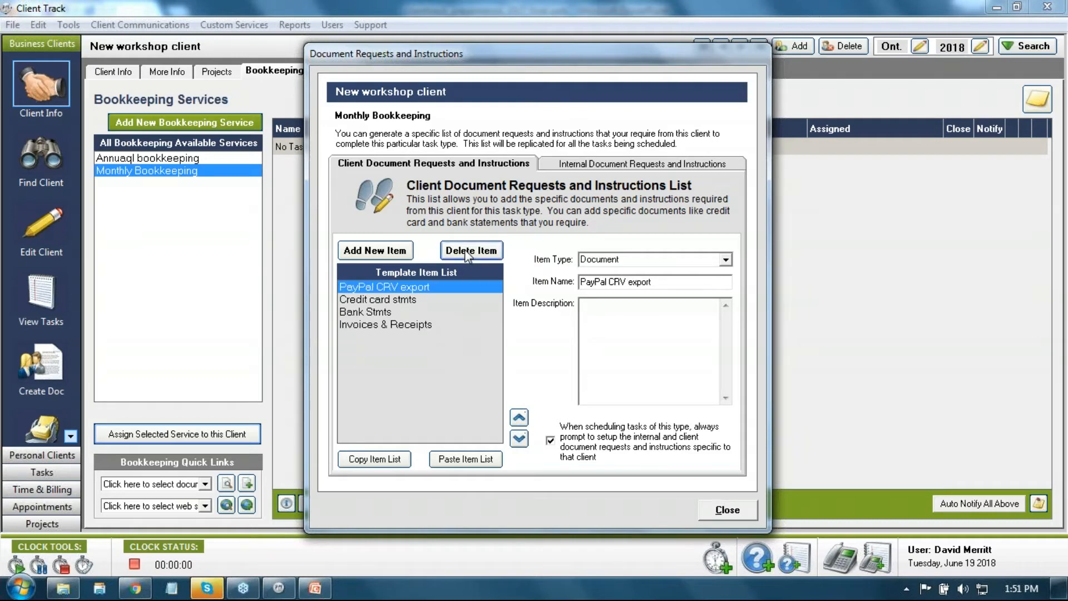
pyautogui.click(465, 249)
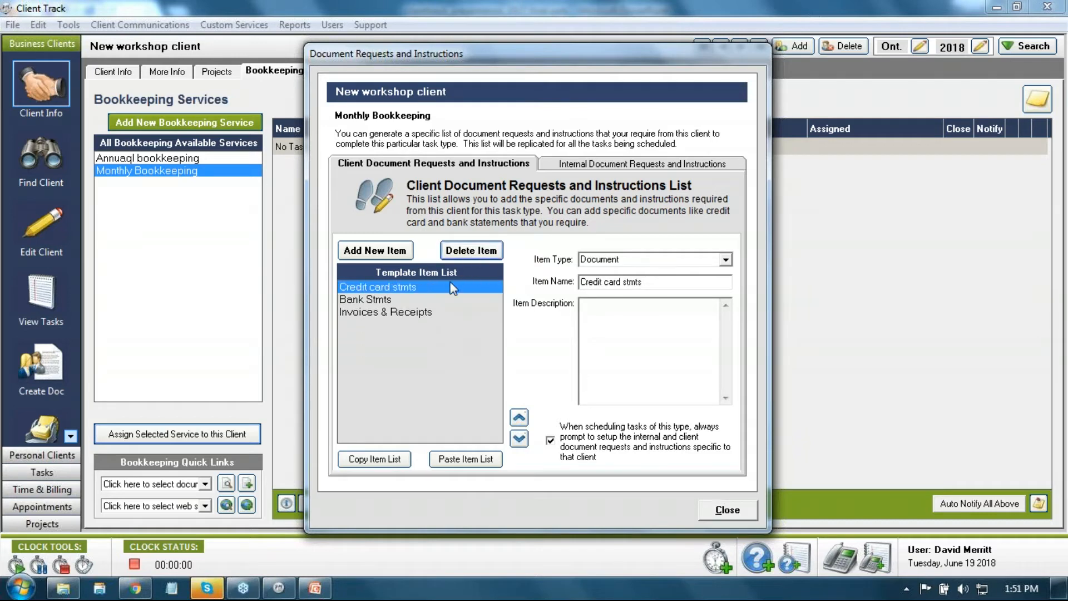
pyautogui.doubleClick(590, 282)
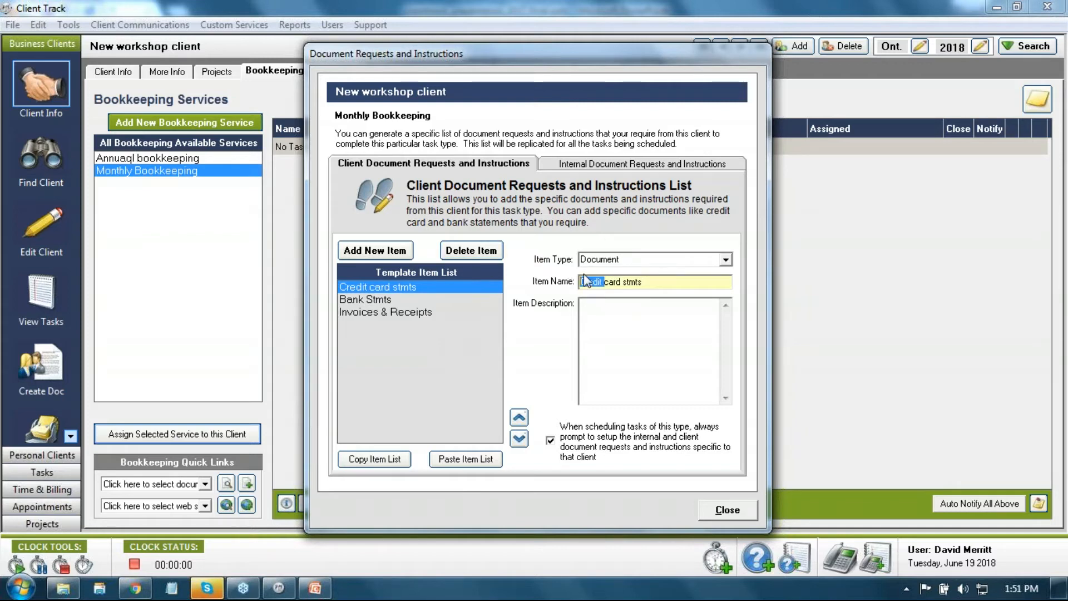
pyautogui.write('Visa card')
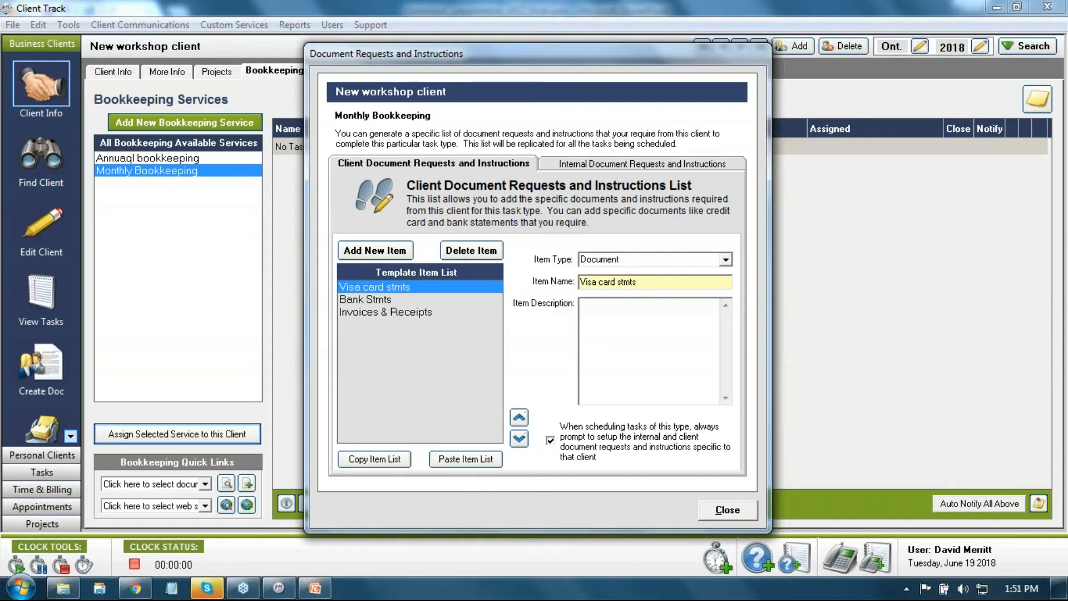
pyautogui.write(' stmts 2356')
# Step: Add document items 'MC Stmt 5867' and 'AMEX 4756' to the client request list
pyautogui.click(396, 252)
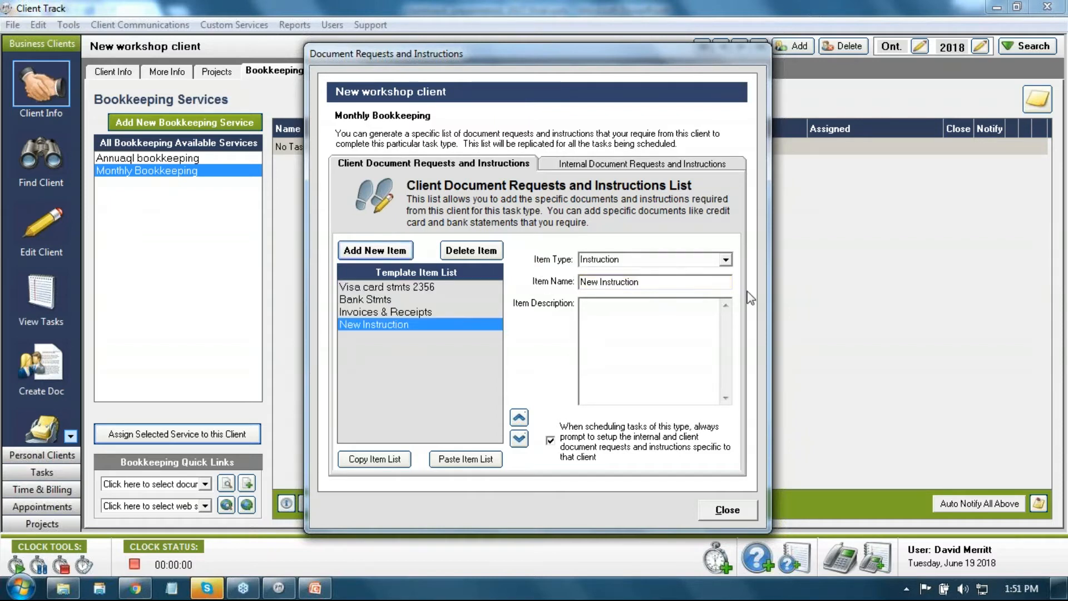
pyautogui.click(726, 260)
pyautogui.click(693, 285)
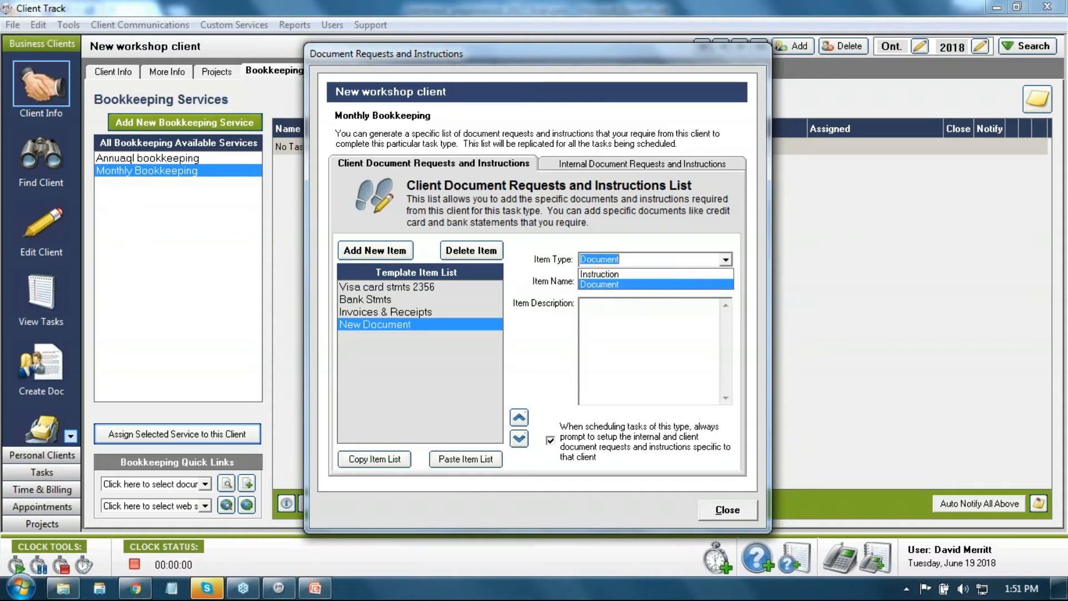
pyautogui.moveTo(660, 282); pyautogui.dragTo(555, 286)
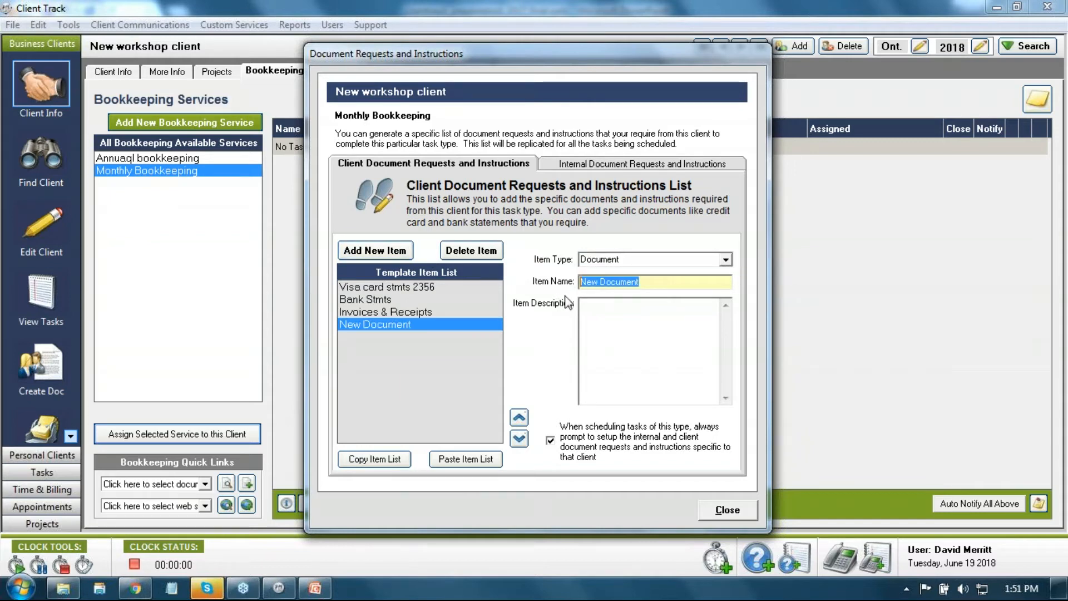
pyautogui.write('MC')
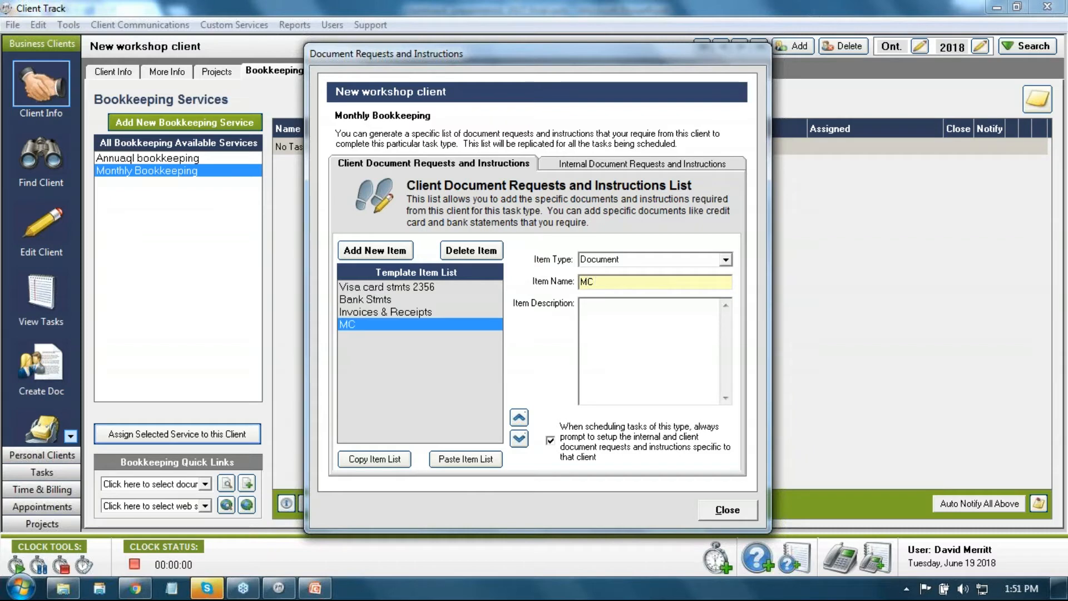
pyautogui.write(' Stmt 5867')
pyautogui.click(389, 250)
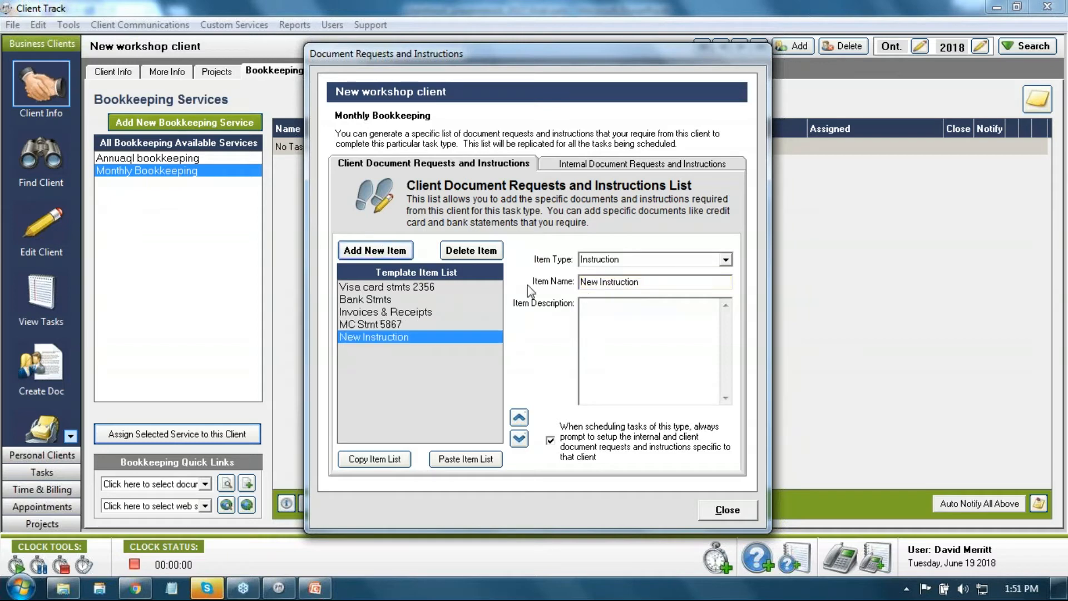
pyautogui.click(655, 281)
pyautogui.write('AM')
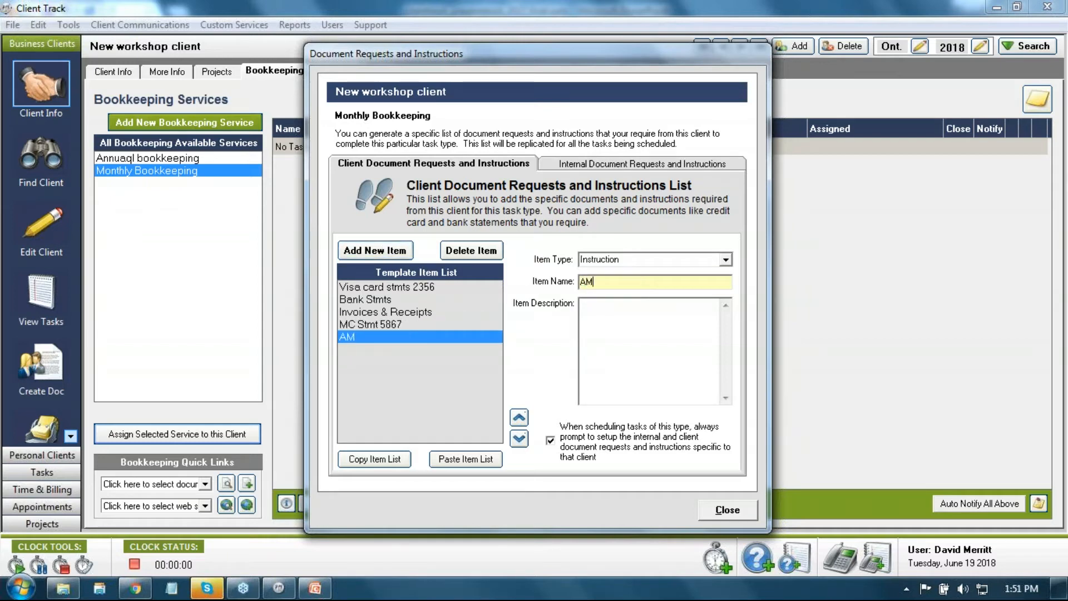
pyautogui.write('EX 4756')
pyautogui.click(383, 325)
pyautogui.click(527, 421)
pyautogui.click(526, 421)
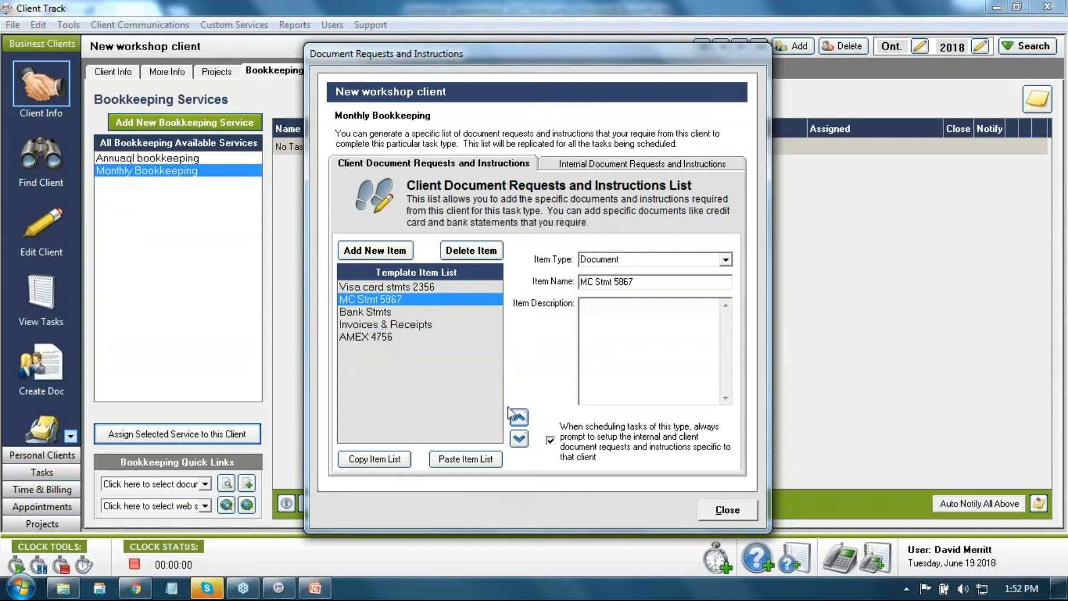
pyautogui.click(388, 340)
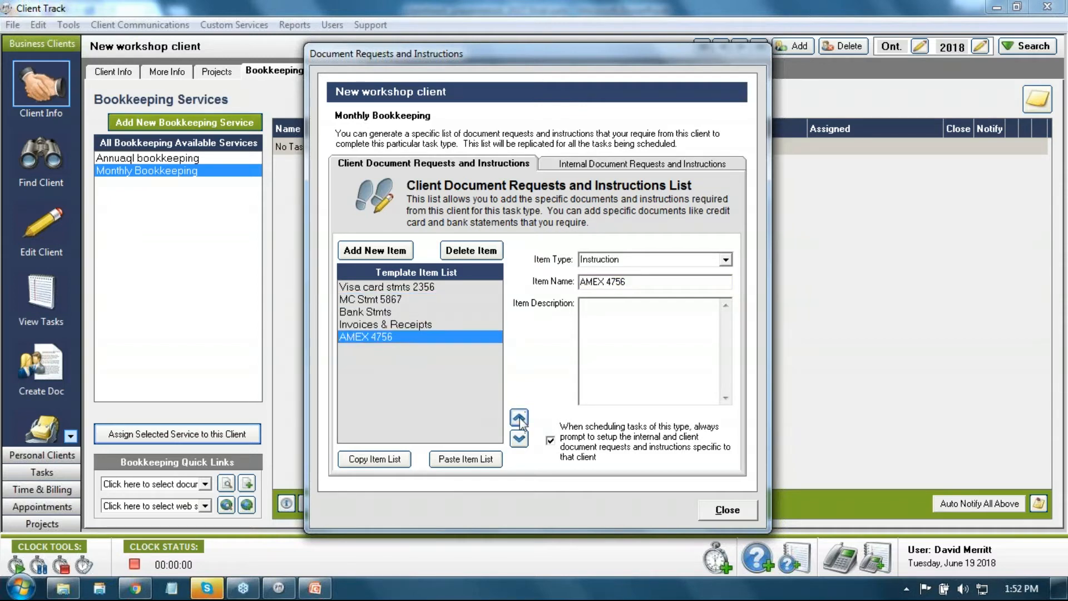
pyautogui.click(522, 419)
pyautogui.click(522, 418)
pyautogui.click(388, 325)
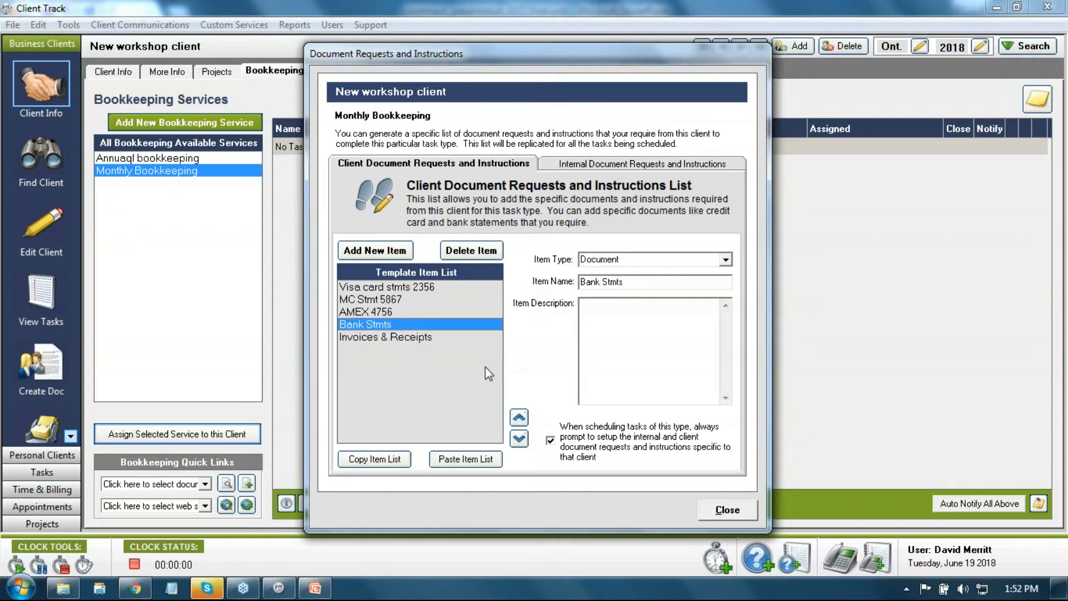
pyautogui.click(631, 279)
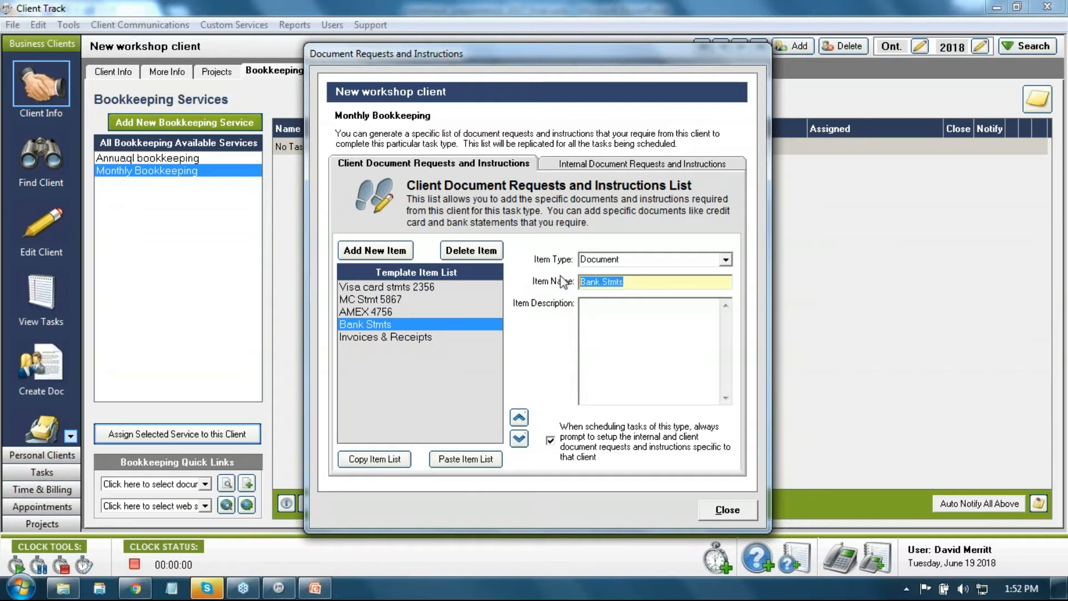
pyautogui.write('TD ')
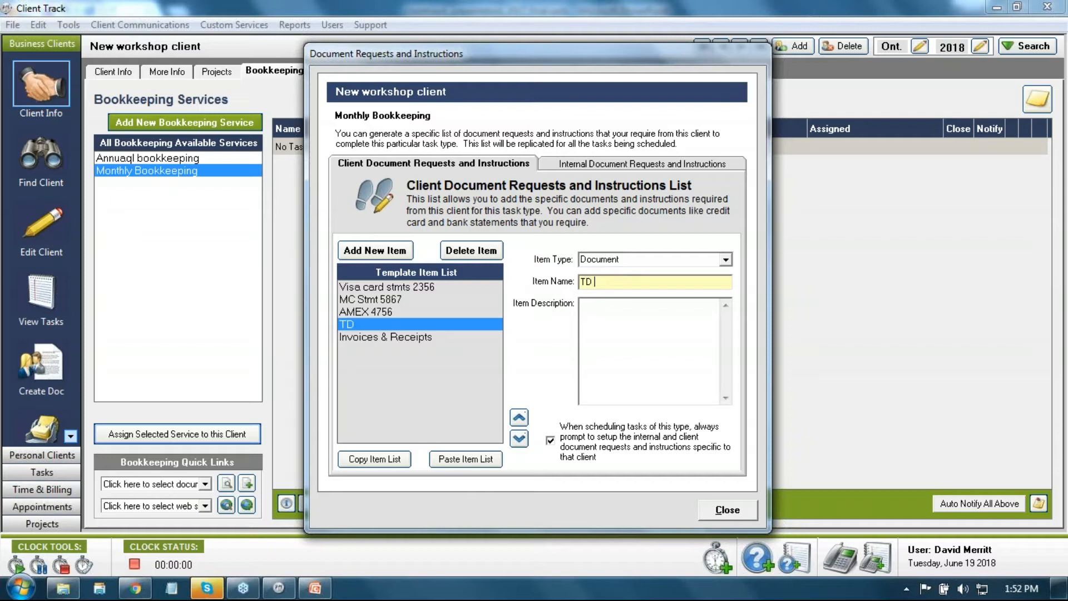
pyautogui.write('business Acct ')
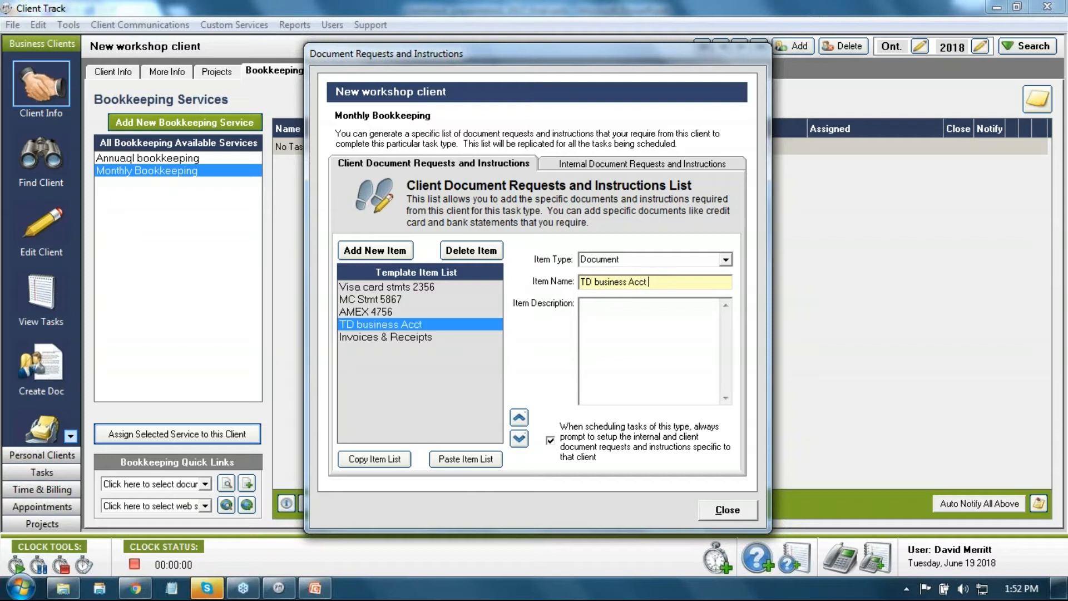
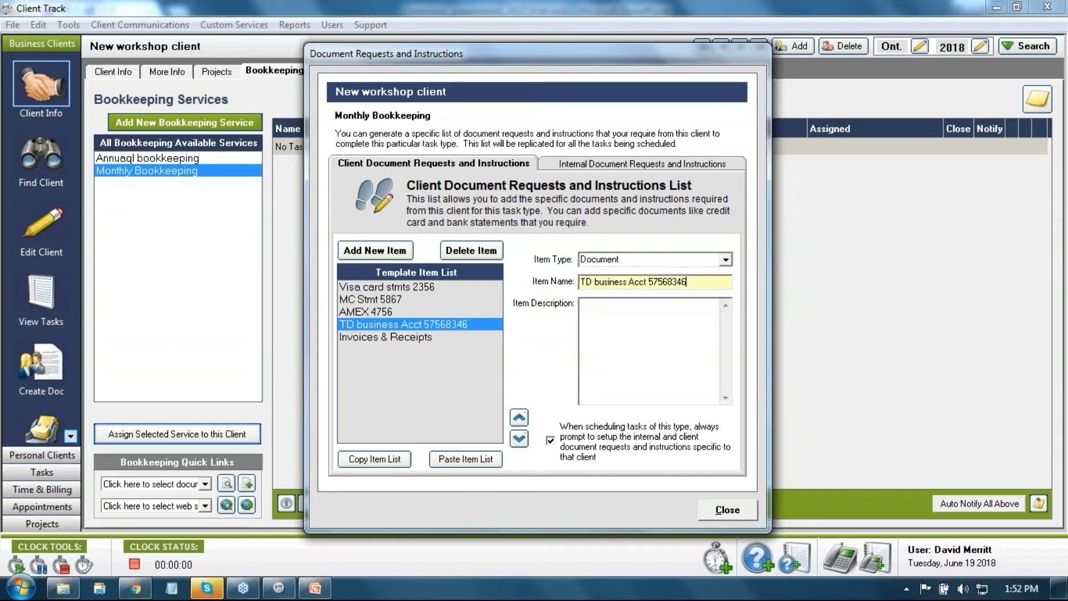
pyautogui.click(390, 251)
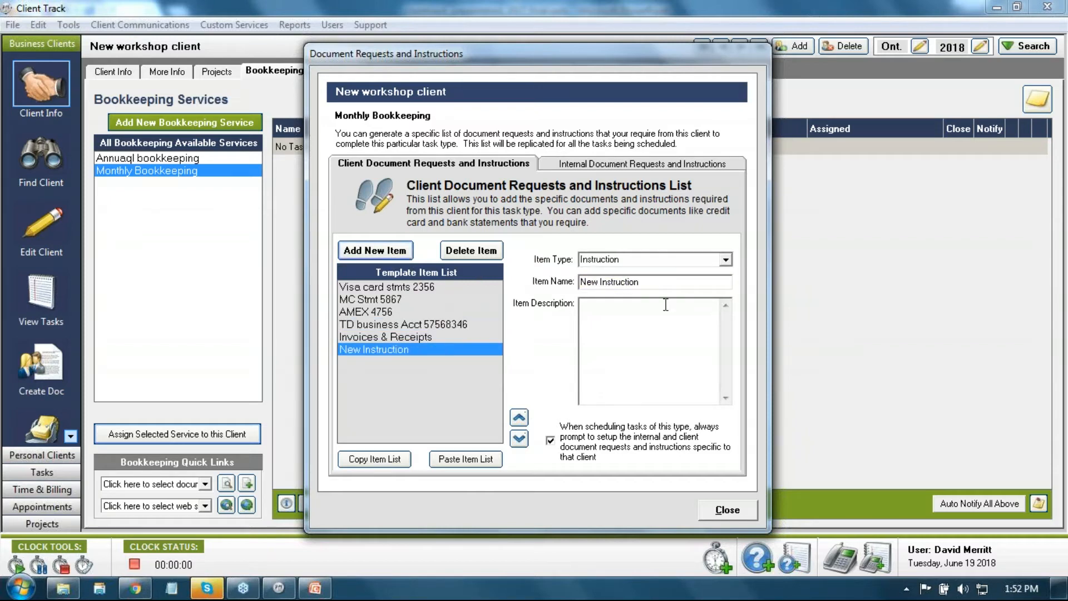
pyautogui.click(725, 259)
pyautogui.click(686, 282)
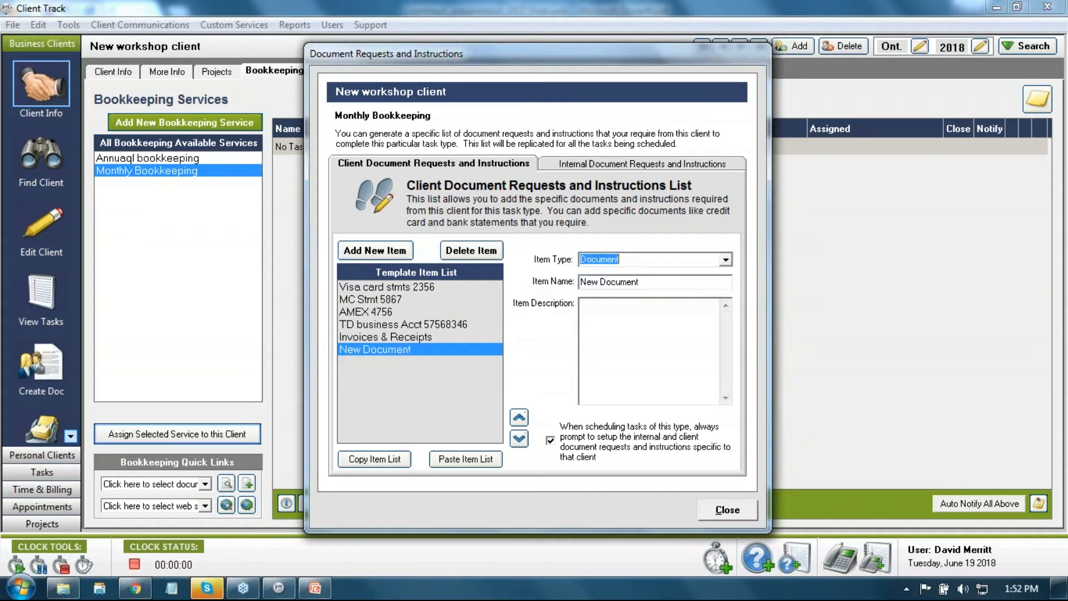
pyautogui.click(654, 279)
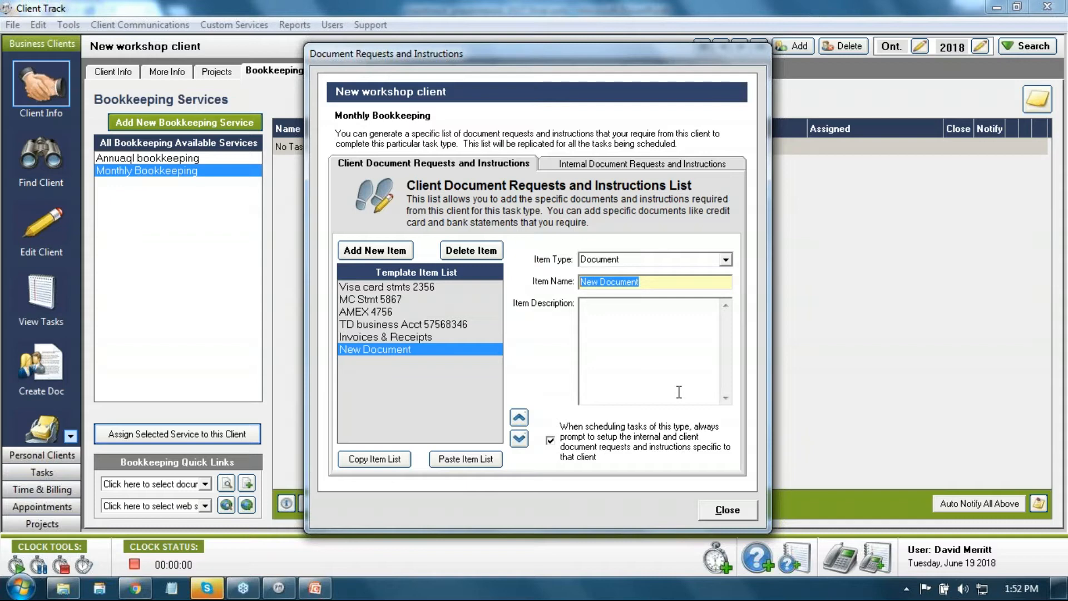
pyautogui.write('CI')
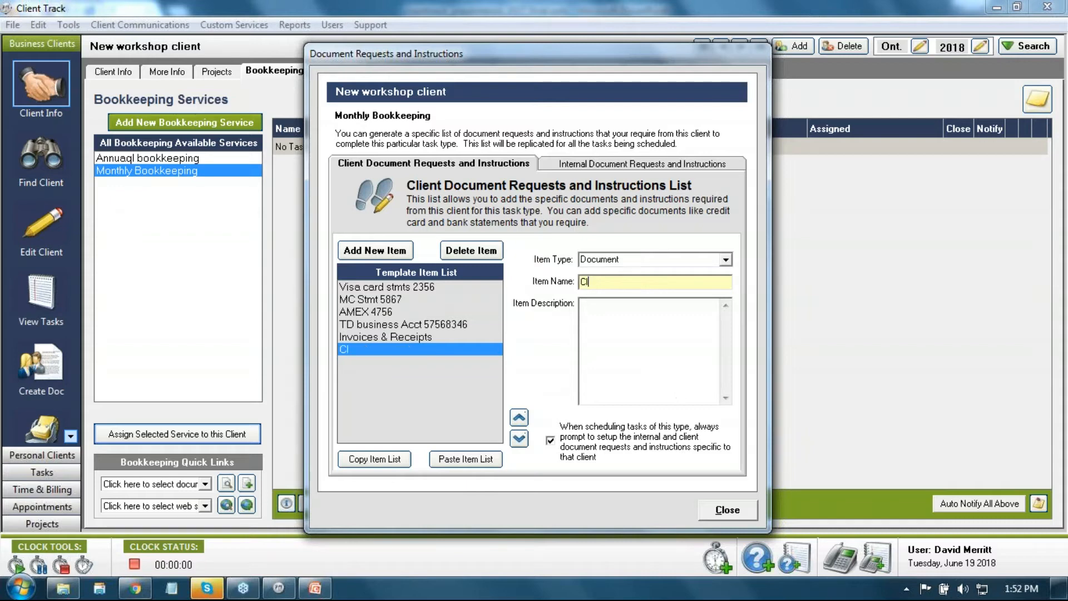
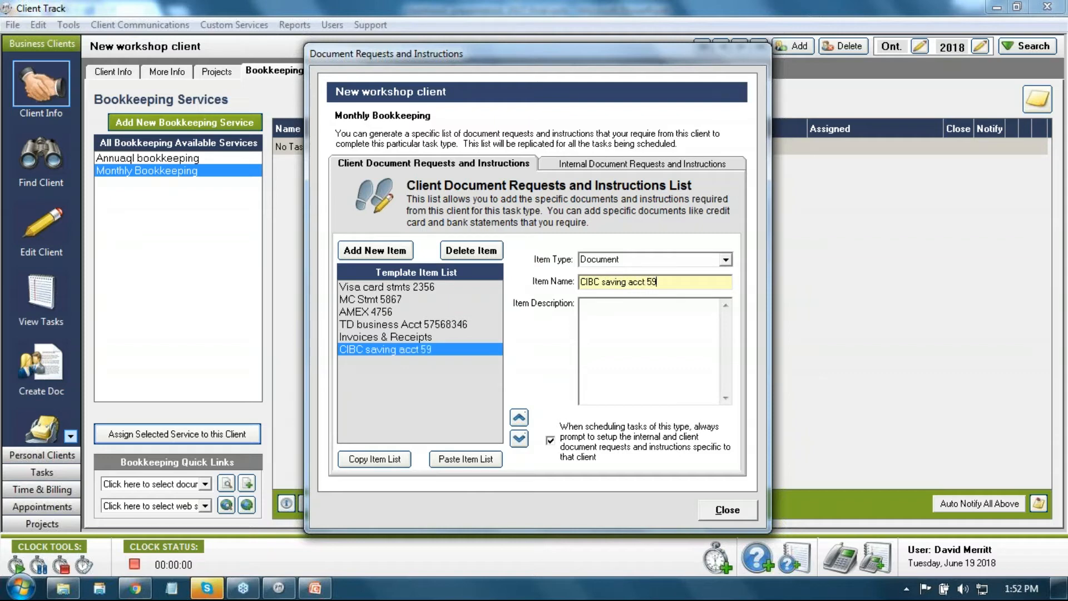
pyautogui.click(520, 418)
pyautogui.click(519, 418)
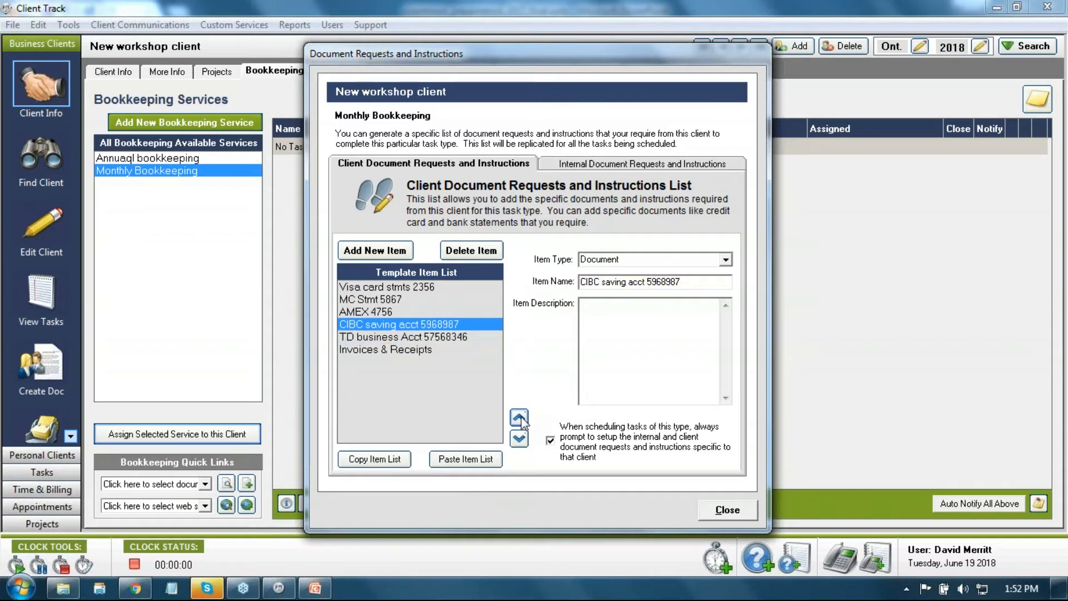
pyautogui.click(429, 352)
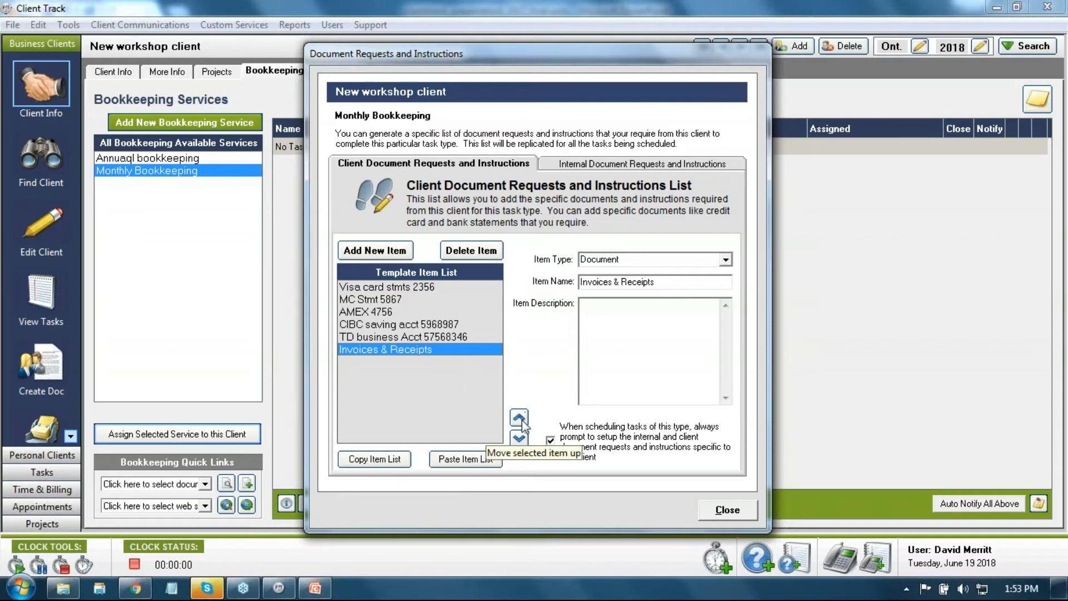
pyautogui.click(383, 255)
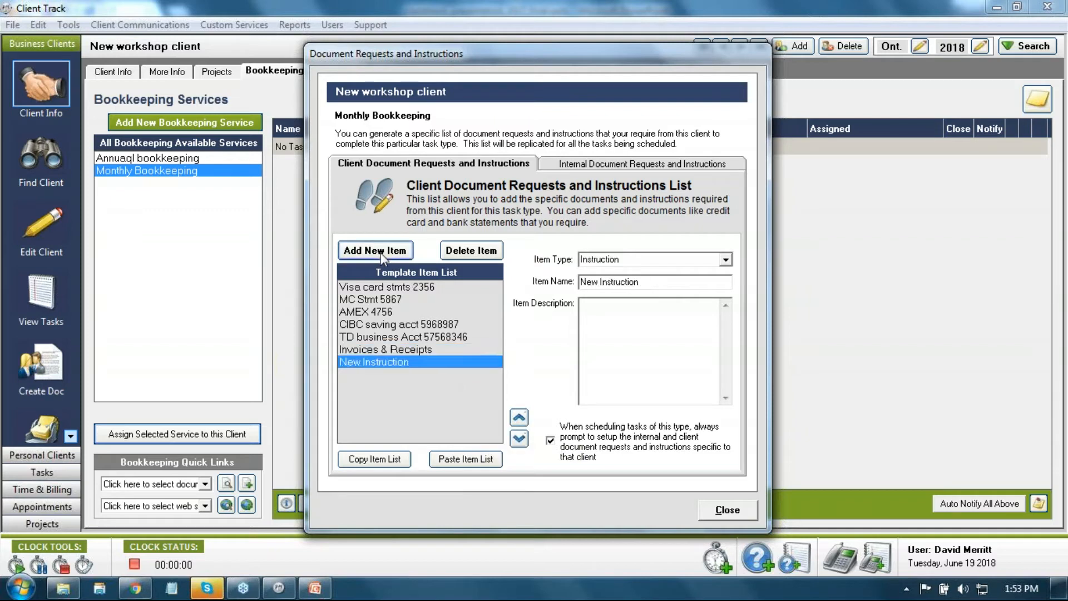
# Step: Add instructions named 'Login to EventBrite' and 'Export monthly transactions'
pyautogui.click(383, 254)
pyautogui.click(383, 255)
pyautogui.click(374, 366)
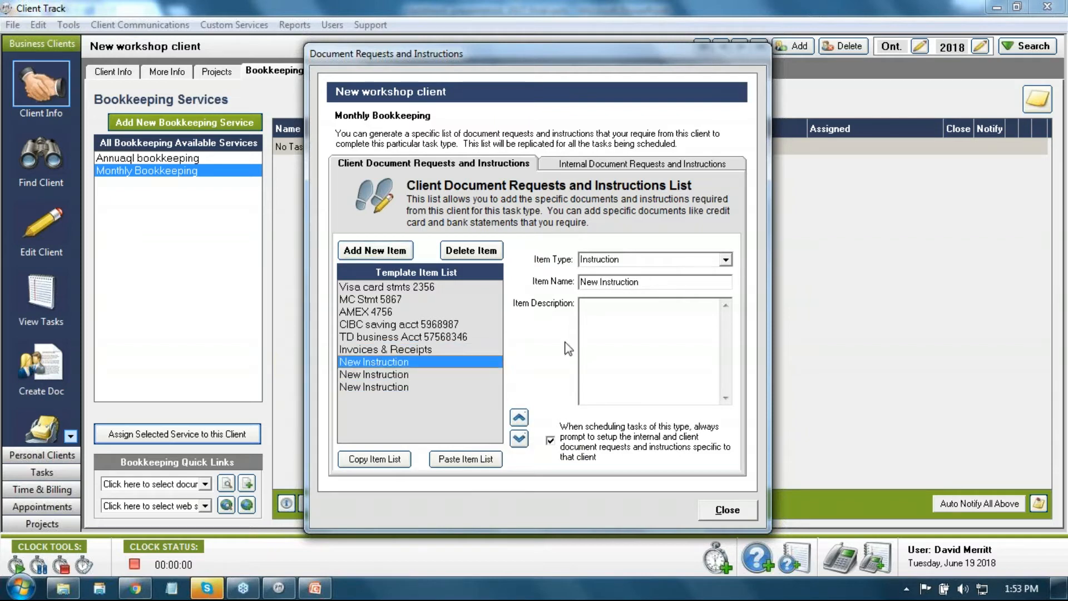
pyautogui.moveTo(646, 282); pyautogui.dragTo(576, 284)
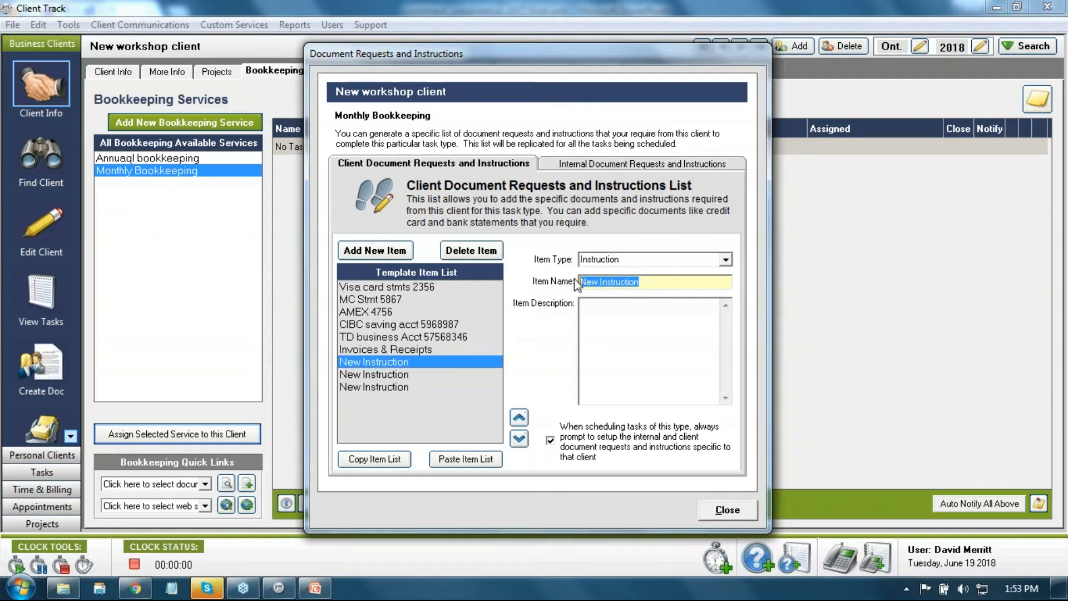
pyautogui.write('Login t')
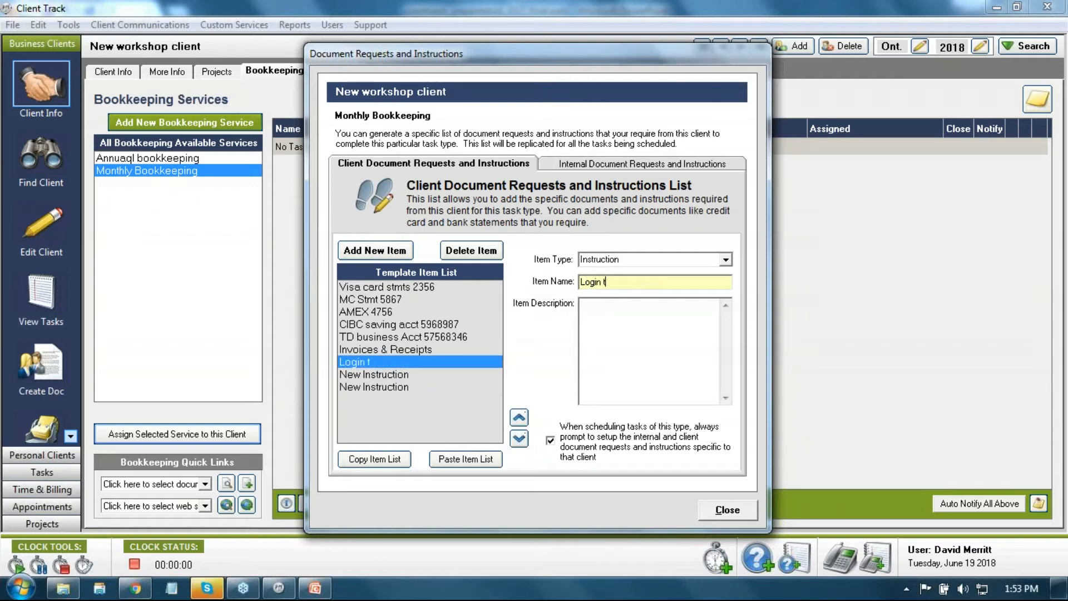
pyautogui.write('o EventBrite')
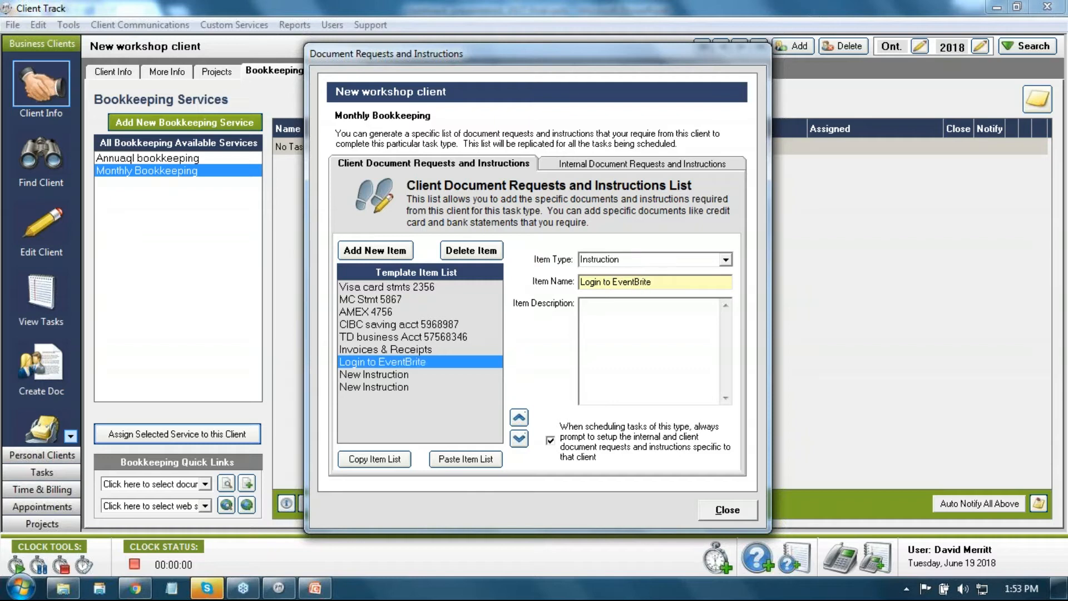
pyautogui.click(421, 375)
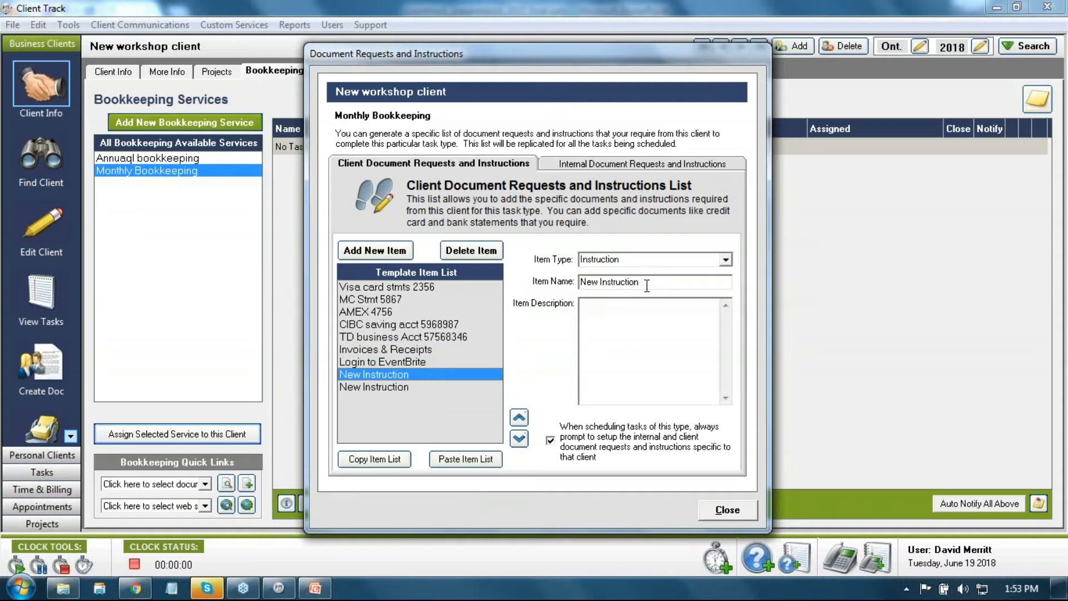
pyautogui.moveTo(643, 286); pyautogui.dragTo(557, 285)
pyautogui.write('Exp')
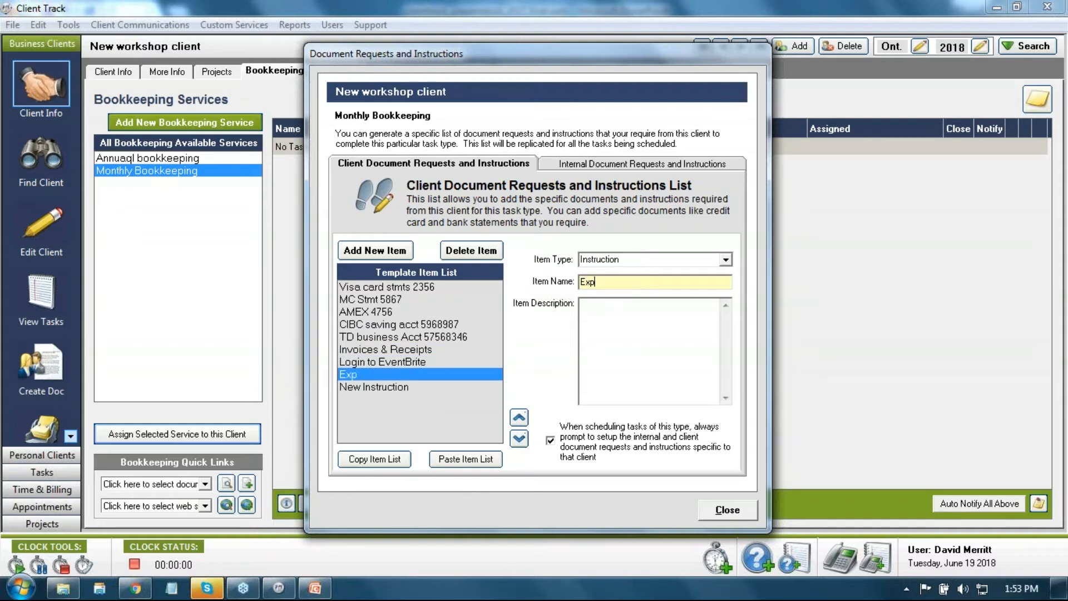
pyautogui.write('ort monthly transactions')
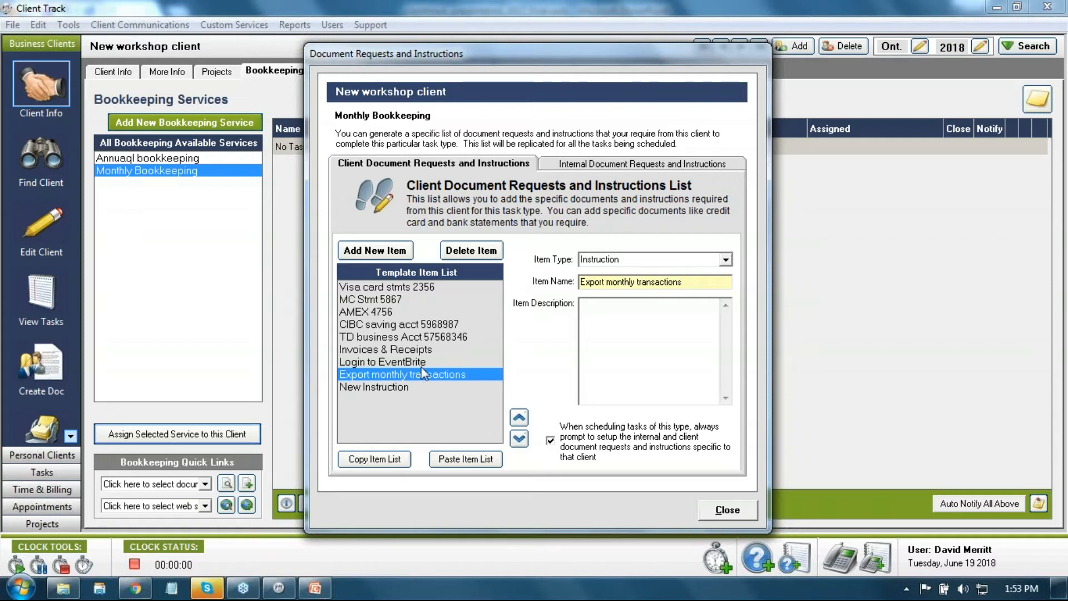
# Step: Make the third new item a document named 'EventBrite CSV export file', then review the list
pyautogui.click(406, 388)
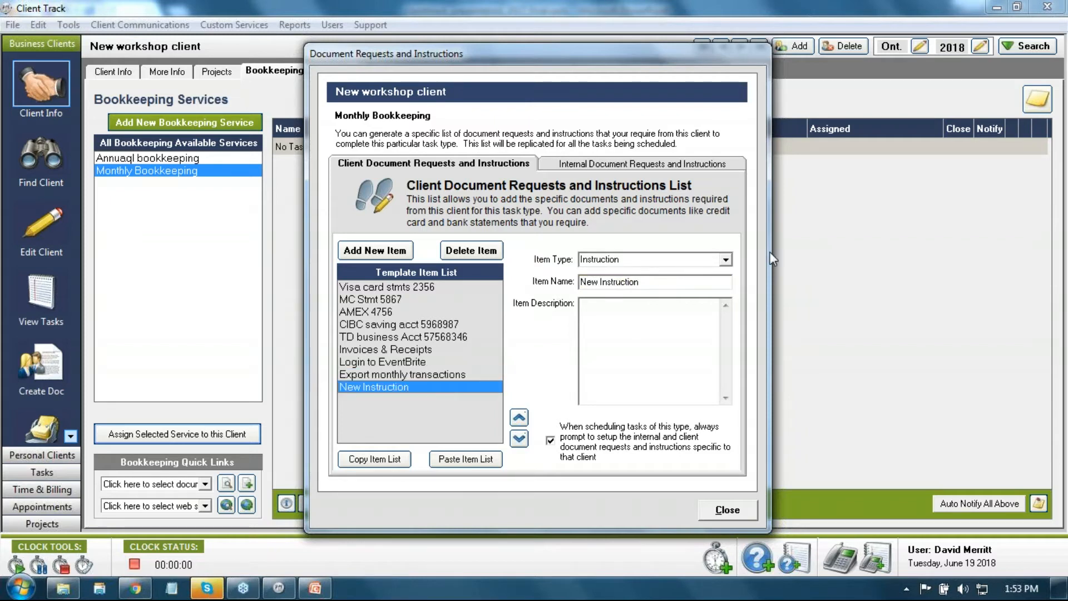
pyautogui.click(726, 259)
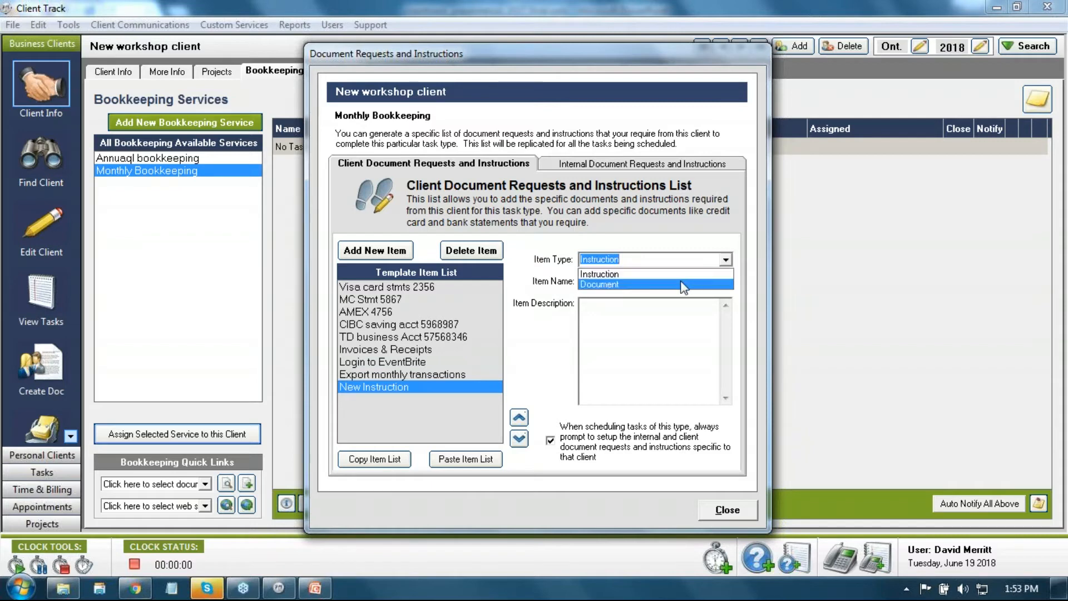
pyautogui.click(684, 284)
pyautogui.press('Tab')
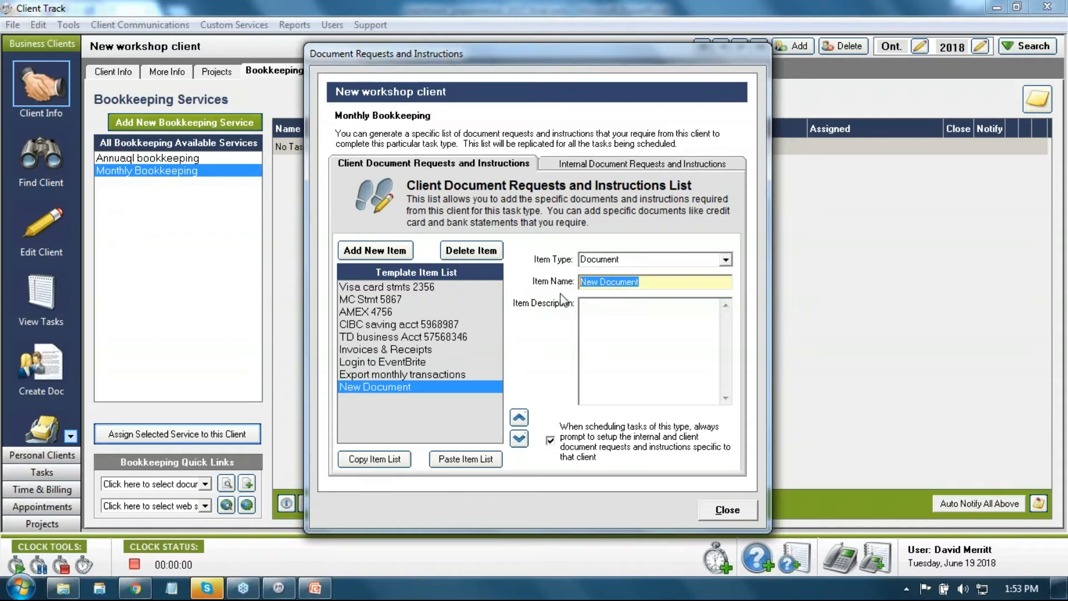
pyautogui.write('Eve')
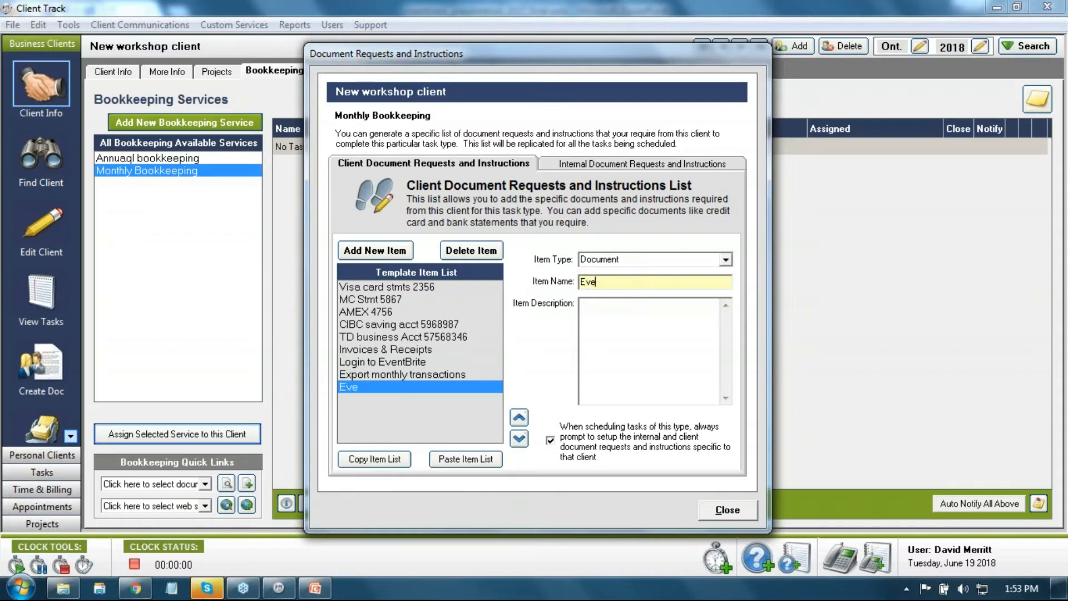
pyautogui.write('ntBrite CSV exp')
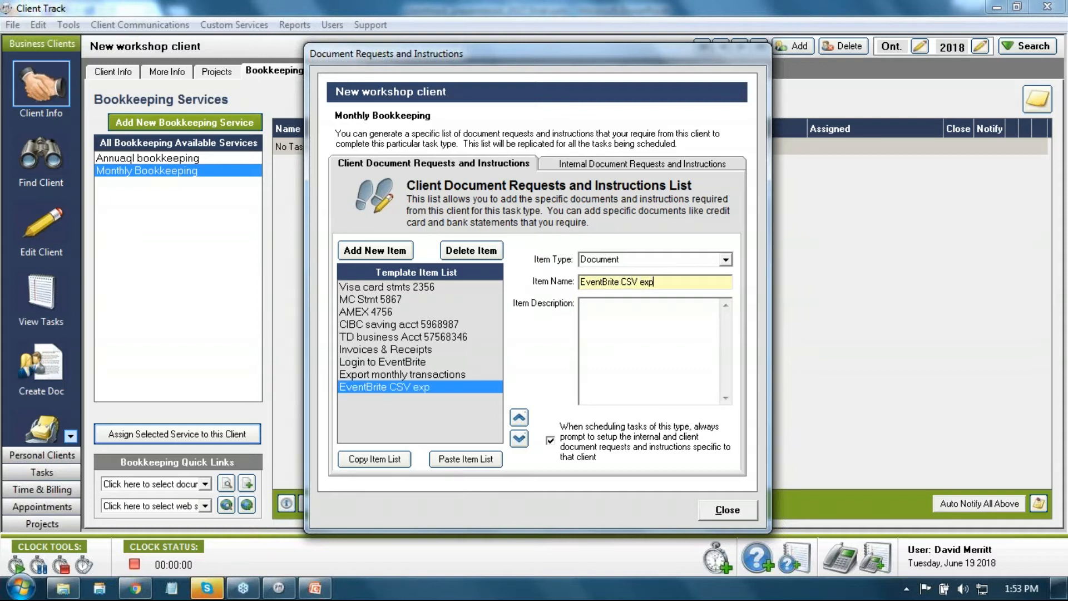
pyautogui.write('ort file')
pyautogui.click(388, 292)
pyautogui.click(392, 296)
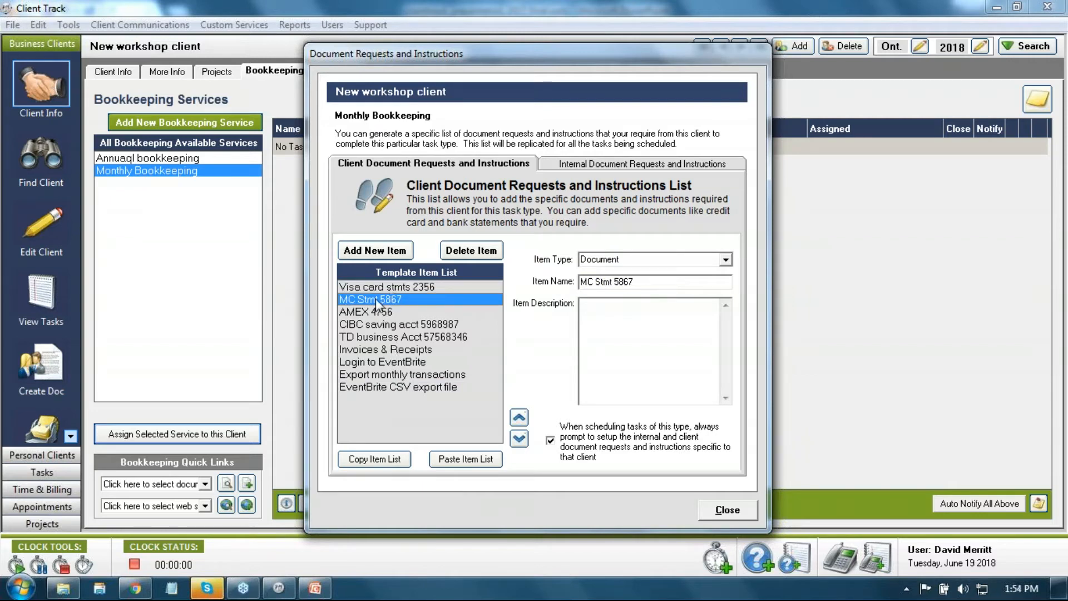
pyautogui.click(378, 285)
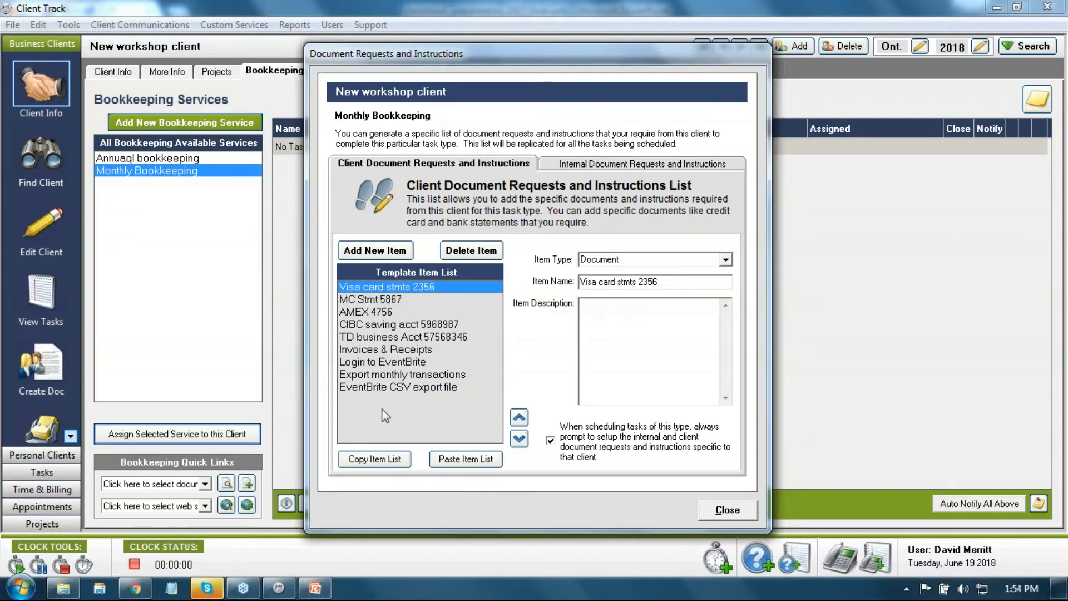
pyautogui.click(585, 165)
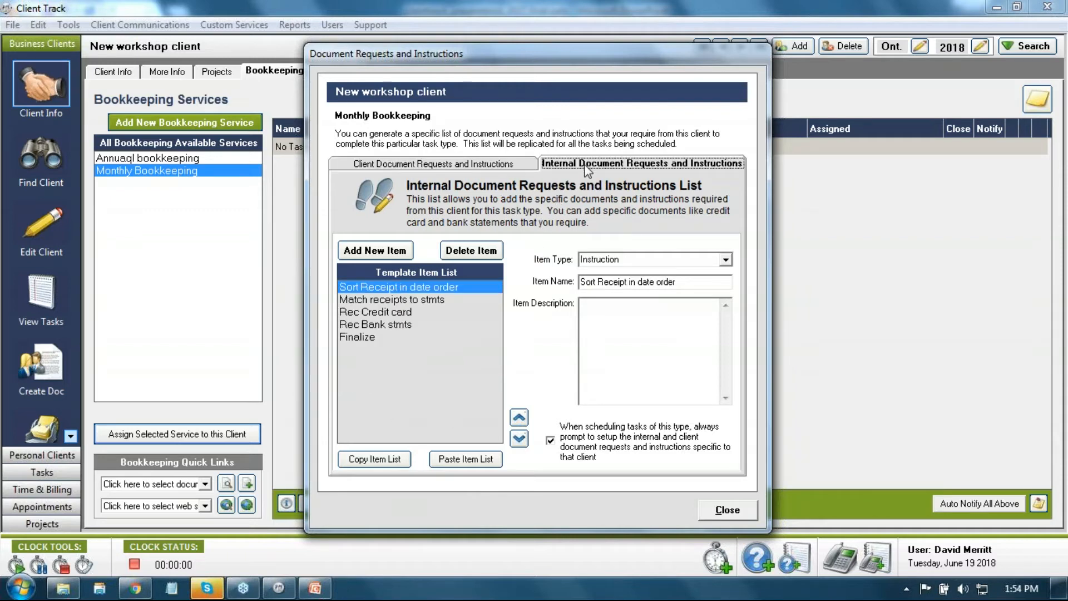
# Step: Copy the whole client document list and paste it into the internal instructions list
pyautogui.click(487, 166)
pyautogui.click(553, 166)
pyautogui.click(379, 312)
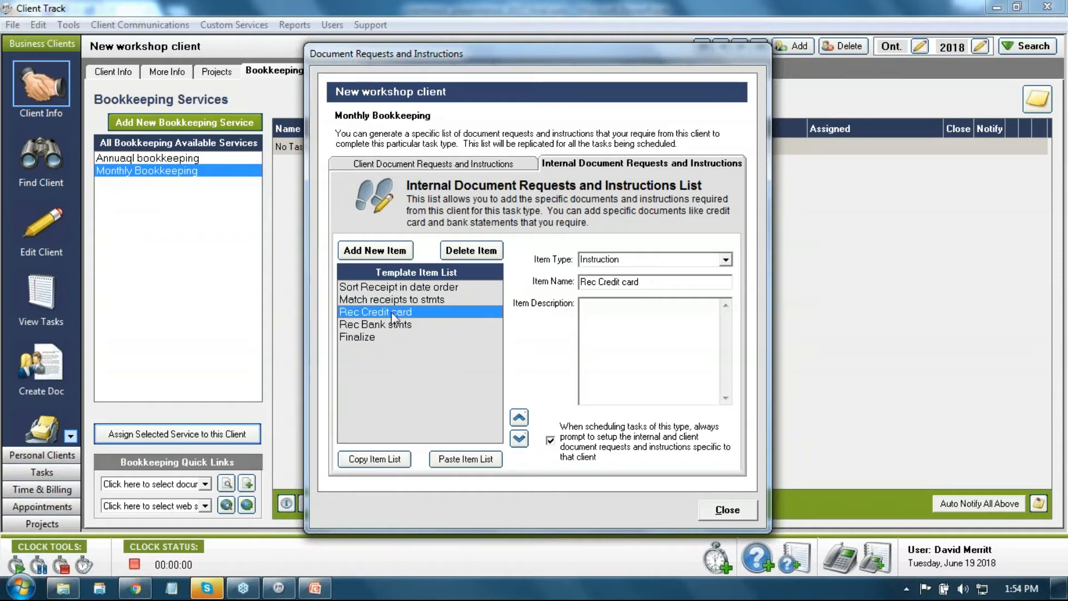
pyautogui.click(441, 165)
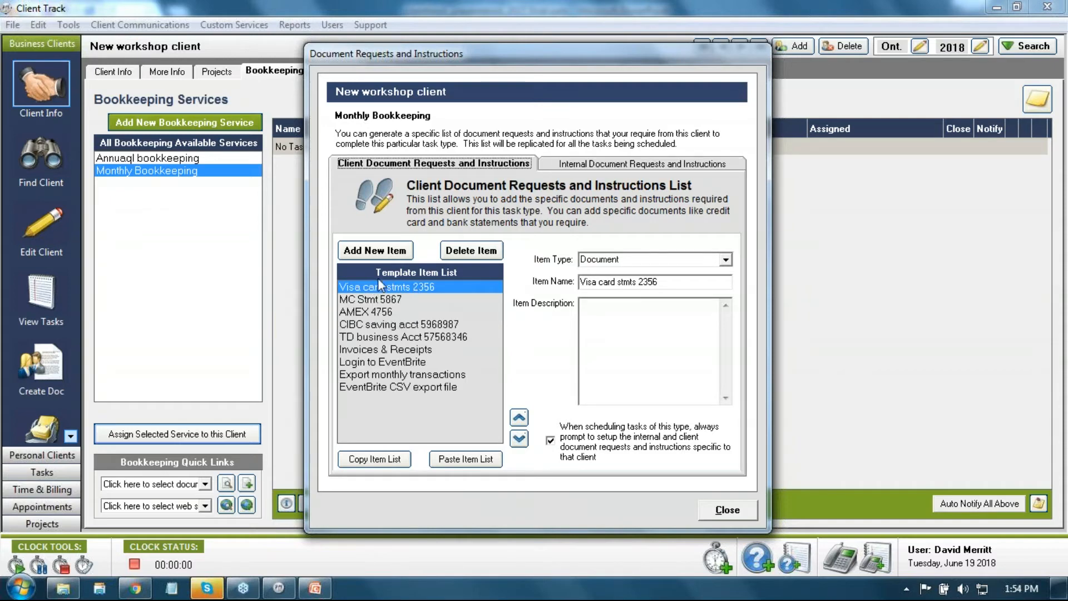
pyautogui.click(393, 460)
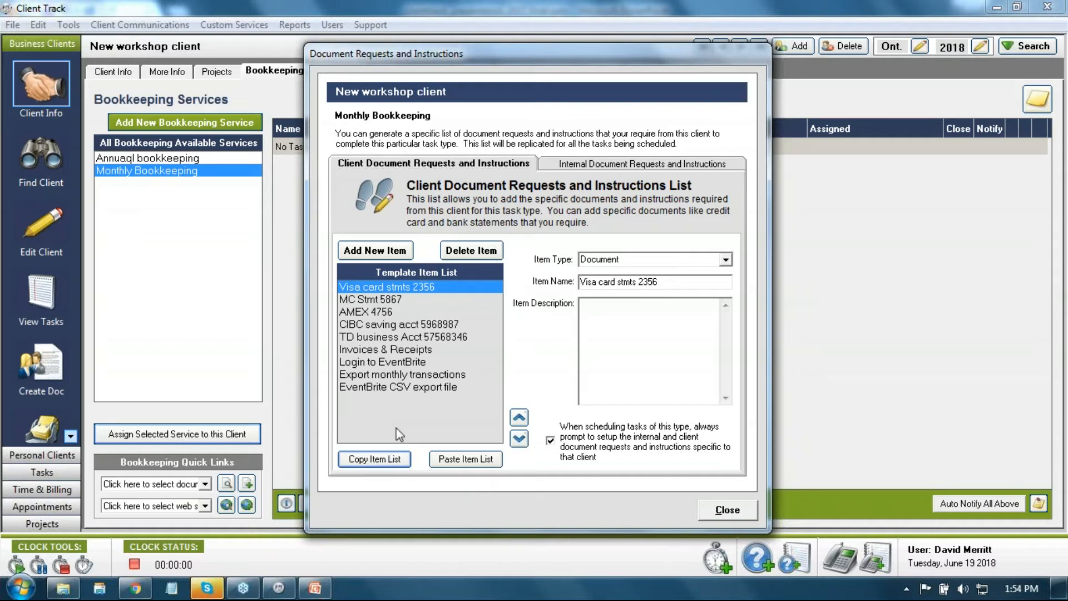
pyautogui.click(584, 164)
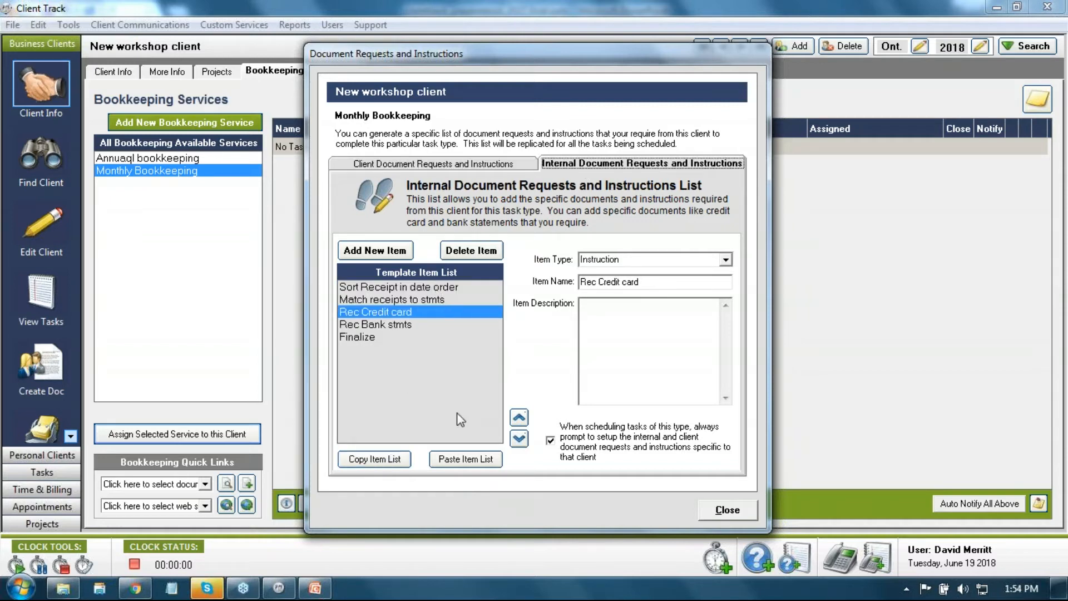
pyautogui.click(467, 457)
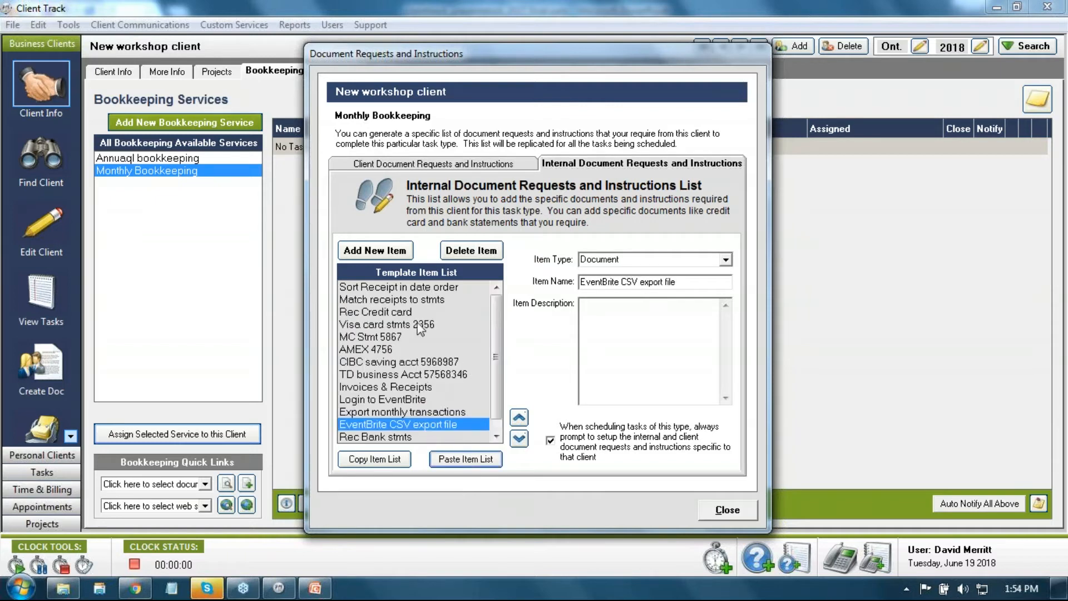
# Step: Delete the Rec Credit card step from the internal list
pyautogui.click(390, 313)
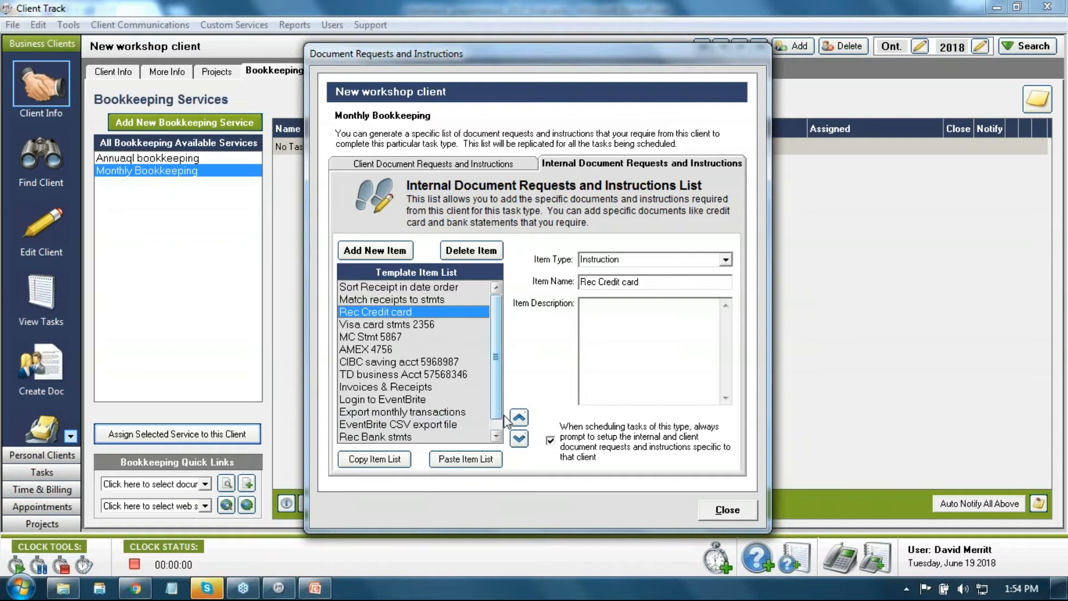
pyautogui.click(464, 251)
pyautogui.click(407, 312)
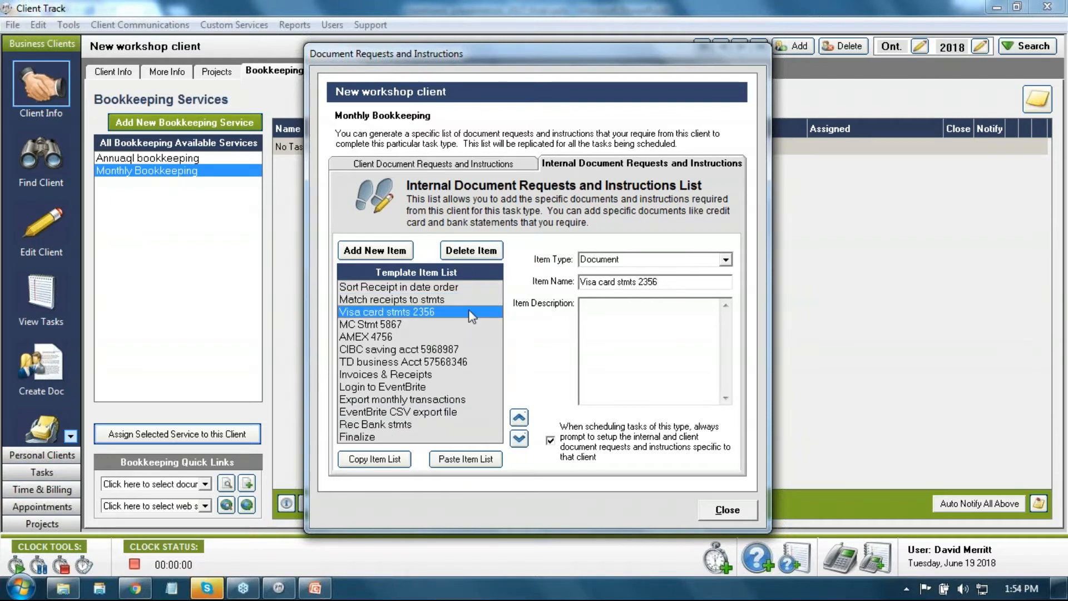
pyautogui.click(581, 283)
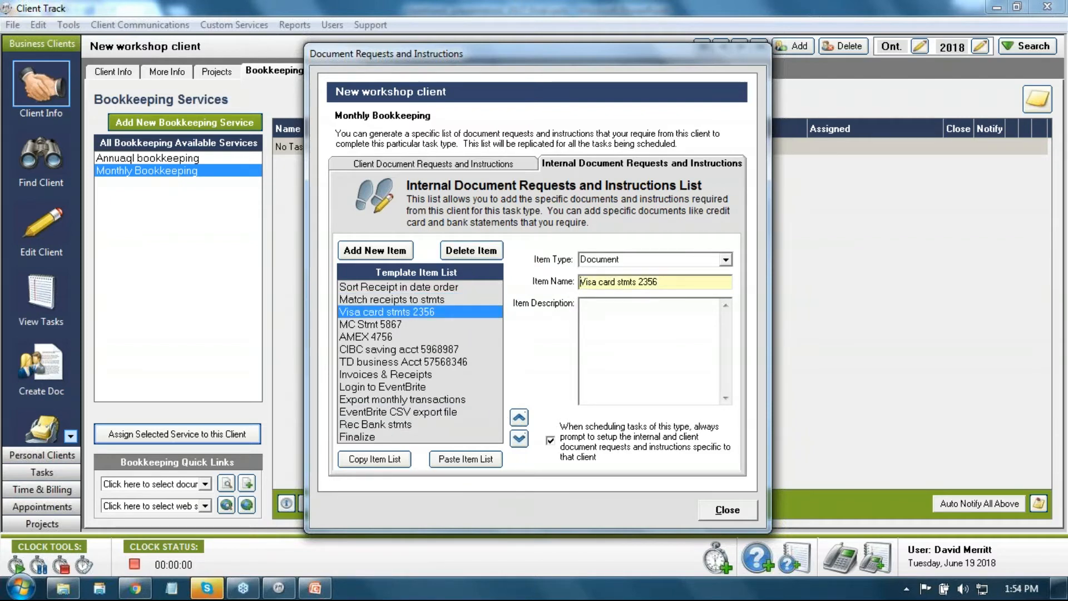
# Step: Prefix the Visa card, MC Stmt, AMEX and CIBC savings internal items with 'Rec'
pyautogui.write('Rec')
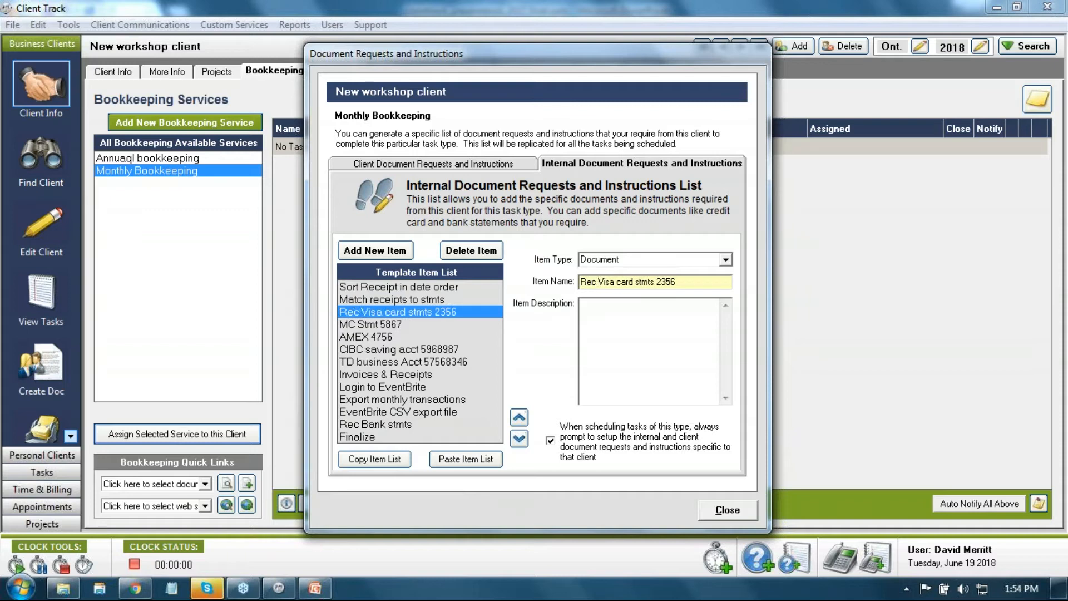
pyautogui.click(469, 325)
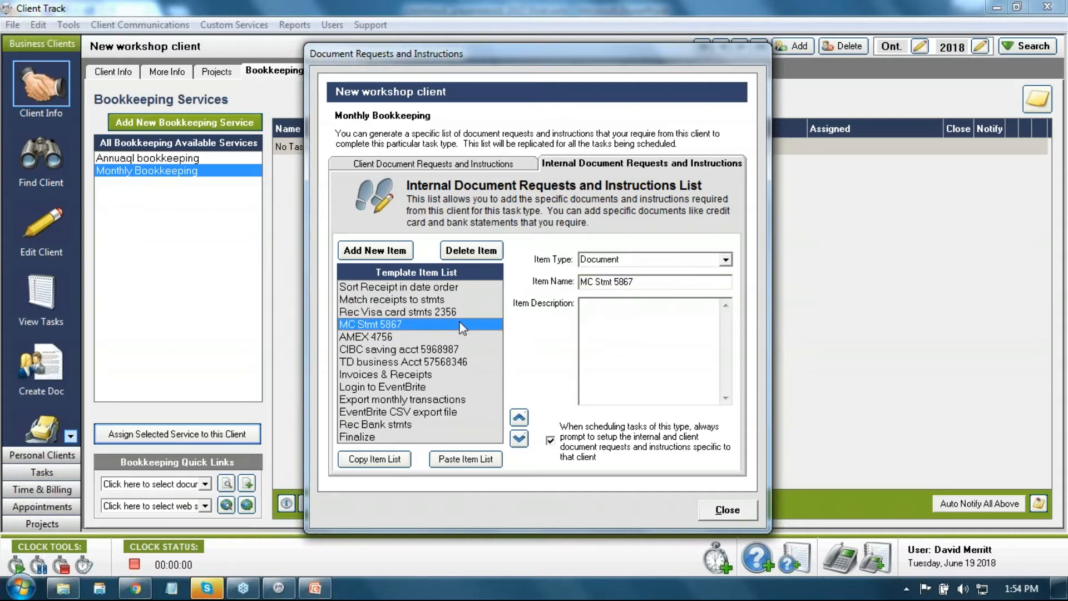
pyautogui.click(580, 282)
pyautogui.write('R')
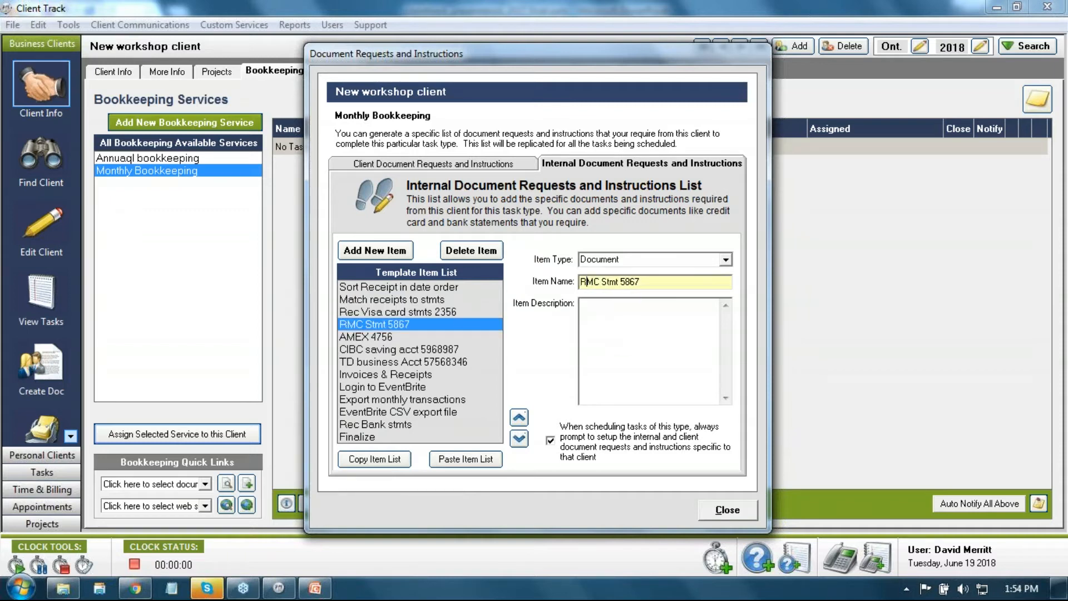
pyautogui.write('ec')
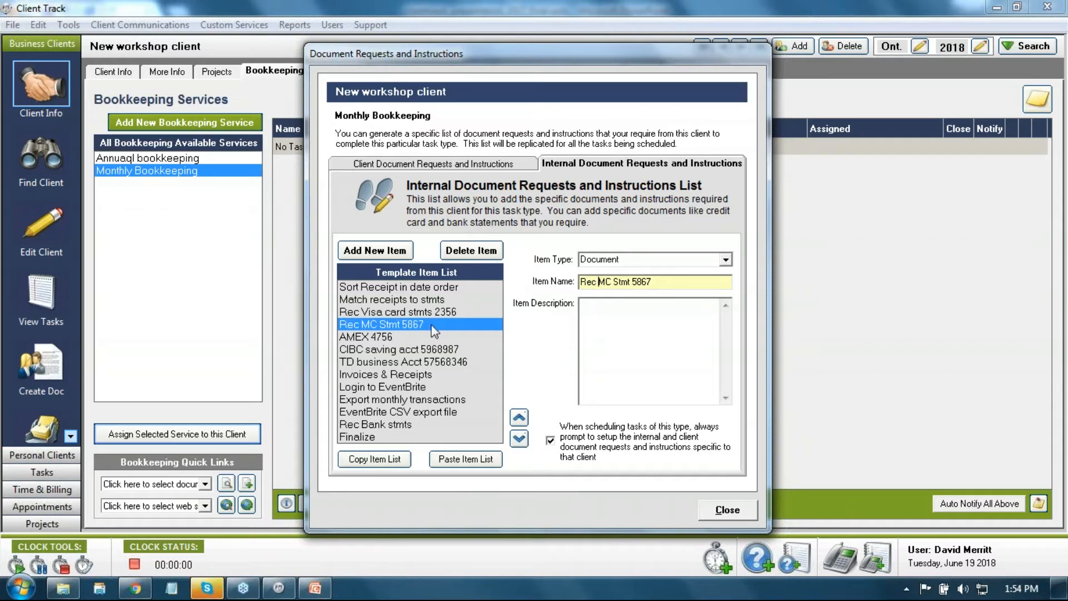
pyautogui.click(422, 335)
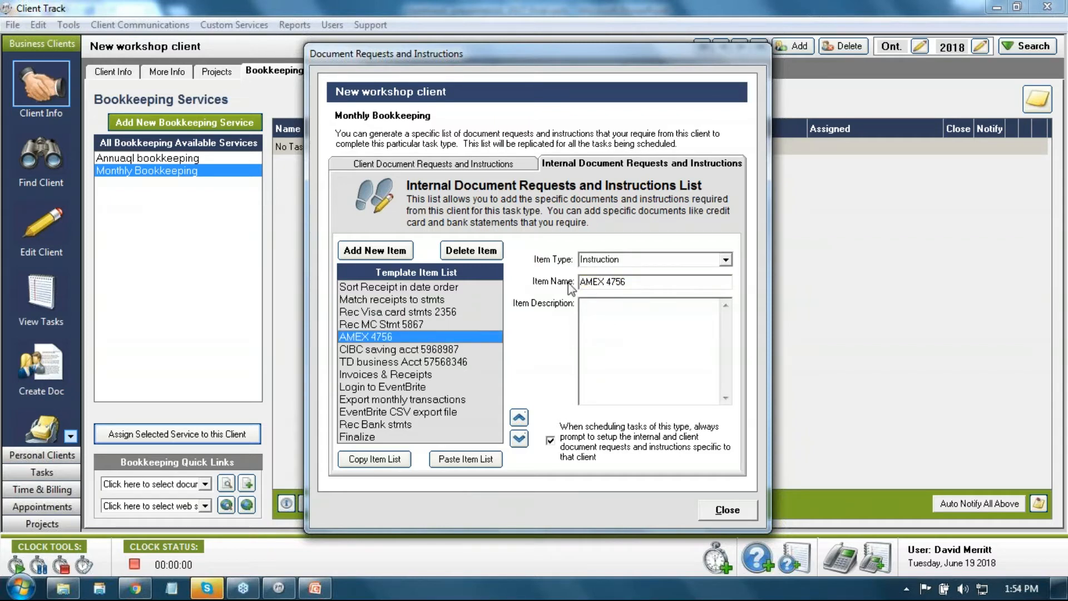
pyautogui.click(581, 281)
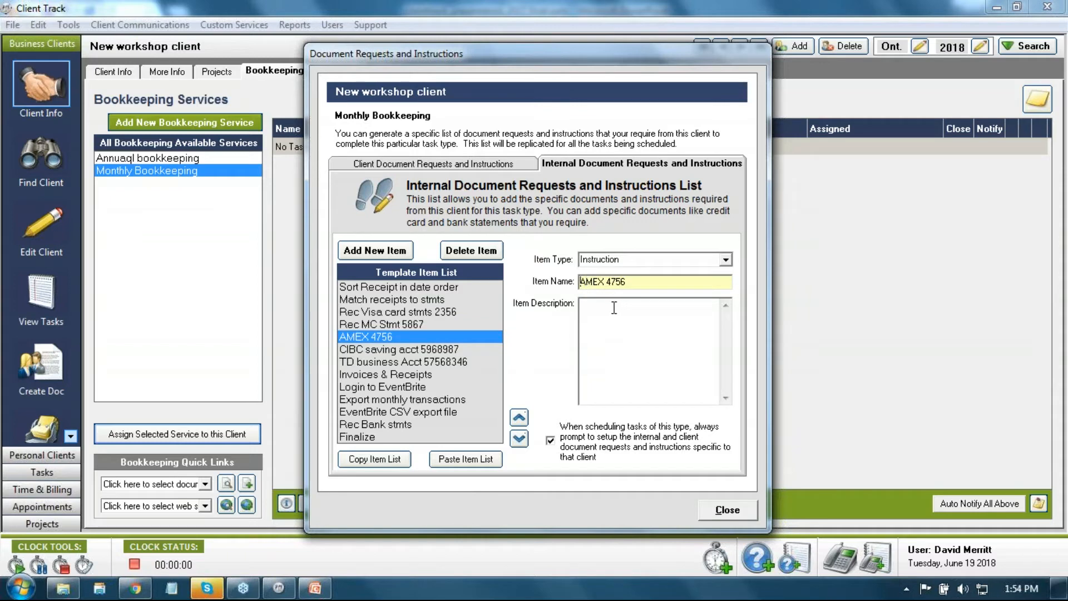
pyautogui.write('Rec')
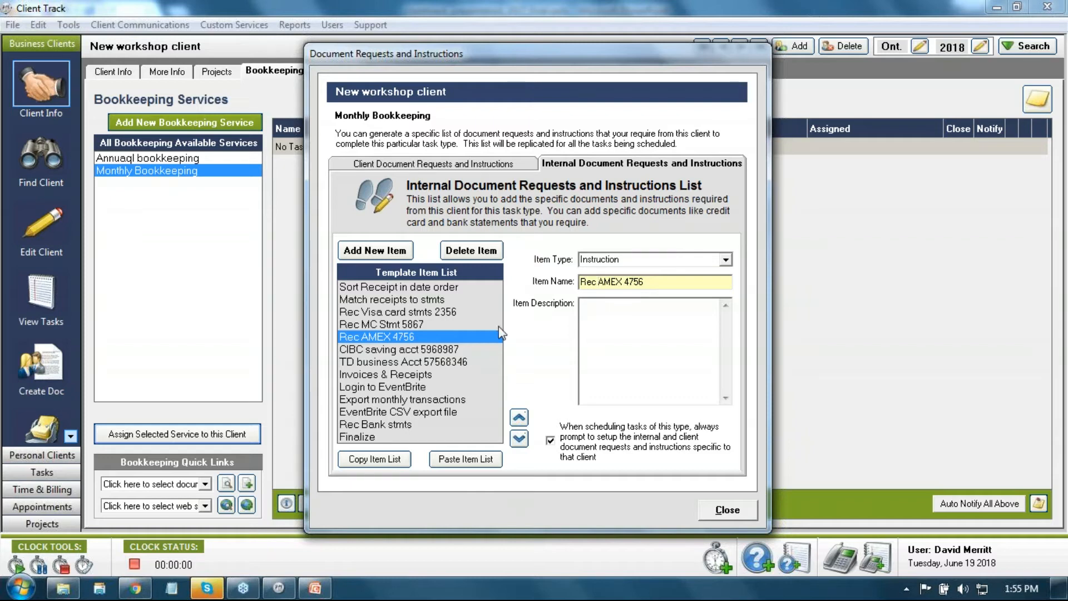
pyautogui.click(392, 350)
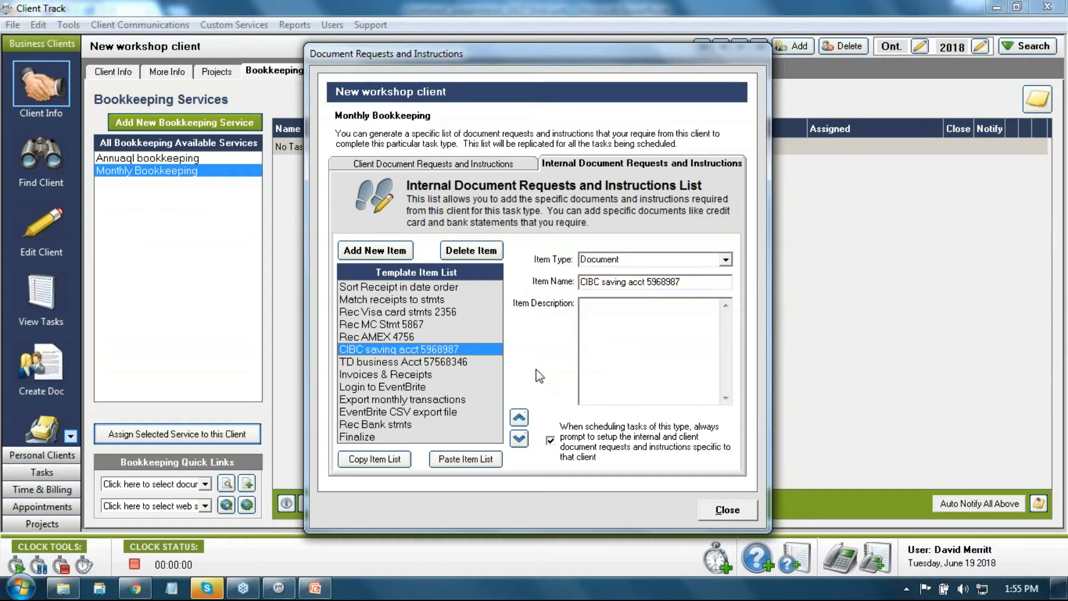
pyautogui.click(583, 281)
pyautogui.write('Rec')
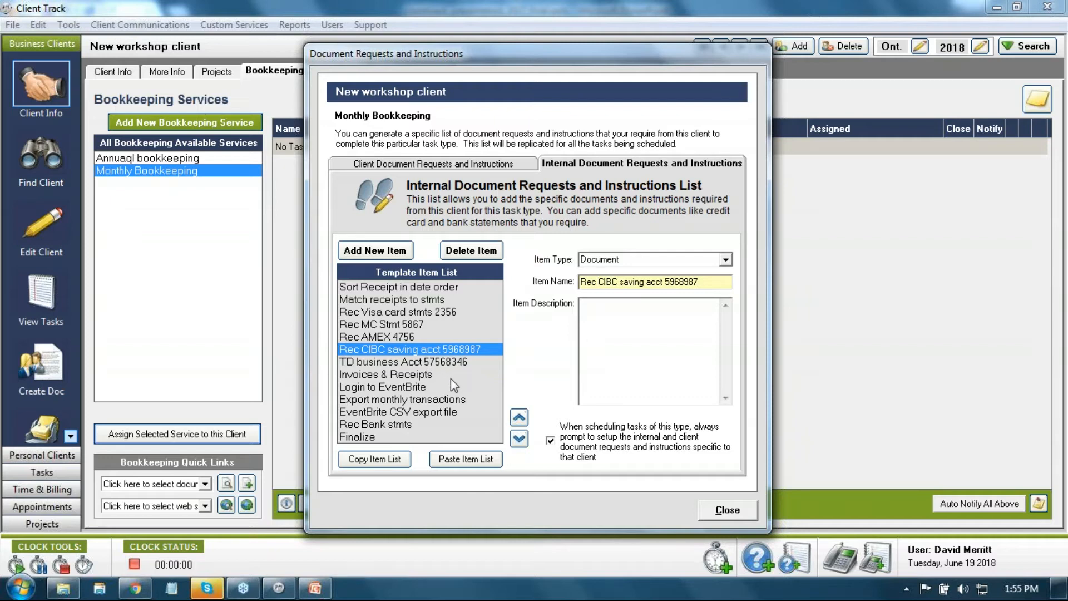
pyautogui.click(418, 388)
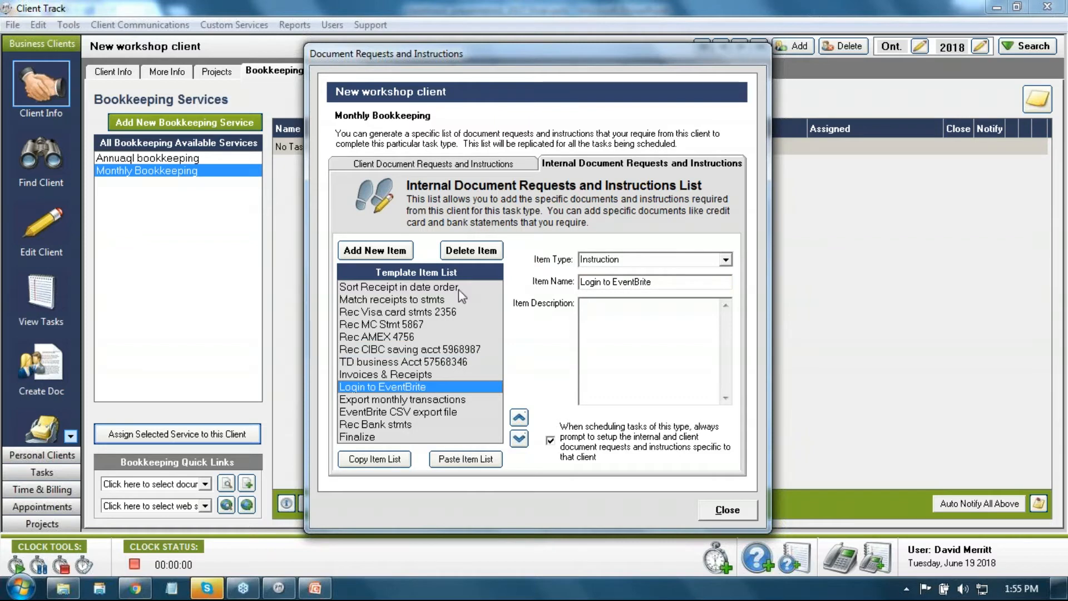
# Step: Delete Login to EventBrite, Export monthly transactions, EventBrite CSV export file and Rec Bank stmts
pyautogui.click(460, 254)
pyautogui.click(460, 253)
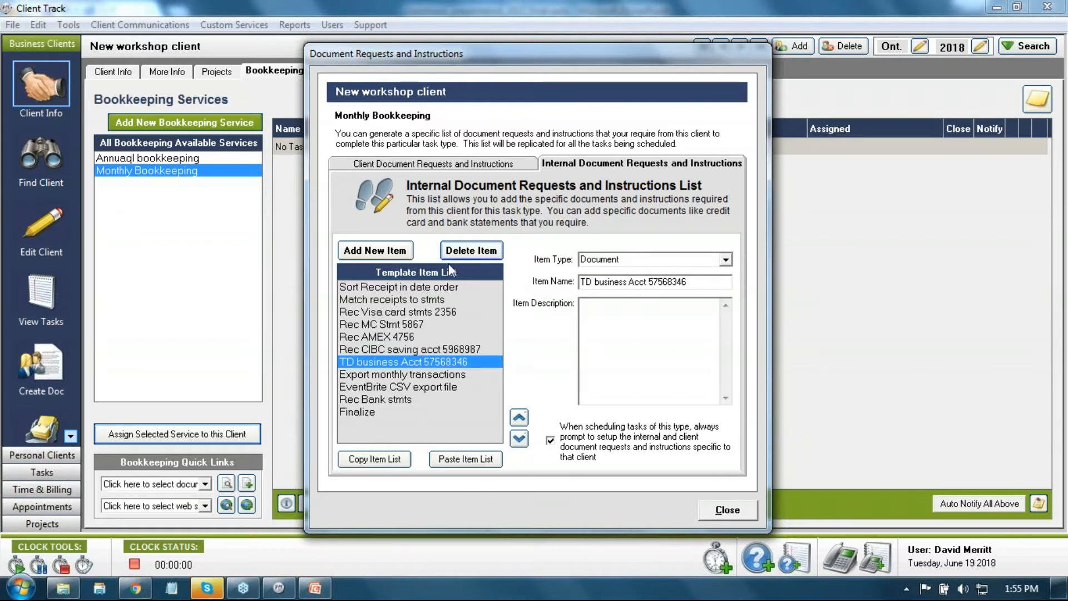
pyautogui.click(384, 374)
pyautogui.click(470, 254)
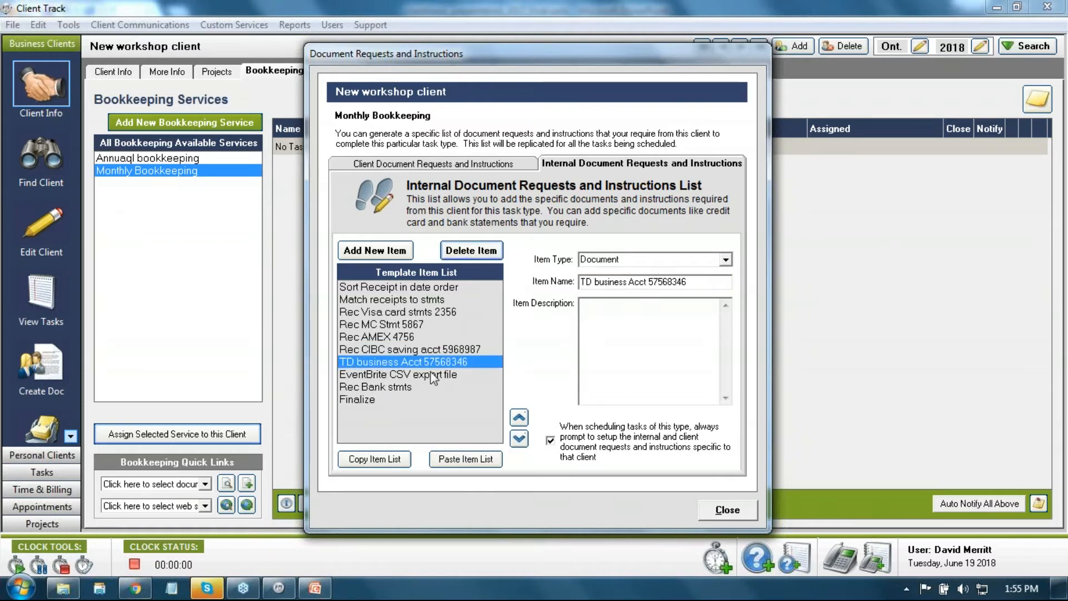
pyautogui.click(431, 375)
pyautogui.click(473, 251)
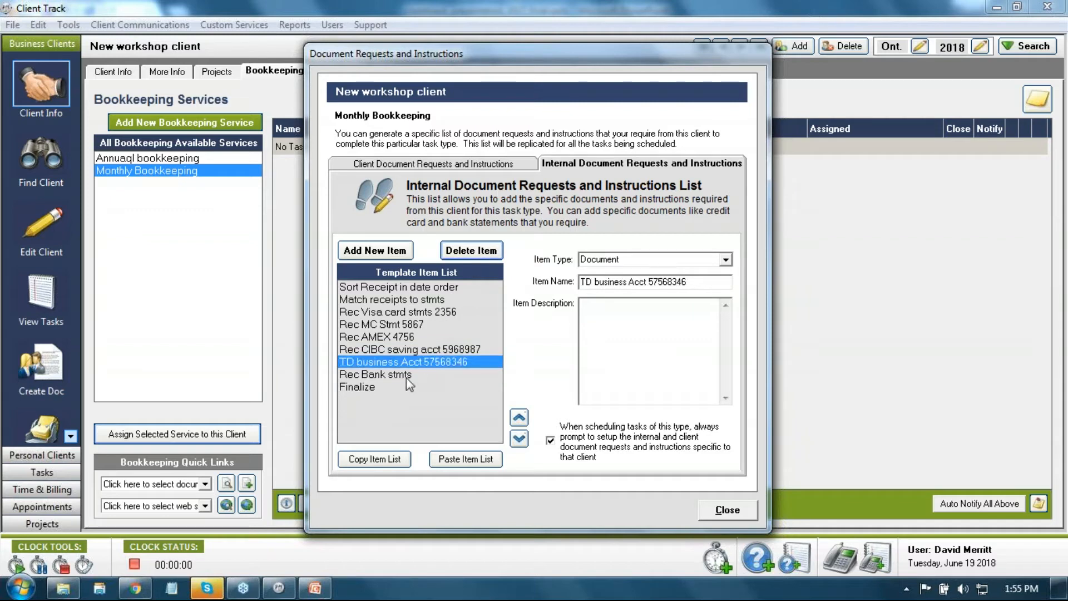
pyautogui.click(406, 376)
pyautogui.click(482, 251)
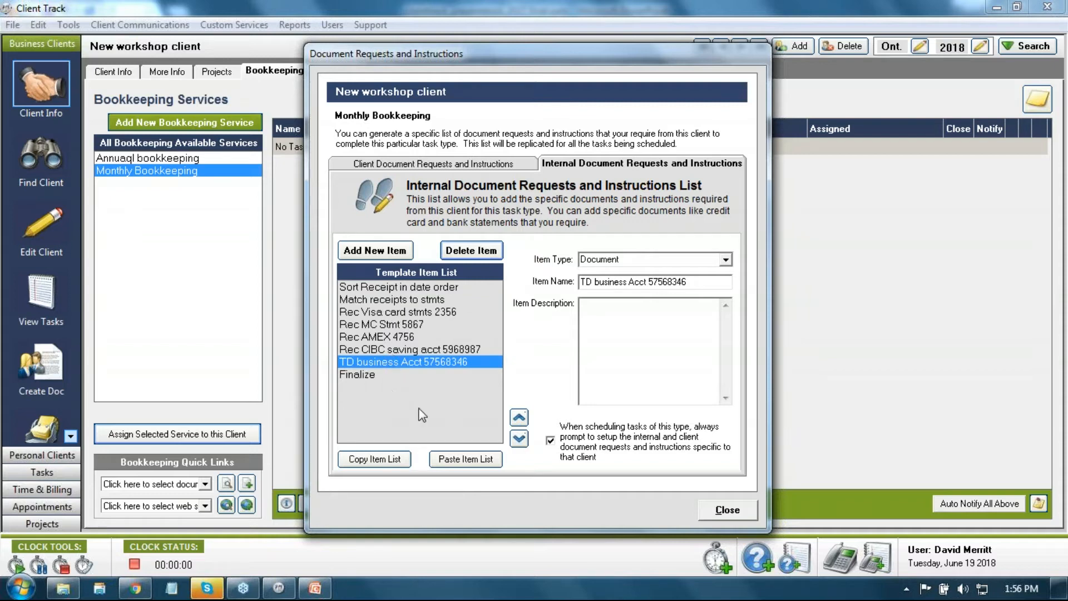
# Step: Check the internal steps list, then close the document requests window to generate the twelve tasks
pyautogui.click(461, 164)
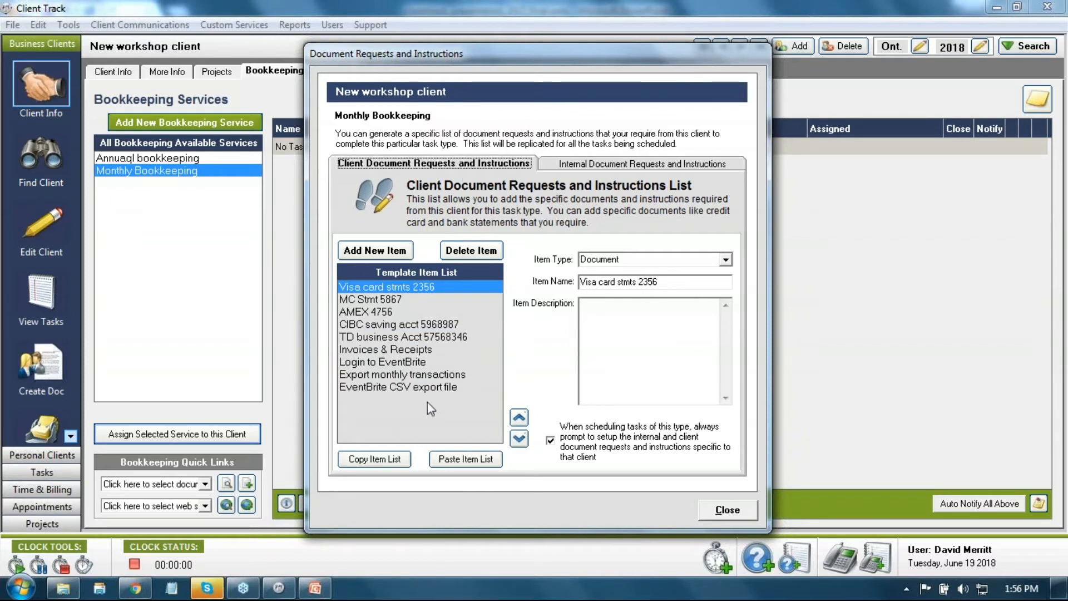
pyautogui.click(601, 164)
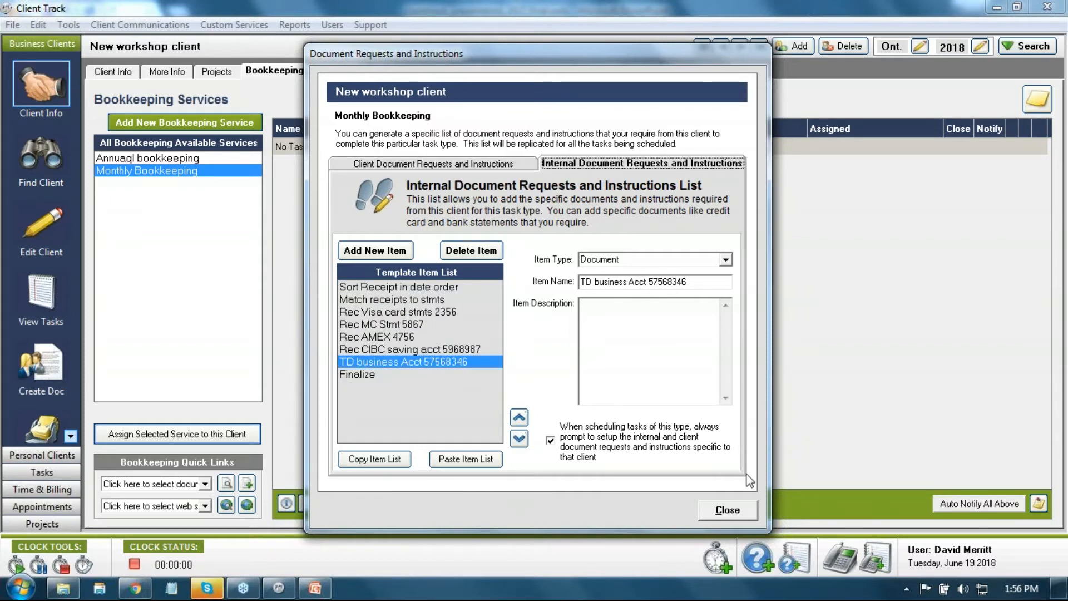
pyautogui.click(746, 510)
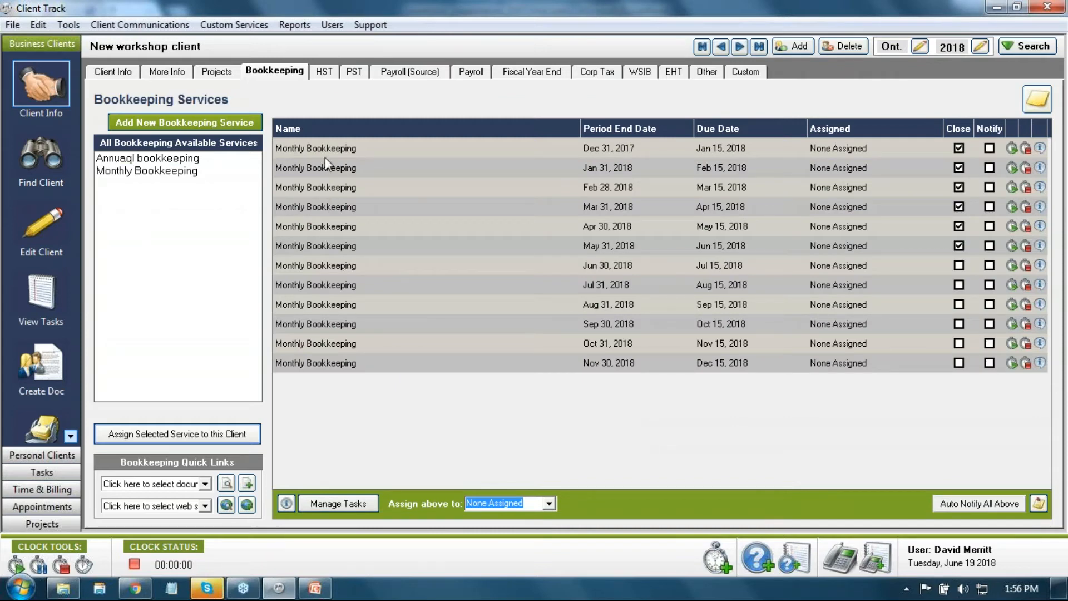
# Step: Open the Apr 30, 2018 task's details on the Client Docs & Instructions checklist
pyautogui.click(1040, 226)
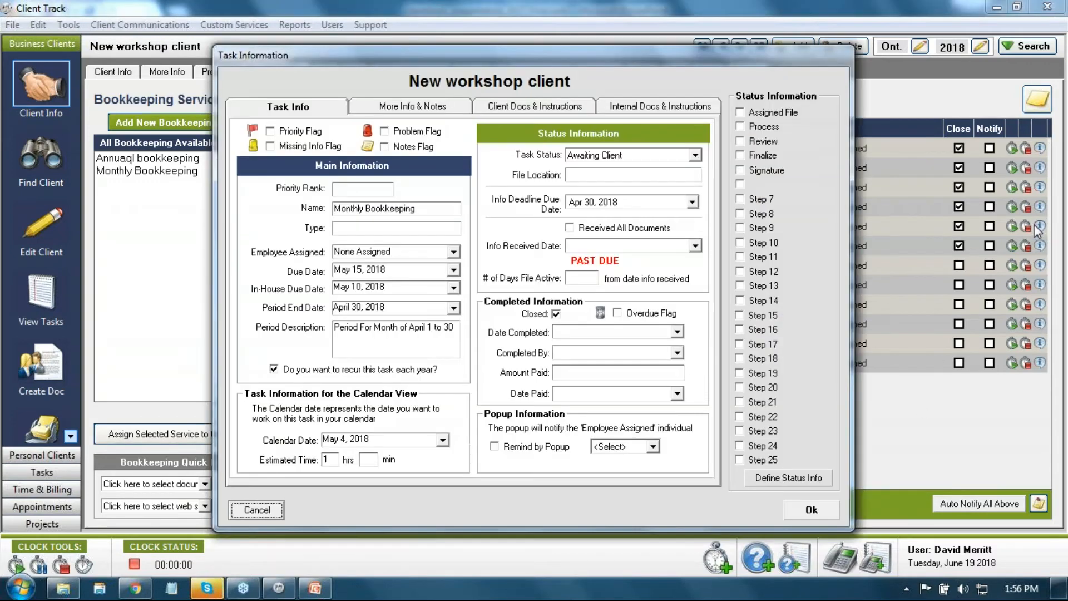
pyautogui.click(519, 106)
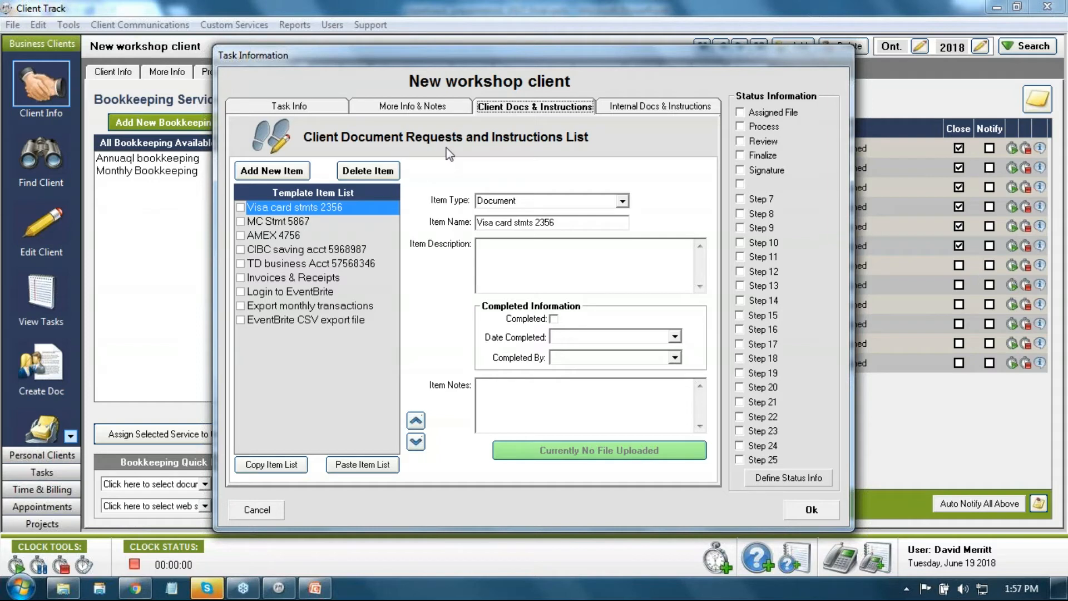
pyautogui.click(321, 107)
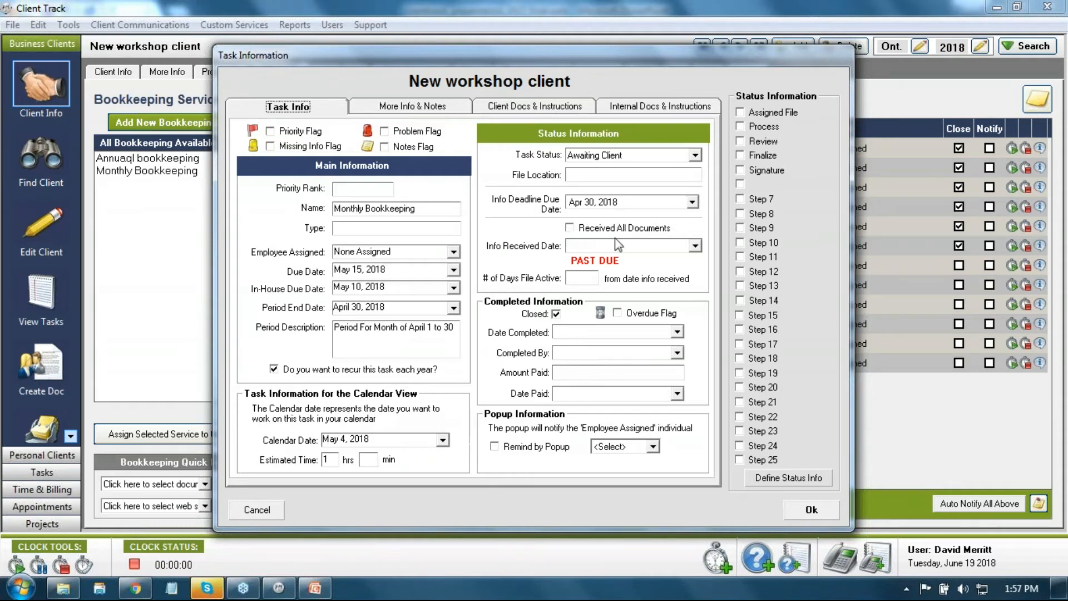
pyautogui.click(533, 108)
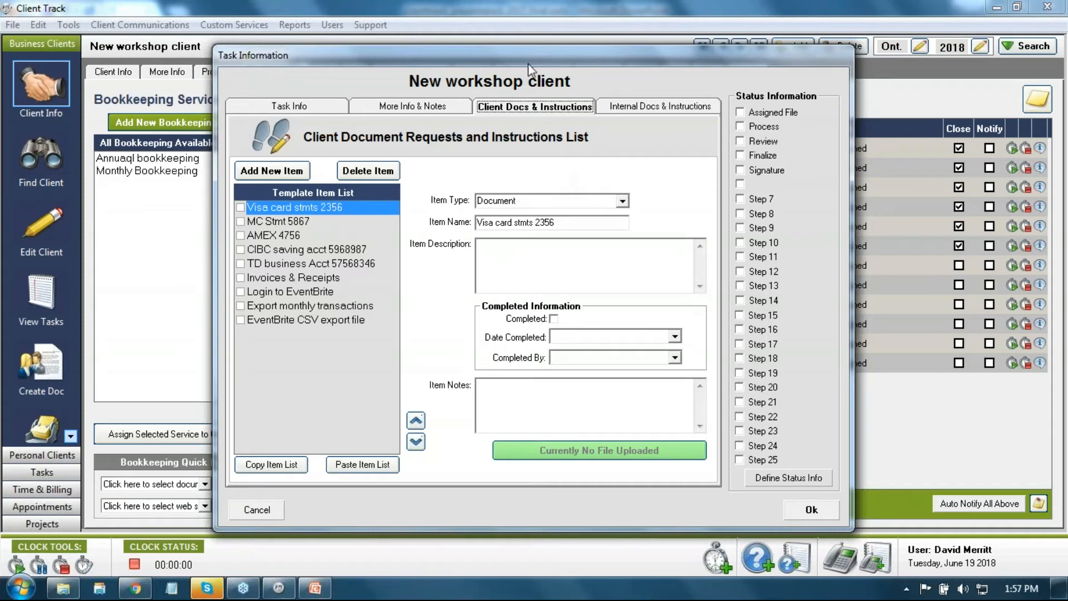
pyautogui.moveTo(528, 63); pyautogui.dragTo(338, 37)
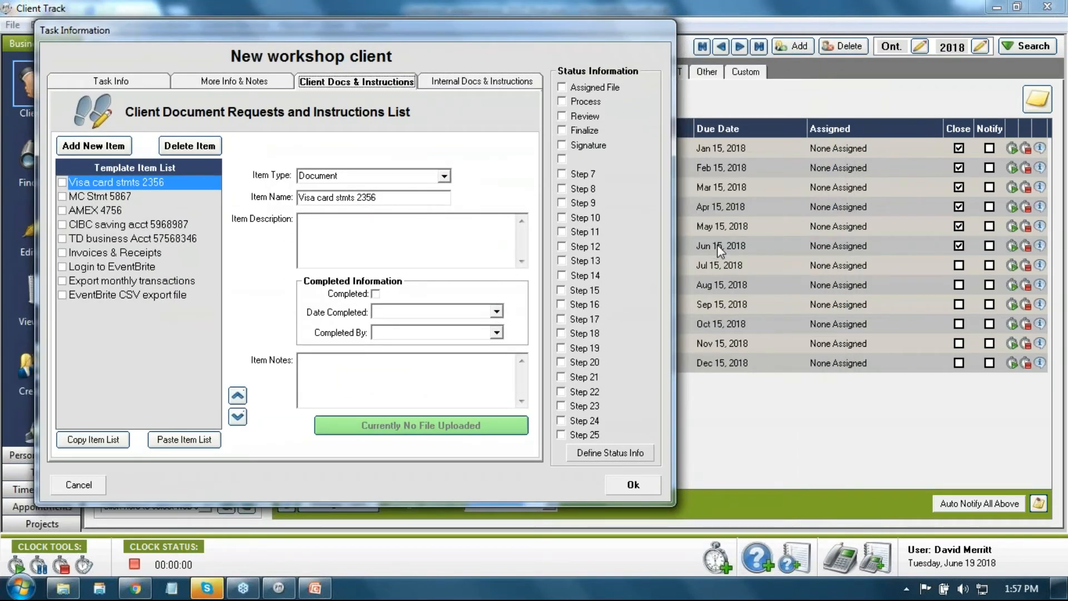
pyautogui.moveTo(405, 35); pyautogui.dragTo(617, 38)
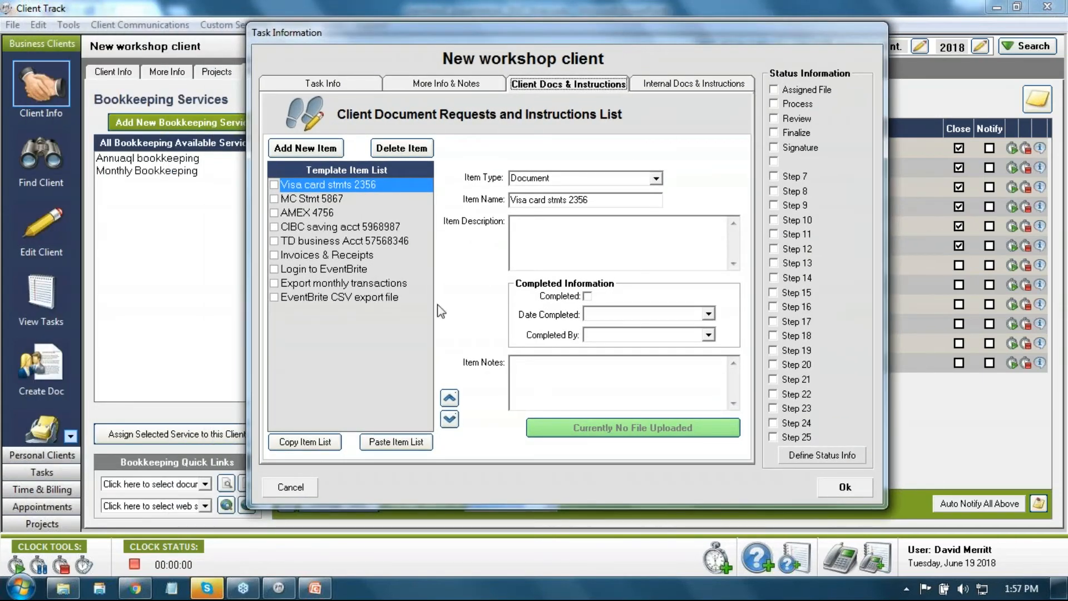
# Step: Tick Visa, MC, AMEX, CIBC, TD, Invoices & Receipts and EventBrite CSV items as received
pyautogui.click(274, 185)
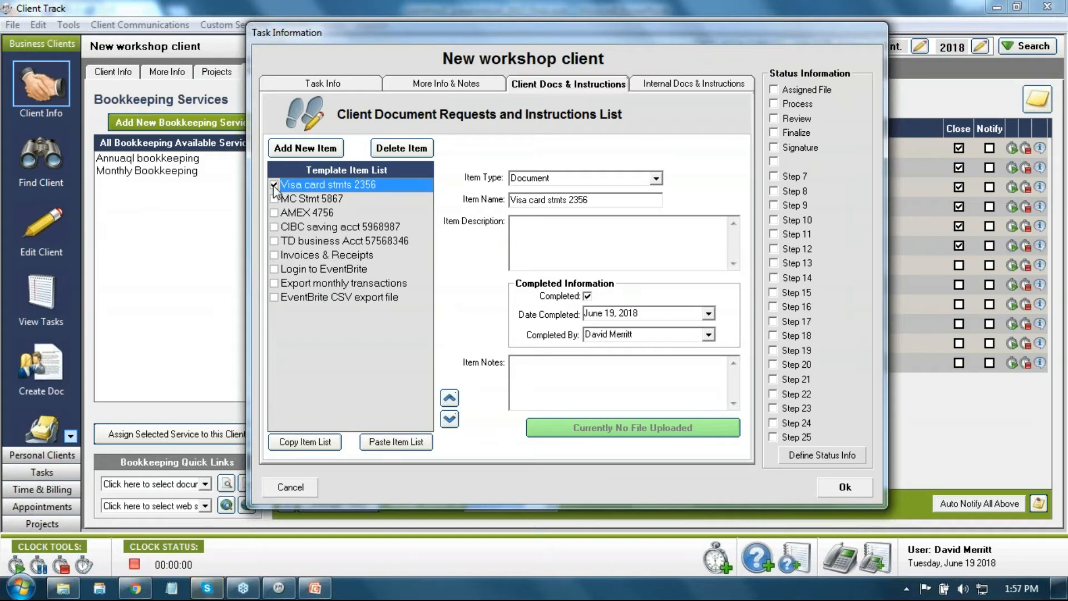
pyautogui.click(273, 199)
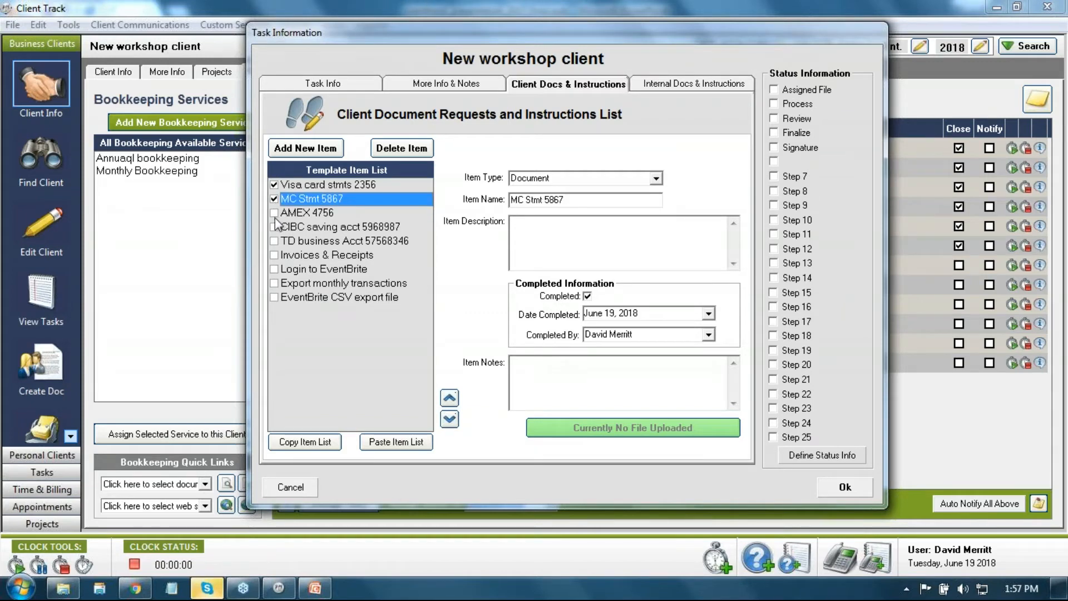
pyautogui.click(274, 212)
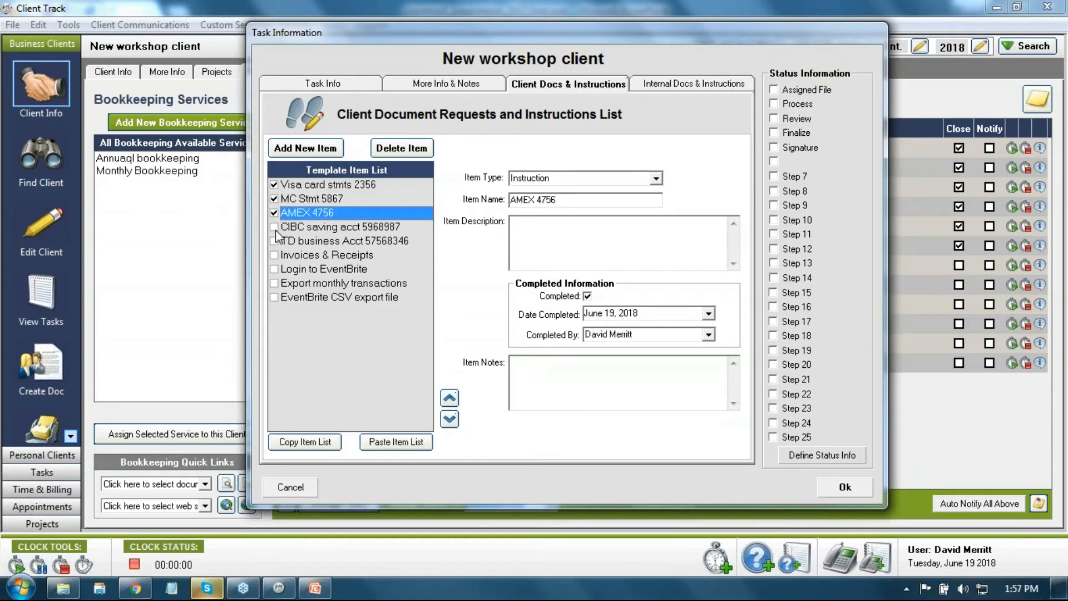
pyautogui.click(273, 227)
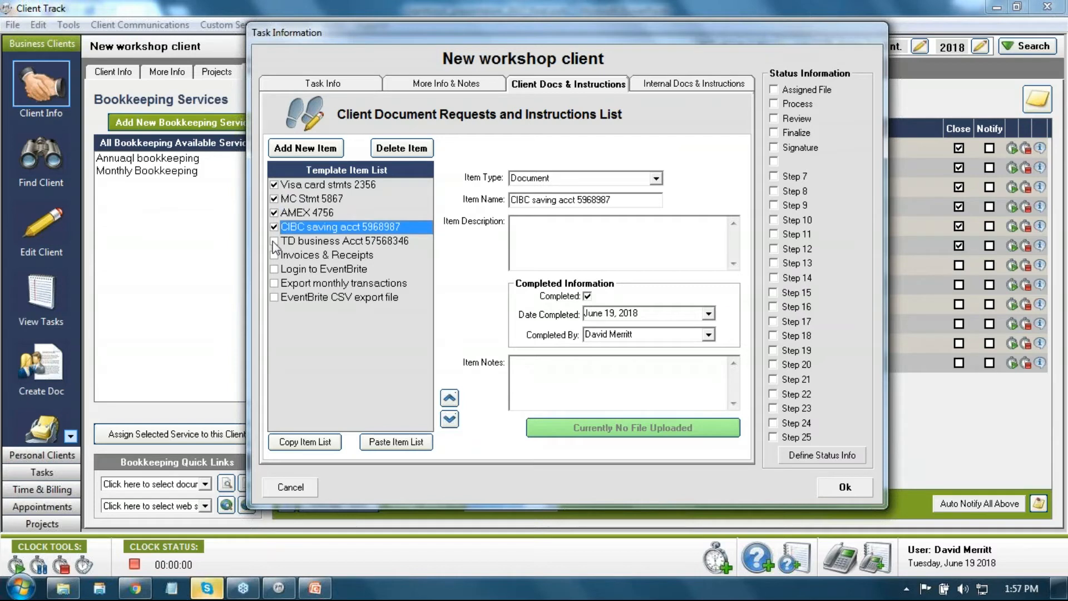
pyautogui.click(274, 241)
pyautogui.click(273, 254)
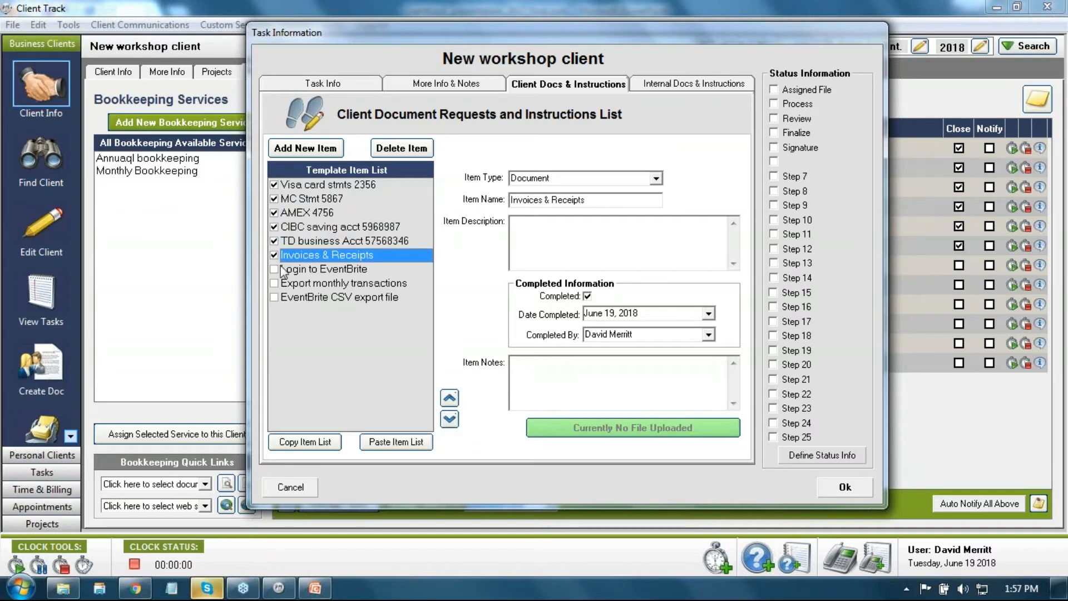
pyautogui.click(275, 297)
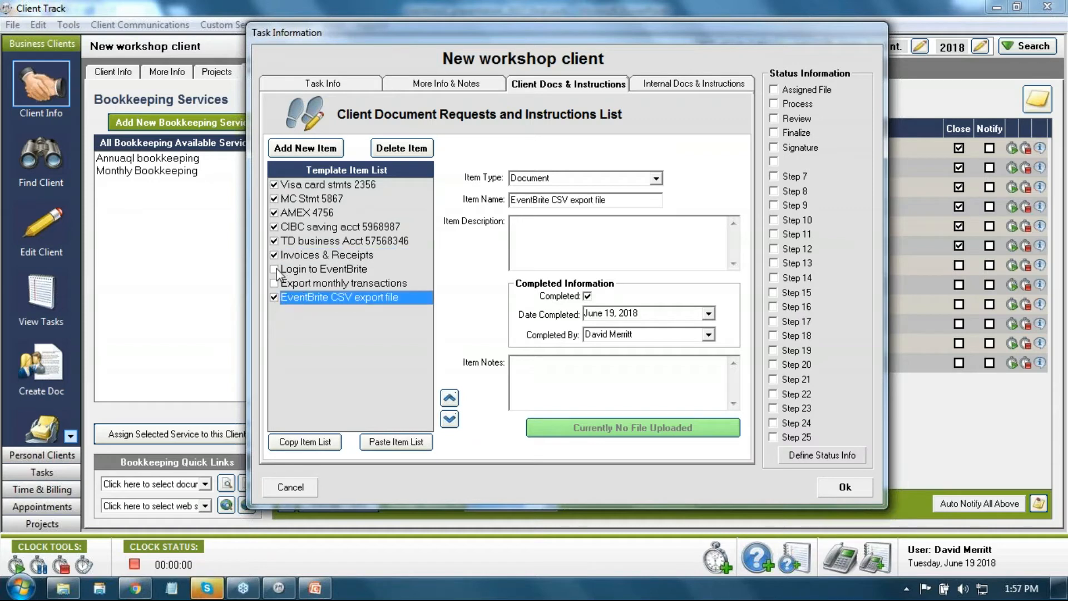
pyautogui.click(321, 85)
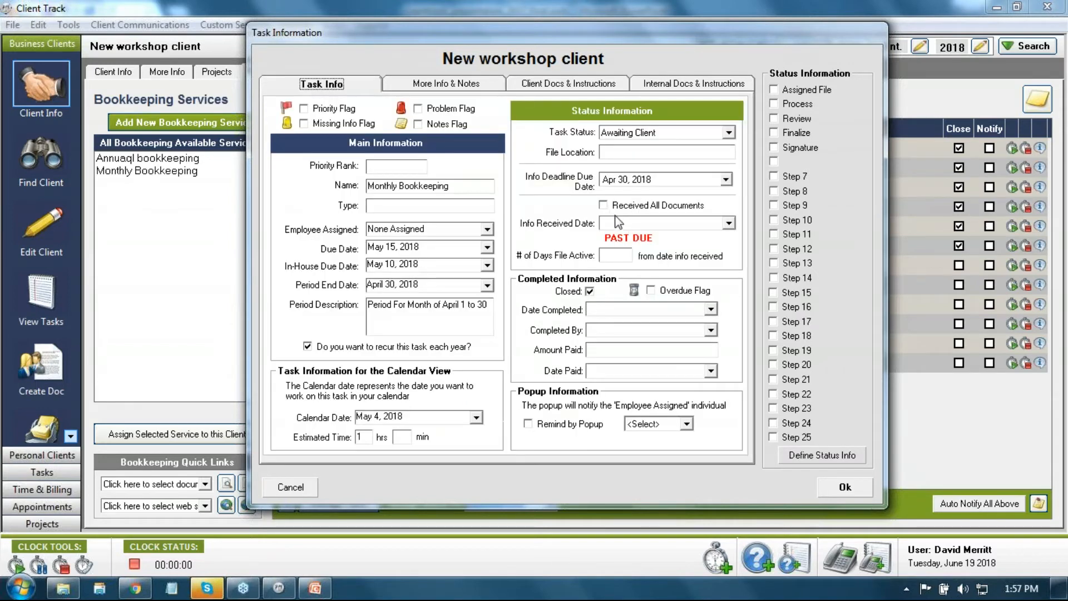
pyautogui.click(529, 87)
# Step: Tick Login to EventBrite and Export monthly transactions, confirming all documents are received
pyautogui.click(274, 269)
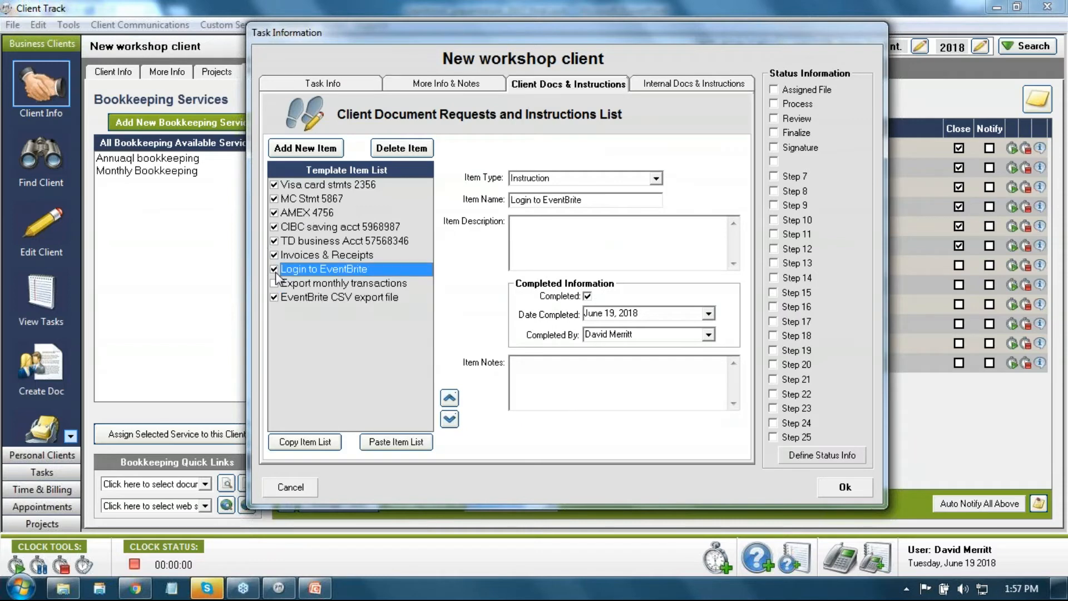
pyautogui.click(274, 283)
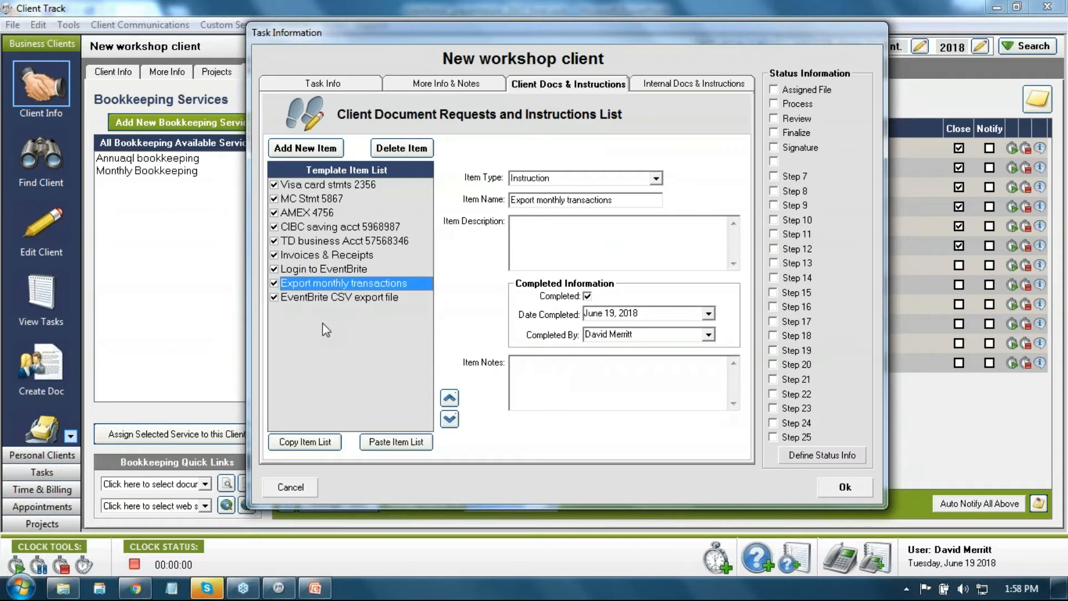
pyautogui.click(321, 85)
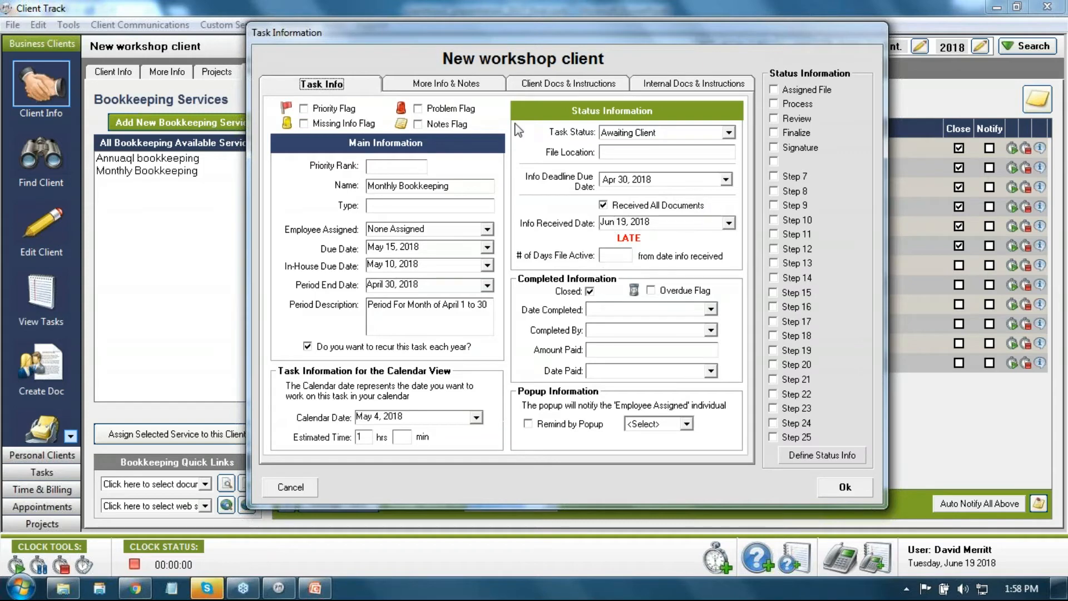
pyautogui.click(567, 84)
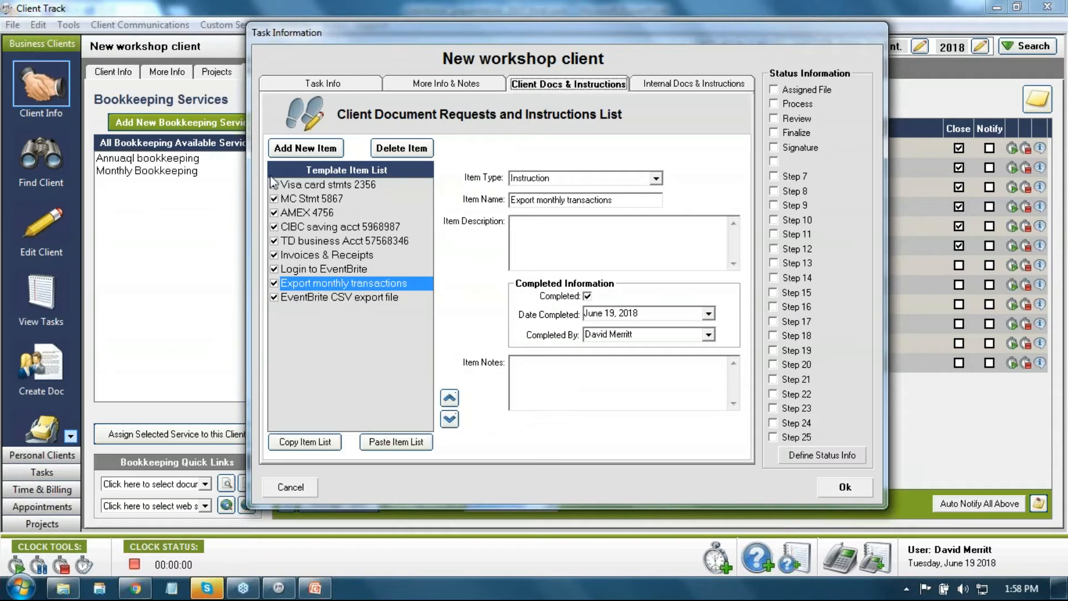
pyautogui.click(337, 88)
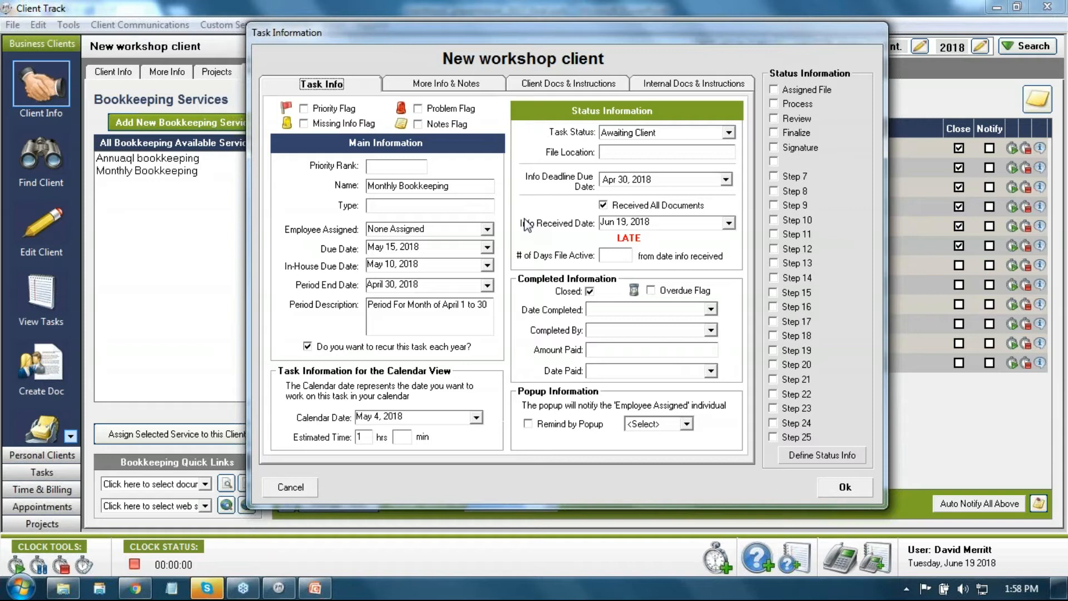
pyautogui.click(538, 86)
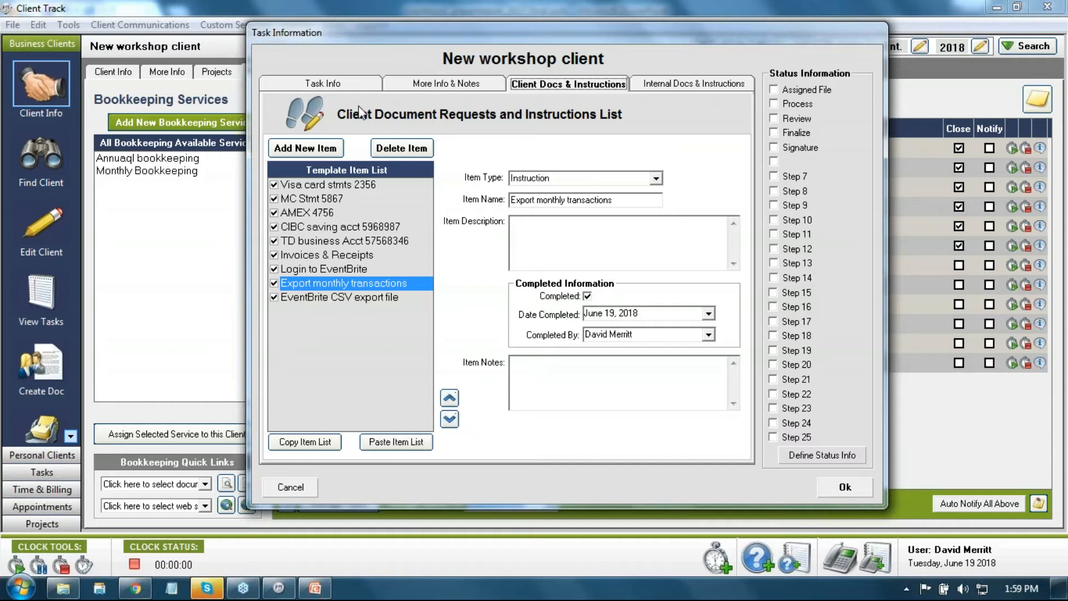
pyautogui.click(353, 88)
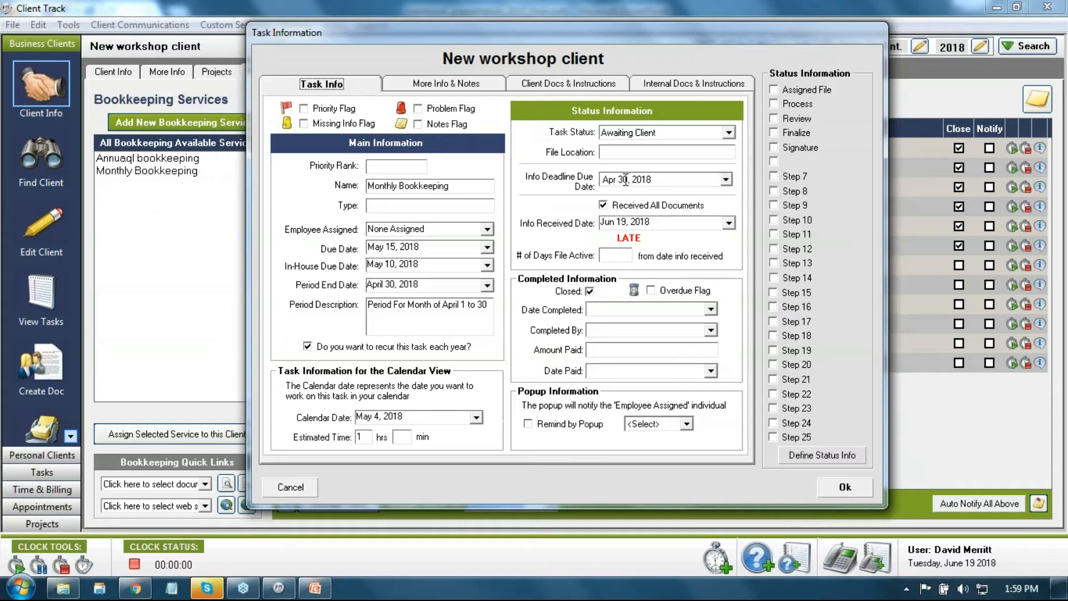
pyautogui.moveTo(656, 181); pyautogui.dragTo(605, 187)
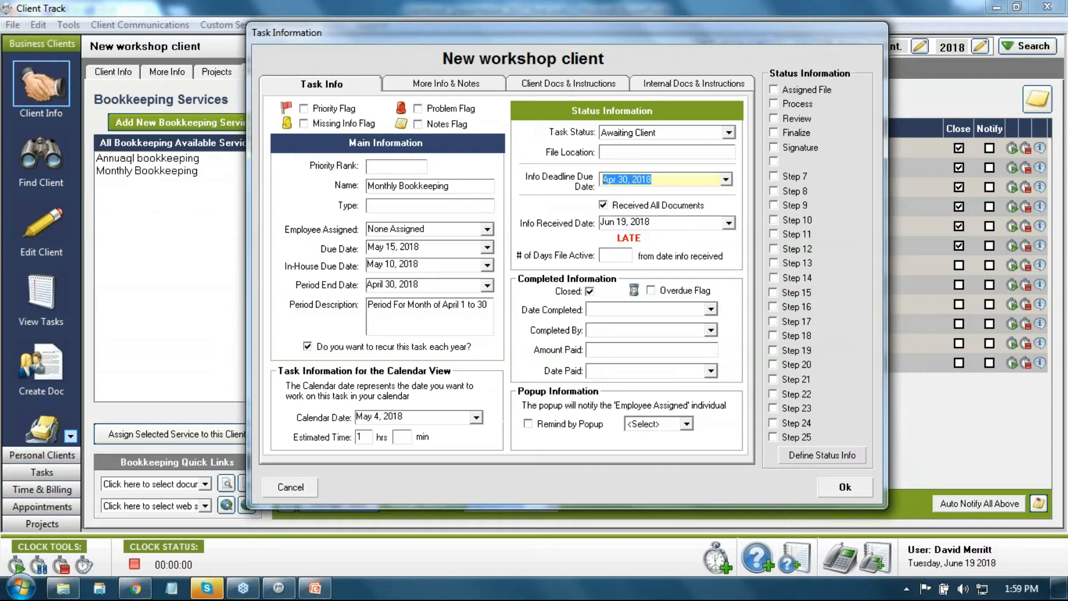
pyautogui.moveTo(652, 222); pyautogui.dragTo(605, 224)
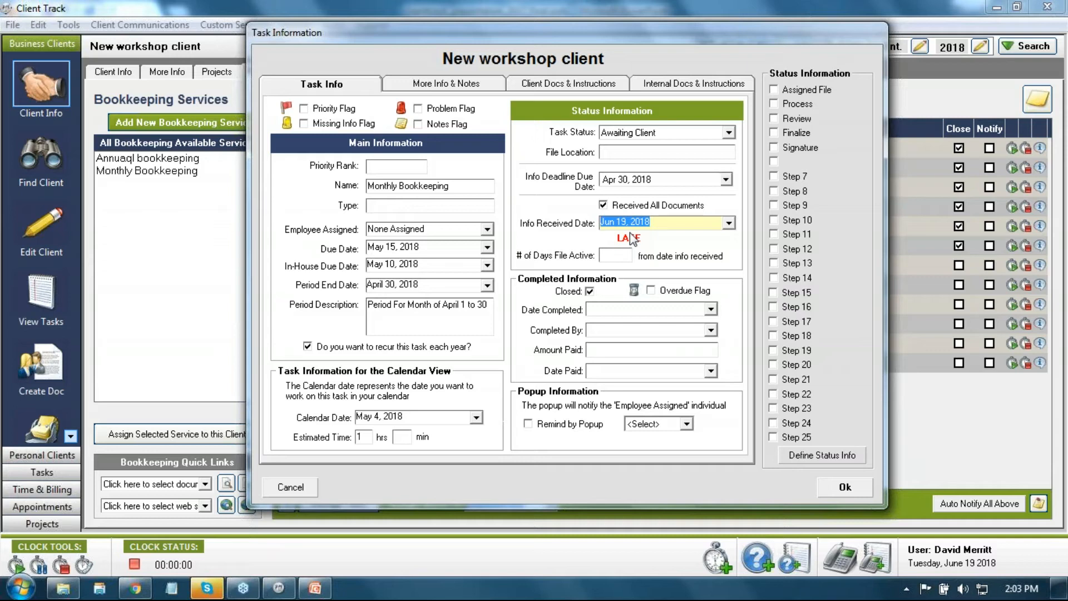
# Step: Switch the Task Information dialog to the Internal Docs & Instructions list
pyautogui.click(666, 77)
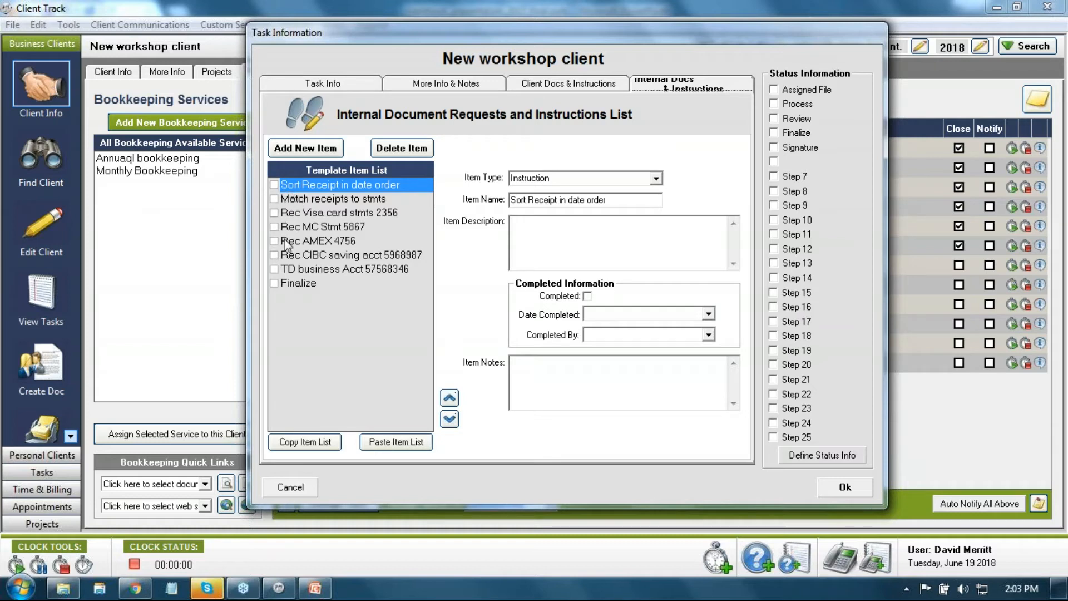
# Step: Tick the Visa, MC and AMEX reconciliation items, then cancel the task details without saving
pyautogui.click(274, 212)
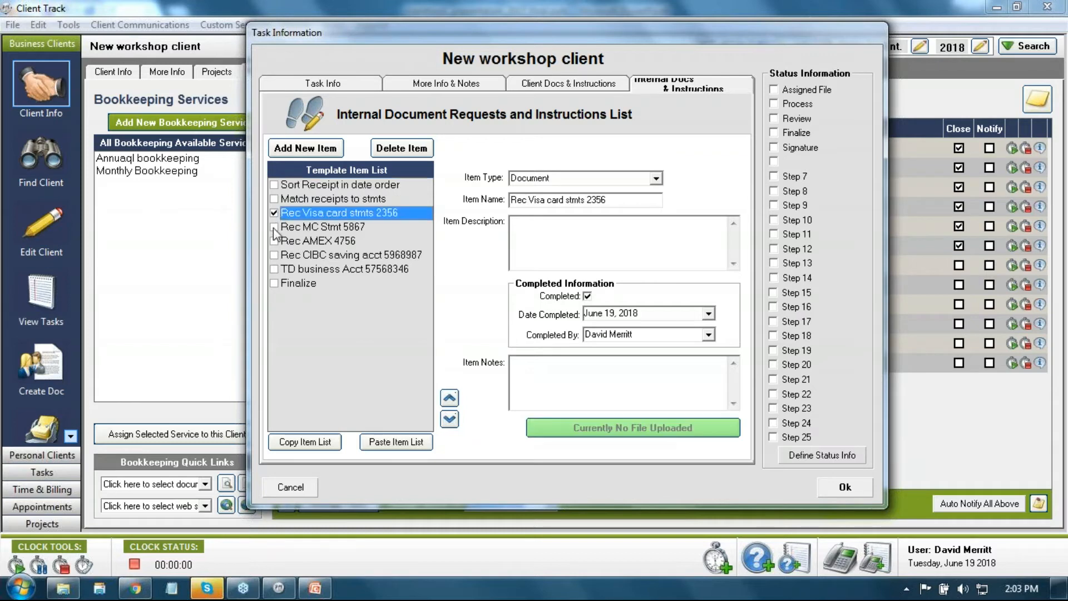
pyautogui.click(274, 227)
pyautogui.click(275, 241)
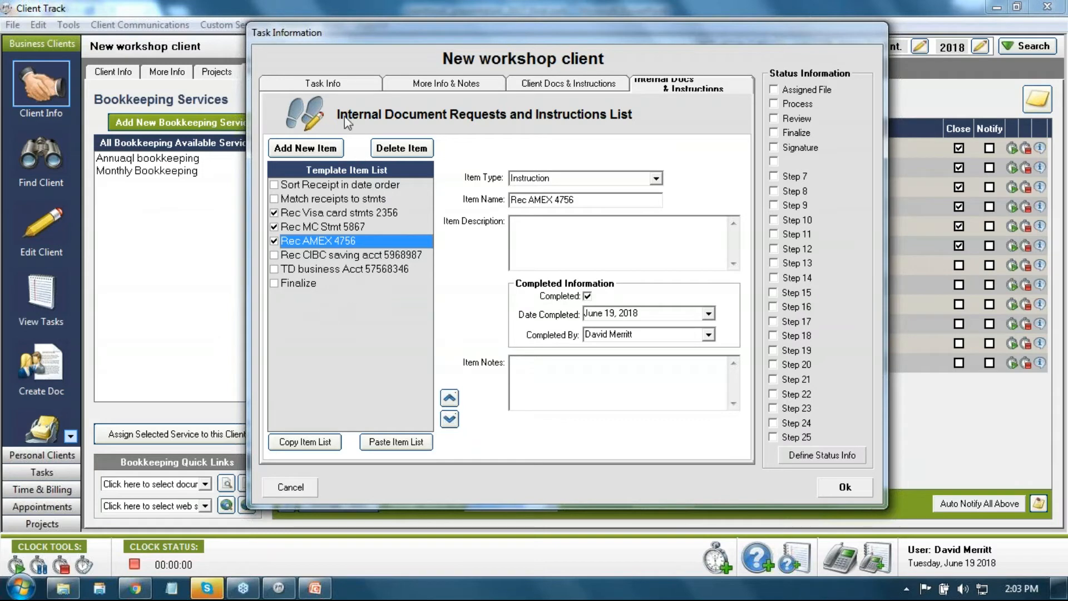
pyautogui.click(277, 87)
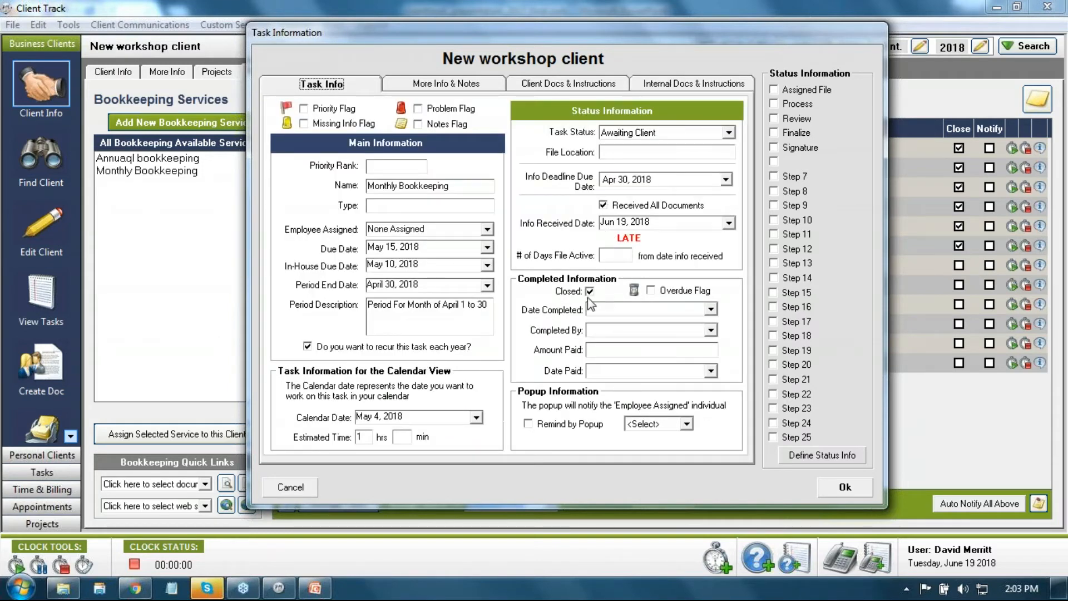
pyautogui.click(291, 490)
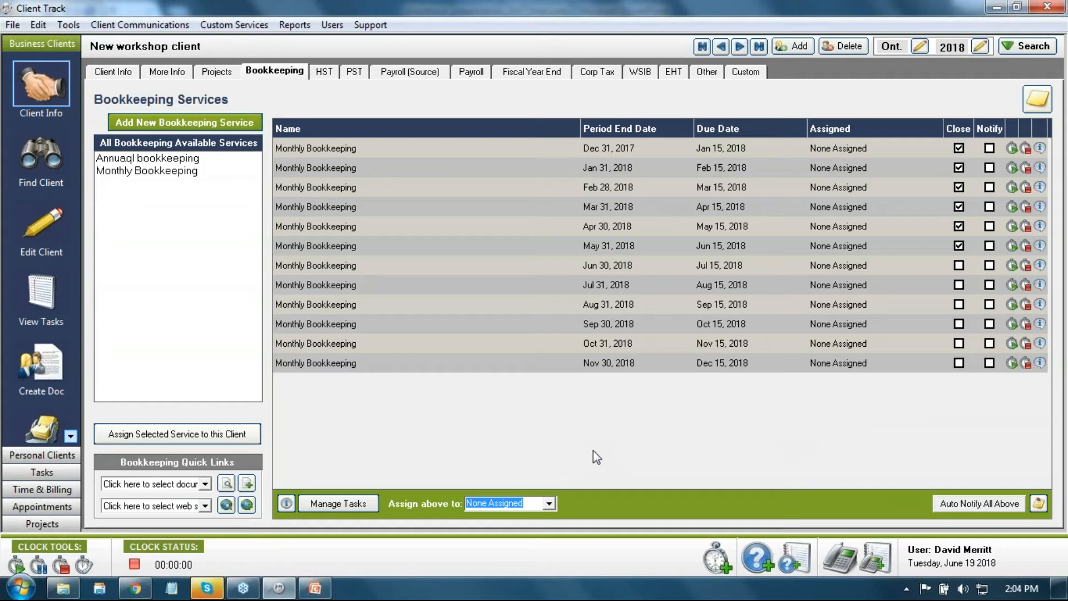
# Step: Go to DM Auto Body Shop's HST returns and turn on notification for Jun 30 and Jul 31, 2018
pyautogui.click(722, 47)
pyautogui.click(709, 48)
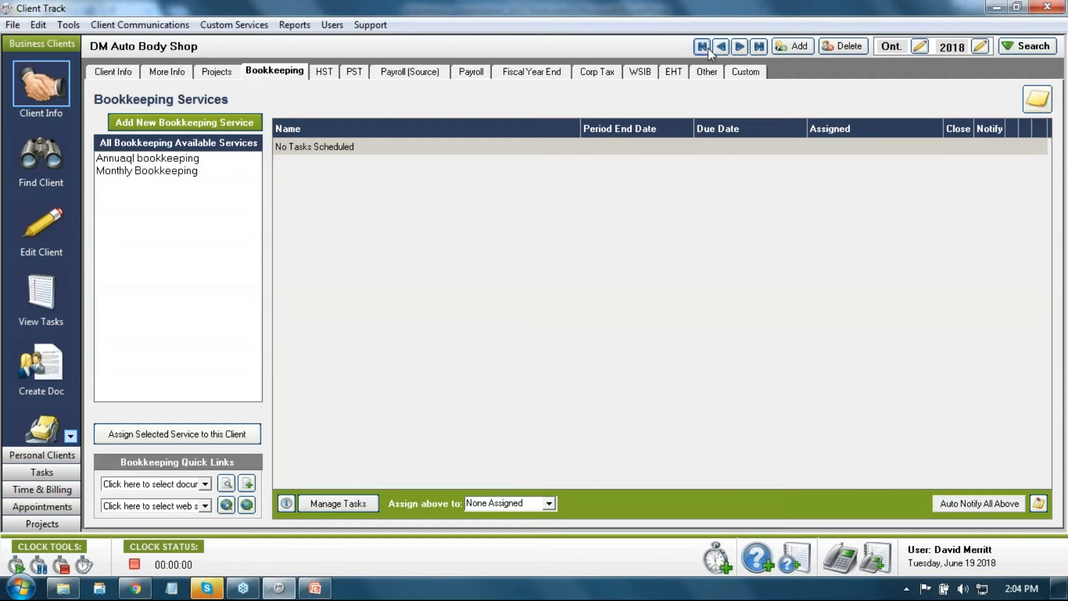
pyautogui.click(316, 75)
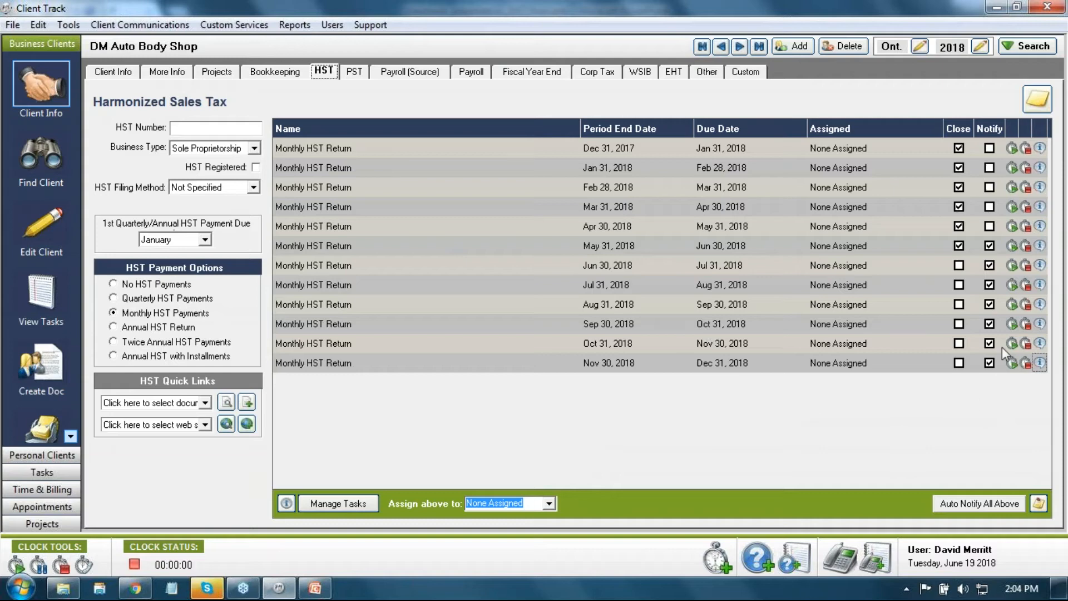
pyautogui.click(989, 265)
pyautogui.click(989, 285)
pyautogui.click(989, 285)
# Step: Start an email notification for the HST return and edit its message
pyautogui.click(990, 285)
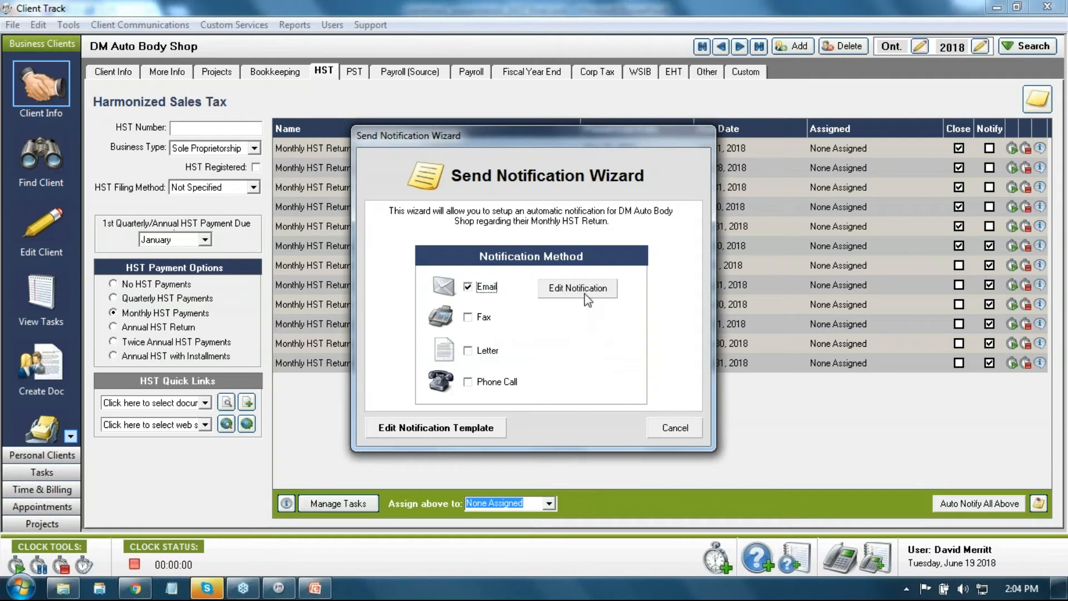
pyautogui.click(585, 292)
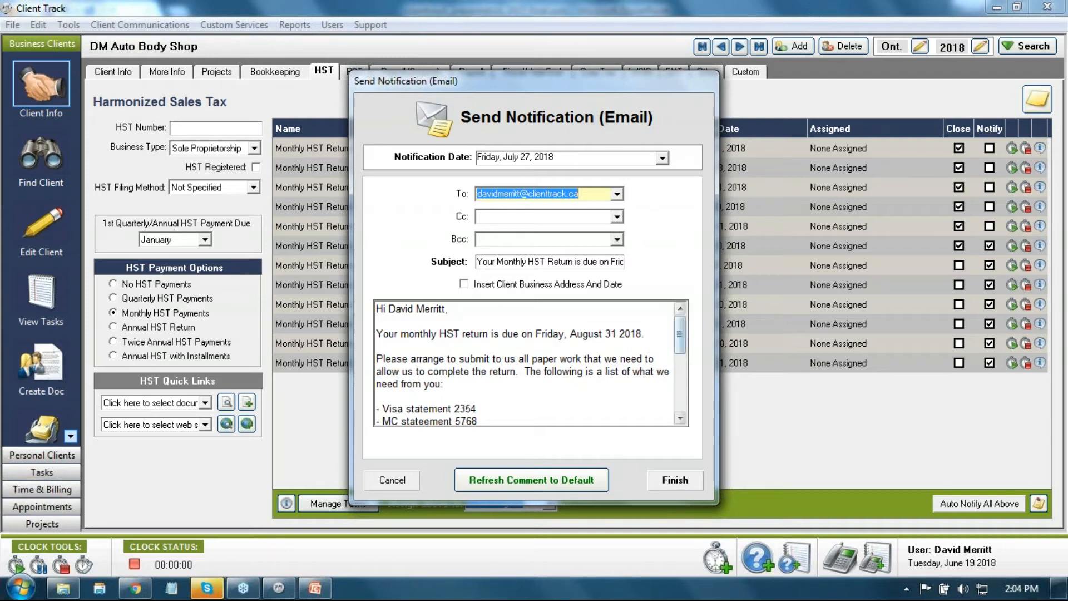
pyautogui.moveTo(679, 335); pyautogui.dragTo(679, 347)
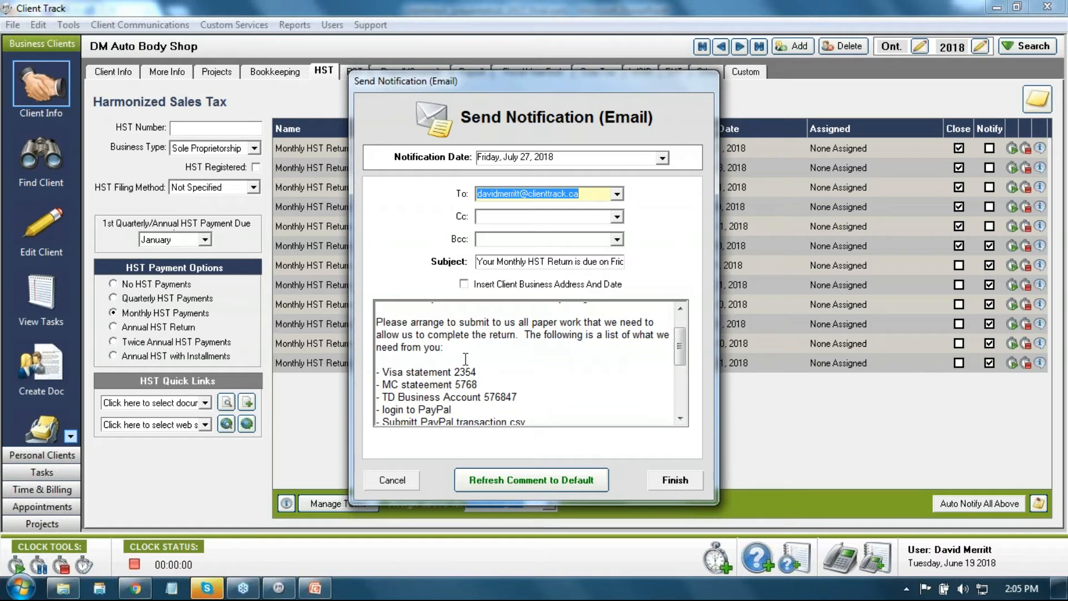
pyautogui.moveTo(680, 351)
pyautogui.mouseDown()
pyautogui.moveTo(680, 374)
pyautogui.moveTo(679, 363)
pyautogui.mouseUp()
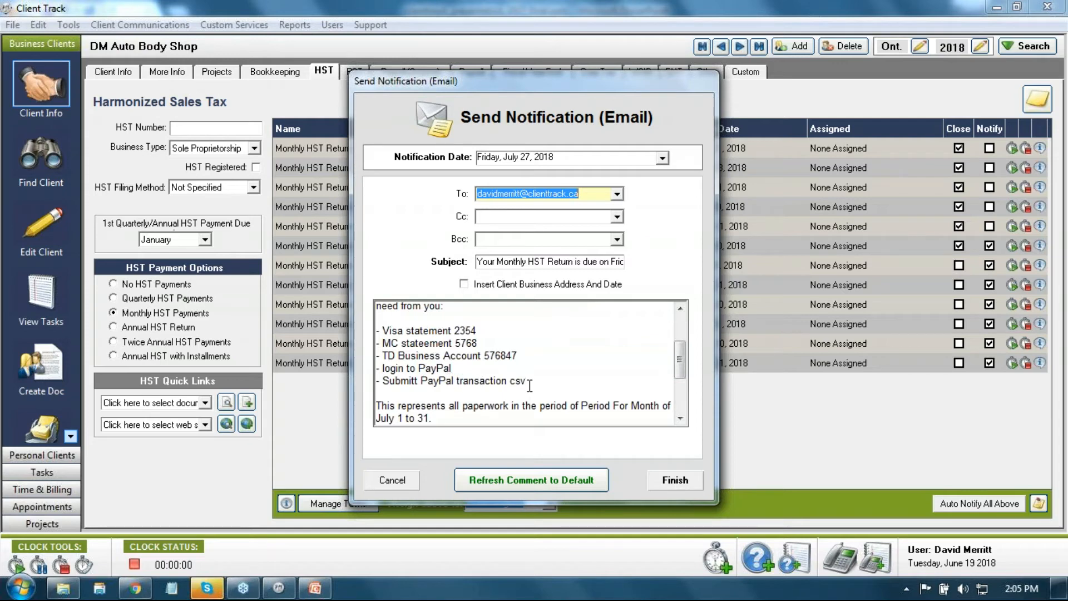
pyautogui.moveTo(680, 359); pyautogui.dragTo(687, 387)
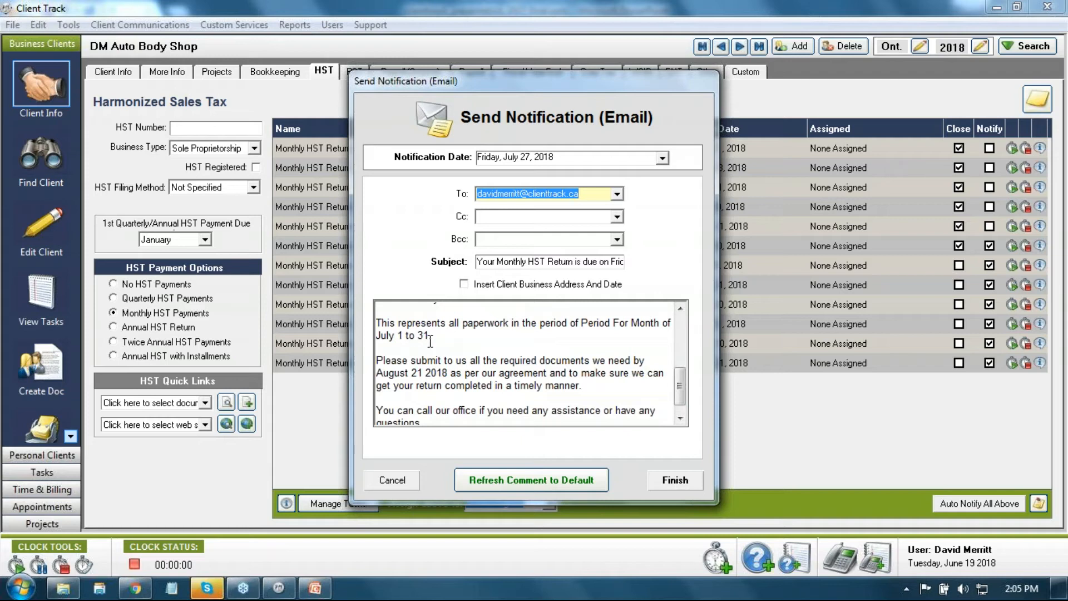
pyautogui.moveTo(681, 382); pyautogui.dragTo(679, 394)
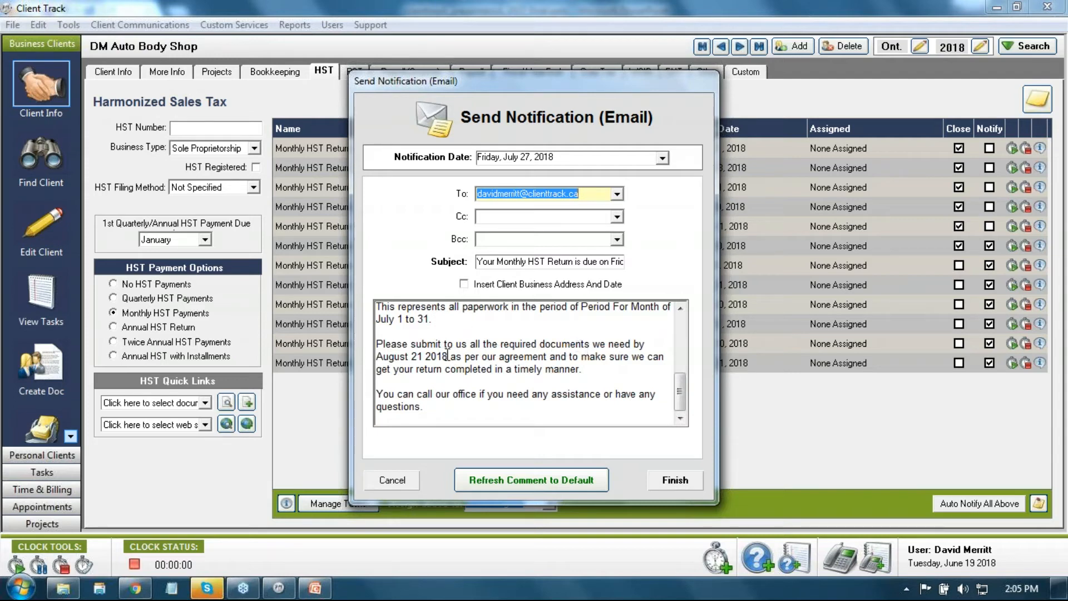
pyautogui.moveTo(448, 356); pyautogui.dragTo(375, 356)
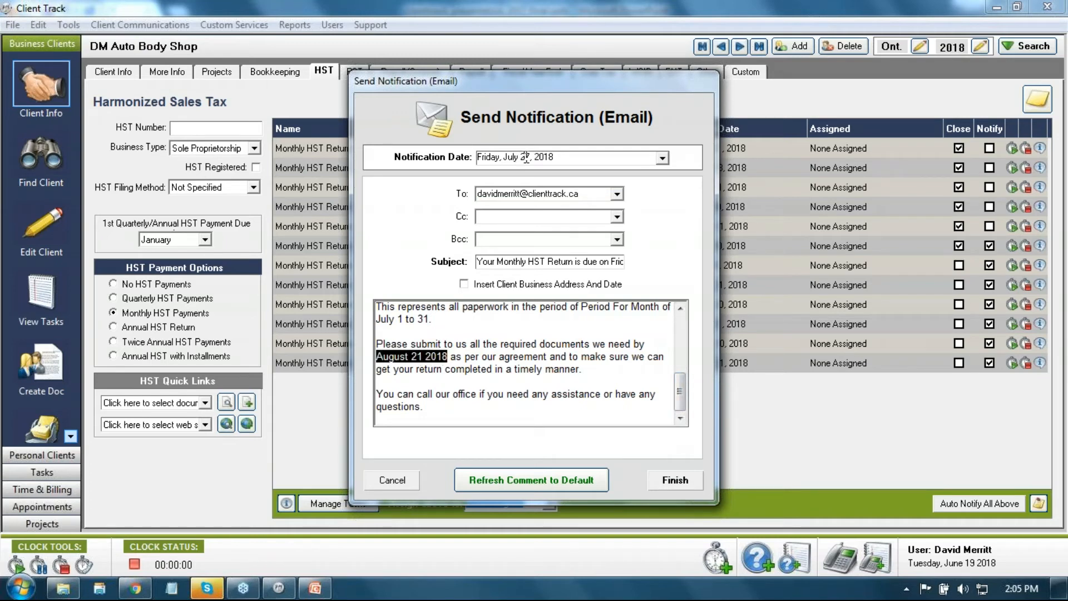
# Step: Highlight the notification date and the August 31, 2018 due date in the email body
pyautogui.moveTo(562, 160); pyautogui.dragTo(474, 153)
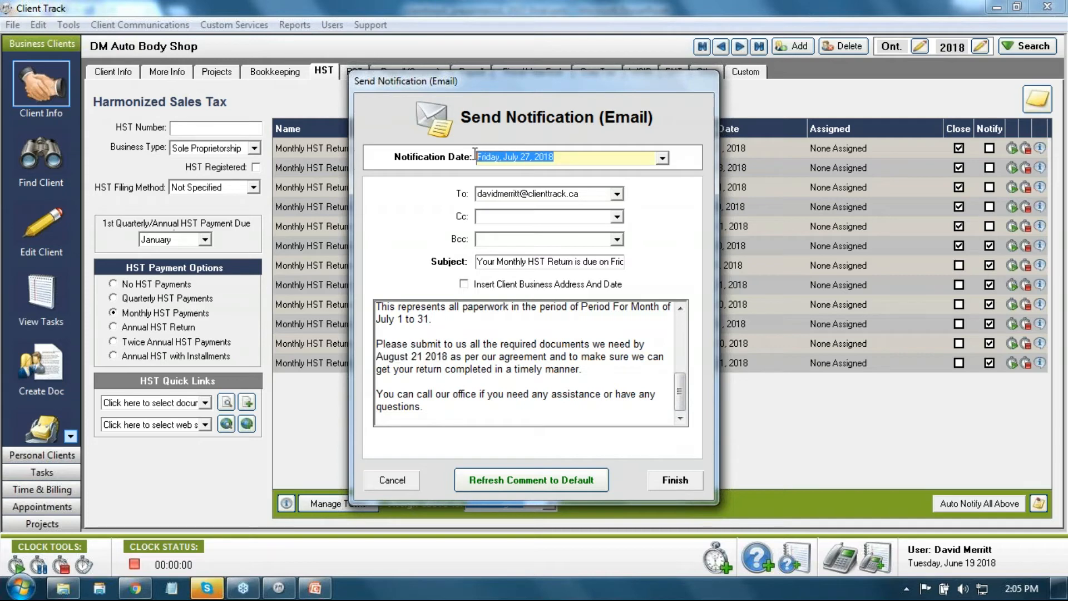
pyautogui.scroll(5, 639, 390)
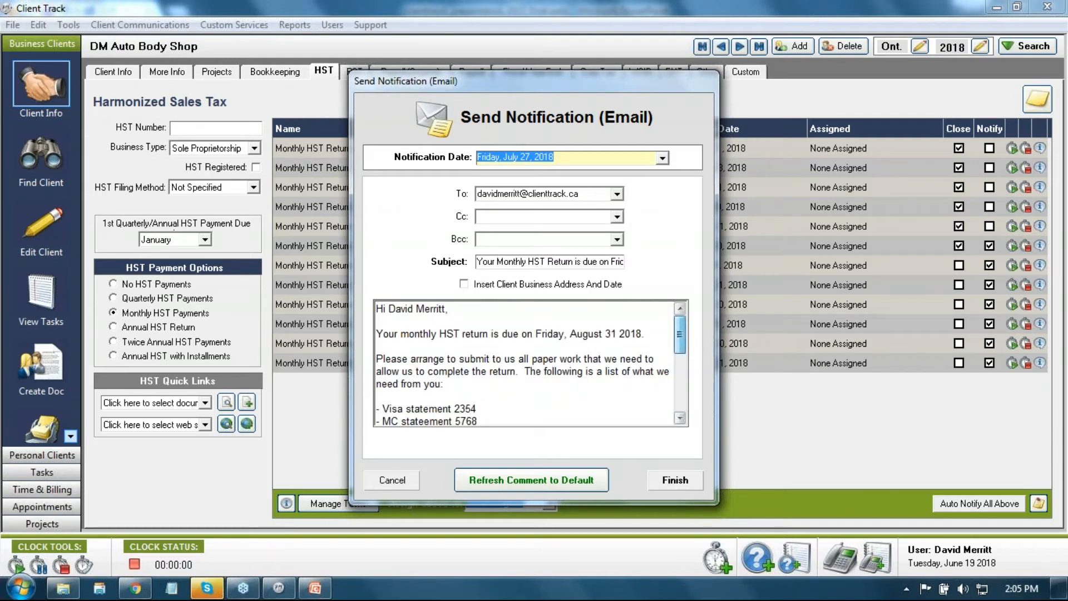
pyautogui.moveTo(635, 333); pyautogui.dragTo(570, 336)
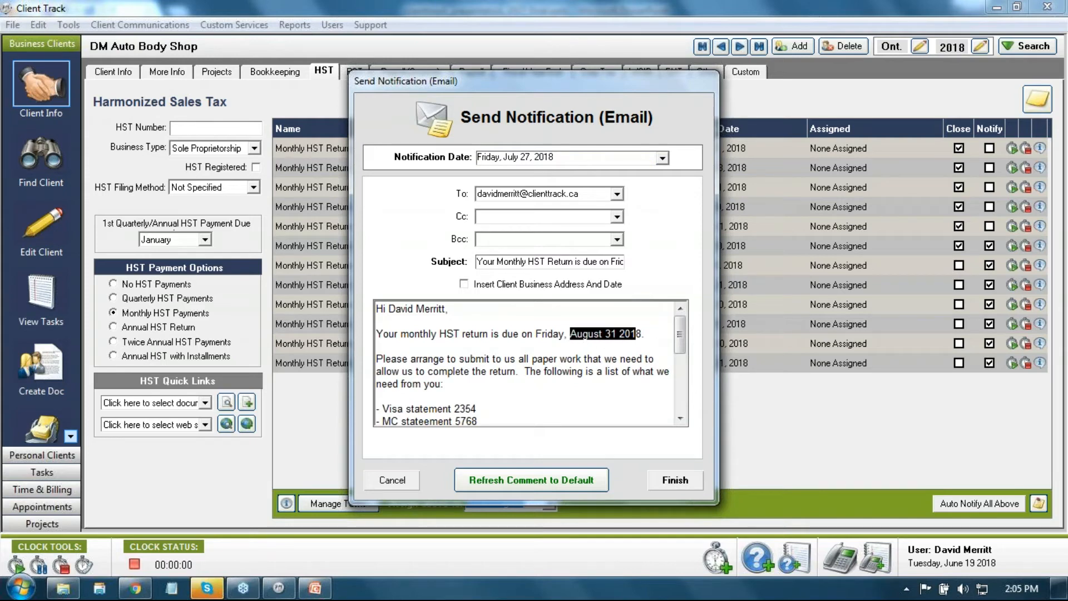
pyautogui.scroll(-3, 543, 368)
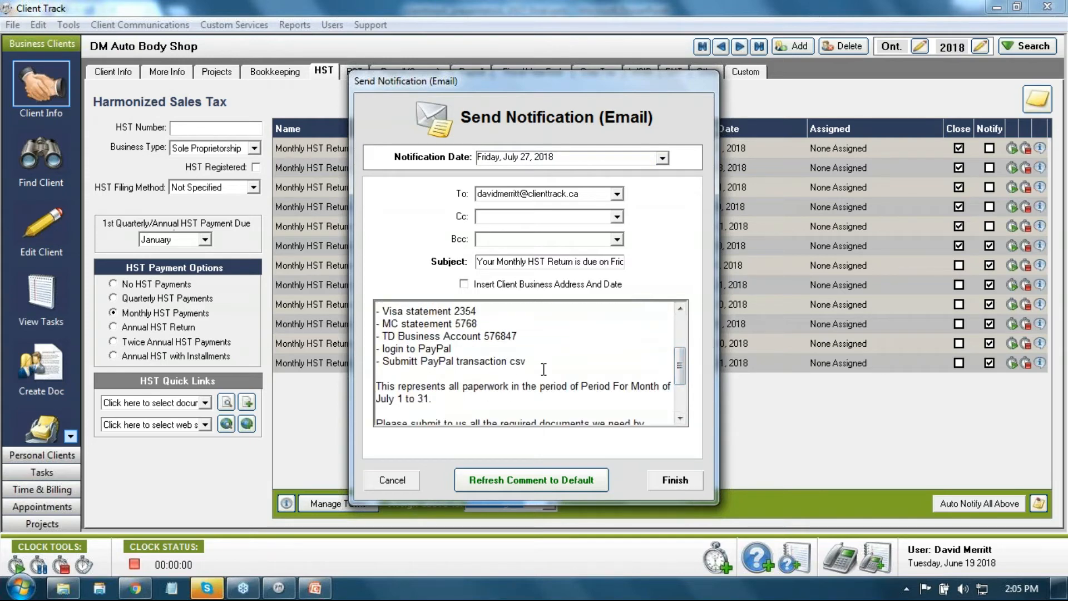
pyautogui.moveTo(526, 362); pyautogui.dragTo(376, 309)
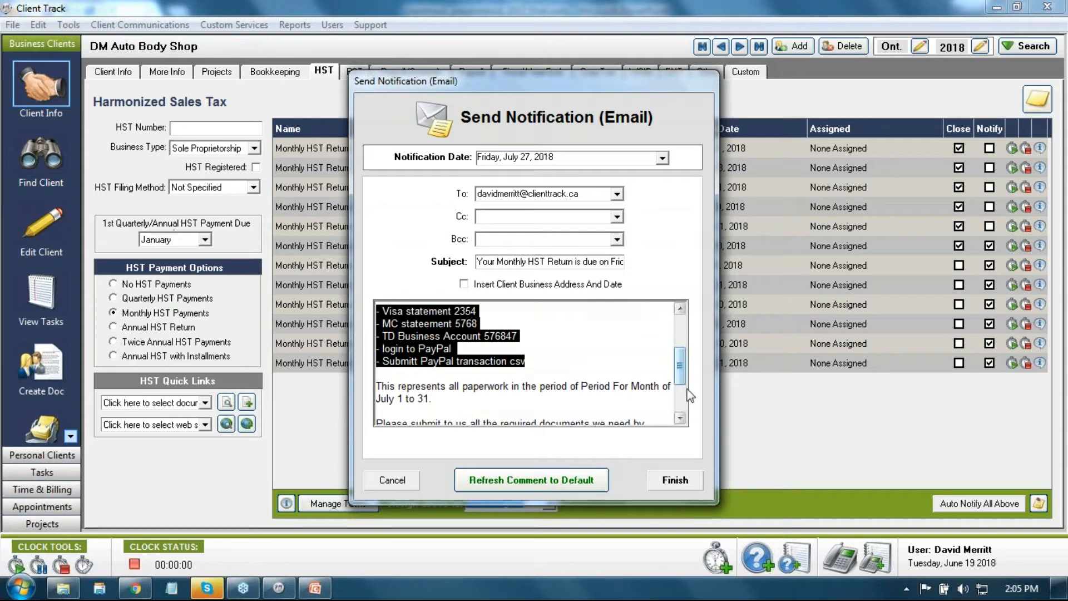
pyautogui.moveTo(680, 367); pyautogui.dragTo(685, 396)
pyautogui.moveTo(448, 365); pyautogui.dragTo(373, 365)
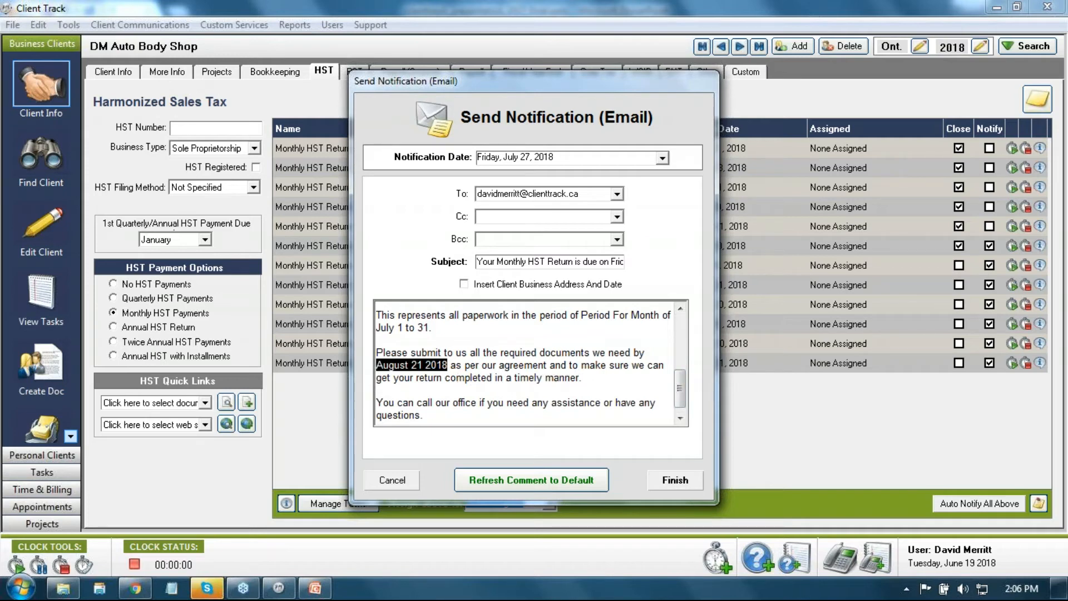
# Step: Add blank lines after the timely manner sentence, then cancel the email without sending
pyautogui.scroll(-1, 687, 392)
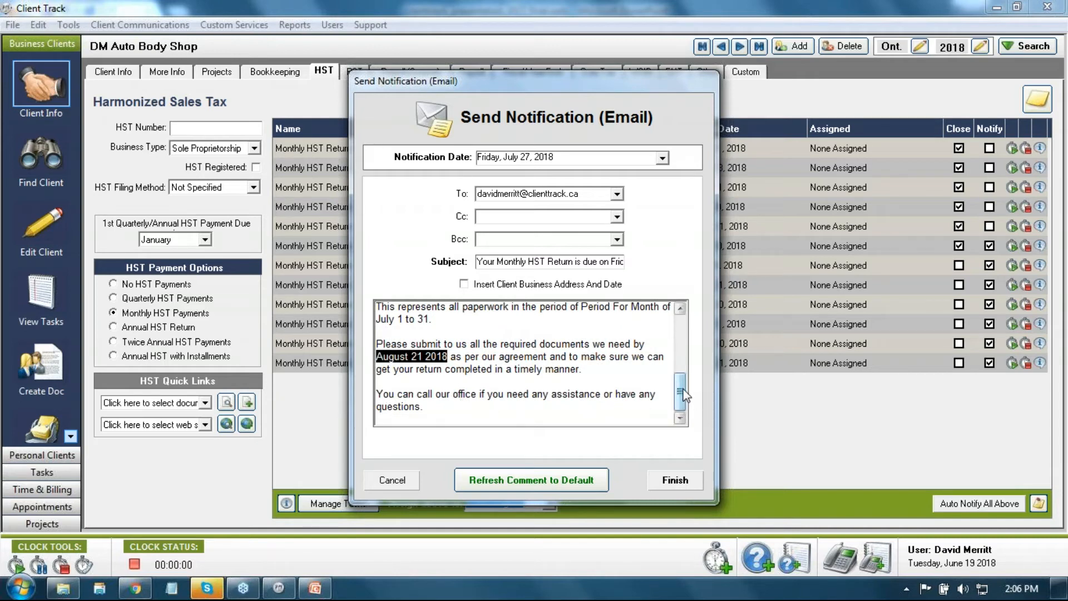
pyautogui.moveTo(683, 394); pyautogui.dragTo(683, 395)
pyautogui.click(611, 370)
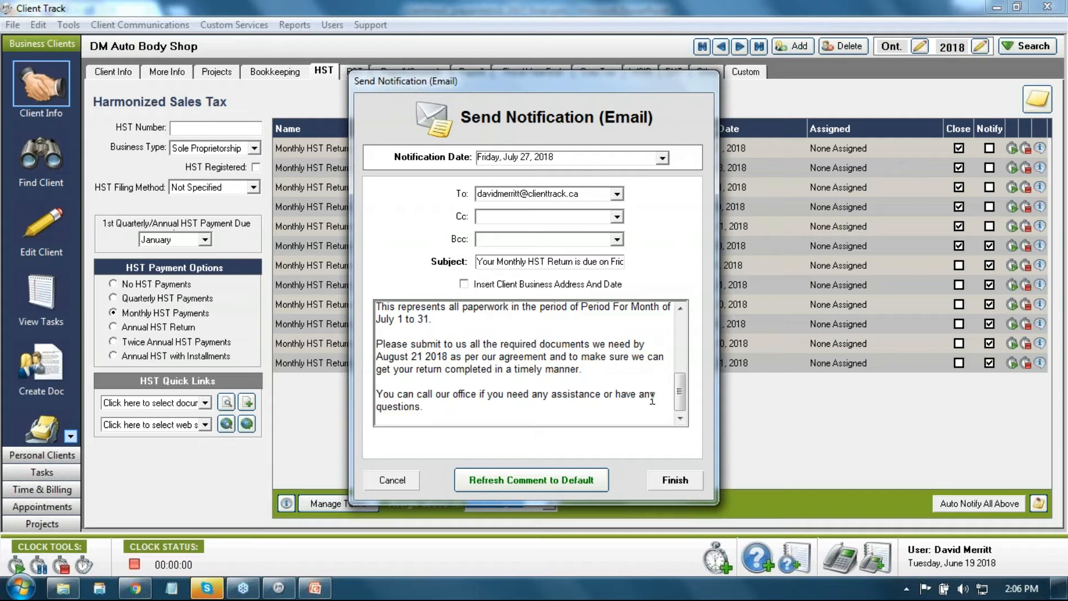
pyautogui.press('Return')
pyautogui.press('Return')
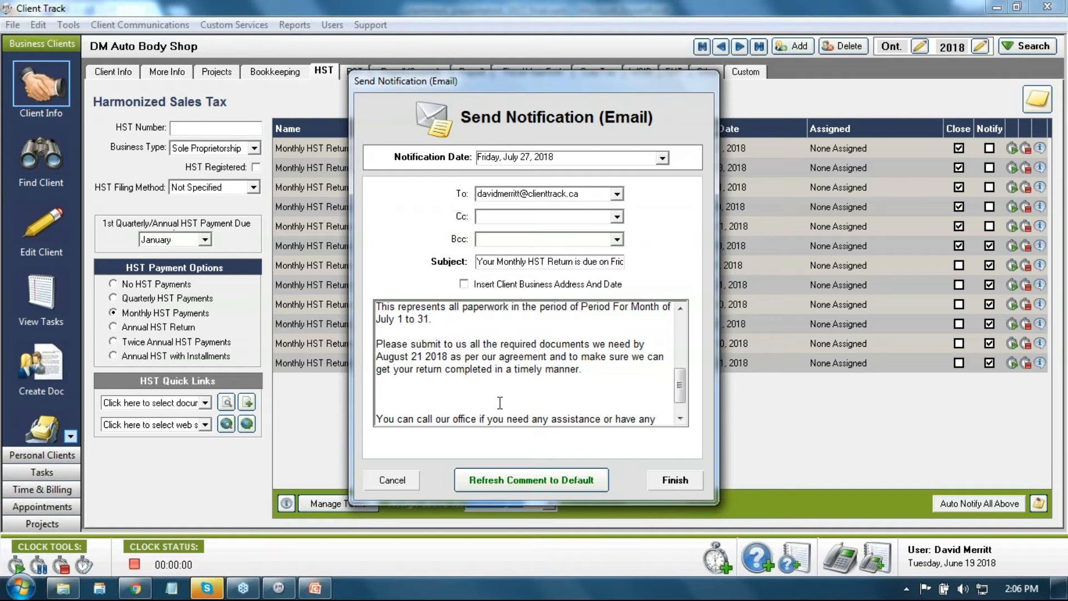
pyautogui.scroll(-1, 496, 395)
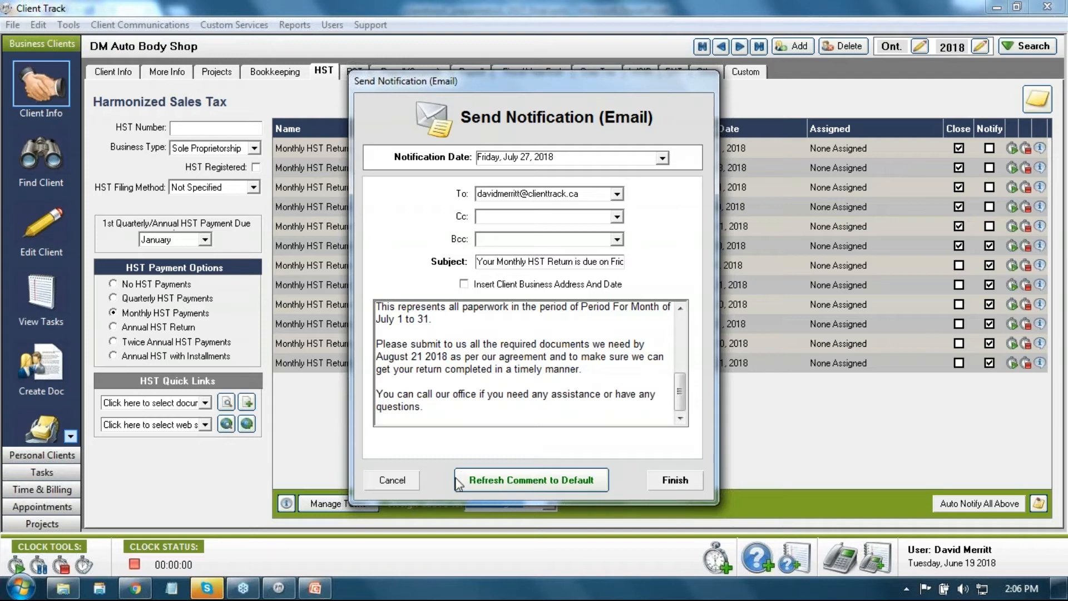
pyautogui.click(392, 480)
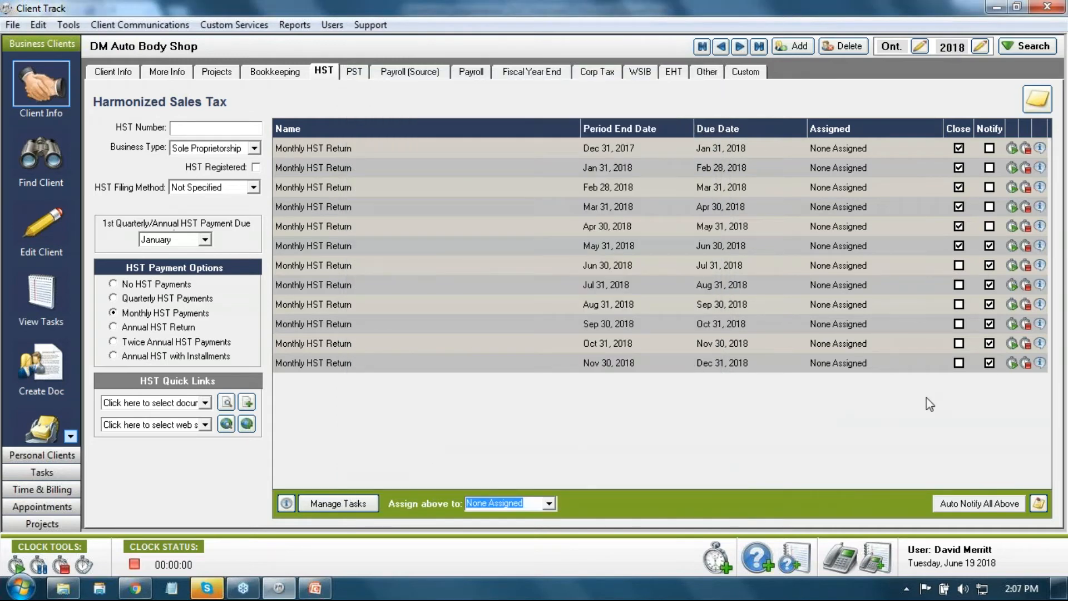
# Step: Launch the Edit Tasks Options Wizard from the Tools menu
pyautogui.click(69, 25)
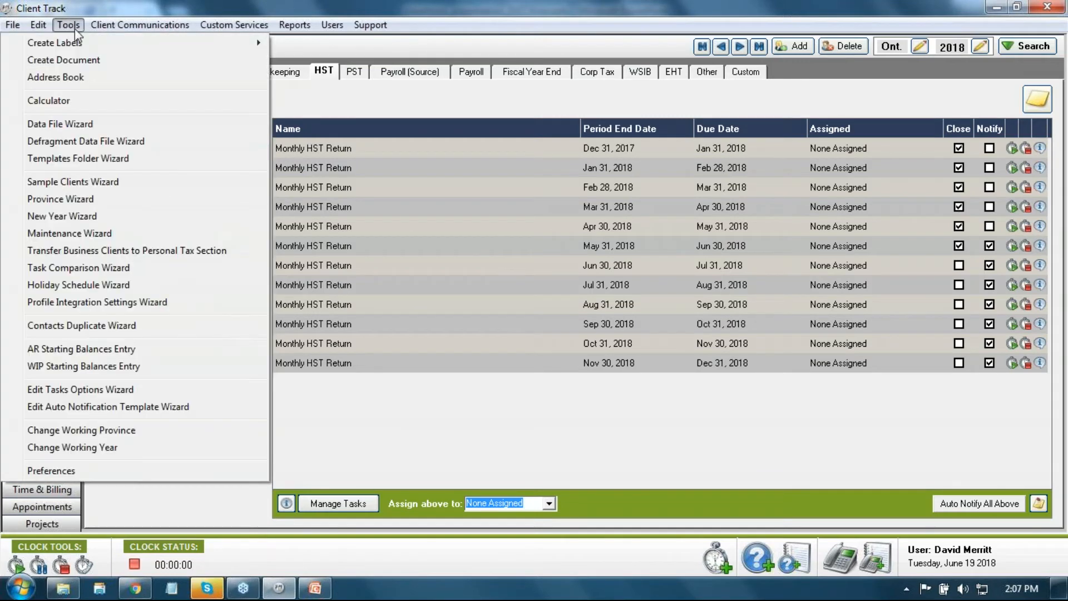
pyautogui.click(82, 392)
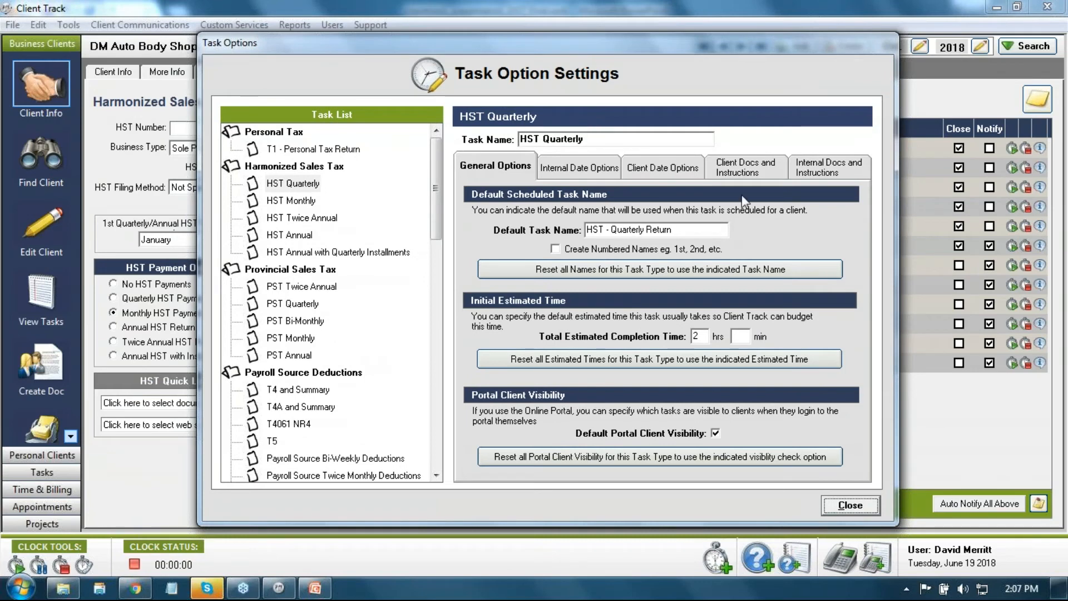
# Step: From Client Date Options, bring up the client notification template editor and inspect its text
pyautogui.click(660, 169)
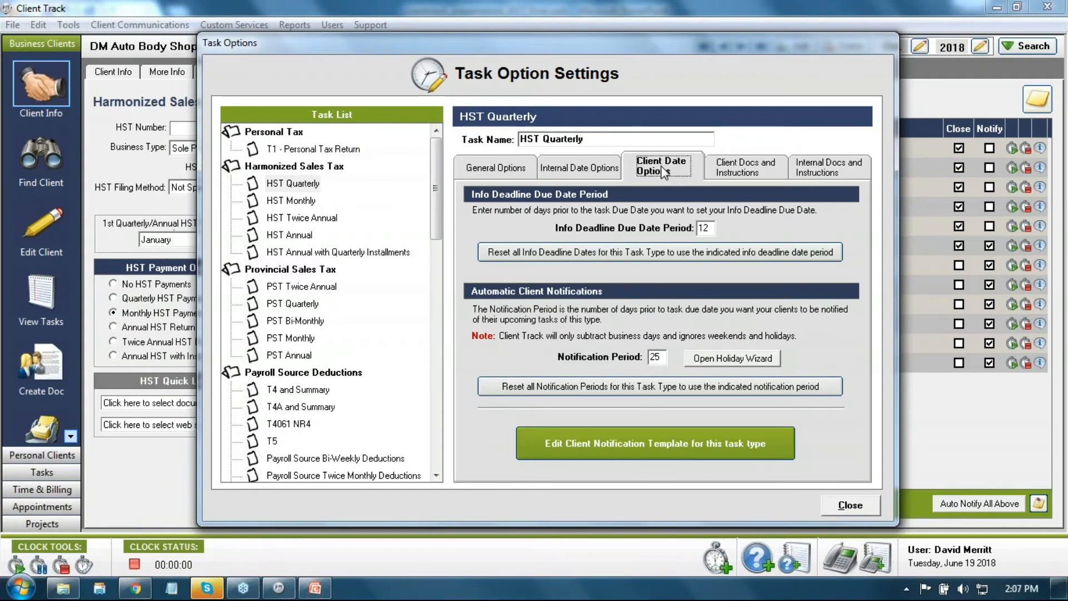
pyautogui.click(656, 445)
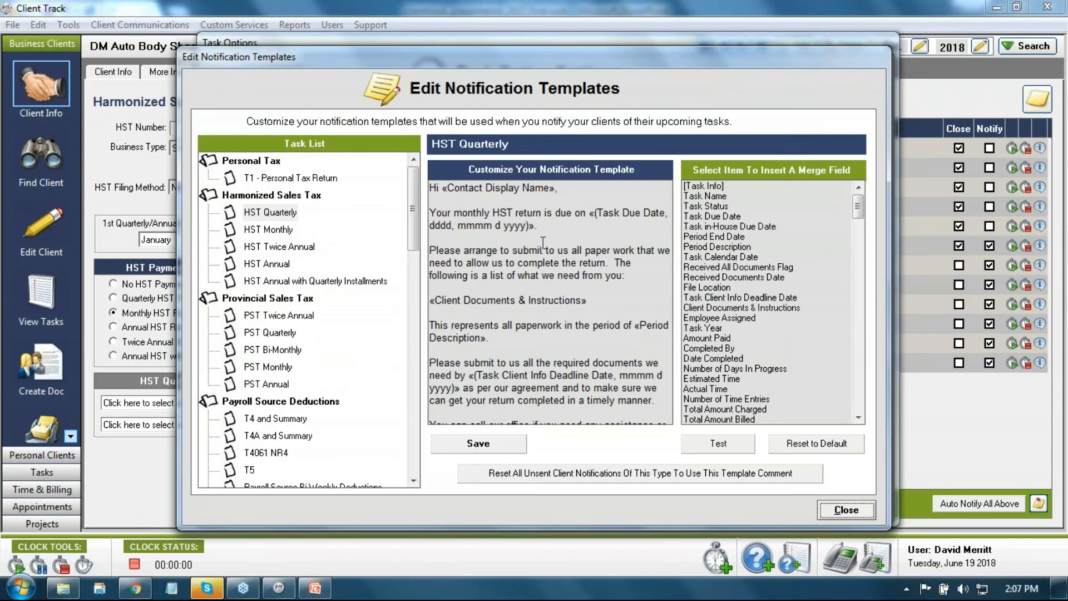
pyautogui.click(562, 233)
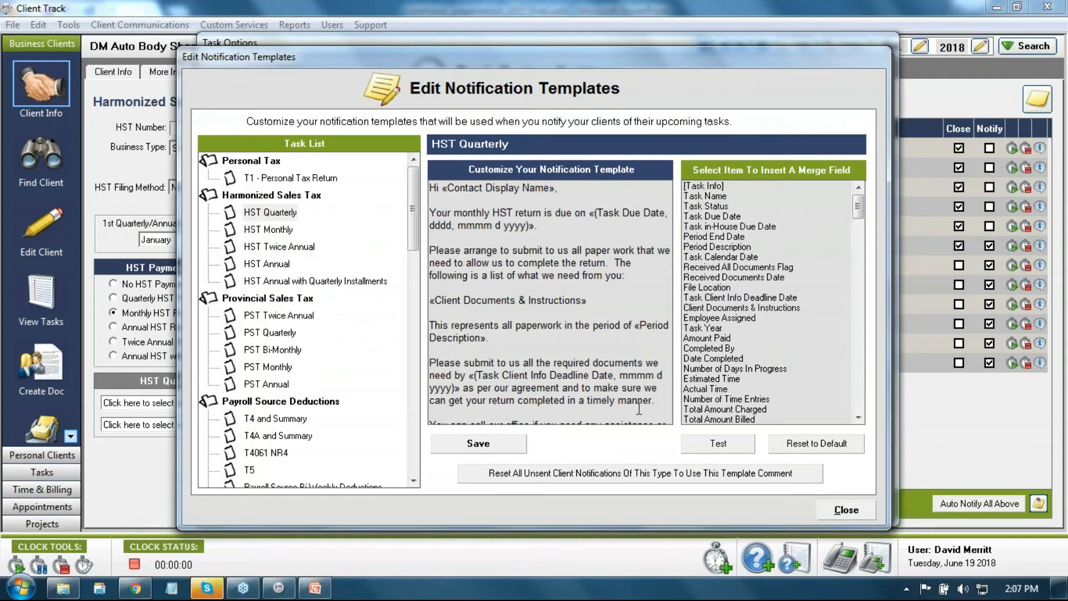
pyautogui.moveTo(653, 403); pyautogui.dragTo(421, 179)
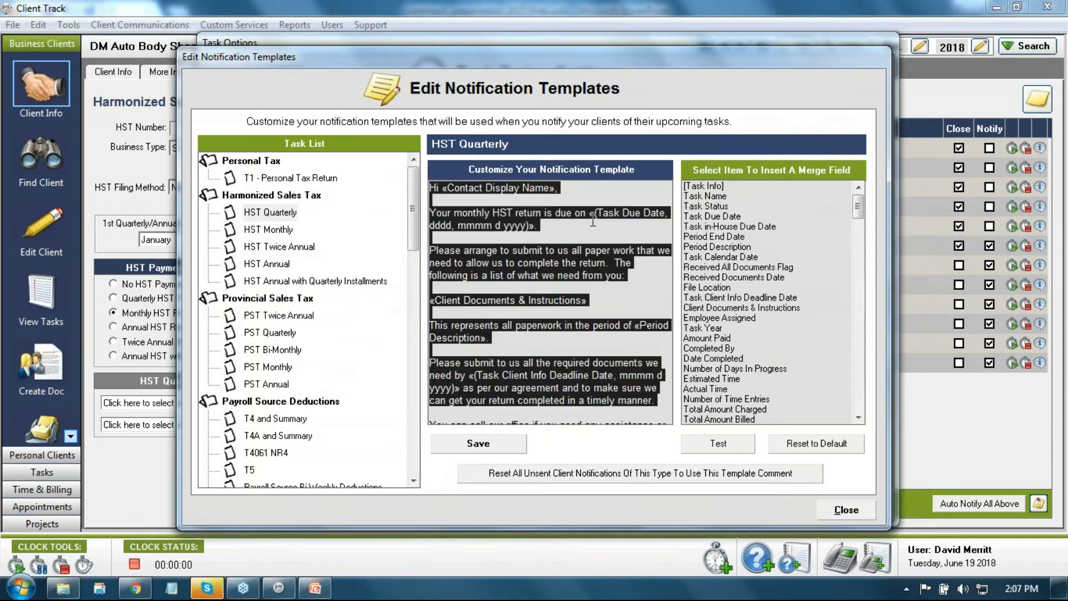
pyautogui.click(581, 188)
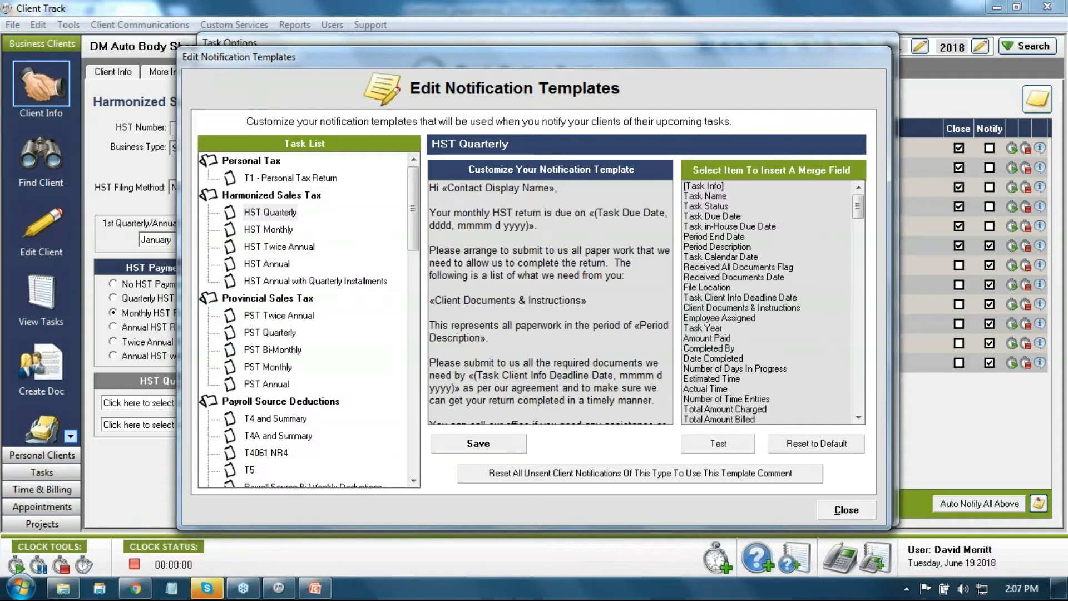
# Step: Display the HST Quarterly template and select its «Contact Display Name» merge field
pyautogui.click(271, 216)
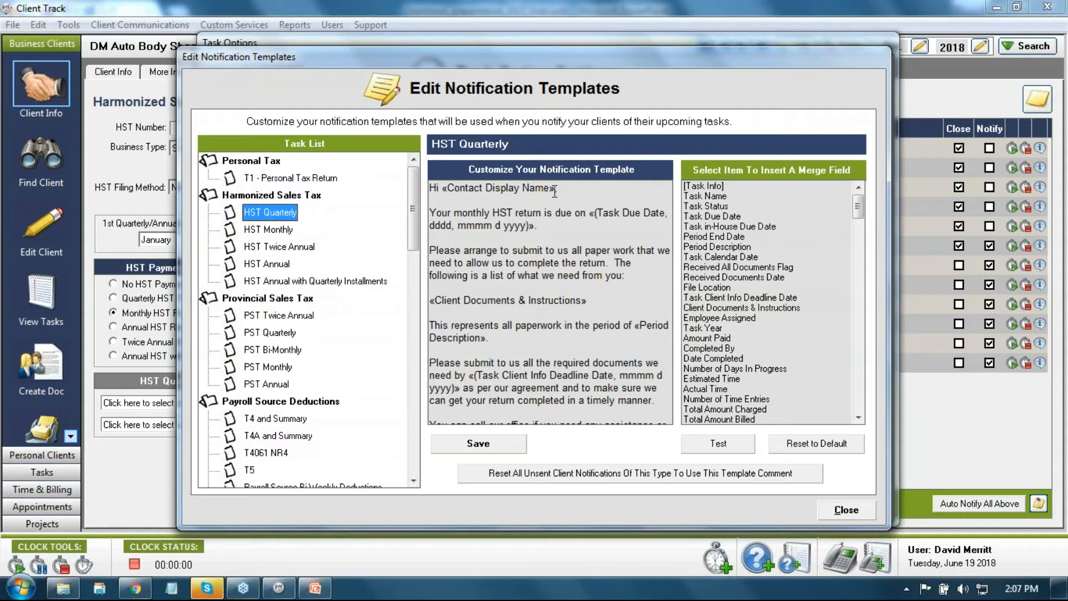
pyautogui.moveTo(554, 191); pyautogui.dragTo(445, 182)
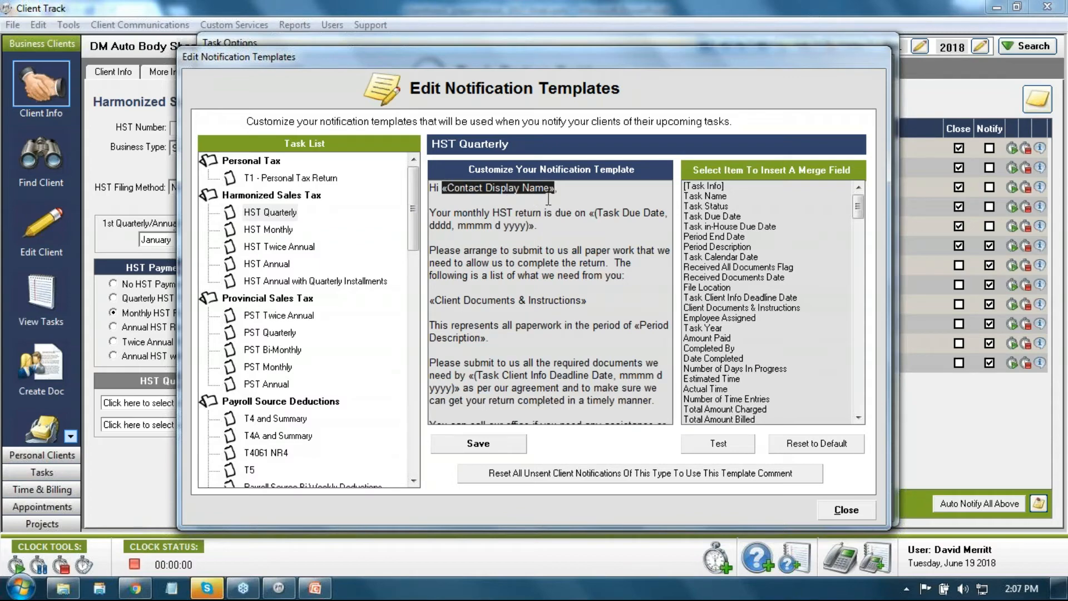
pyautogui.moveTo(857, 207)
pyautogui.mouseDown()
pyautogui.moveTo(871, 391)
pyautogui.moveTo(882, 379)
pyautogui.moveTo(866, 217)
pyautogui.mouseUp()
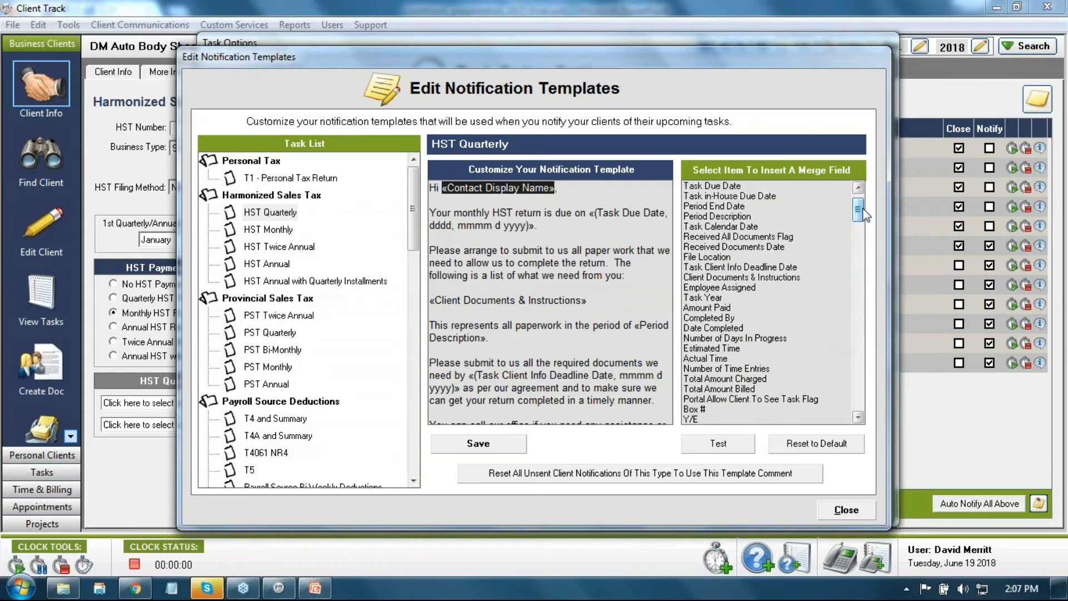
pyautogui.click(859, 188)
pyautogui.doubleClick(859, 188)
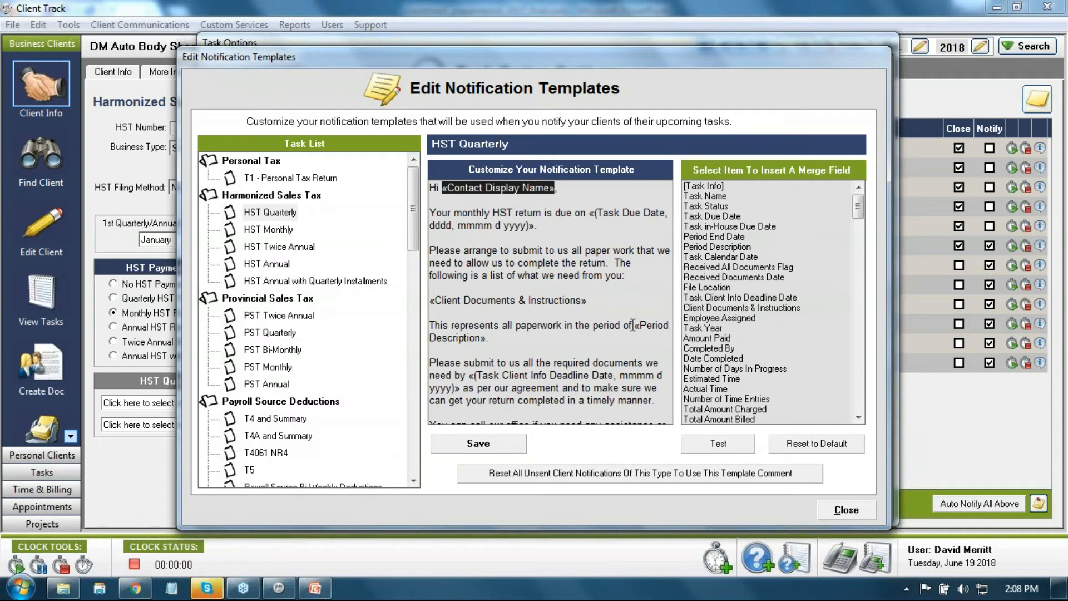
# Step: Re-insert the «Client Documents & Instructions» merge field, then select all HST Quarterly template text to copy
pyautogui.moveTo(603, 301); pyautogui.dragTo(429, 301)
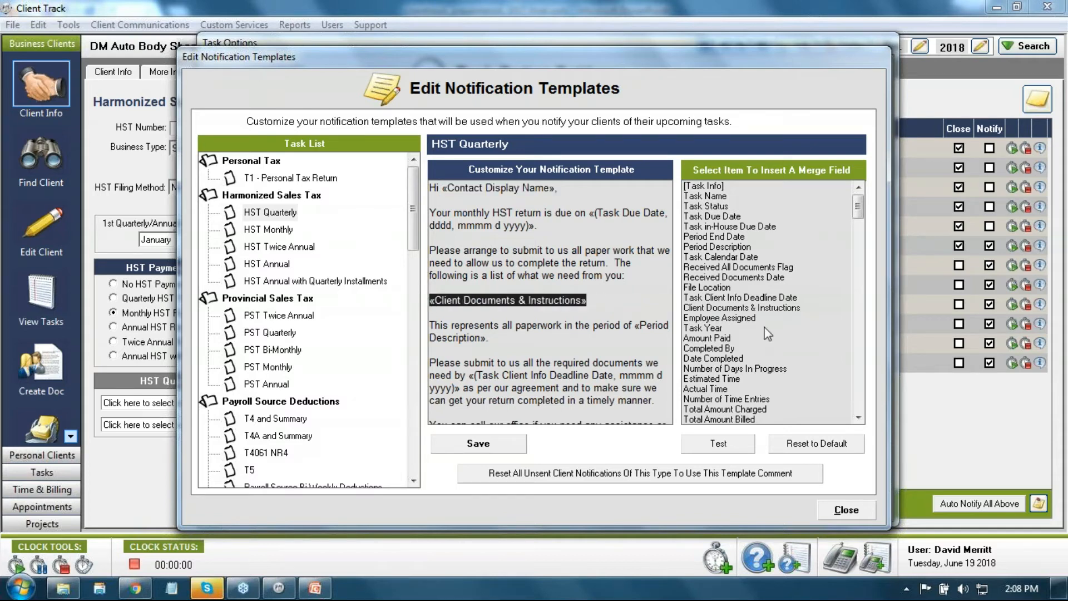
pyautogui.press('Delete')
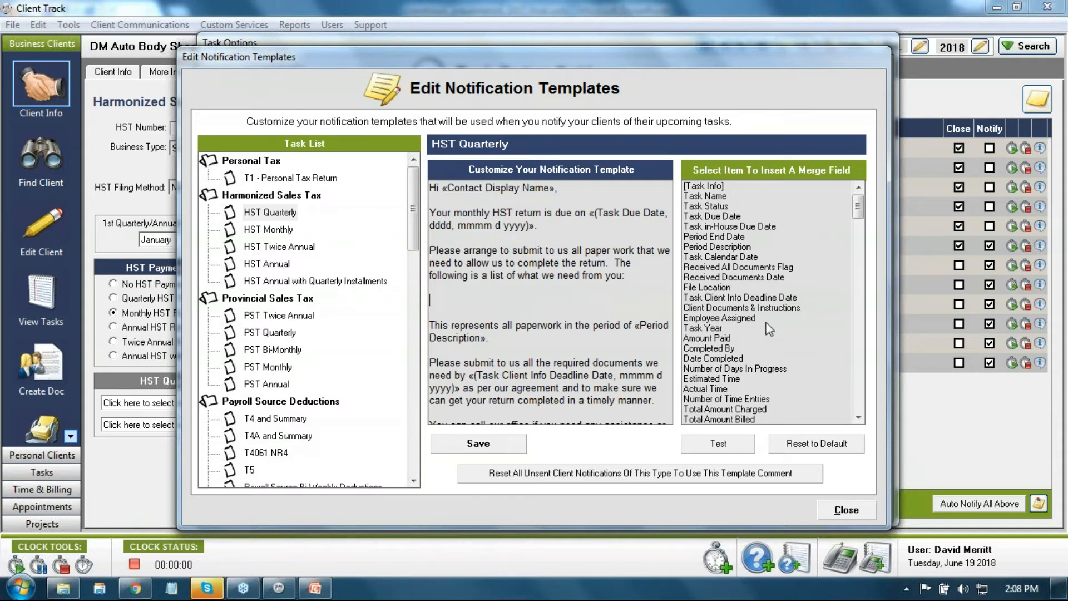
pyautogui.doubleClick(734, 308)
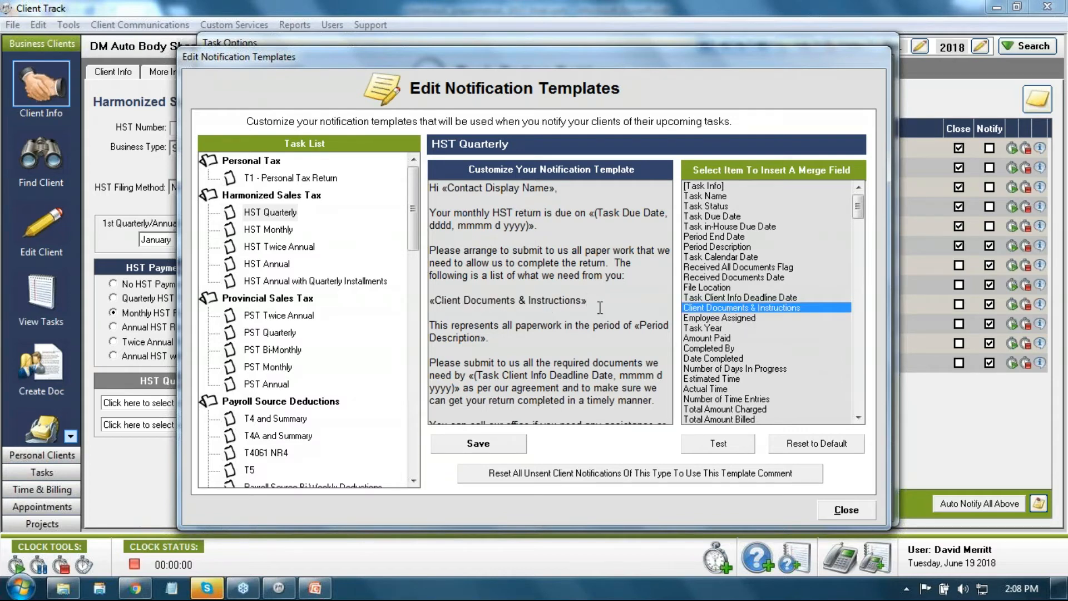
pyautogui.moveTo(600, 306); pyautogui.dragTo(416, 301)
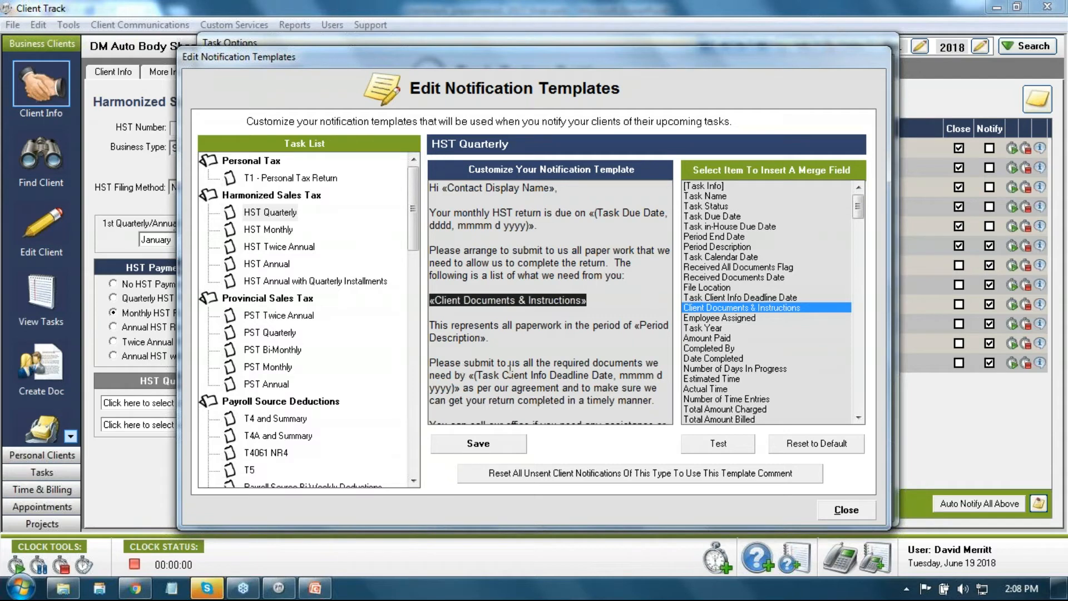
pyautogui.click(470, 375)
pyautogui.moveTo(470, 376); pyautogui.dragTo(466, 386)
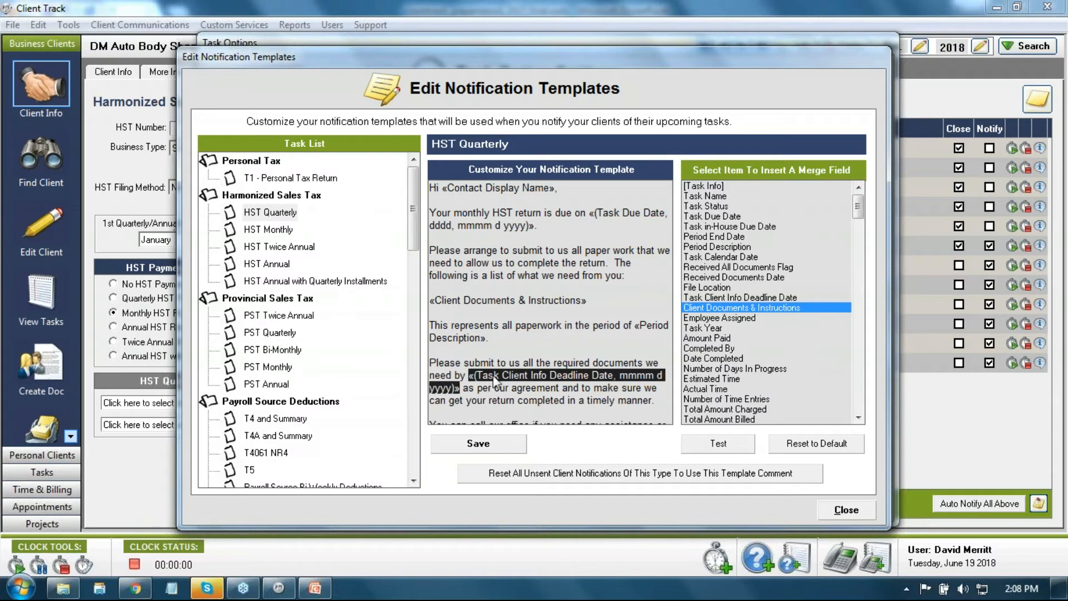
pyautogui.click(586, 353)
pyautogui.hotkey('ctrl', 'a')
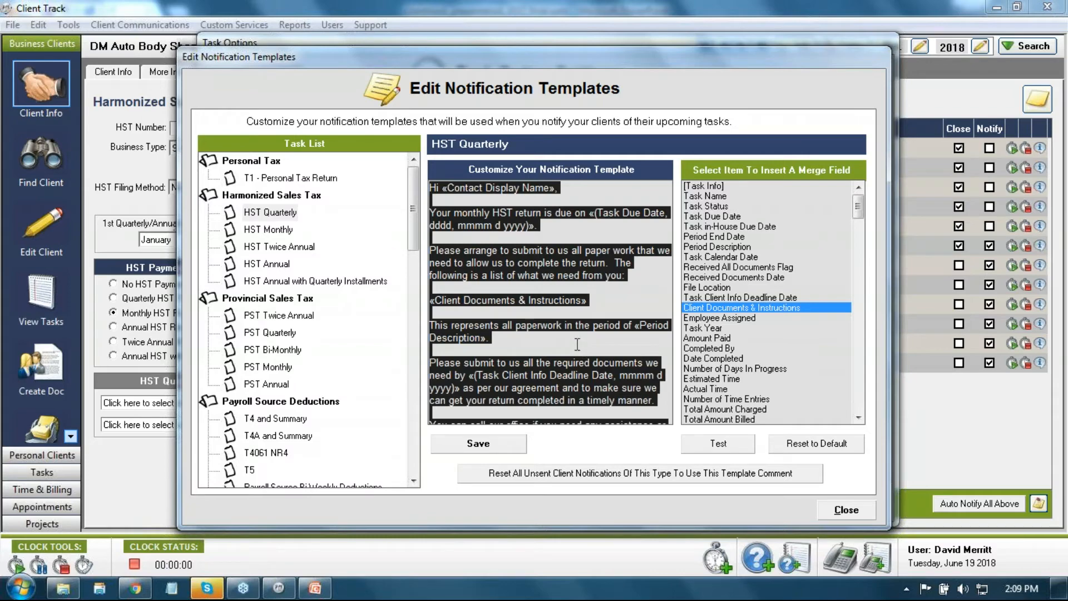
pyautogui.moveTo(413, 208); pyautogui.dragTo(412, 431)
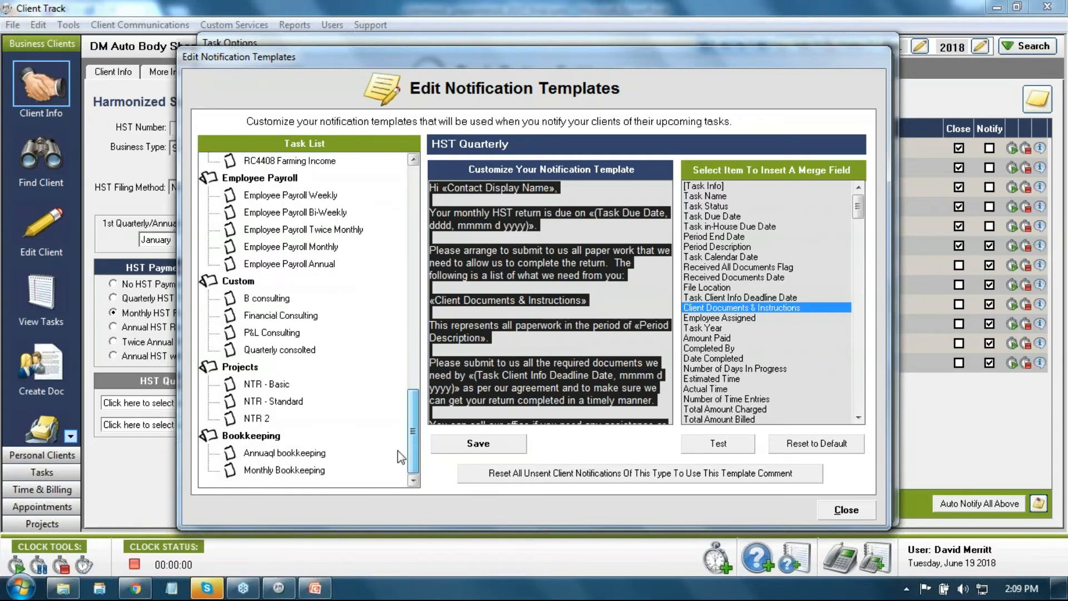
# Step: Replace the Monthly Bookkeeping template's text with the pasted HST notification wording
pyautogui.click(266, 470)
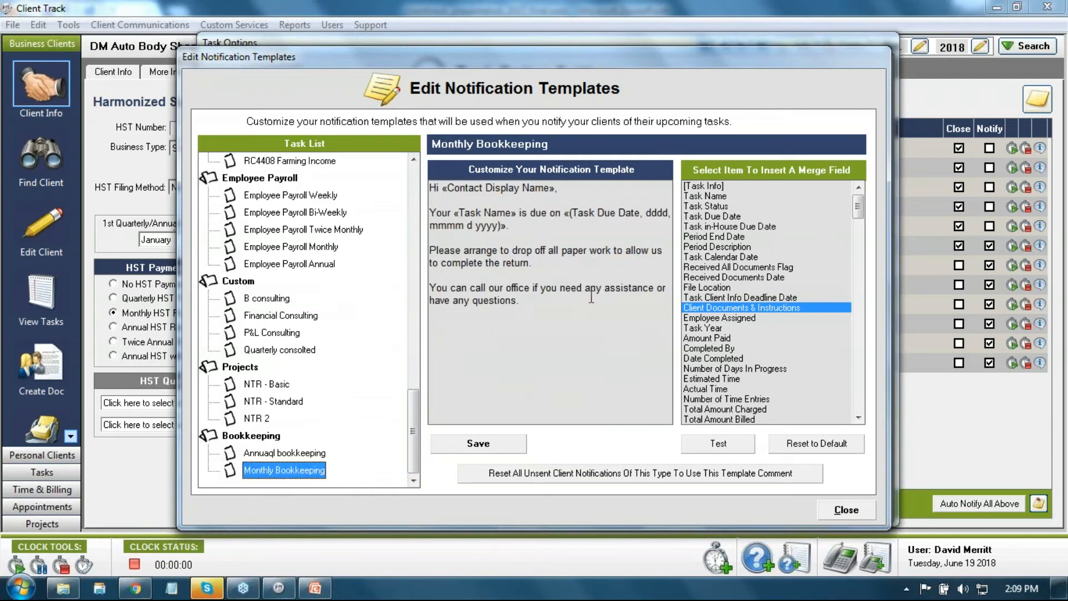
pyautogui.moveTo(574, 305); pyautogui.dragTo(430, 186)
pyautogui.press('Delete')
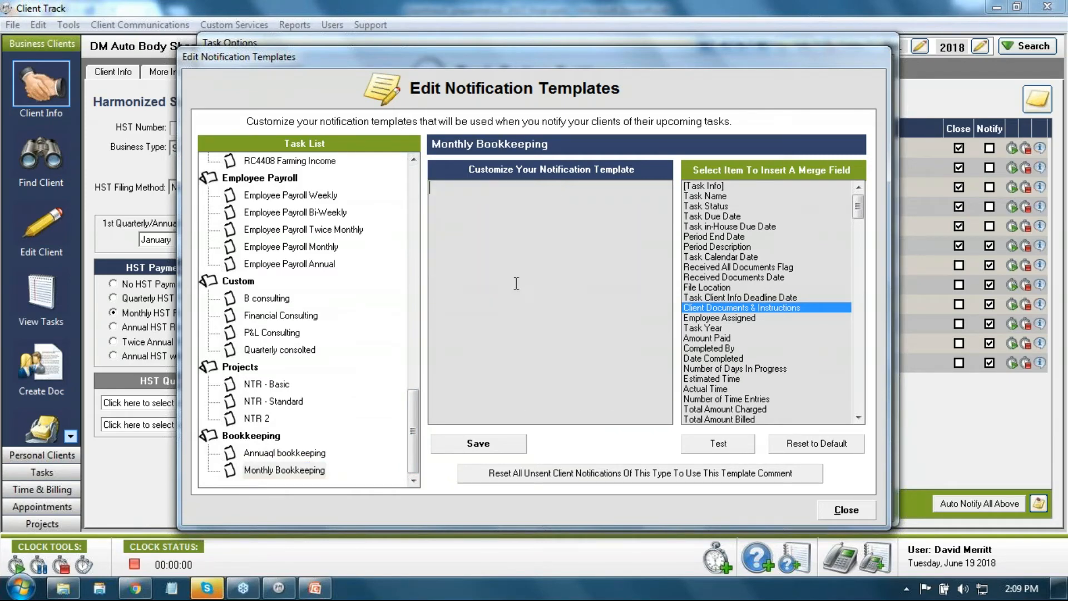
pyautogui.hotkey('ctrl', 'v')
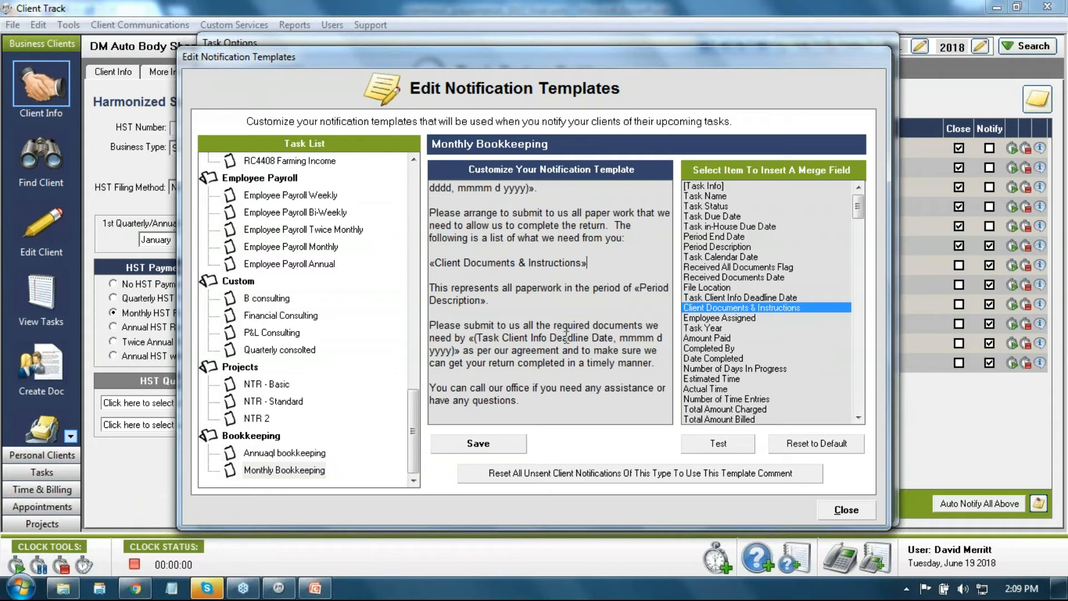
pyautogui.click(587, 273)
# Step: Save the Monthly Bookkeeping template, acknowledge the confirmation, and close the template editor
pyautogui.click(510, 439)
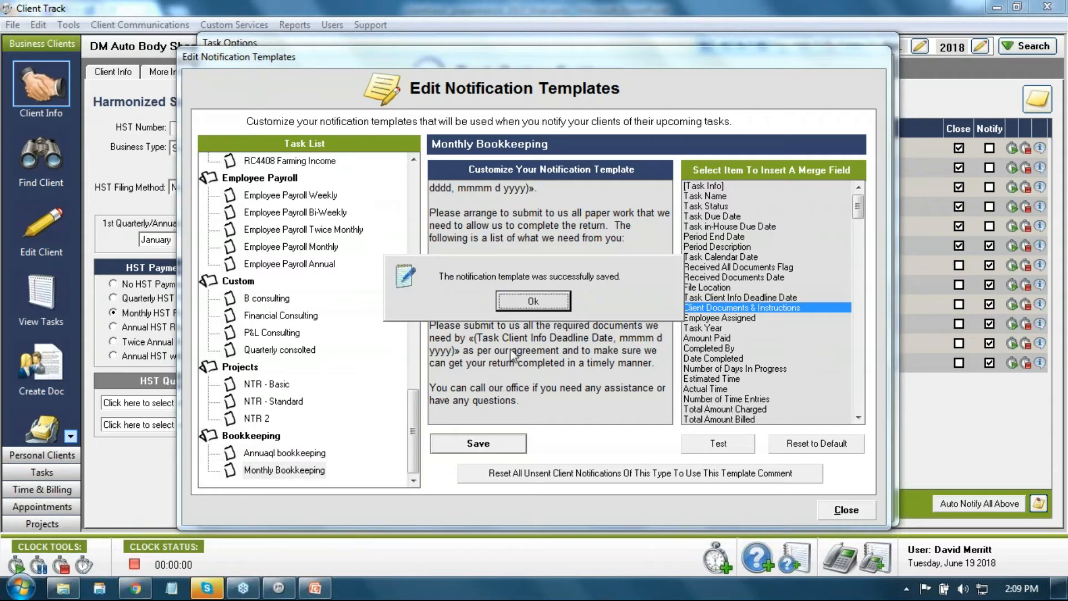
pyautogui.click(515, 314)
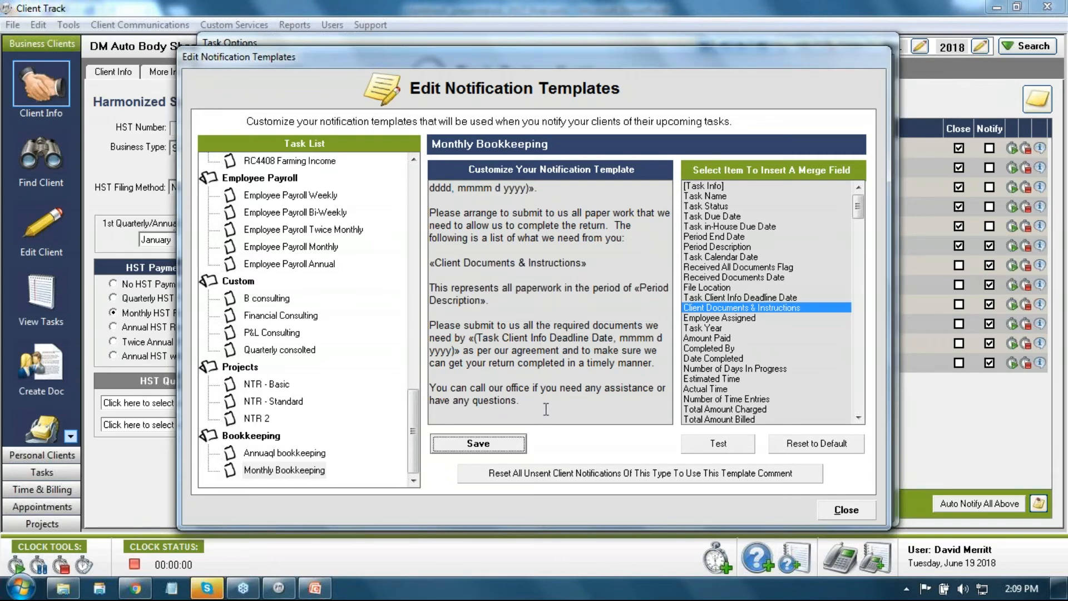
pyautogui.moveTo(539, 404); pyautogui.dragTo(430, 167)
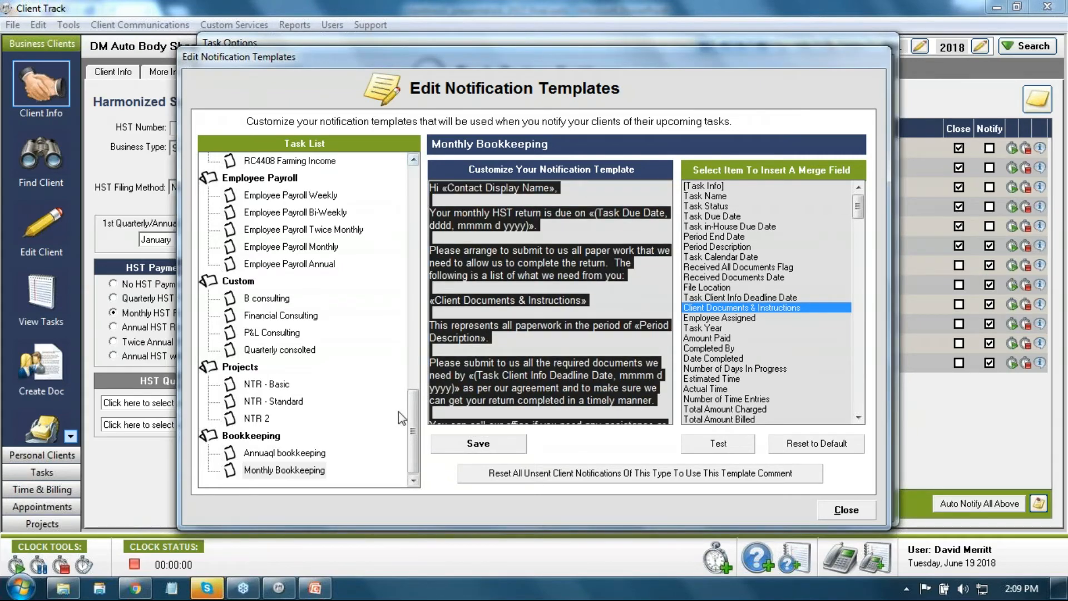
pyautogui.click(612, 290)
pyautogui.click(846, 510)
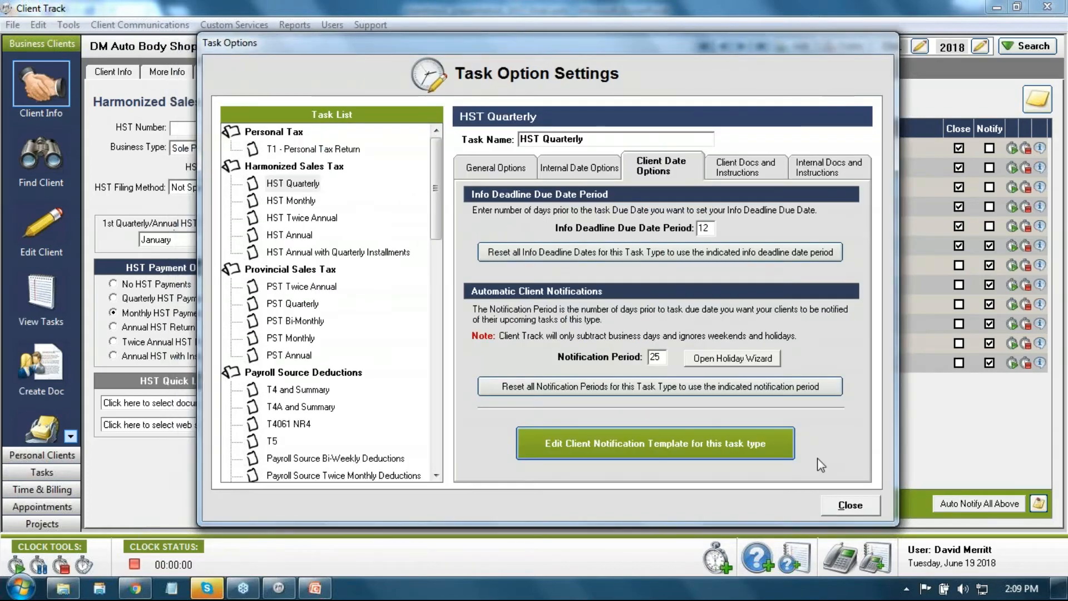
# Step: Close Task Option Settings and advance to the New workshop client's record
pyautogui.click(844, 500)
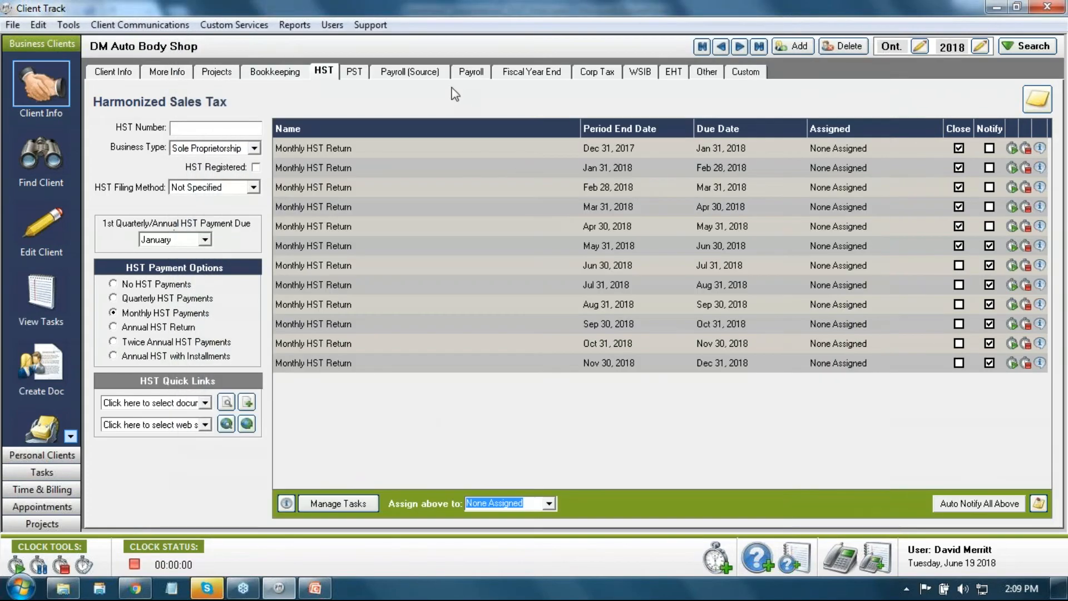
pyautogui.click(738, 48)
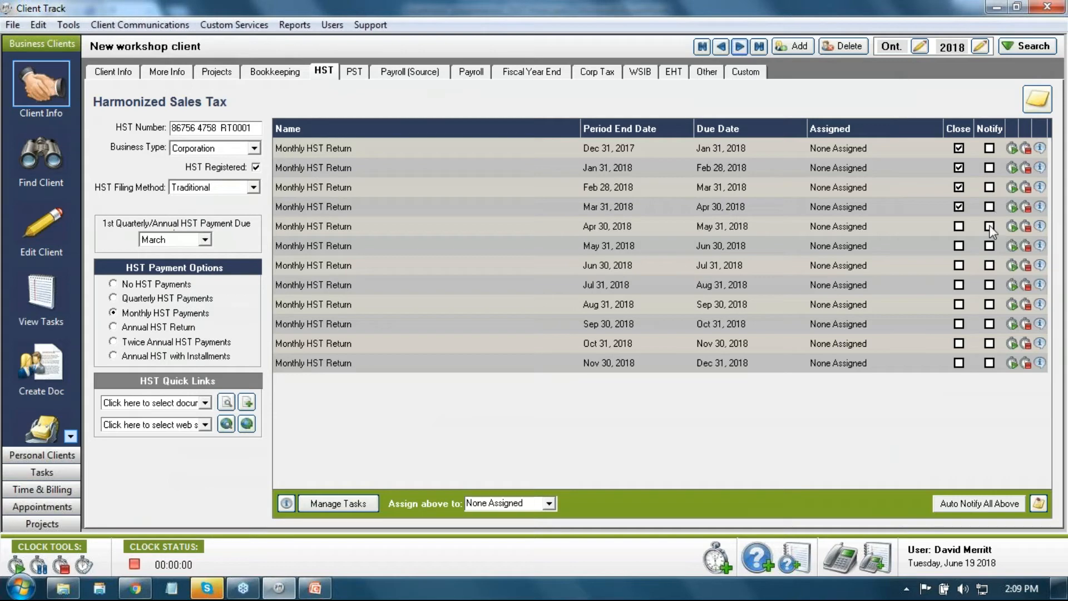
# Step: Create 2018 email notifications for all of New workshop client's listed HST returns
pyautogui.click(971, 506)
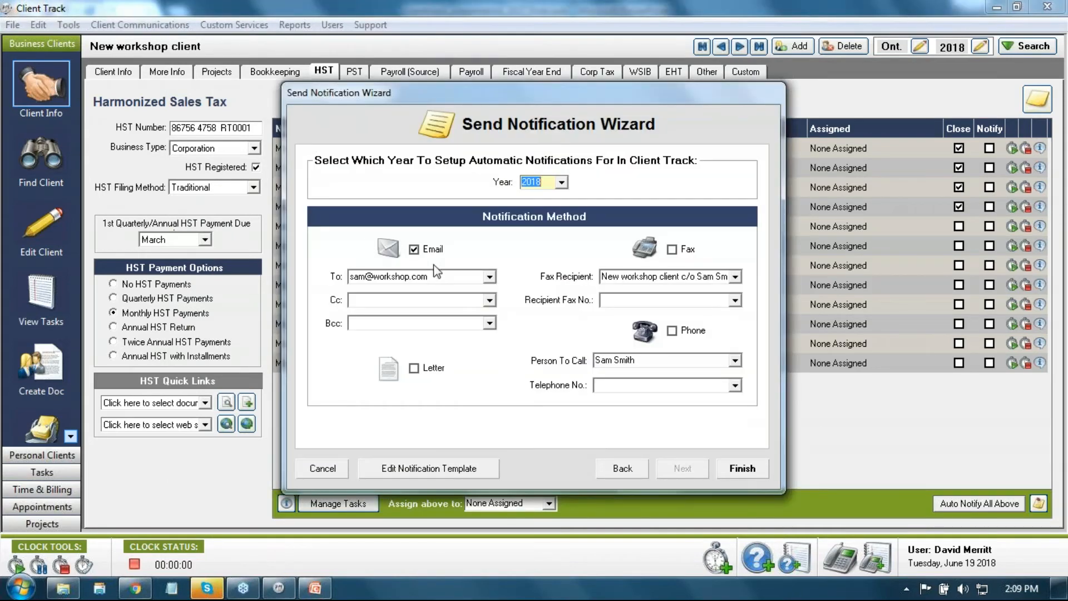
pyautogui.click(742, 468)
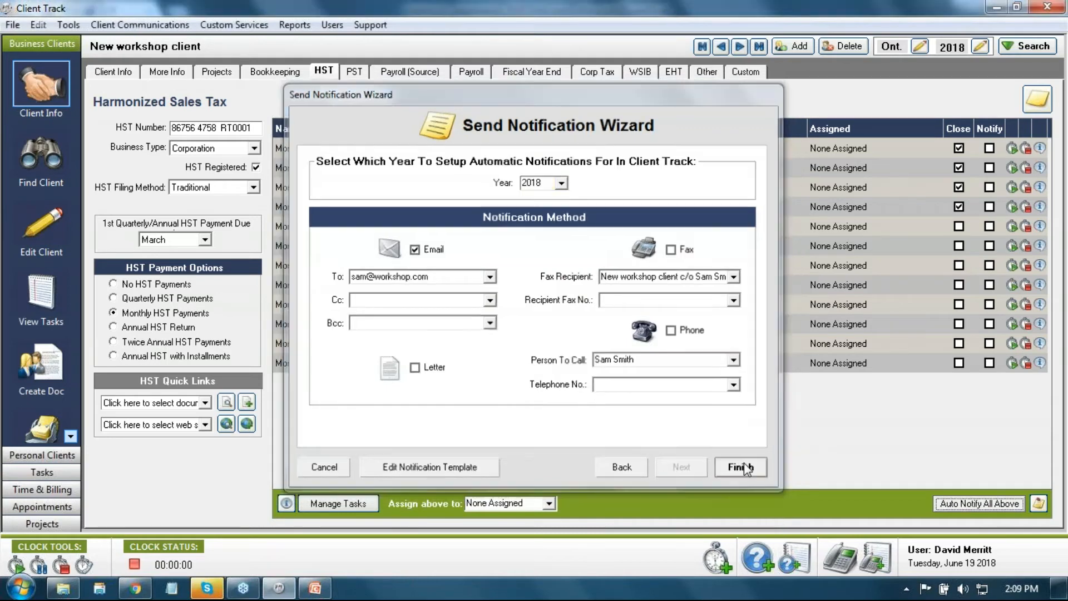
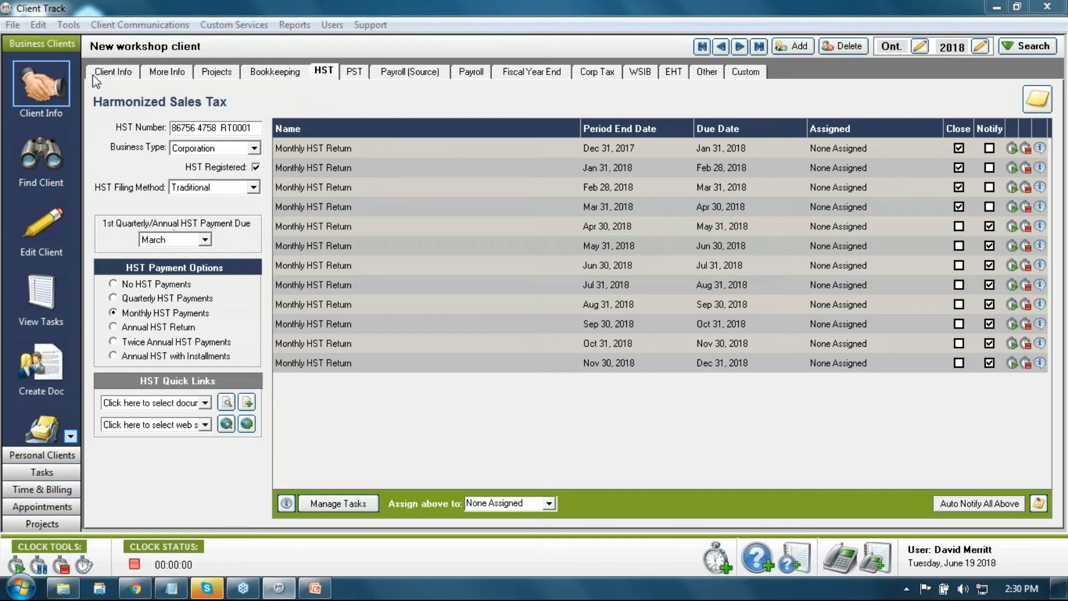
# Step: Show the Tasks List of 20 uncompleted tasks due June 1–30, 2018
pyautogui.click(37, 290)
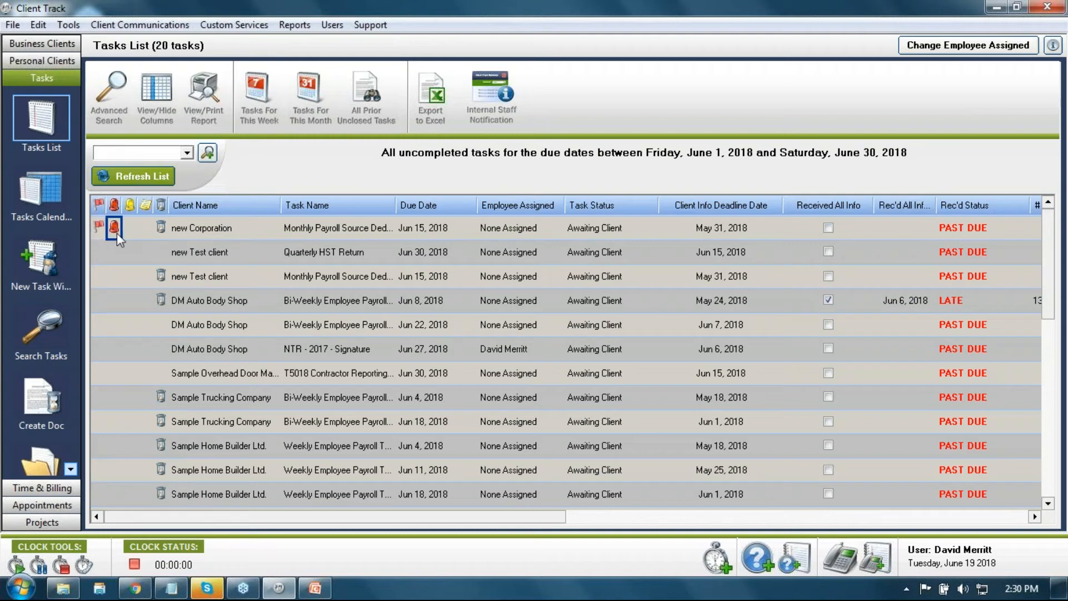
# Step: Add a date-stamped note to the new Corporation's Monthly Payroll Source Deduction task and save it
pyautogui.doubleClick(147, 229)
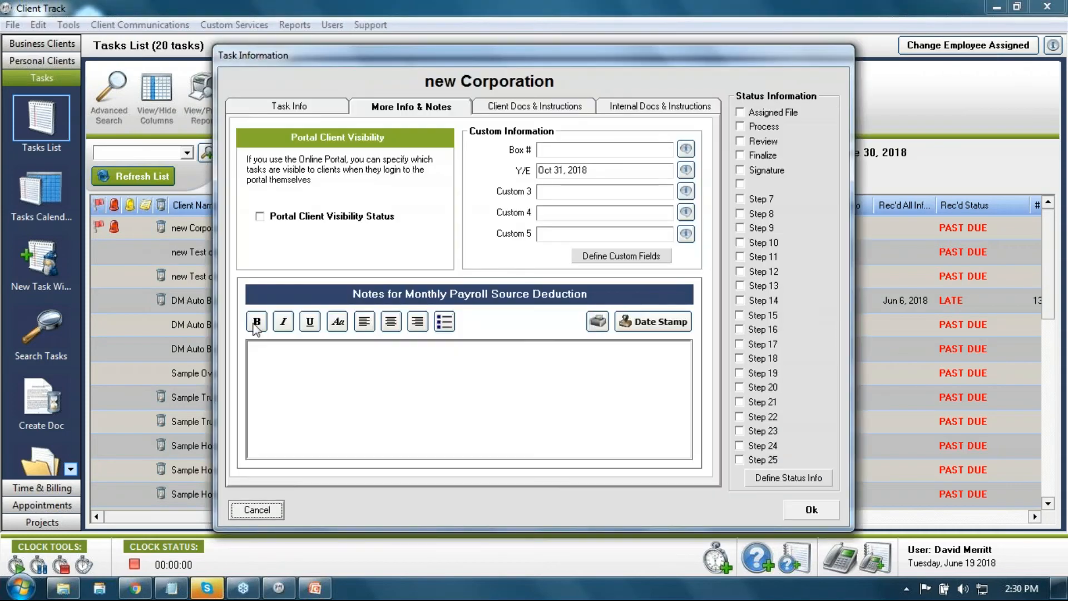
pyautogui.click(428, 399)
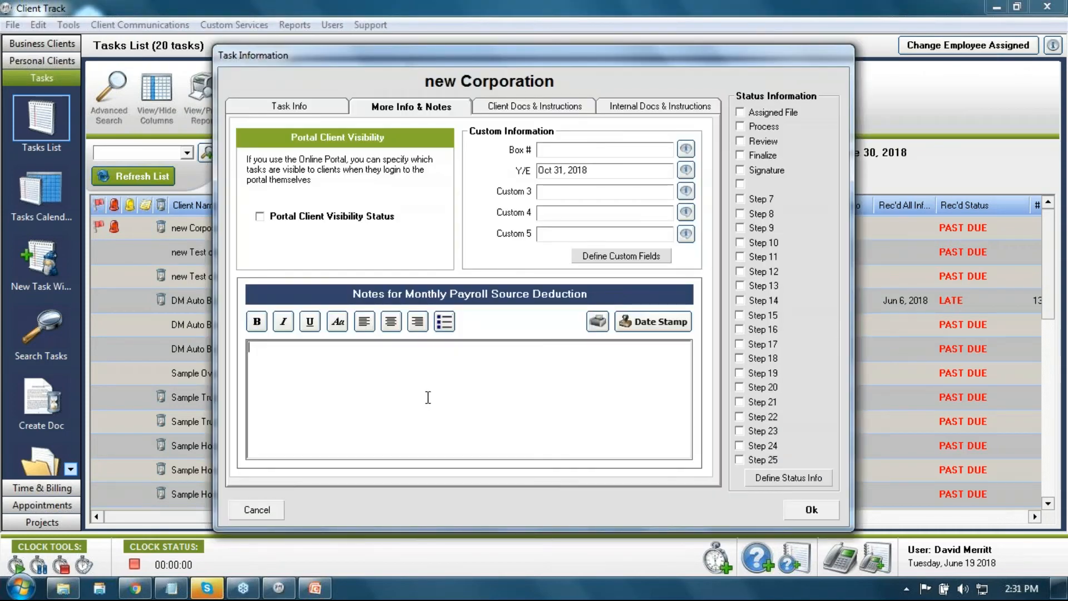
pyautogui.click(647, 325)
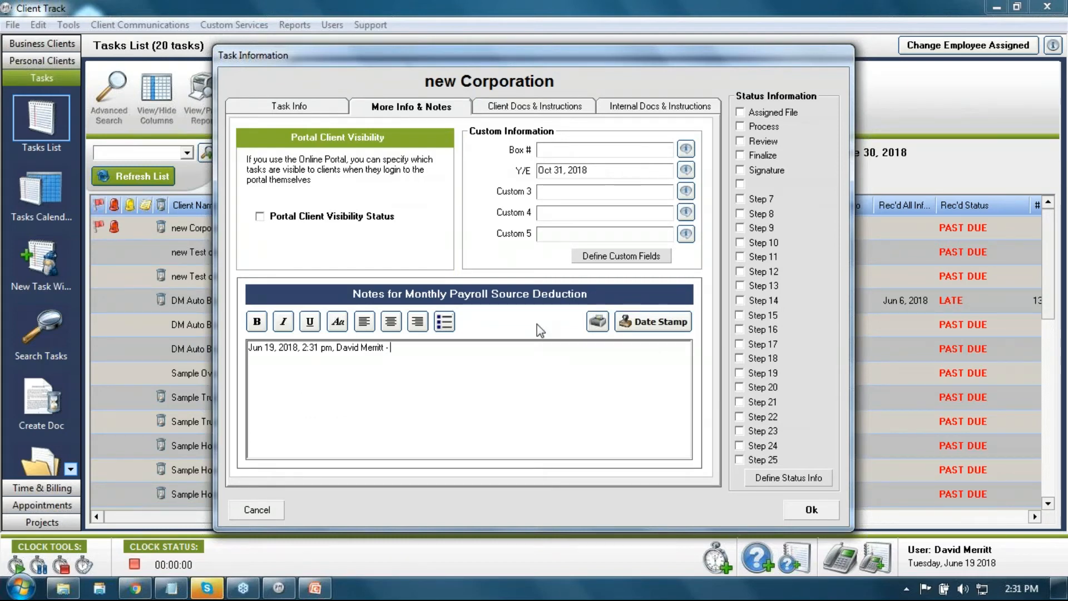
pyautogui.click(811, 509)
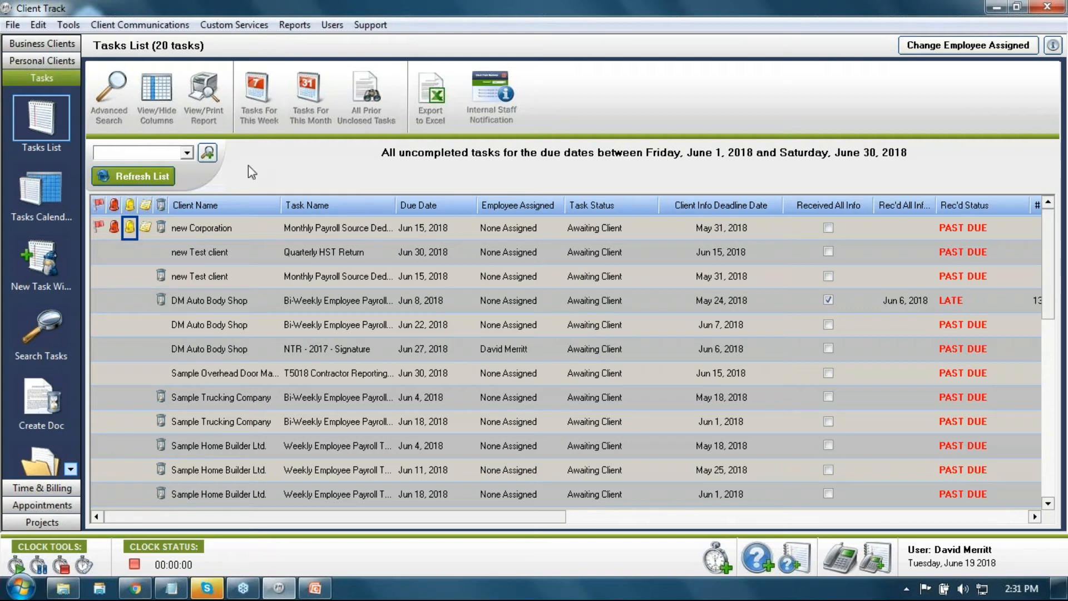
pyautogui.click(41, 43)
pyautogui.click(42, 60)
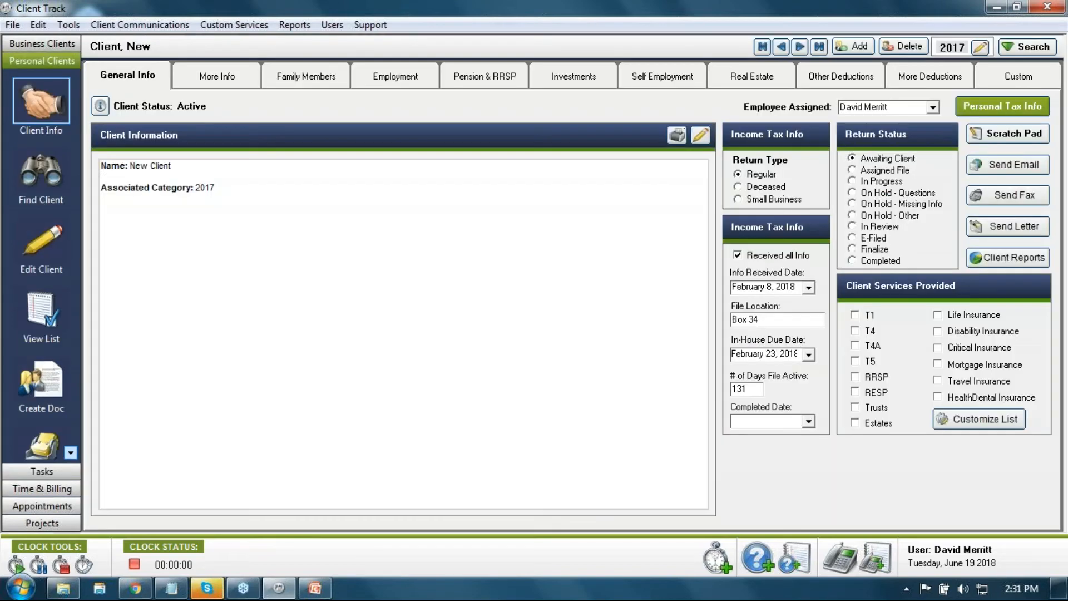
pyautogui.click(45, 300)
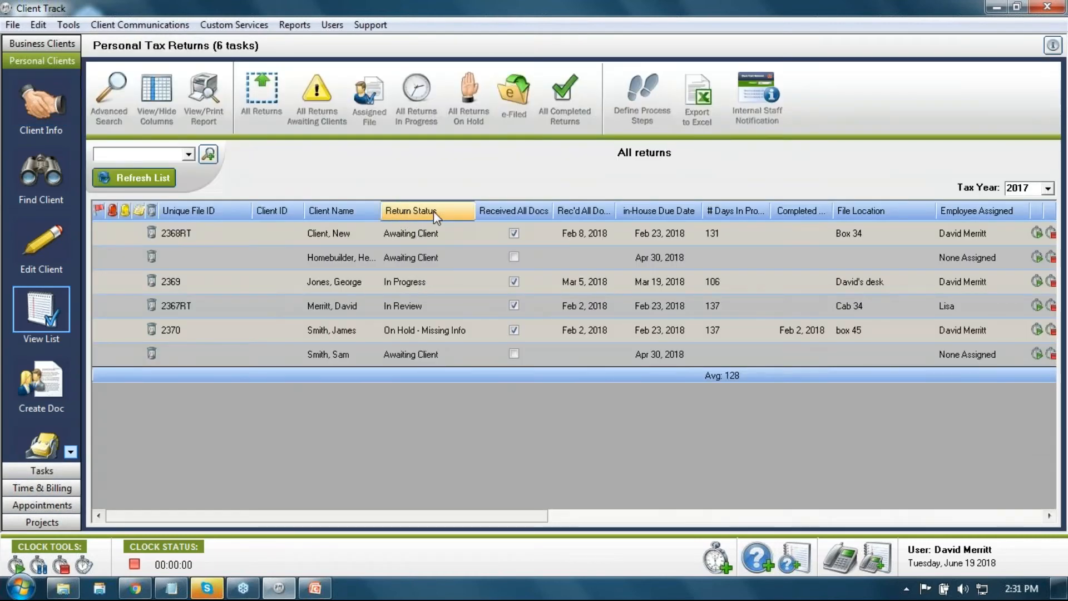
pyautogui.click(61, 44)
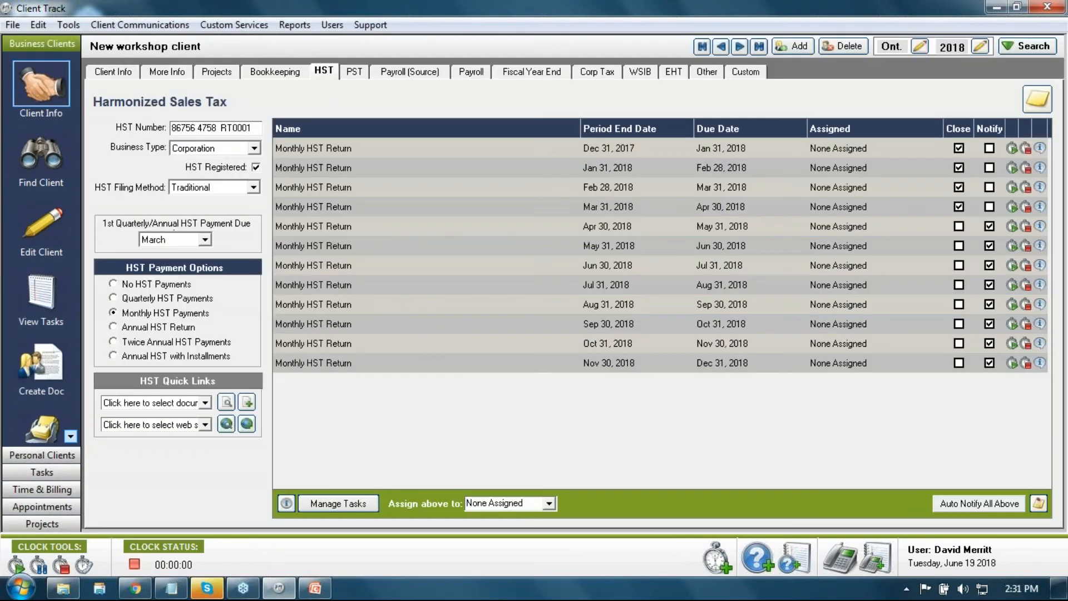
pyautogui.click(48, 289)
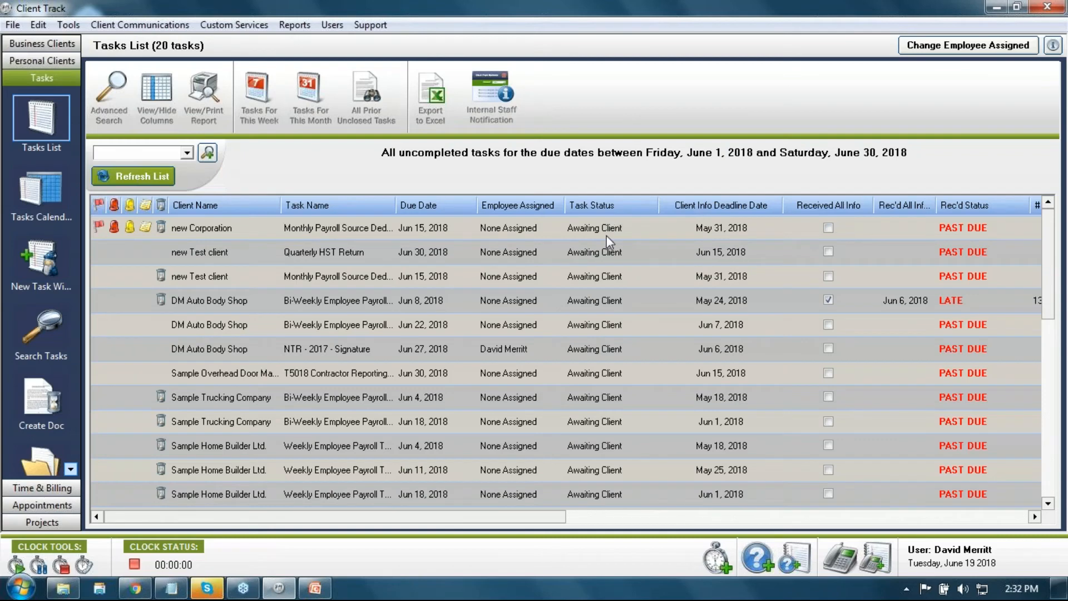
# Step: Set the new Corporation payroll task's status to In Progress
pyautogui.click(652, 223)
pyautogui.click(650, 223)
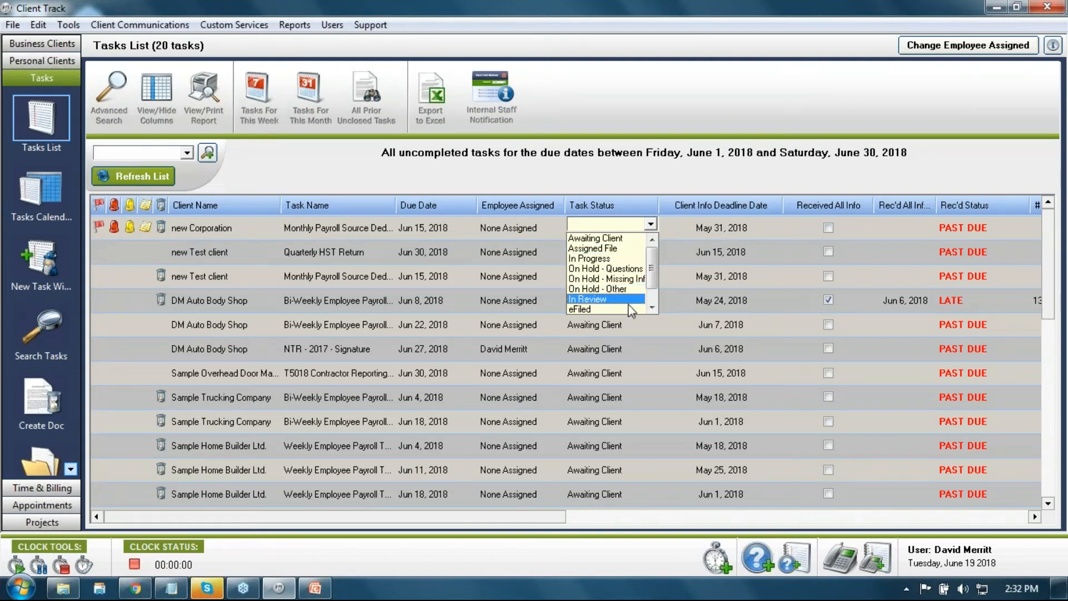
pyautogui.click(651, 306)
pyautogui.click(651, 307)
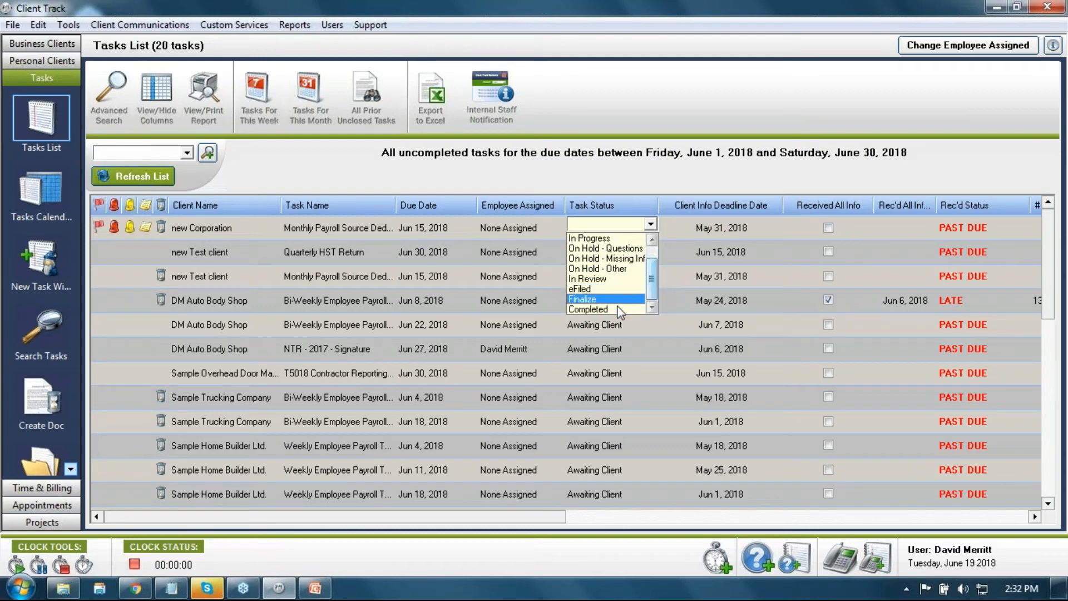
pyautogui.click(651, 248)
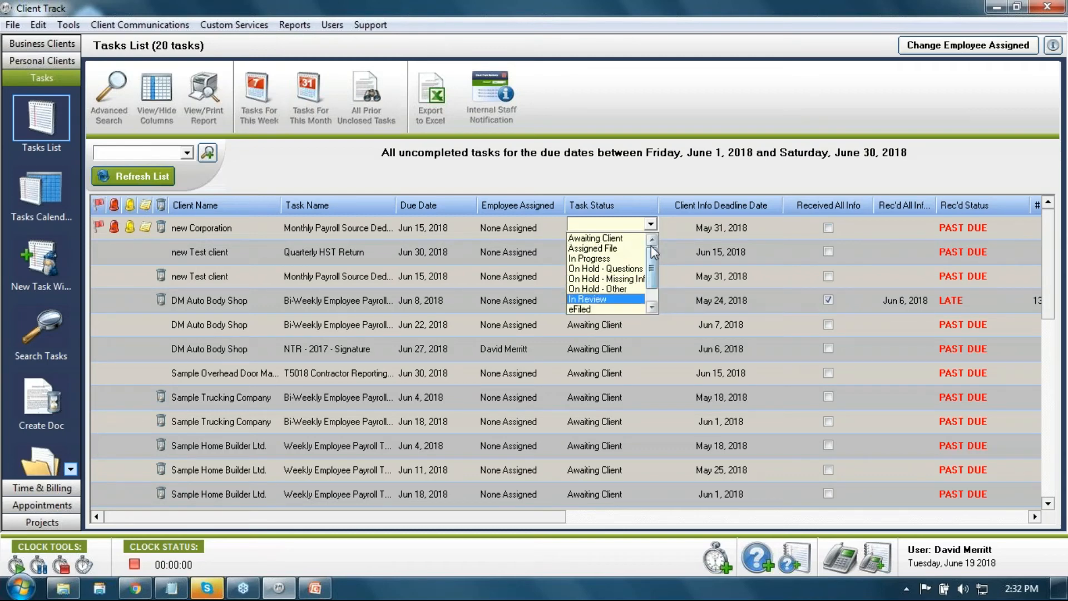
pyautogui.click(610, 259)
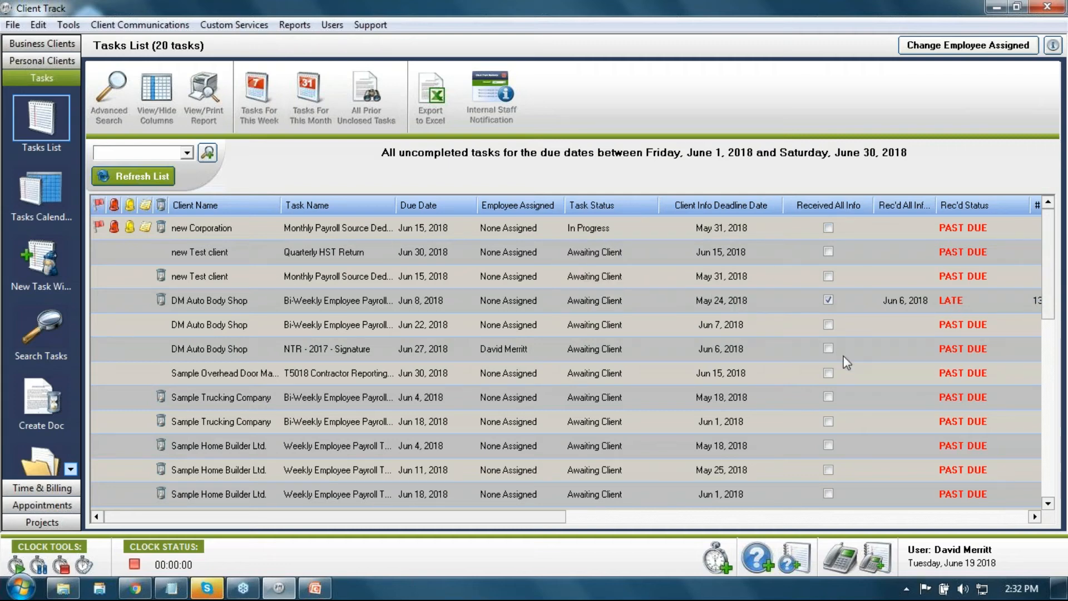
# Step: Tick Received All Info for the new Corporation payroll task
pyautogui.moveTo(560, 515); pyautogui.dragTo(634, 516)
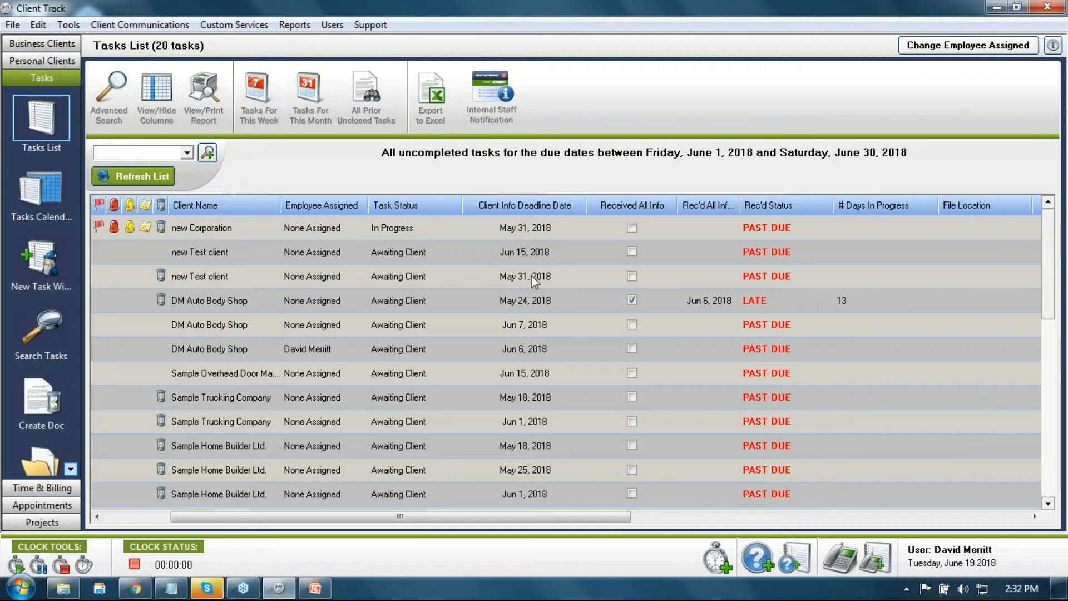
pyautogui.click(632, 227)
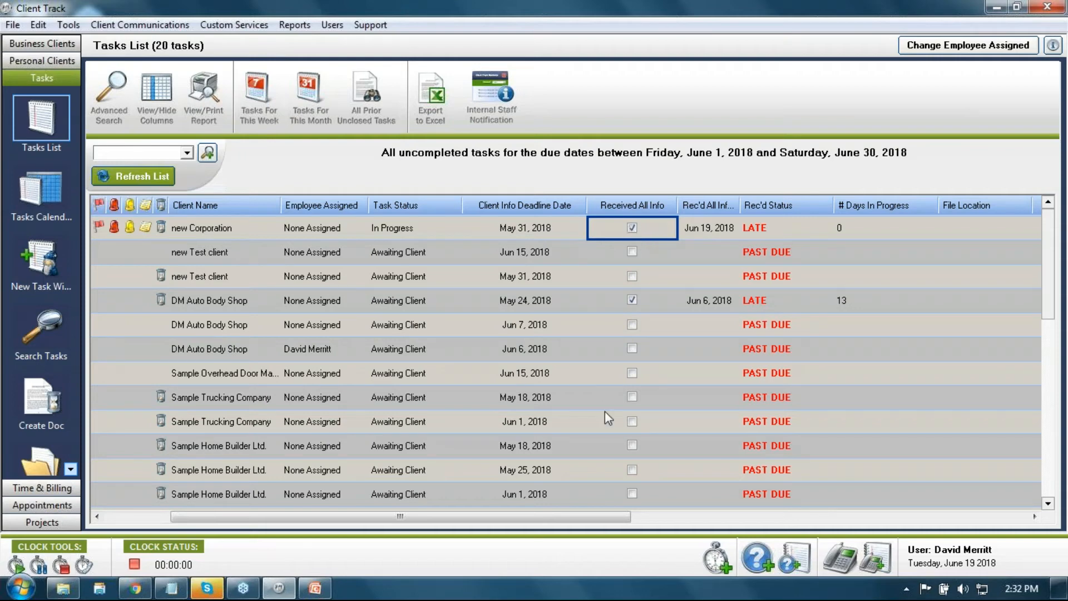
pyautogui.moveTo(593, 516); pyautogui.dragTo(750, 511)
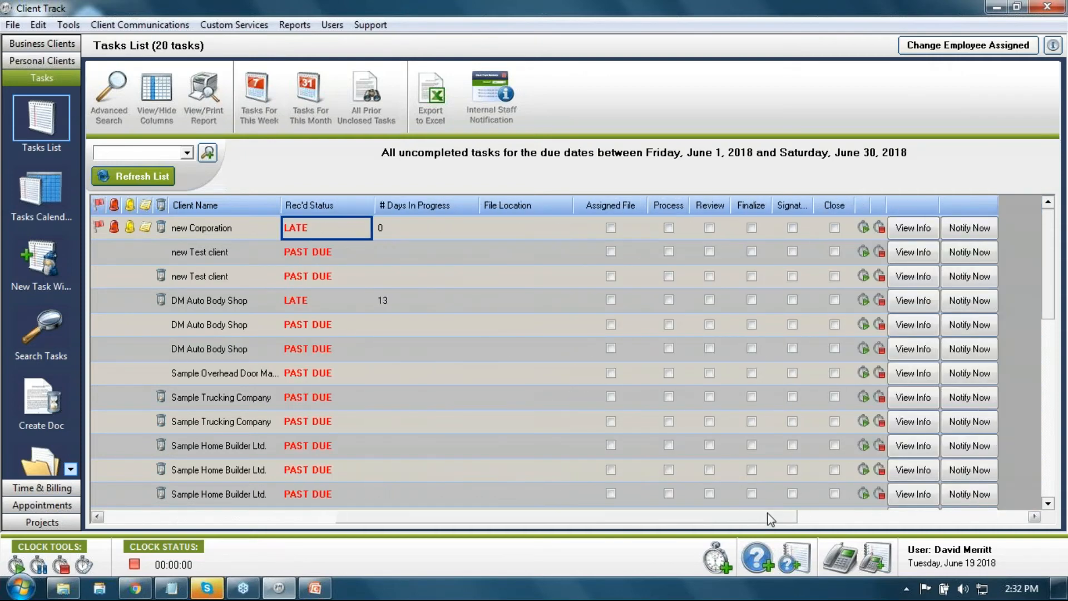
pyautogui.click(909, 231)
pyautogui.click(588, 106)
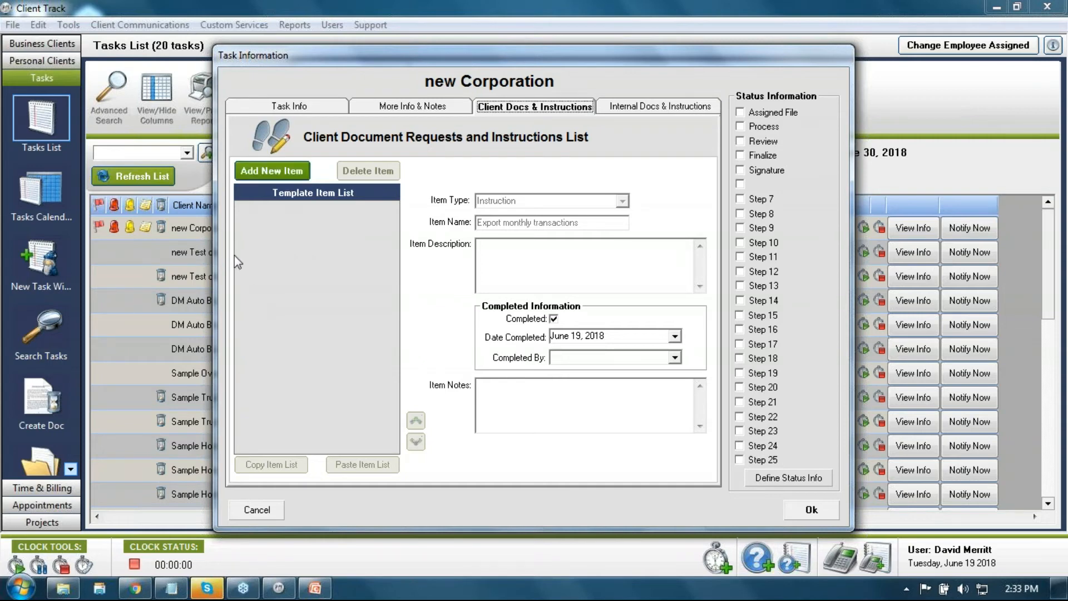
pyautogui.click(287, 107)
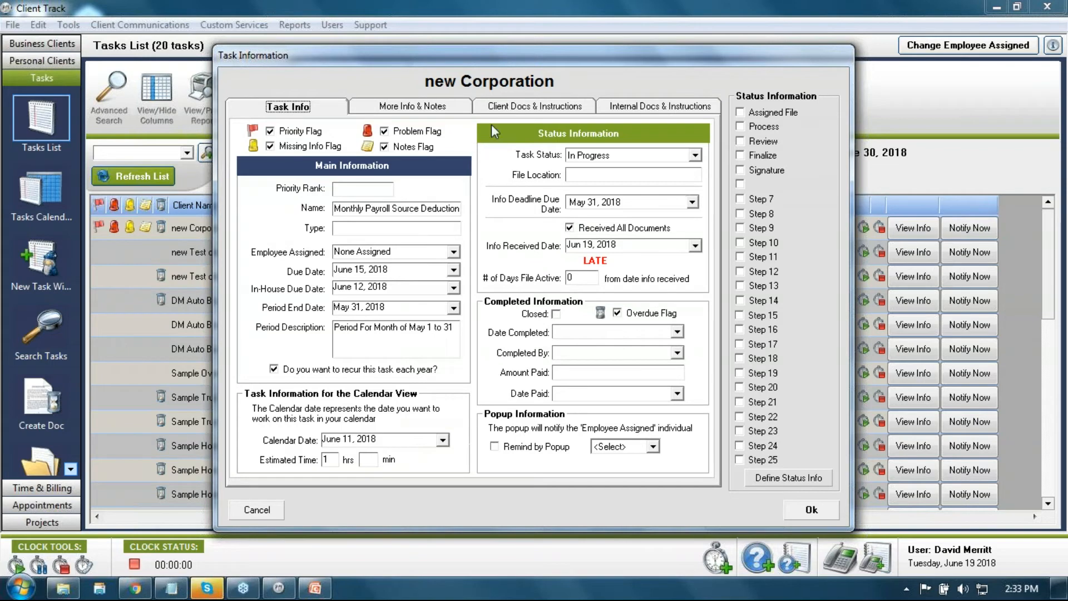
pyautogui.click(495, 108)
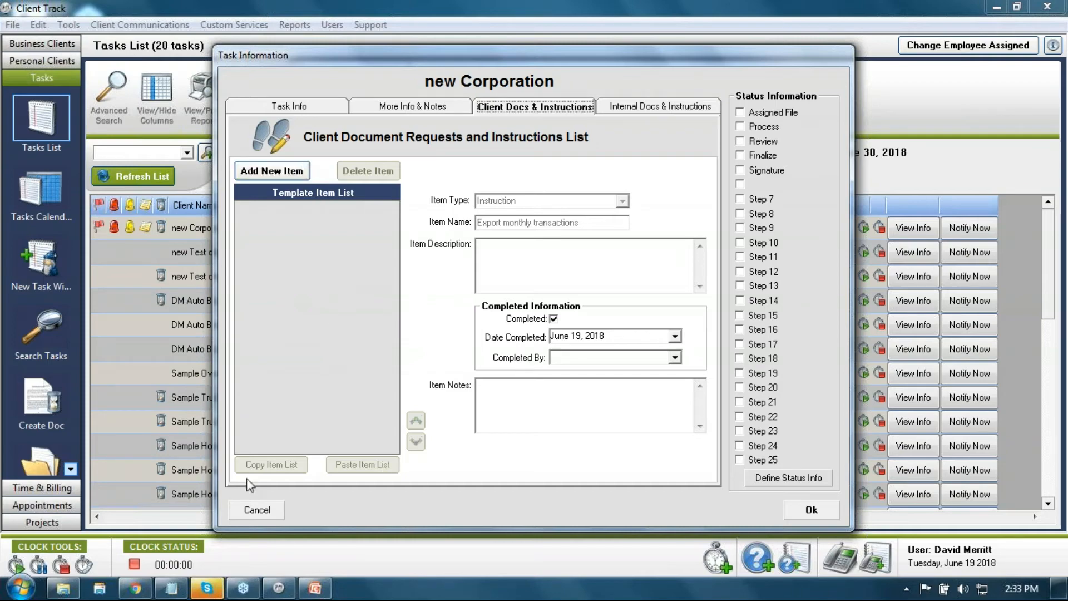
pyautogui.click(252, 510)
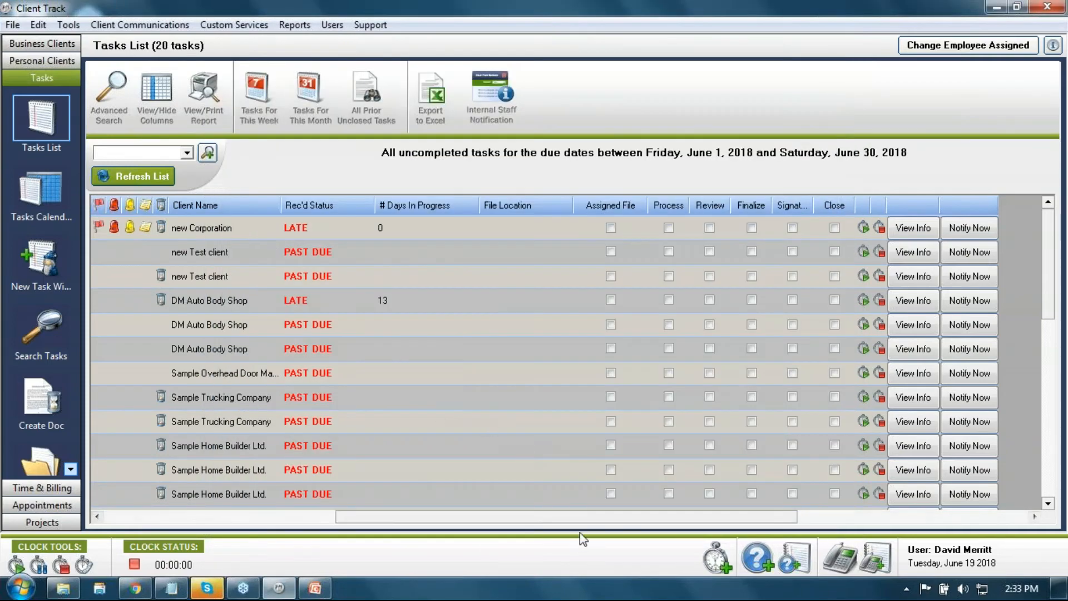
# Step: Enter Cab34 as the file location for DM Auto Body Shop's late payroll task
pyautogui.moveTo(553, 517); pyautogui.dragTo(448, 517)
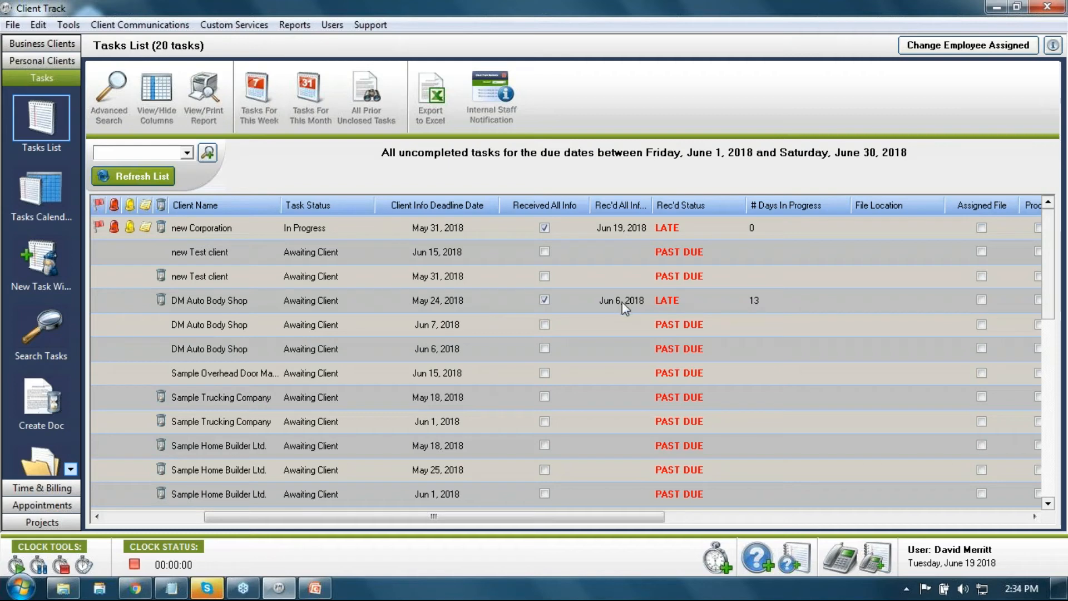
pyautogui.click(881, 302)
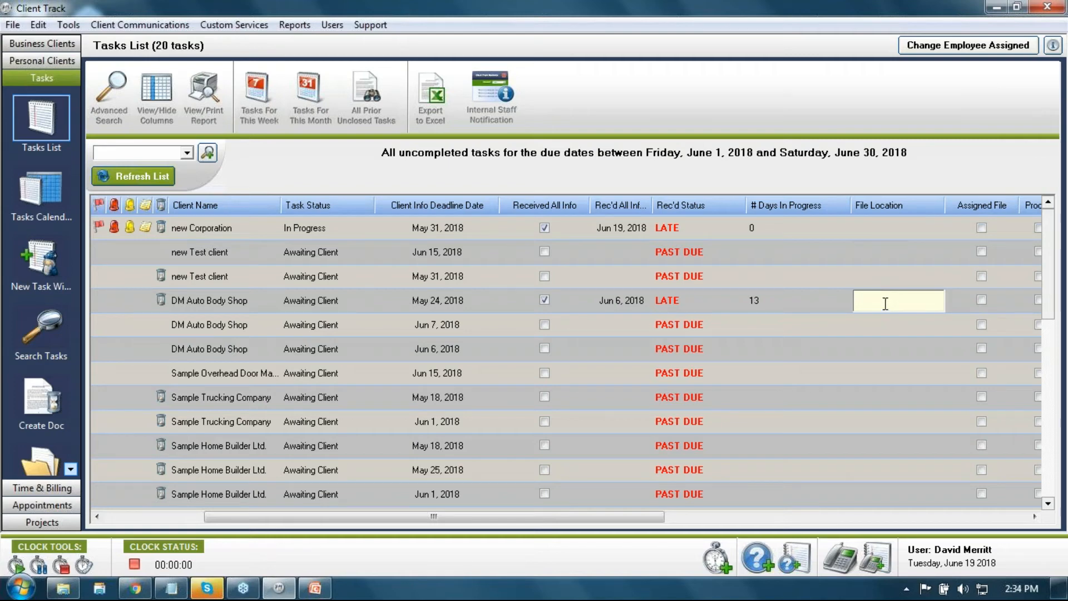
pyautogui.write('Cab34')
pyautogui.press('Return')
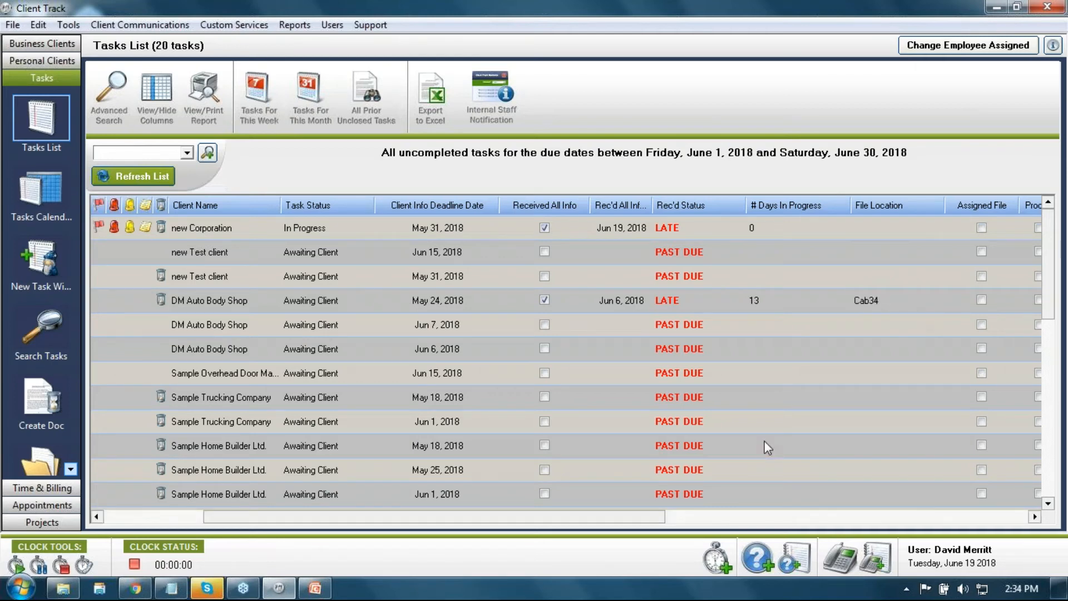
pyautogui.moveTo(652, 522); pyautogui.dragTo(747, 520)
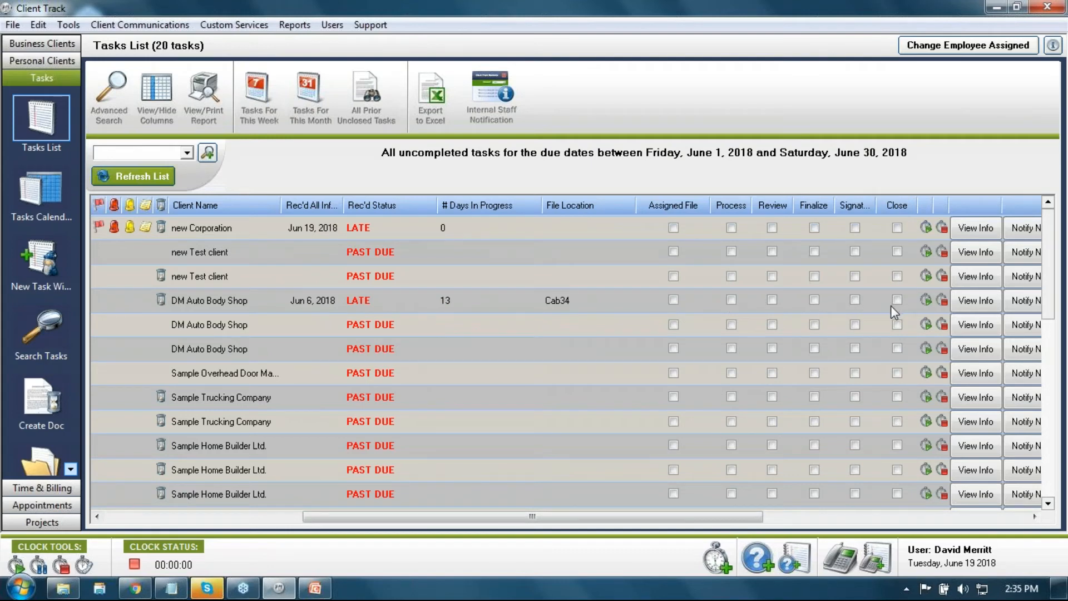
pyautogui.click(157, 95)
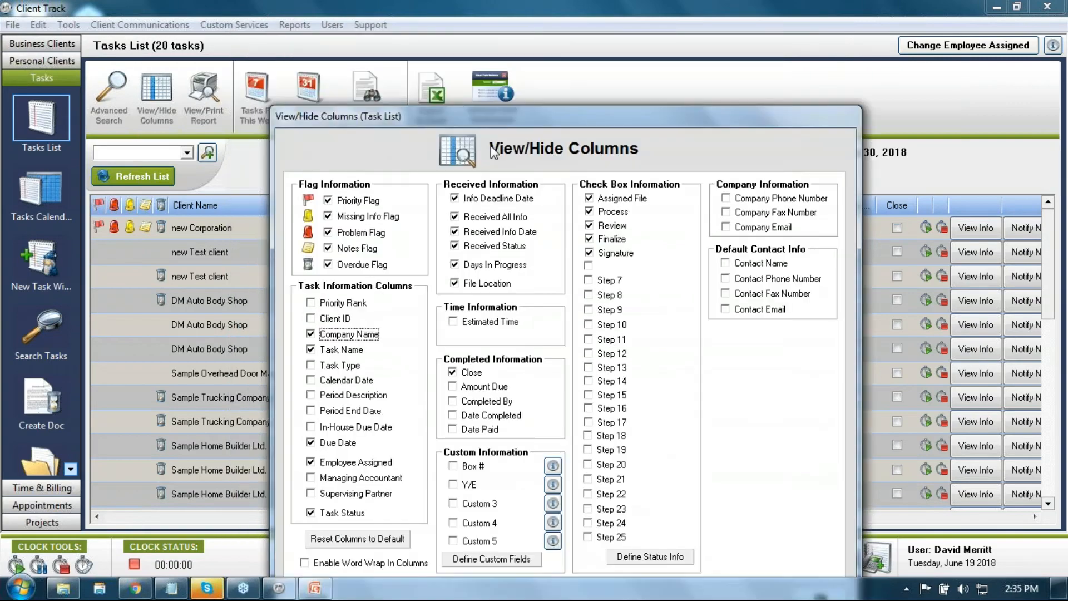
pyautogui.moveTo(451, 35); pyautogui.dragTo(638, 56)
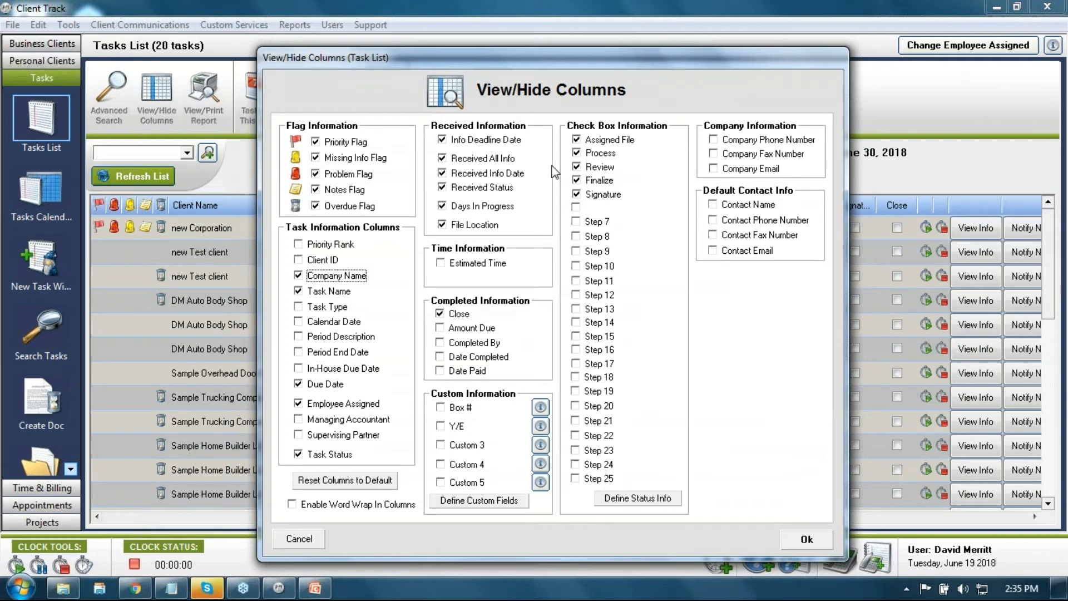
pyautogui.moveTo(569, 63); pyautogui.dragTo(375, 39)
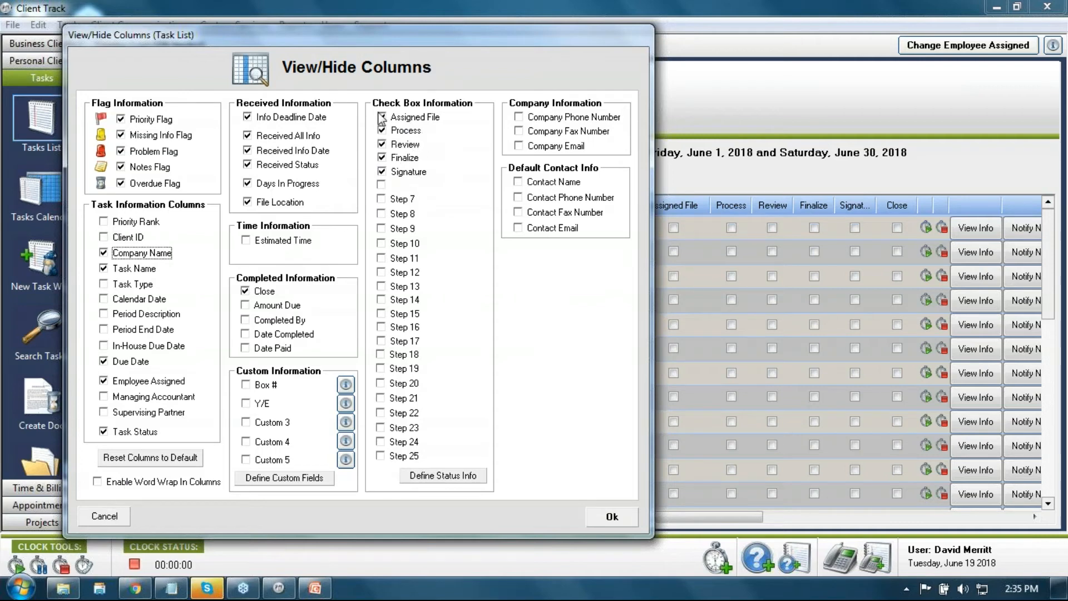
pyautogui.click(103, 514)
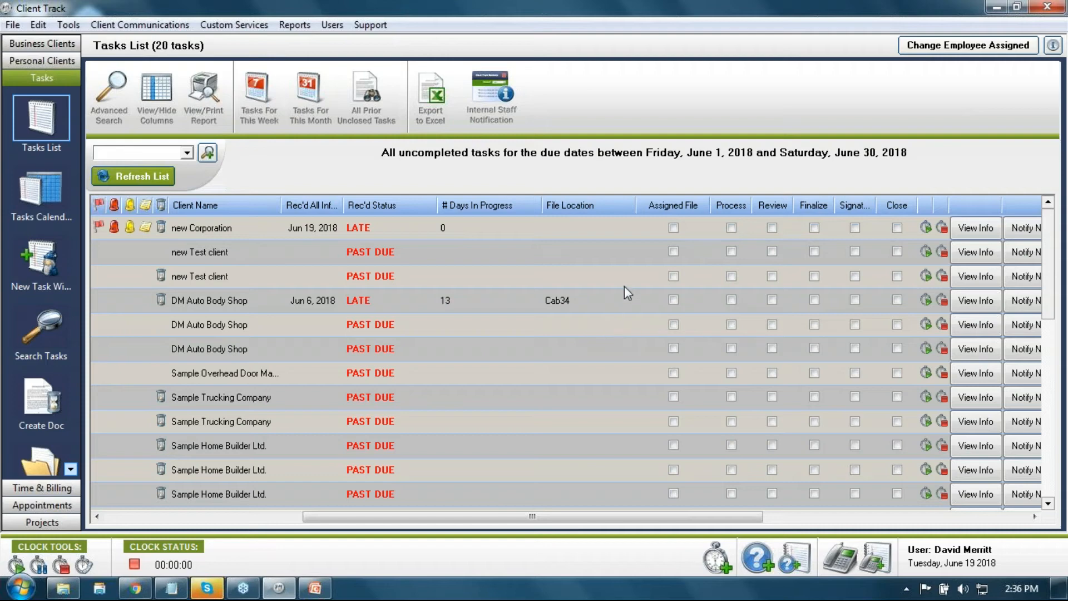
# Step: Tick Assigned File, Process and Finalize in the new Corporation task's row
pyautogui.click(674, 228)
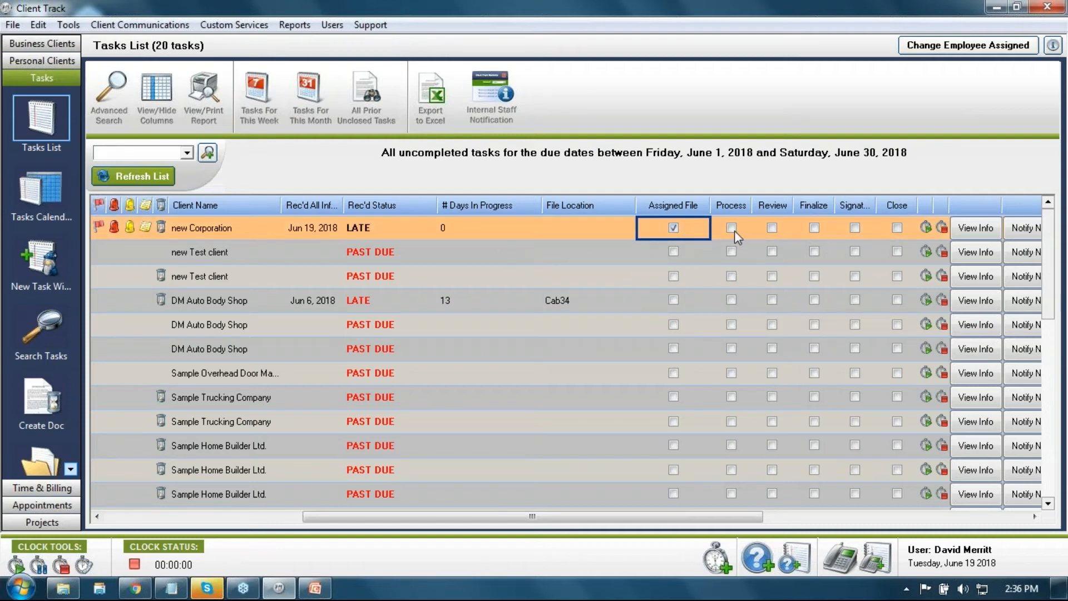
pyautogui.click(732, 228)
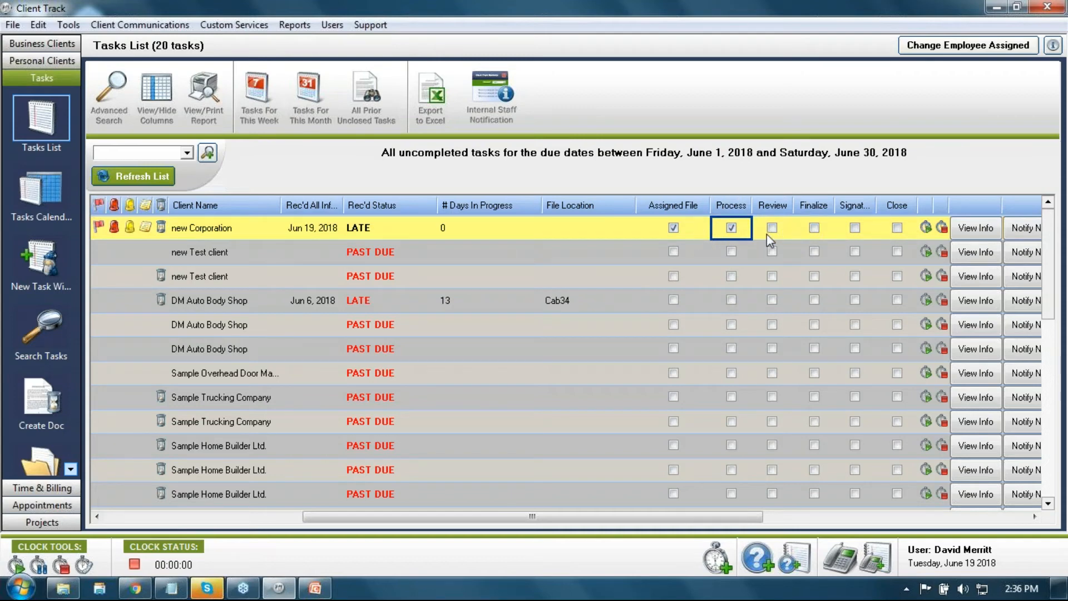
pyautogui.click(814, 228)
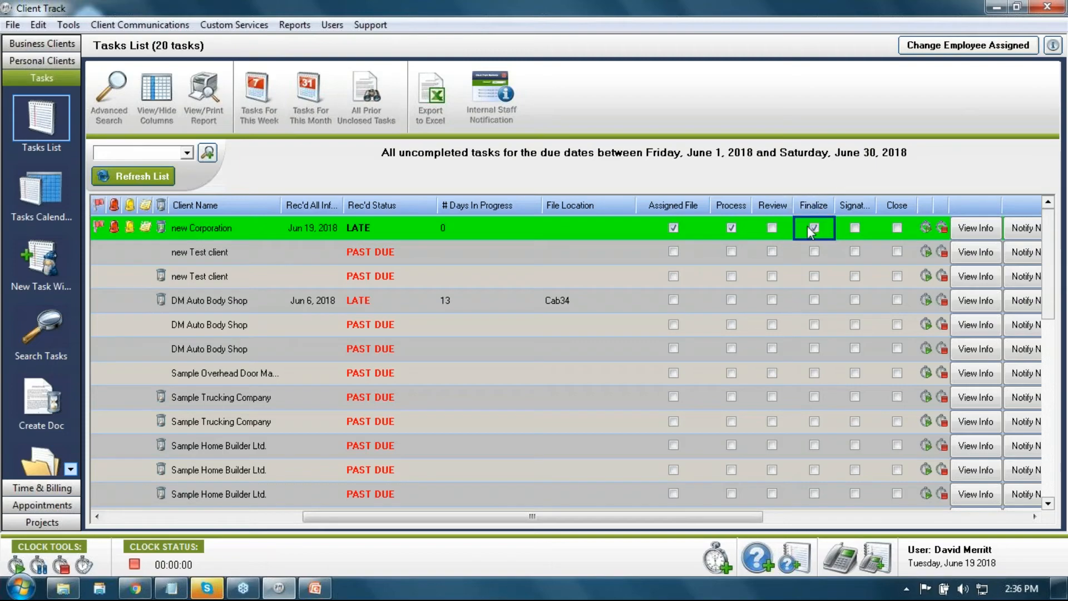
pyautogui.click(158, 95)
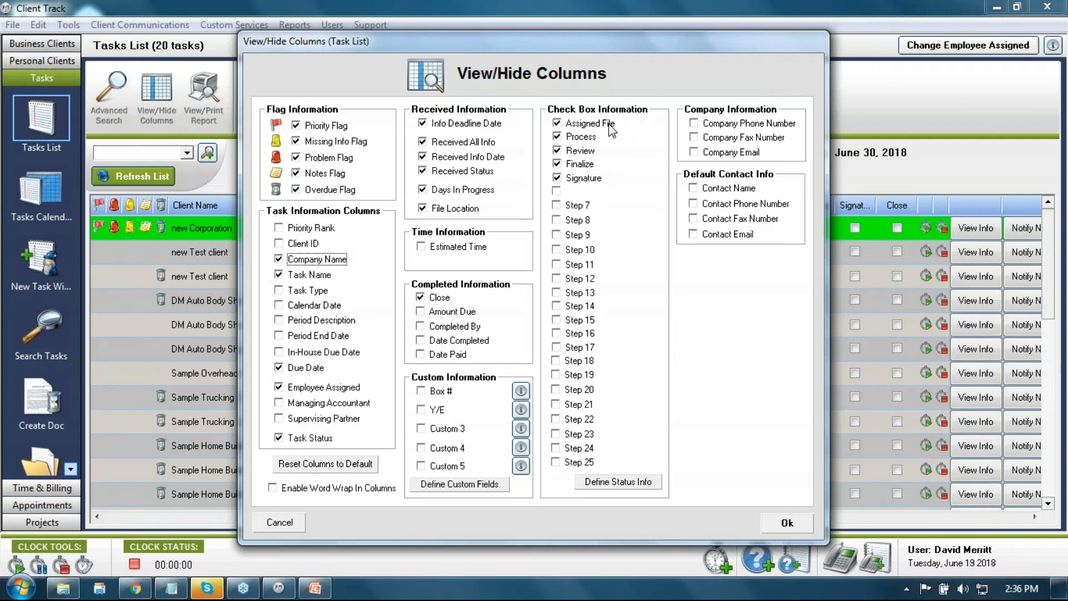
# Step: Review the status step names in Define Status Info, then cancel out without changes
pyautogui.click(656, 482)
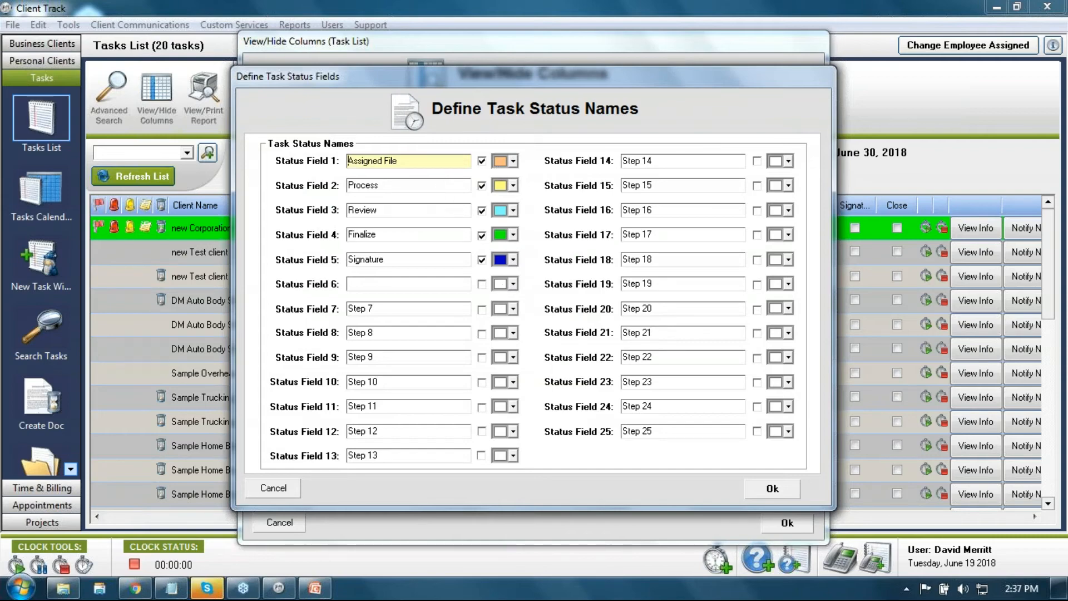
pyautogui.click(272, 488)
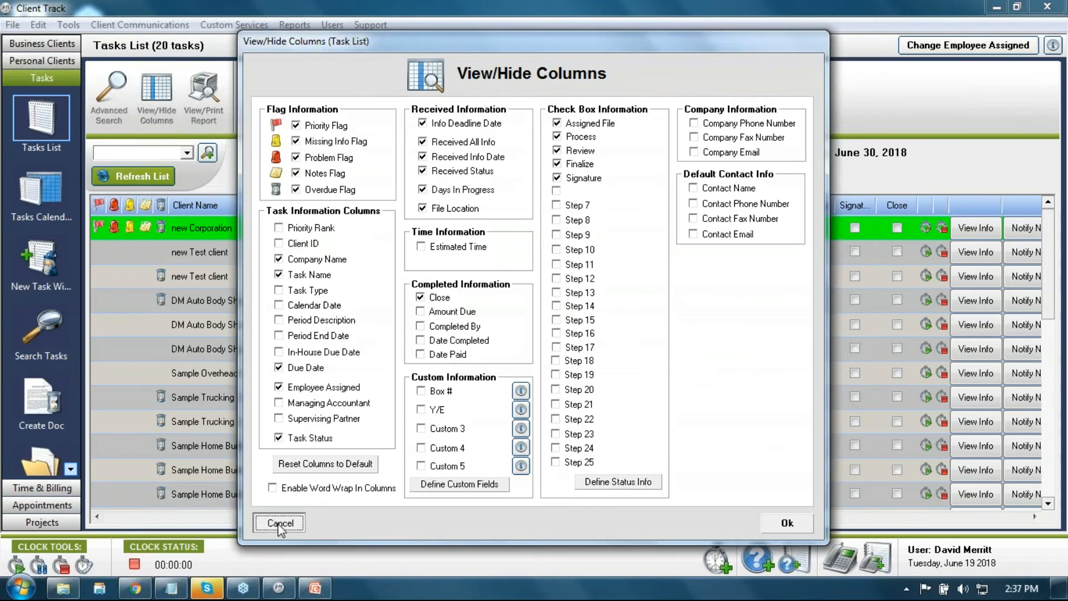
pyautogui.click(279, 521)
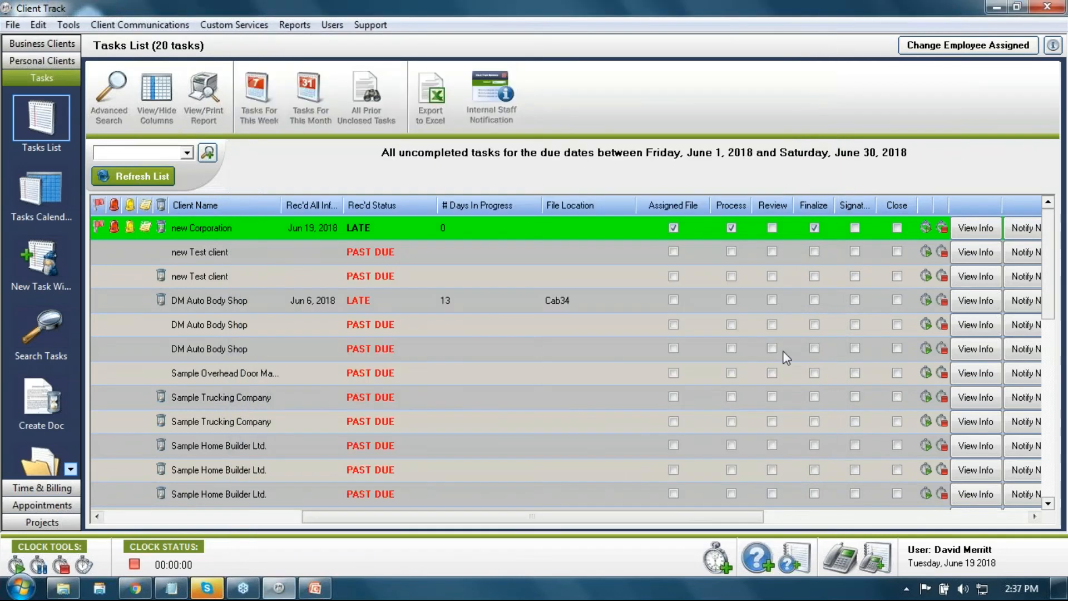
pyautogui.click(828, 234)
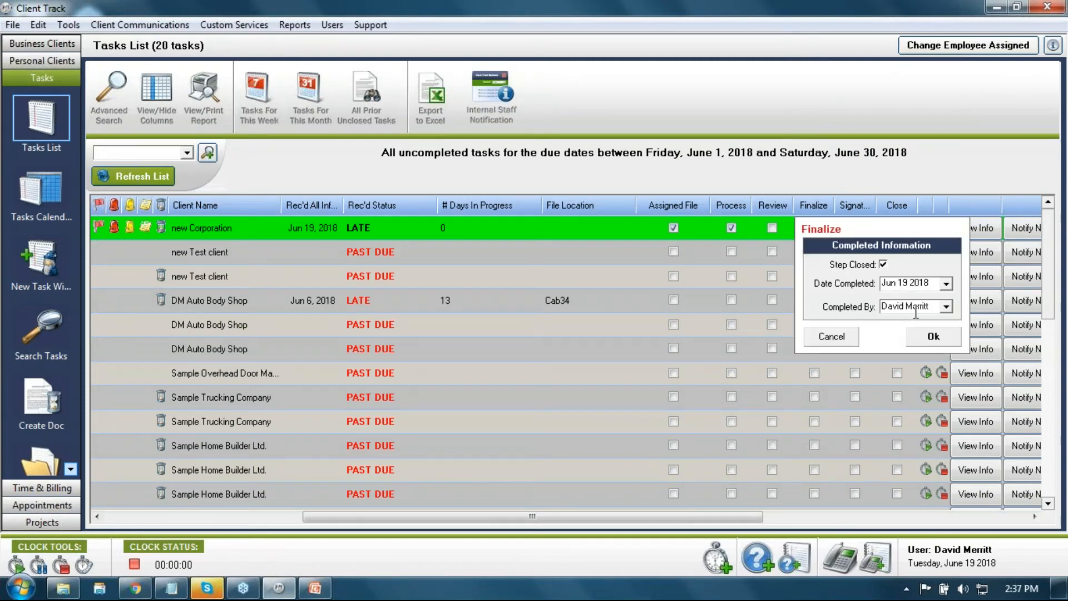
pyautogui.click(832, 338)
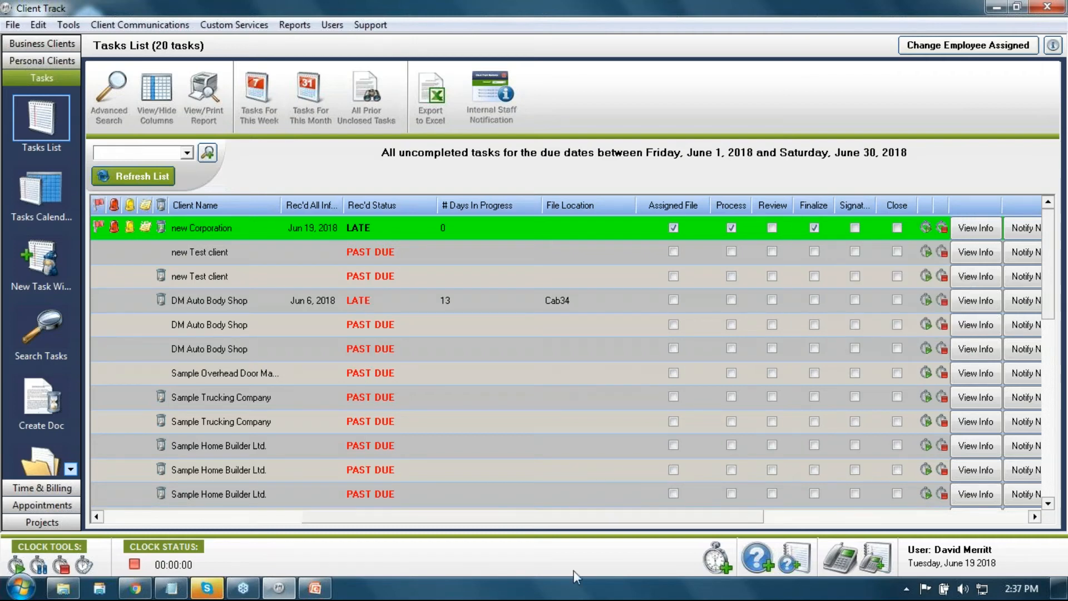
pyautogui.moveTo(521, 522); pyautogui.dragTo(468, 522)
# Step: Show the Box # custom field as a column and rename it Status
pyautogui.click(154, 89)
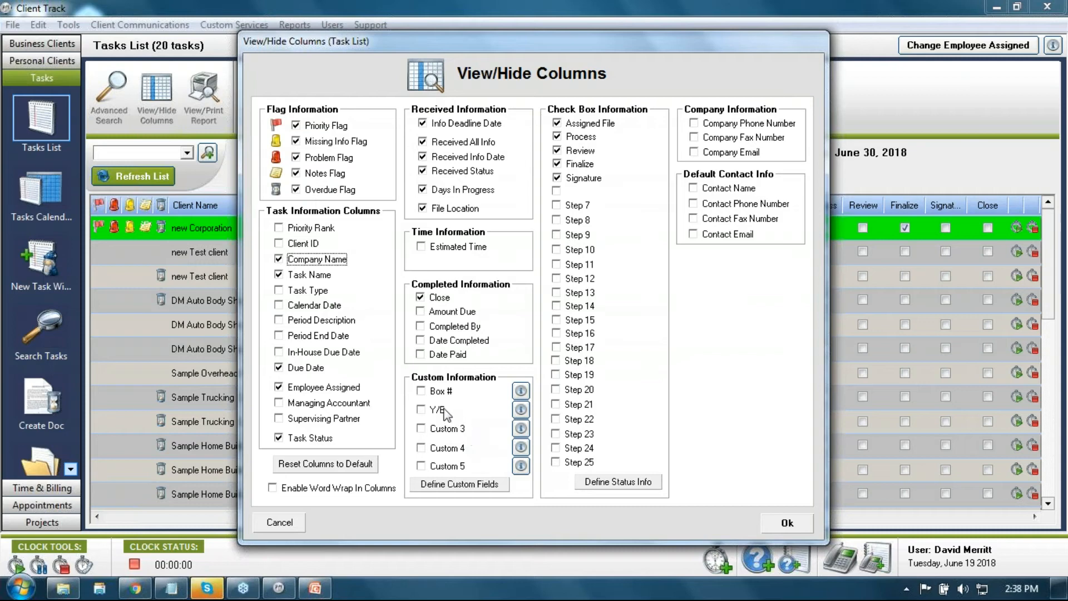
pyautogui.click(420, 391)
pyautogui.click(520, 391)
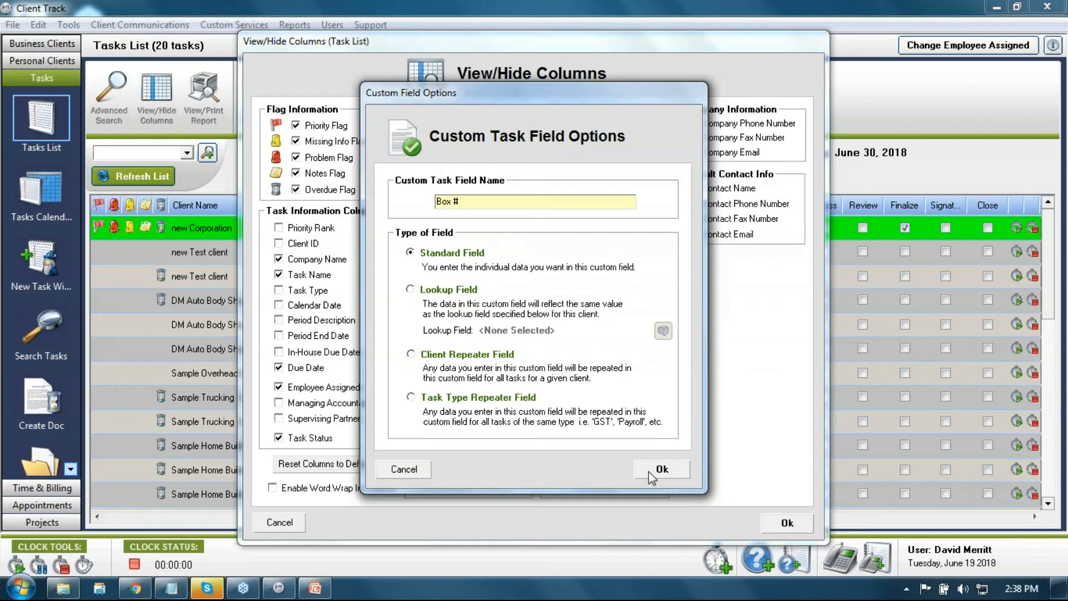
pyautogui.click(458, 202)
pyautogui.moveTo(470, 204); pyautogui.dragTo(426, 220)
pyautogui.write('Status')
pyautogui.click(662, 469)
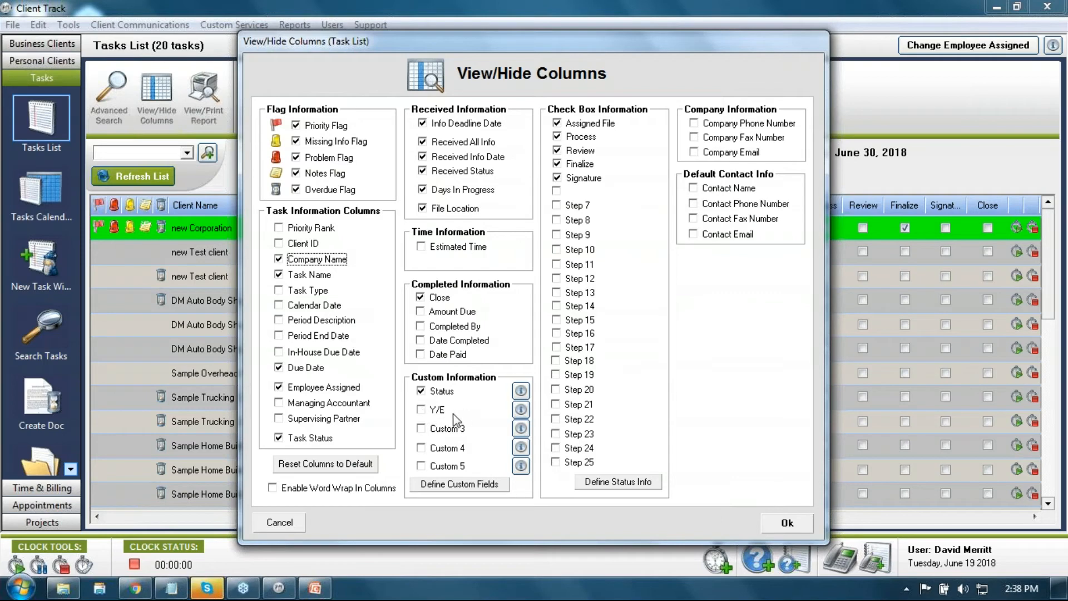
# Step: Show the Y/E custom field as a Business Number lookup column renamed B/N
pyautogui.click(433, 412)
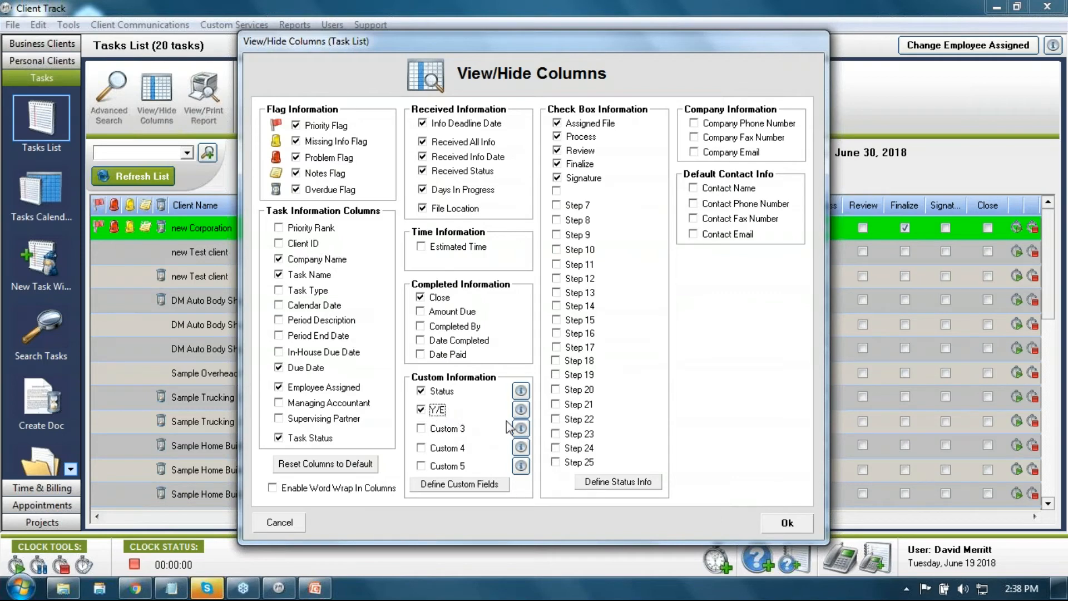
pyautogui.click(521, 412)
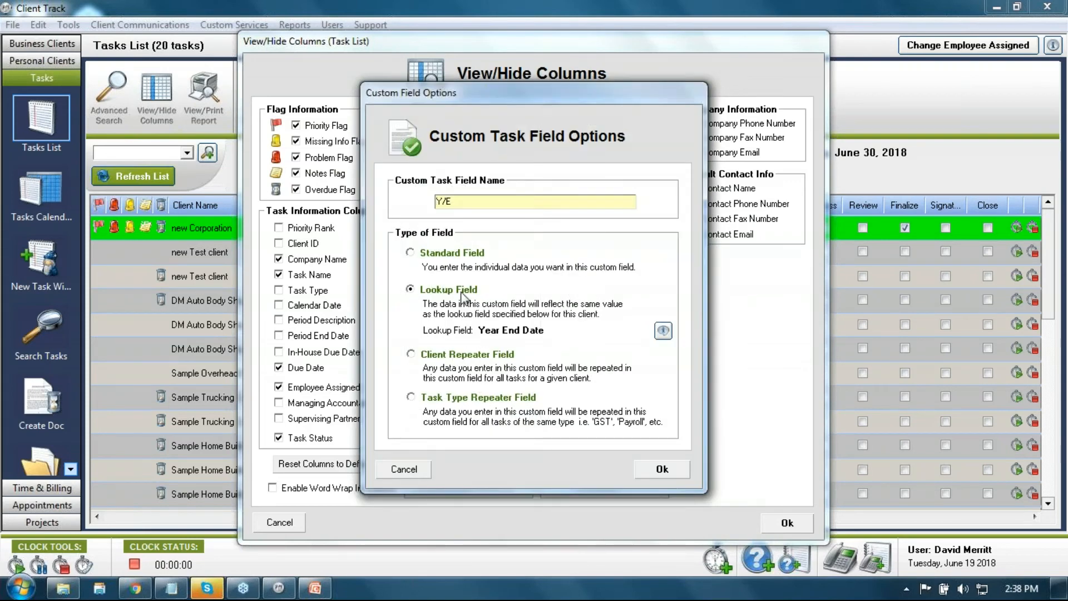
pyautogui.click(662, 332)
pyautogui.moveTo(661, 351)
pyautogui.mouseDown()
pyautogui.moveTo(662, 375)
pyautogui.moveTo(662, 356)
pyautogui.mouseUp()
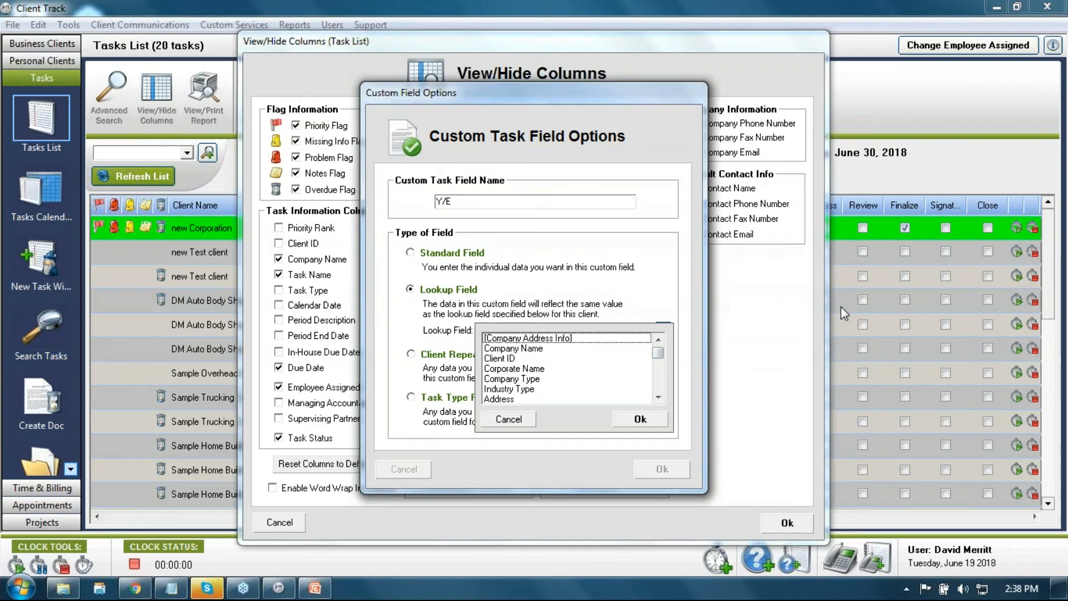
pyautogui.moveTo(658, 398); pyautogui.dragTo(662, 400)
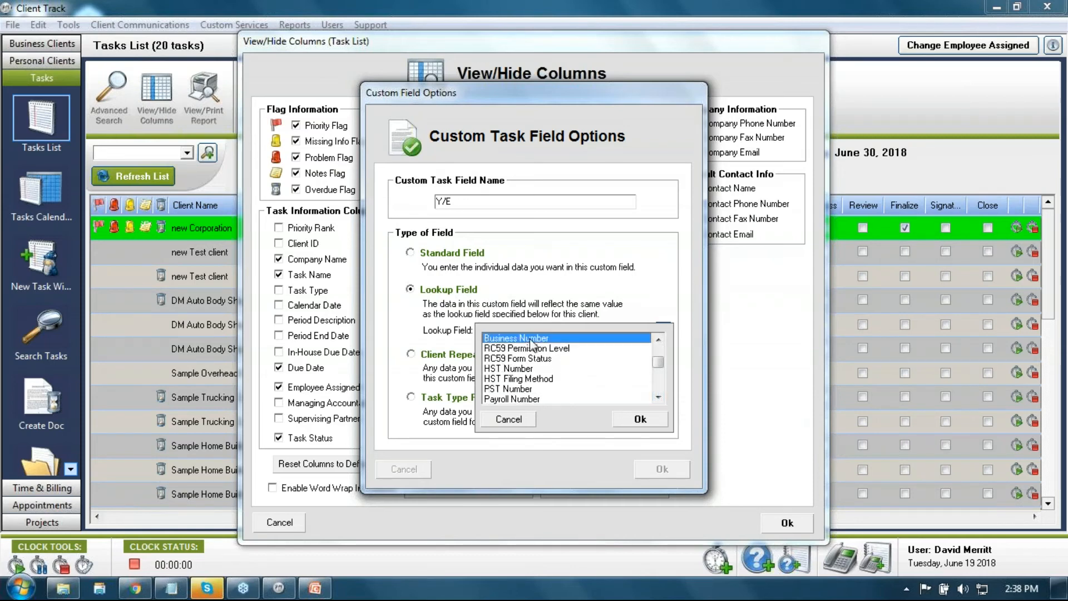
pyautogui.click(639, 419)
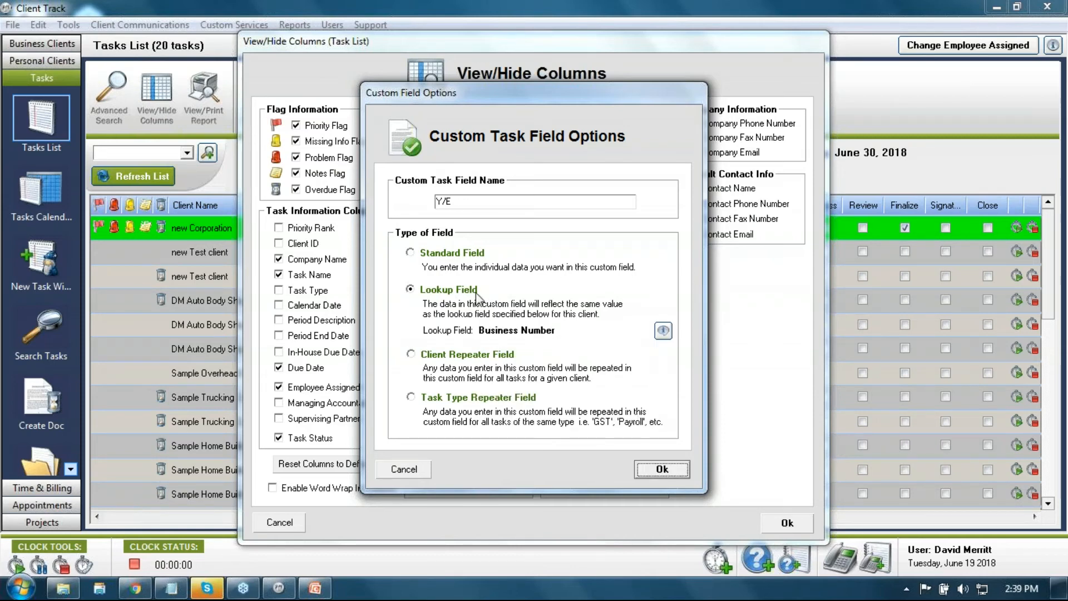
pyautogui.click(466, 198)
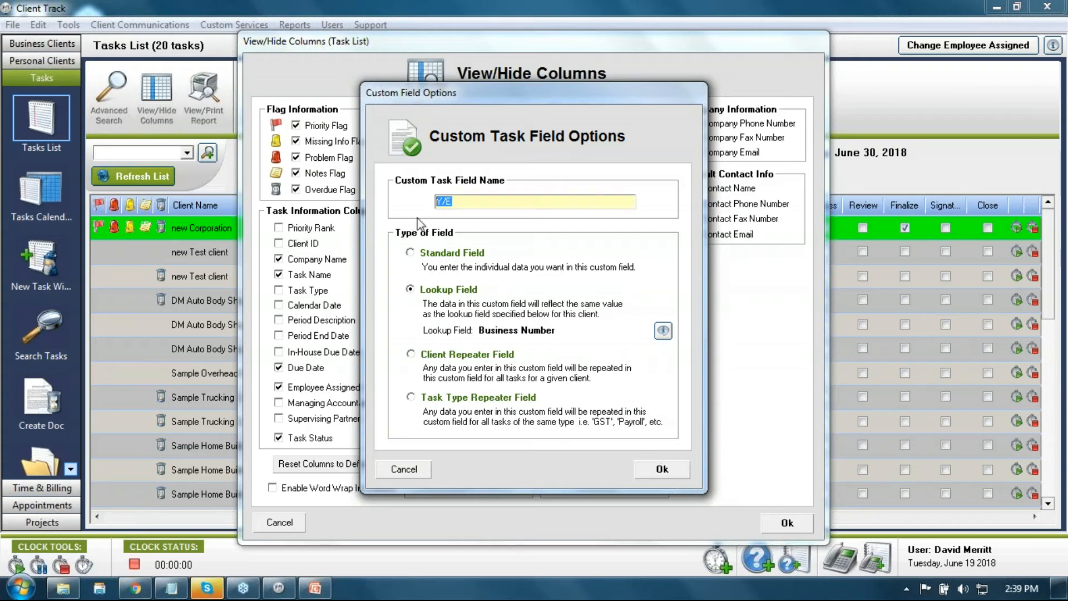
pyautogui.write('B/N')
pyautogui.click(662, 470)
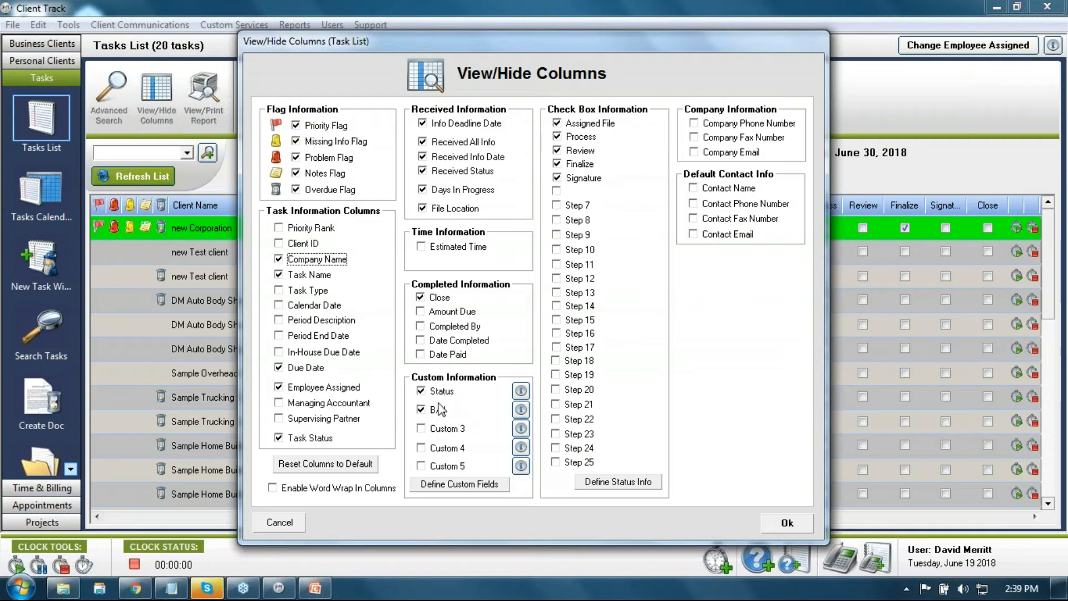
# Step: Apply the new columns and enter Status 'typed info' for the new Corporation task
pyautogui.click(765, 523)
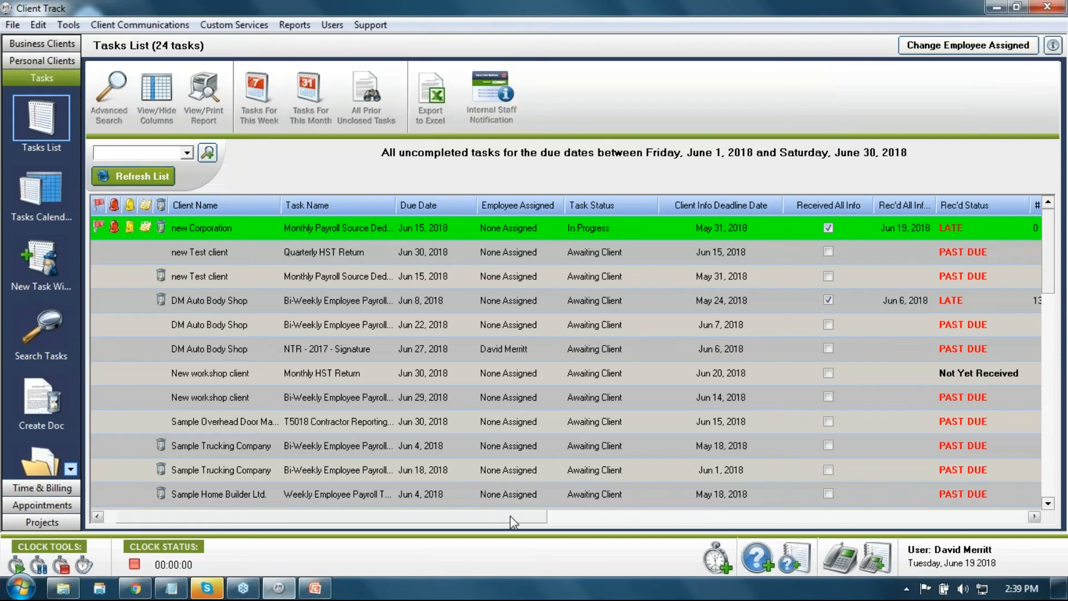
pyautogui.moveTo(509, 515); pyautogui.dragTo(713, 520)
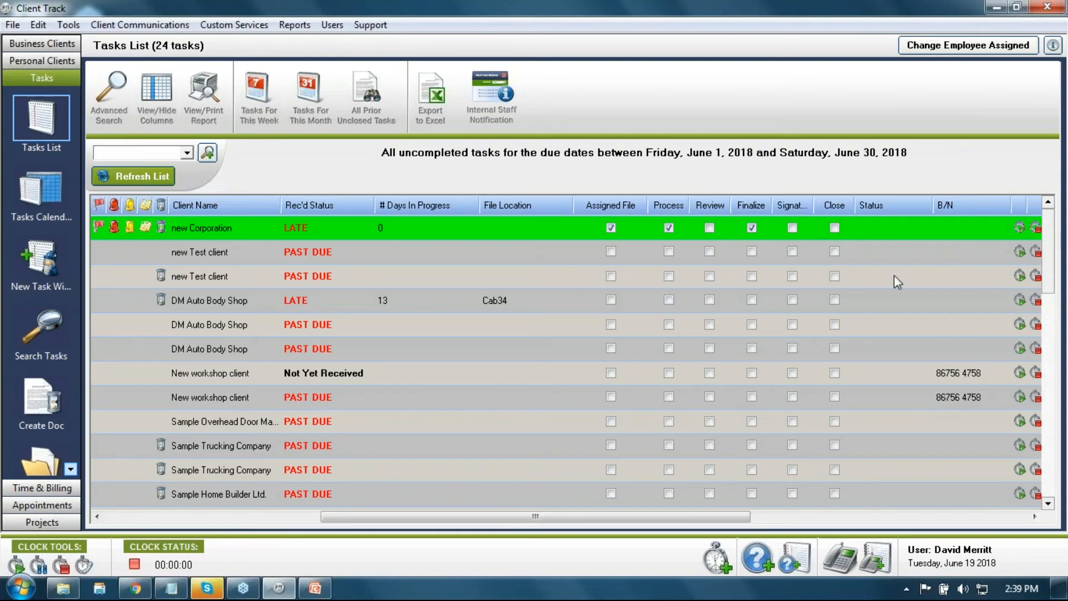
pyautogui.click(881, 229)
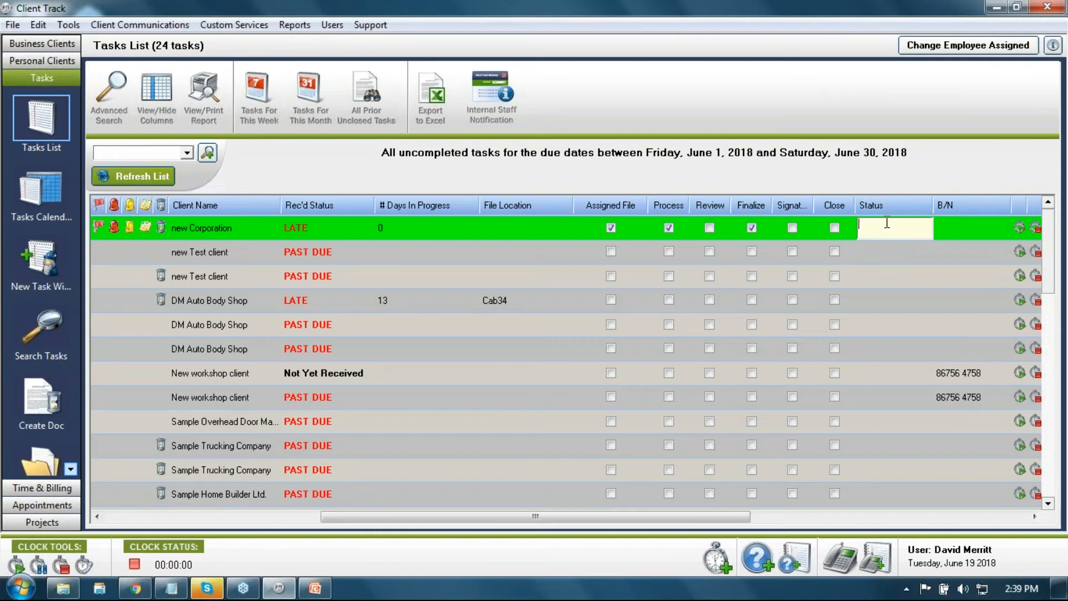
pyautogui.write('typed info')
pyautogui.press('Return')
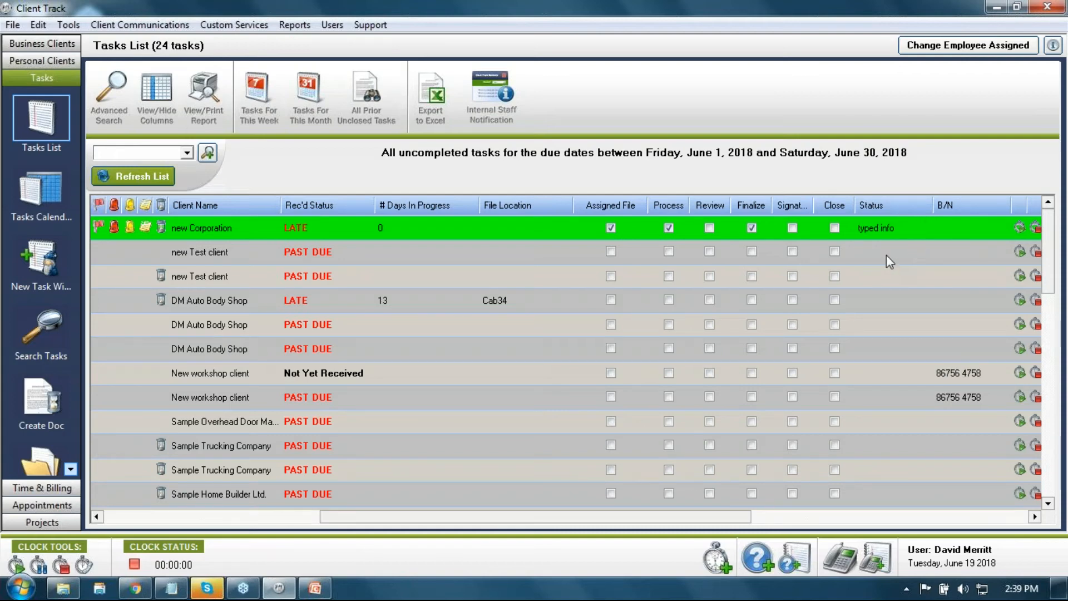
# Step: Set DM Auto Body Shop's Status to 34 and confirm its B/N lookup value is locked
pyautogui.click(877, 296)
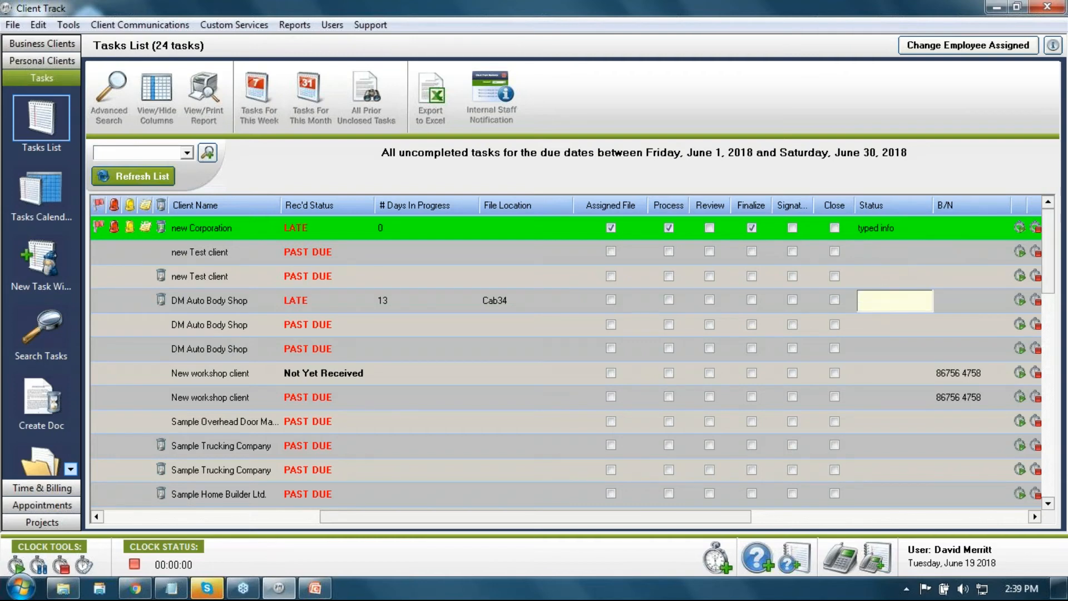
pyautogui.write('34')
pyautogui.press('Return')
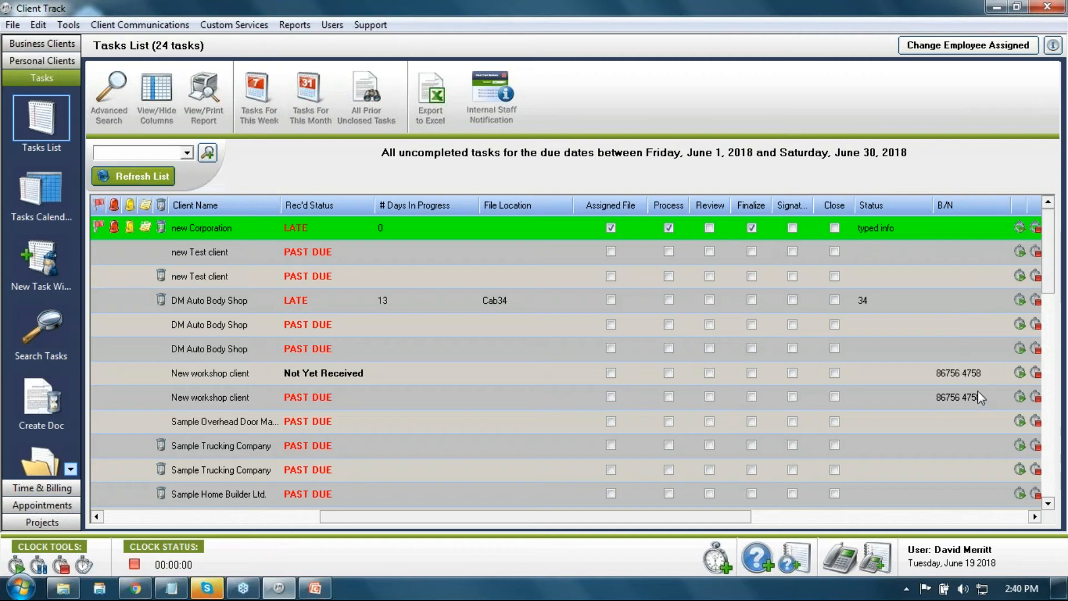
pyautogui.doubleClick(952, 332)
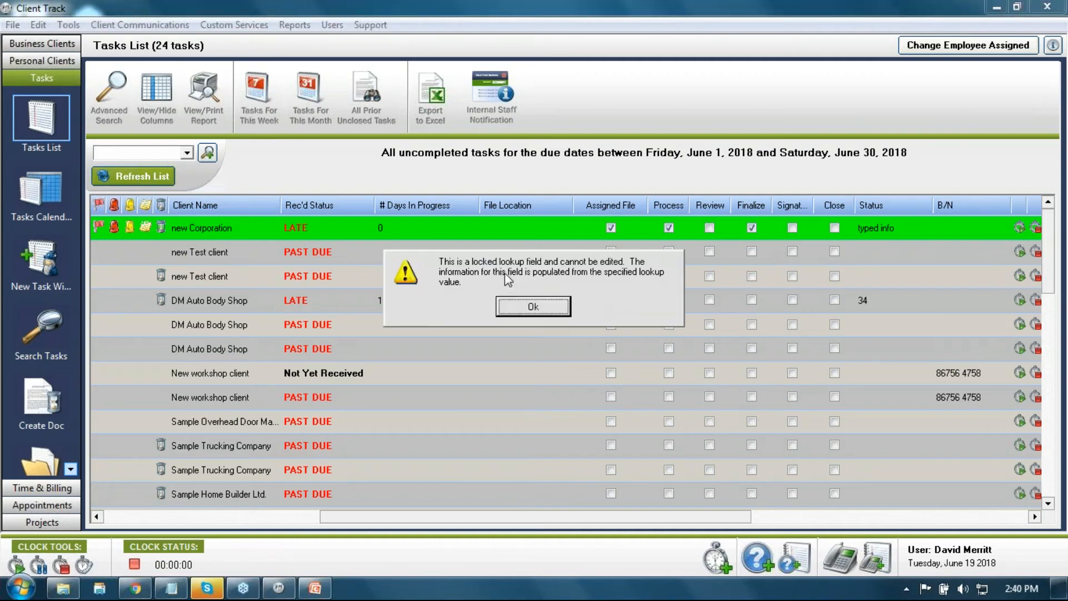
pyautogui.click(555, 306)
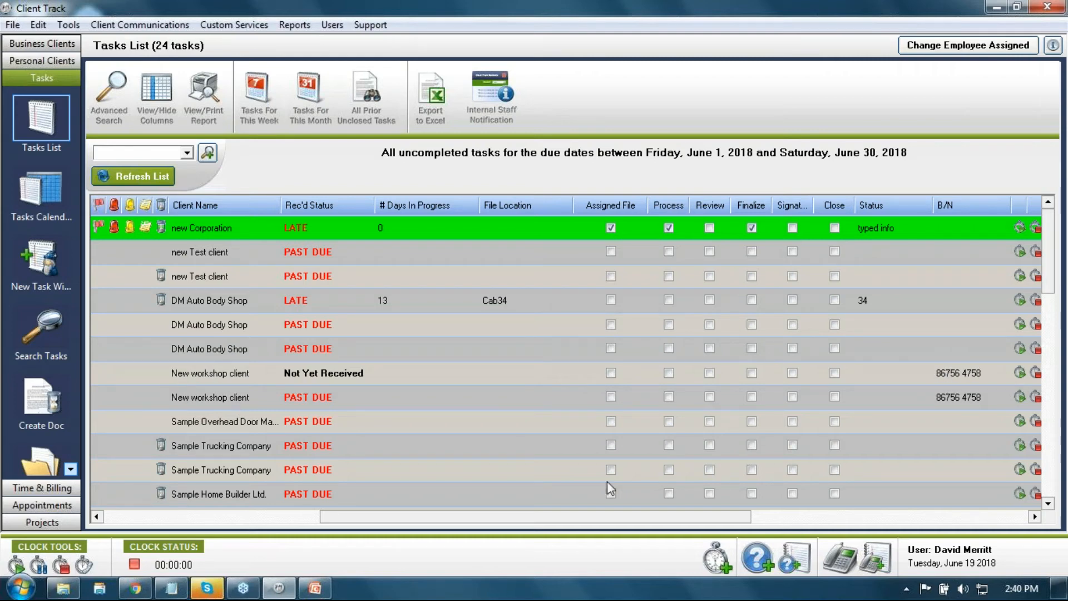
# Step: Recheck the column settings without changes and scroll right to the checklist columns
pyautogui.moveTo(680, 523); pyautogui.dragTo(432, 514)
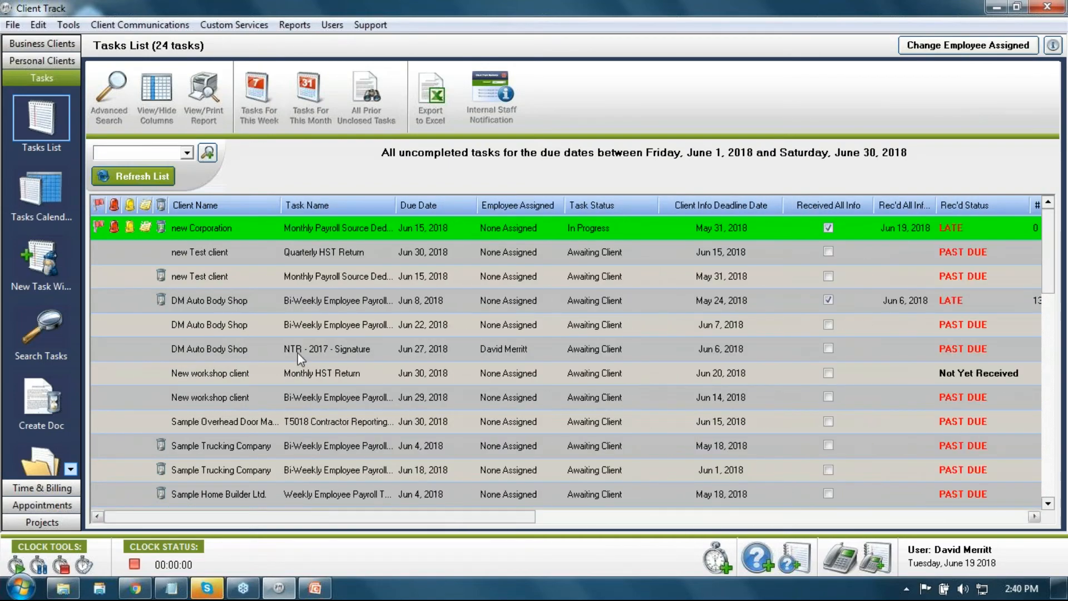
pyautogui.click(157, 98)
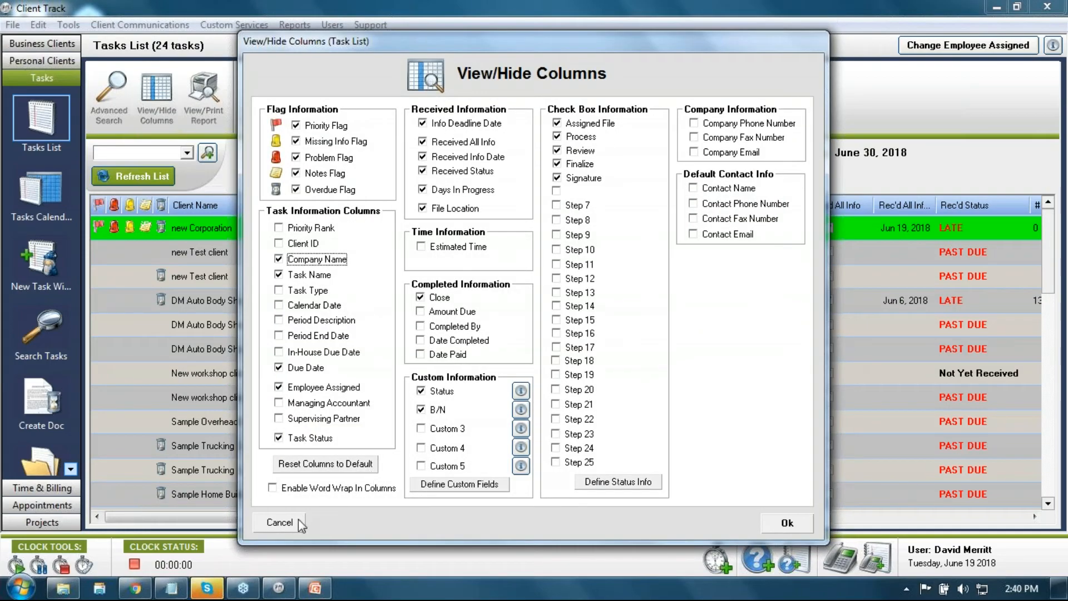
pyautogui.click(280, 522)
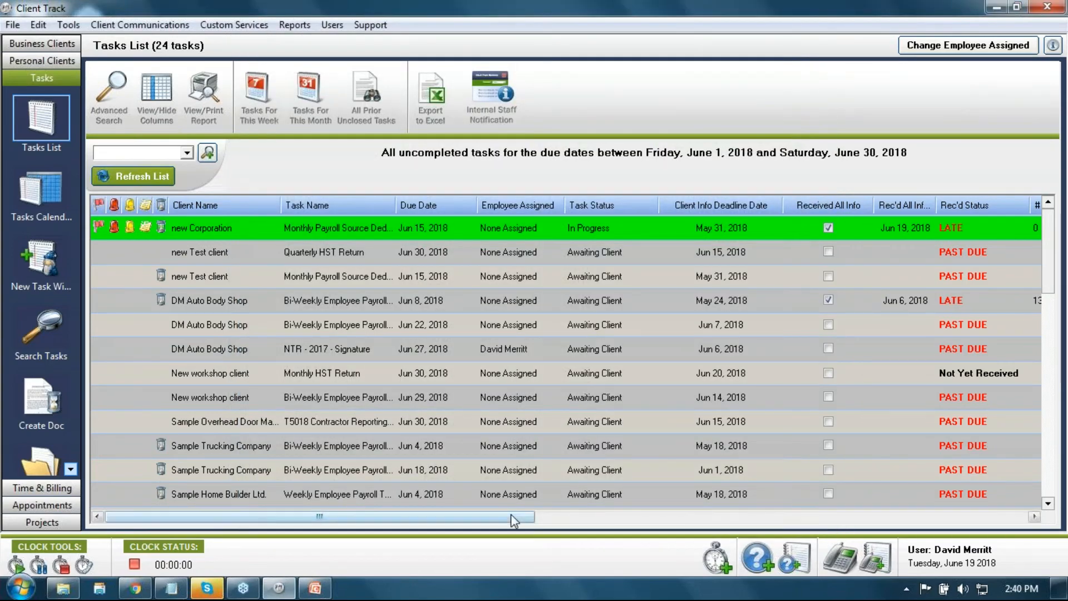
pyautogui.moveTo(515, 521); pyautogui.dragTo(820, 518)
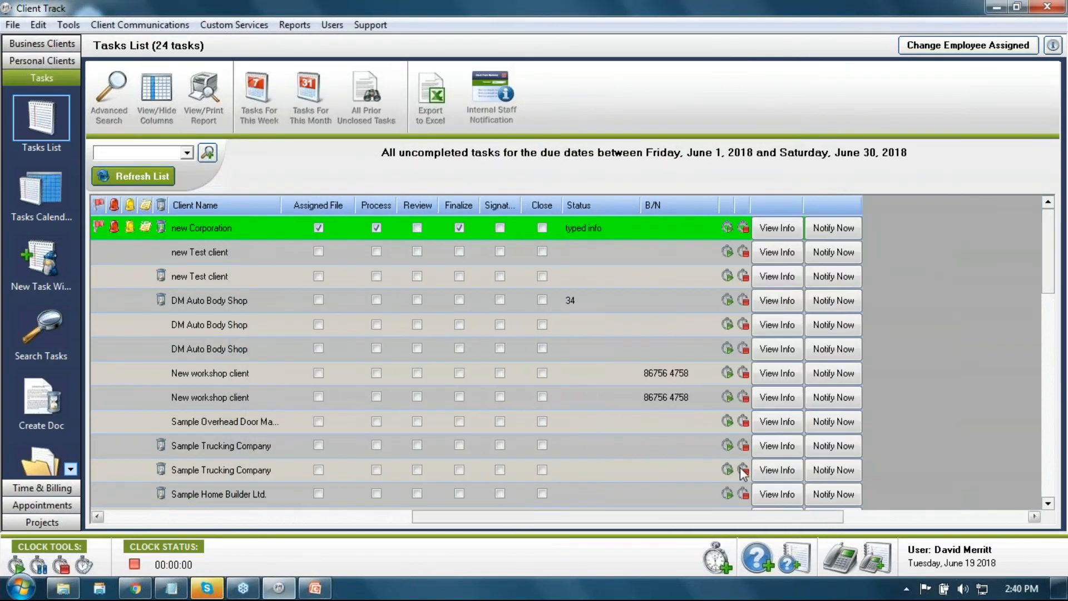
# Step: Open the New workshop client's HST task details at its internal instruction list
pyautogui.click(779, 374)
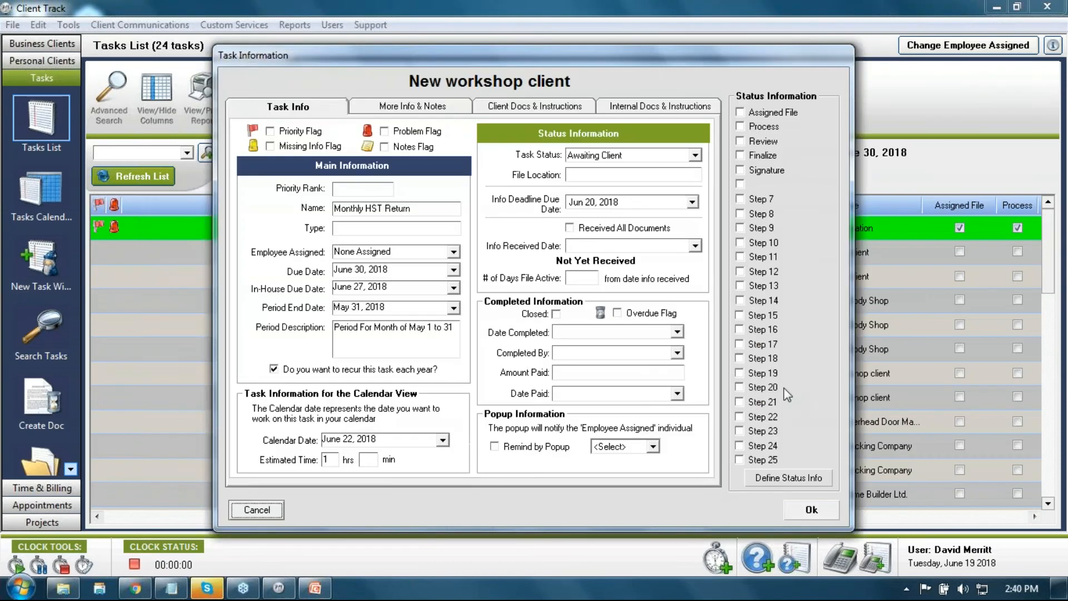
pyautogui.click(626, 109)
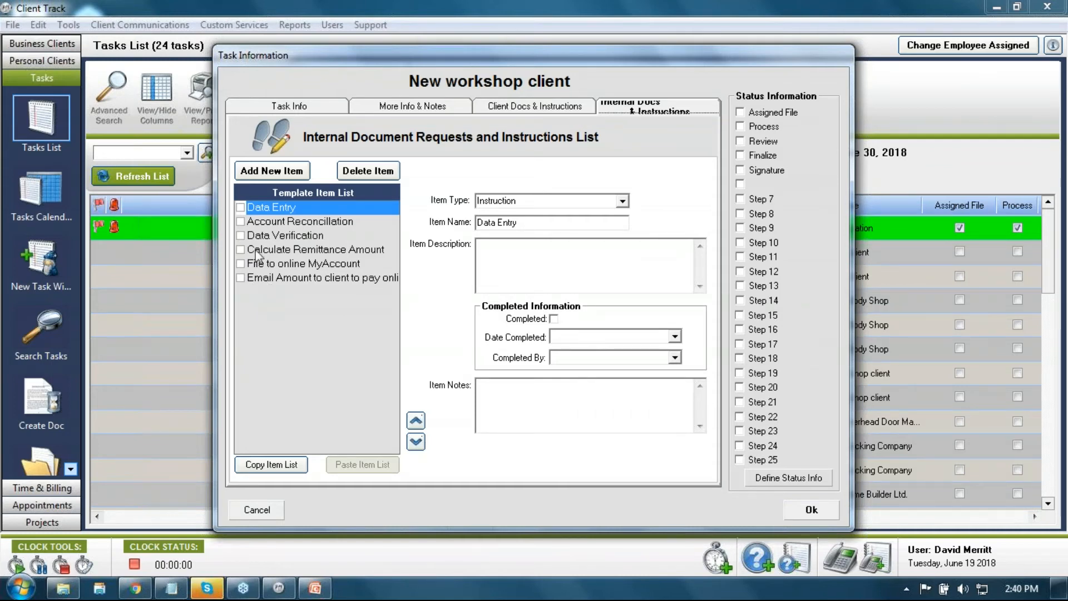
pyautogui.click(525, 105)
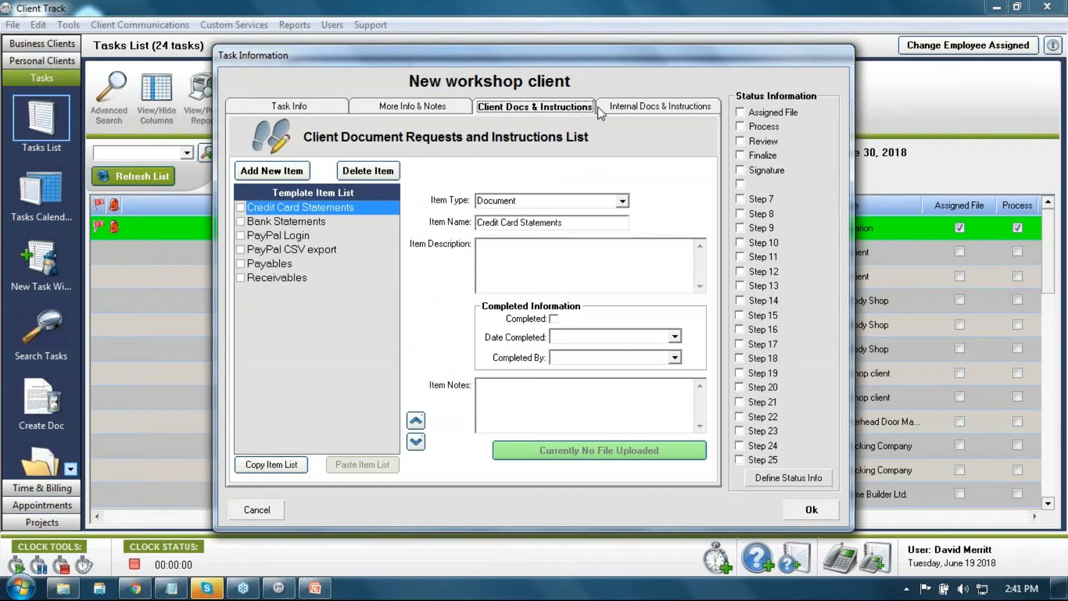
pyautogui.click(614, 115)
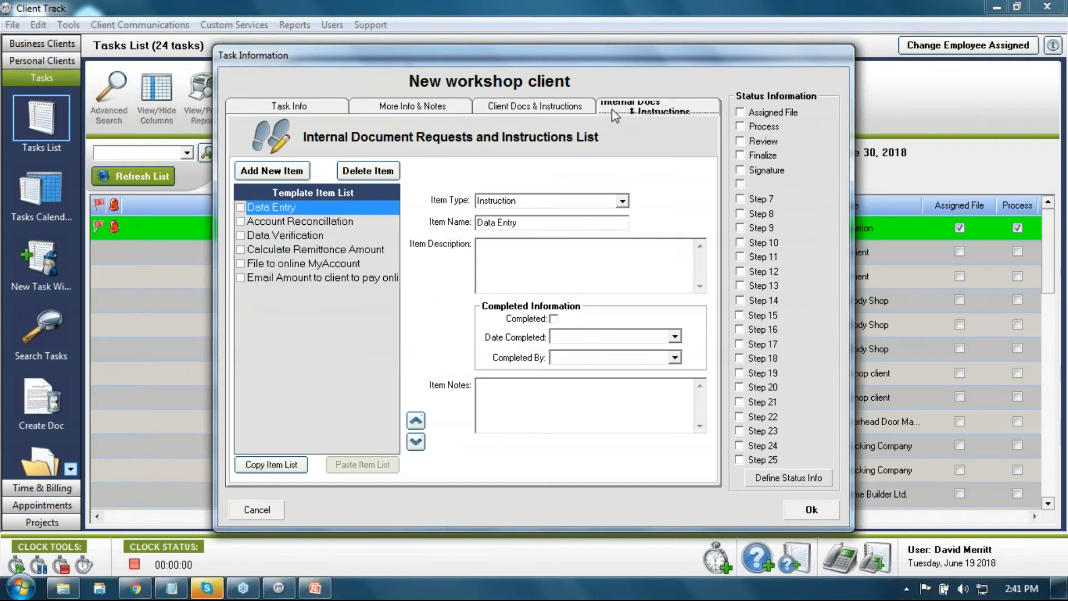
# Step: Mark all six instructions completed, from Data Entry through emailing the amount to the client
pyautogui.click(241, 208)
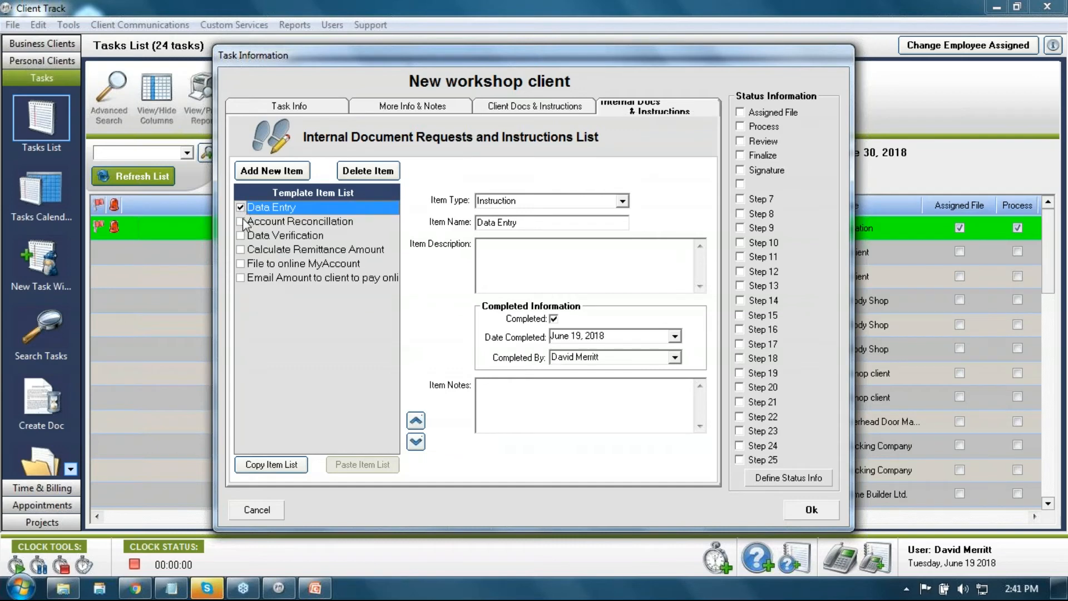
pyautogui.click(241, 222)
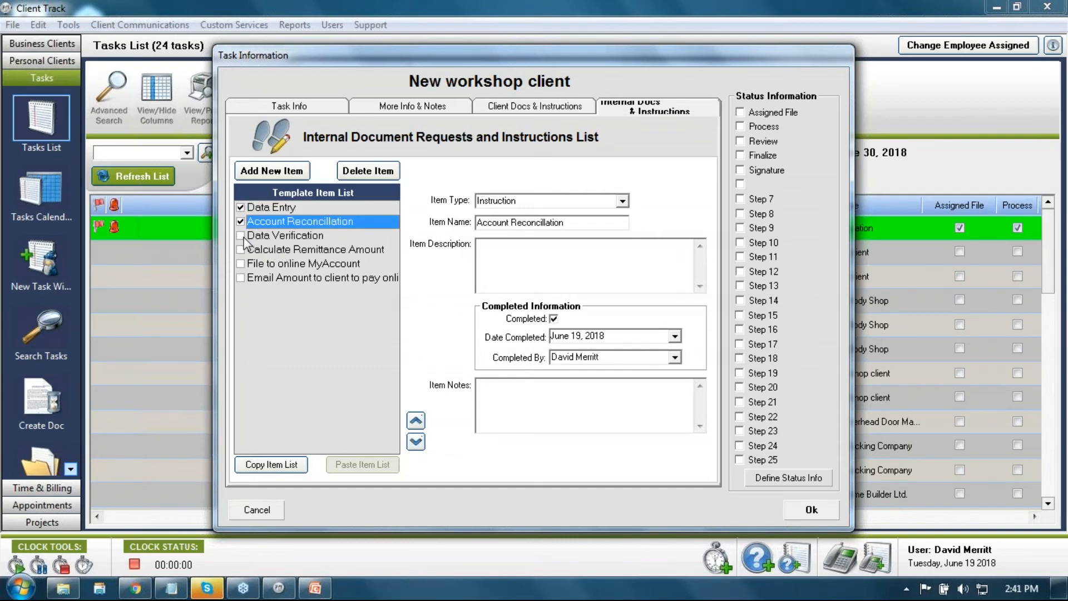
pyautogui.click(242, 236)
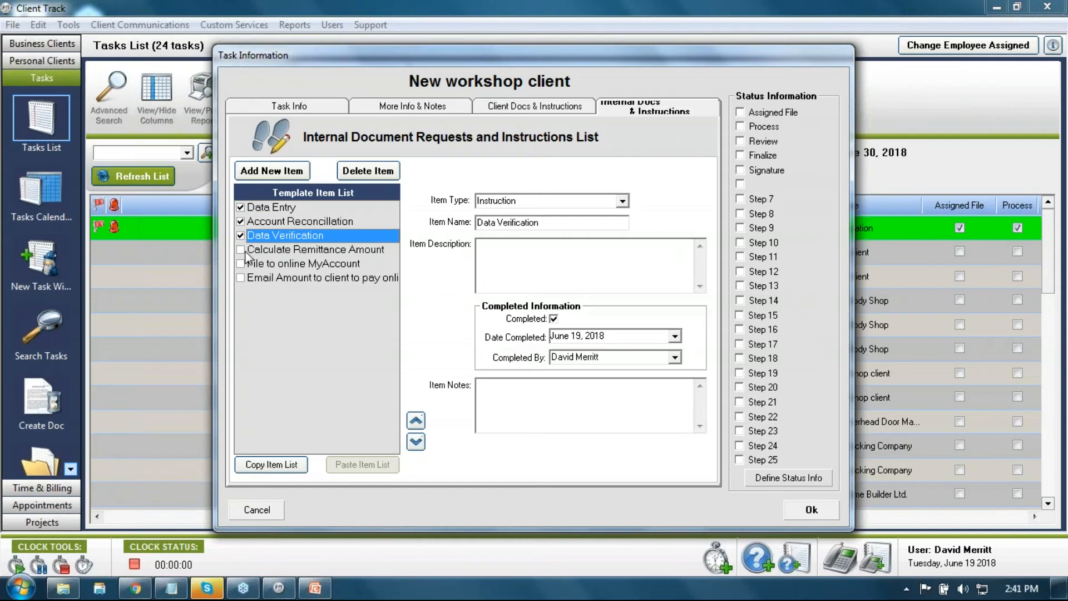
pyautogui.click(249, 250)
pyautogui.click(241, 250)
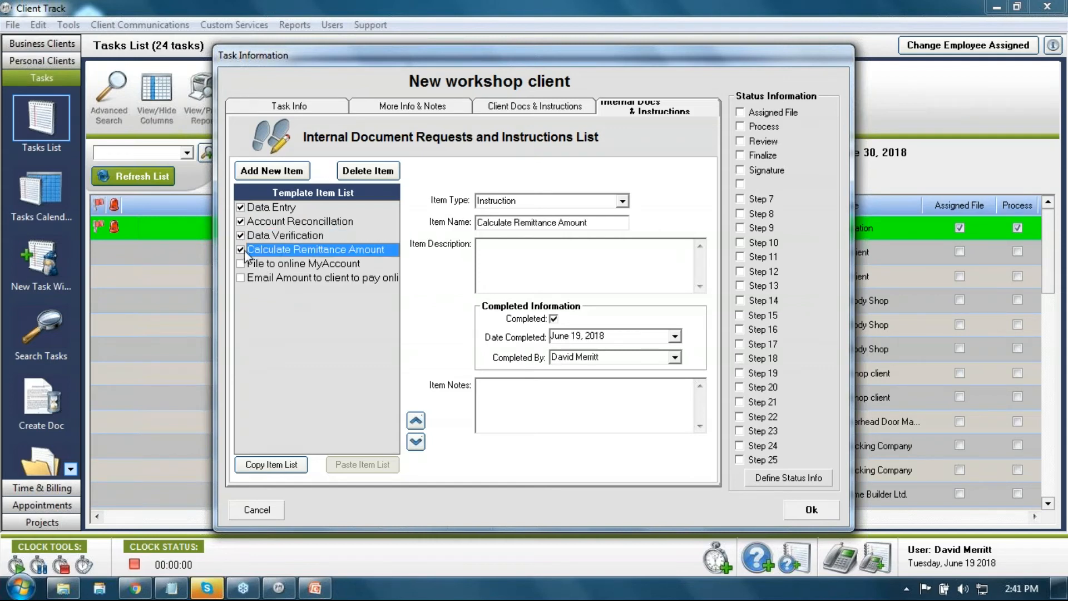
pyautogui.click(242, 264)
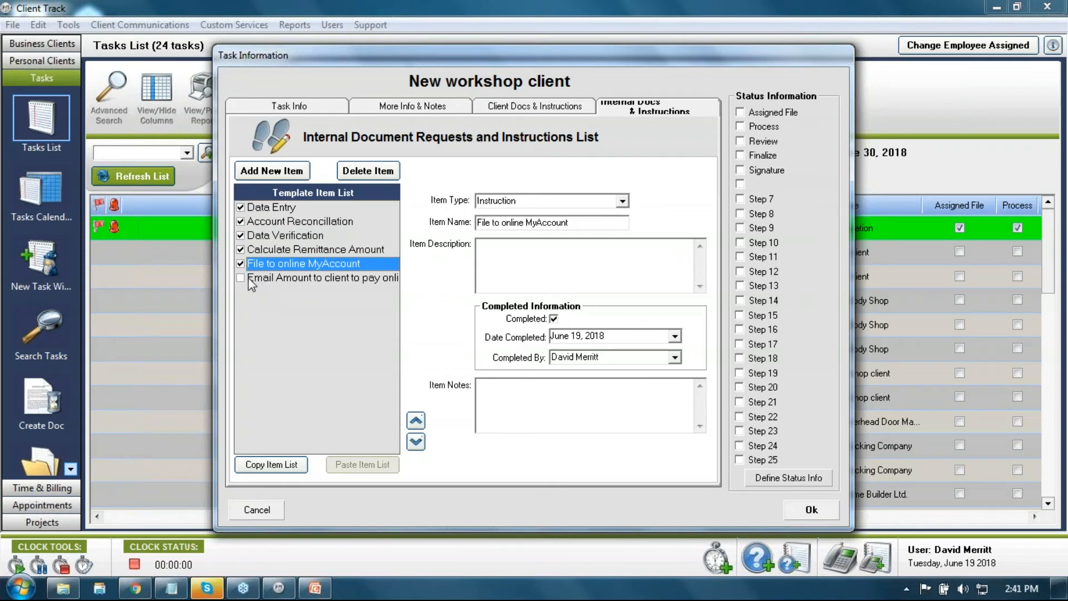
pyautogui.click(243, 277)
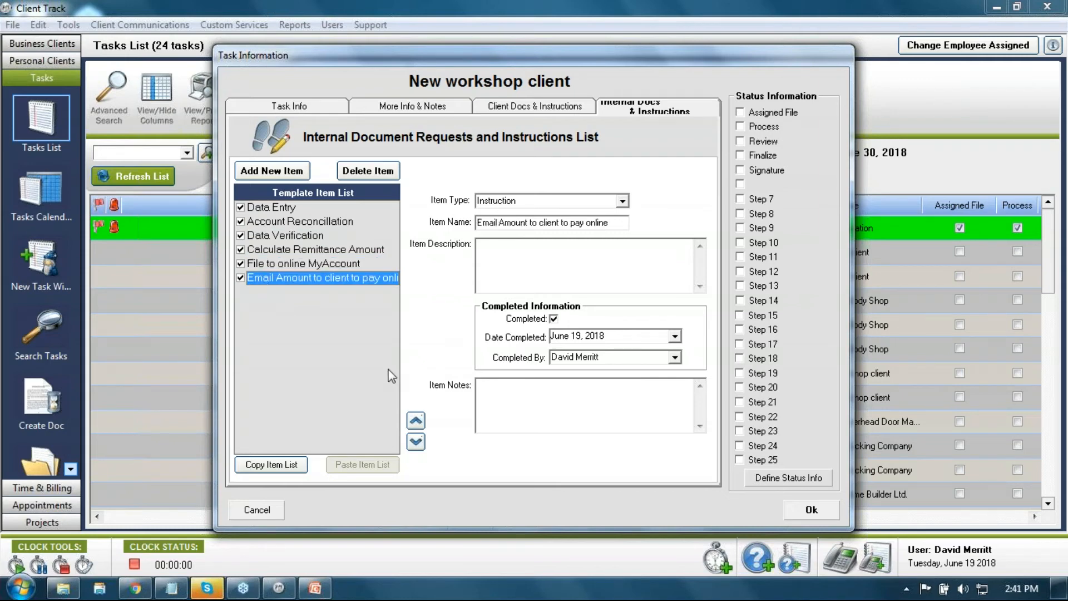
pyautogui.click(240, 207)
# Step: Close the task details, narrow the stretched blank grid column, and scroll the Tasks List back left
pyautogui.click(245, 511)
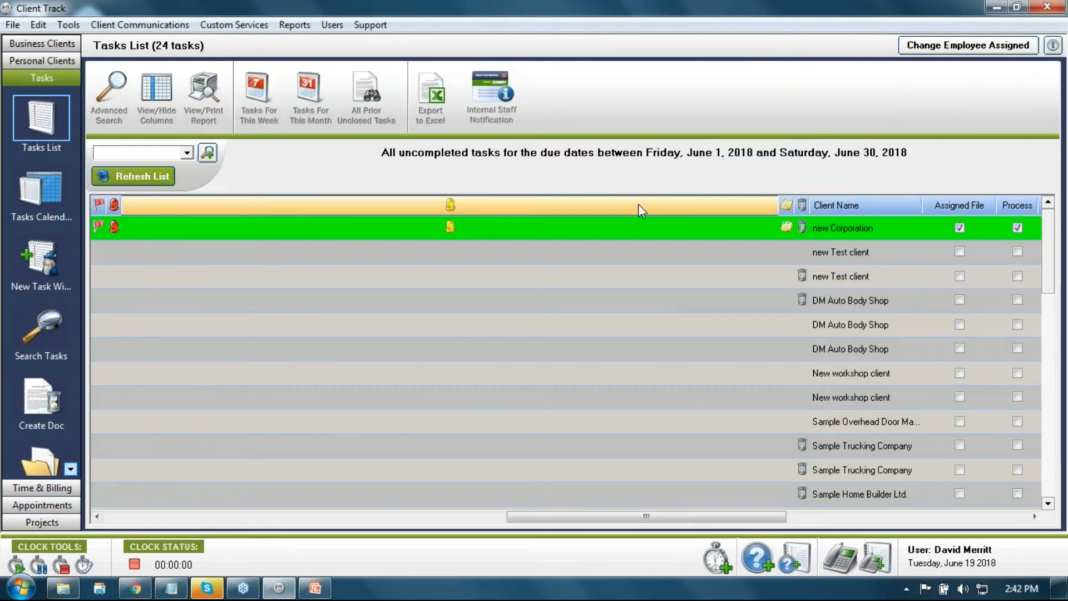
pyautogui.moveTo(777, 205); pyautogui.dragTo(148, 217)
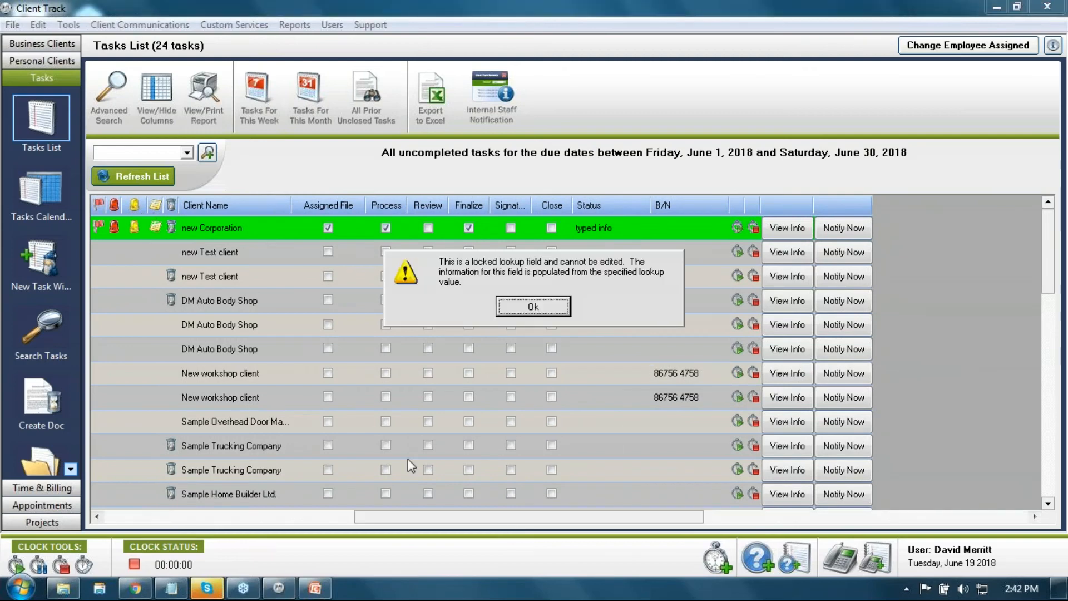
pyautogui.click(533, 307)
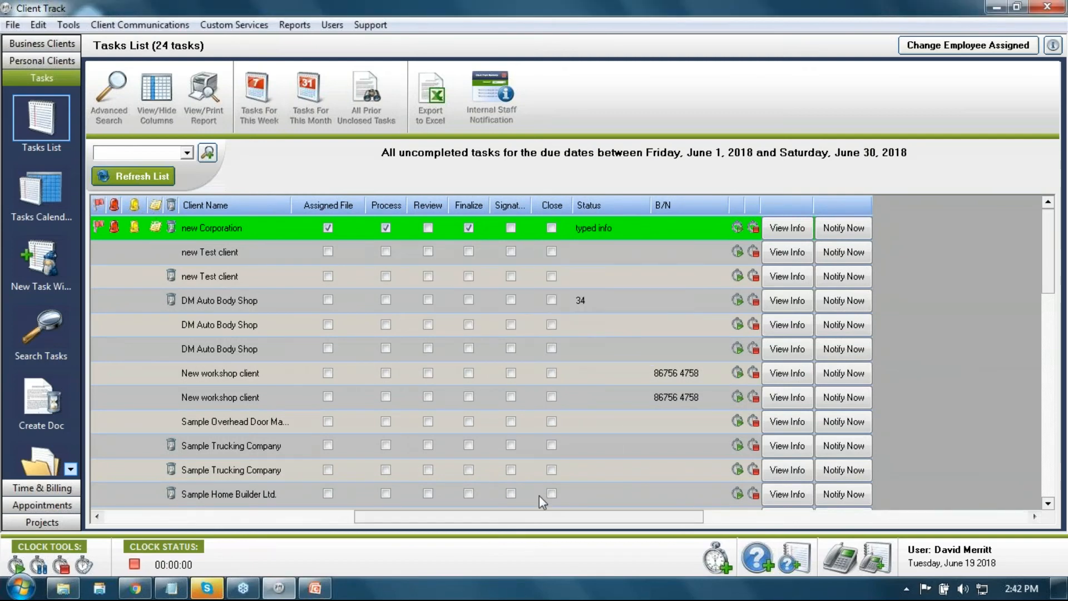
pyautogui.moveTo(545, 520); pyautogui.dragTo(406, 523)
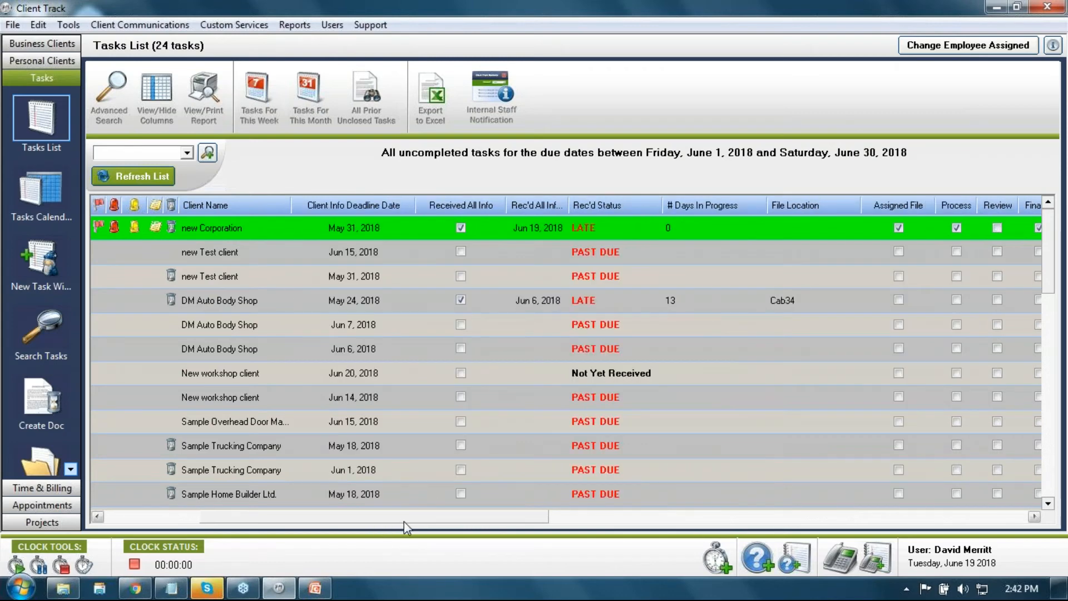
# Step: Bring up the Advanced Search (Tasks) window, closing and reopening it once
pyautogui.click(117, 117)
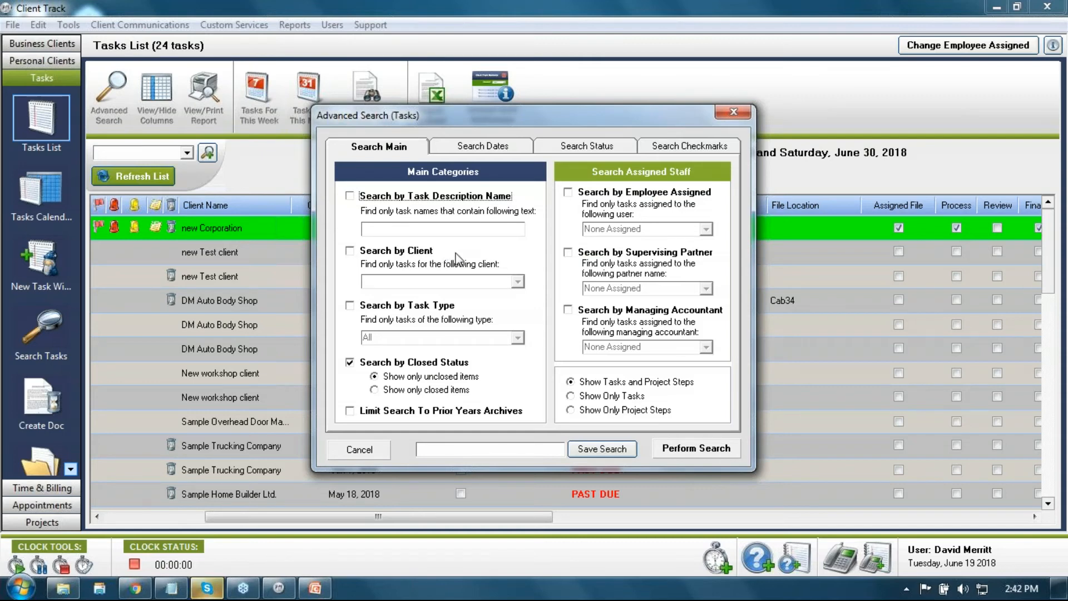
pyautogui.click(733, 112)
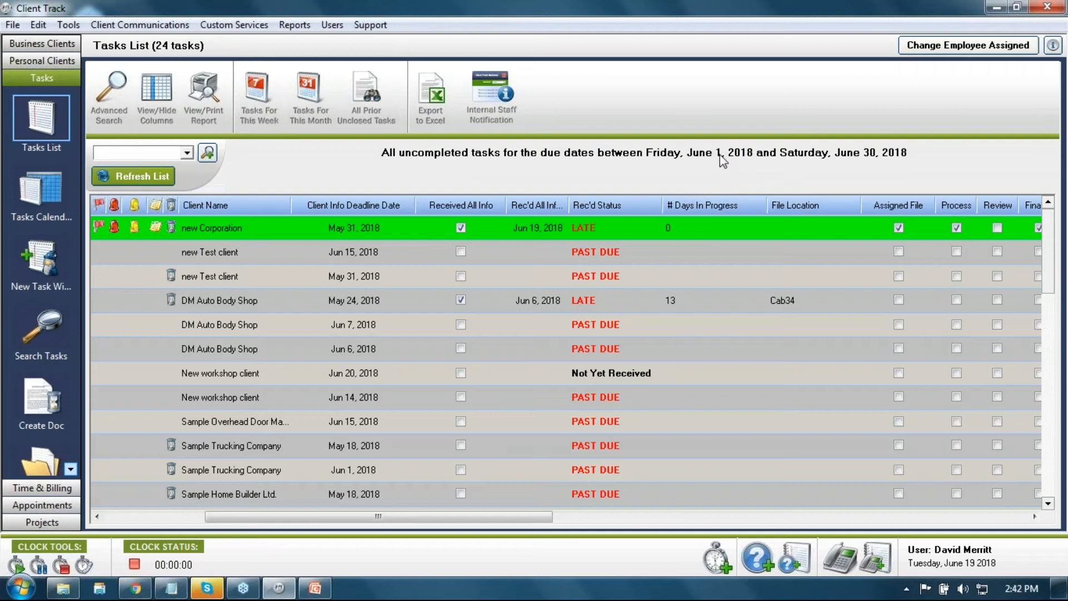
pyautogui.click(103, 111)
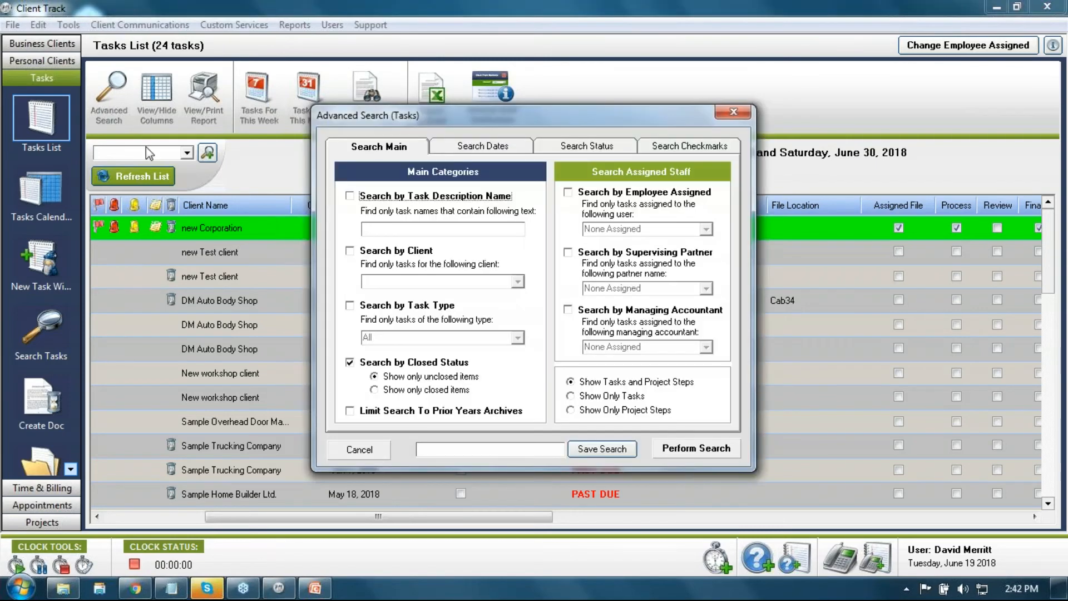
# Step: Set the search to find tasks on or before June 30, 2018
pyautogui.click(491, 149)
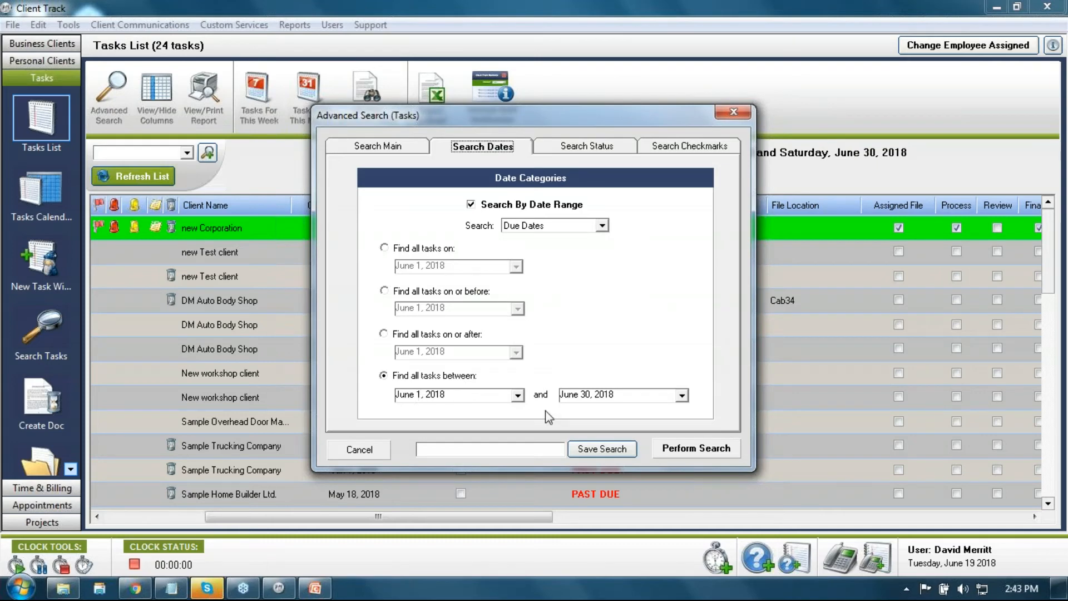
pyautogui.click(393, 294)
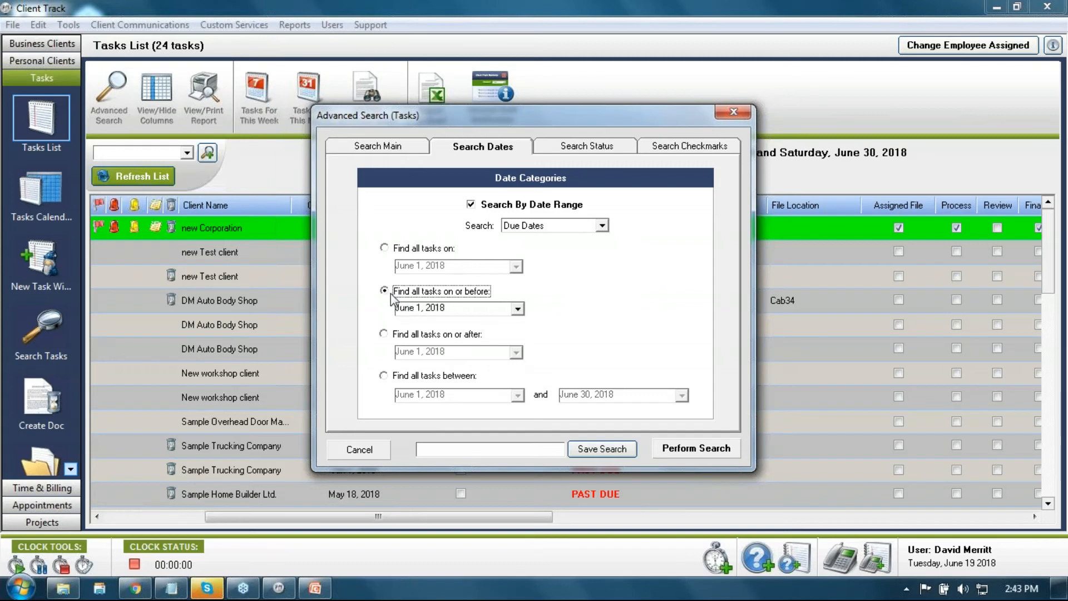
pyautogui.click(517, 309)
pyautogui.click(526, 406)
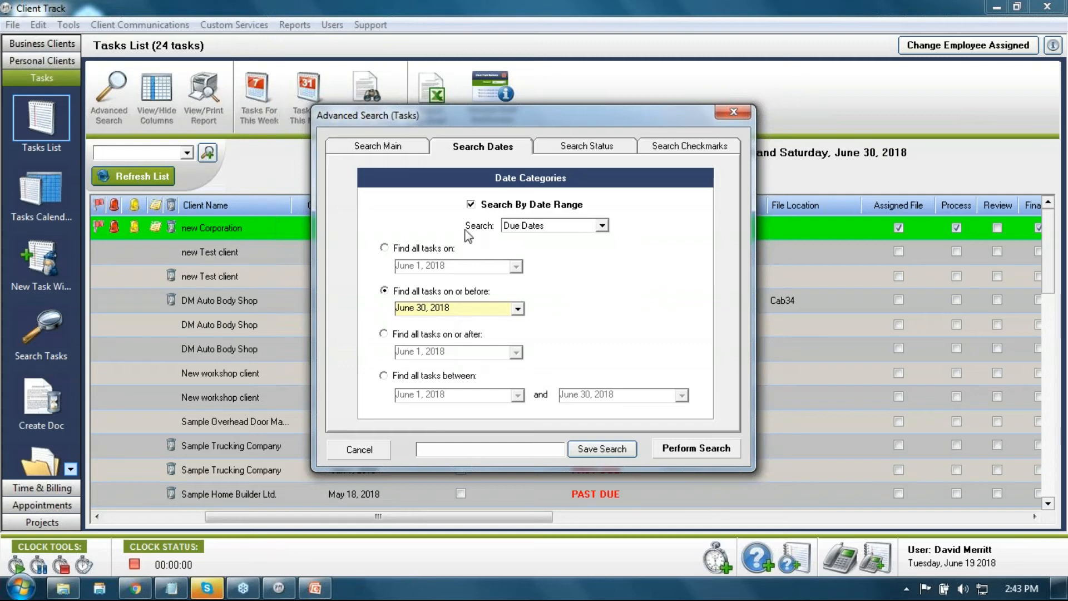
pyautogui.click(386, 151)
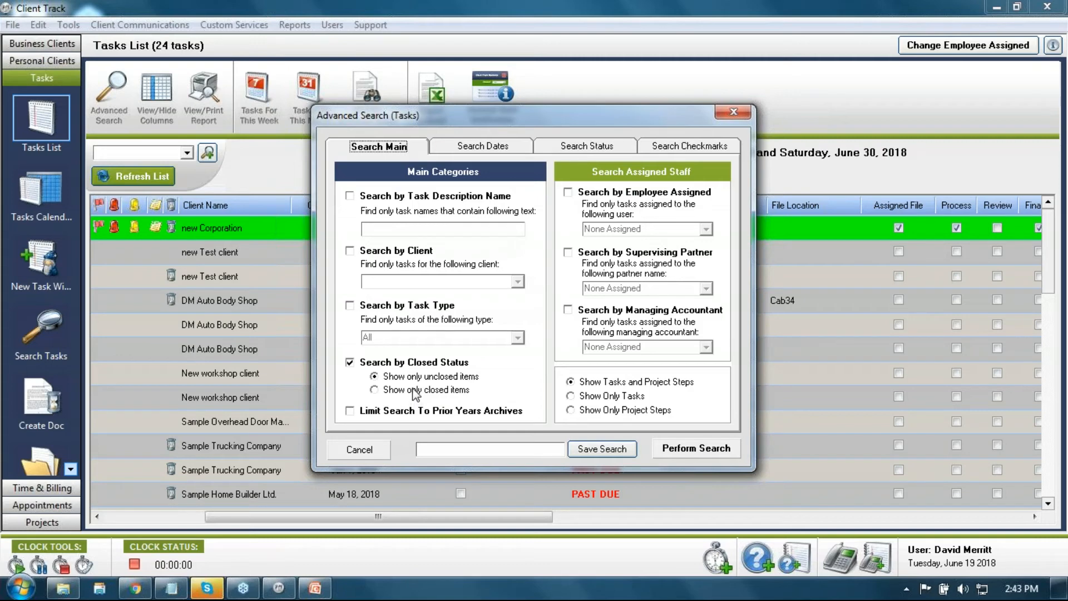
# Step: Make the date search use In-House Due Dates
pyautogui.click(501, 148)
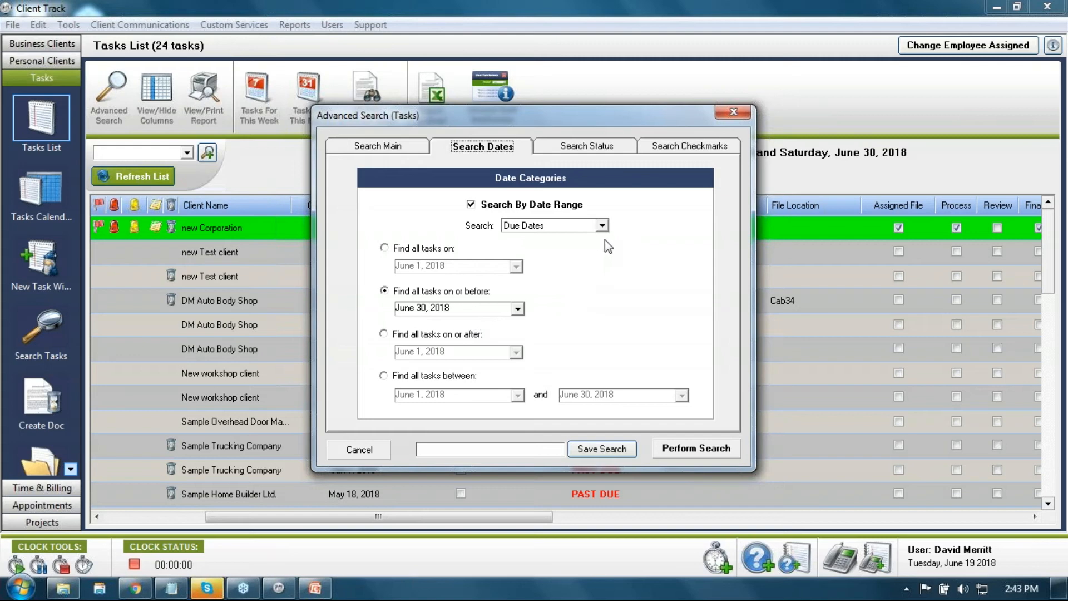
pyautogui.click(602, 226)
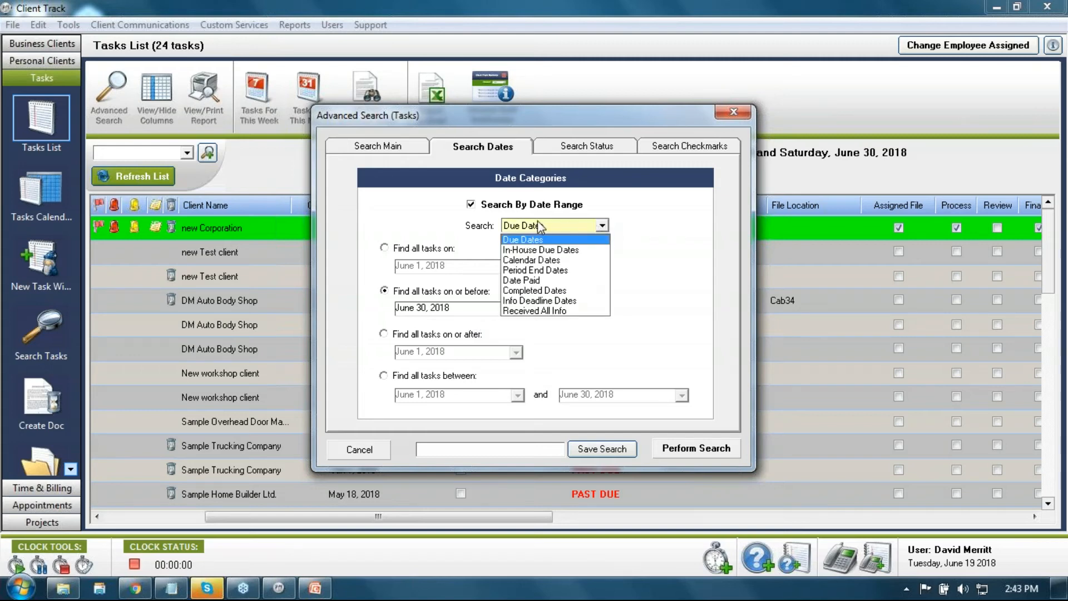
pyautogui.click(543, 251)
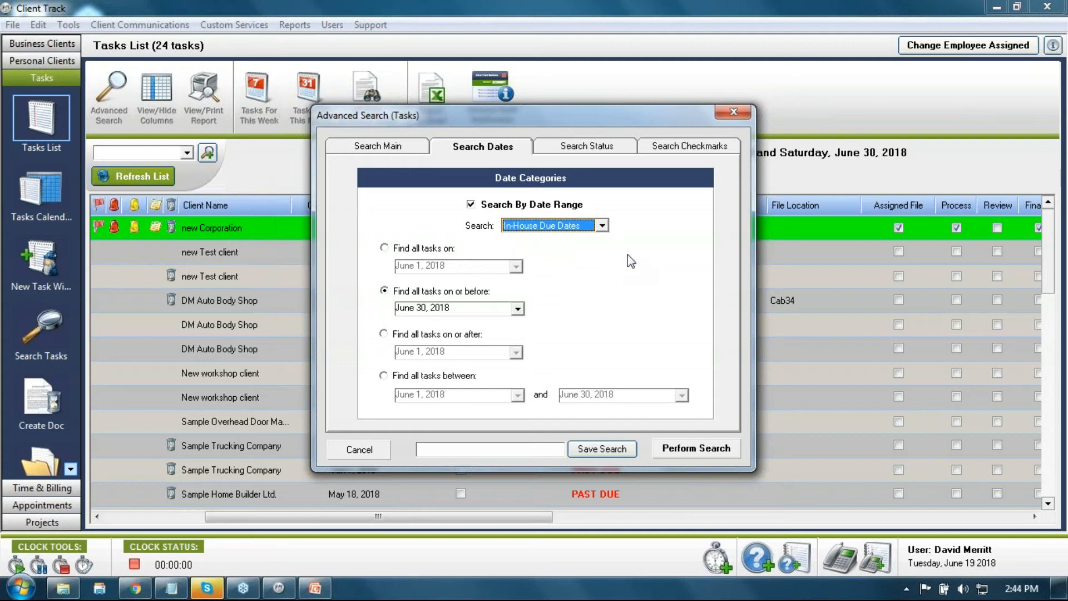
pyautogui.click(602, 225)
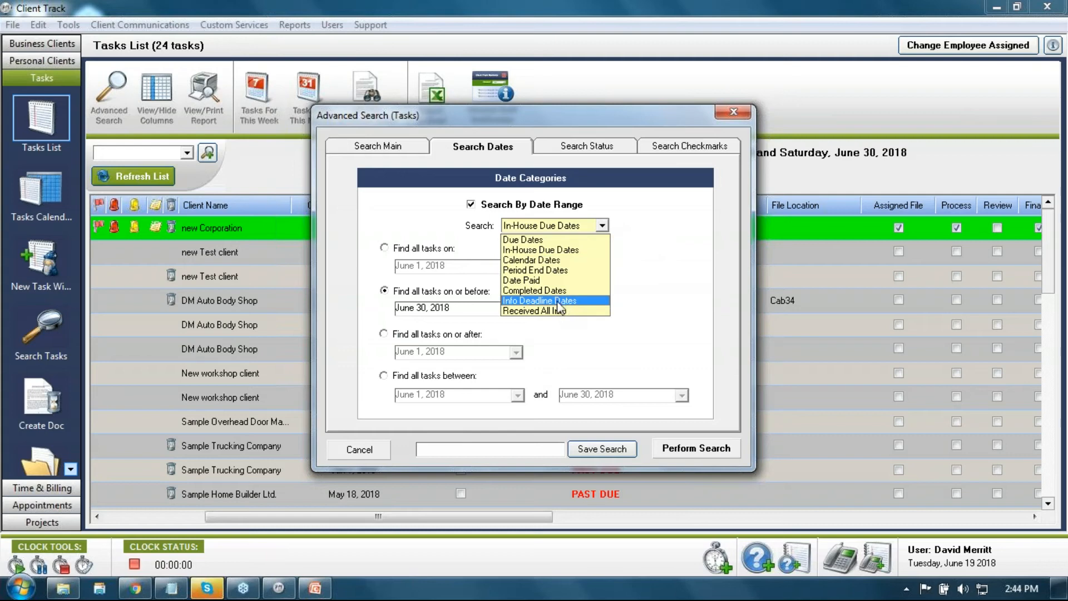
pyautogui.click(556, 250)
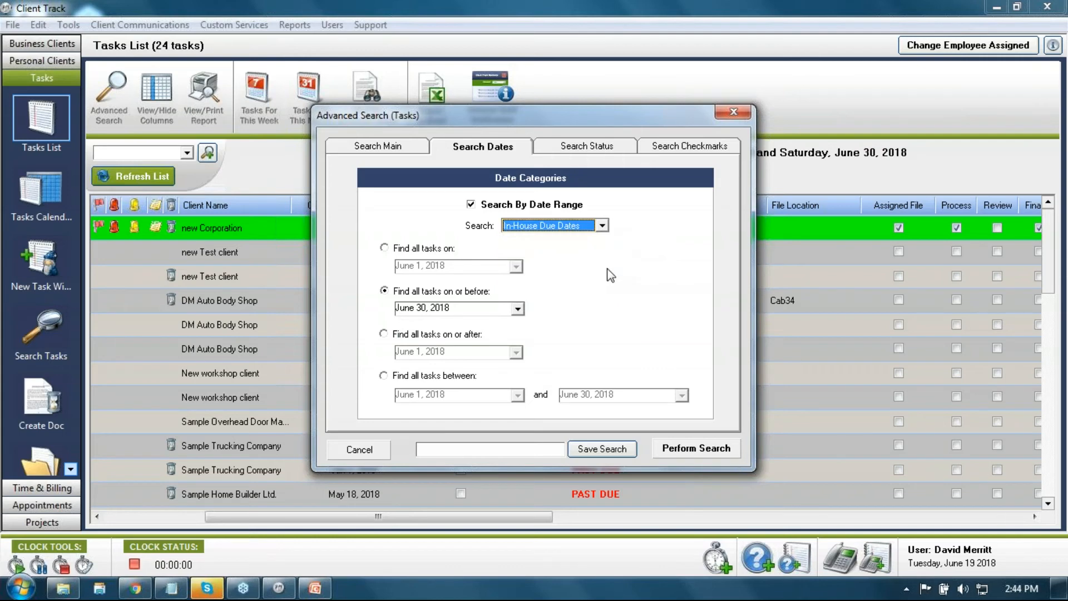
pyautogui.click(389, 148)
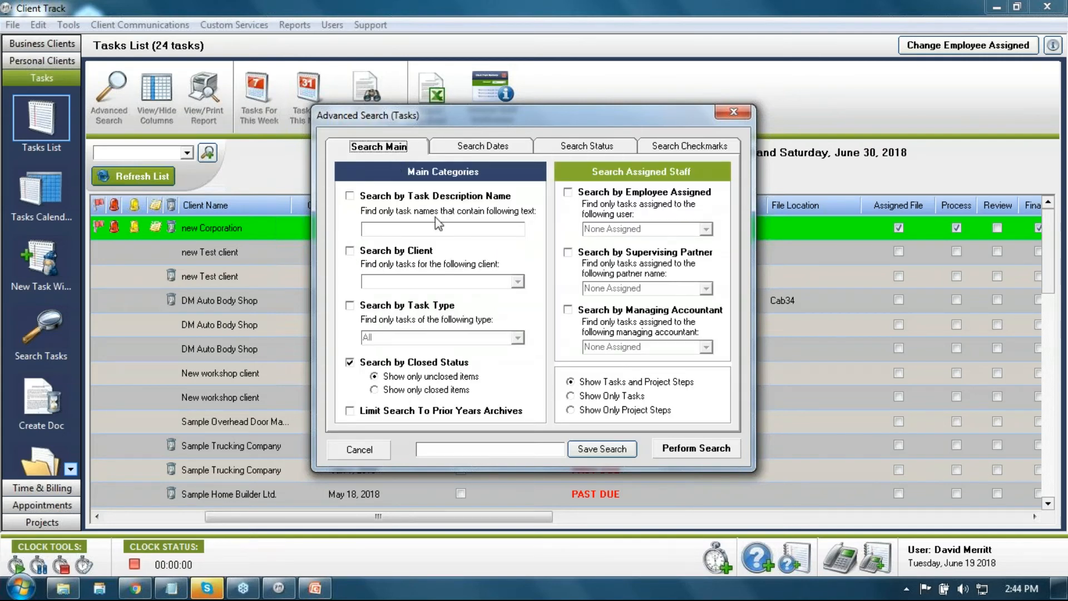
# Step: Try the client and Bookkeeping task-type filters, then leave both unchecked
pyautogui.click(385, 252)
pyautogui.click(518, 282)
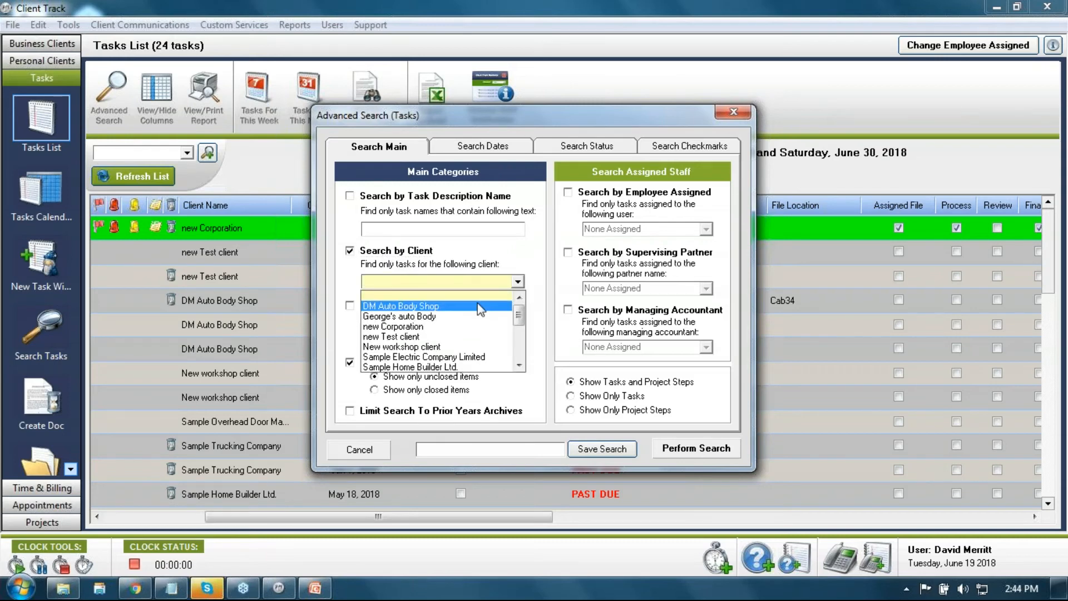
pyautogui.click(530, 229)
pyautogui.click(403, 250)
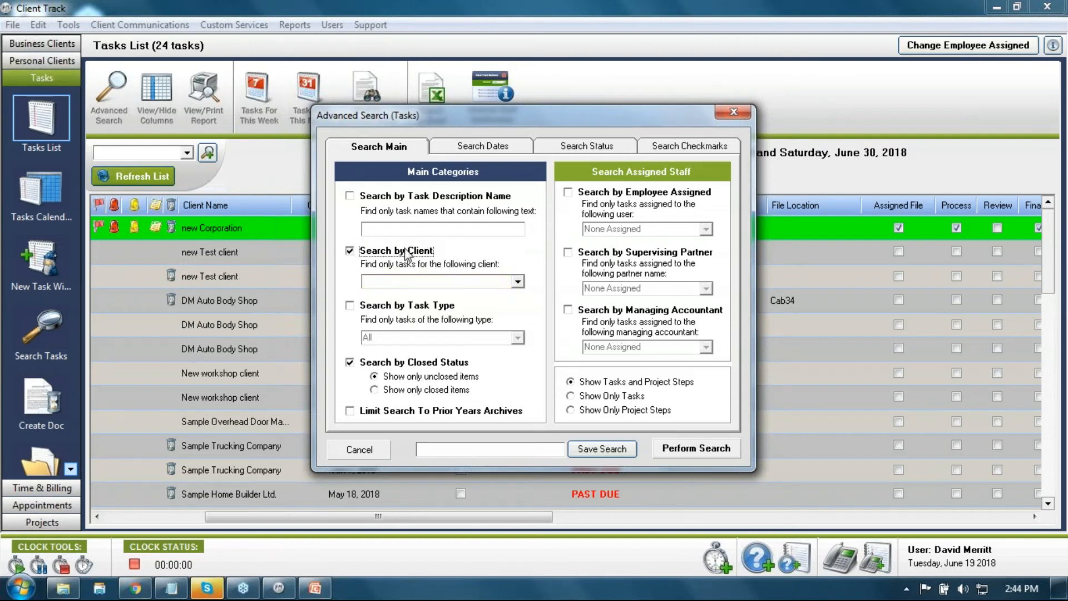
pyautogui.click(388, 306)
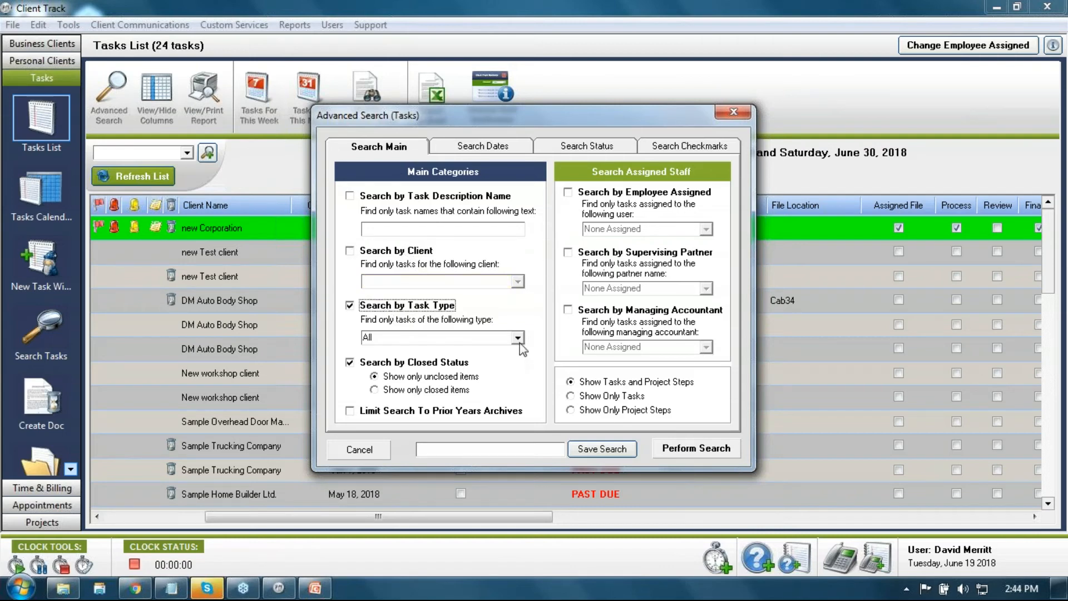
pyautogui.click(517, 338)
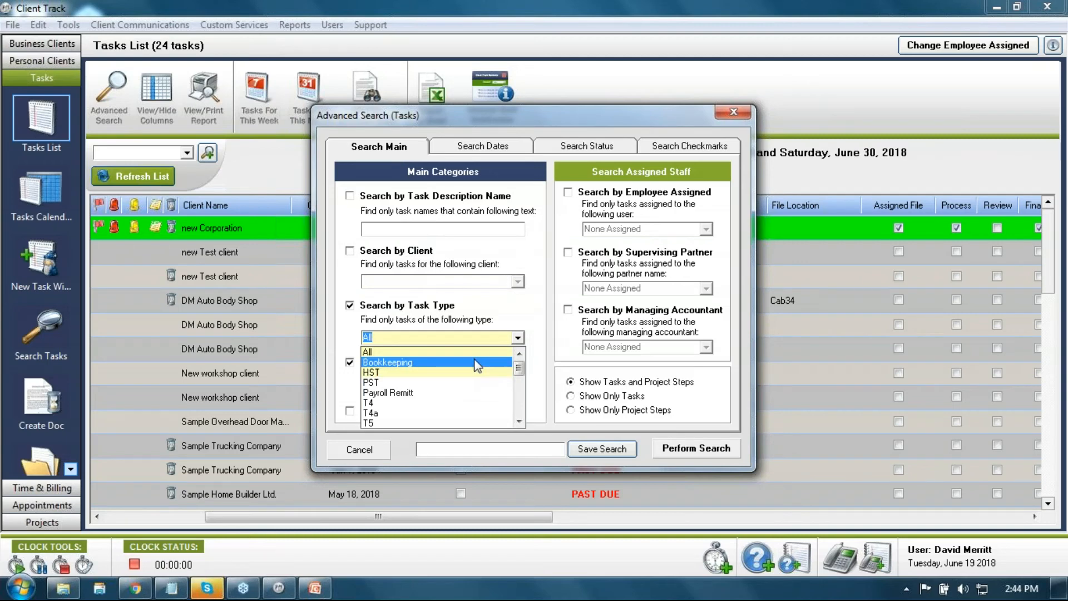
pyautogui.click(476, 362)
pyautogui.click(519, 337)
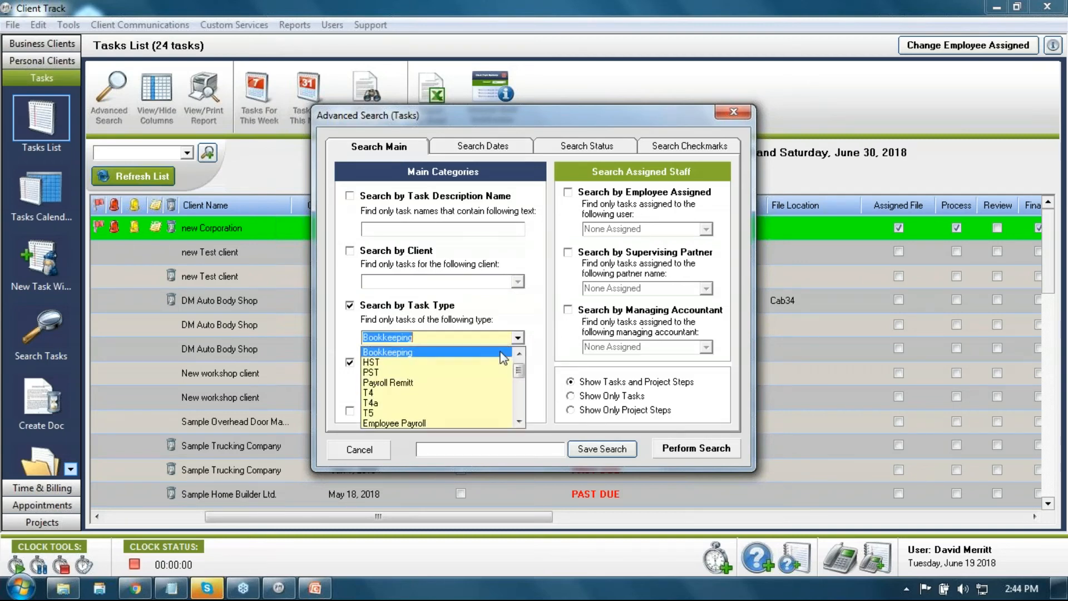
pyautogui.click(420, 287)
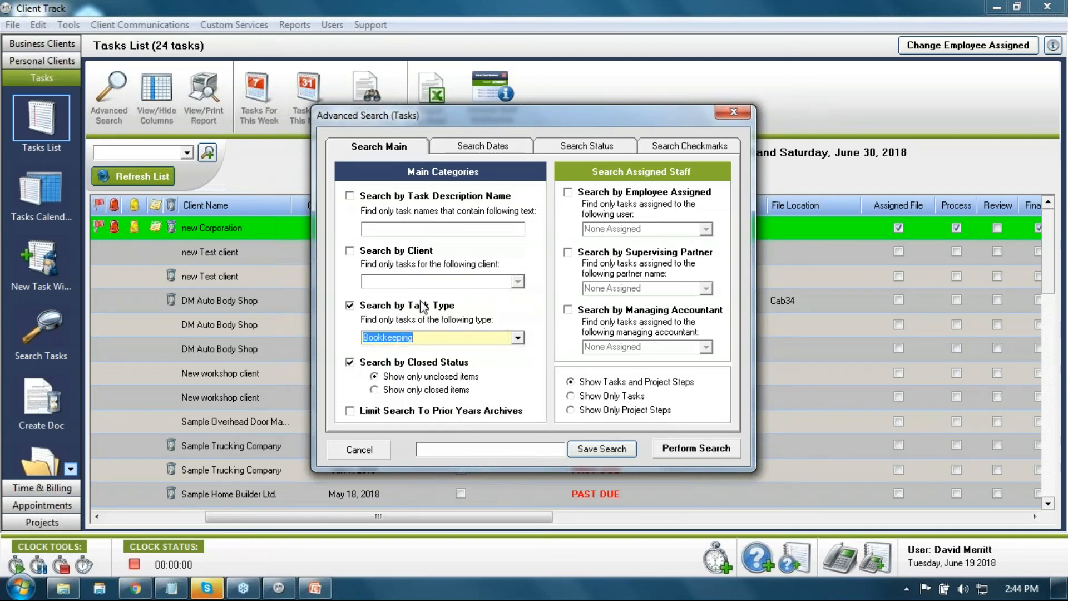
pyautogui.click(423, 305)
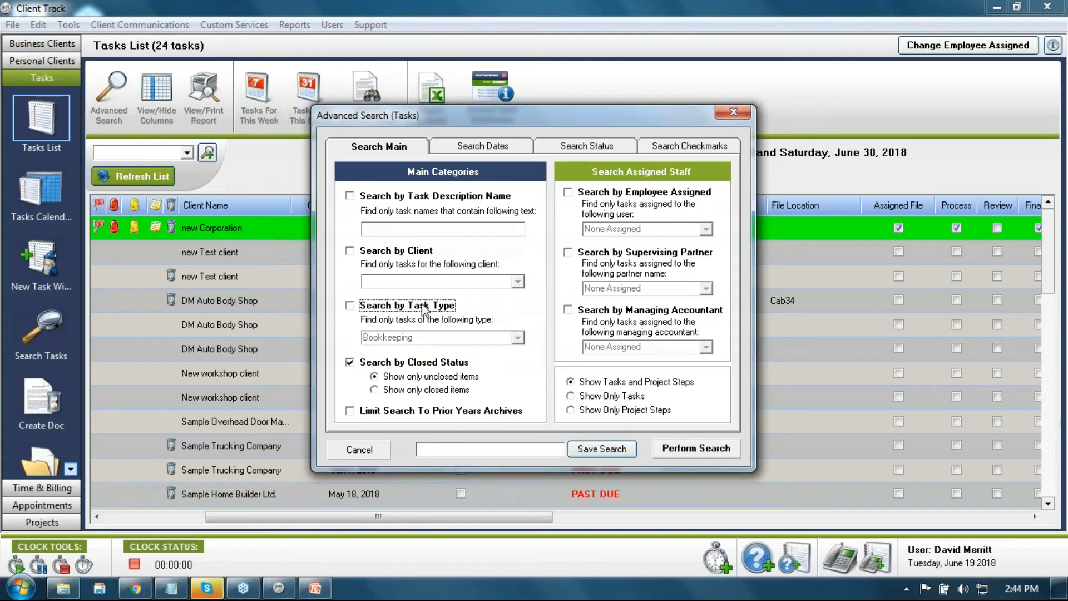
# Step: Filter by assigned employee and show only tasks, not project steps
pyautogui.click(589, 195)
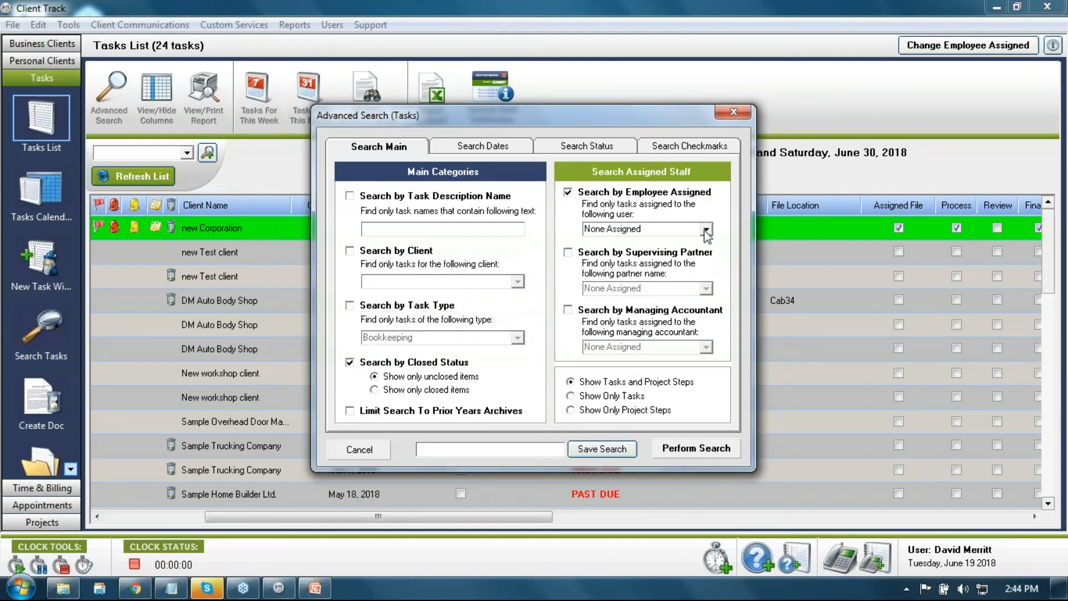
pyautogui.click(706, 230)
pyautogui.click(709, 230)
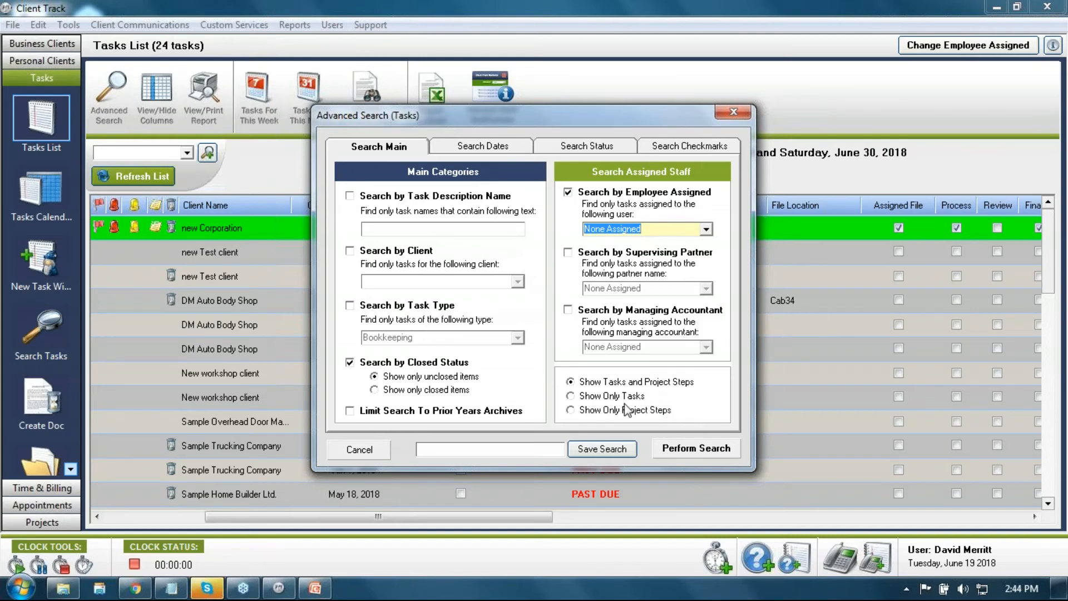
pyautogui.click(592, 396)
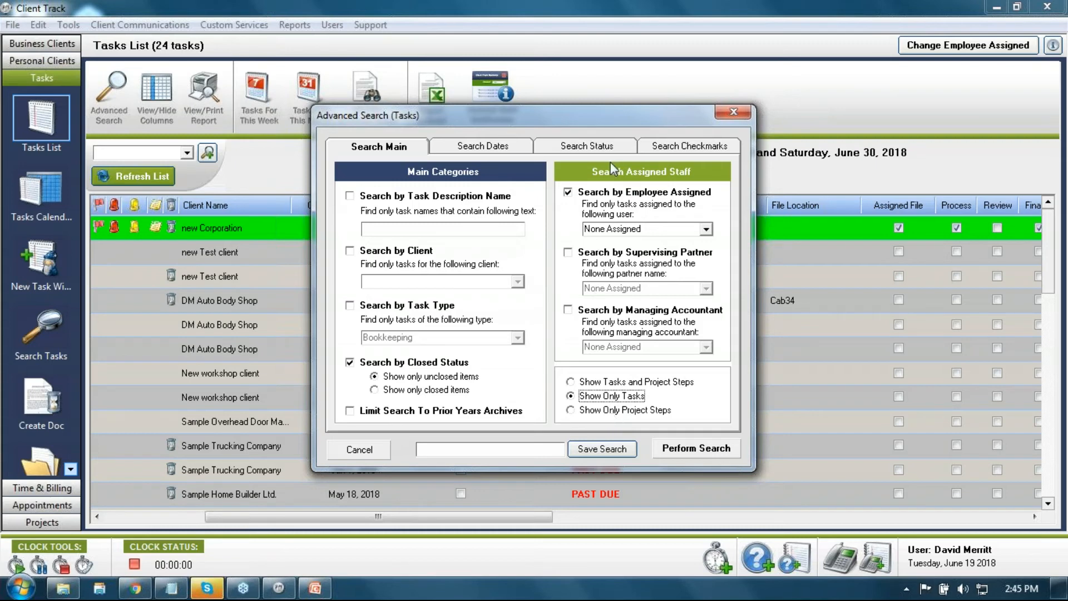
pyautogui.click(586, 147)
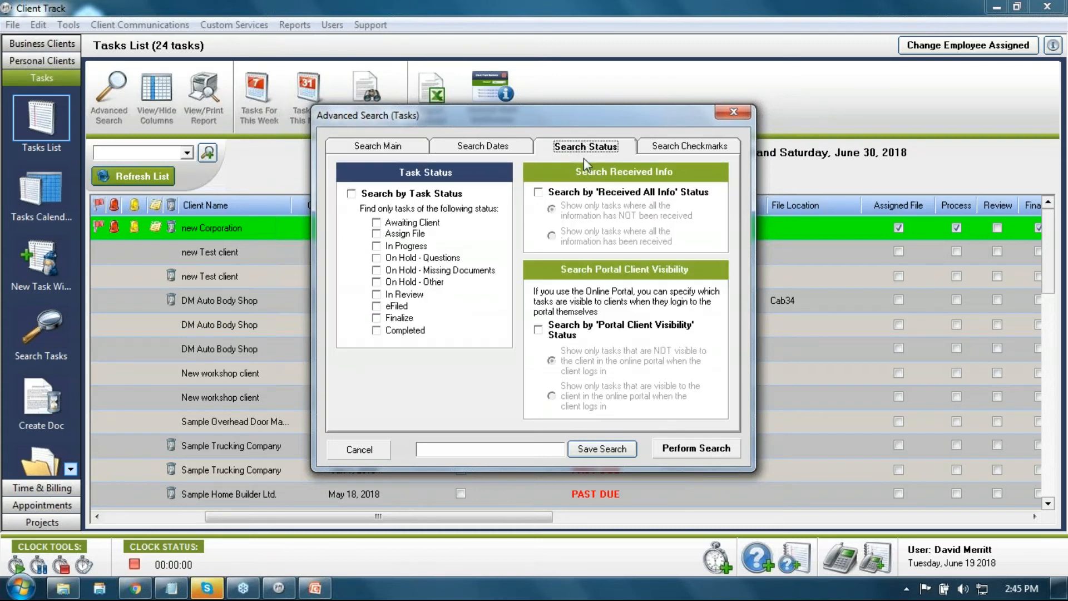
# Step: Add a 'Received All Info' filter for tasks whose information has NOT been received
pyautogui.click(351, 195)
pyautogui.click(380, 248)
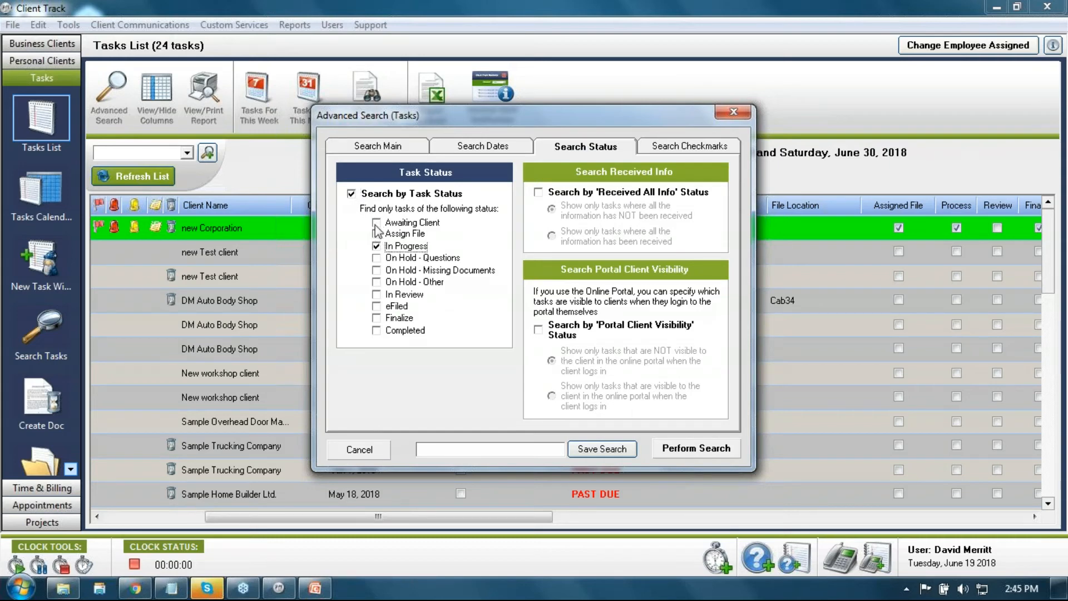
pyautogui.click(377, 222)
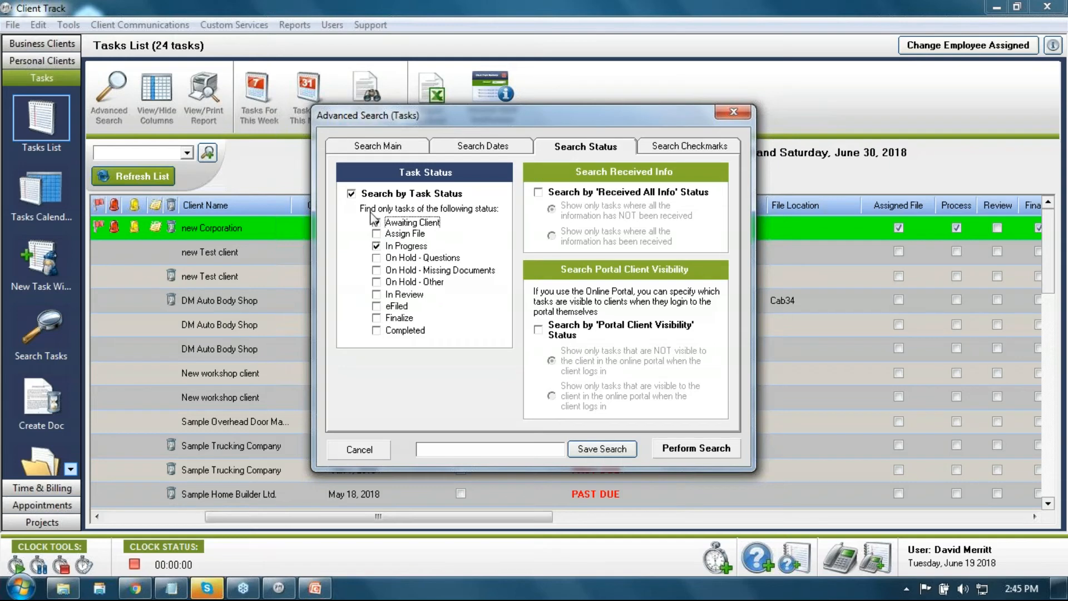
pyautogui.click(371, 195)
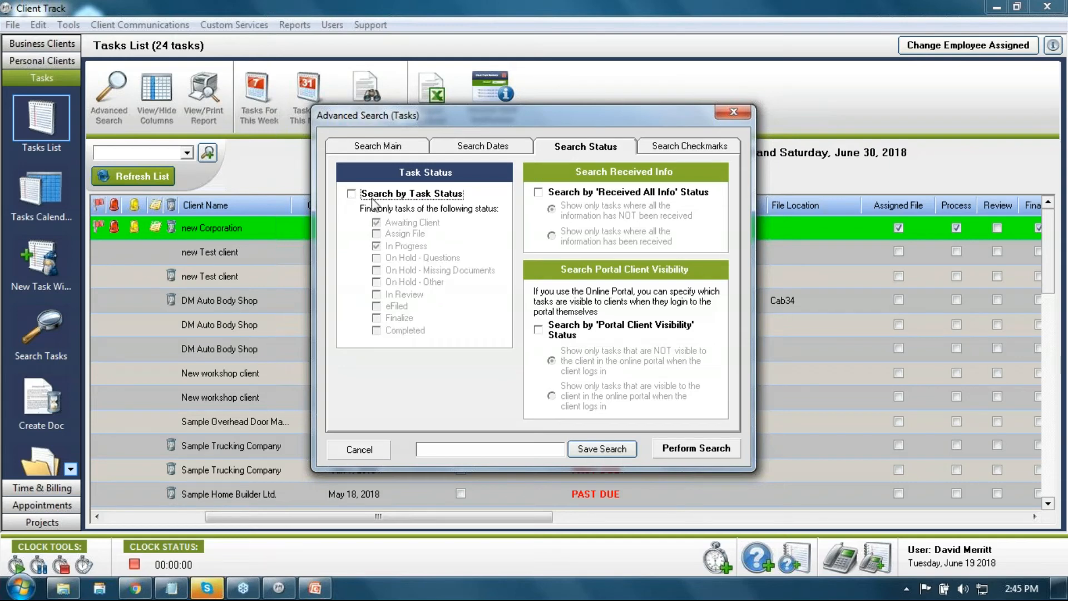
pyautogui.click(538, 192)
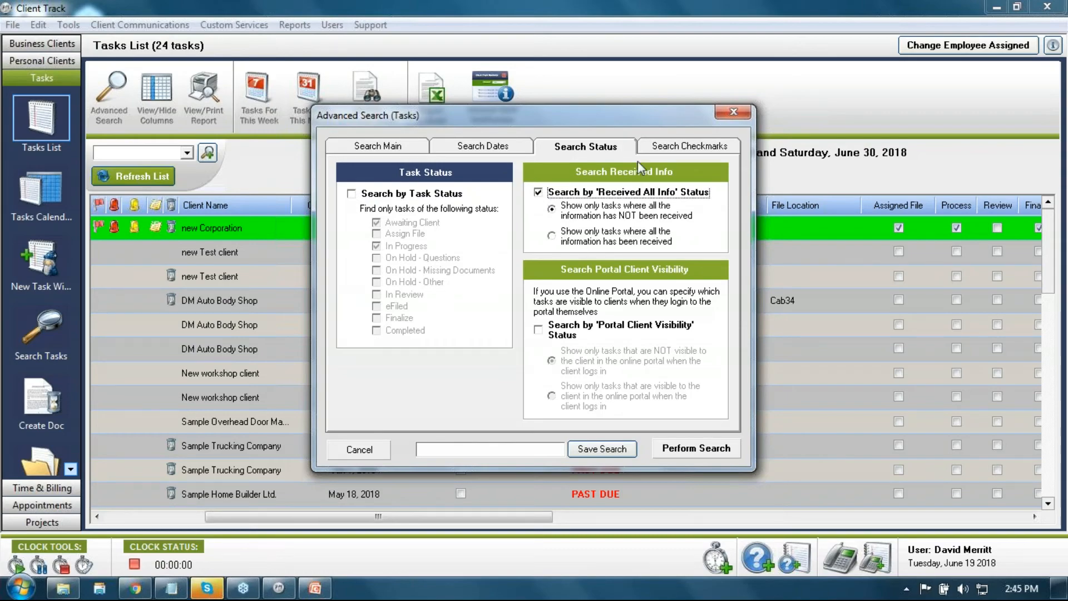
pyautogui.moveTo(655, 116); pyautogui.dragTo(903, 143)
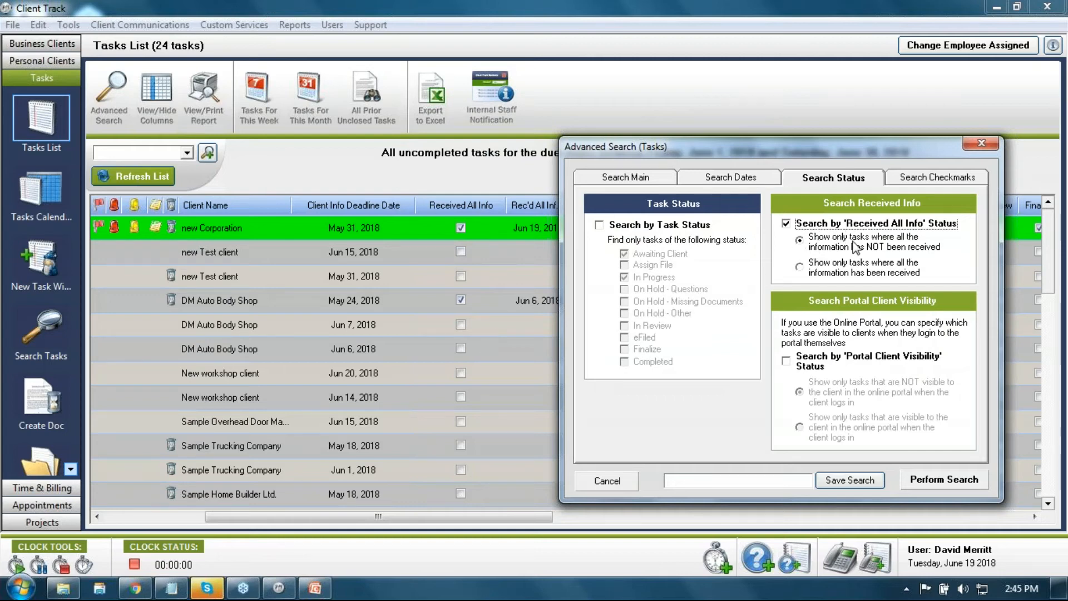
pyautogui.click(933, 179)
# Step: Choose the logged-in user as the assigned employee for the search
pyautogui.moveTo(884, 160); pyautogui.dragTo(491, 181)
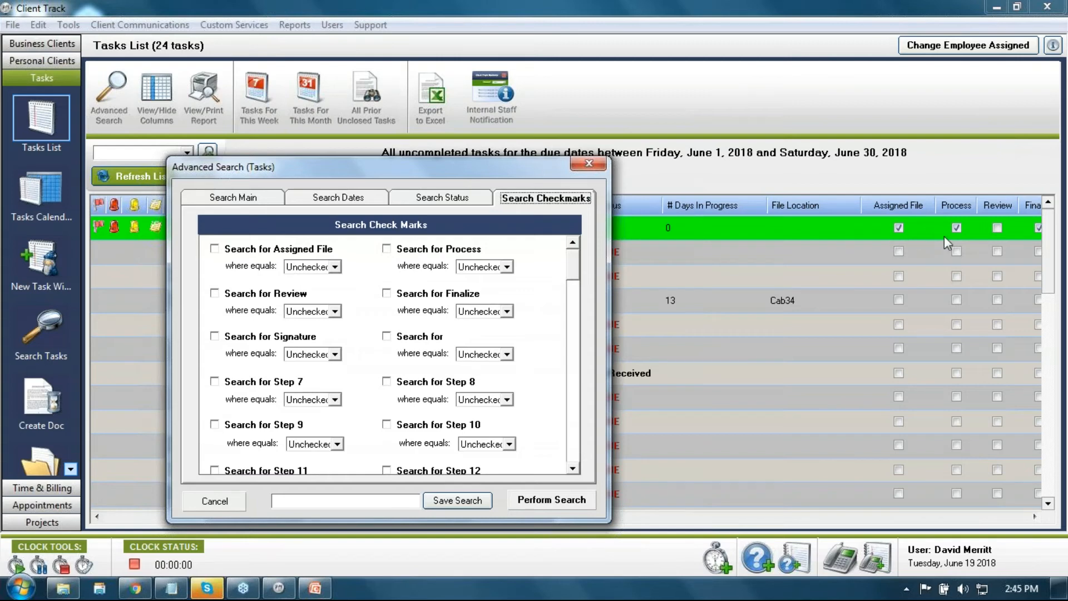
pyautogui.click(441, 203)
pyautogui.click(340, 198)
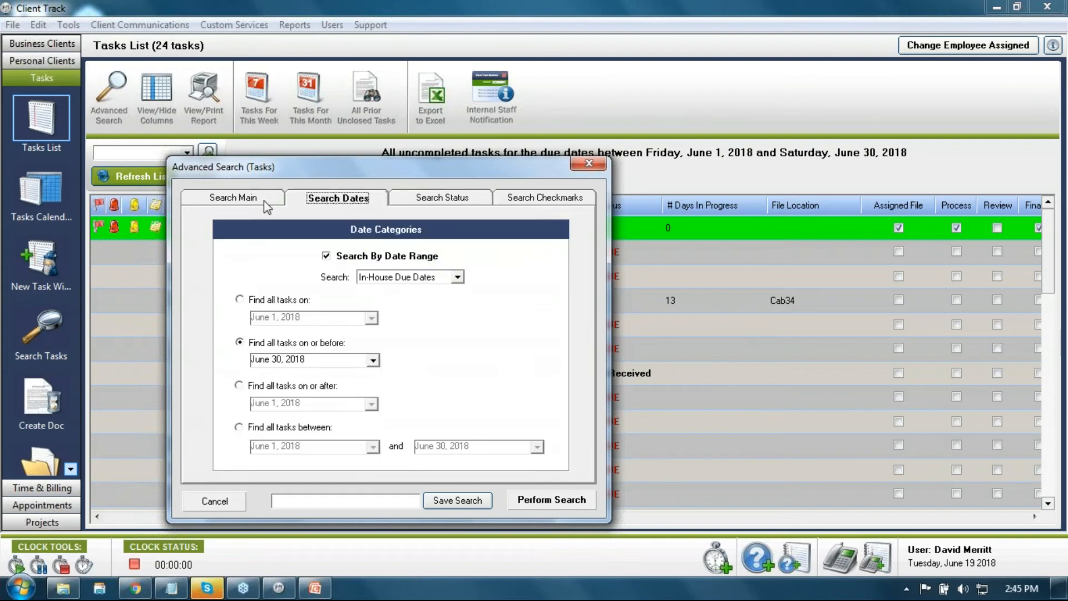
pyautogui.click(430, 201)
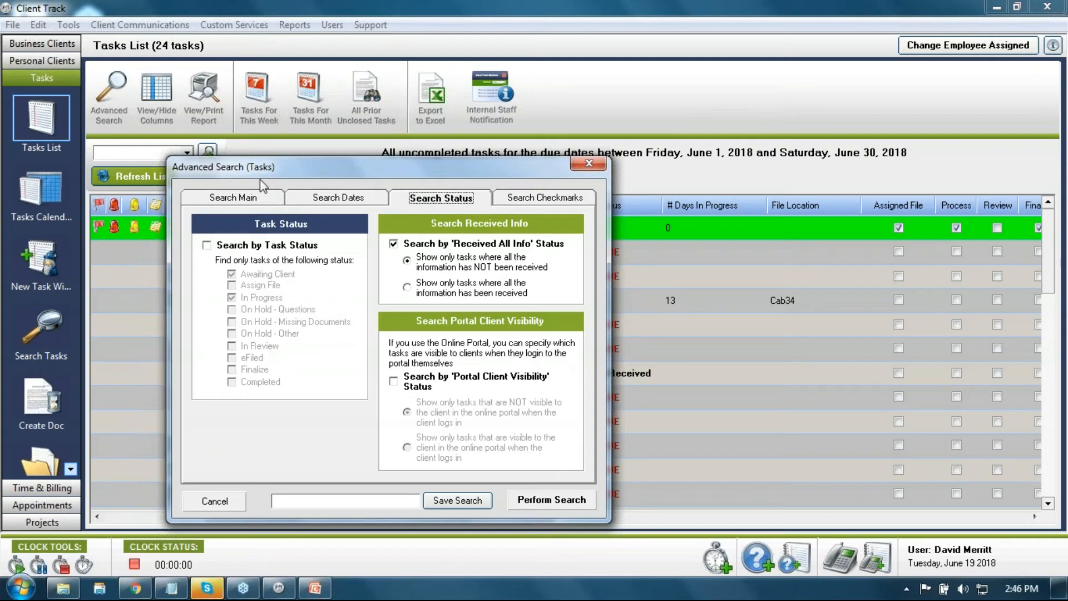
pyautogui.click(254, 197)
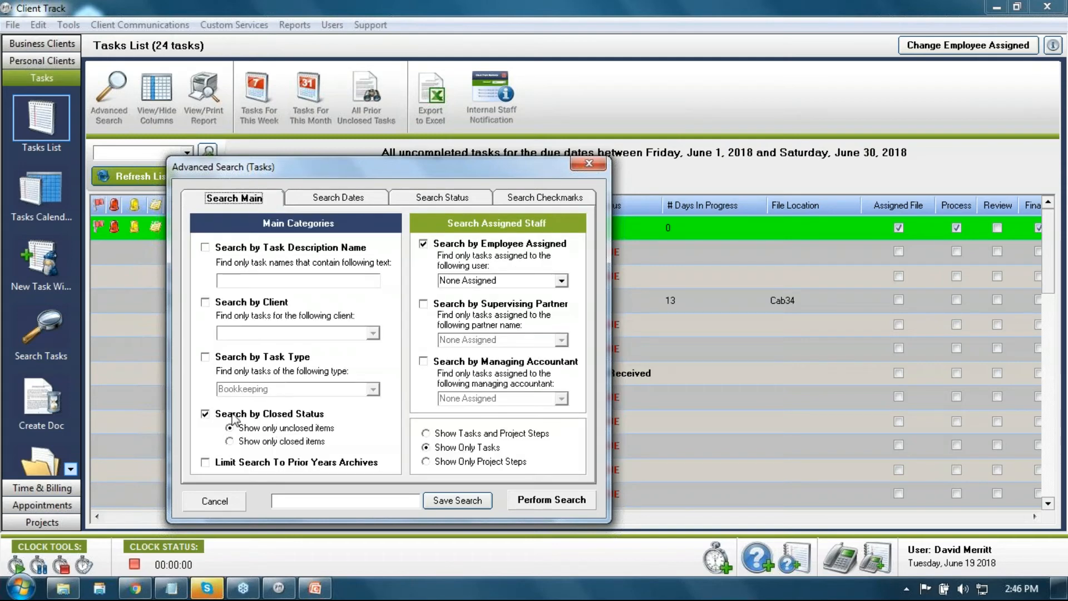
pyautogui.click(560, 281)
pyautogui.click(524, 314)
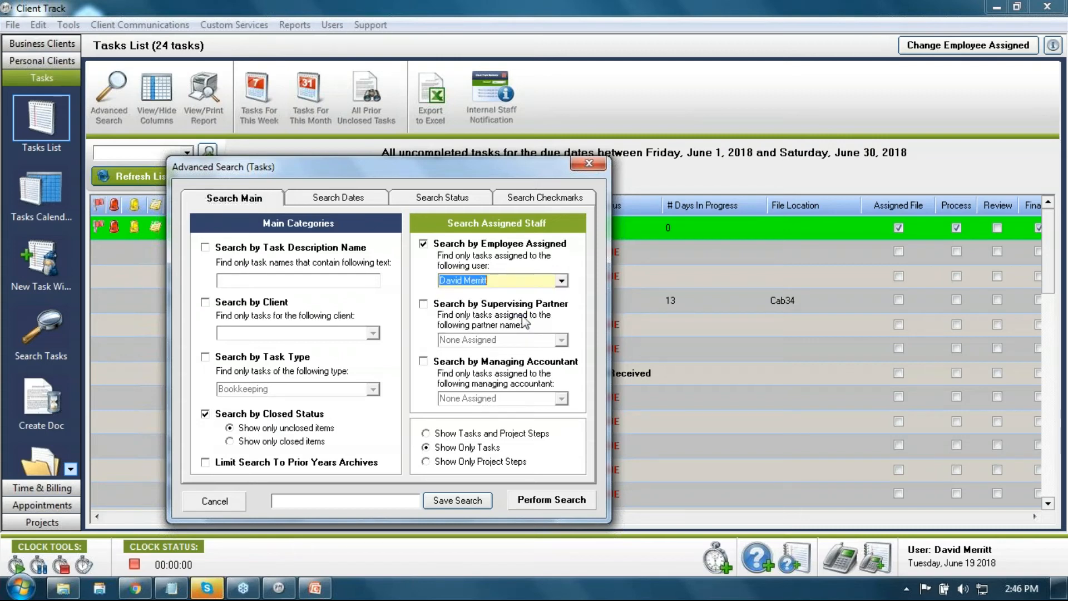
# Step: Change the status filter to tasks whose information has all been received
pyautogui.click(367, 200)
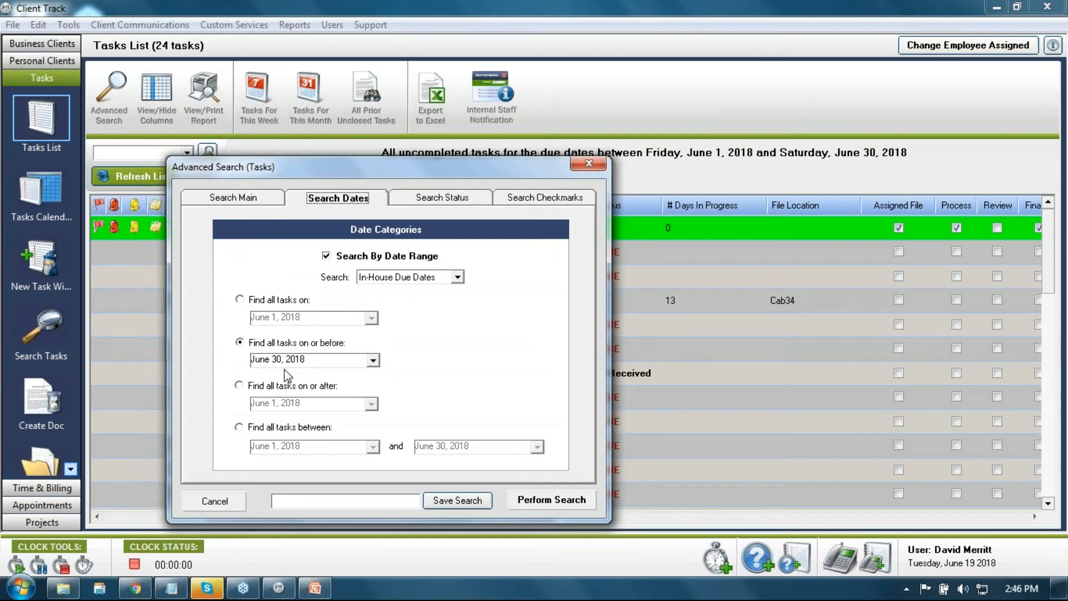
pyautogui.click(408, 202)
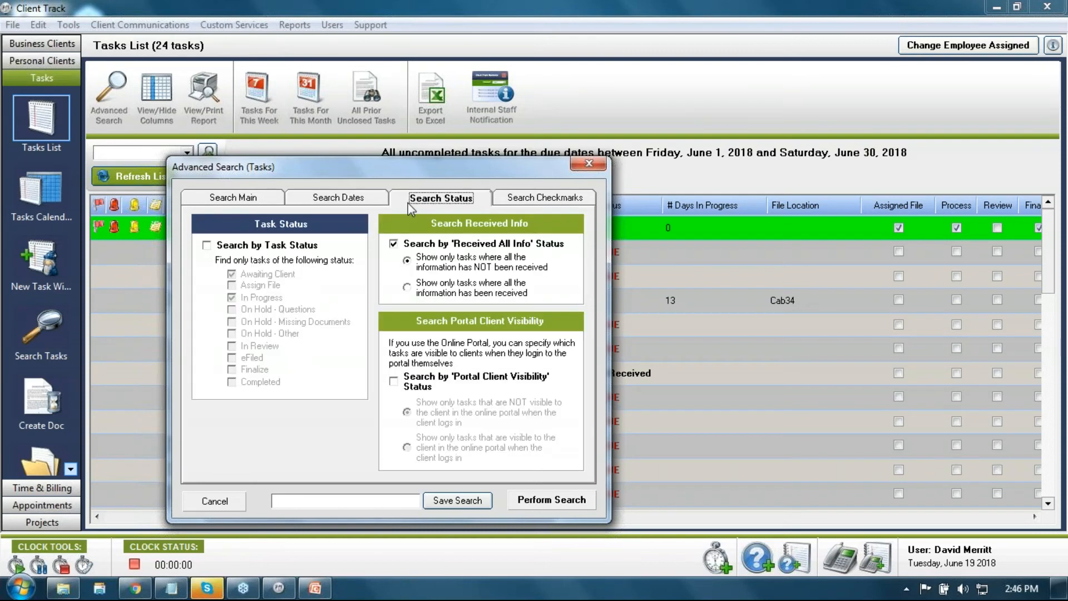
pyautogui.click(408, 288)
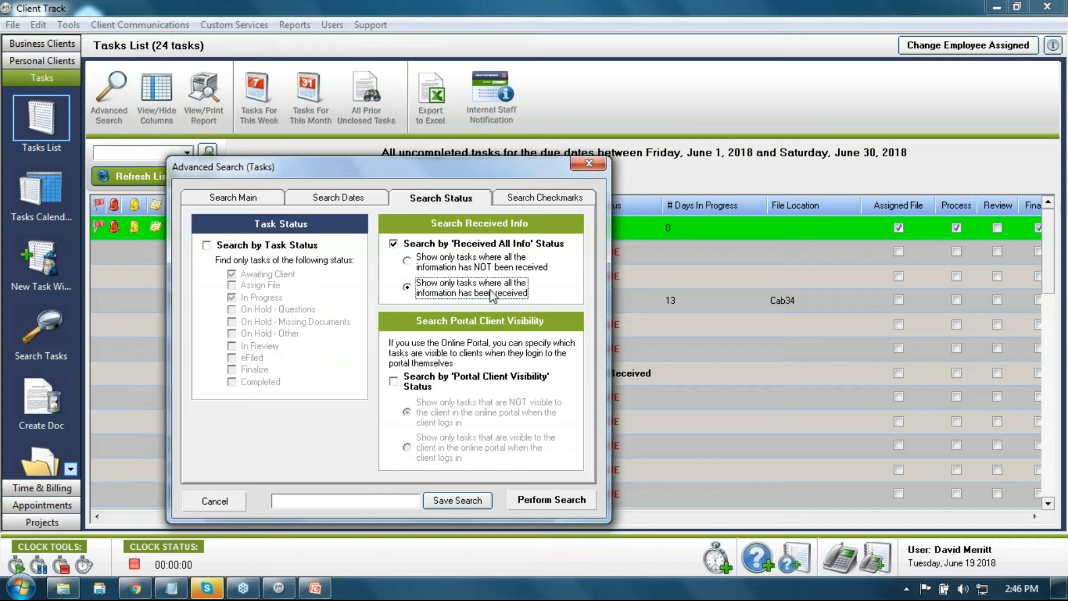
pyautogui.click(542, 200)
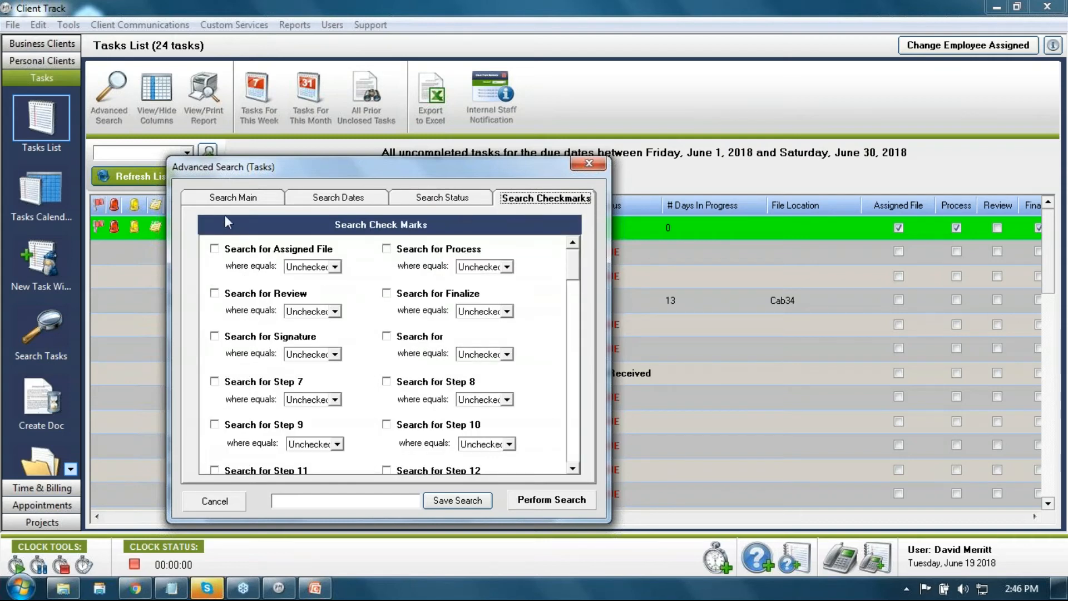
pyautogui.click(263, 203)
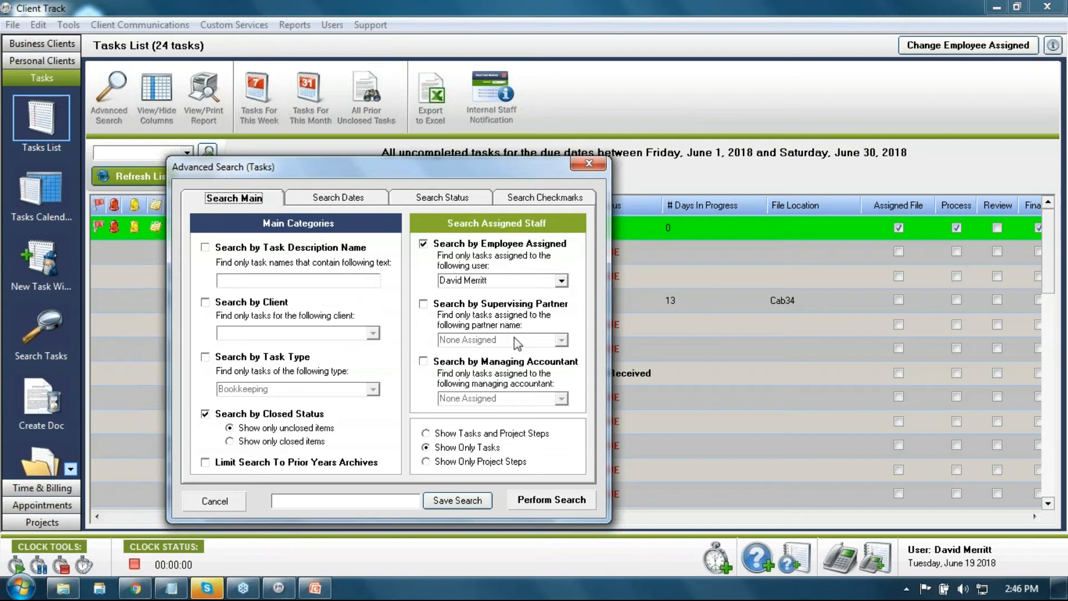
# Step: Name the search after the employee with 'current received' and save it, choosing Monthly Date Searches
pyautogui.click(384, 499)
pyautogui.write('David - current received')
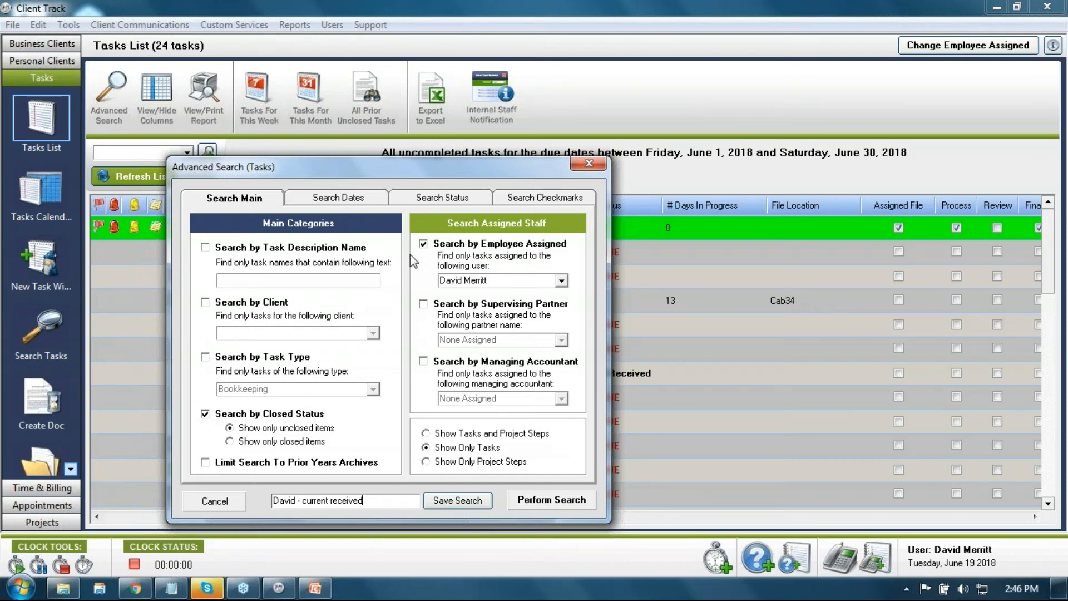
pyautogui.click(439, 502)
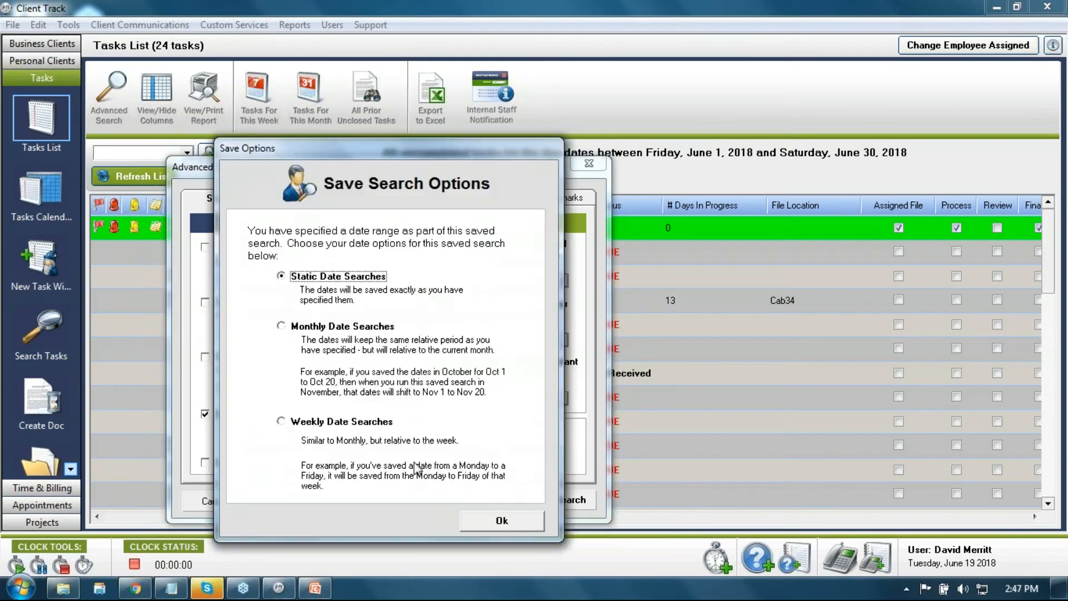
pyautogui.moveTo(468, 150); pyautogui.dragTo(635, 104)
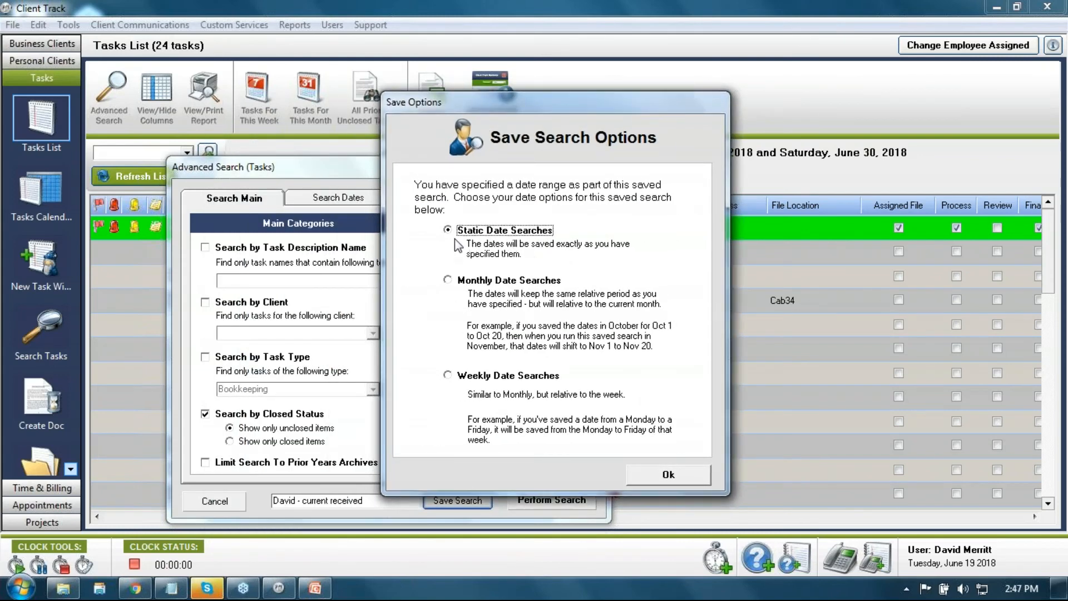
pyautogui.click(470, 286)
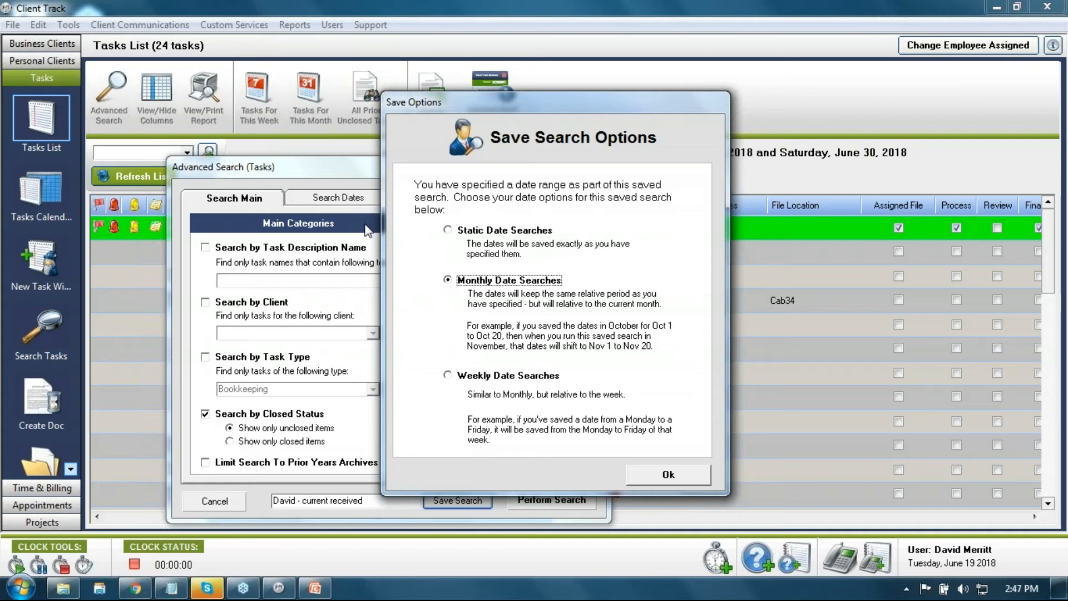
# Step: Confirm Monthly Date Searches so the saved dates follow the current month
pyautogui.click(463, 231)
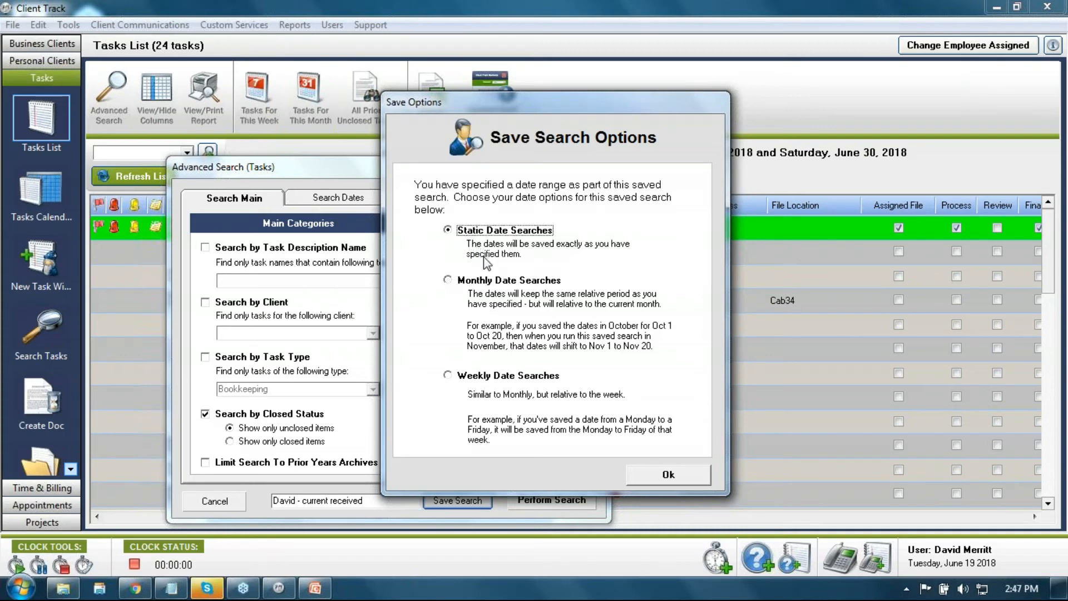
pyautogui.click(451, 279)
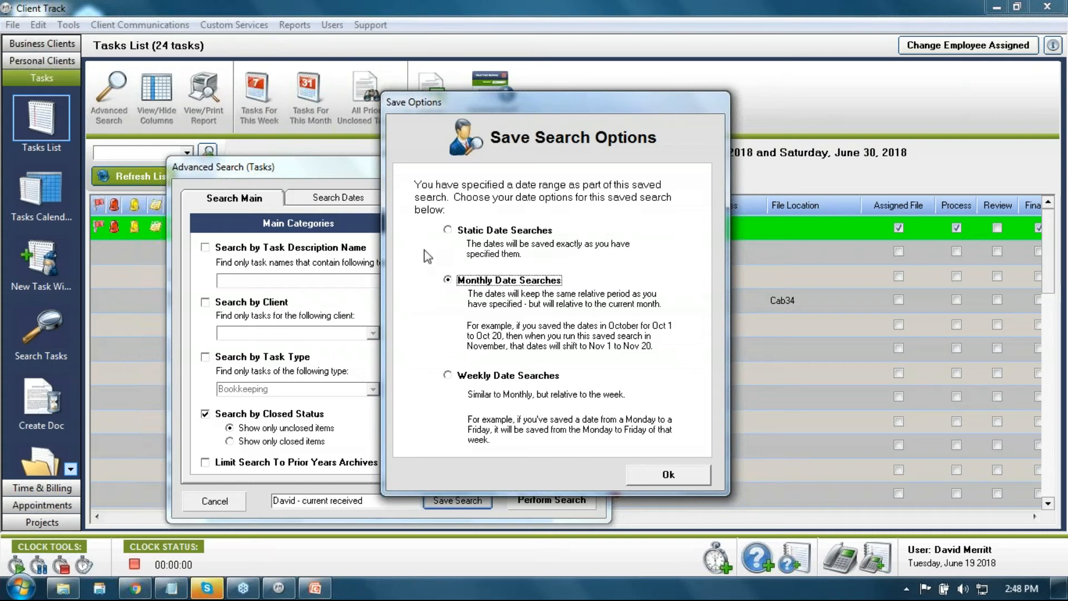
pyautogui.click(652, 477)
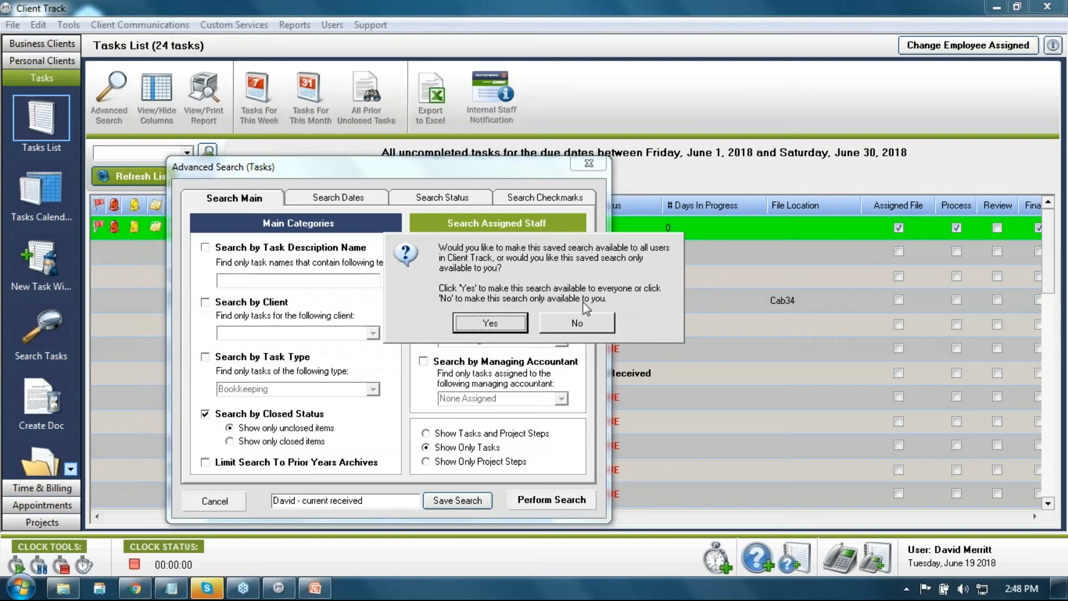
# Step: Keep the saved search private, acknowledge the confirmation, and run it, returning 0 tasks
pyautogui.click(587, 326)
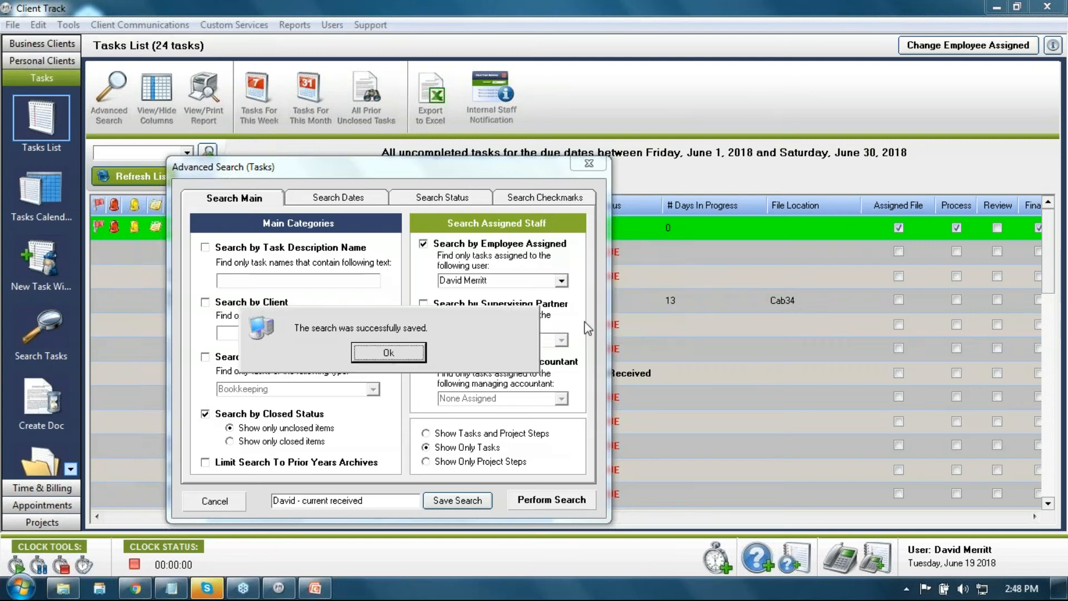
pyautogui.click(381, 358)
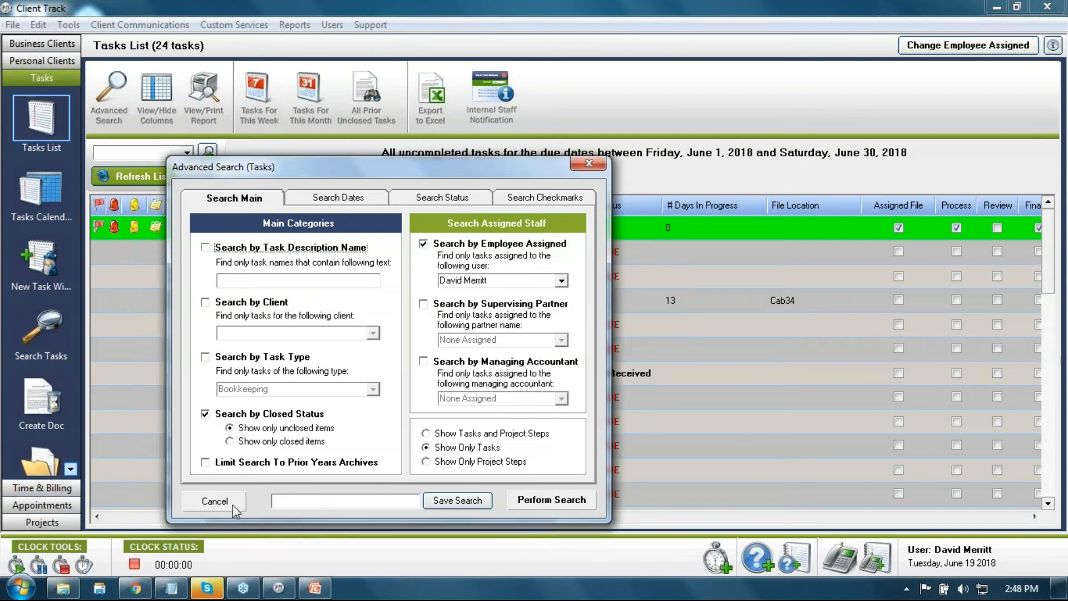
pyautogui.click(515, 494)
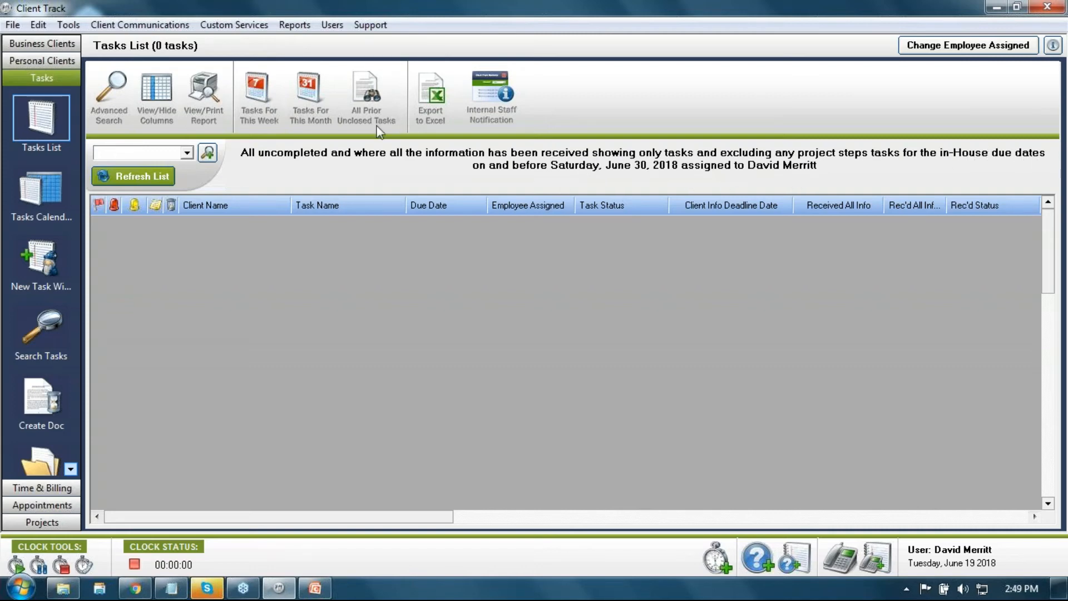
# Step: Apply the 'current received' saved search, show this month's 24 tasks, and open Saved Searches Setup
pyautogui.click(191, 152)
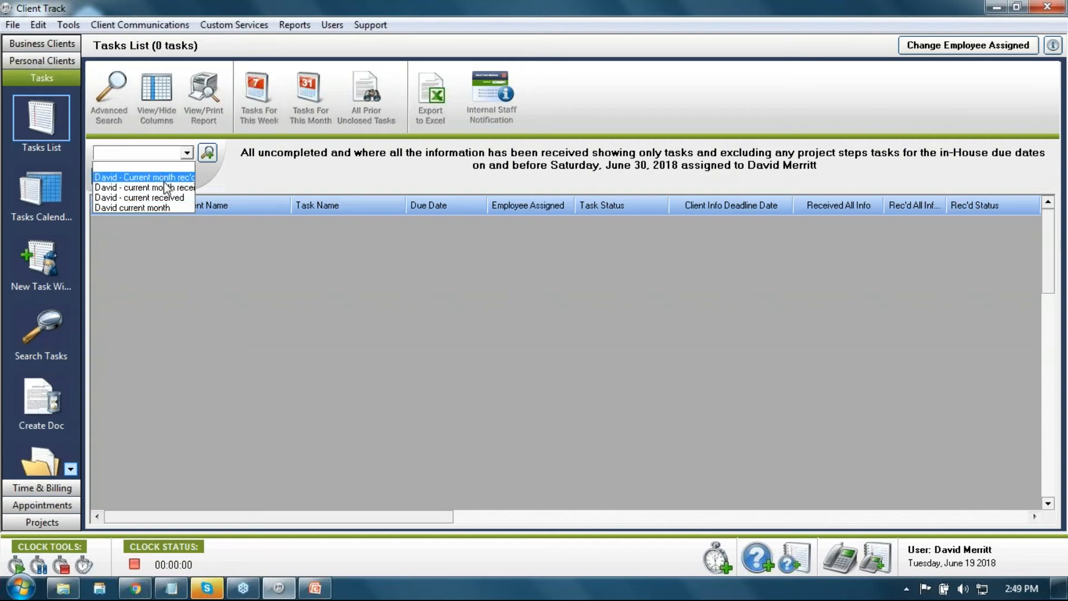
pyautogui.click(169, 207)
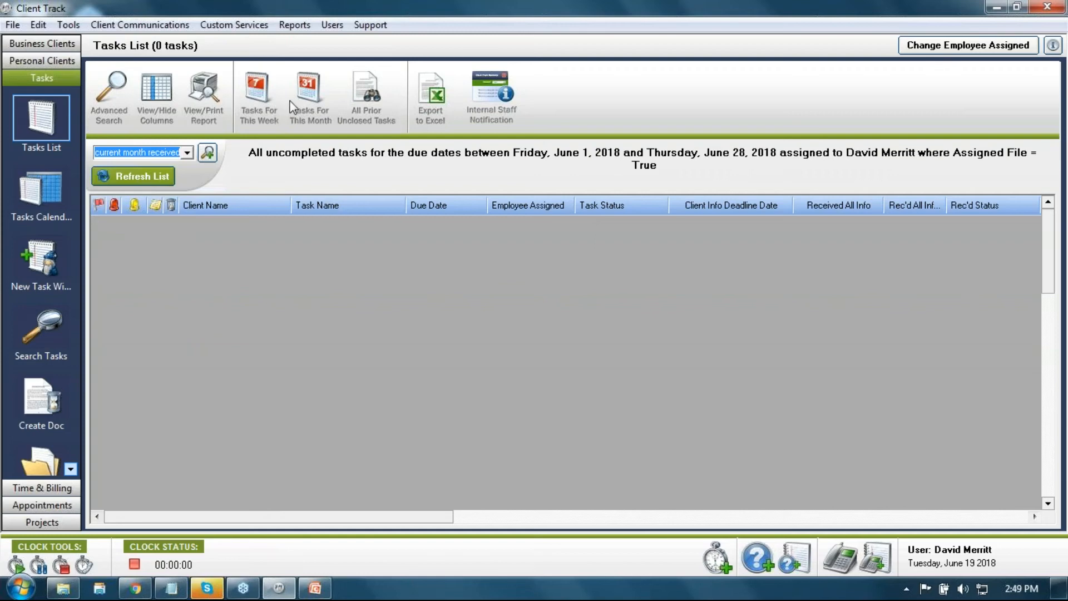
pyautogui.click(312, 95)
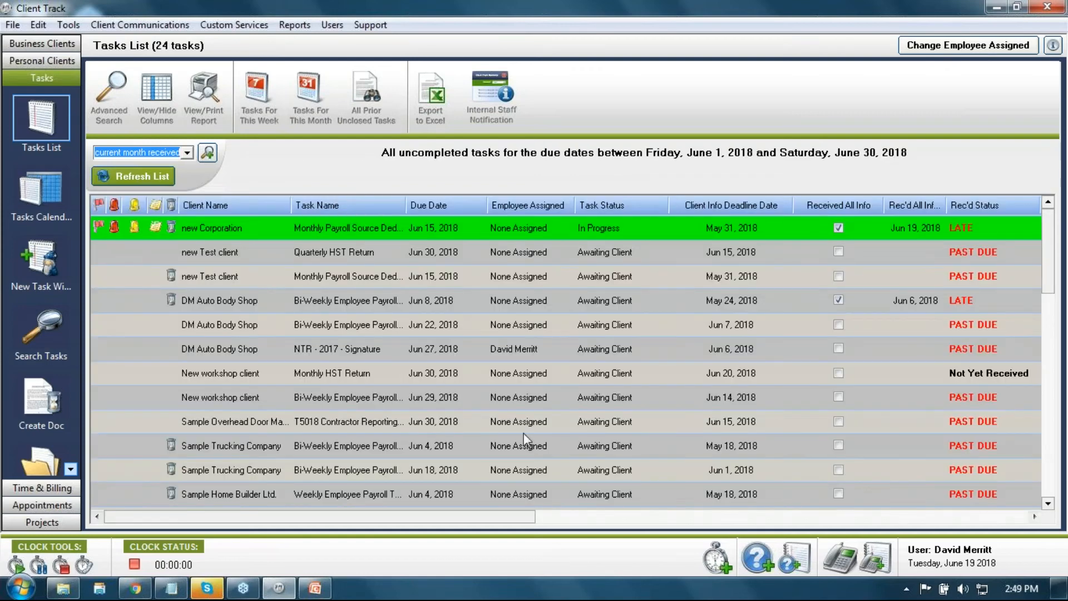
pyautogui.click(207, 154)
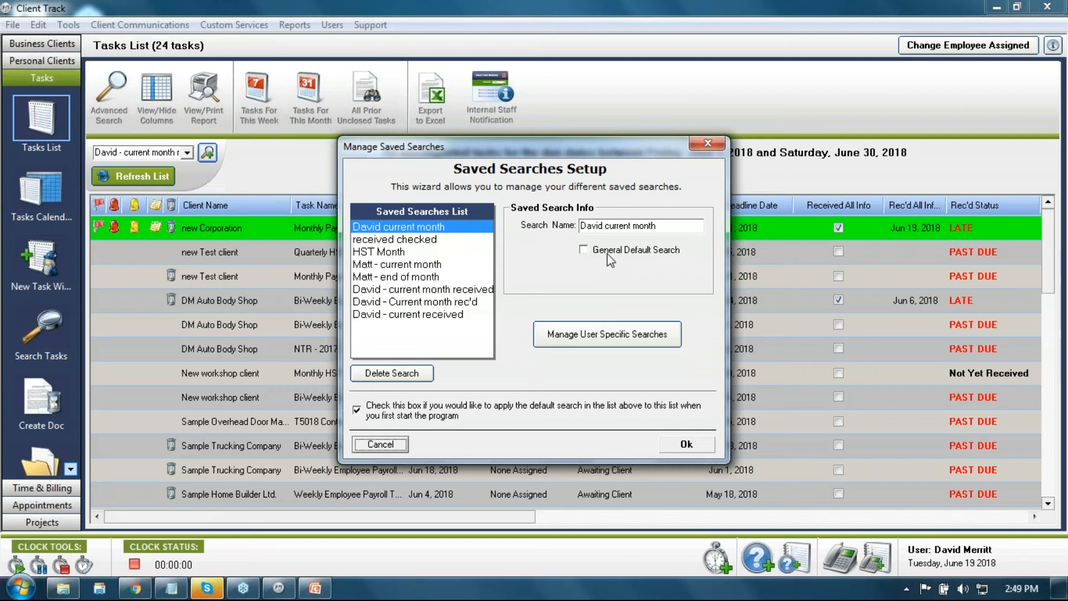
# Step: Set 'David current month' as the general default search and acknowledge the confirmation
pyautogui.click(589, 252)
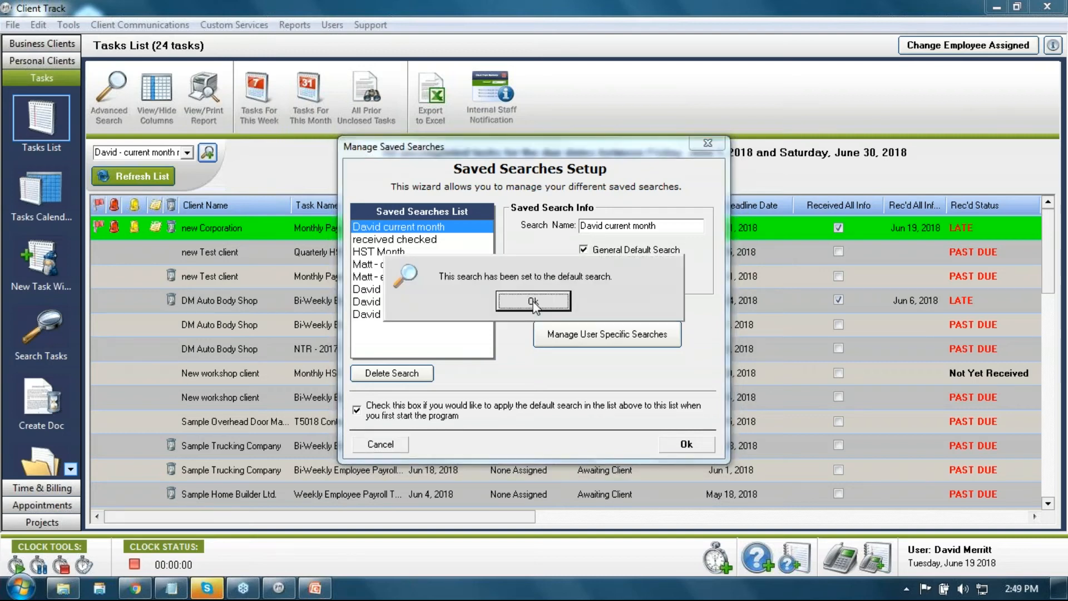
pyautogui.click(537, 305)
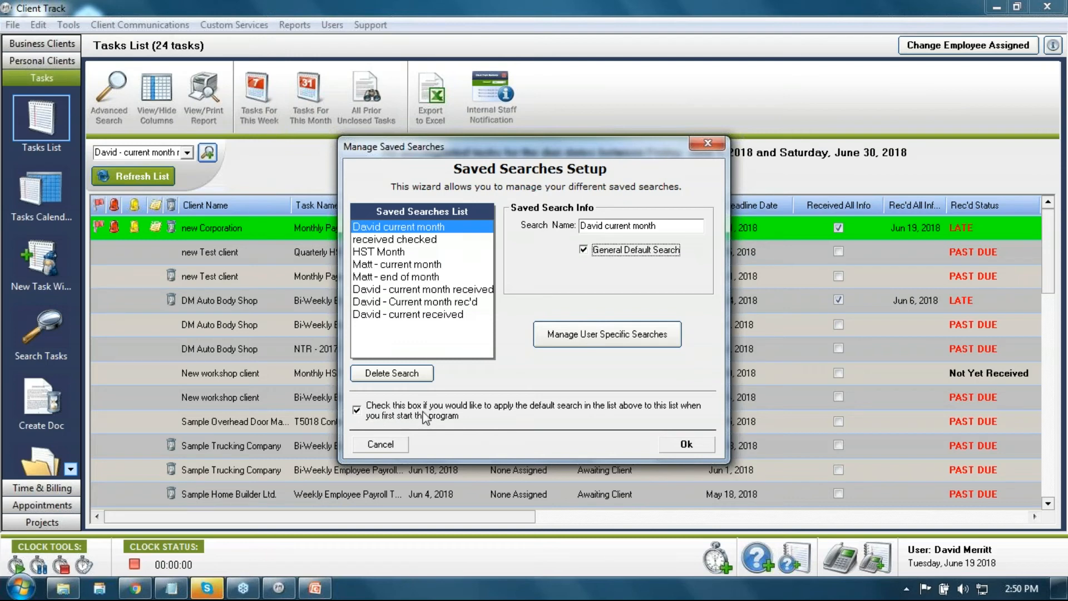
# Step: Review each user's available saved searches and give the last user the received checked search
pyautogui.click(617, 338)
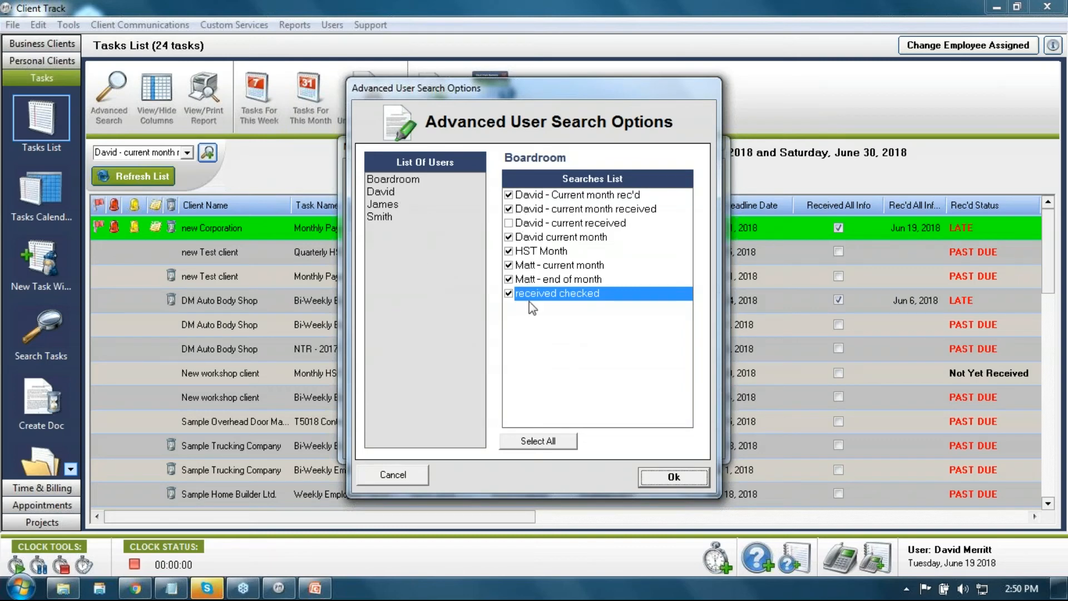
pyautogui.click(393, 193)
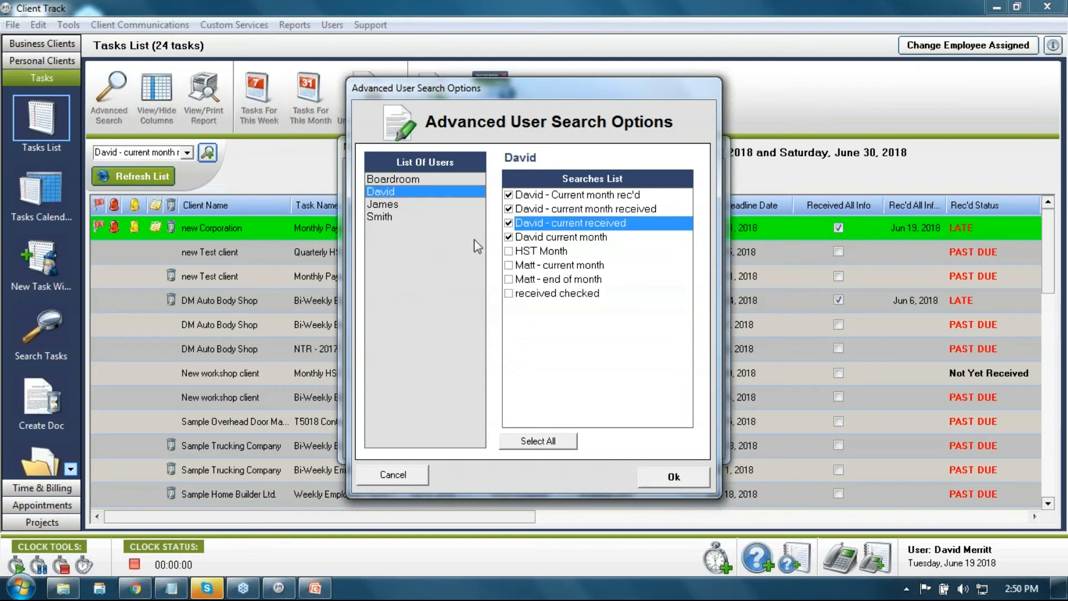
pyautogui.click(383, 204)
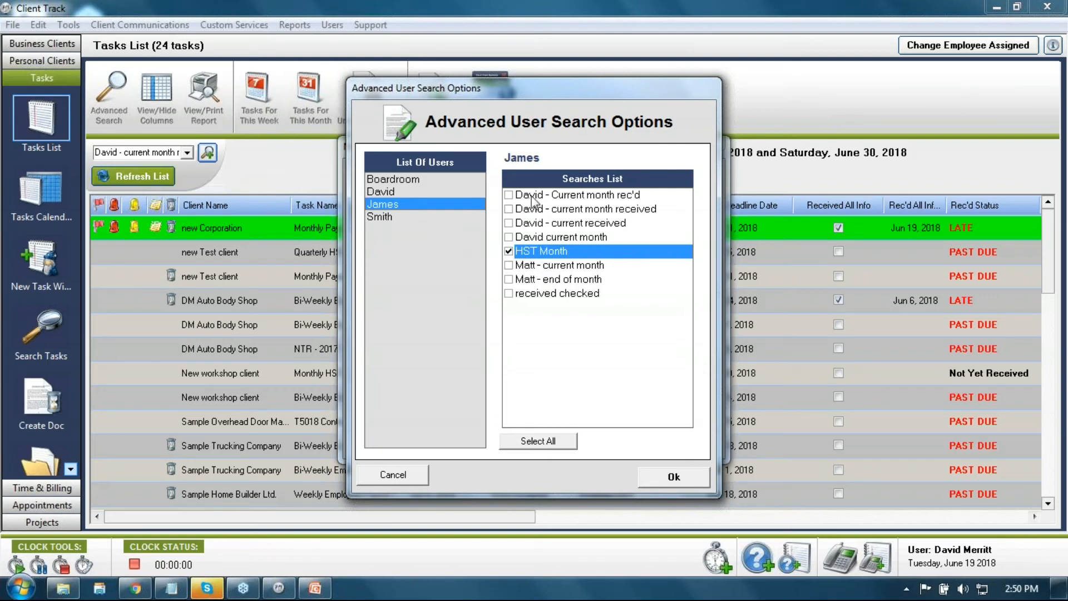
pyautogui.click(380, 217)
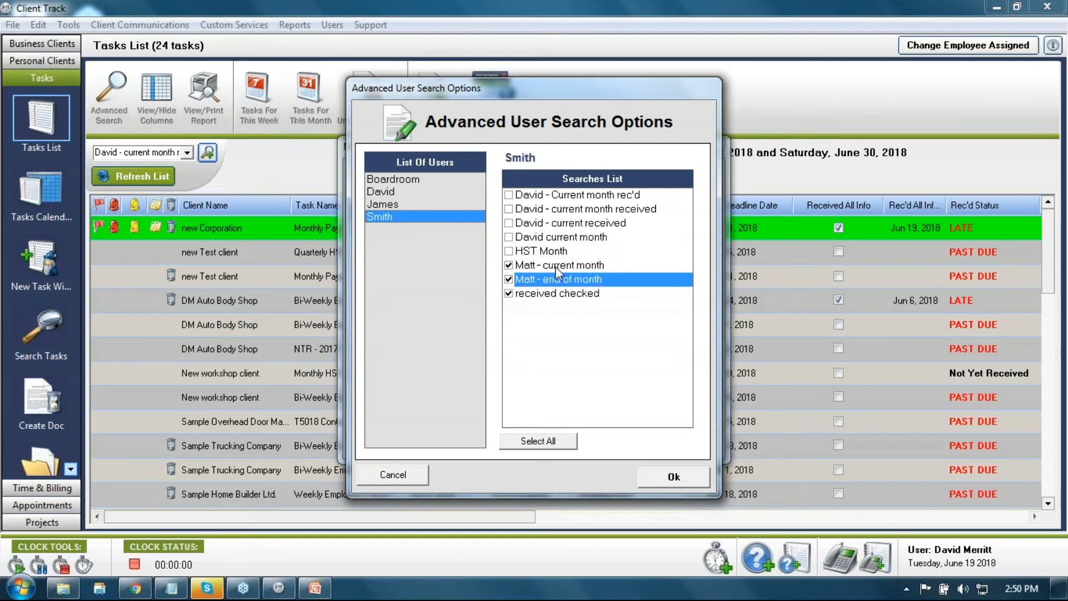
pyautogui.click(507, 293)
# Step: Cancel the per-user search options and close Manage Saved Searches to return to the June 2018 tasks
pyautogui.click(395, 475)
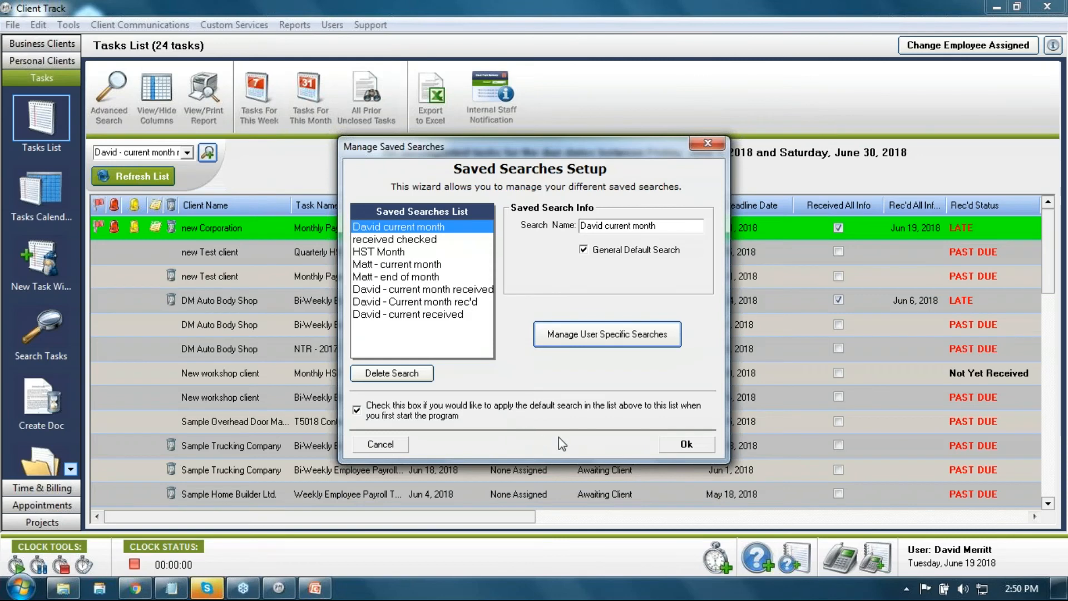
pyautogui.click(684, 444)
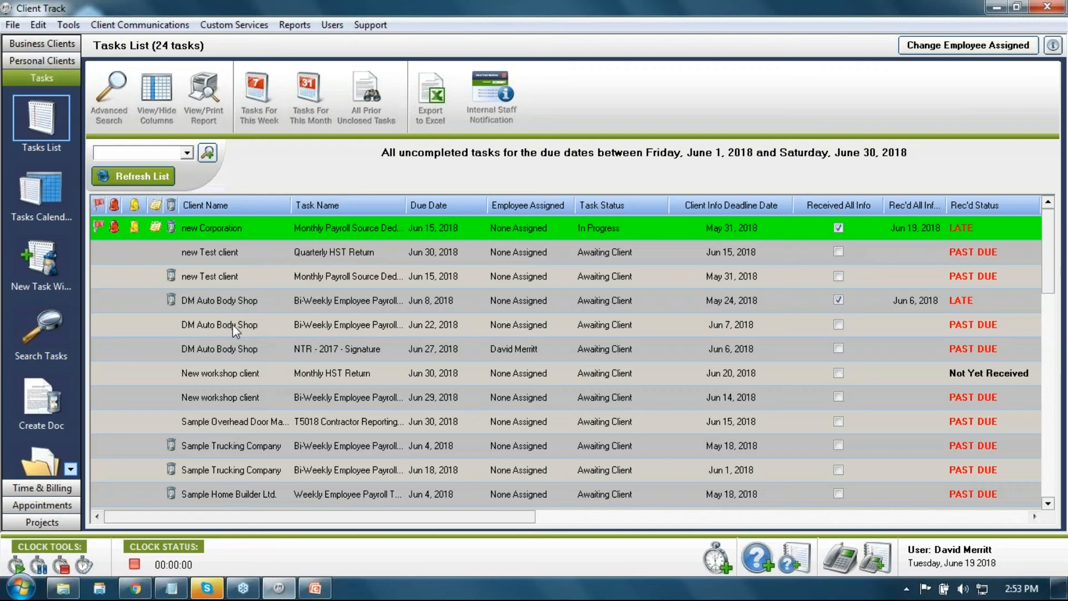
# Step: Mark DM Auto Body Shop's Jun 22 task all info received, add a yellow marker, set status On Hold - Missing Info
pyautogui.click(838, 324)
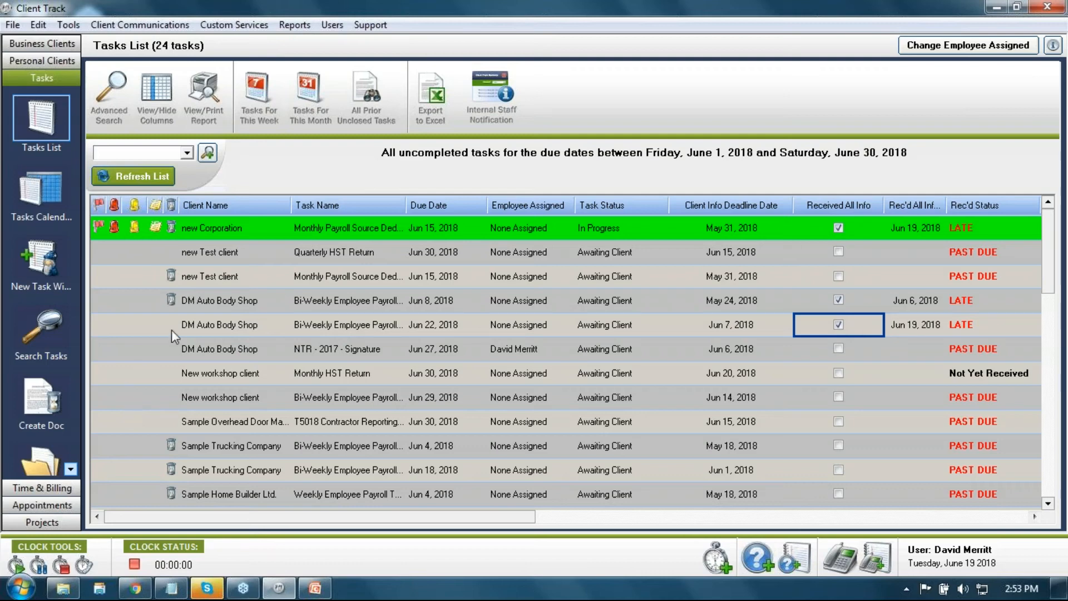
pyautogui.click(136, 328)
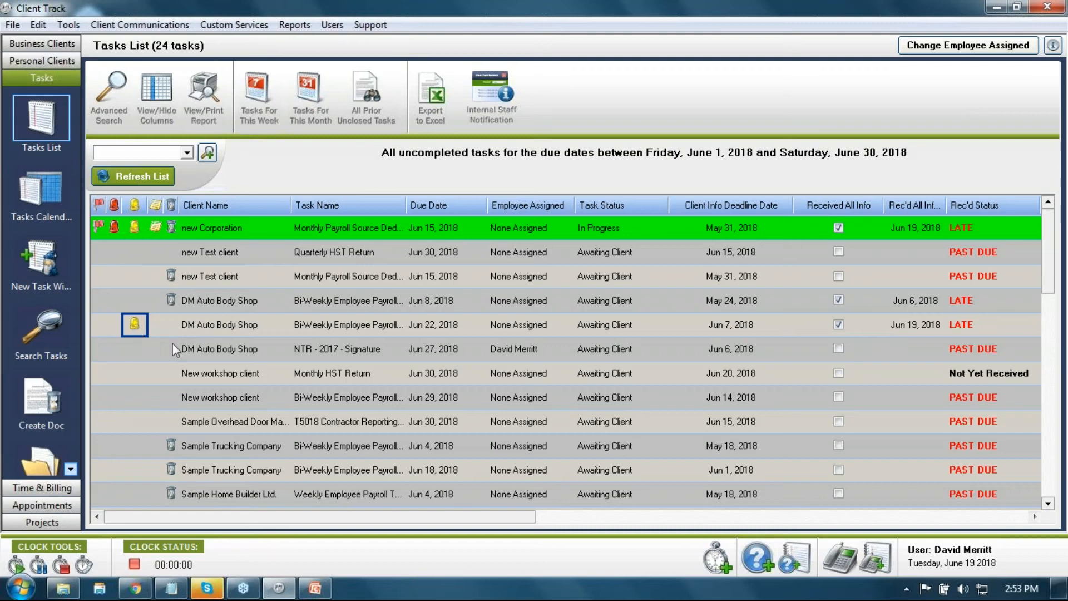
pyautogui.click(609, 328)
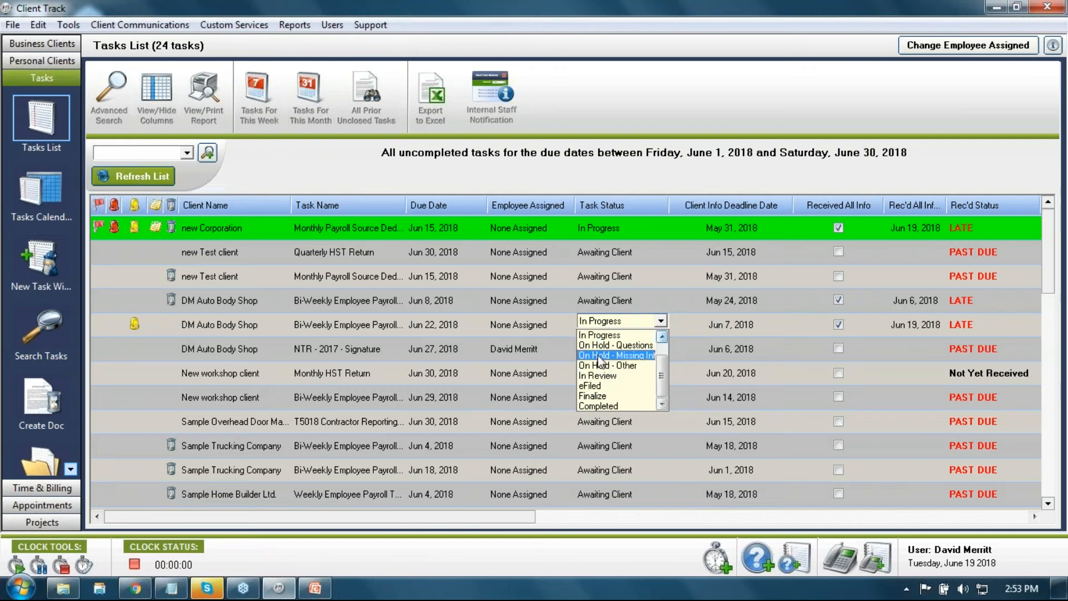
pyautogui.click(598, 355)
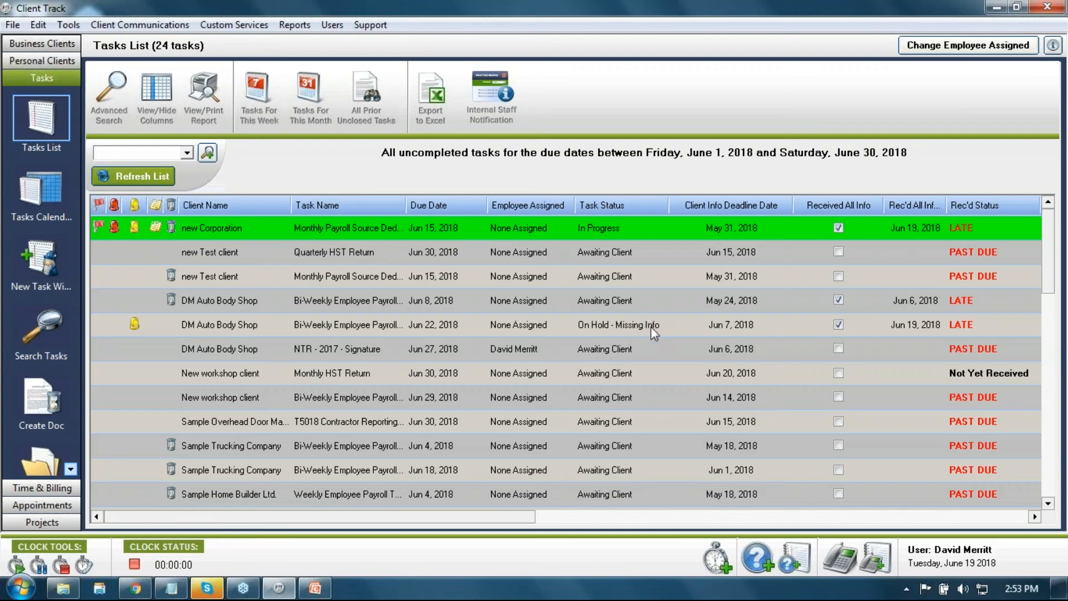
pyautogui.doubleClick(213, 325)
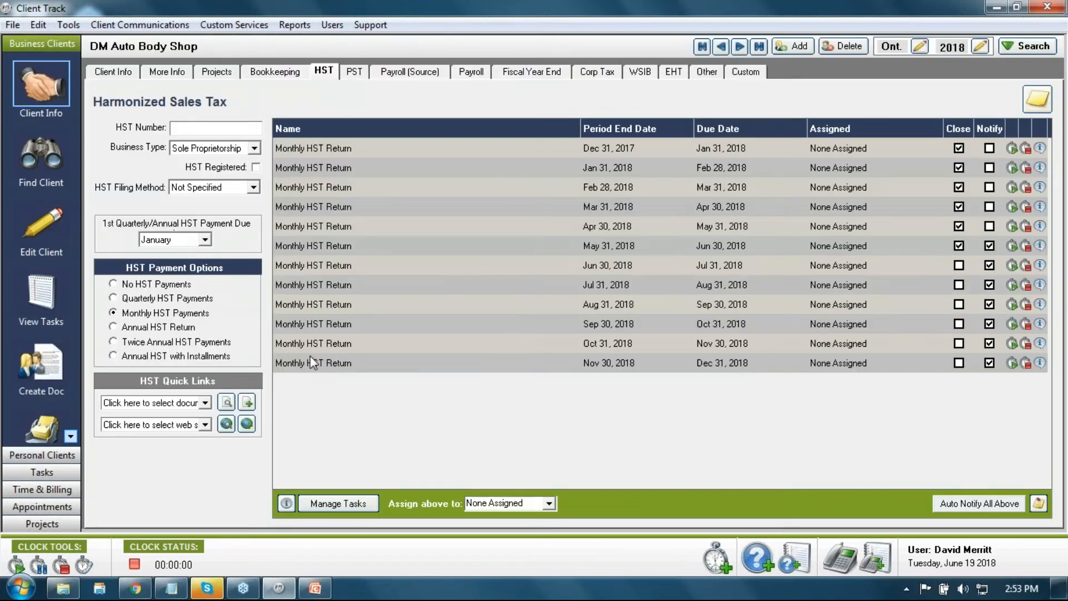
pyautogui.click(166, 73)
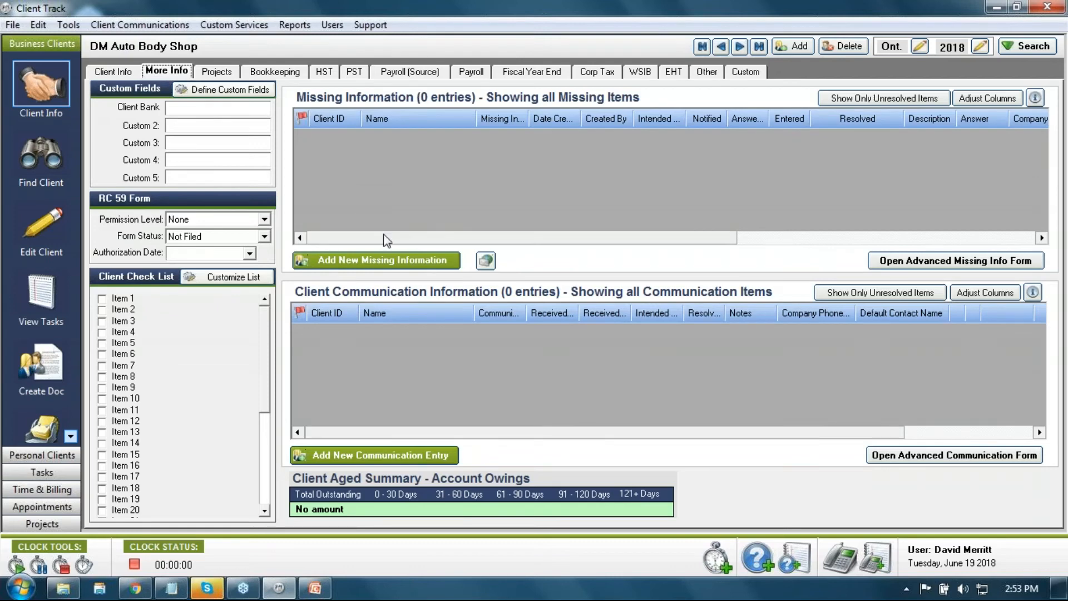
pyautogui.click(376, 265)
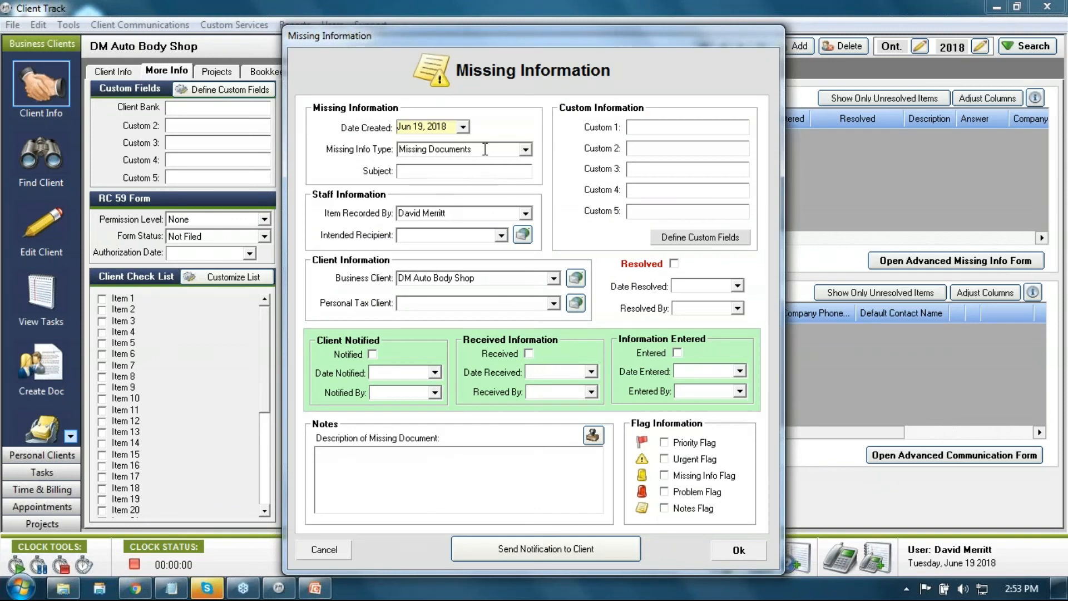
# Step: Keep the type as Missing Documents and enter a 'Visa Stmt' subject with the card's digits
pyautogui.click(525, 149)
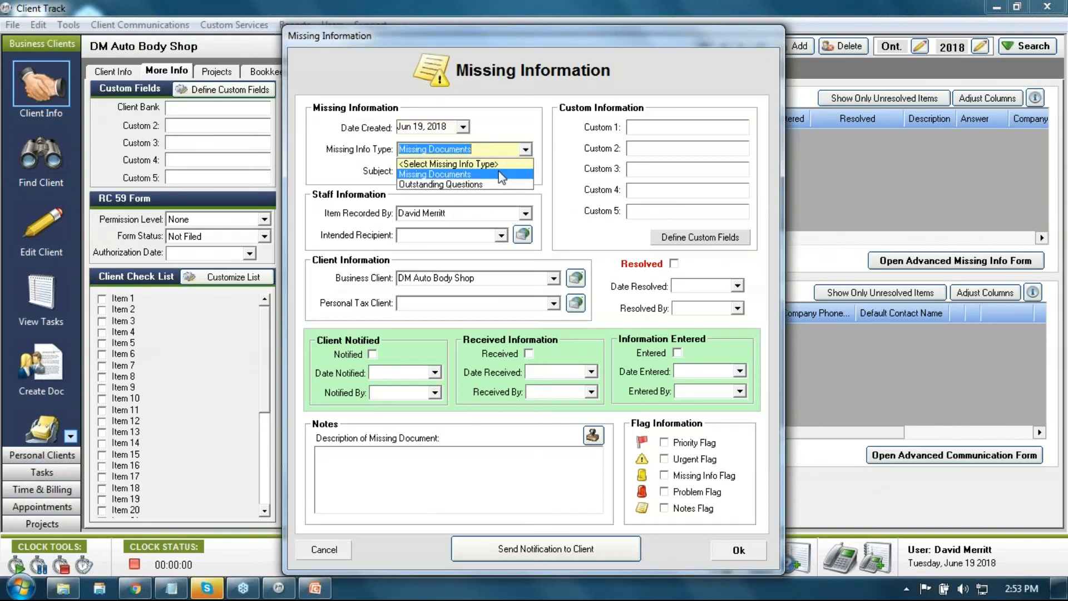
pyautogui.click(462, 173)
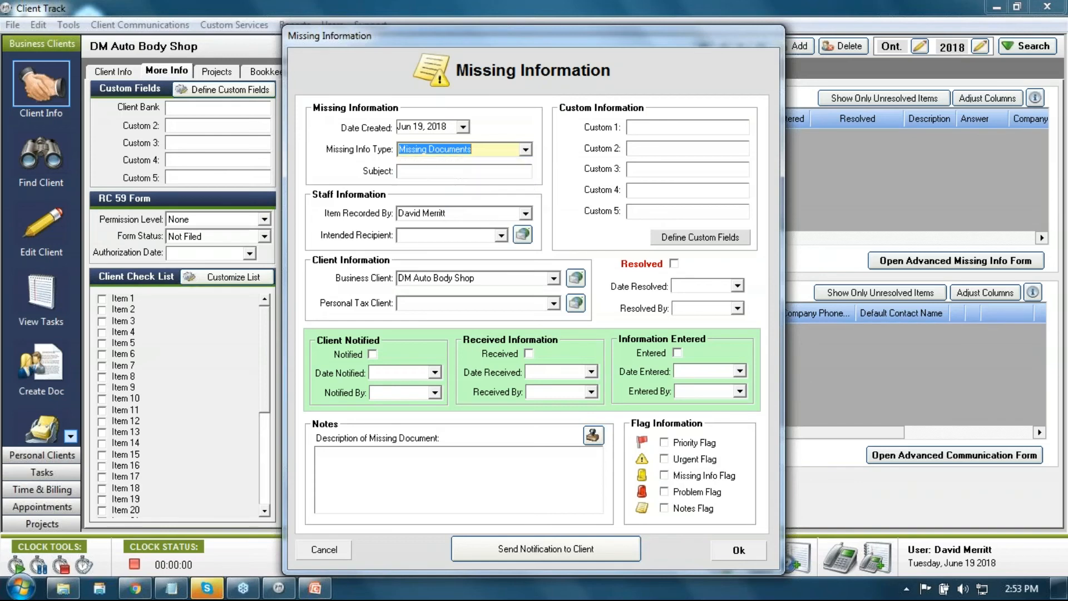
pyautogui.click(462, 171)
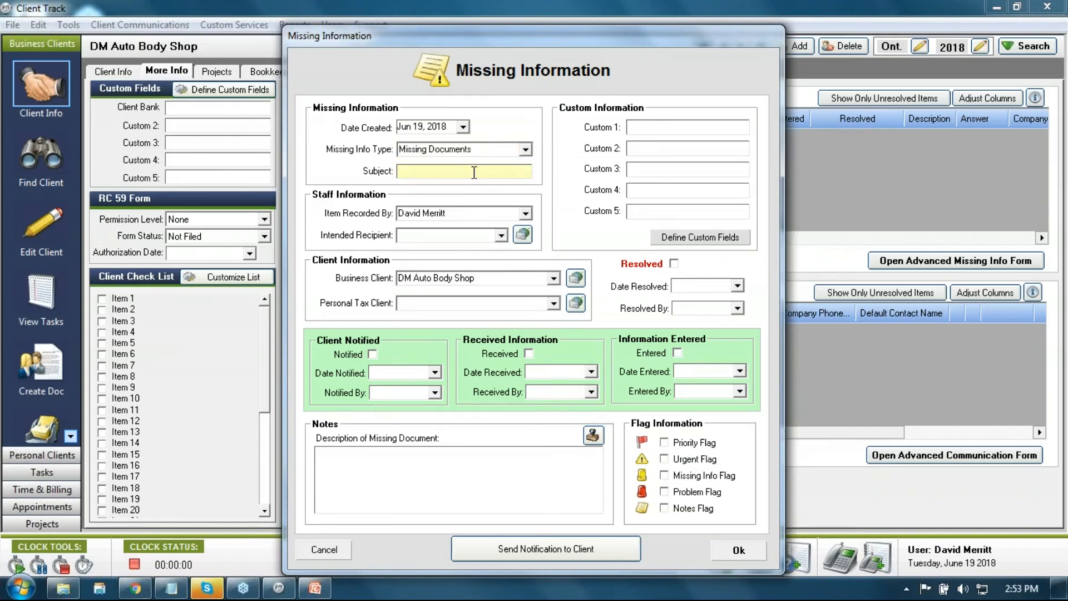
pyautogui.write('Visa Stmt 34756')
pyautogui.press('BackSpace')
# Step: Describe the missing document as the June 2018 Visa card statement and start a client notification
pyautogui.click(577, 455)
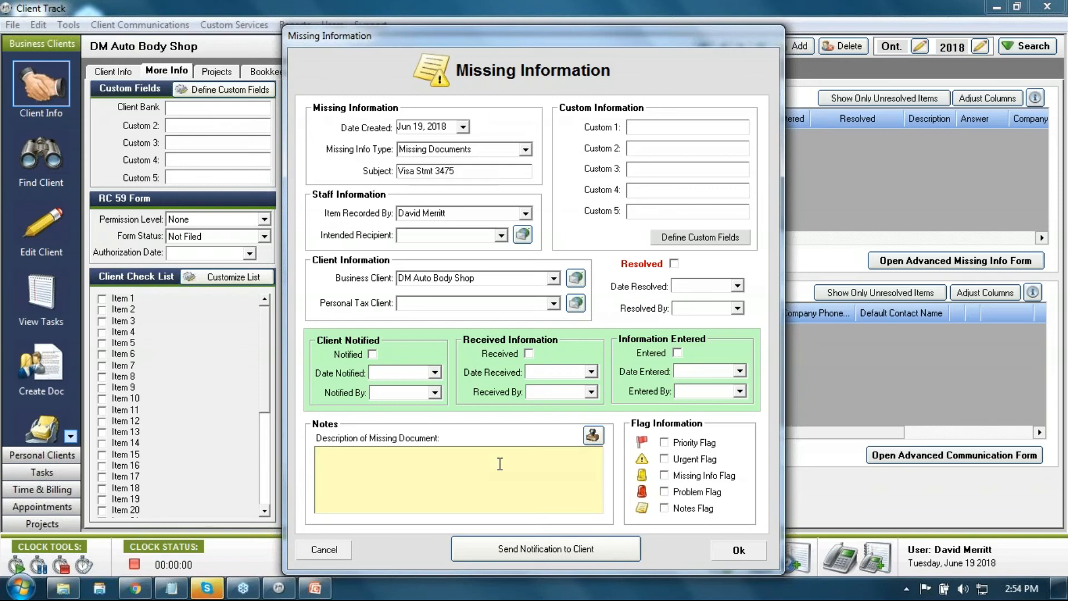
pyautogui.write('Visa stmt f')
pyautogui.write('or June 2018 for c')
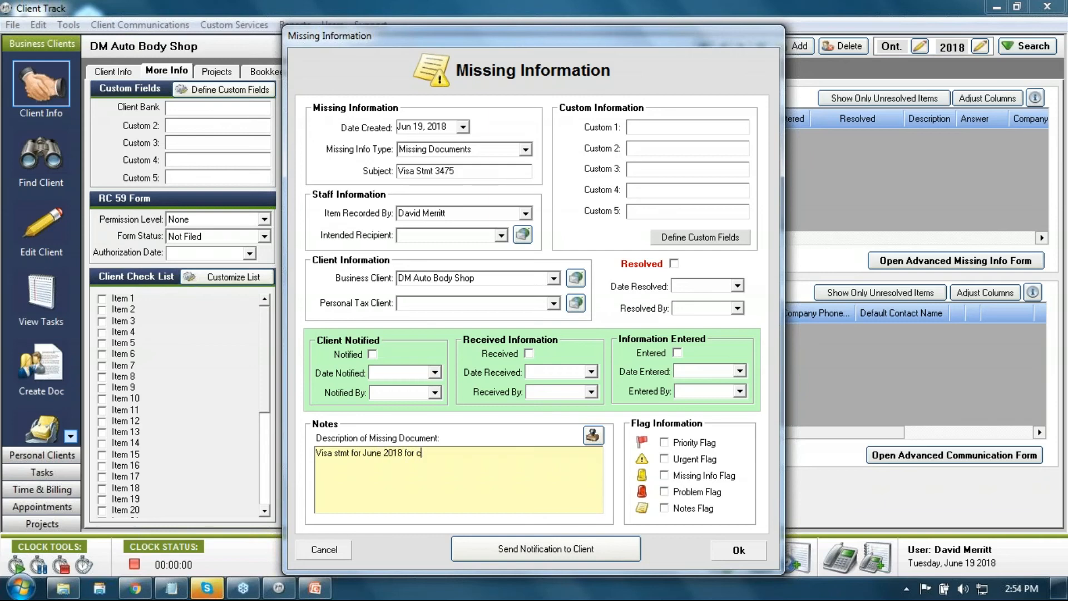
pyautogui.write('ard ending in 4756')
pyautogui.click(537, 551)
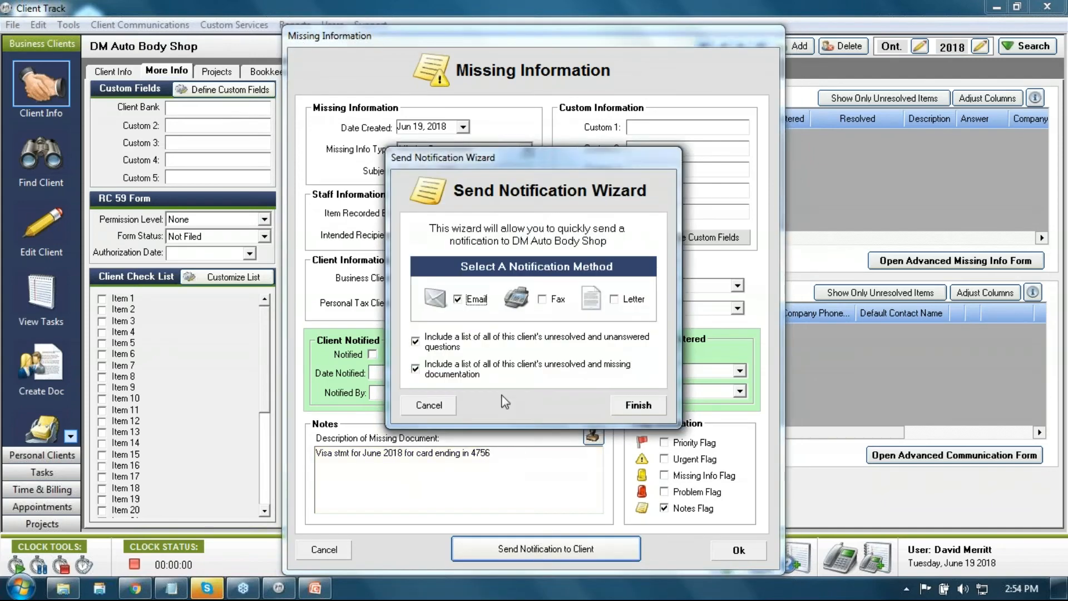
# Step: Generate the email notification and review the recipient and Visa statement request in Outlook, then close it
pyautogui.click(637, 405)
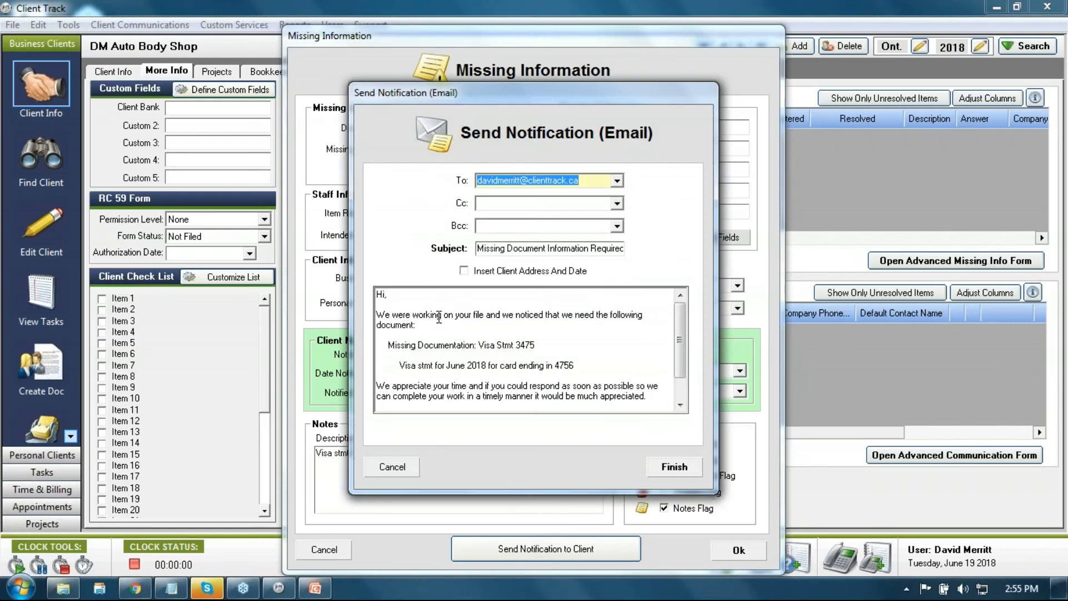
pyautogui.click(675, 468)
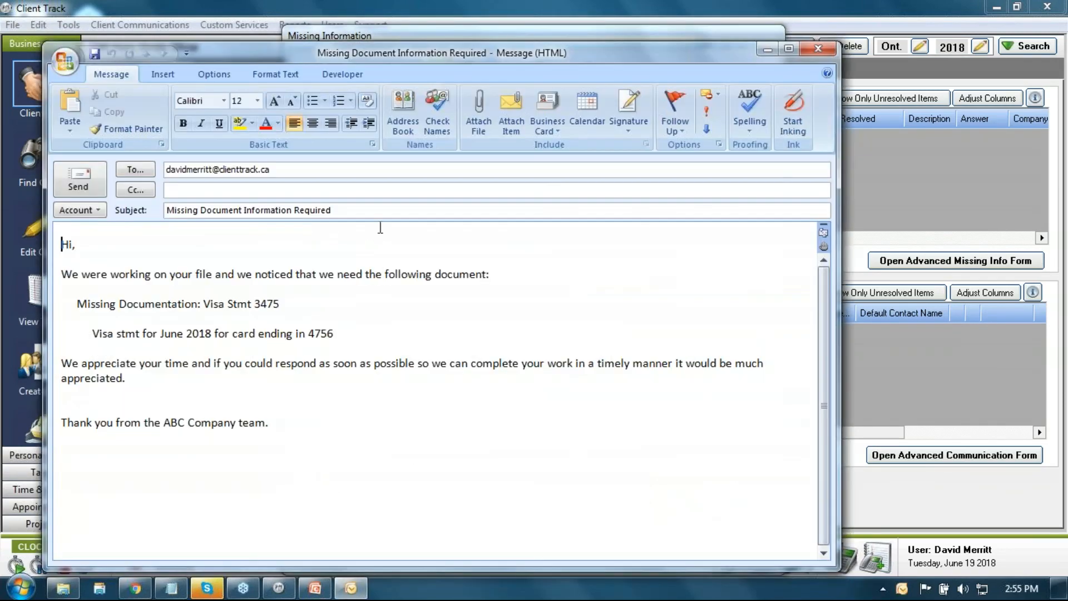
pyautogui.moveTo(506, 50); pyautogui.dragTo(589, 36)
pyautogui.doubleClick(365, 157)
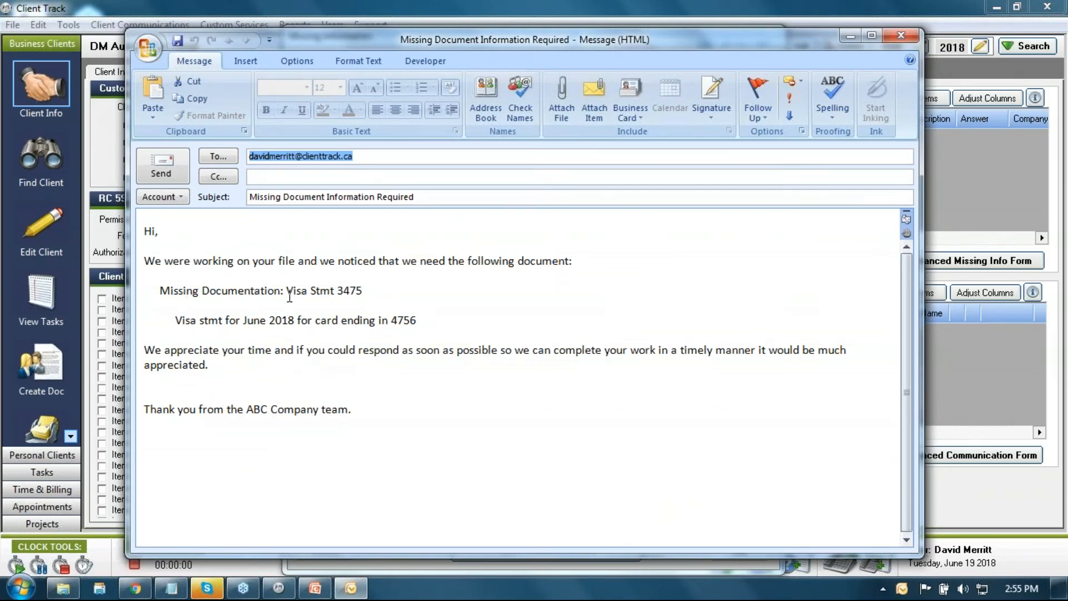
pyautogui.moveTo(281, 290); pyautogui.dragTo(364, 291)
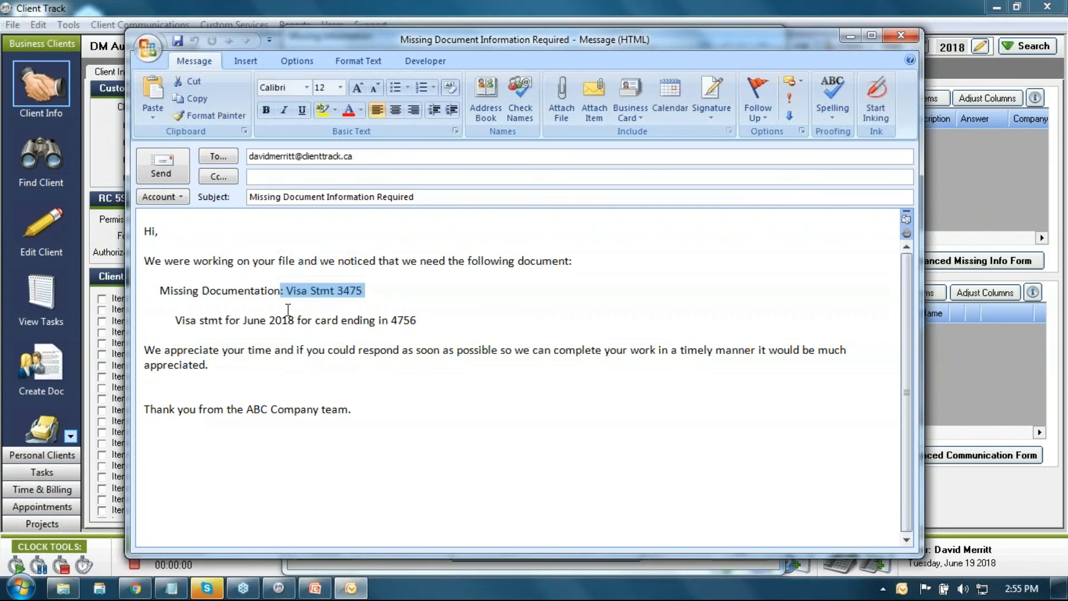
pyautogui.moveTo(175, 319); pyautogui.dragTo(418, 319)
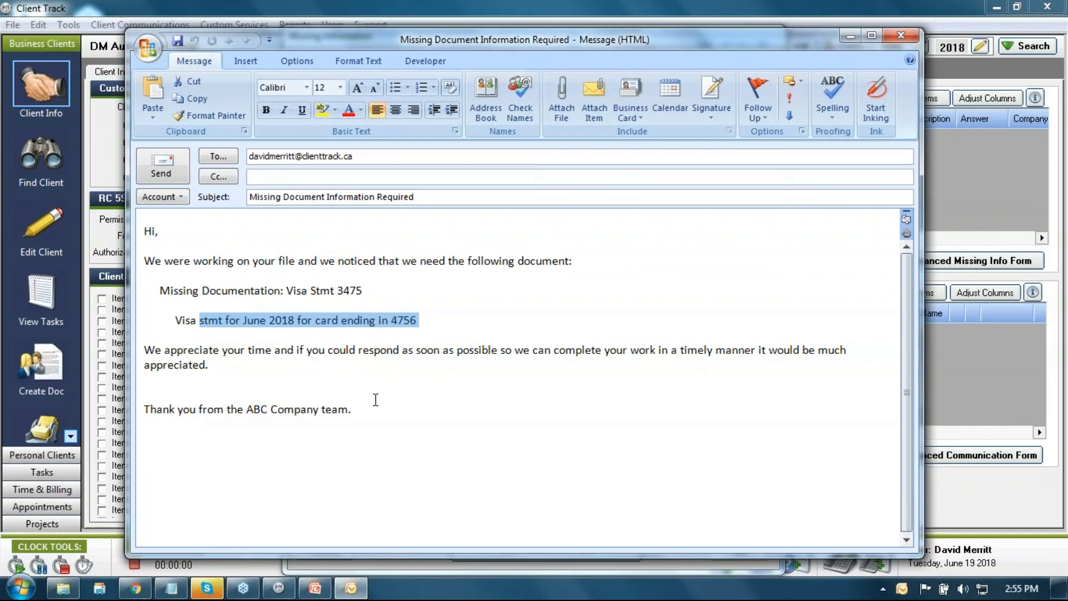
pyautogui.click(897, 35)
# Step: Discard the email draft, save the Visa statement entry, and begin a new missing-information entry
pyautogui.click(550, 336)
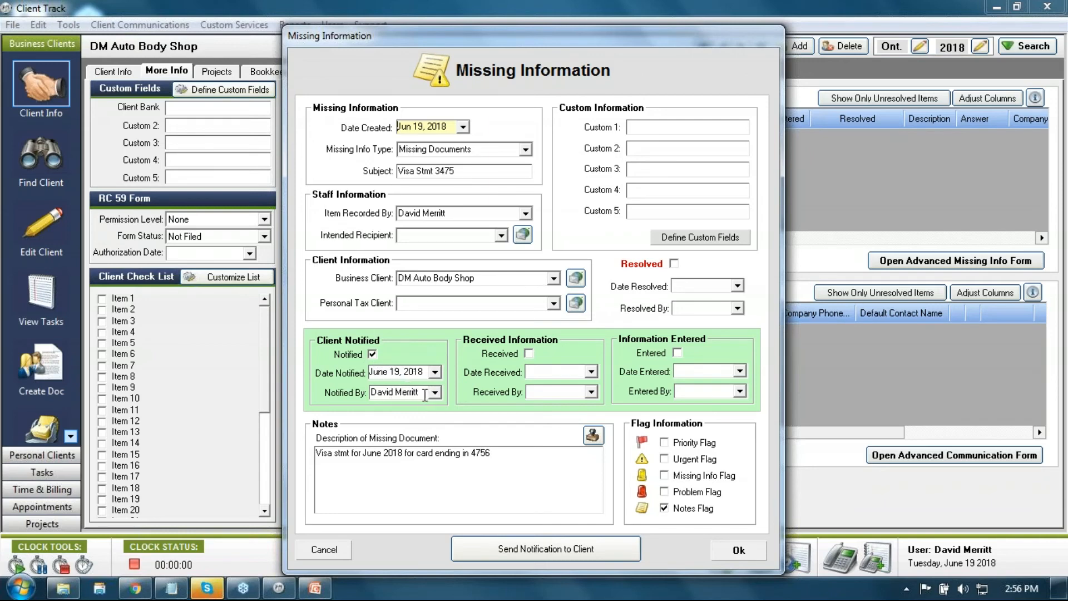
pyautogui.click(742, 549)
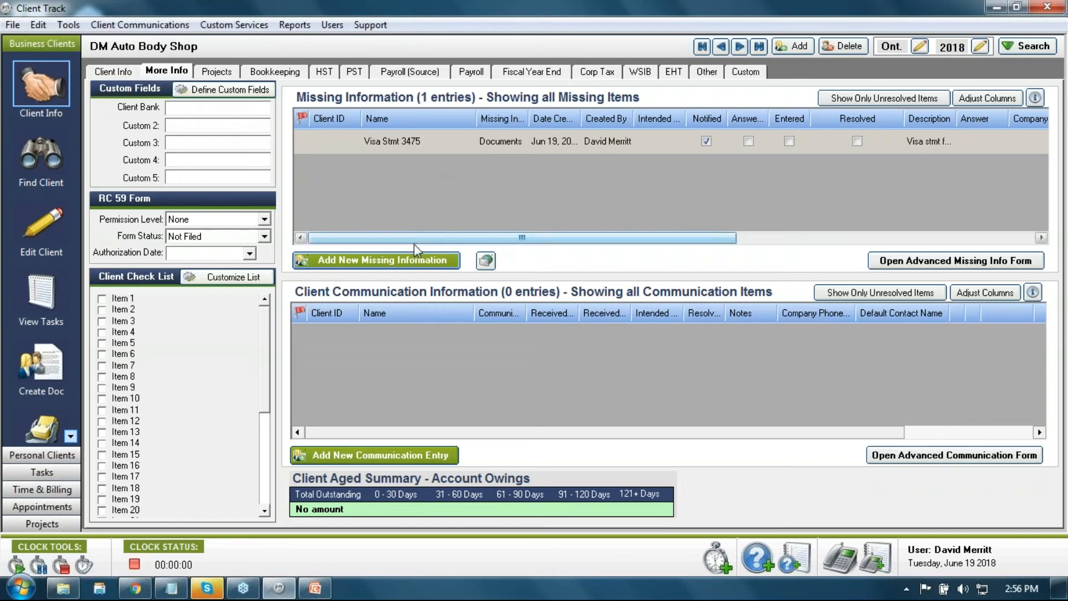
pyautogui.click(416, 261)
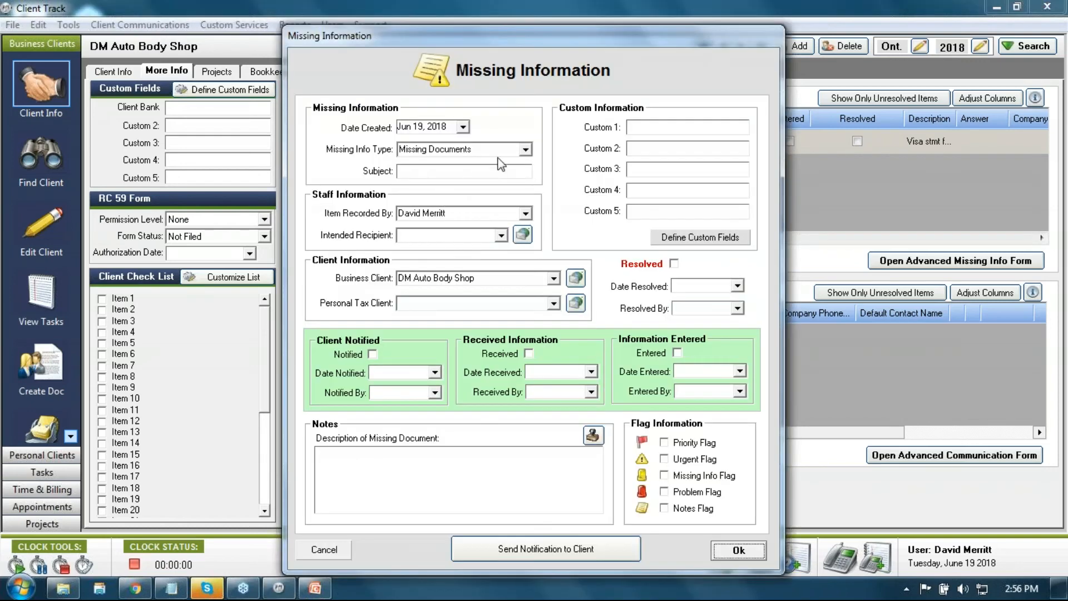
# Step: Make the entry an Outstanding Questions item recorded by a different staff member
pyautogui.click(525, 149)
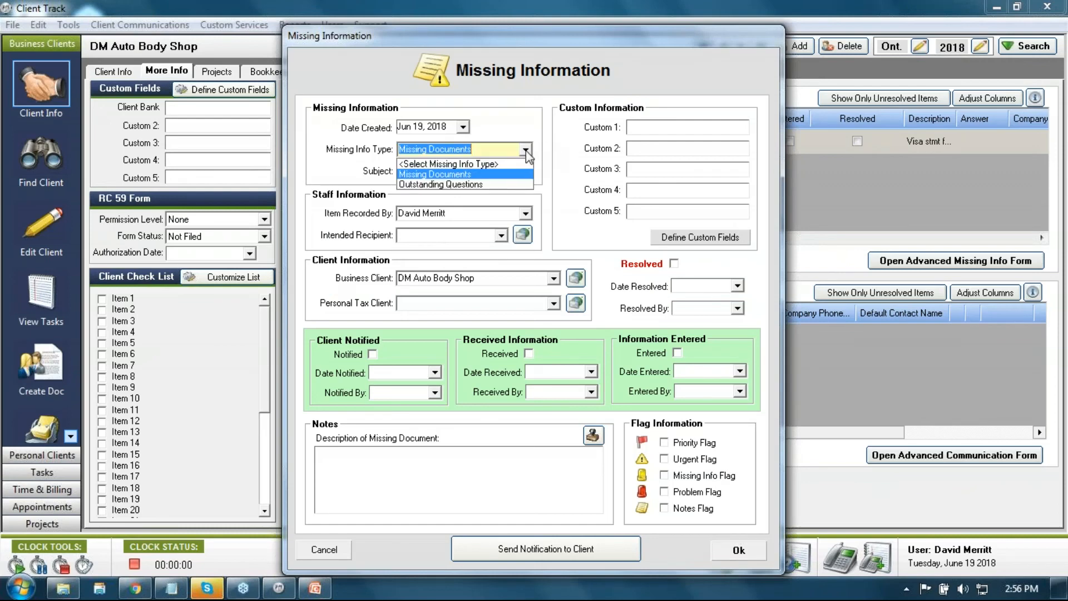
pyautogui.click(504, 185)
pyautogui.click(525, 214)
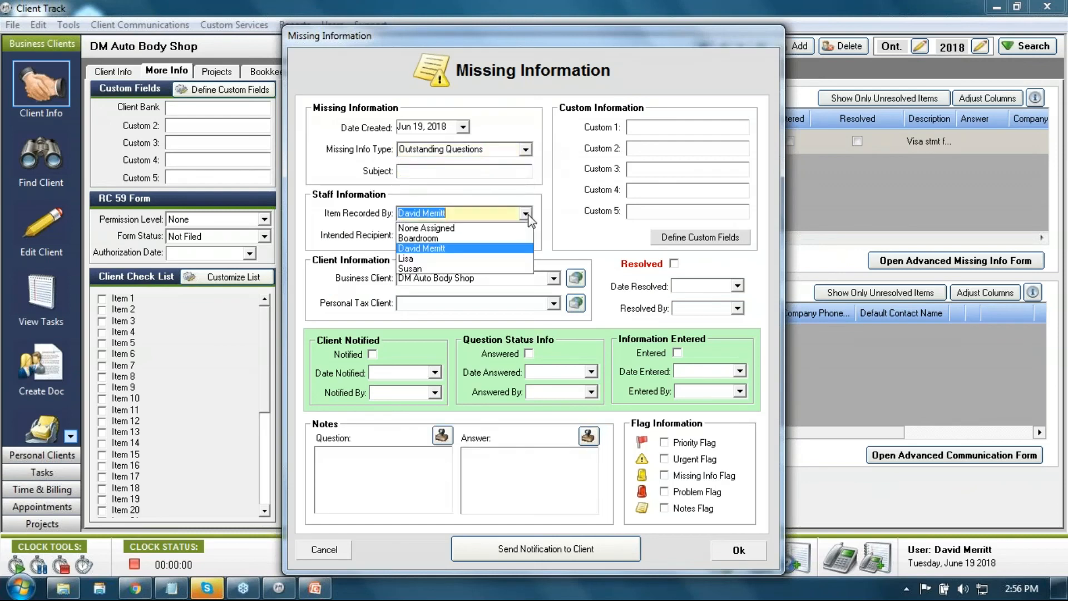
pyautogui.click(493, 259)
# Step: Enter the subject 'Financial question' and the question text 'finacial question'
pyautogui.click(442, 171)
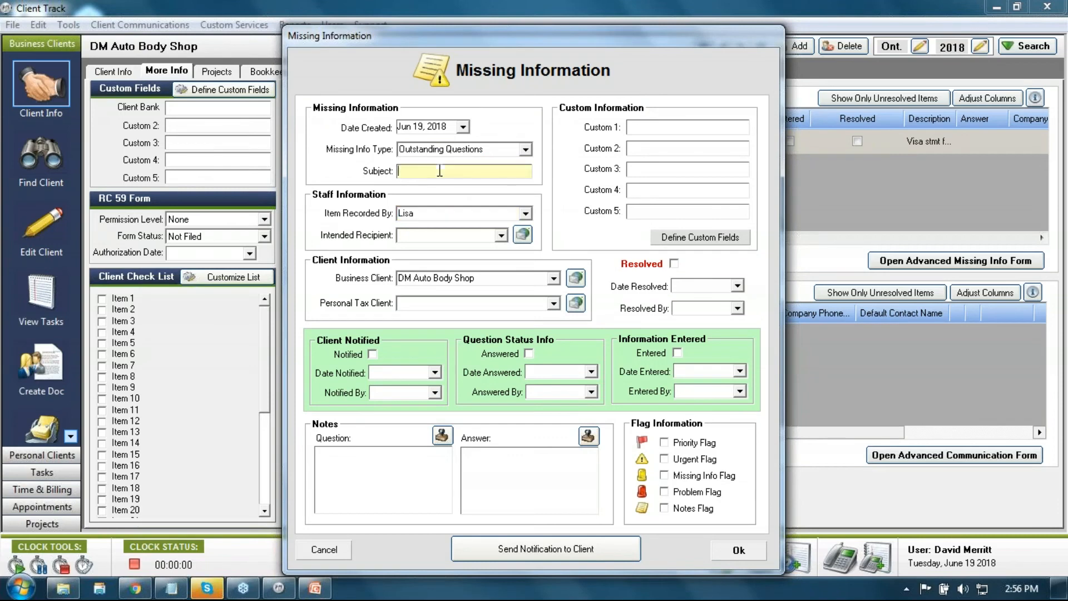
pyautogui.write('Financial question')
pyautogui.click(416, 488)
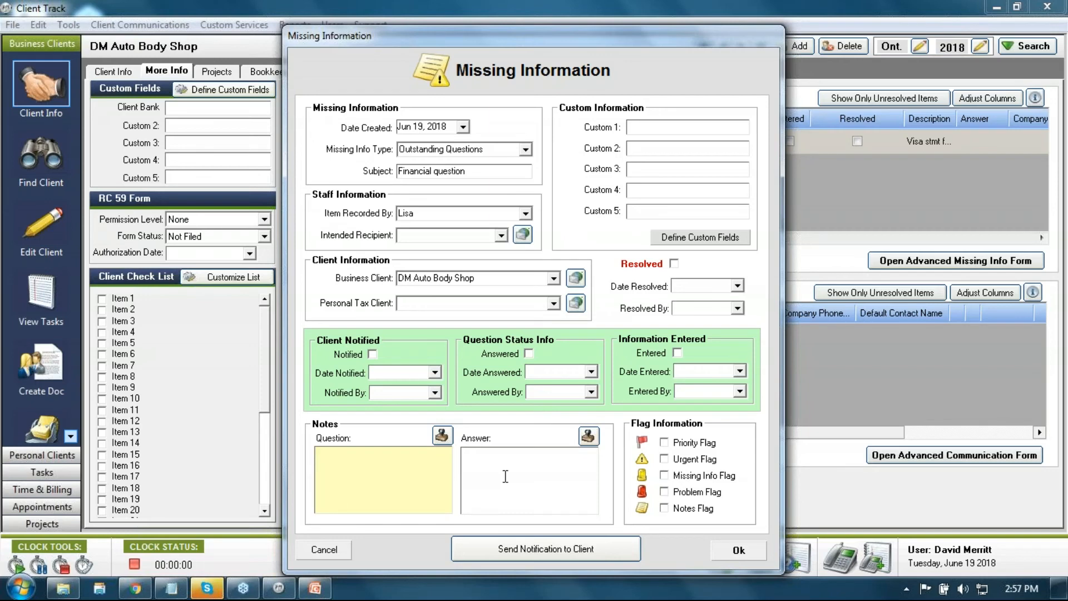
pyautogui.write('finacial question')
# Step: Generate an email notification to the client covering both unresolved lists
pyautogui.click(532, 552)
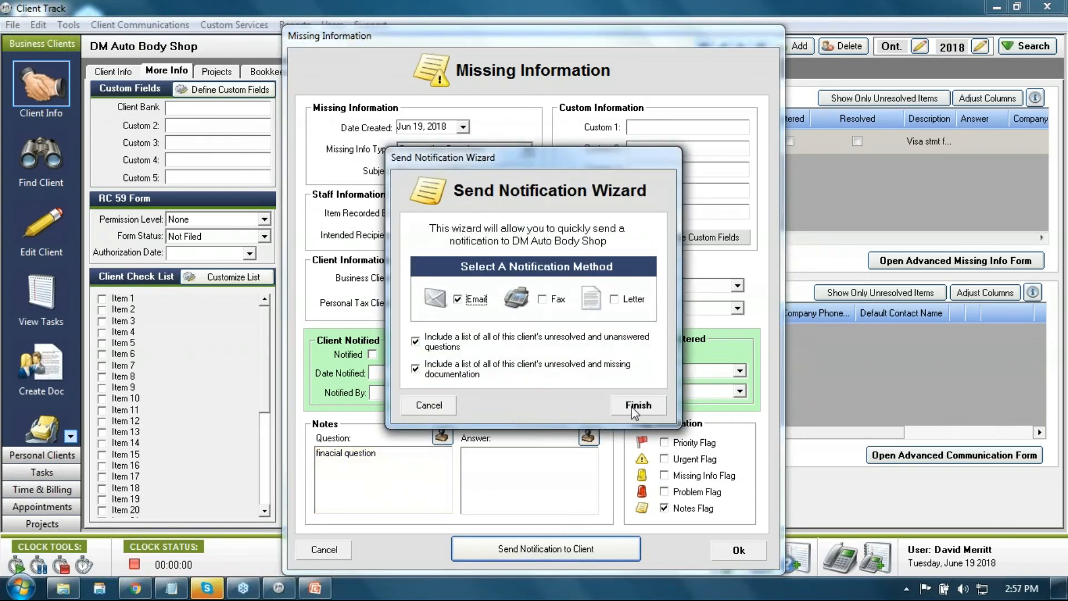
pyautogui.click(638, 406)
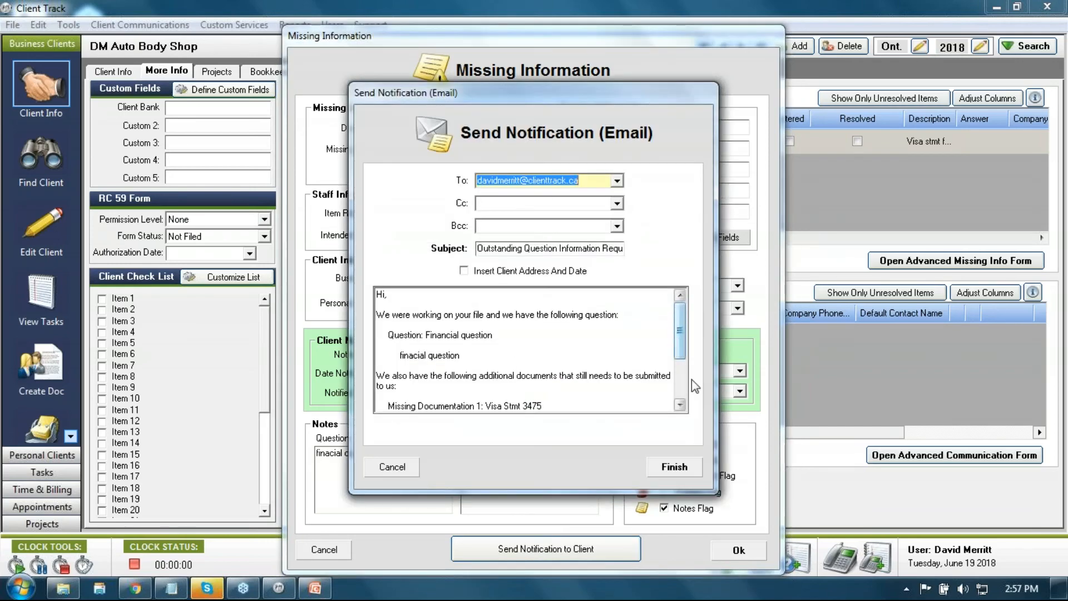
pyautogui.click(674, 467)
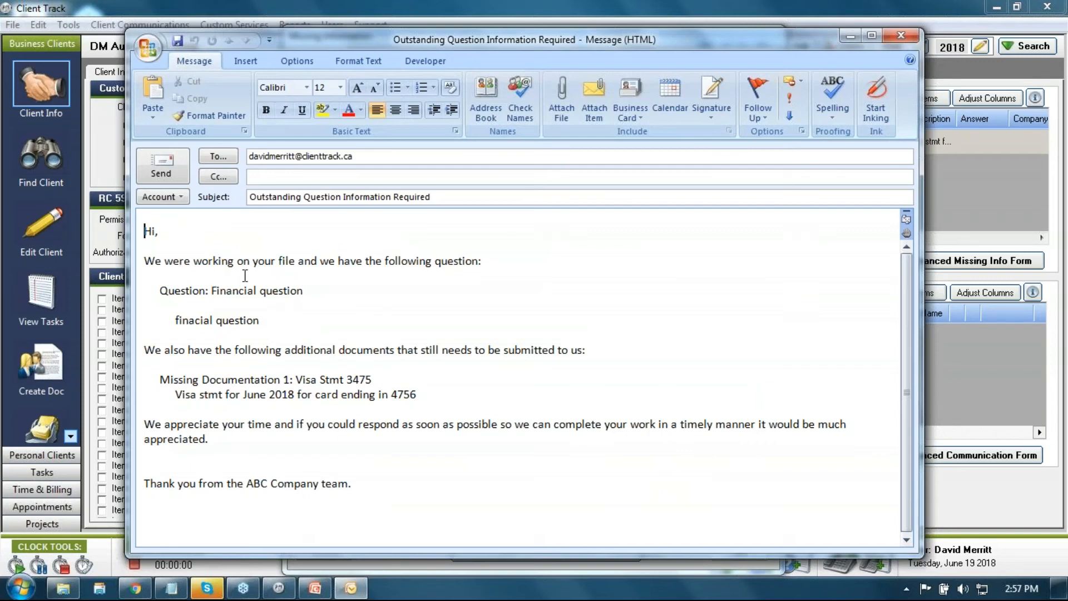
# Step: Review the question and missing-document lines in the Outlook email, dismiss password prompts, and close it unsaved
pyautogui.click(259, 321)
pyautogui.moveTo(259, 321); pyautogui.dragTo(151, 305)
pyautogui.moveTo(144, 349); pyautogui.dragTo(524, 358)
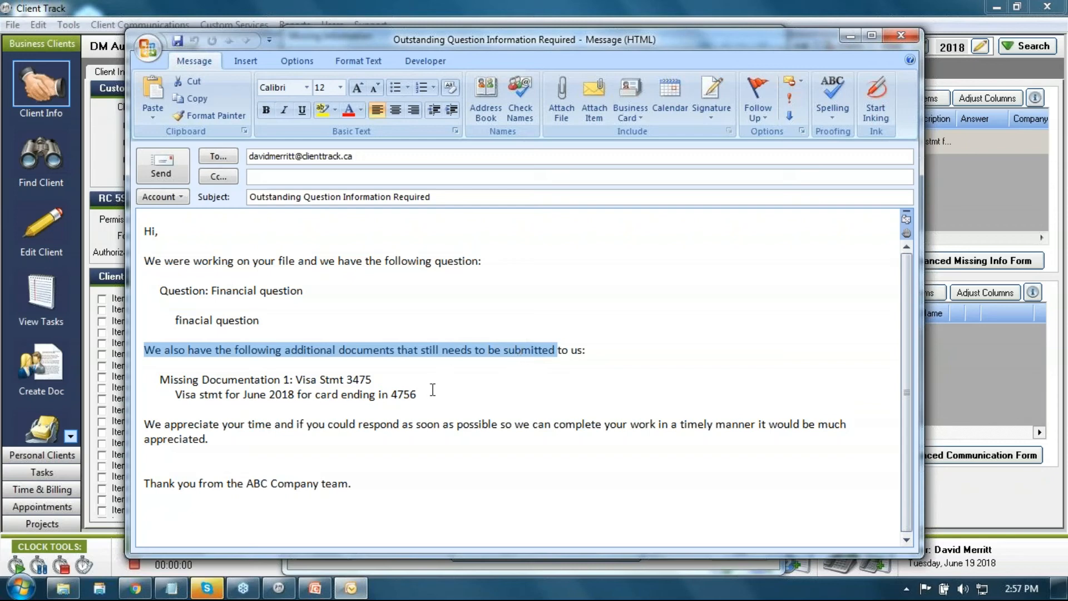
pyautogui.moveTo(433, 390); pyautogui.dragTo(176, 405)
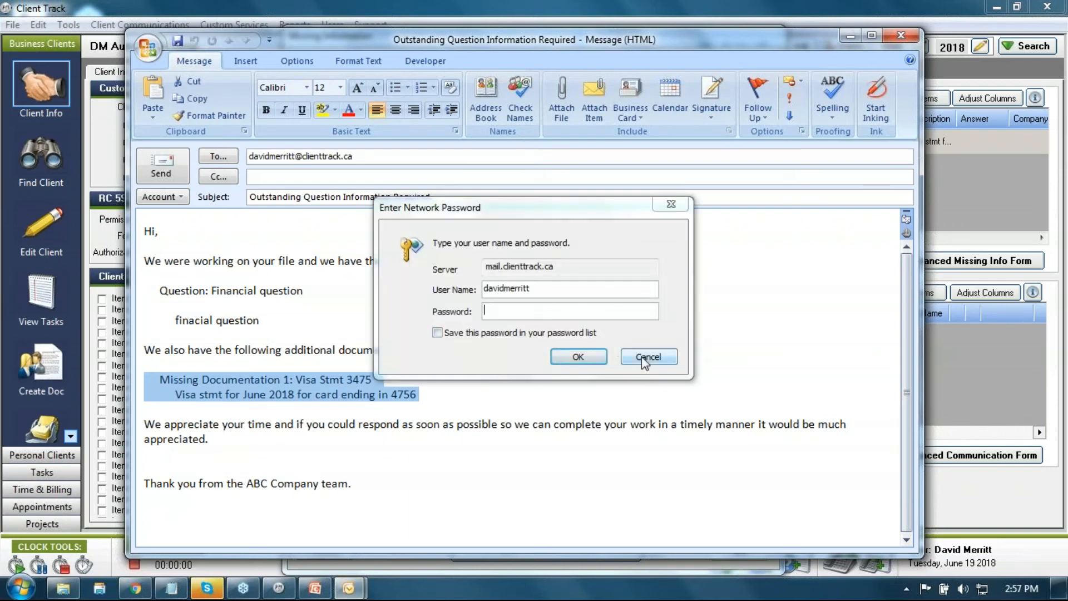
pyautogui.click(644, 360)
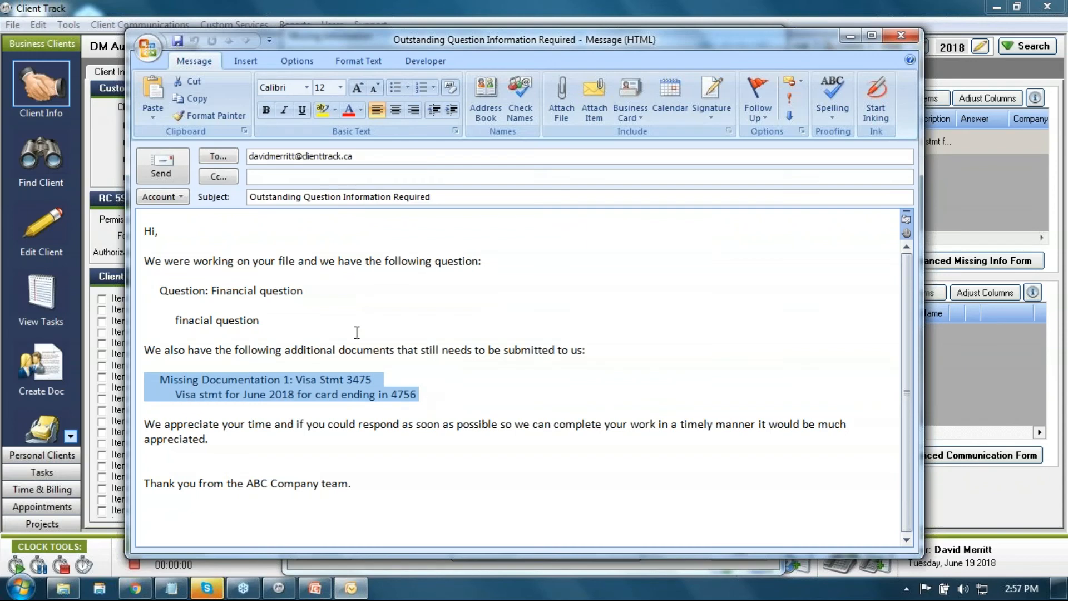
pyautogui.click(329, 322)
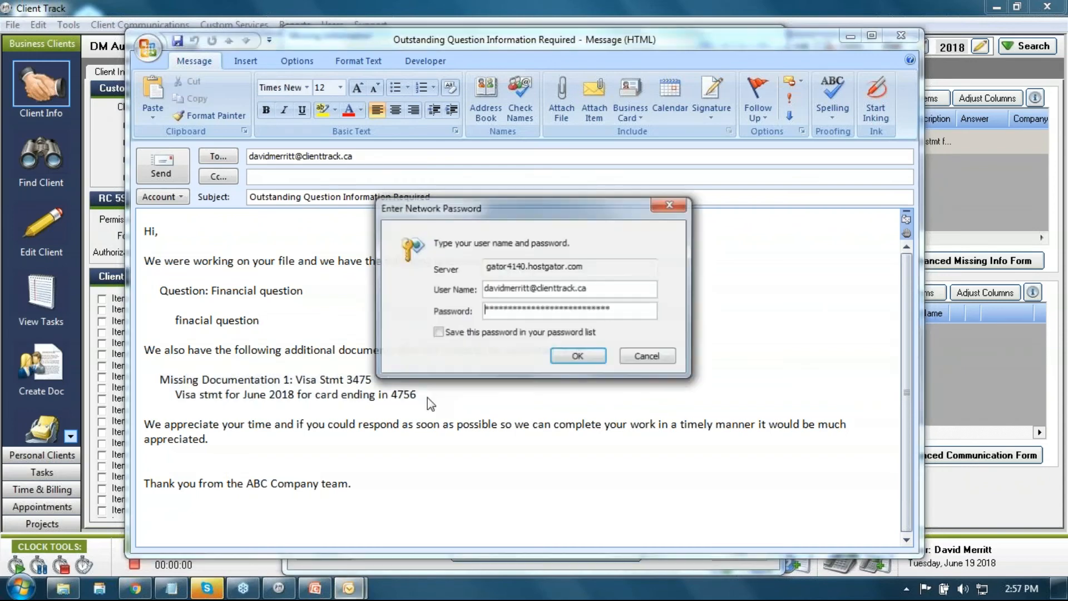
pyautogui.click(665, 358)
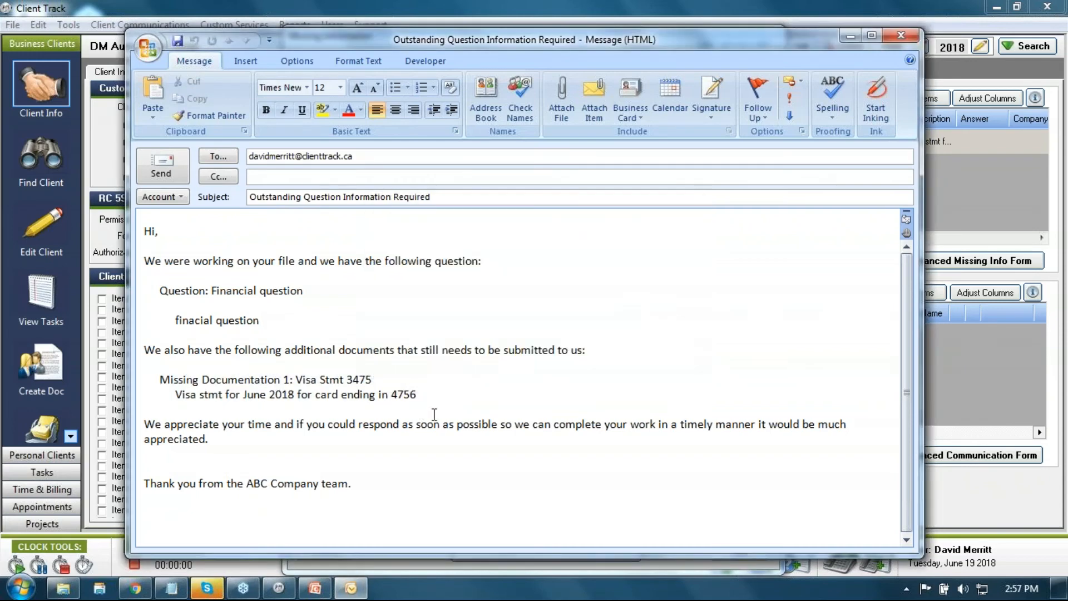
pyautogui.click(645, 356)
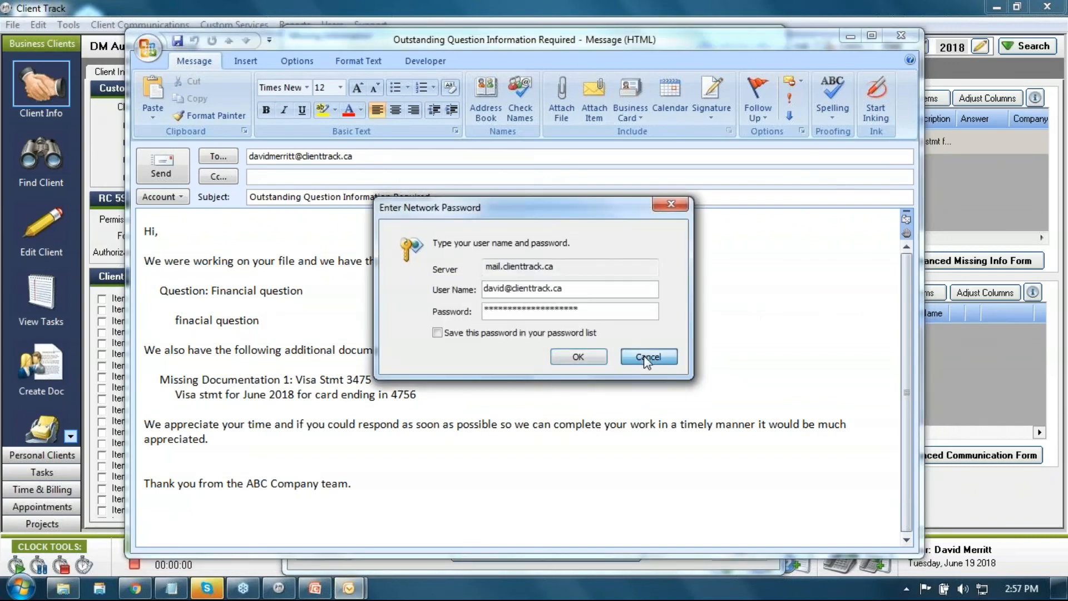
pyautogui.click(909, 37)
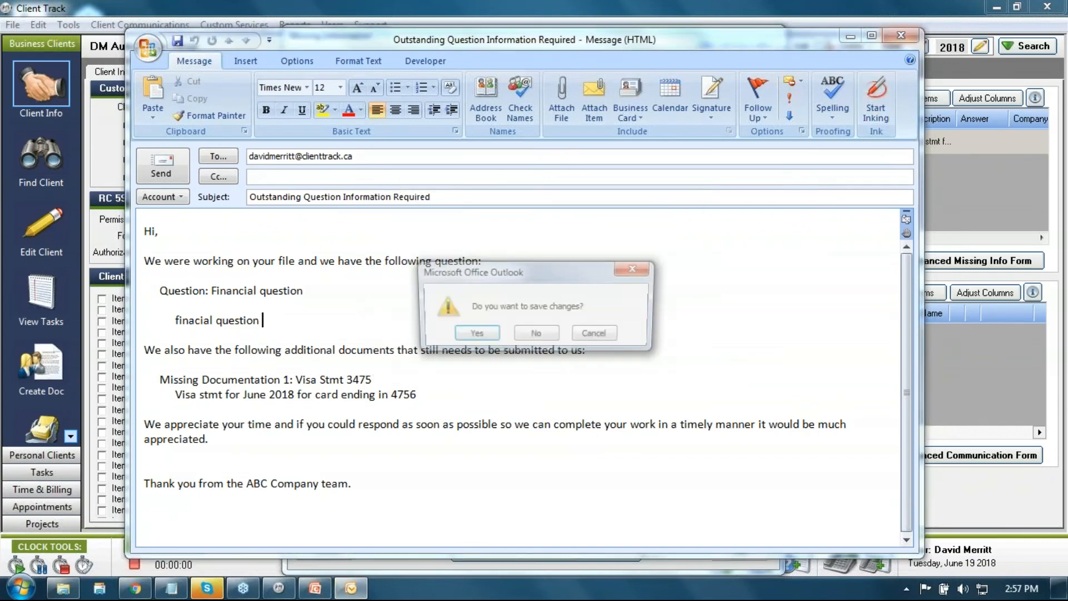
pyautogui.click(538, 340)
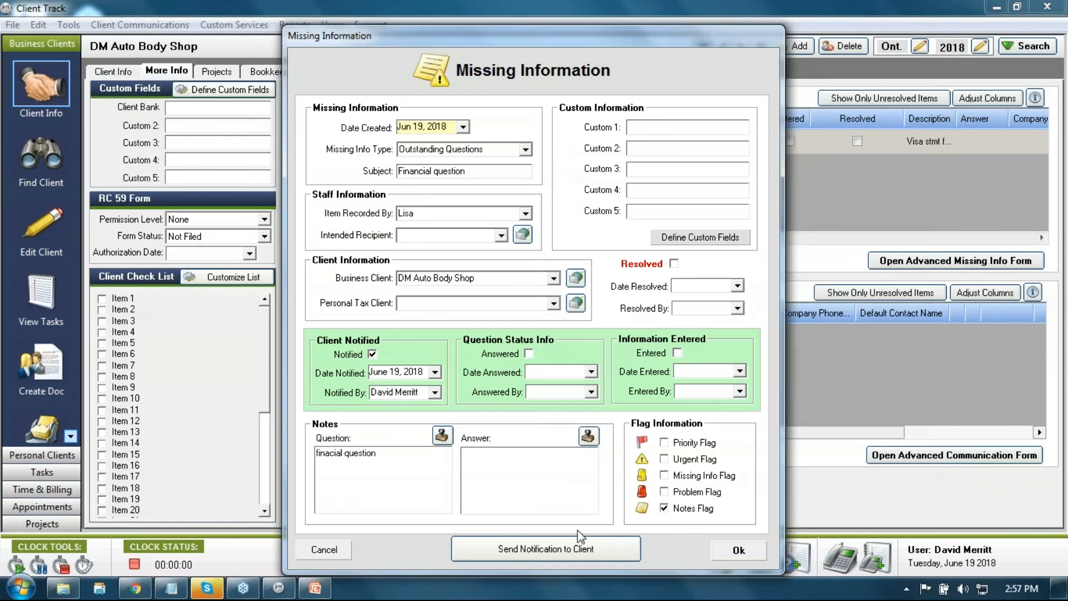
# Step: Save the Financial question entry and agree to alert the assigned staff member
pyautogui.click(733, 550)
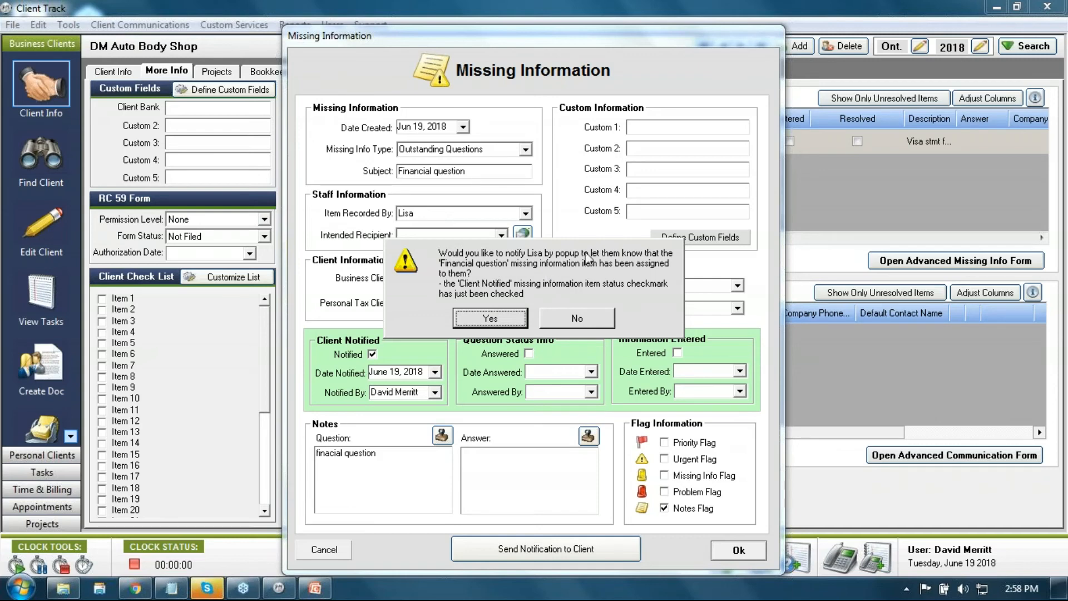
pyautogui.click(515, 321)
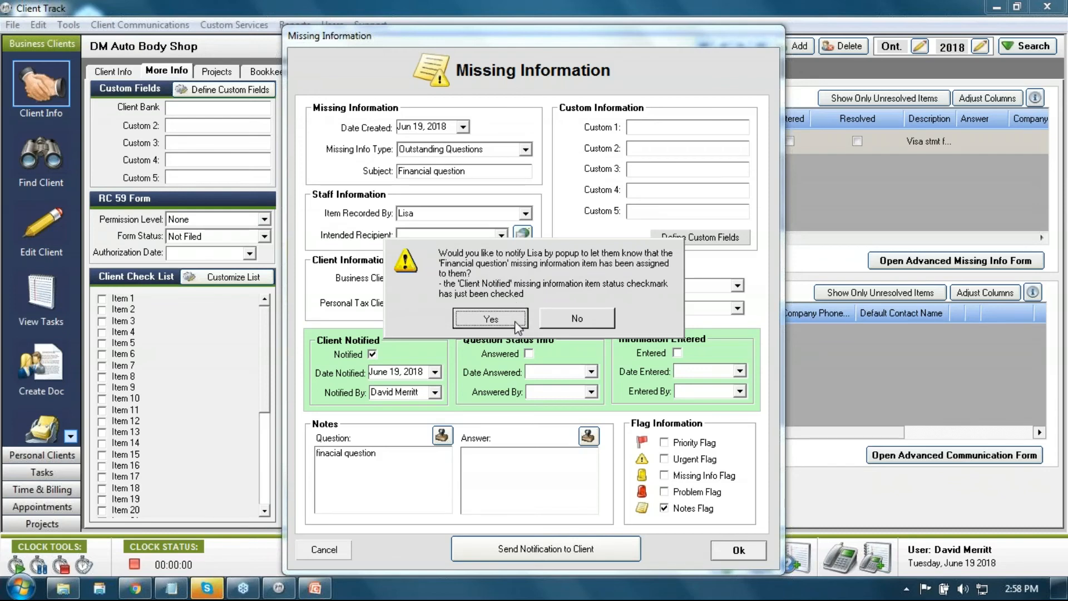
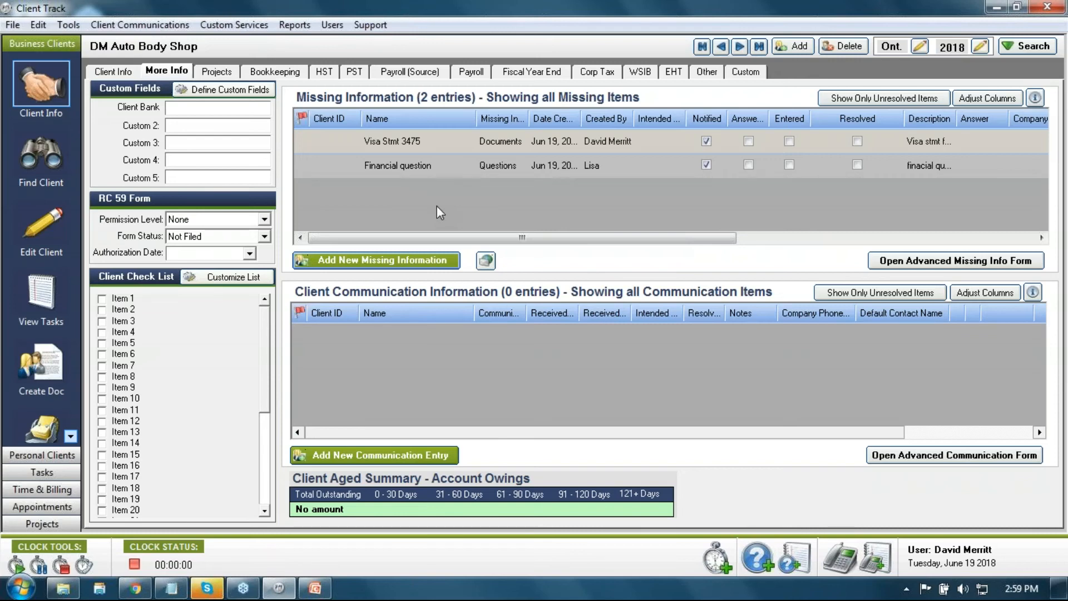
# Step: Generate the missing-items notification email for the client, then discard it unsaved
pyautogui.click(485, 262)
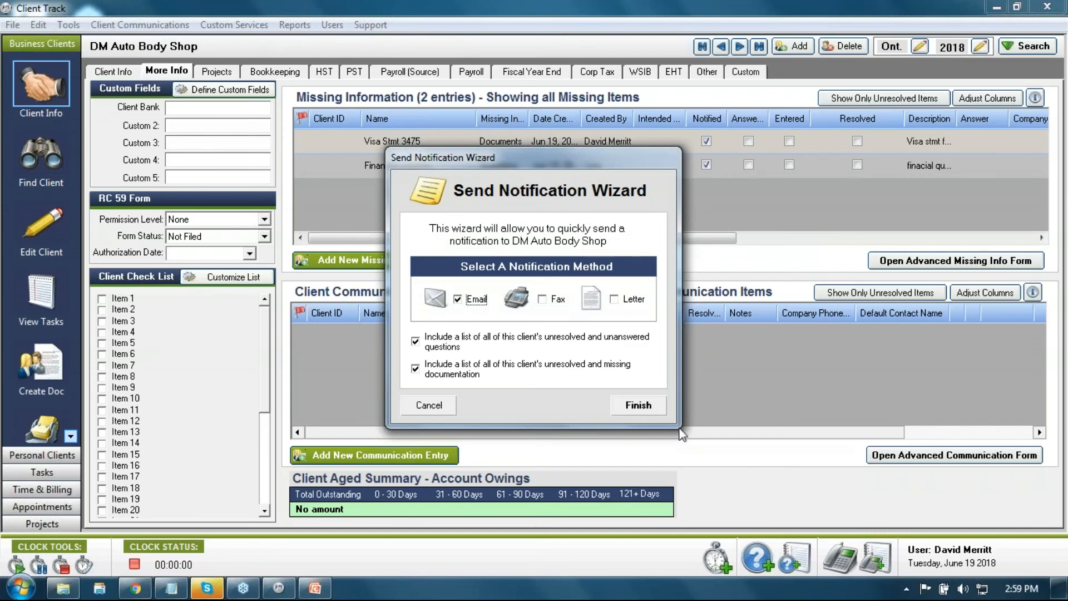
pyautogui.click(638, 405)
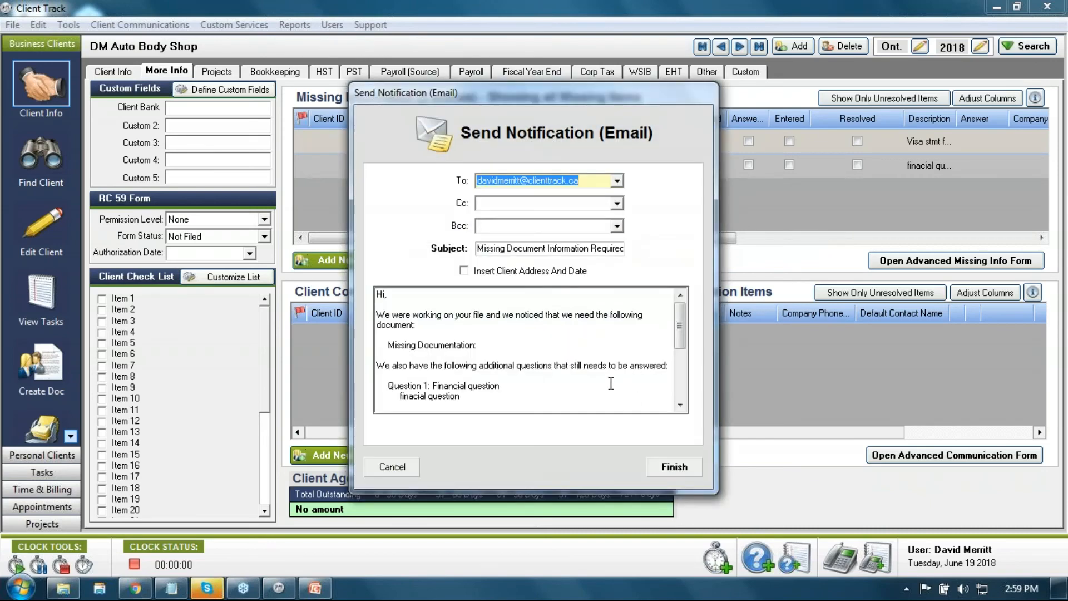
pyautogui.click(674, 467)
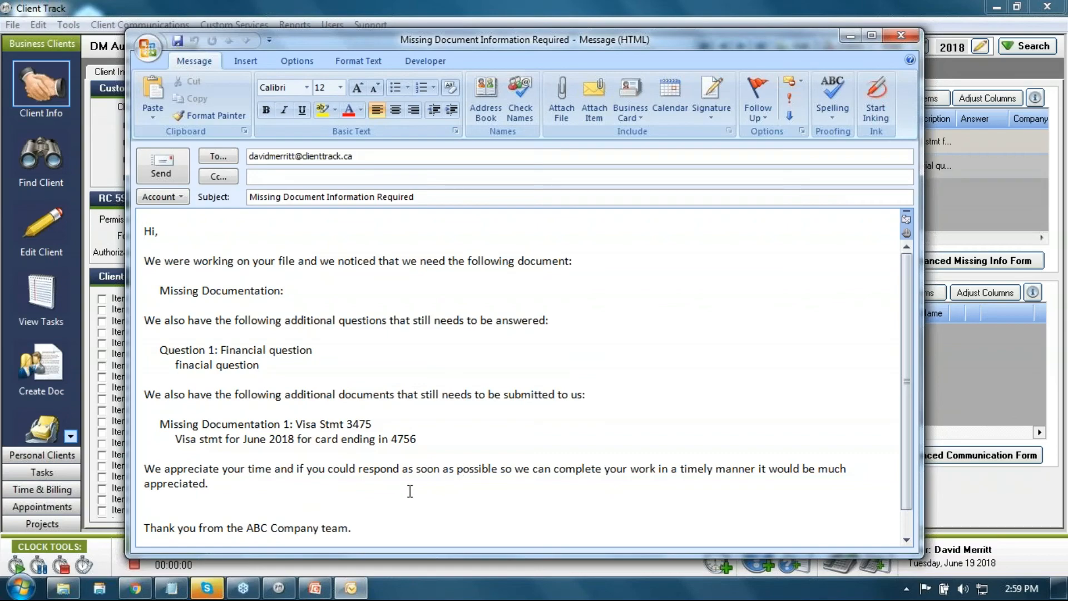
pyautogui.click(890, 38)
pyautogui.click(535, 334)
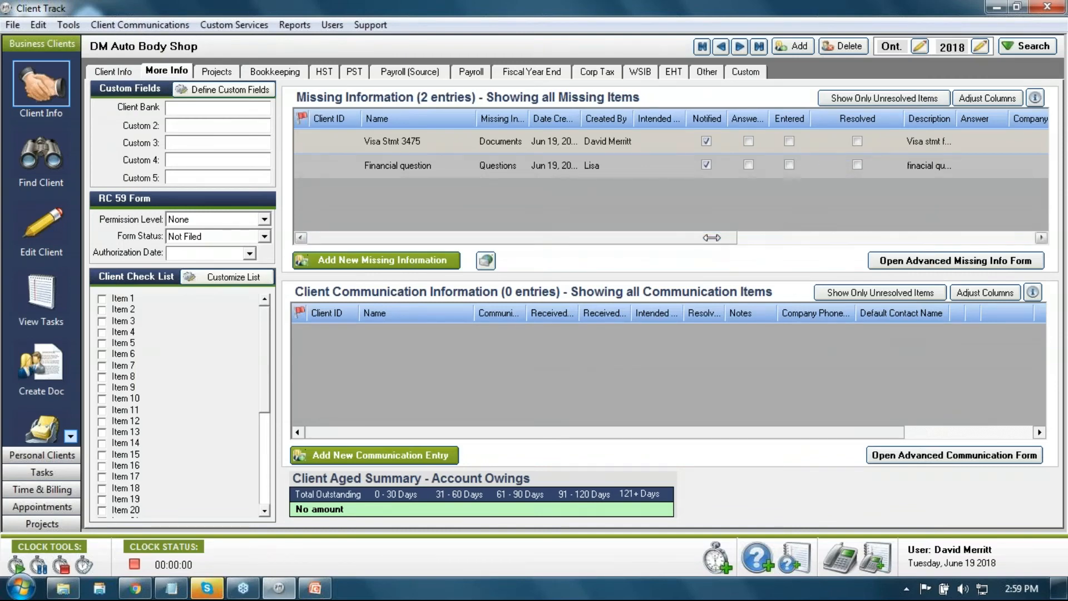
# Step: Mark the Visa Stmt 3475 and Financial question items resolved, agreeing to notify the recorder
pyautogui.moveTo(721, 239); pyautogui.dragTo(843, 247)
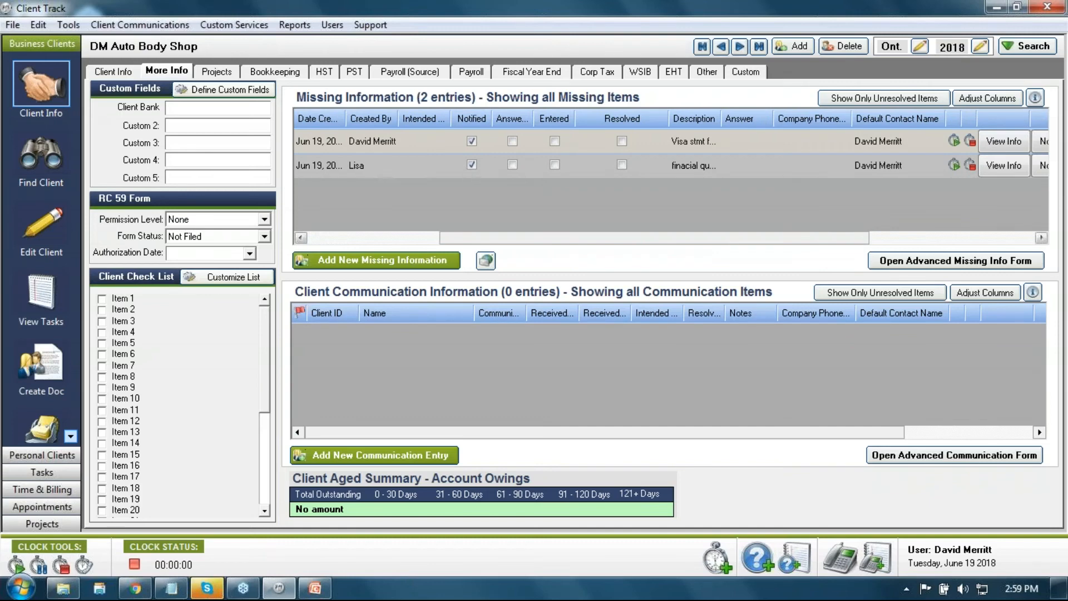
pyautogui.click(1003, 144)
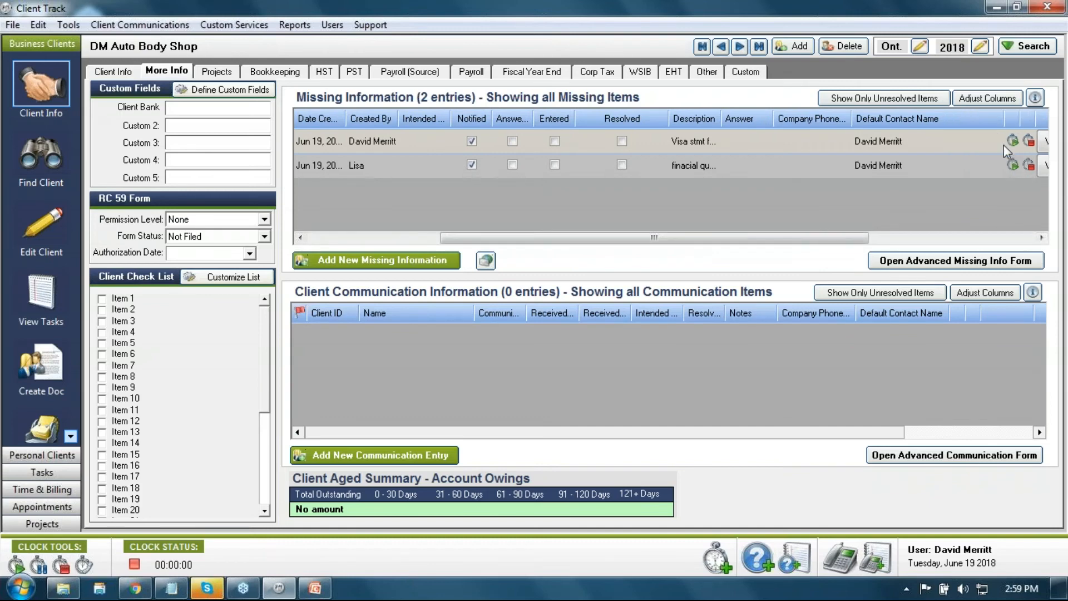
pyautogui.click(622, 142)
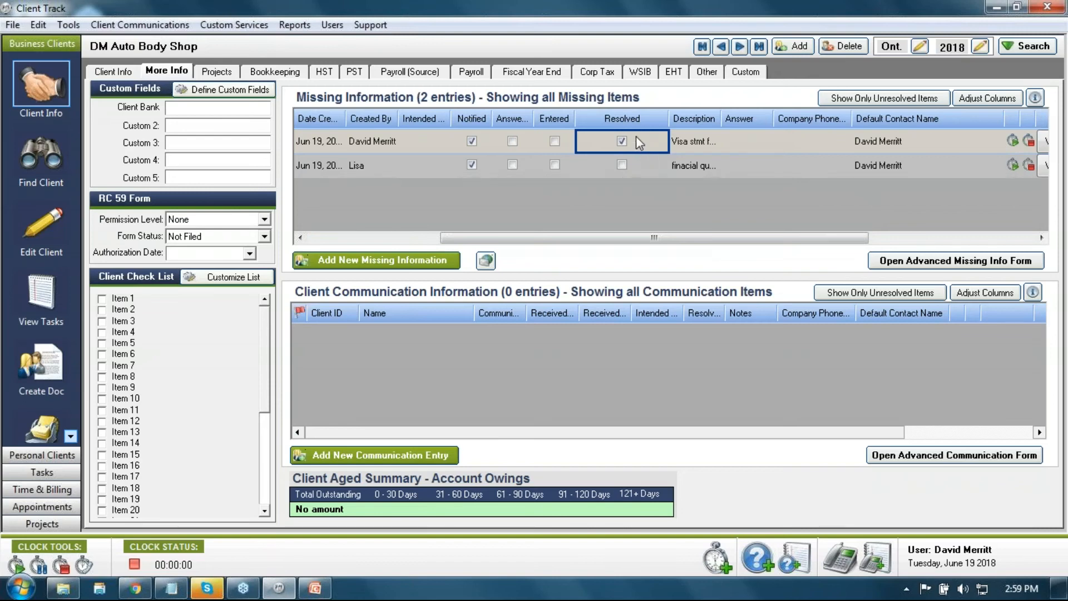
pyautogui.click(622, 164)
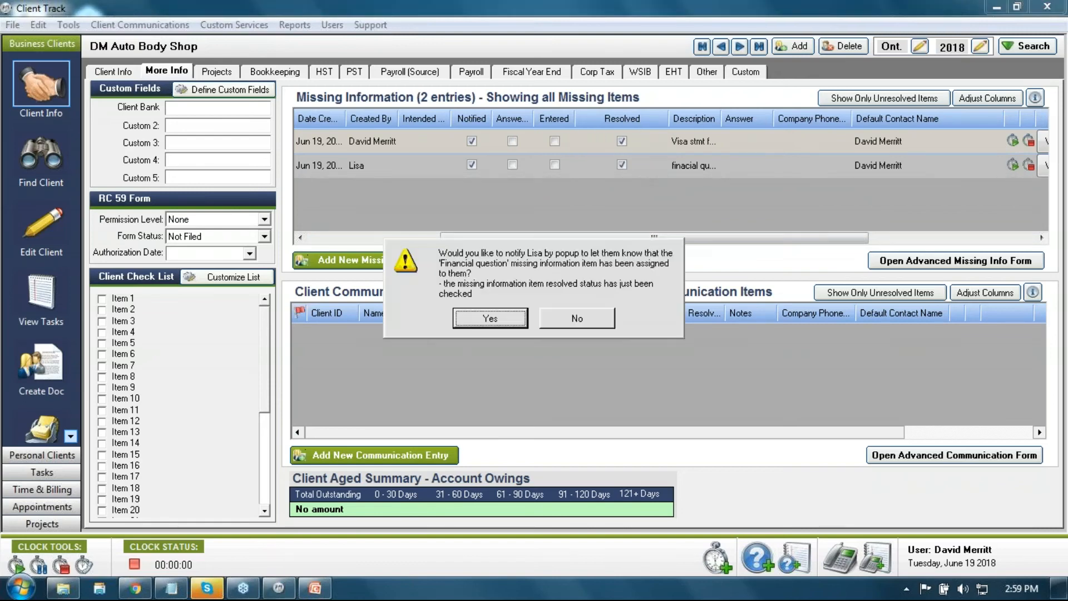
pyautogui.click(506, 318)
# Step: Record the answer 'answer' on the Financial question item, save with notification, and go to Tasks
pyautogui.moveTo(645, 240); pyautogui.dragTo(811, 237)
pyautogui.click(857, 166)
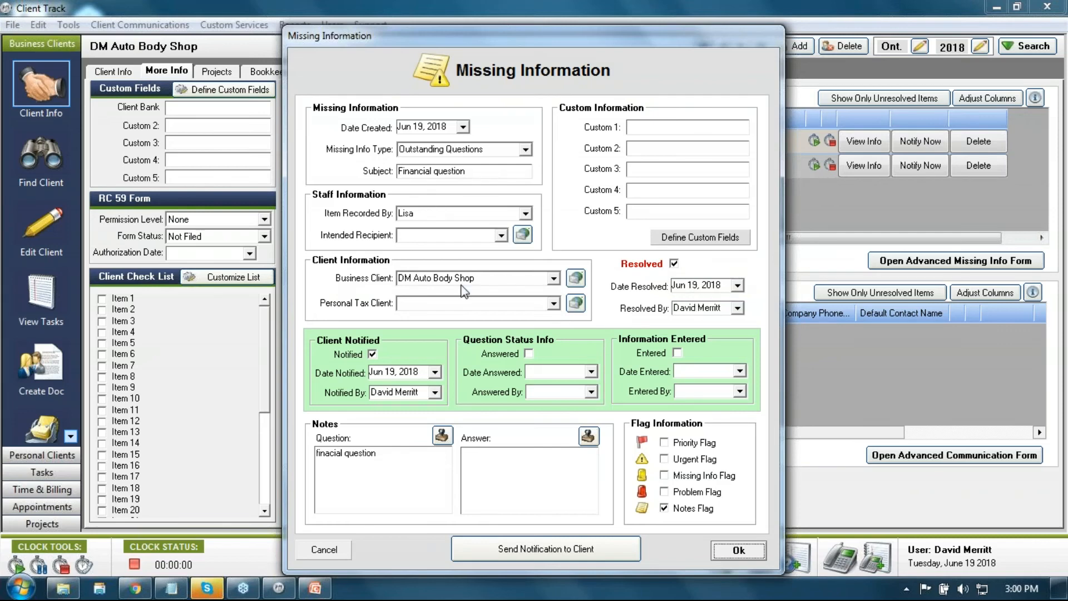
pyautogui.click(500, 462)
pyautogui.write('answer')
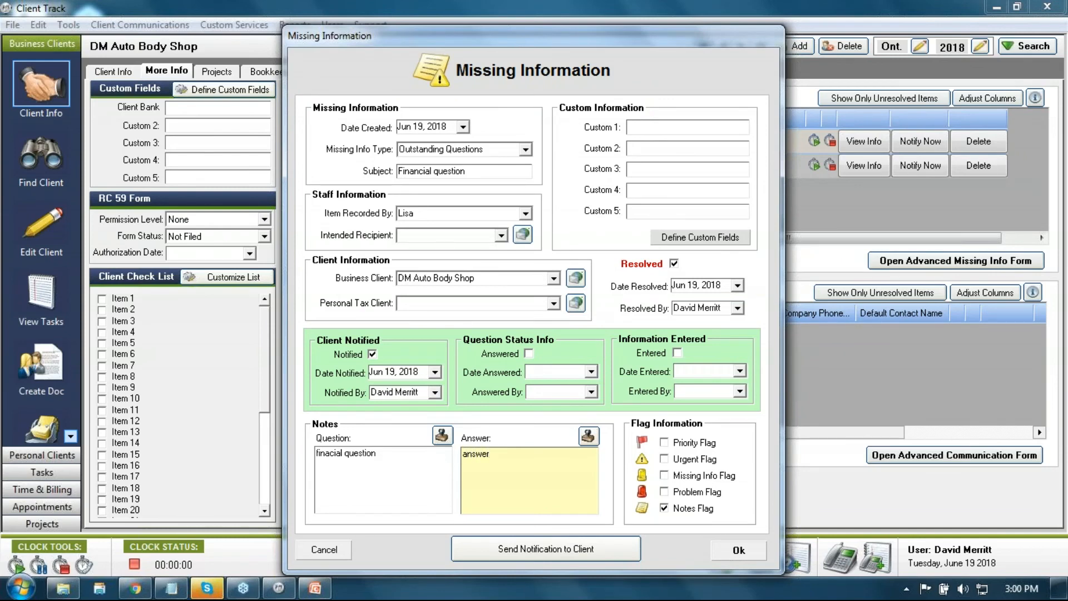
pyautogui.click(724, 553)
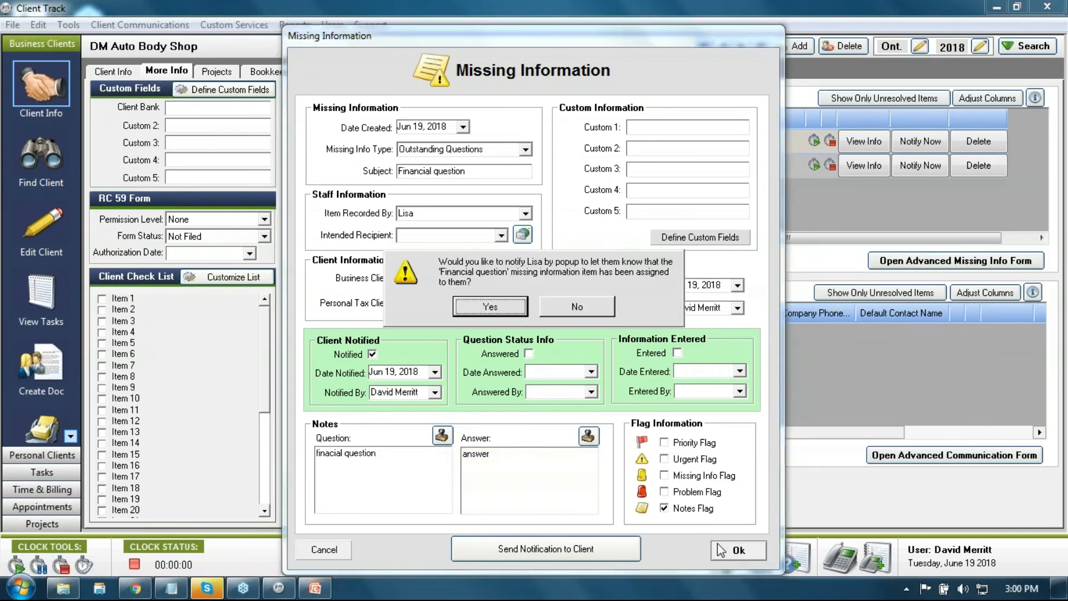
pyautogui.click(482, 307)
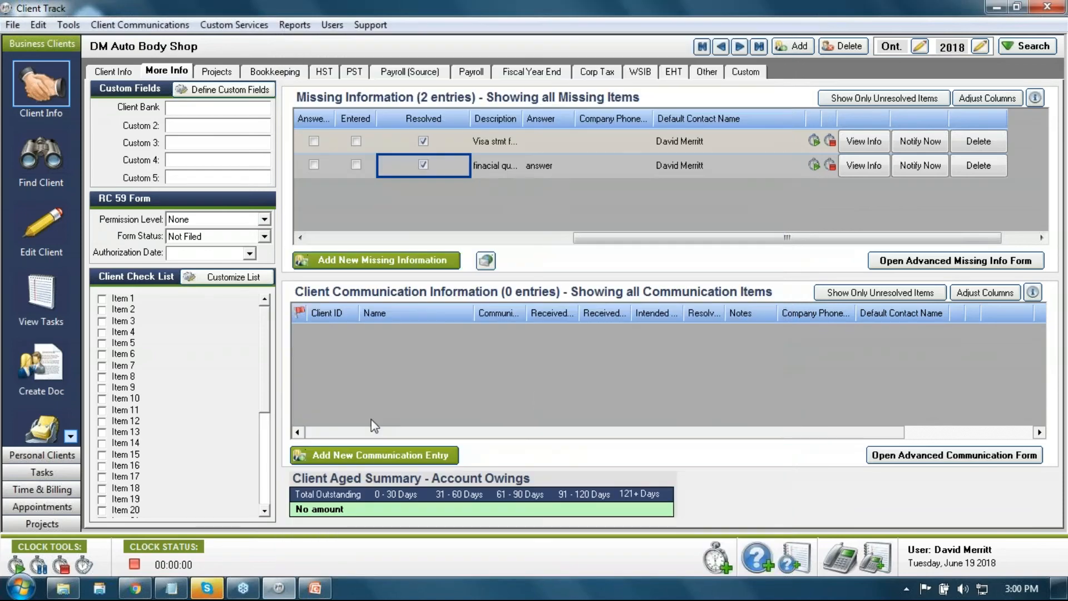
pyautogui.click(53, 292)
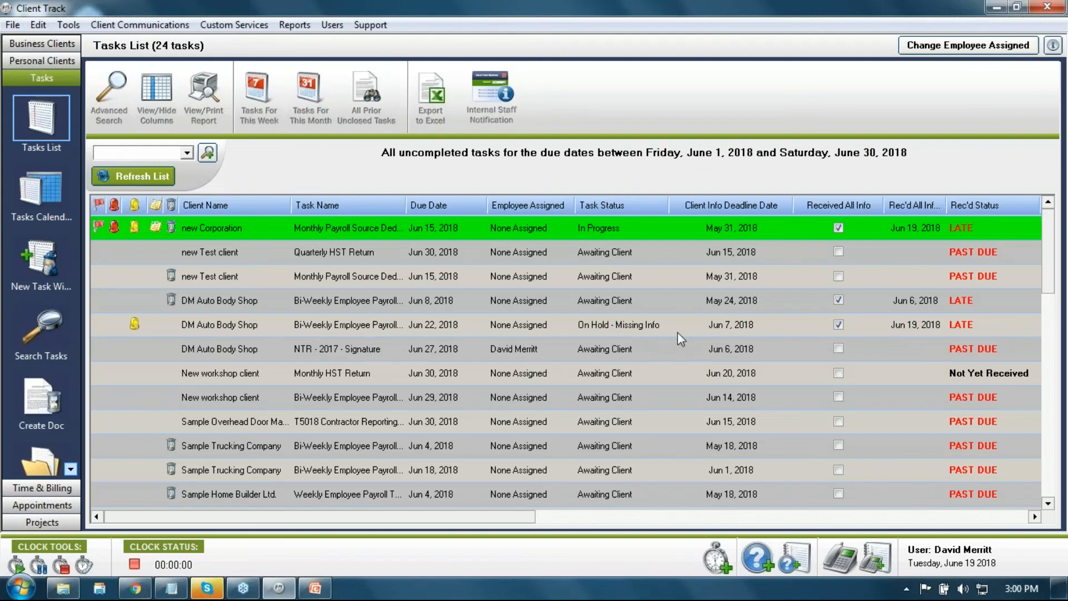
# Step: Change the Jun 22 task to In Progress, confirm removing missing-info status, and return to DM Auto Body Shop
pyautogui.click(640, 326)
pyautogui.click(661, 321)
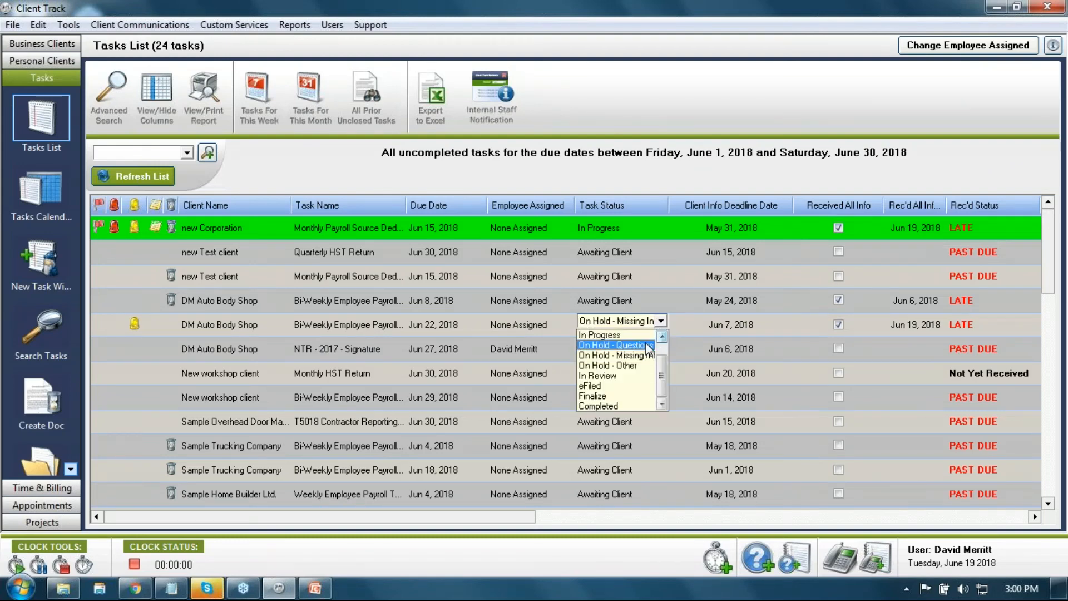
pyautogui.click(617, 334)
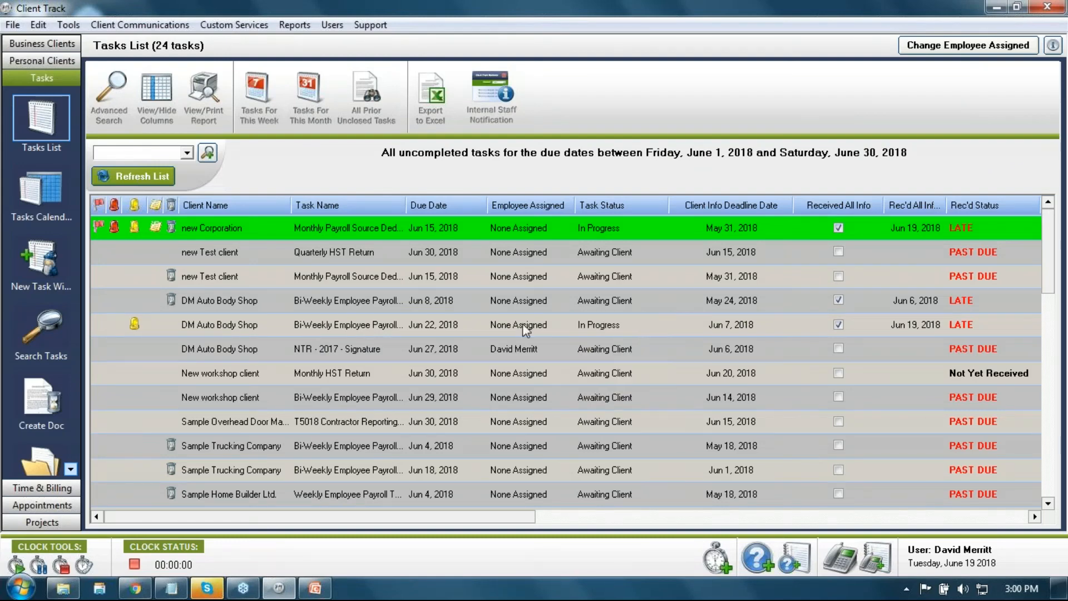
pyautogui.click(135, 323)
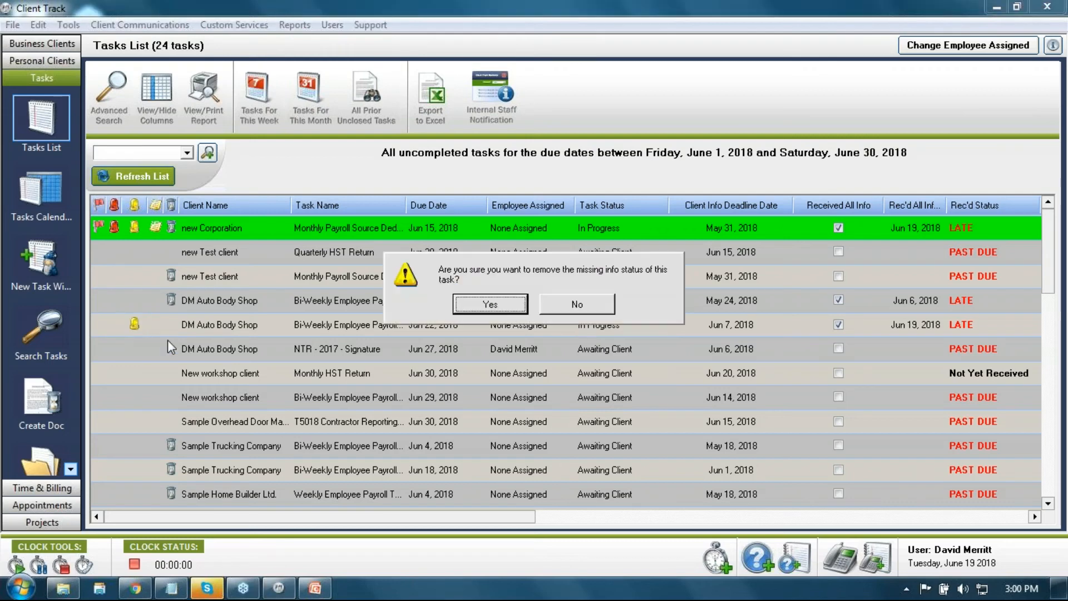
pyautogui.click(474, 306)
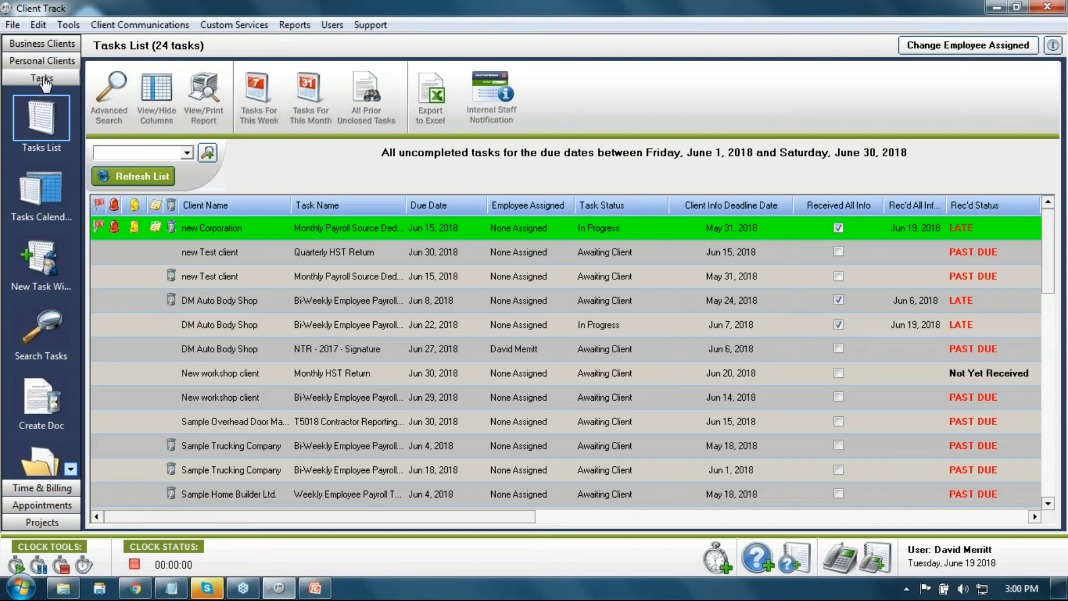
pyautogui.click(43, 44)
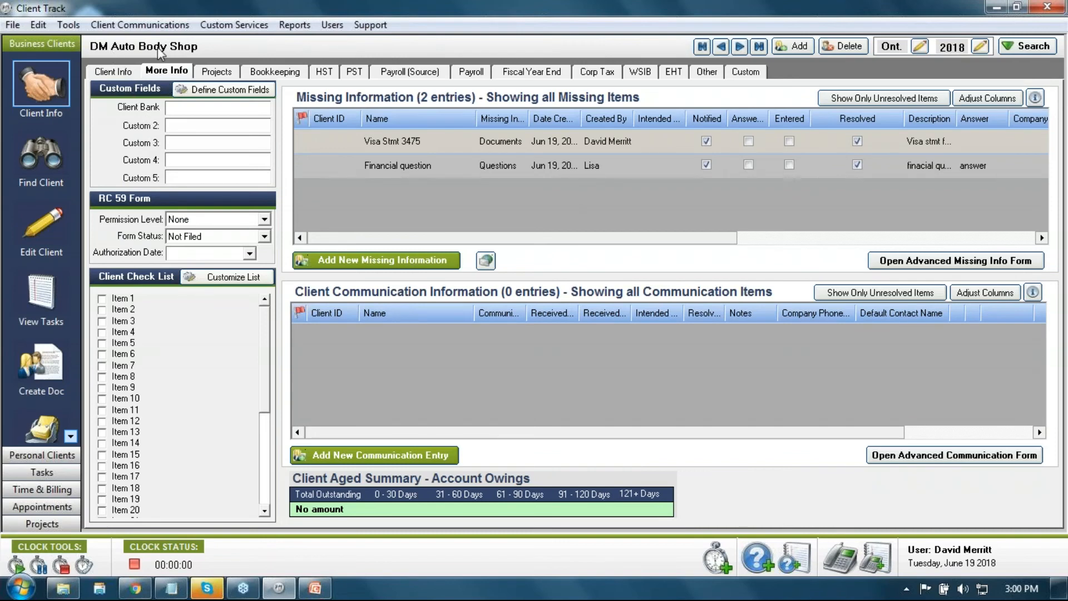
# Step: Rename the Custom 2 field to 'Referred By' and enter 'Lawyers office' in it
pyautogui.click(221, 90)
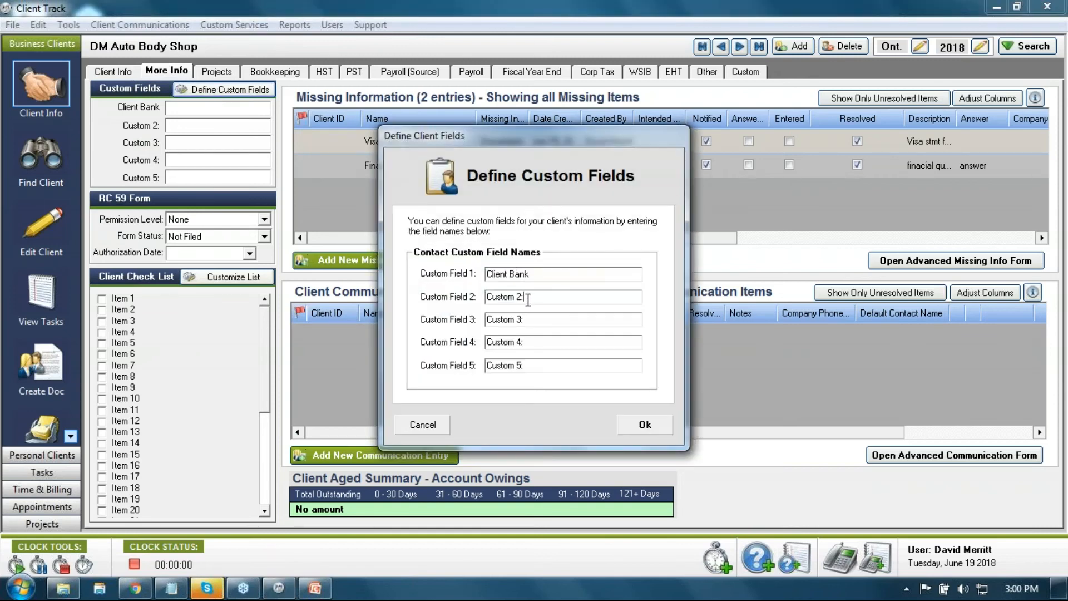
pyautogui.moveTo(526, 298); pyautogui.dragTo(436, 312)
pyautogui.write('Referred By')
pyautogui.click(644, 424)
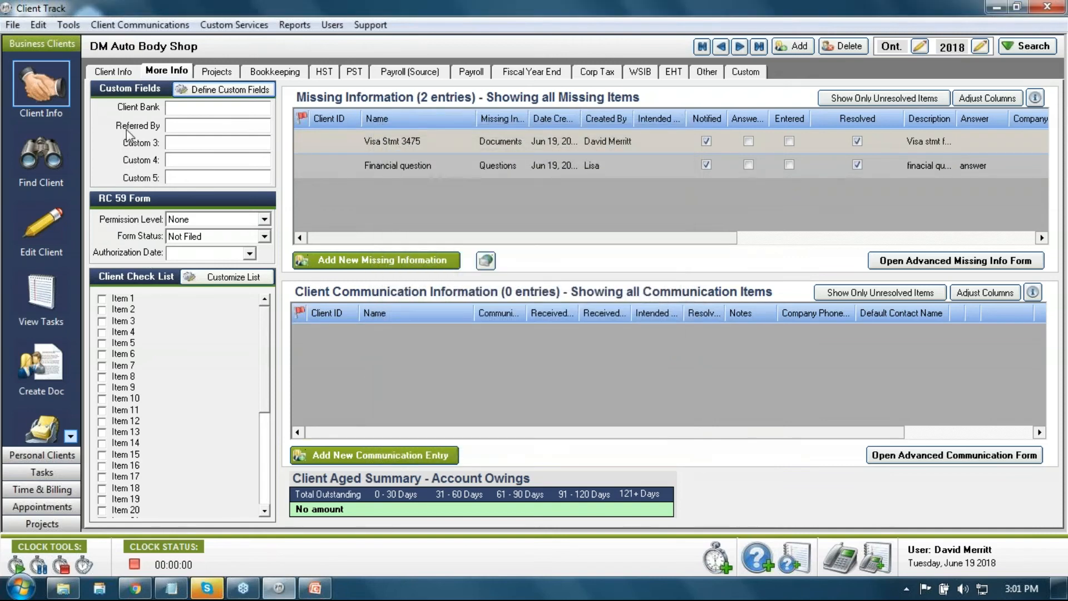
pyautogui.click(175, 125)
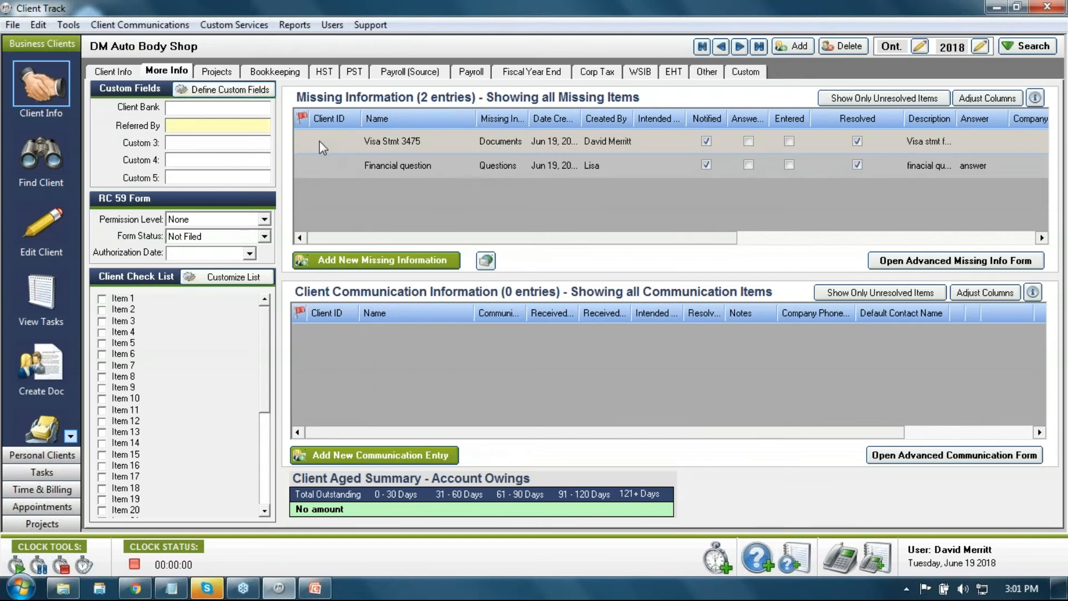
pyautogui.write('Lawyers office')
# Step: Set RC 59 permission level to Full, form status to Completed, authorization date May 1, 2018
pyautogui.click(263, 219)
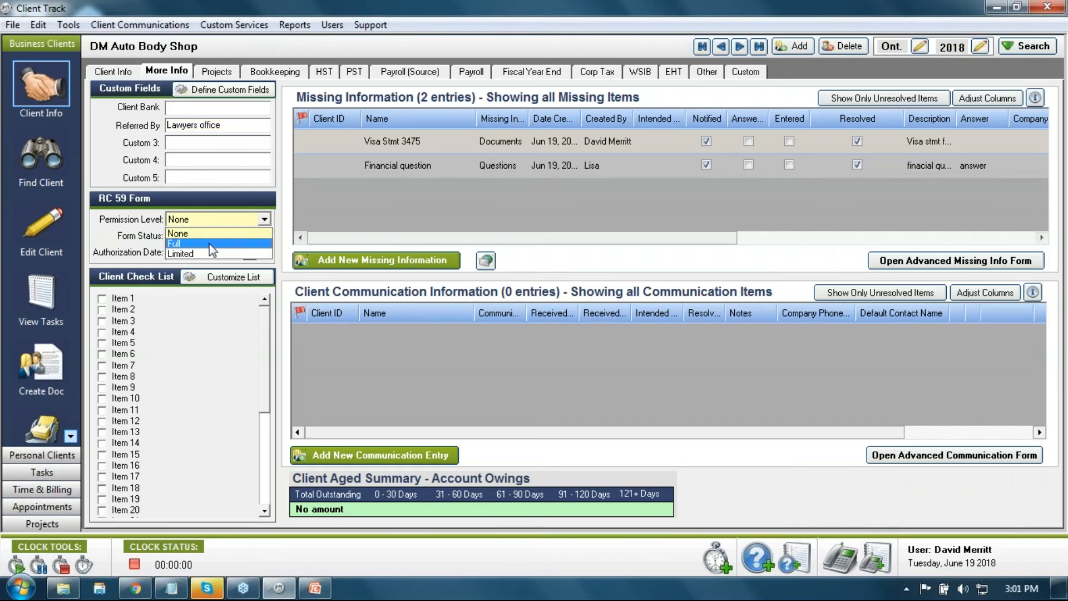
pyautogui.click(199, 244)
pyautogui.click(264, 236)
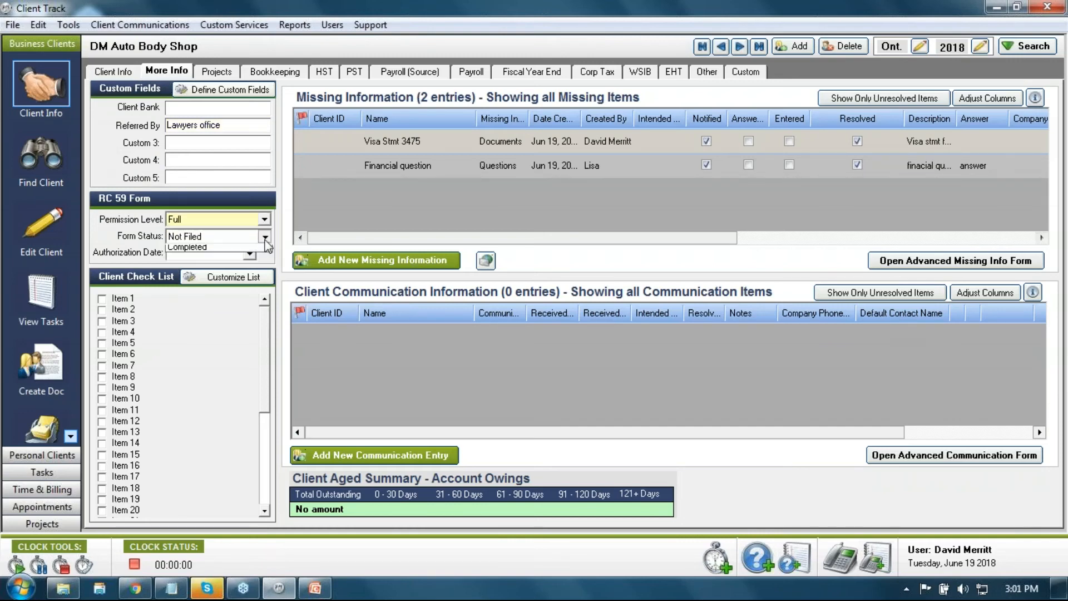
pyautogui.click(214, 281)
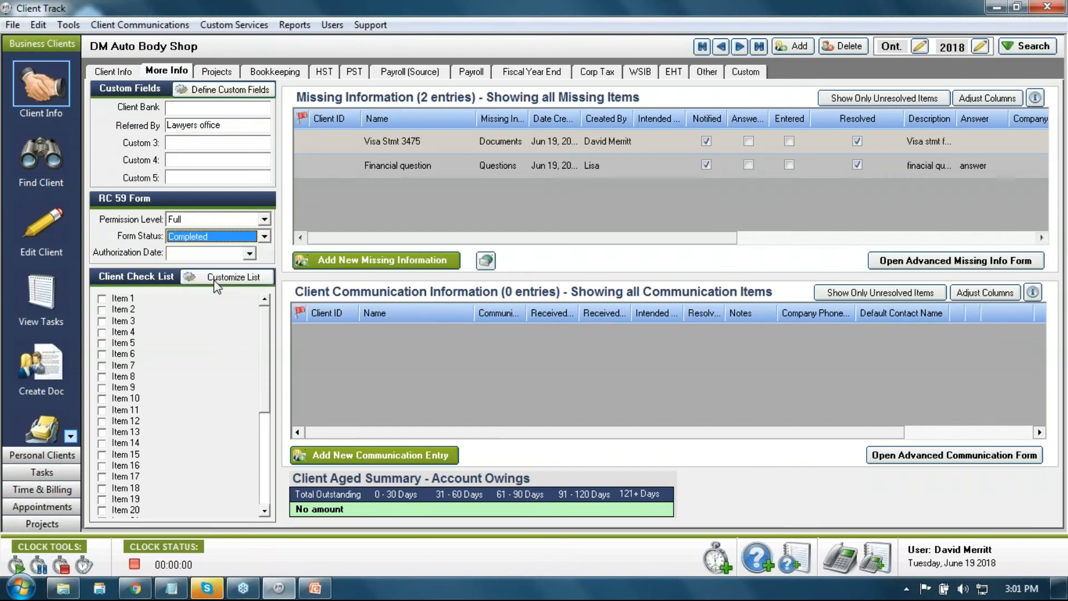
pyautogui.click(248, 253)
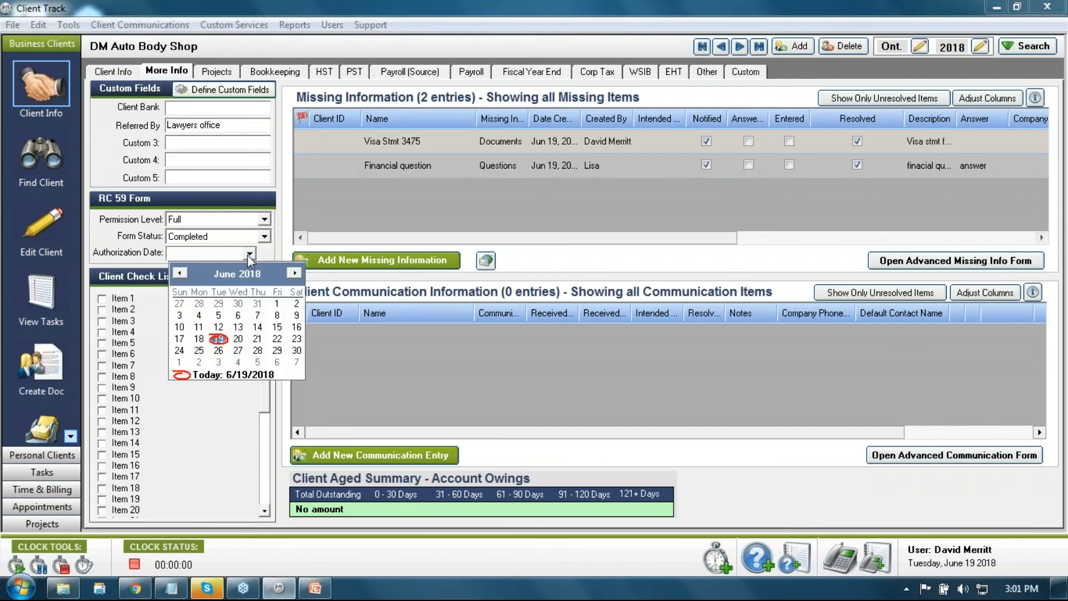
pyautogui.click(179, 272)
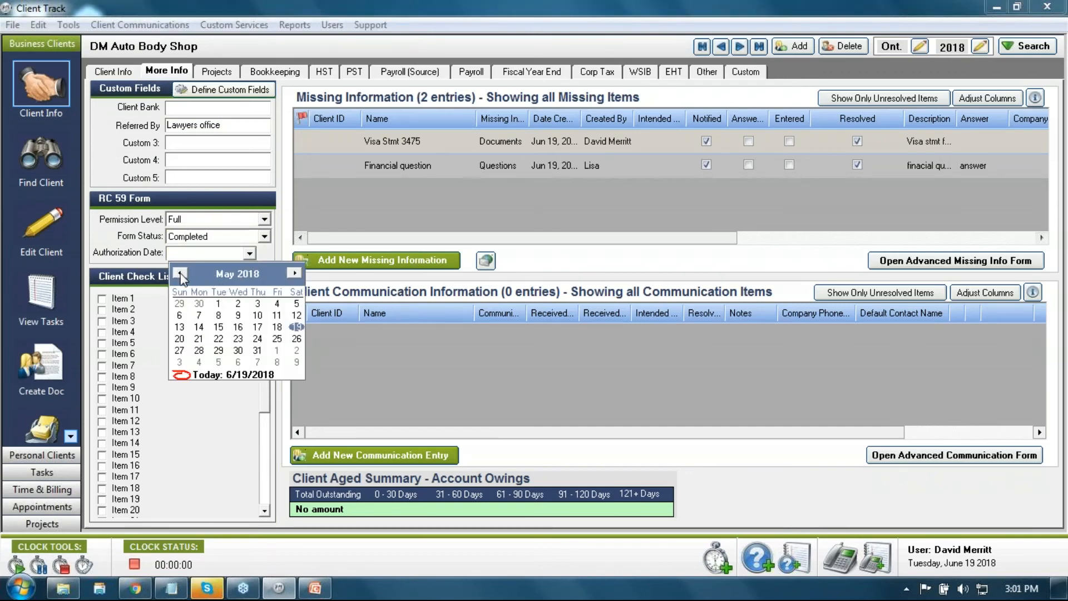
pyautogui.click(218, 304)
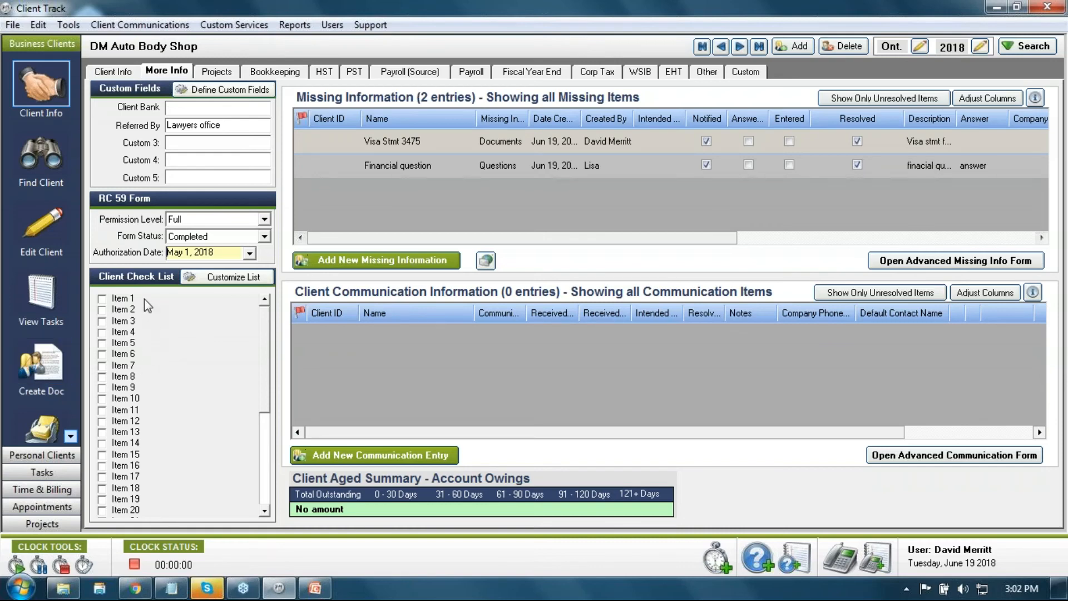
# Step: Replace Check List Fields 1–3 with 'Privacy Policy', 'Sales Permit Copy' and 'Main contract' and save
pyautogui.click(204, 282)
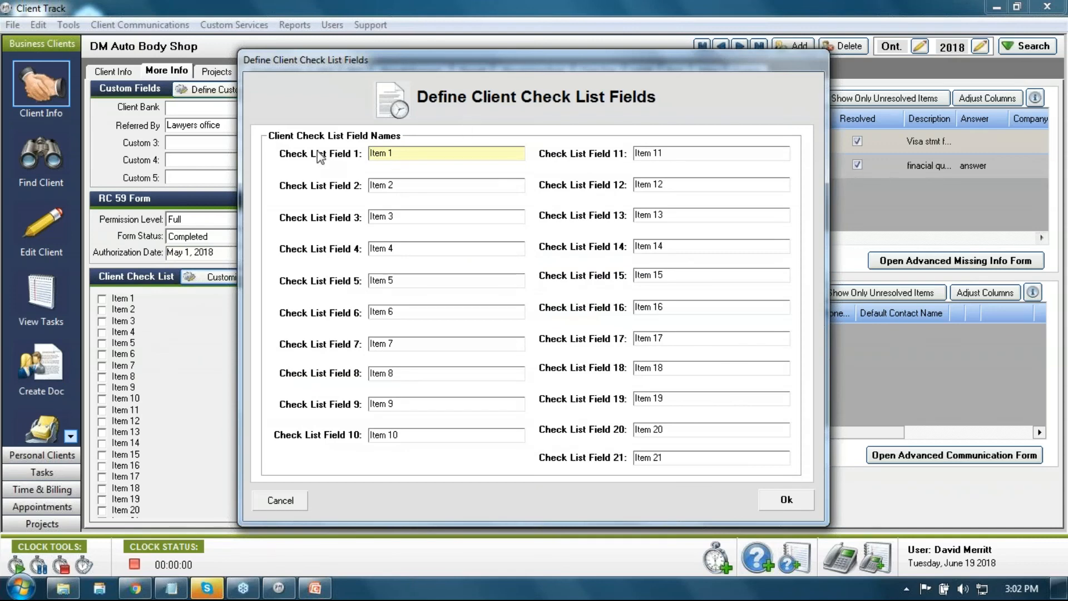
pyautogui.moveTo(402, 152); pyautogui.dragTo(323, 173)
pyautogui.write('Privacy Policy')
pyautogui.click(401, 188)
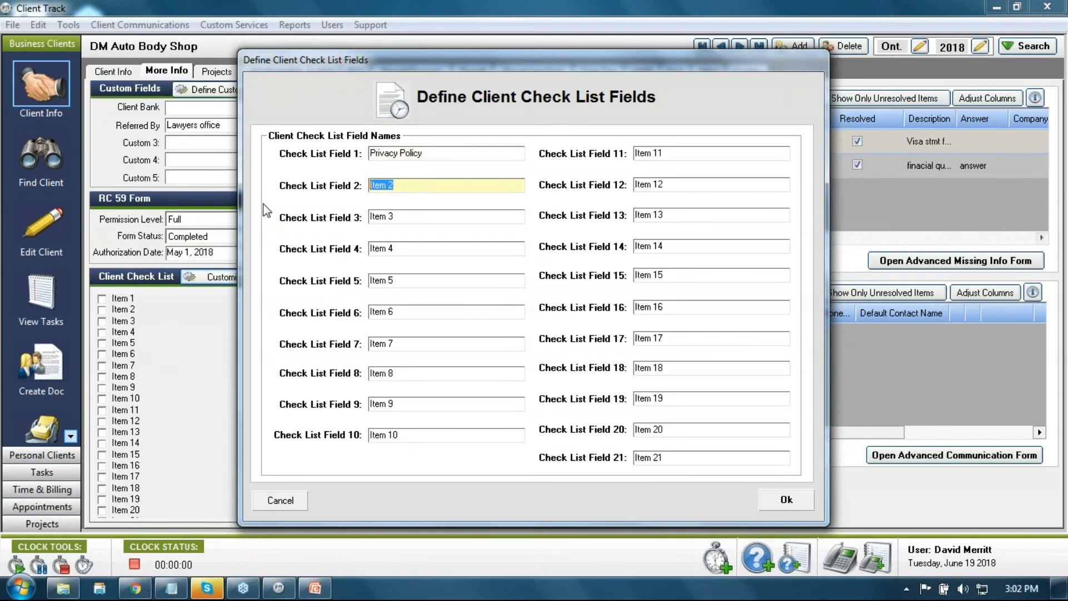
pyautogui.write('Sales Permit Copy')
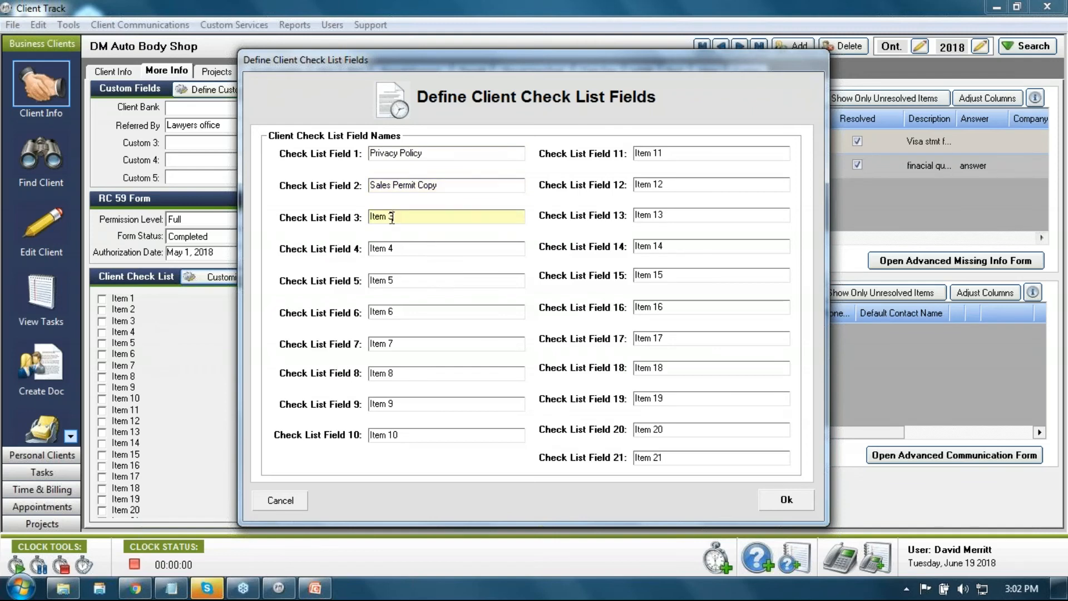
pyautogui.moveTo(407, 217); pyautogui.dragTo(353, 221)
pyautogui.write('Main contract')
pyautogui.click(785, 499)
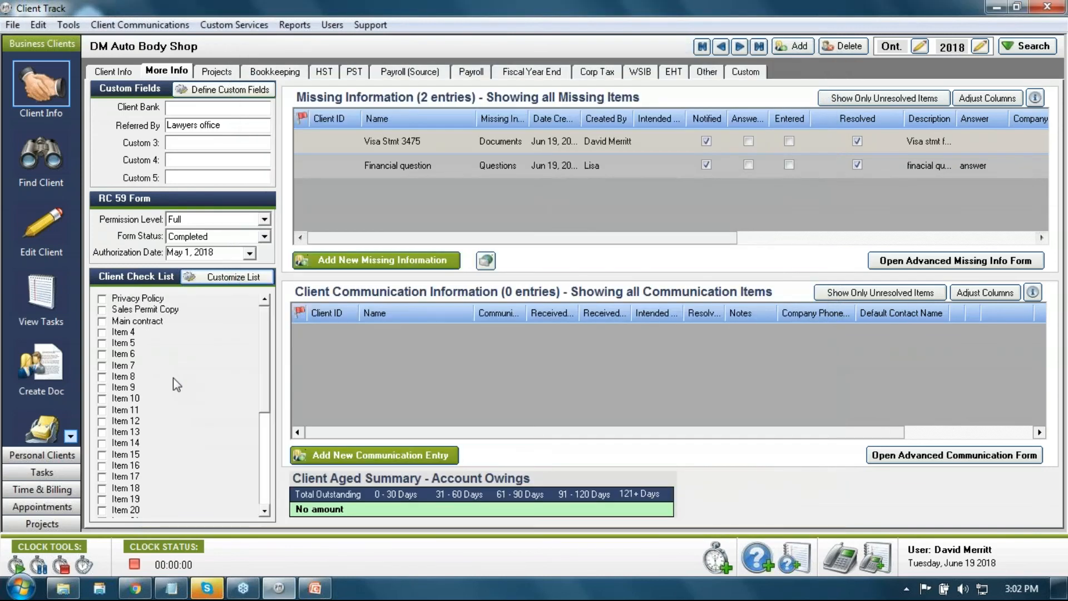
# Step: Tick Privacy Policy, Sales Permit Copy and Main contract, re-clicking until Main contract is properly checked
pyautogui.click(102, 299)
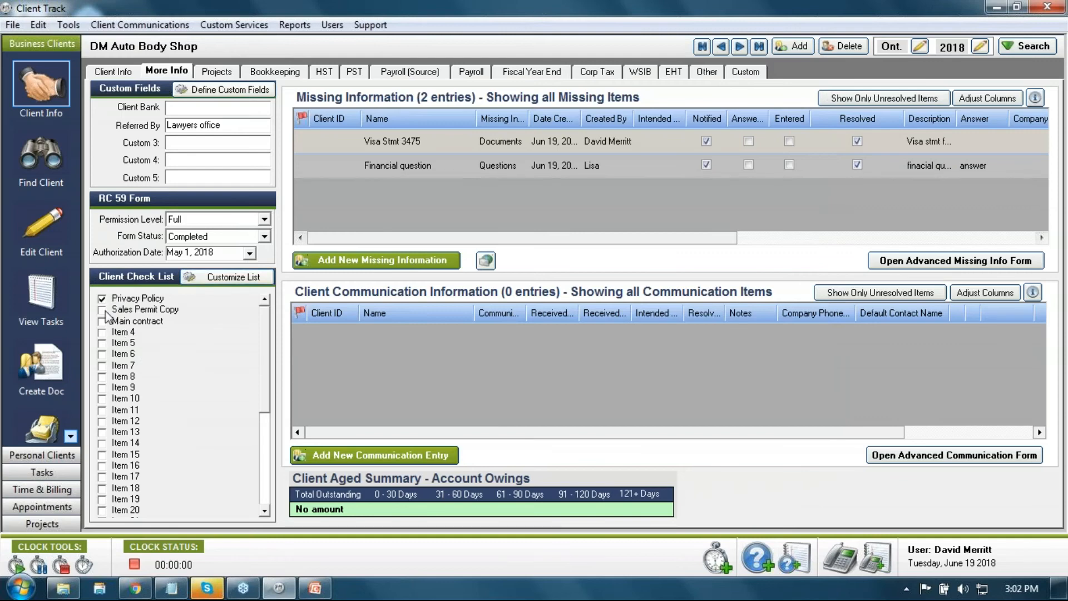
pyautogui.click(103, 310)
pyautogui.click(103, 322)
pyautogui.click(101, 321)
pyautogui.click(103, 325)
pyautogui.click(103, 324)
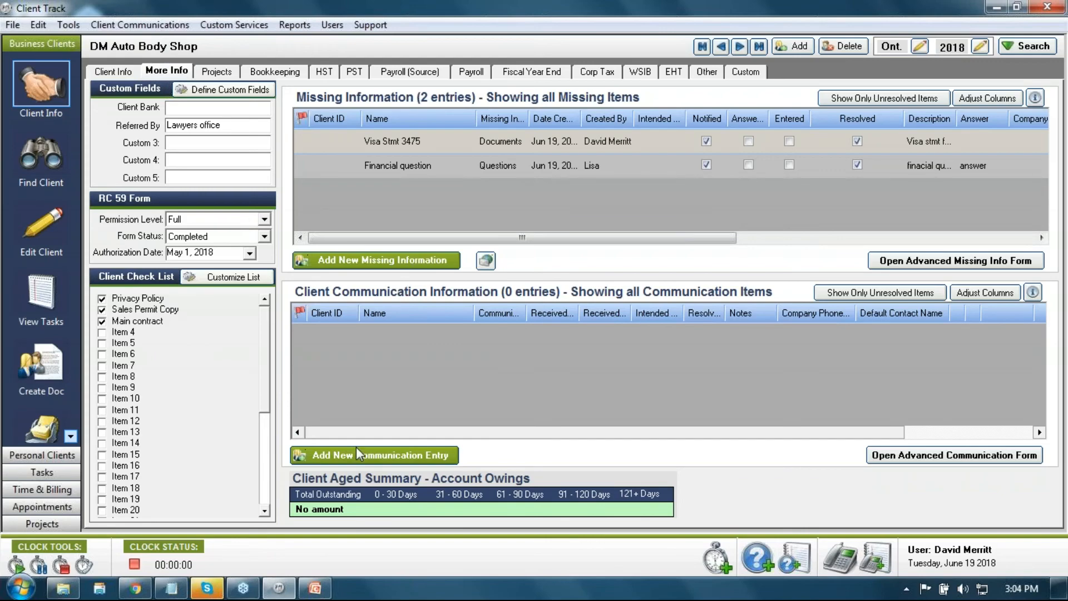
# Step: Open the Tasks List, then start a communication entry and discard it unfinished
pyautogui.click(55, 472)
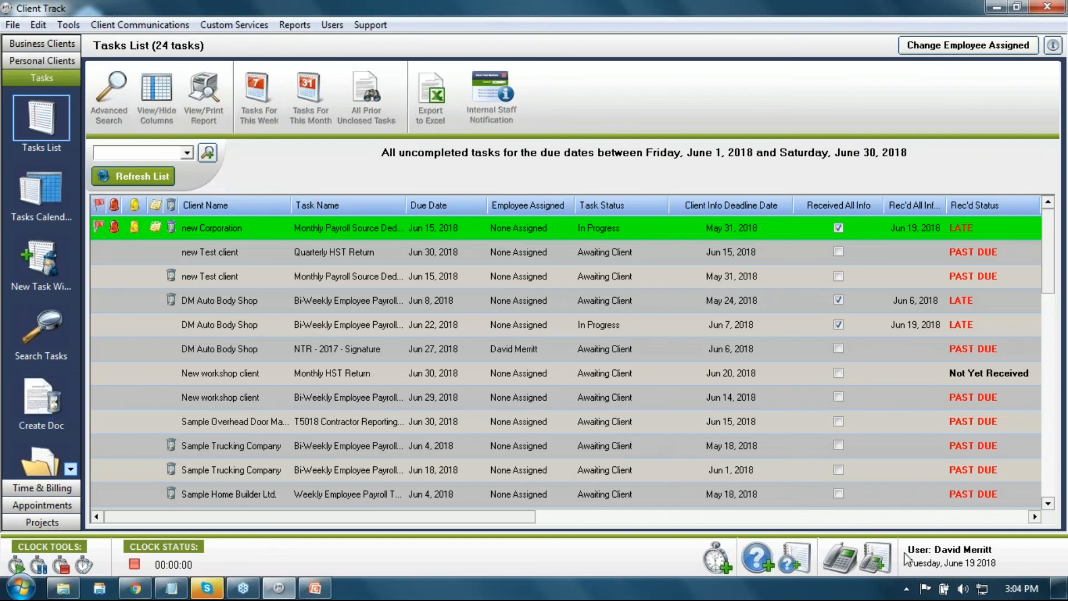
pyautogui.click(844, 567)
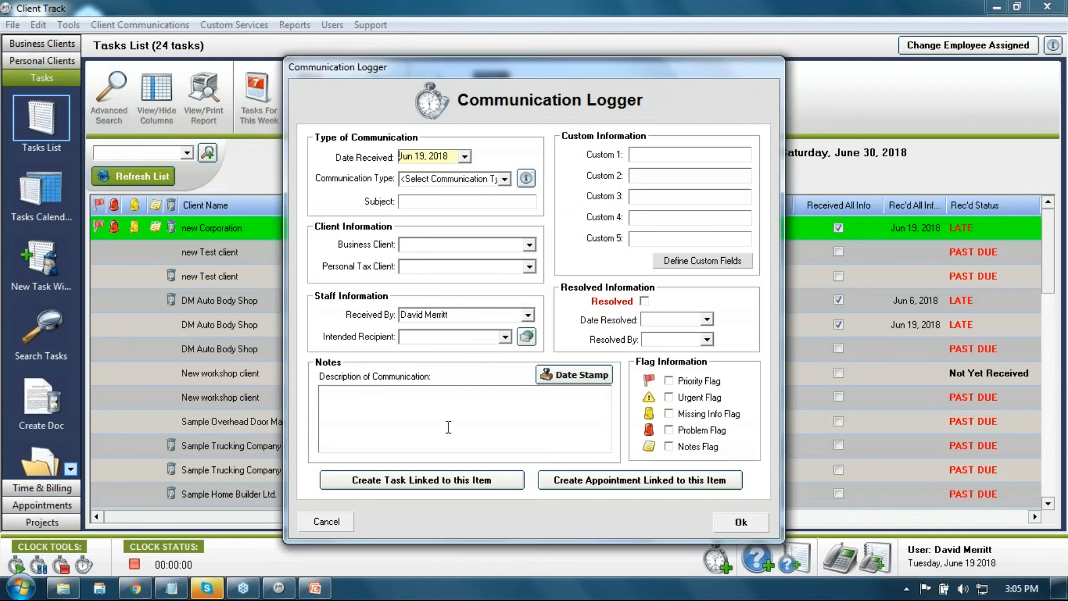
pyautogui.click(530, 245)
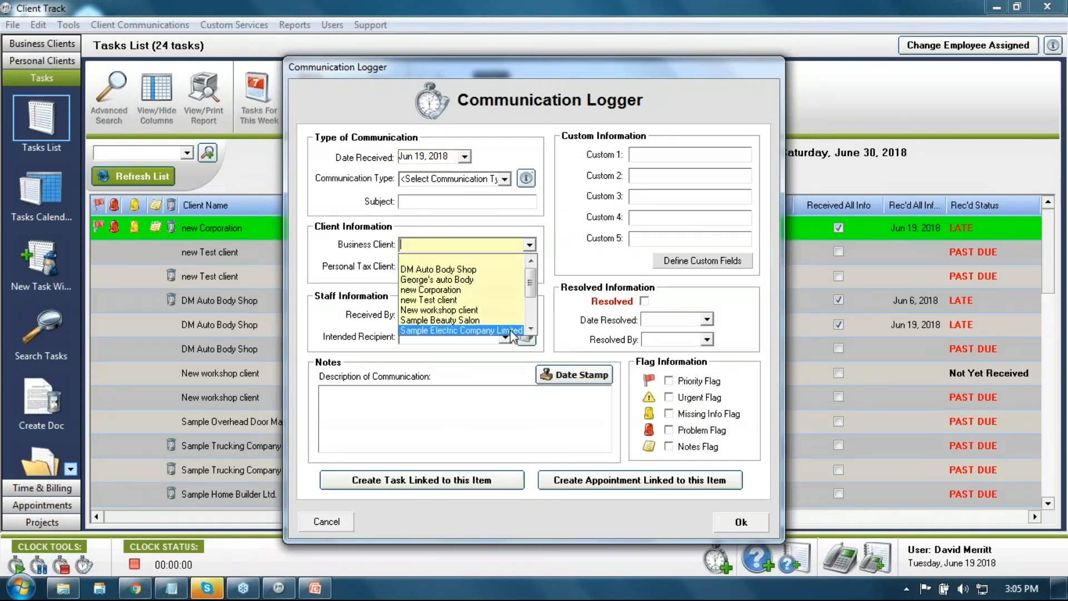
pyautogui.click(552, 257)
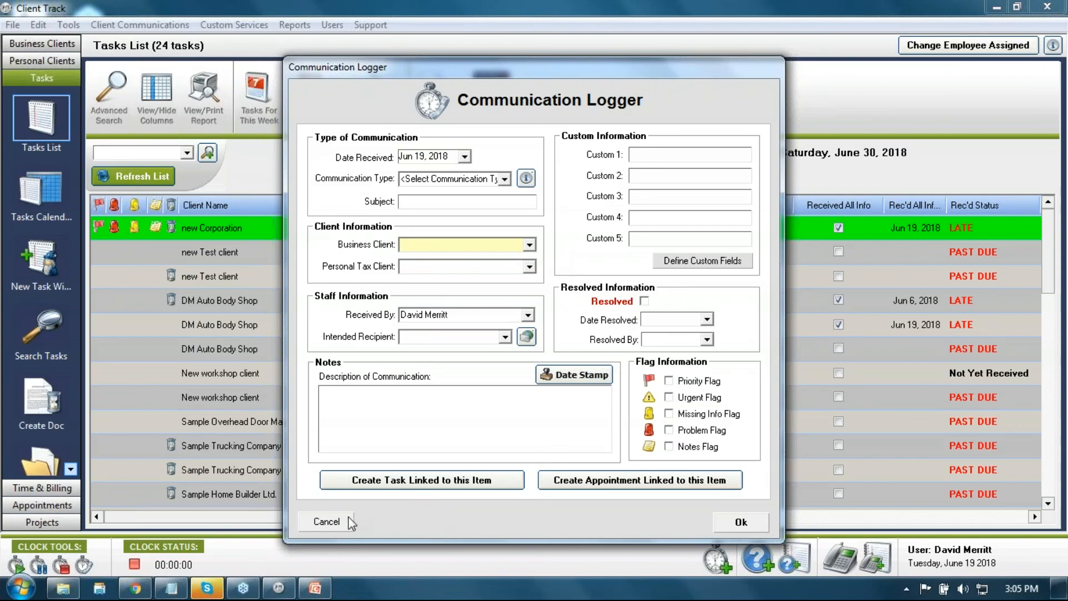
pyautogui.click(327, 521)
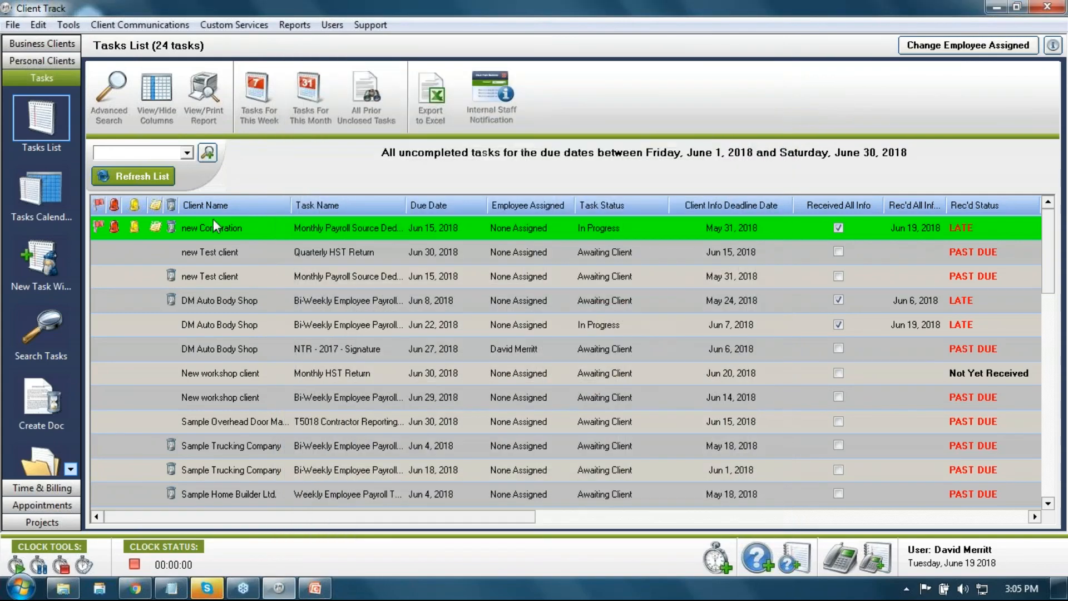
# Step: Return to DM Auto Body Shop and open a new communication entry dated Jun 19, 2018
pyautogui.click(67, 45)
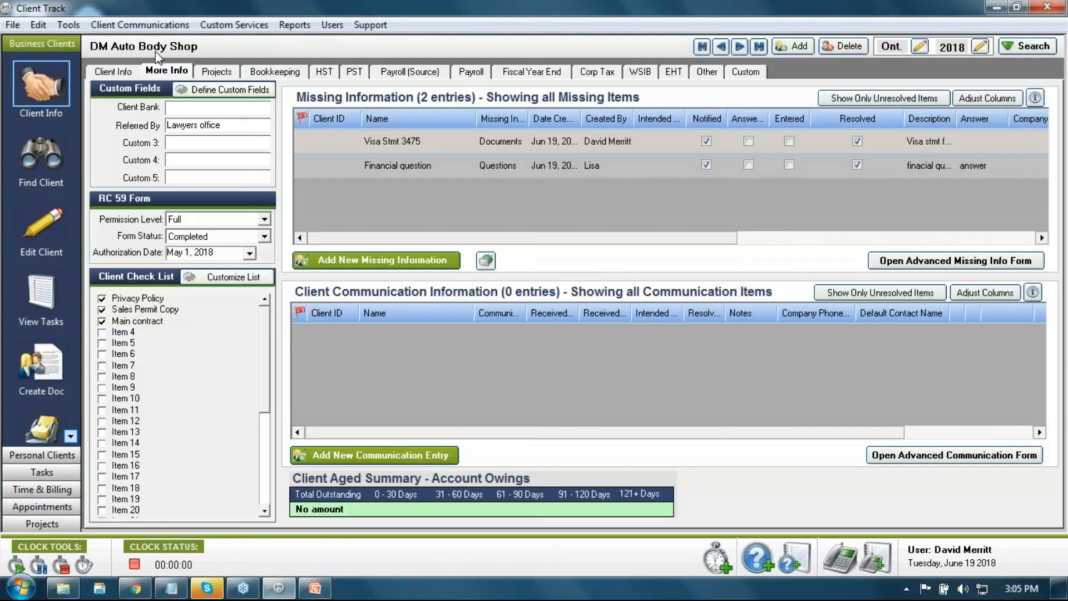
pyautogui.click(386, 455)
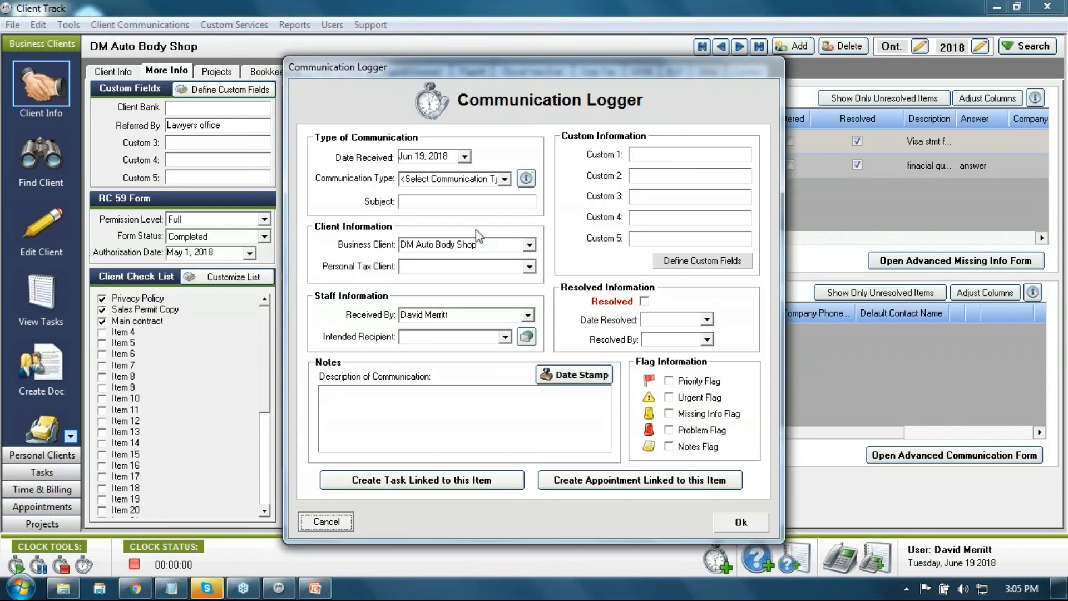
pyautogui.click(486, 244)
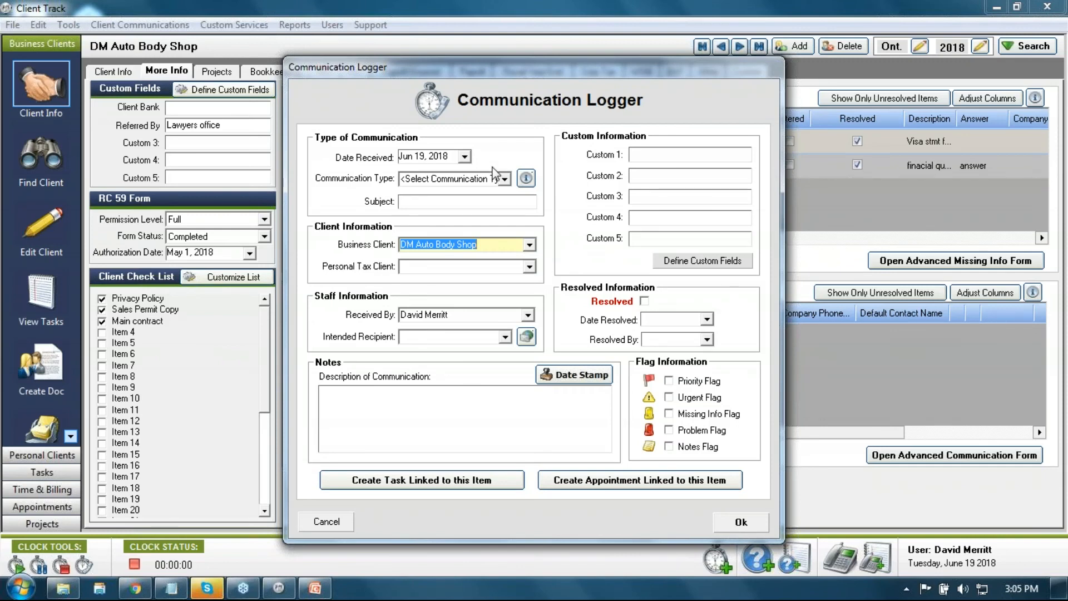
pyautogui.click(505, 179)
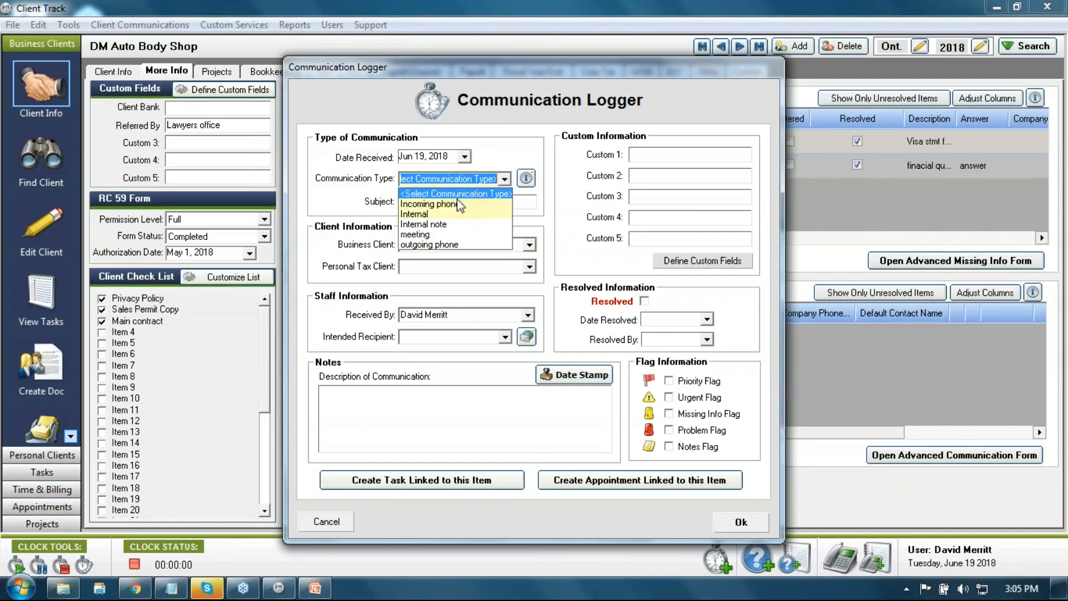
pyautogui.click(526, 178)
pyautogui.click(526, 180)
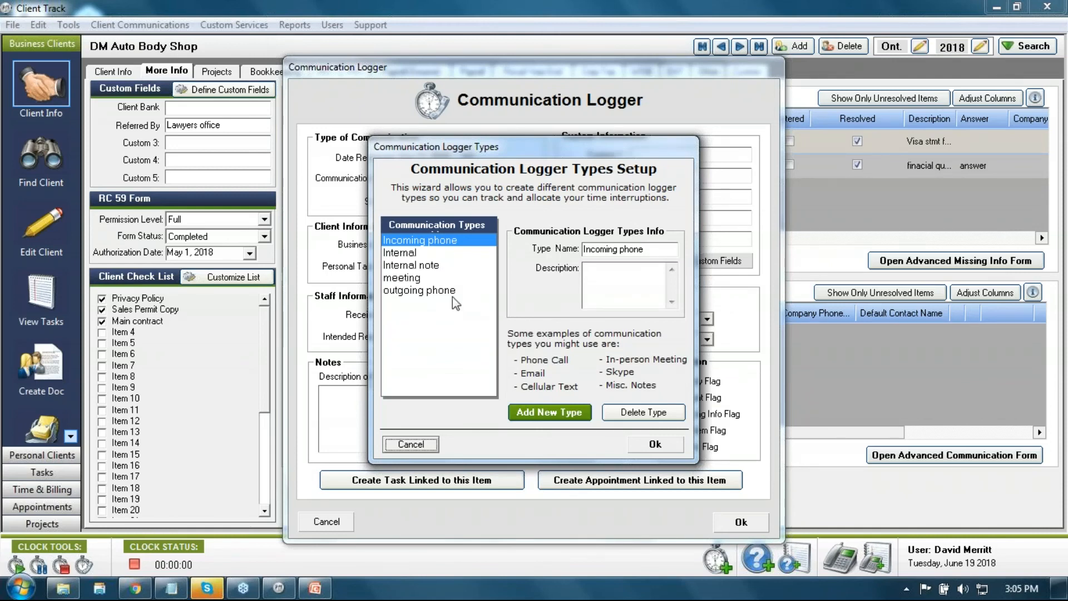
pyautogui.click(412, 254)
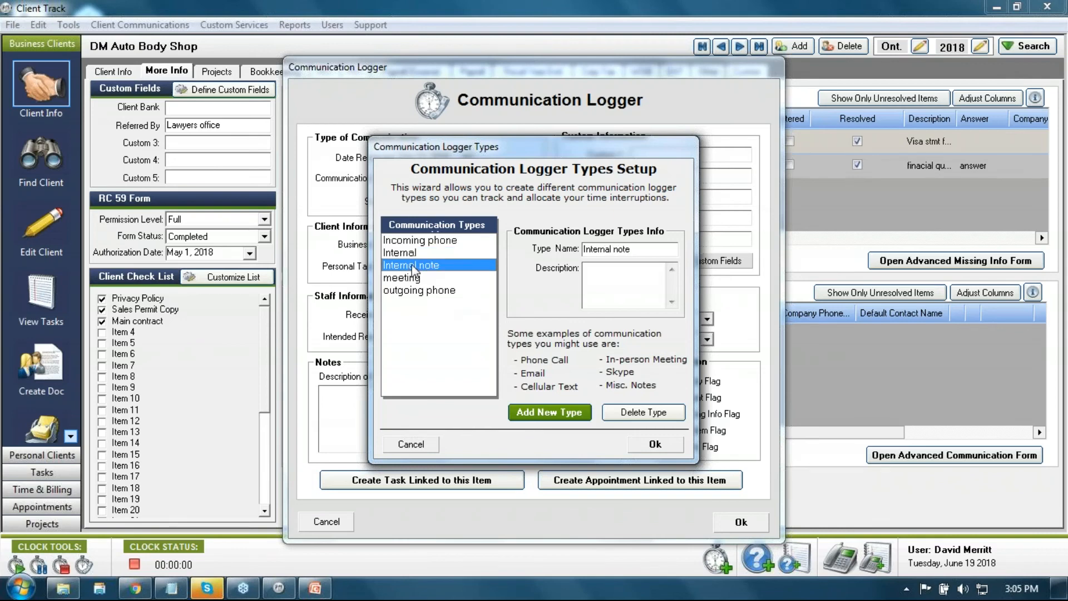
pyautogui.click(412, 262)
pyautogui.click(412, 241)
pyautogui.click(416, 290)
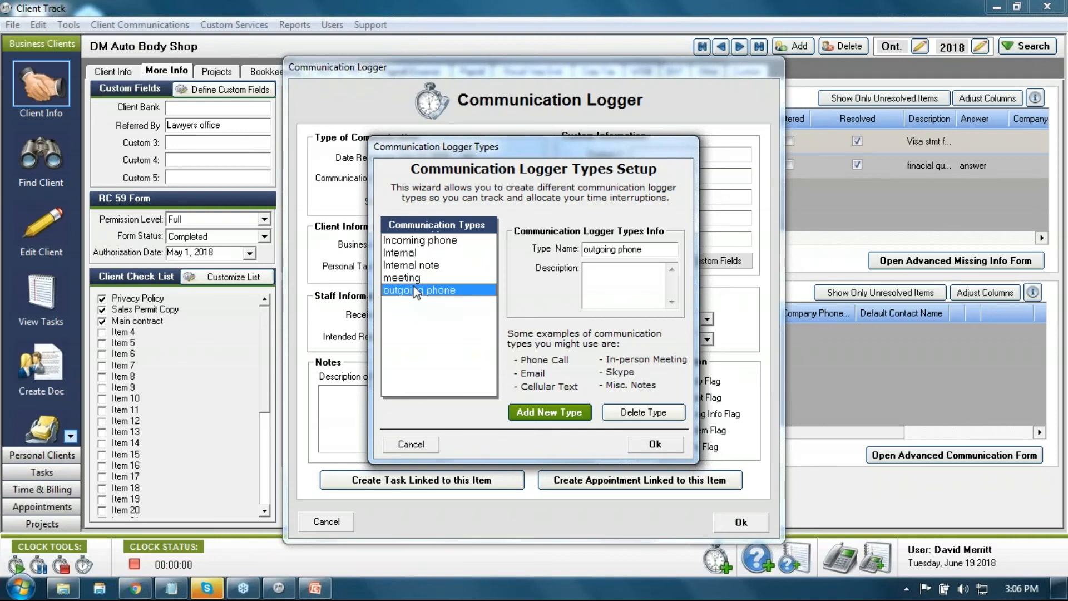
pyautogui.click(409, 280)
pyautogui.click(406, 266)
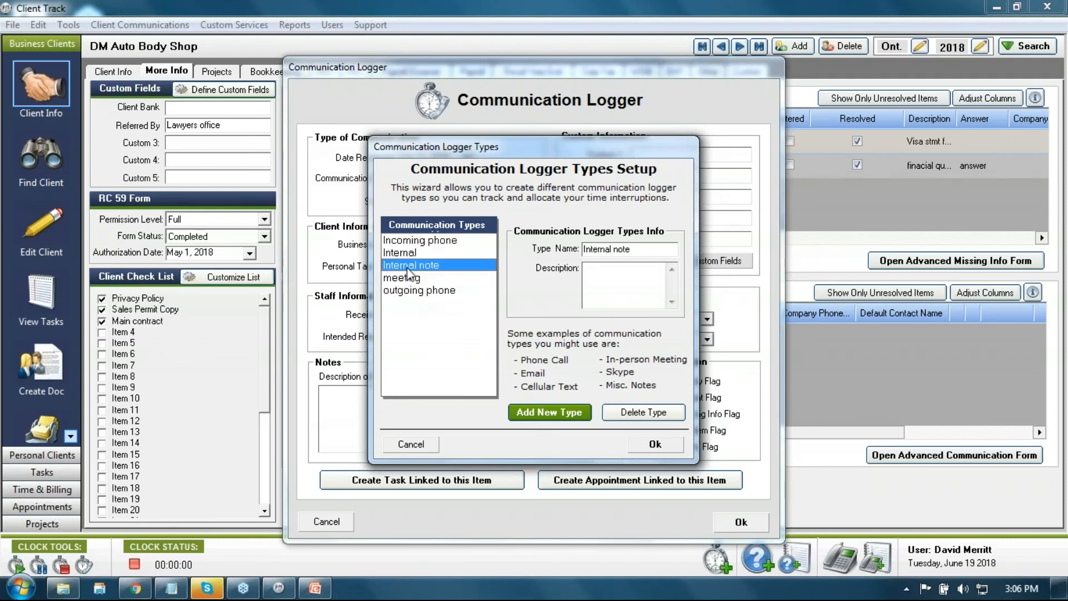
pyautogui.click(412, 445)
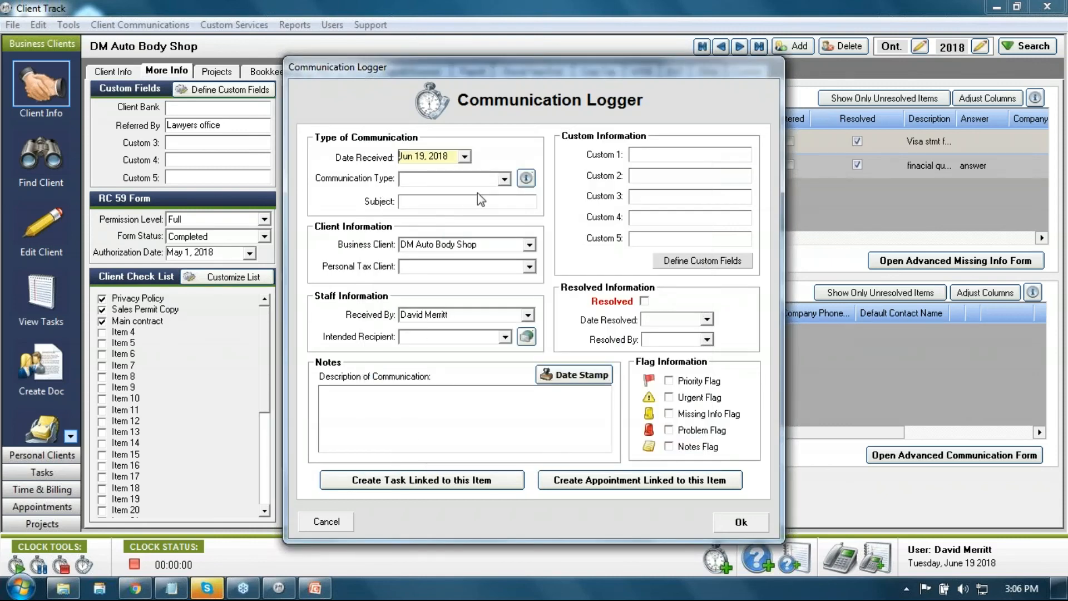
# Step: Choose Incoming phone as the type and enter the subject 'Accounting questions'
pyautogui.click(505, 179)
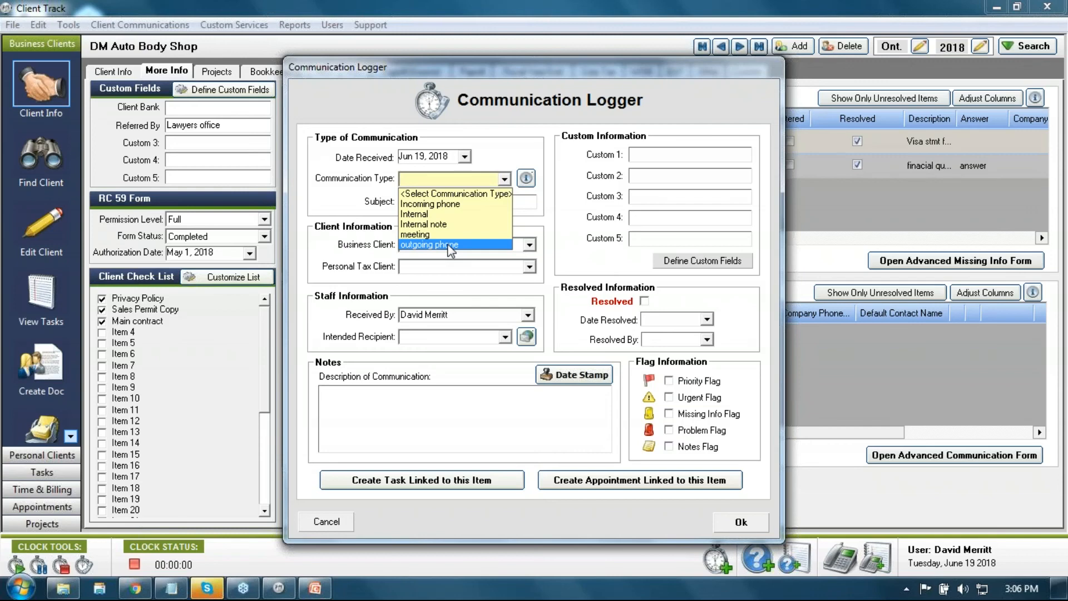
pyautogui.click(448, 203)
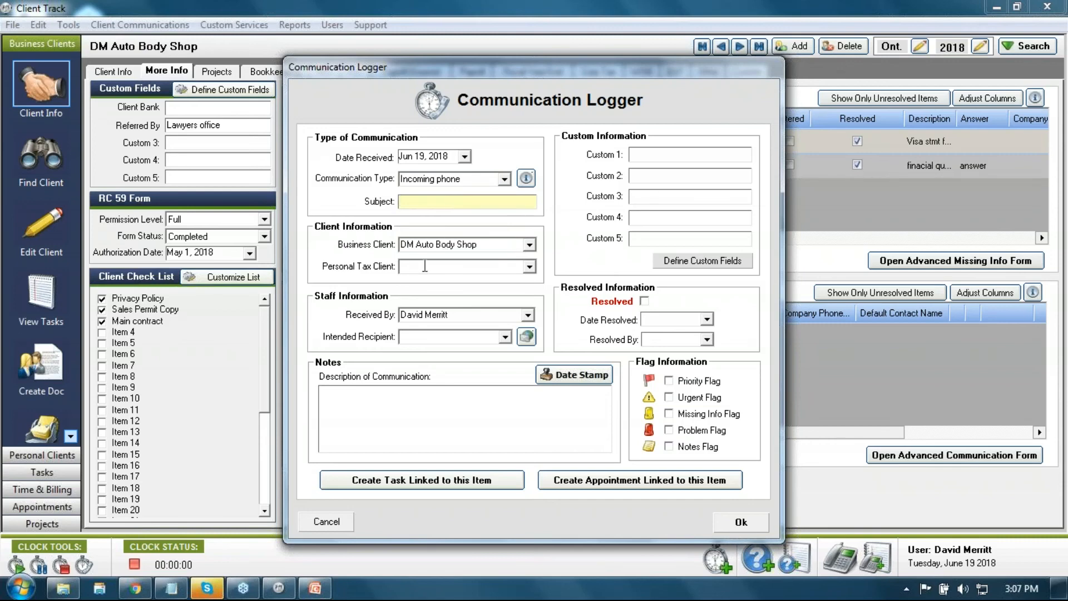
pyautogui.write('F')
pyautogui.press('BackSpace')
pyautogui.write('Accounting questions')
# Step: Date-stamp the notes, tick Resolved and save the entry
pyautogui.click(559, 380)
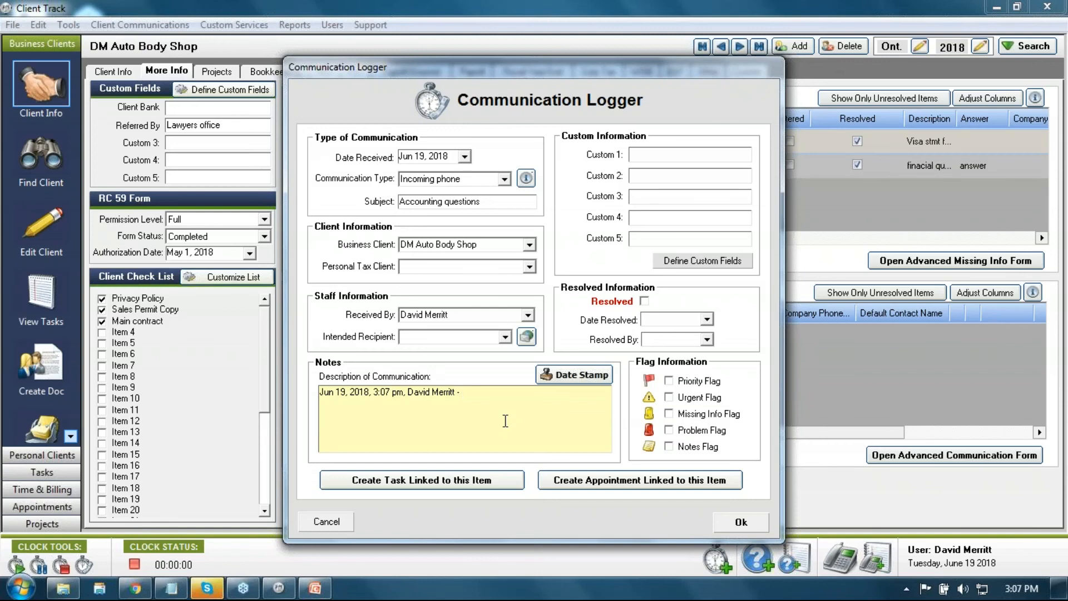
pyautogui.click(646, 302)
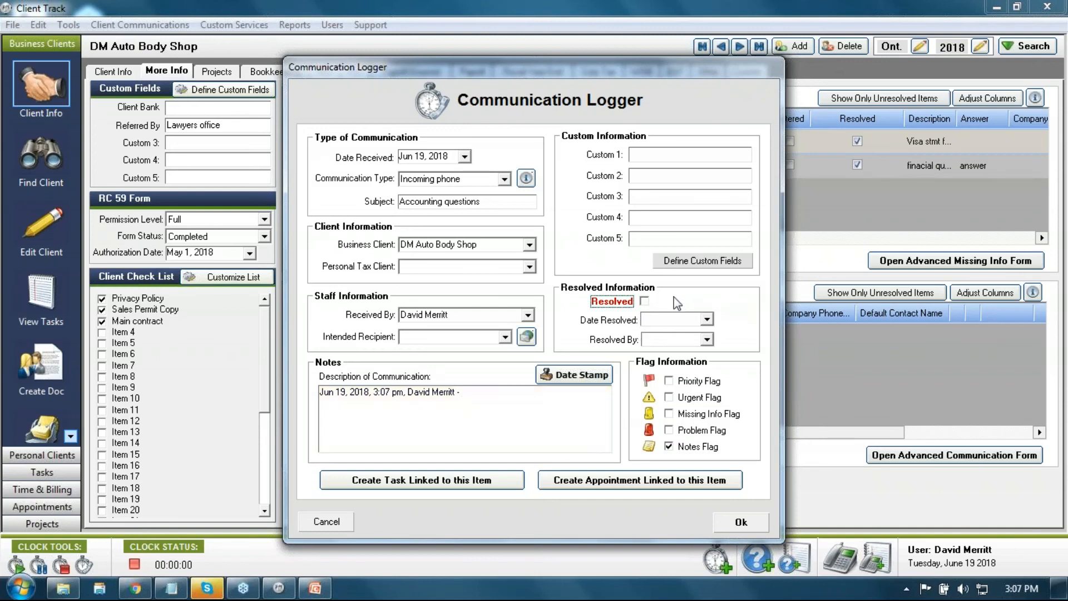
pyautogui.click(646, 301)
pyautogui.click(732, 523)
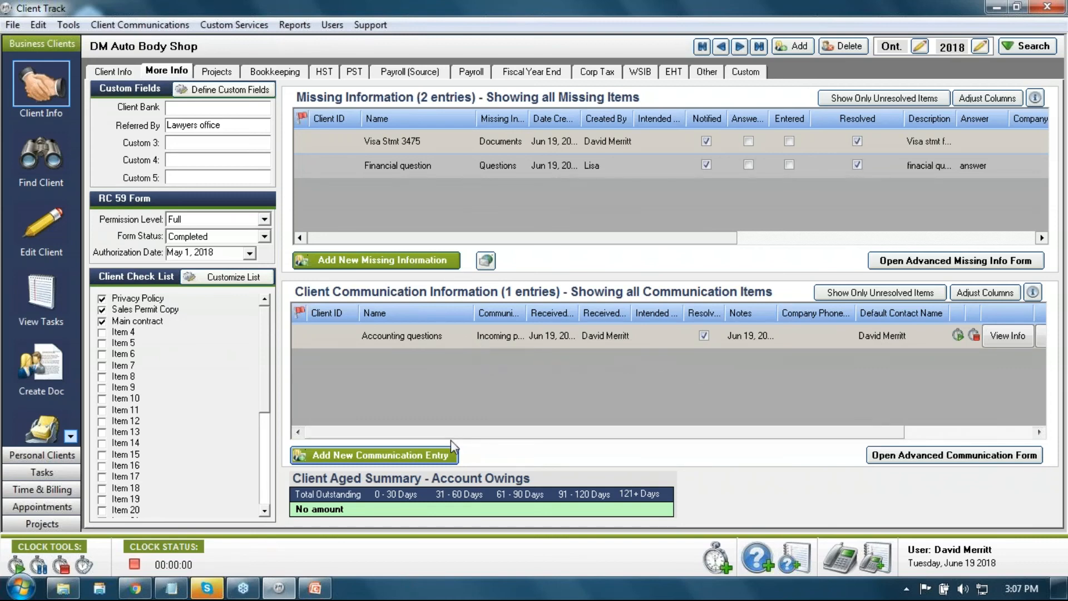
# Step: Start a new Incoming phone entry with the subject 'more question'
pyautogui.click(418, 456)
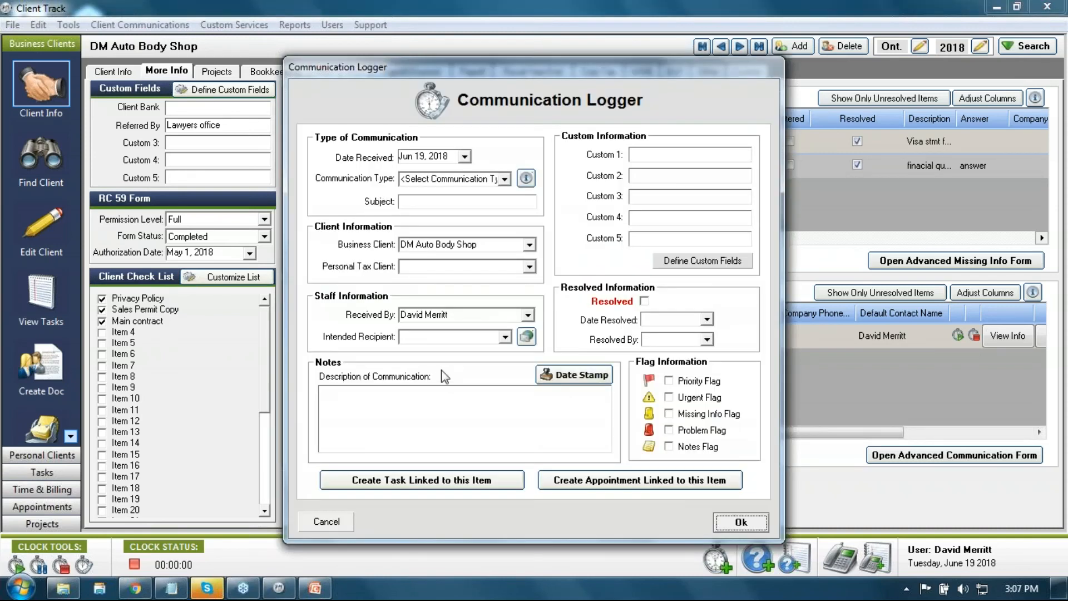
pyautogui.click(502, 182)
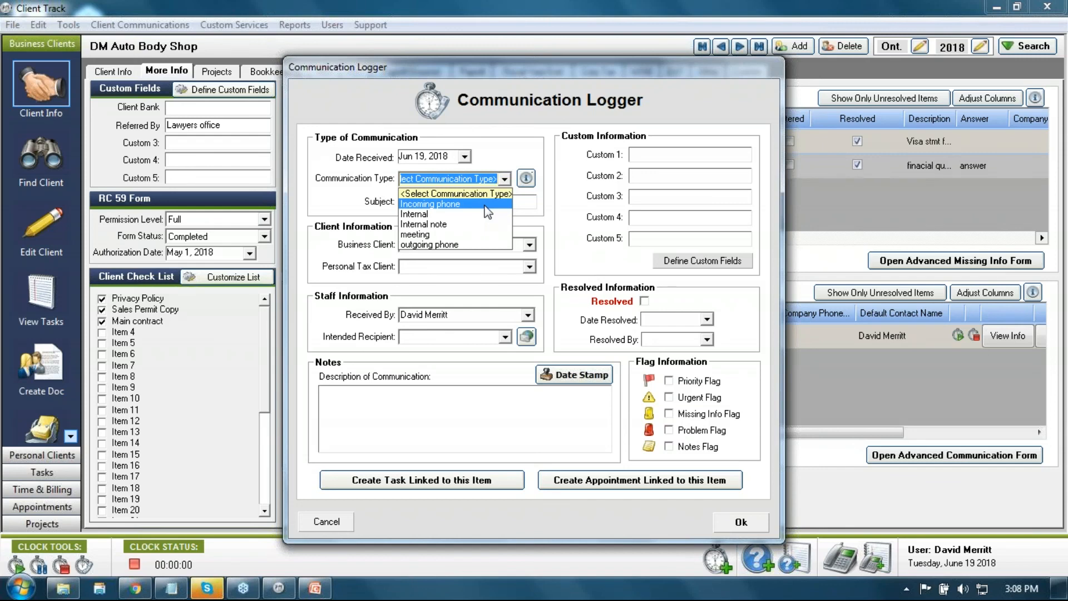
pyautogui.click(488, 204)
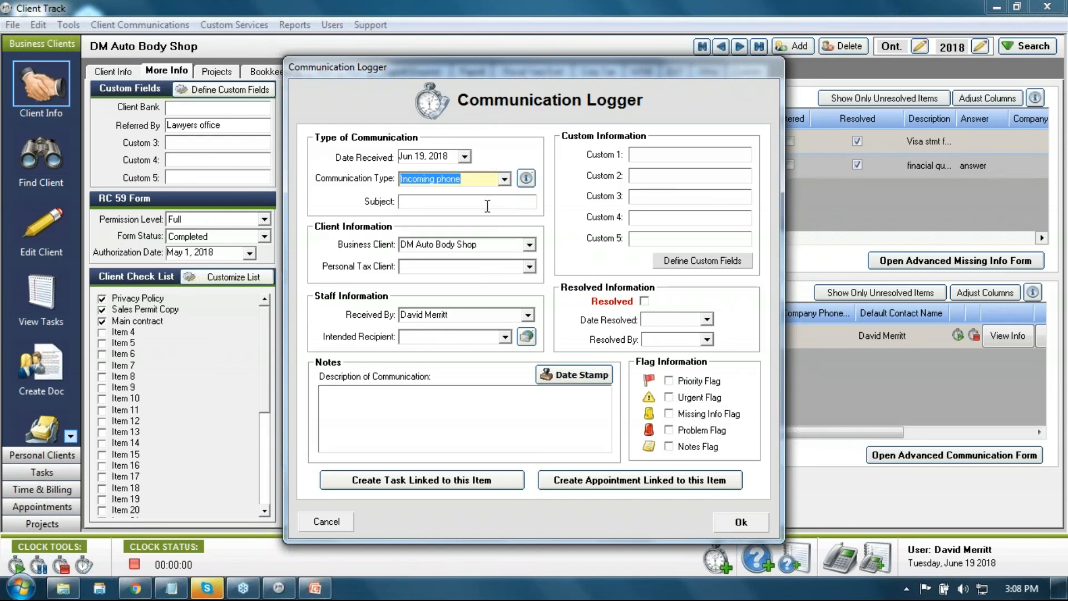
pyautogui.click(465, 201)
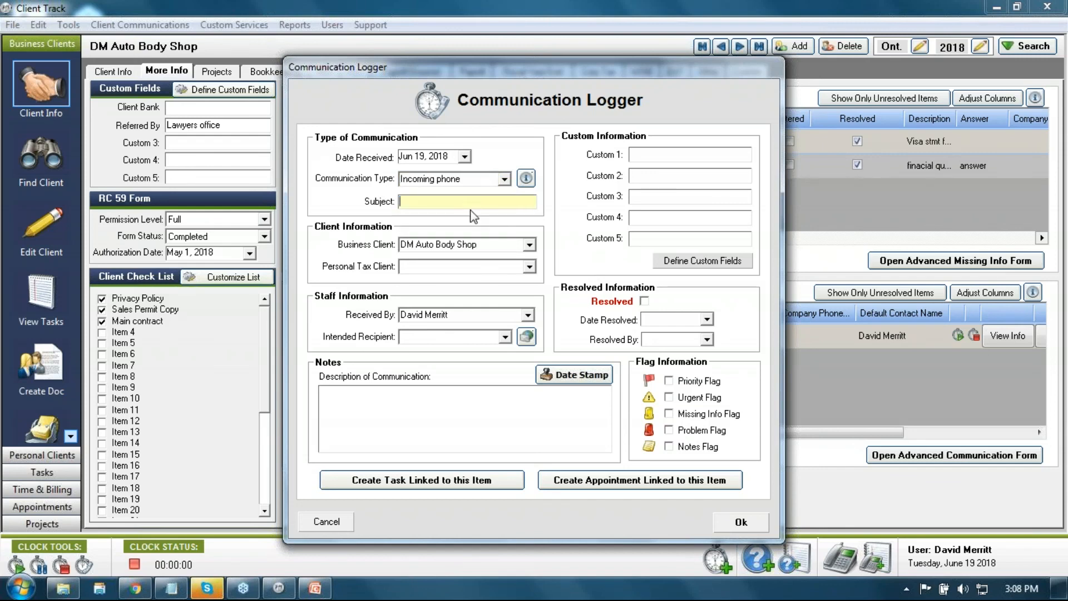
pyautogui.write('more question')
pyautogui.press('BackSpace')
# Step: Choose the Received By and Intended Recipient staff, then add a date-stamped note 'question'
pyautogui.click(527, 315)
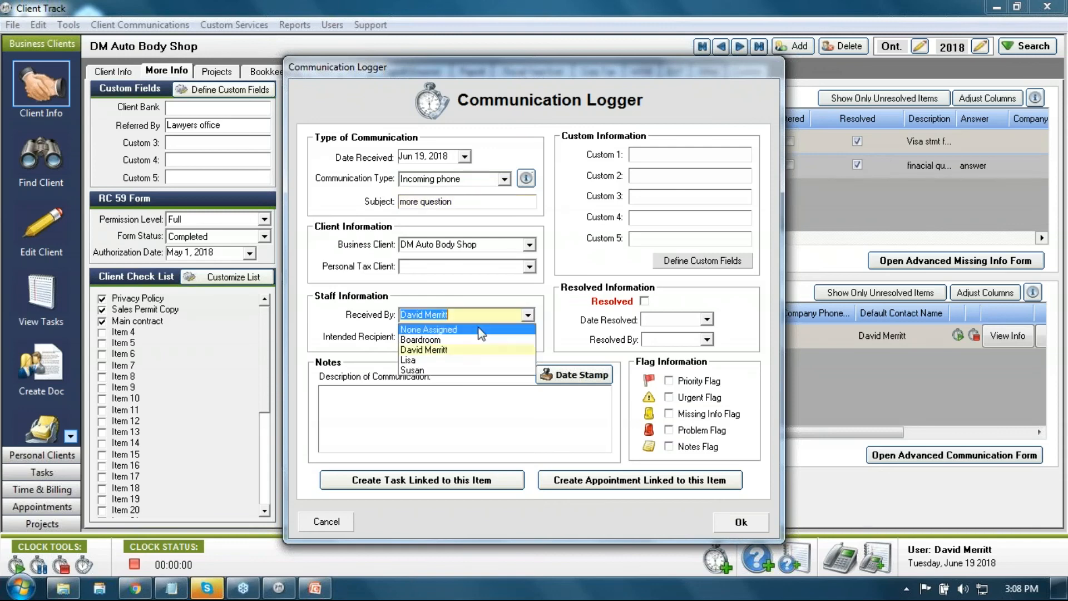
pyautogui.click(464, 361)
pyautogui.click(528, 315)
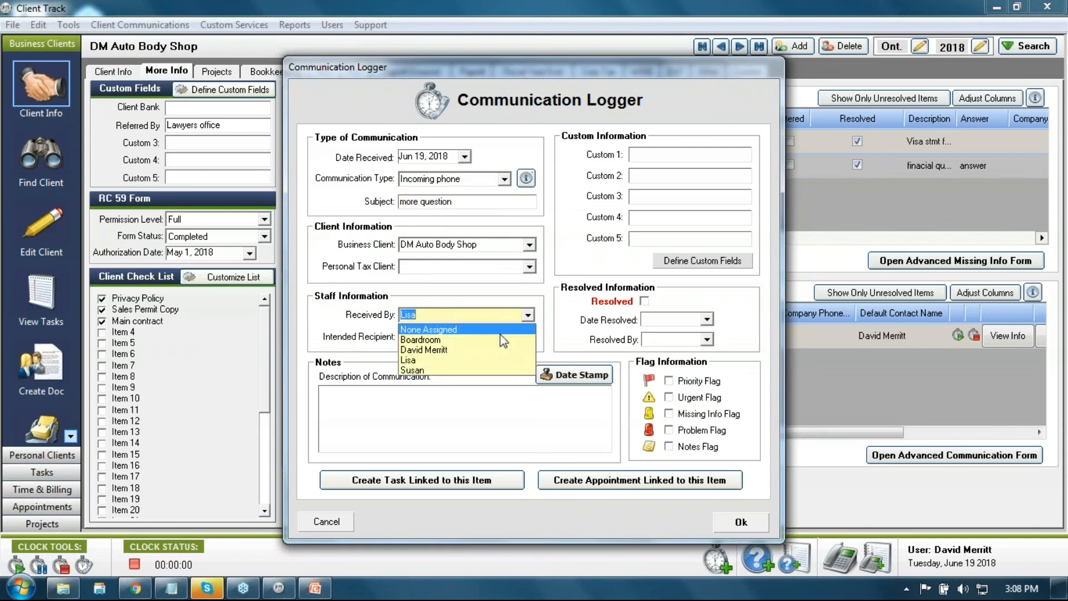
pyautogui.click(464, 372)
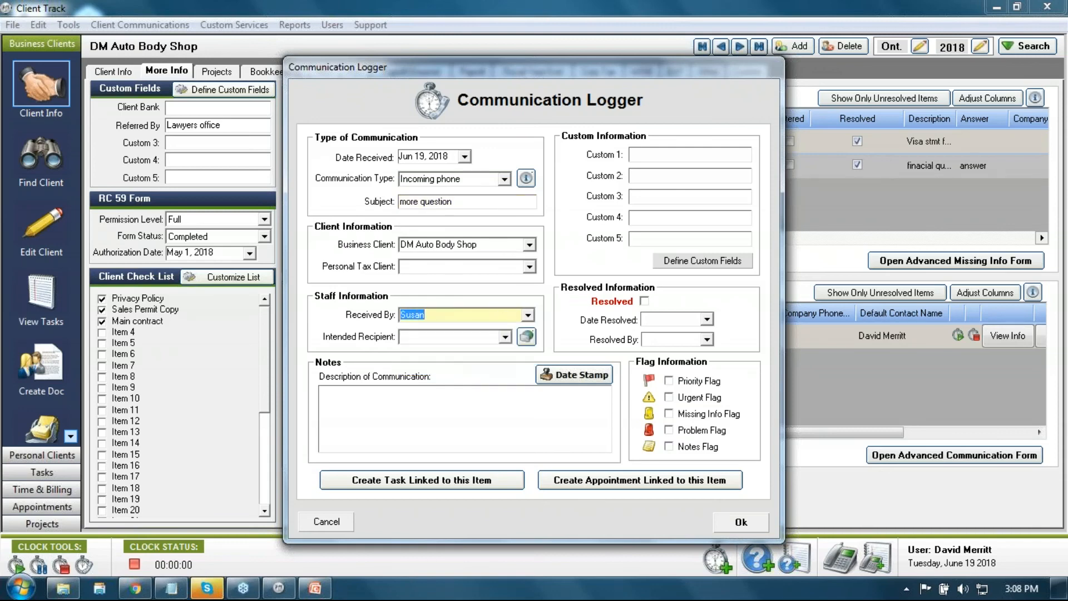
pyautogui.click(446, 337)
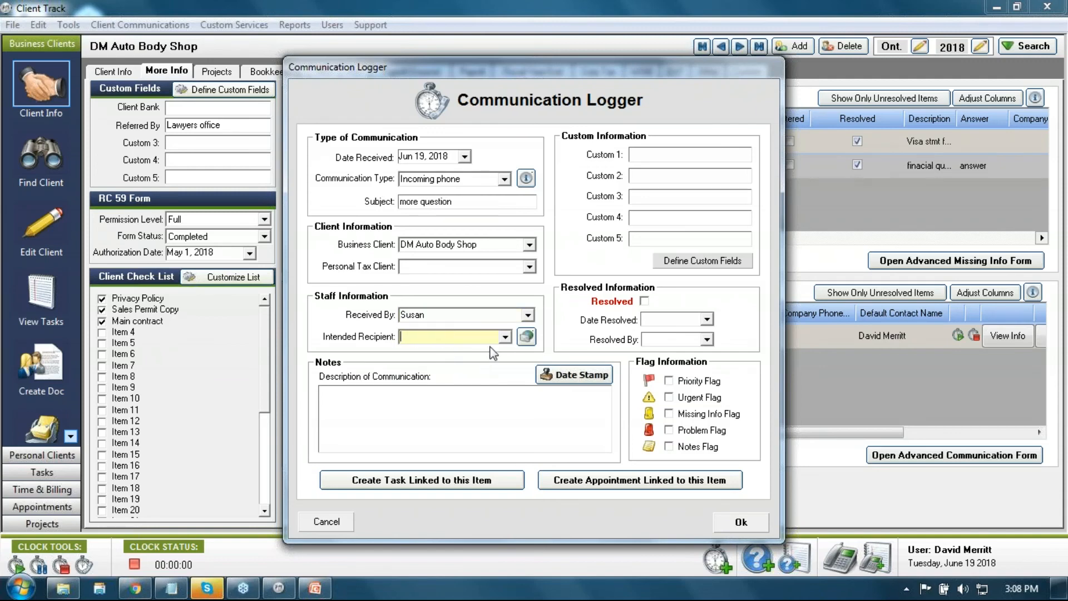
pyautogui.click(504, 337)
pyautogui.click(470, 369)
pyautogui.click(564, 380)
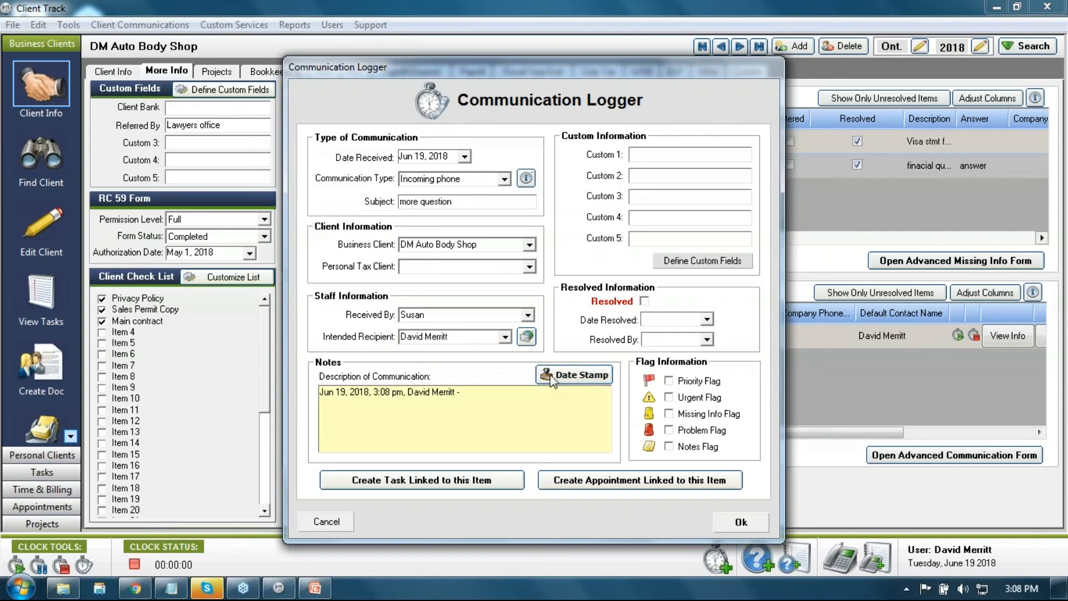
pyautogui.write('question')
# Step: Save the 'more question' log entry for DM Auto Body Shop, leaving it unresolved
pyautogui.click(724, 523)
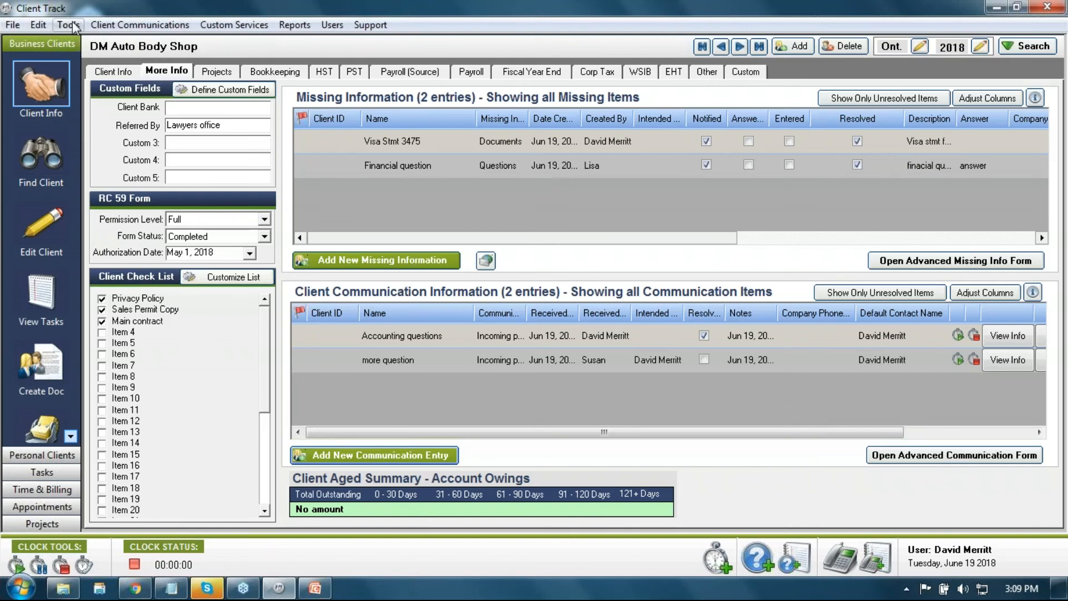
pyautogui.click(108, 24)
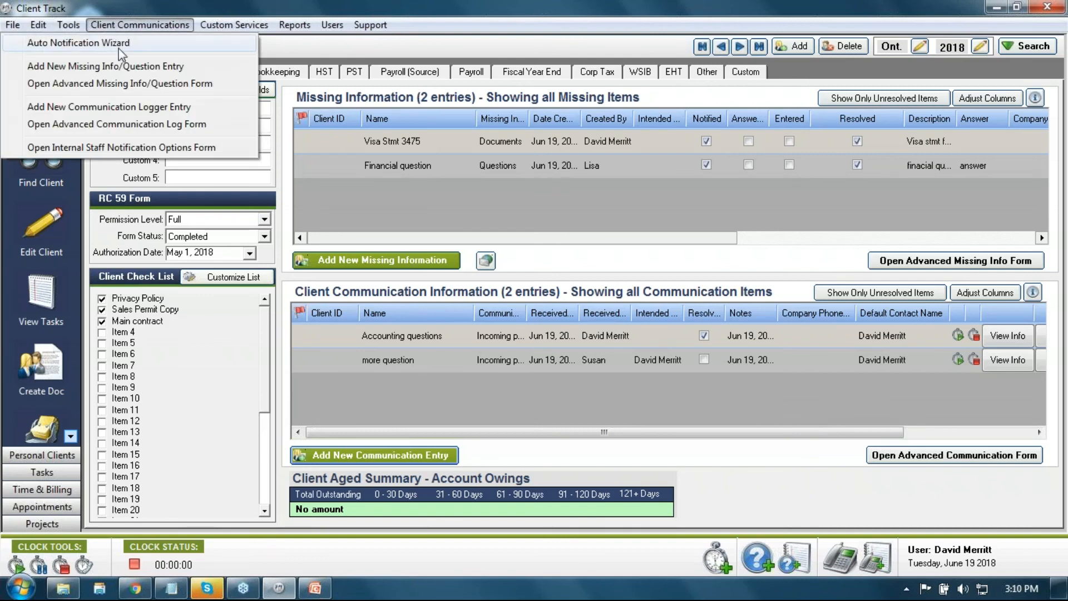
# Step: Open the Advanced Communication Log list and maximize it to show the recipient's unresolved entries
pyautogui.click(139, 130)
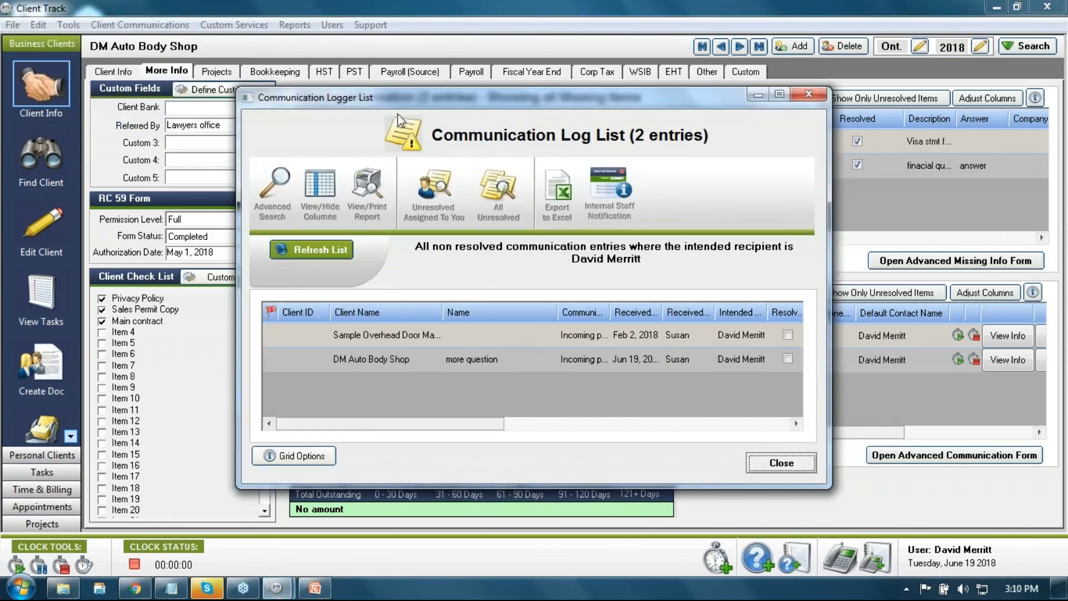
pyautogui.moveTo(402, 102); pyautogui.dragTo(424, 118)
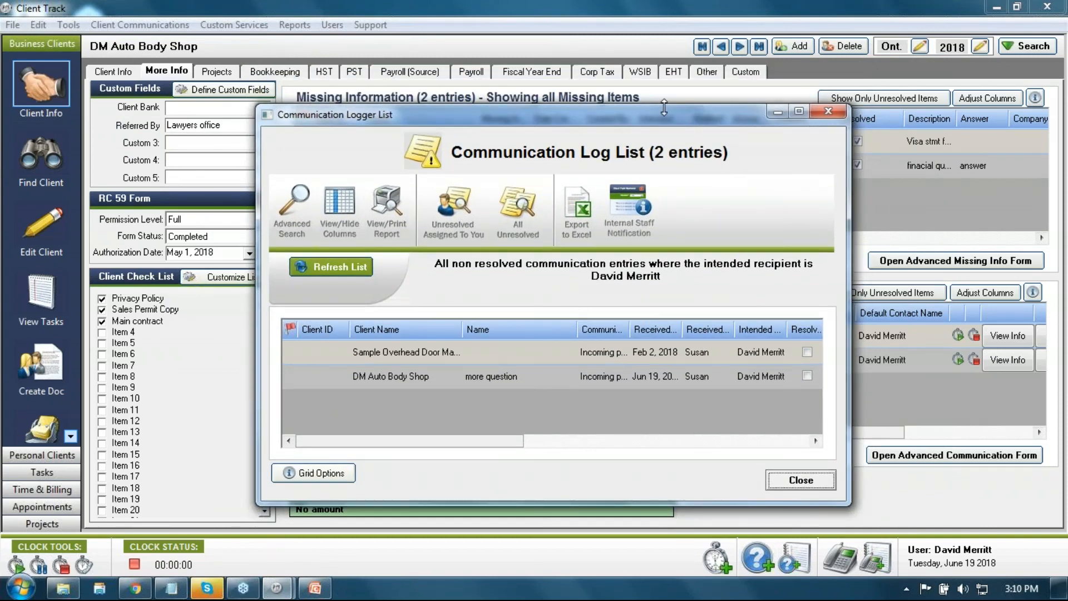
pyautogui.moveTo(668, 115); pyautogui.dragTo(662, 121)
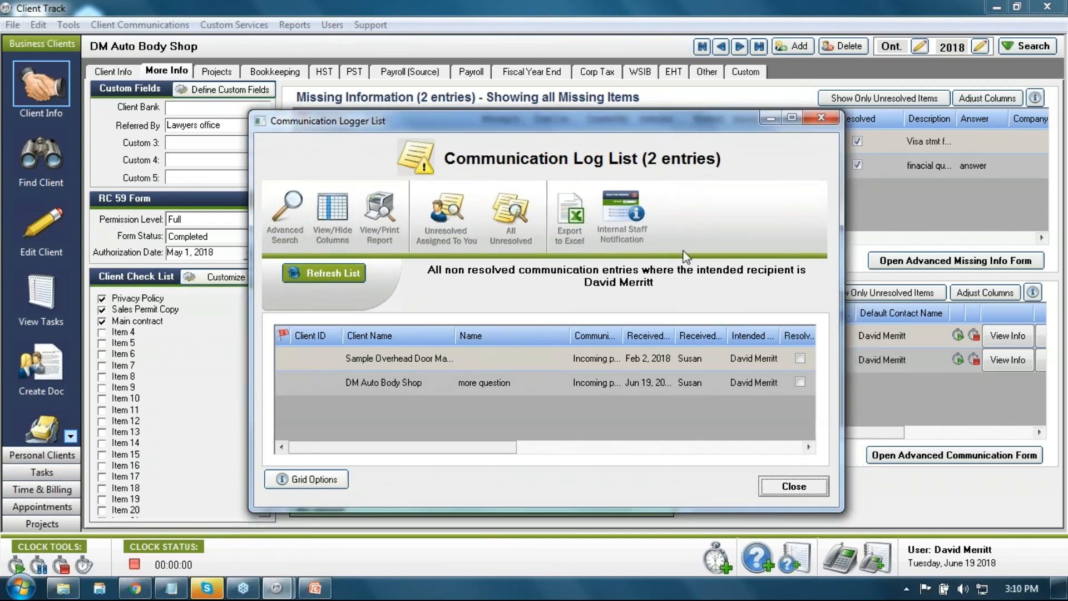
pyautogui.click(792, 118)
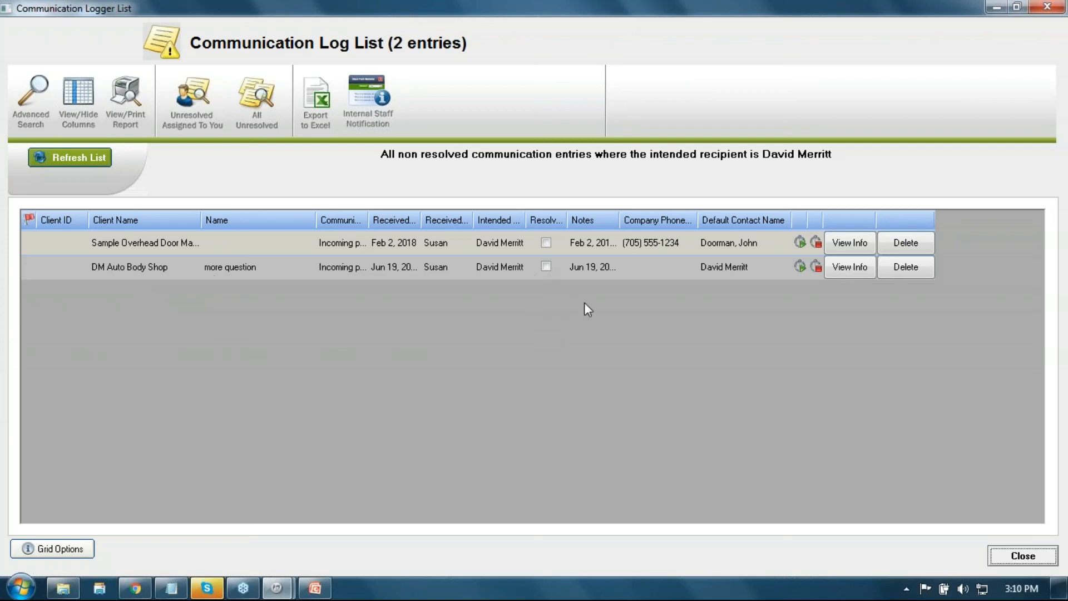
# Step: Add a date-stamped 'called back answered' note to the 'more question' entry
pyautogui.click(839, 272)
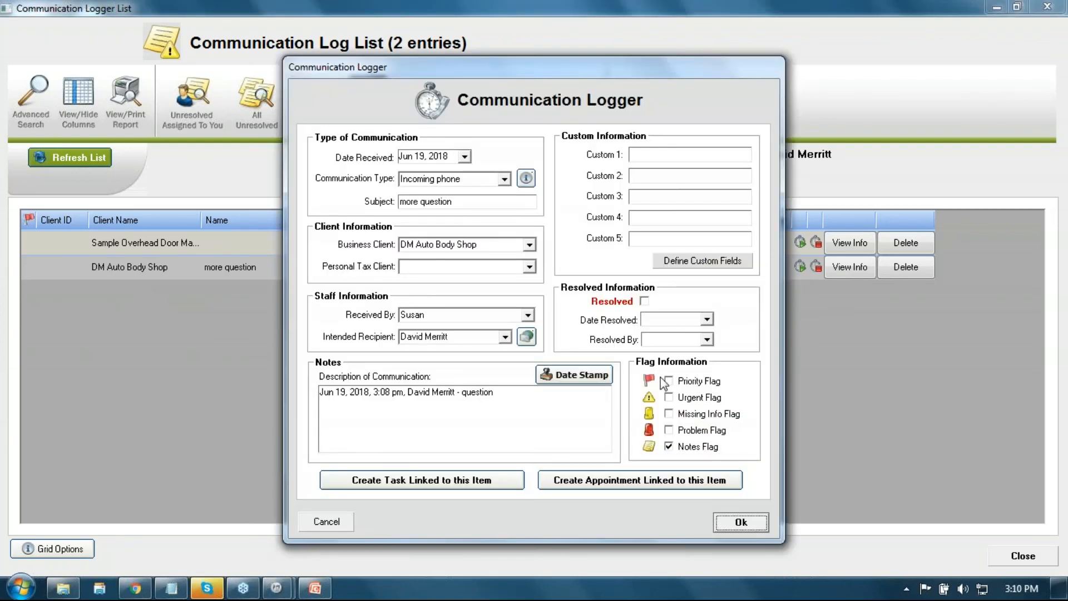
pyautogui.click(546, 393)
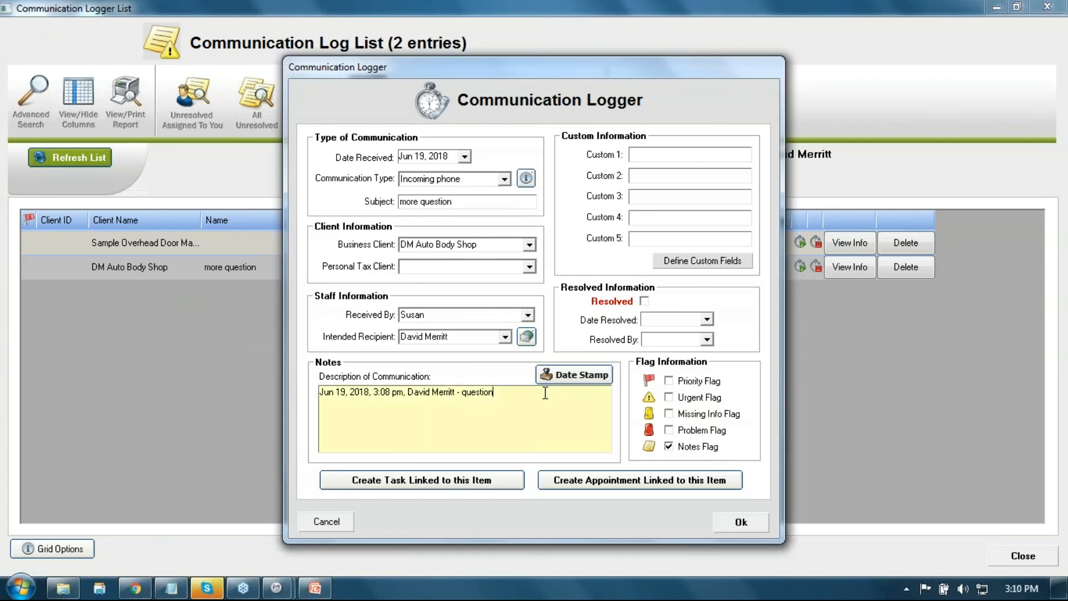
pyautogui.press('Return')
pyautogui.click(575, 374)
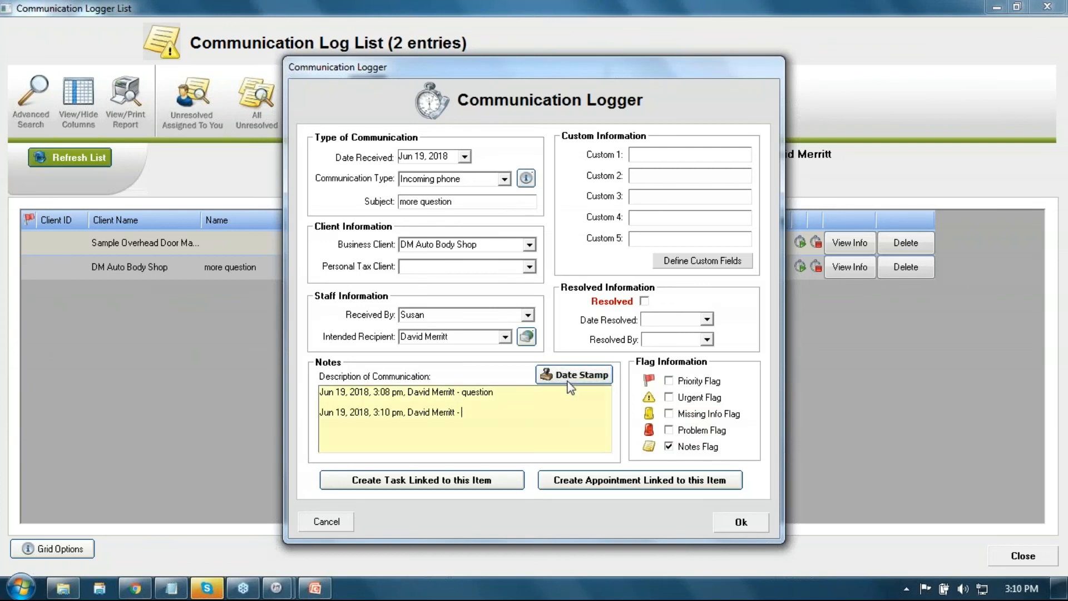
pyautogui.write('called back answered')
# Step: Mark the 'more question' entry resolved, save it, and close the Communication Log List
pyautogui.click(643, 301)
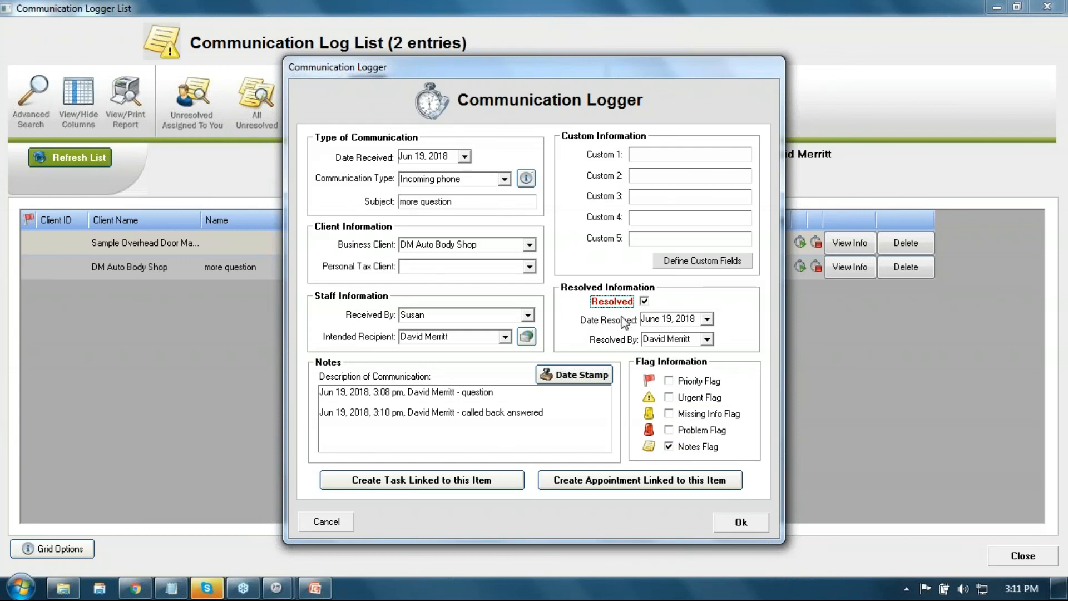
pyautogui.click(760, 523)
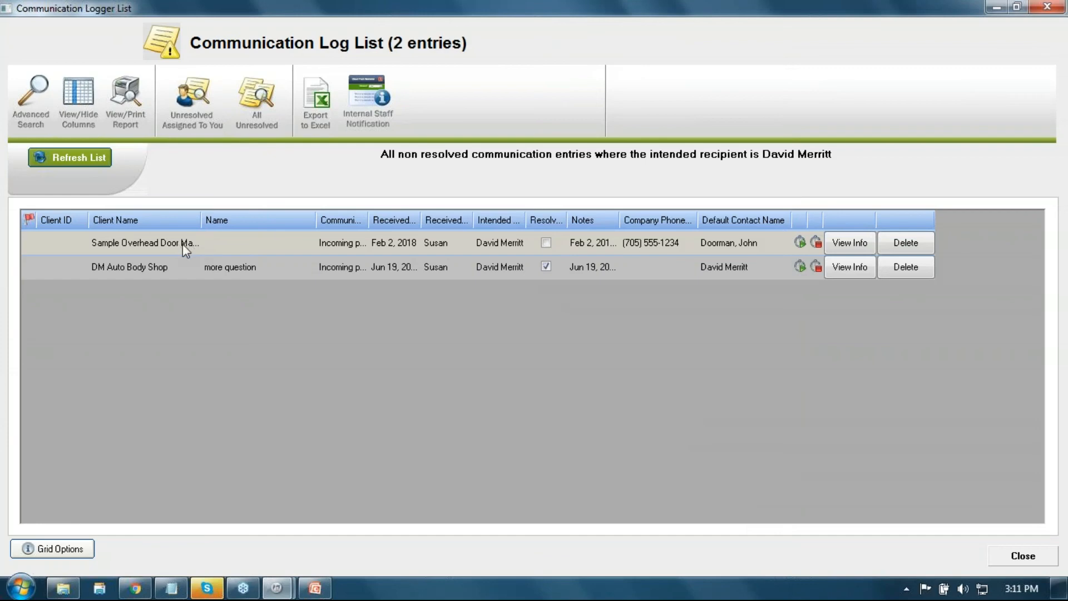
pyautogui.click(1047, 6)
# Step: Reopen the Advanced Communication Log list, confirm one unresolved entry remains, then close it
pyautogui.click(163, 23)
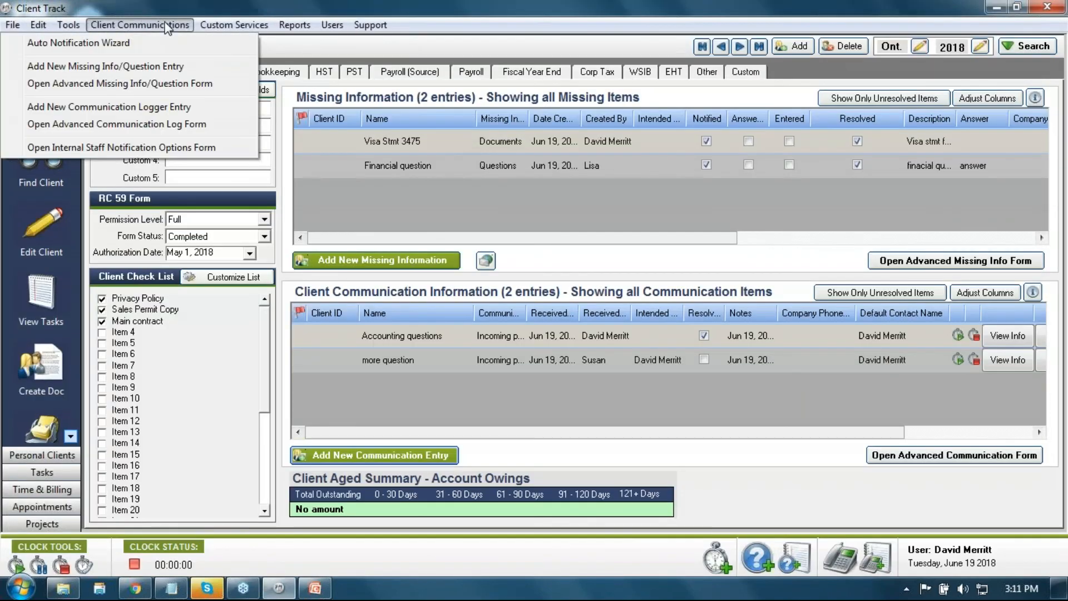
pyautogui.click(169, 124)
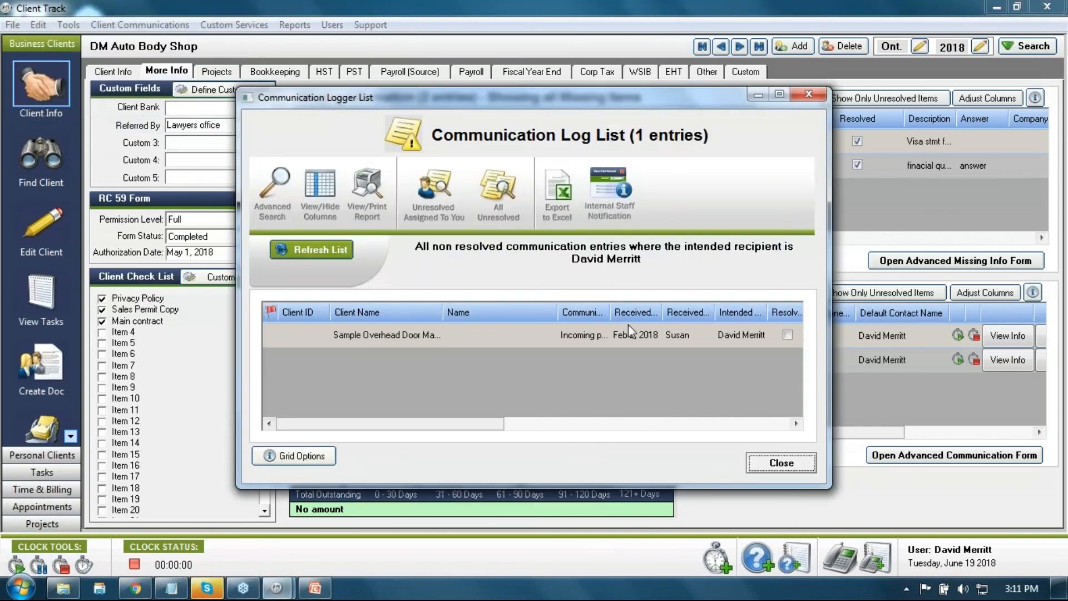
pyautogui.click(810, 96)
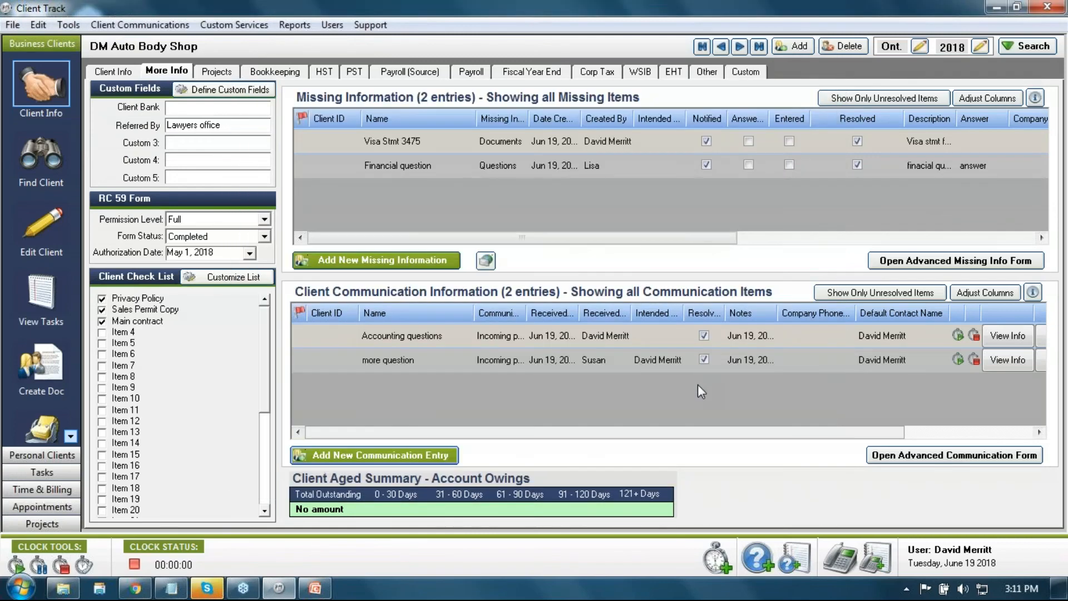
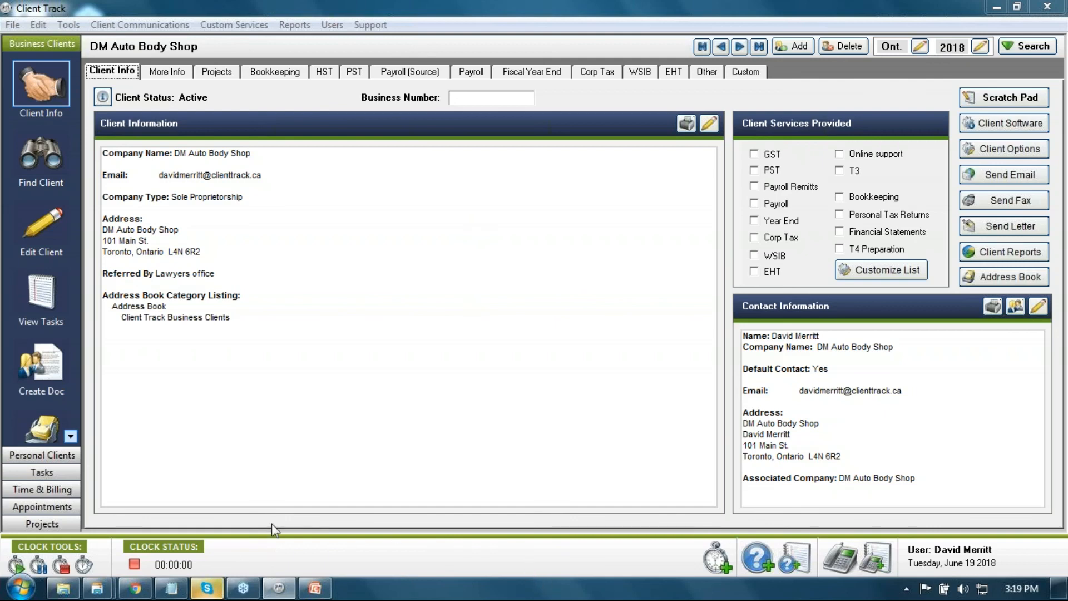
pyautogui.click(133, 589)
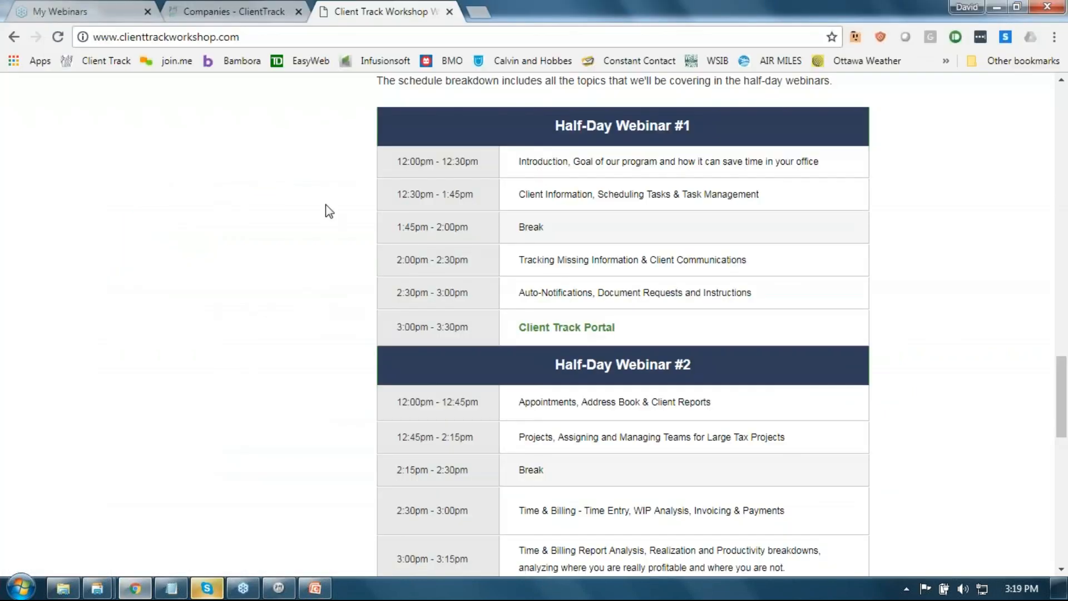
pyautogui.click(480, 10)
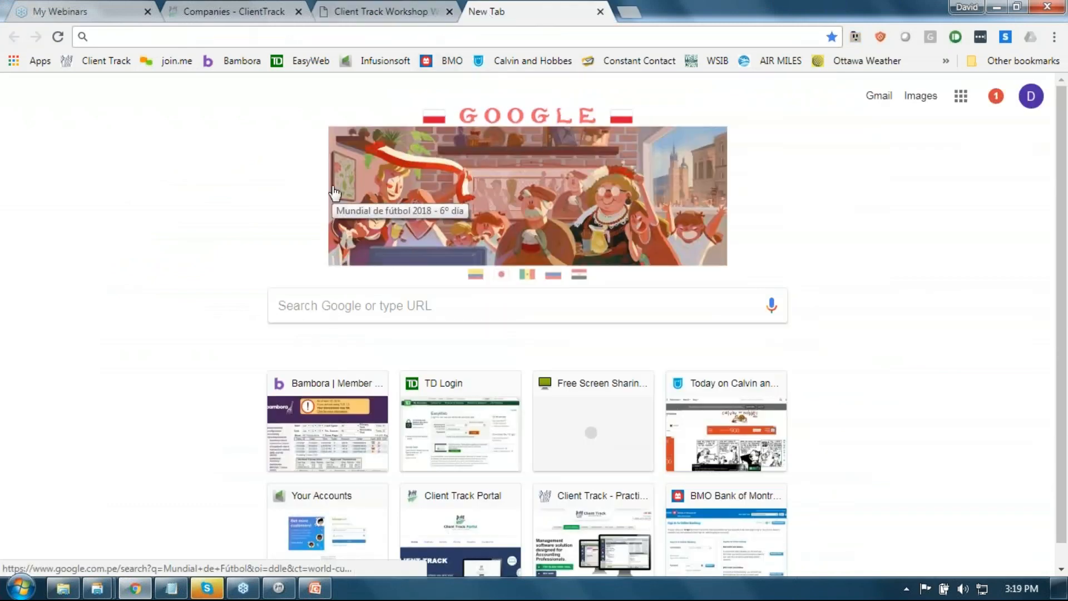
pyautogui.write('www.')
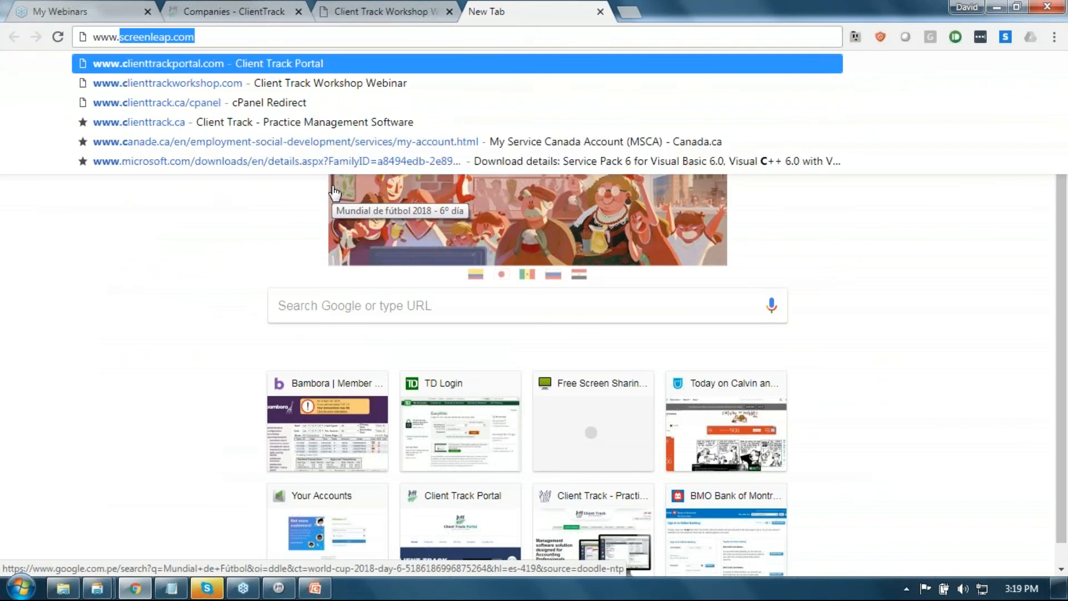
pyautogui.write('client')
pyautogui.press('Return')
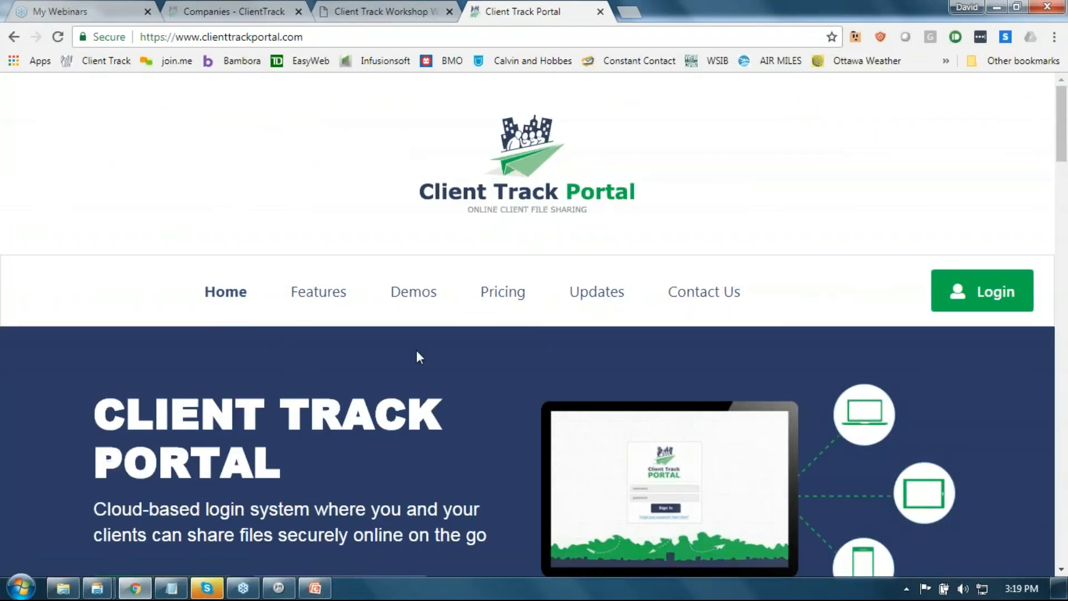
pyautogui.click(982, 305)
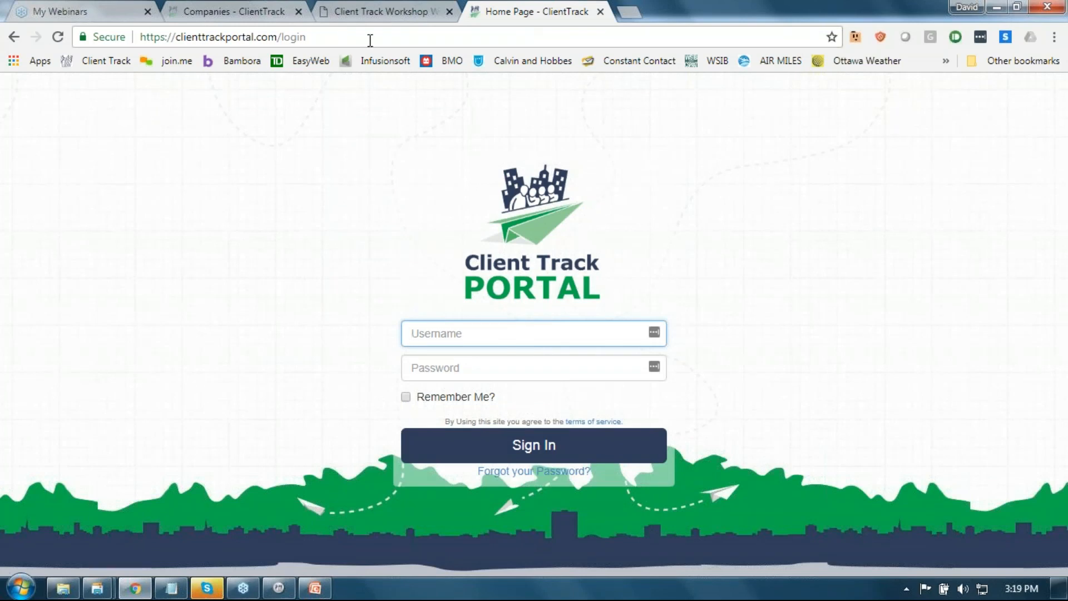
# Step: Paste the saved username from the Notepad login notes into the Username field
pyautogui.moveTo(307, 37); pyautogui.dragTo(153, 42)
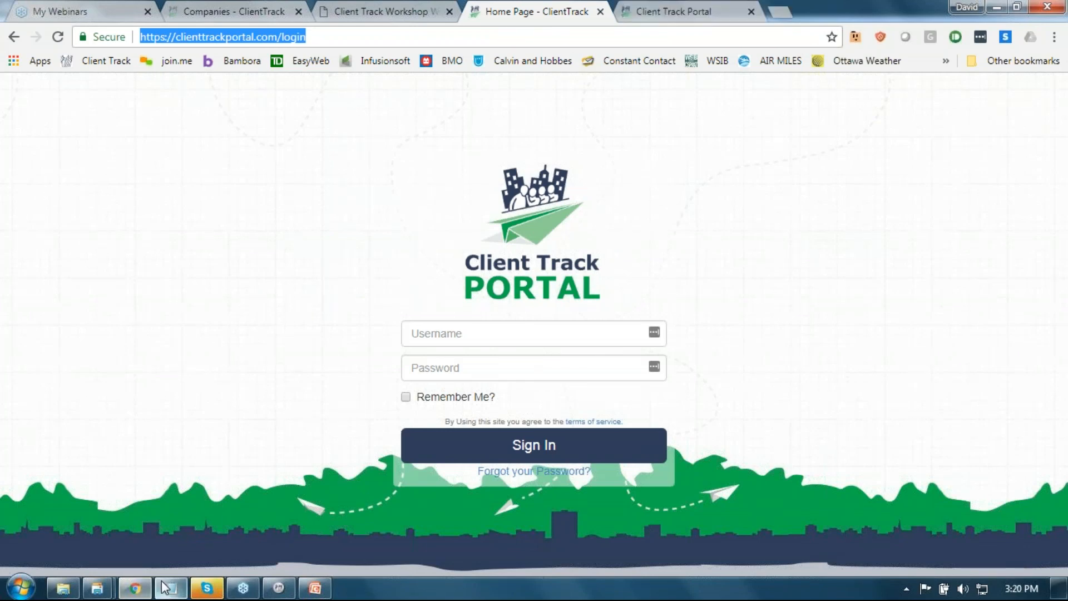
pyautogui.hotkey('alt', 'Tab')
pyautogui.moveTo(674, 142); pyautogui.dragTo(184, 128)
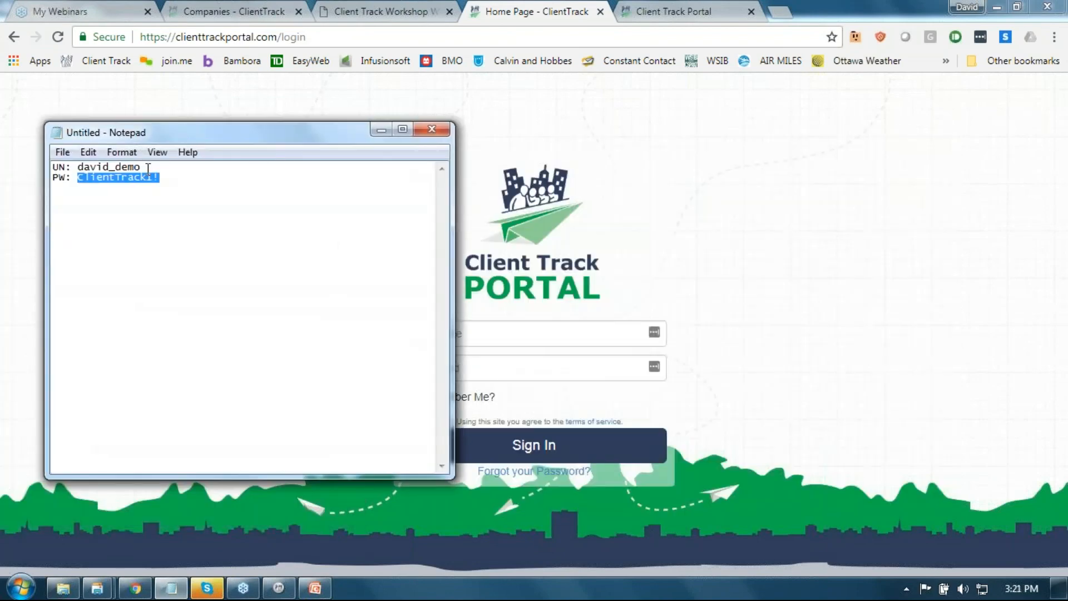
pyautogui.moveTo(143, 167); pyautogui.dragTo(78, 167)
pyautogui.hotkey('ctrl', 'c')
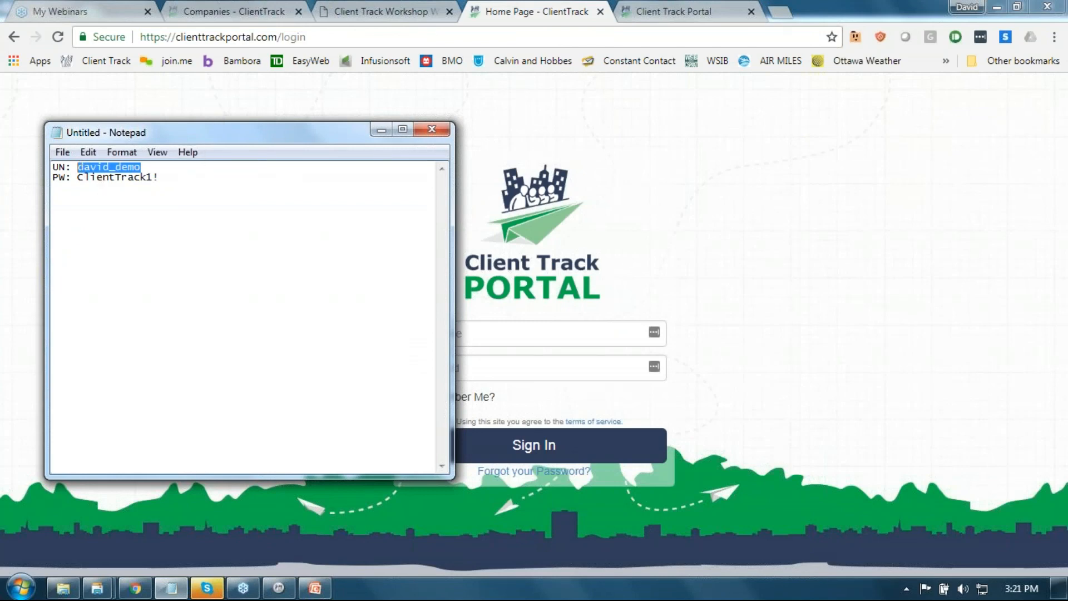
pyautogui.moveTo(451, 256); pyautogui.dragTo(340, 274)
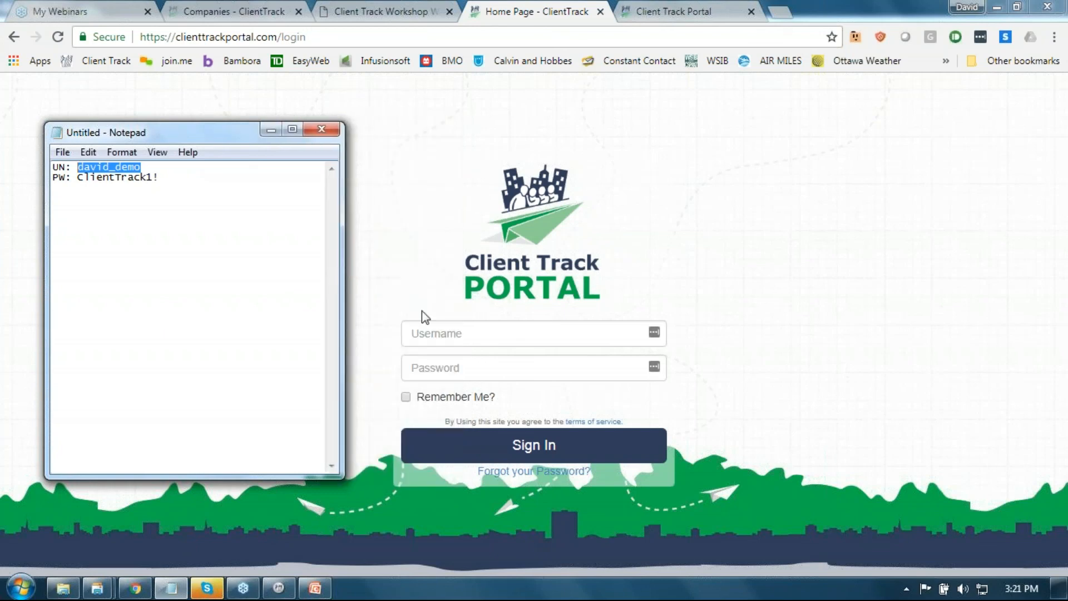
pyautogui.click(421, 329)
pyautogui.hotkey('ctrl', 'v')
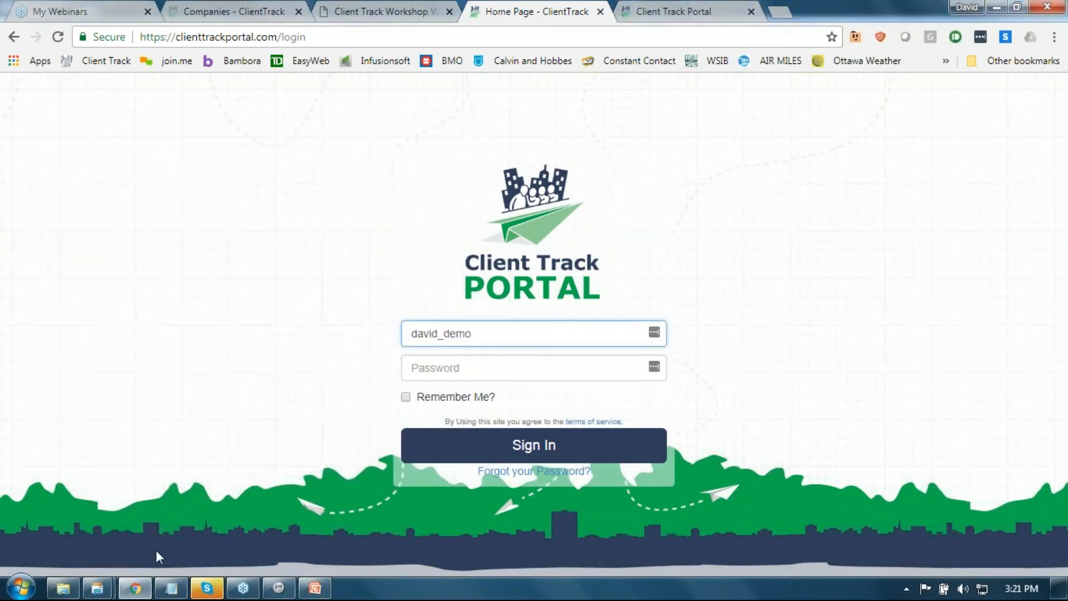
# Step: Paste the saved password into the Password field and sign in
pyautogui.click(171, 589)
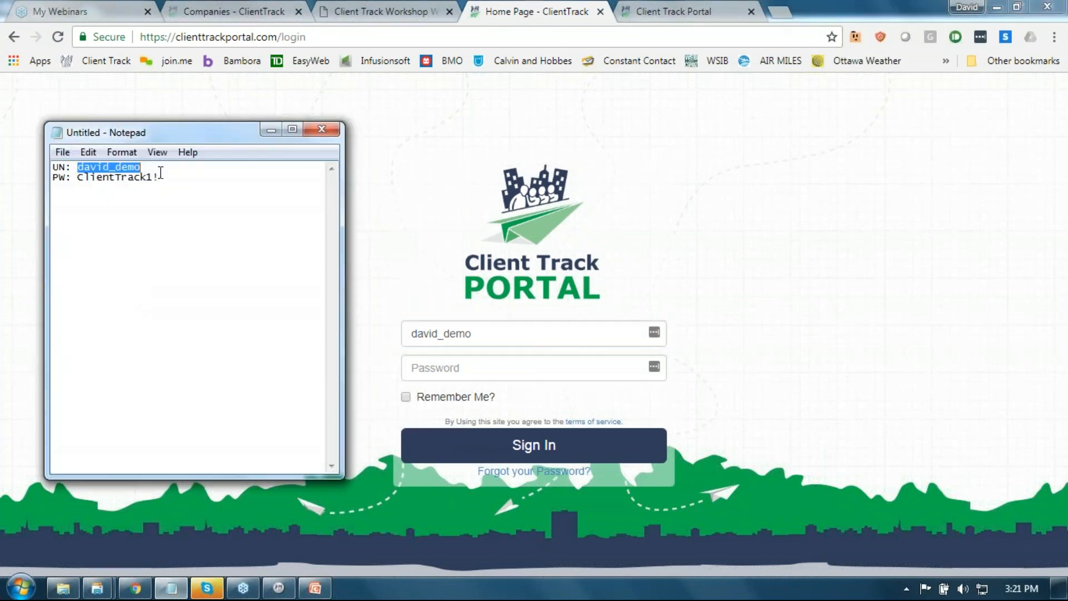
pyautogui.moveTo(52, 177); pyautogui.dragTo(76, 177)
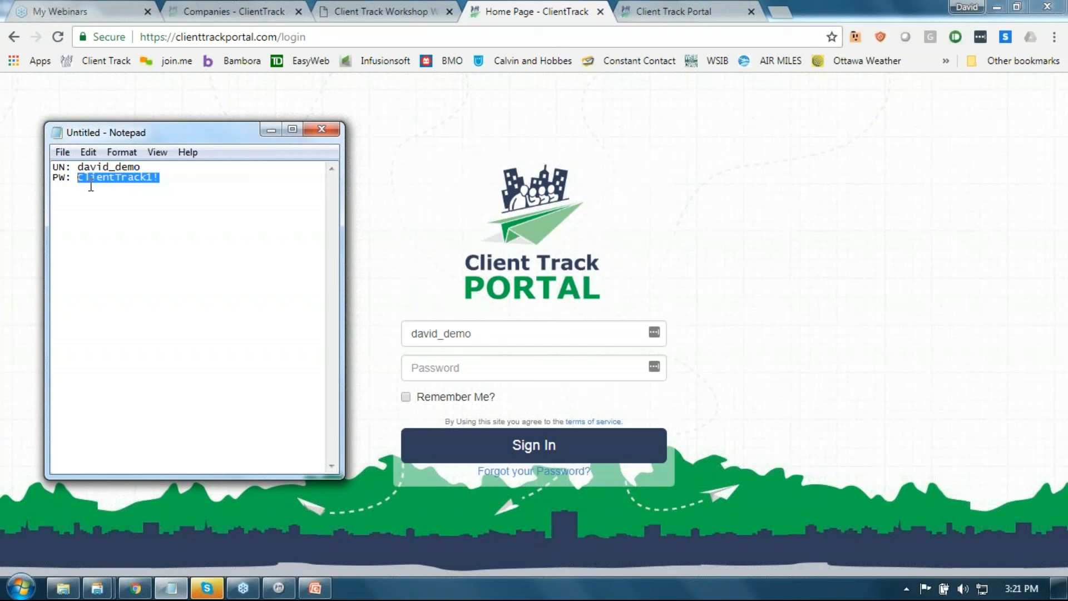
pyautogui.click(464, 365)
pyautogui.hotkey('ctrl', 'v')
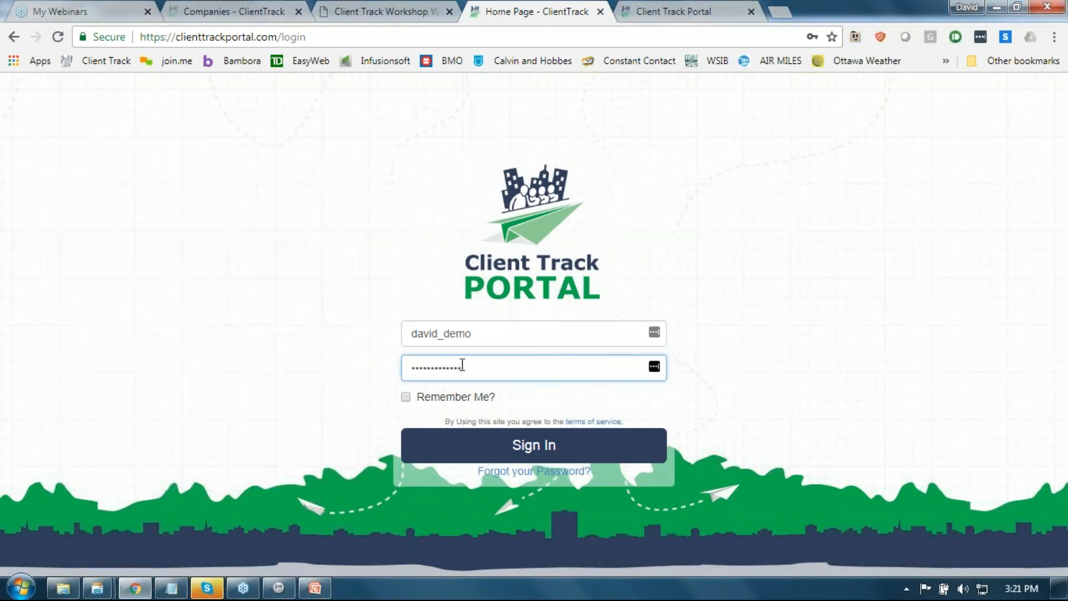
pyautogui.click(493, 448)
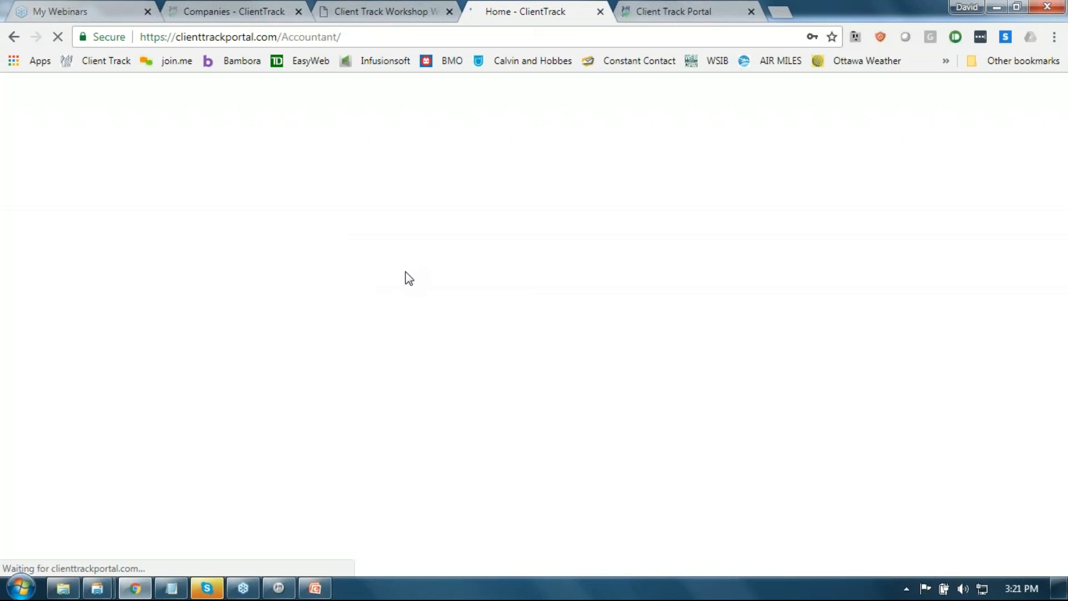
# Step: Bring up Client Track, glance at its File menu options, then minimize the program
pyautogui.click(278, 589)
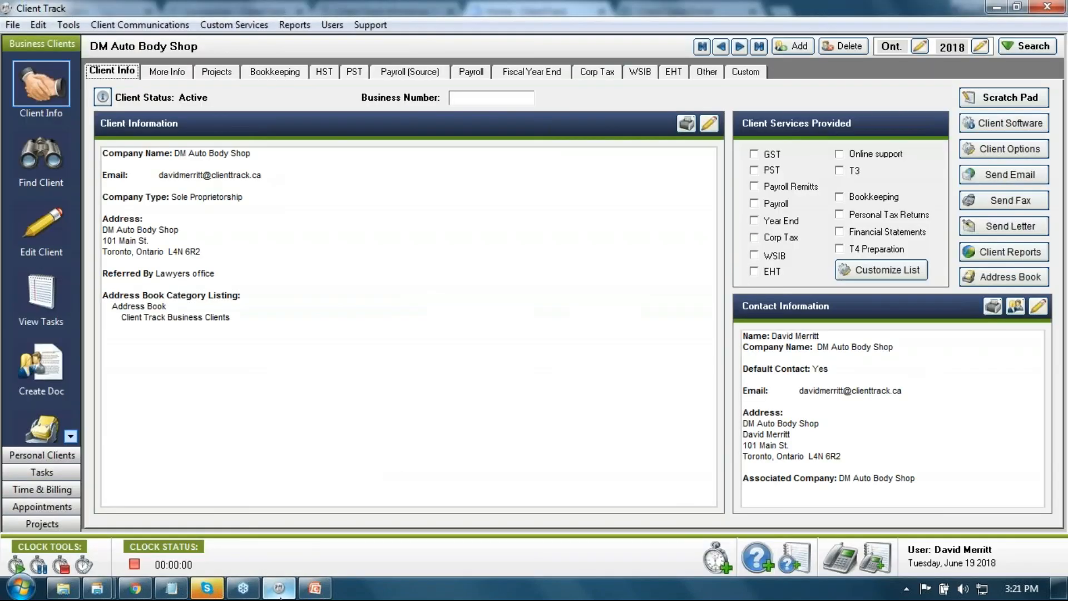
pyautogui.click(12, 25)
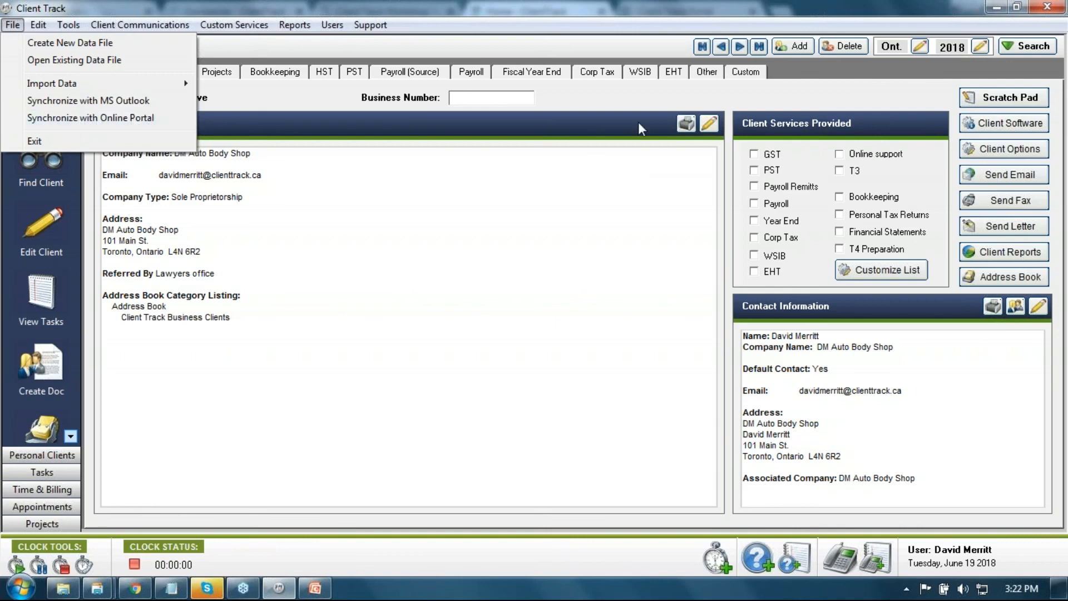
pyautogui.click(851, 16)
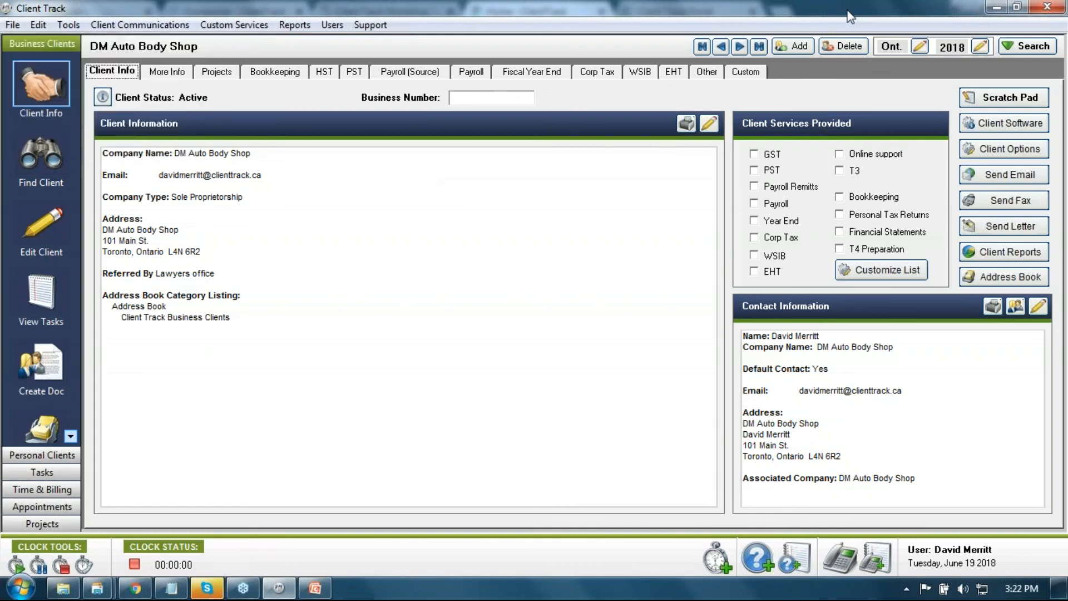
pyautogui.click(997, 8)
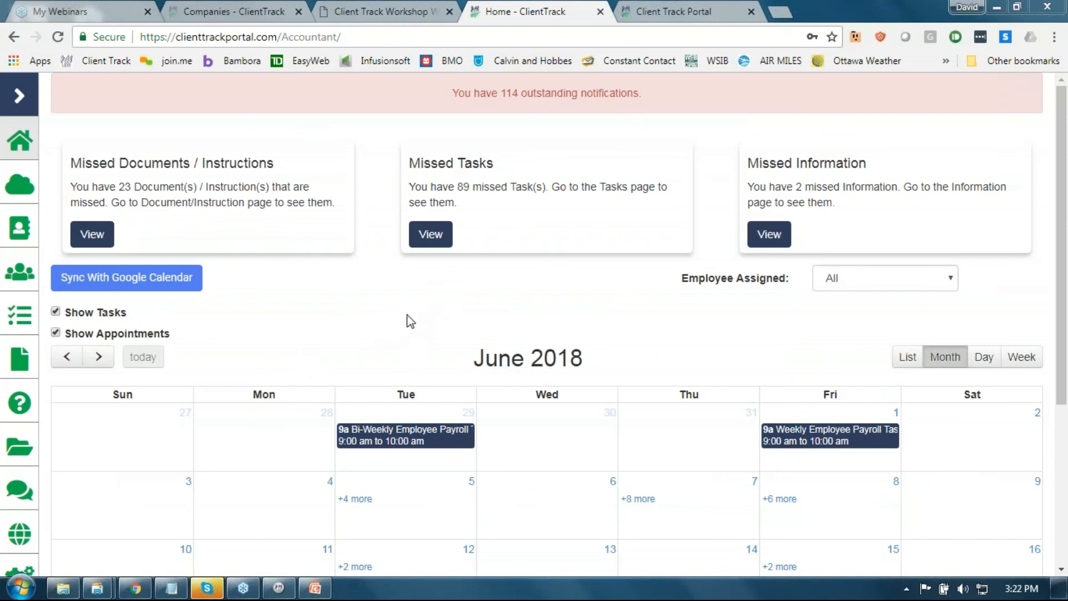
# Step: Open the Companies list and check the 25 client portal licence total
pyautogui.click(25, 195)
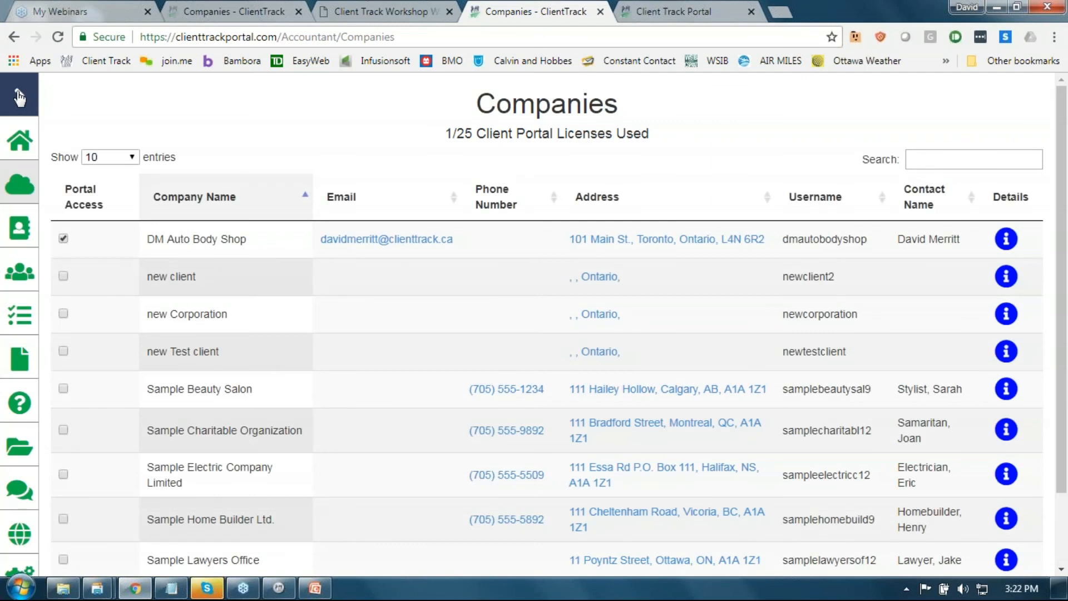
pyautogui.click(20, 97)
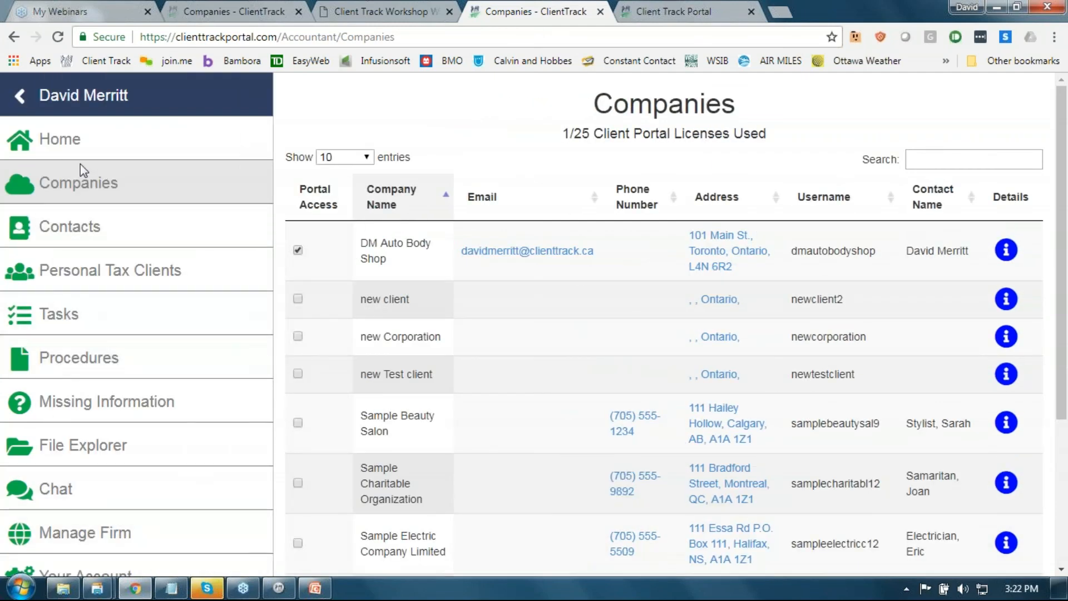
pyautogui.click(19, 98)
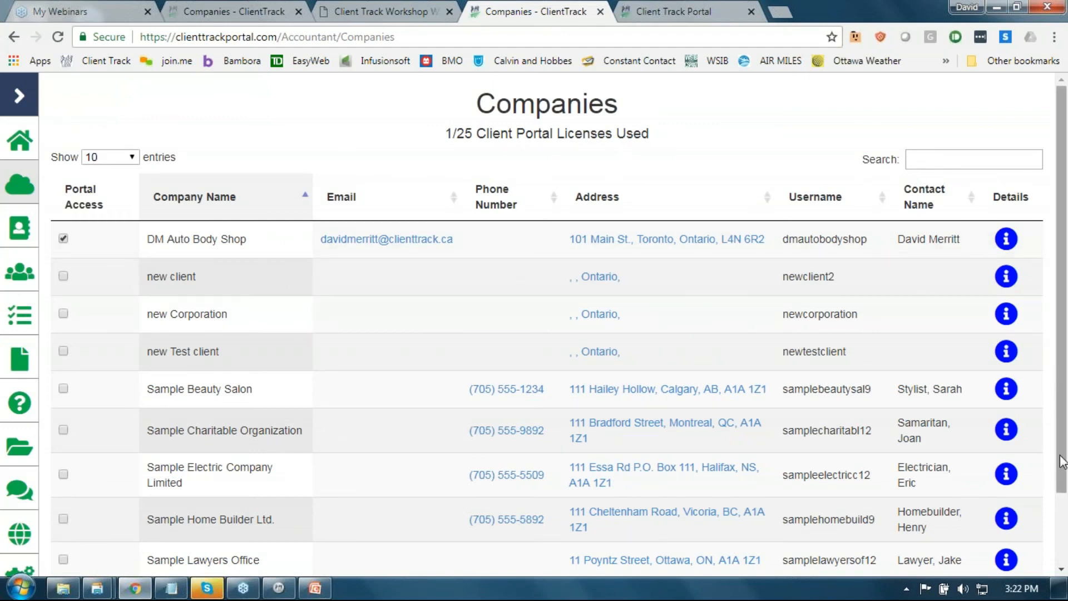
pyautogui.moveTo(1061, 425); pyautogui.dragTo(1060, 456)
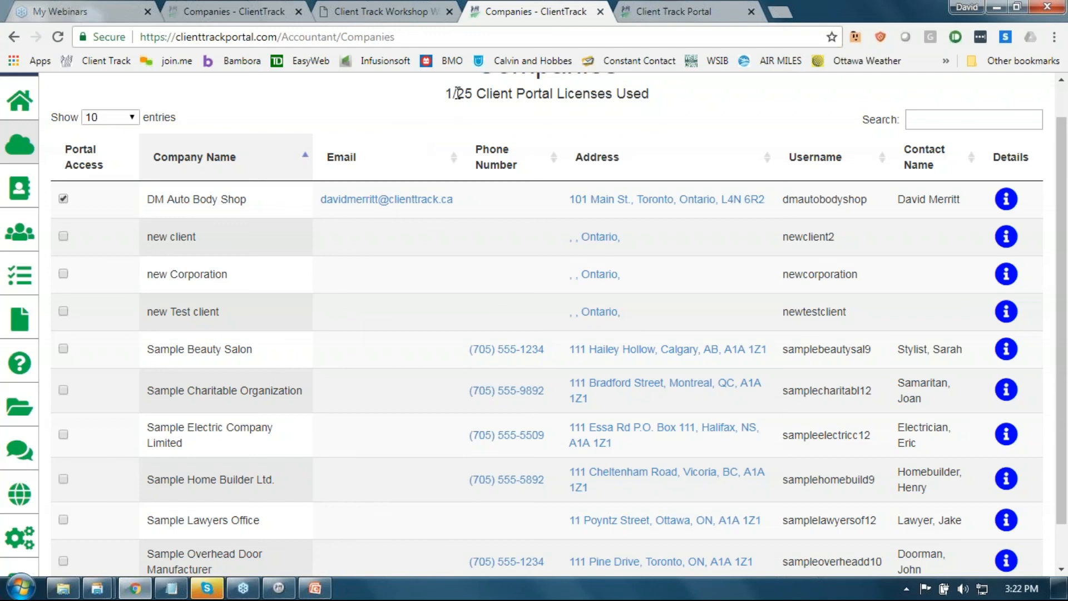
pyautogui.moveTo(459, 95); pyautogui.dragTo(472, 95)
# Step: Tick Sample Beauty Salon's Portal Access box, then cancel the sign-up confirmation
pyautogui.click(62, 350)
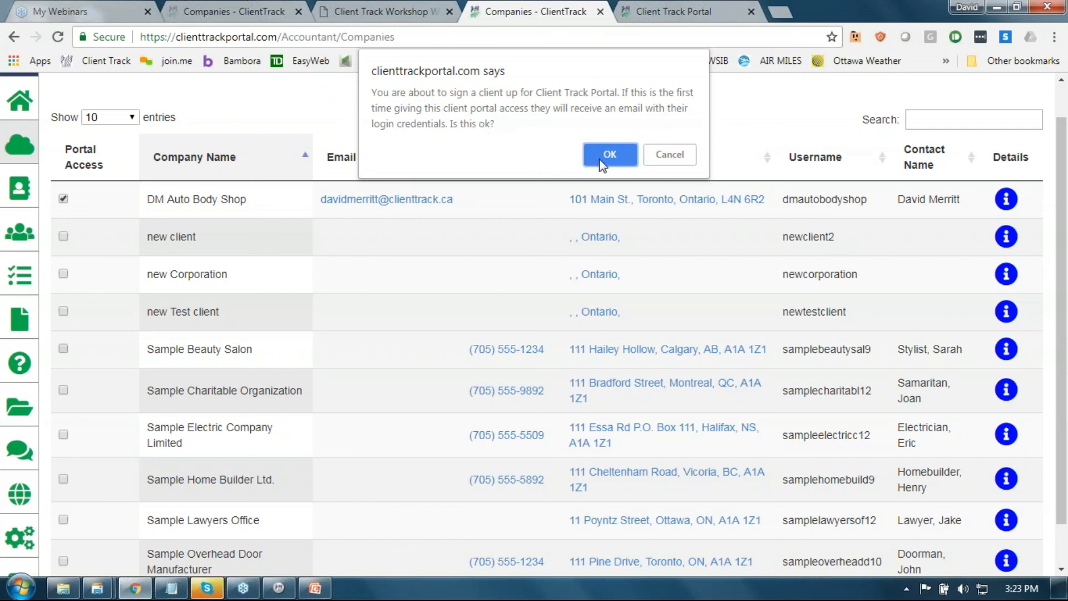
pyautogui.click(667, 156)
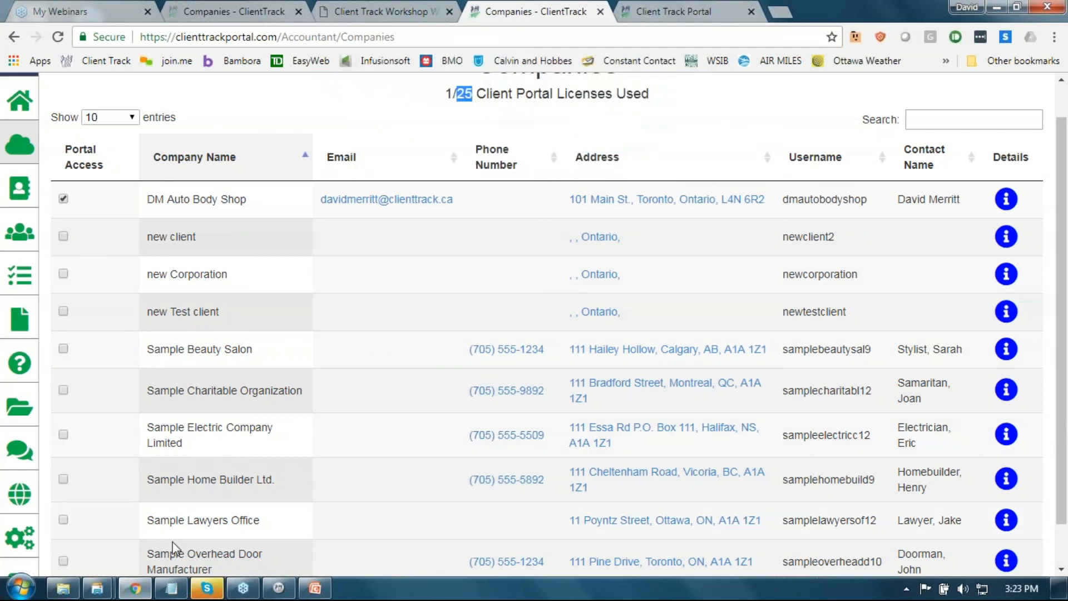
pyautogui.click(97, 588)
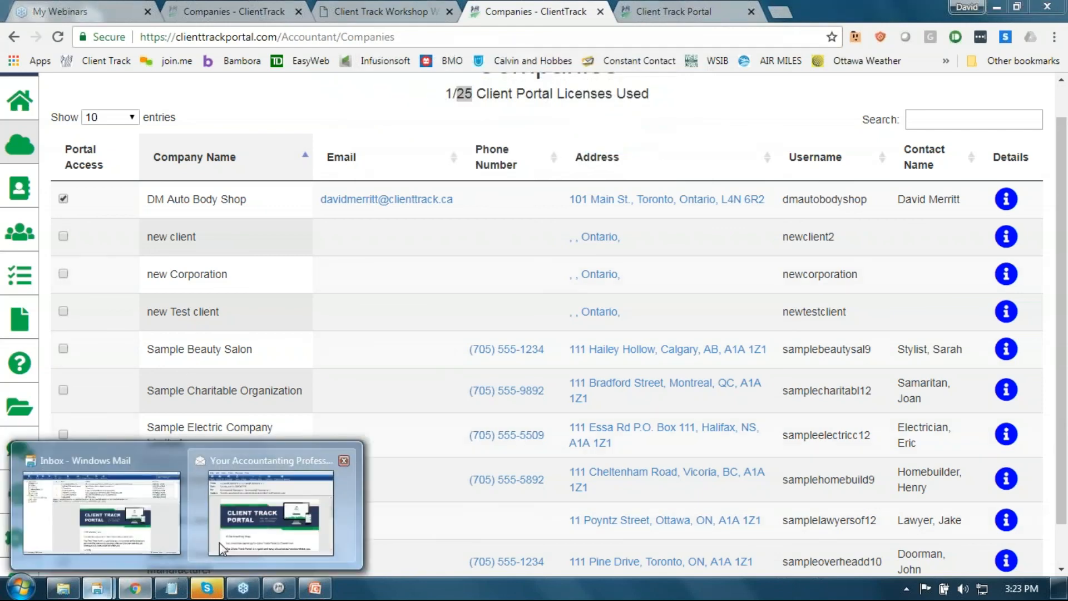
# Step: Read DM Auto Body Shop's login credentials in the maximized portal sign-up email, then minimize it
pyautogui.click(222, 548)
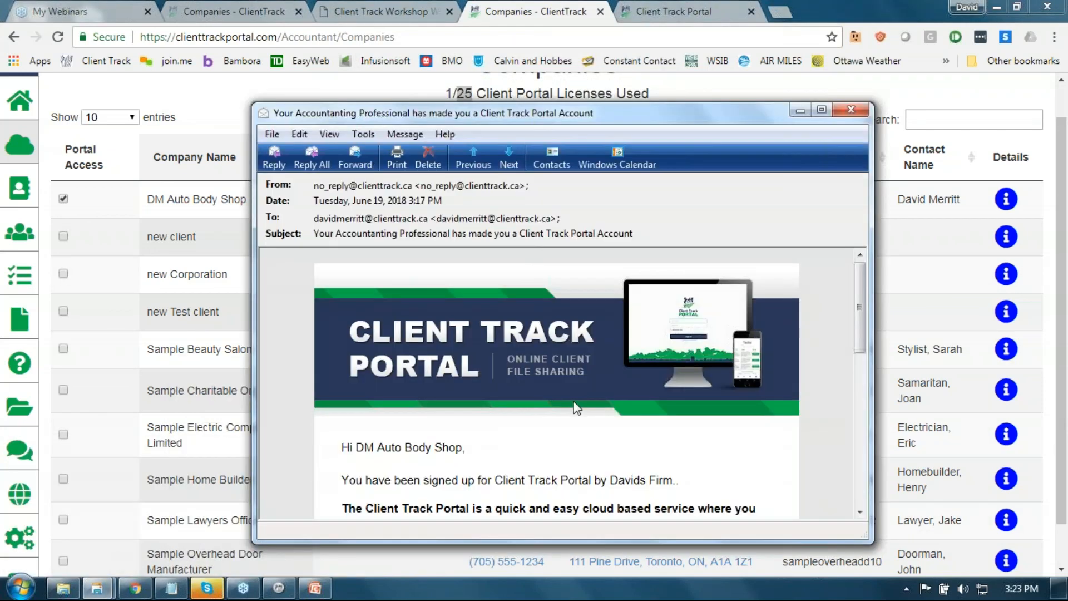
pyautogui.click(822, 110)
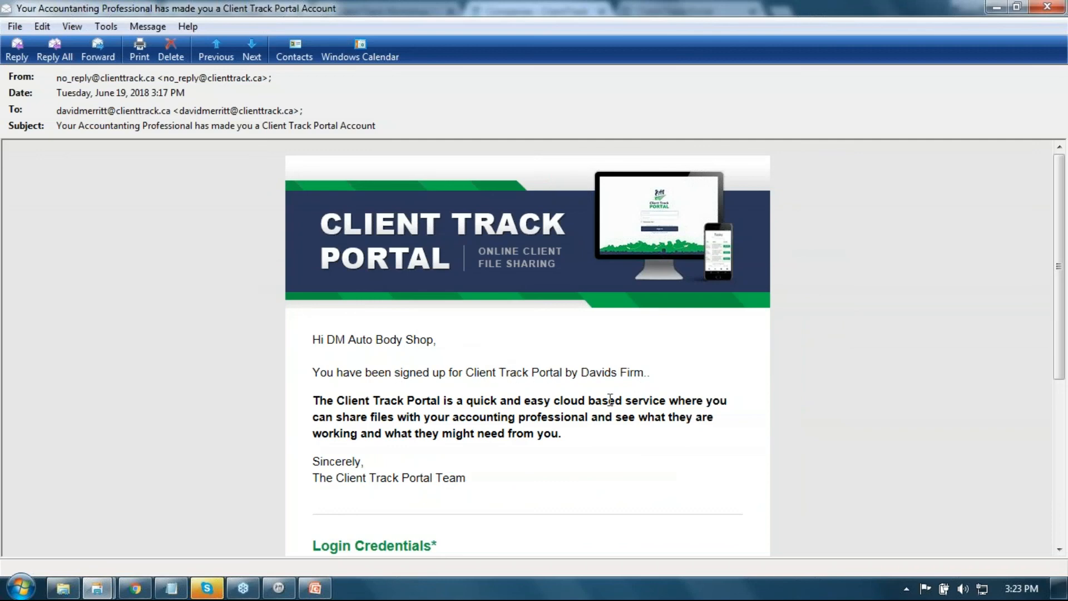
pyautogui.moveTo(1064, 364); pyautogui.dragTo(1063, 448)
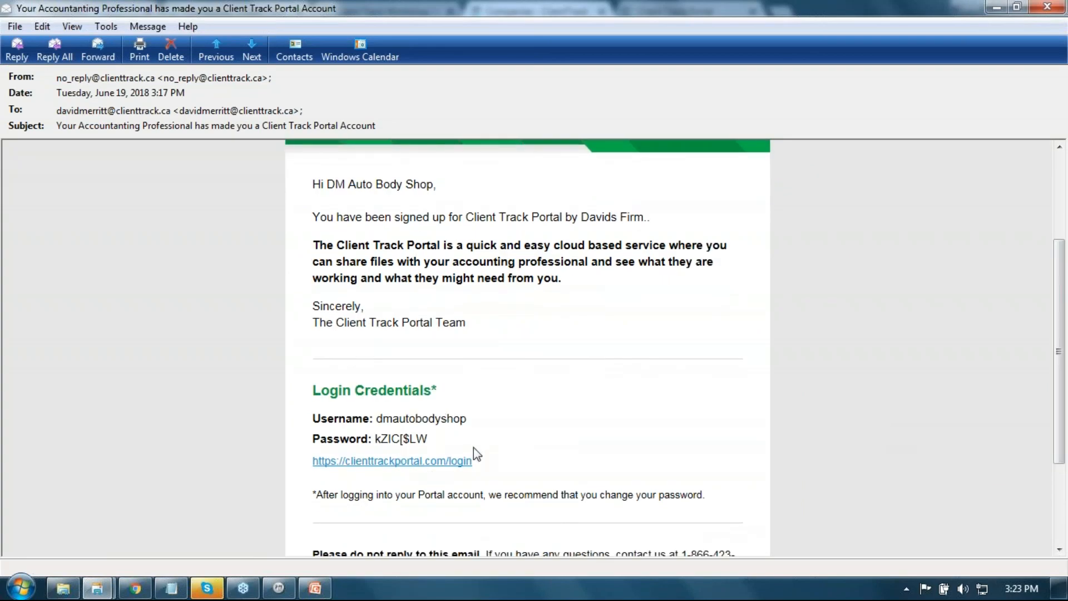
pyautogui.click(995, 9)
pyautogui.click(21, 200)
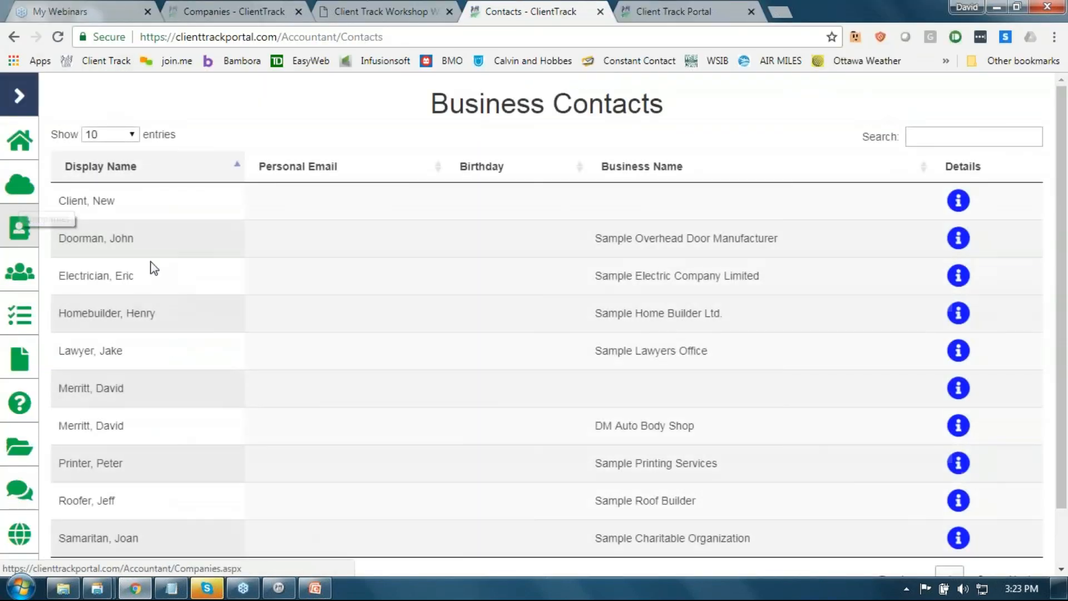
# Step: Review a personal tax client's Business Info, Personal Info and Family Members tabs, then close the contact
pyautogui.click(22, 274)
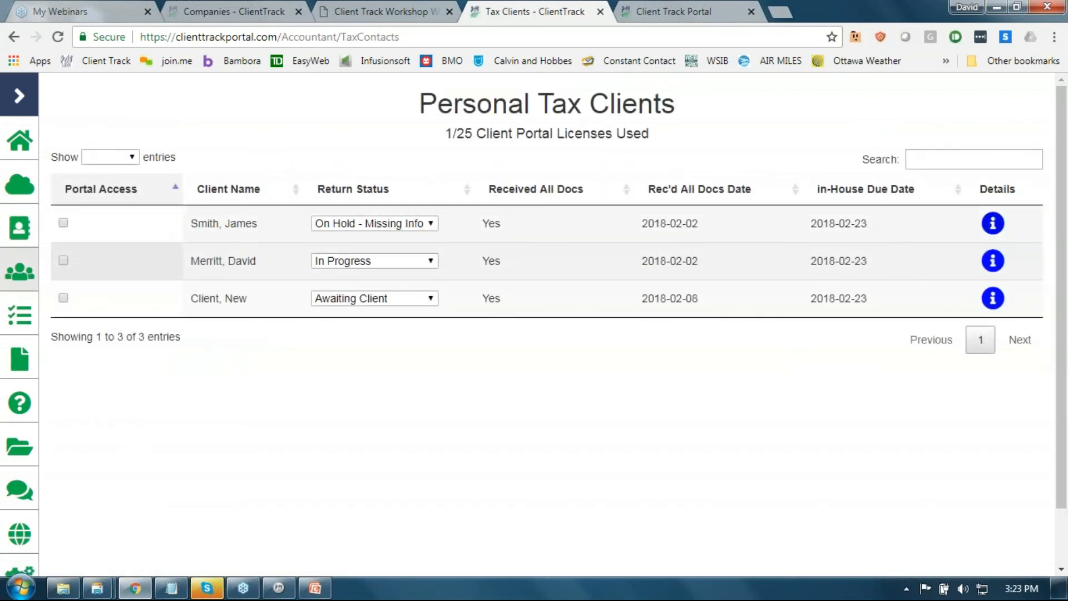
pyautogui.click(993, 223)
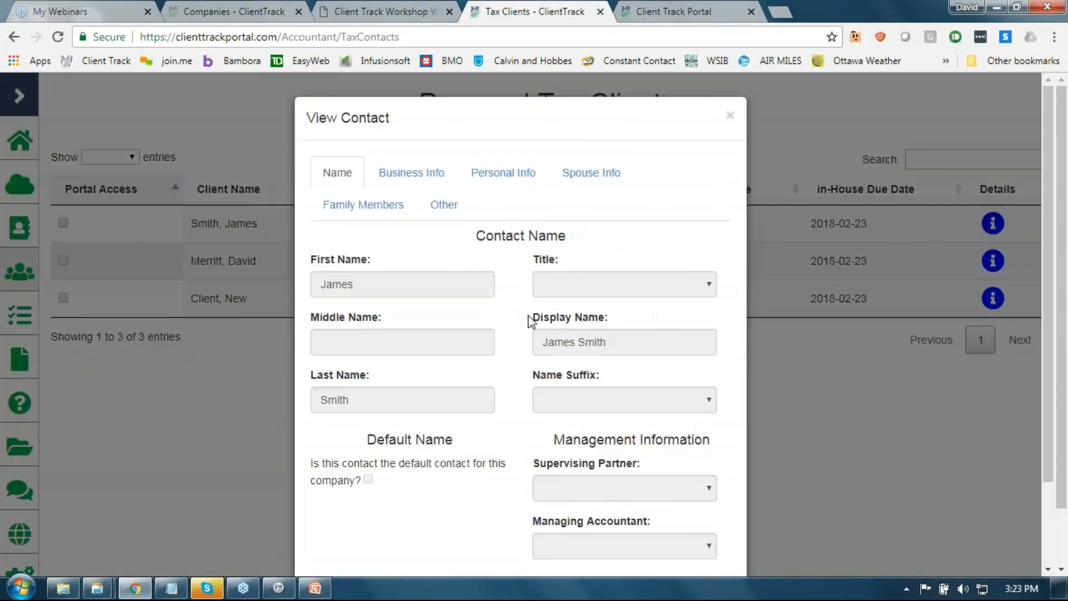
pyautogui.click(407, 188)
pyautogui.click(504, 187)
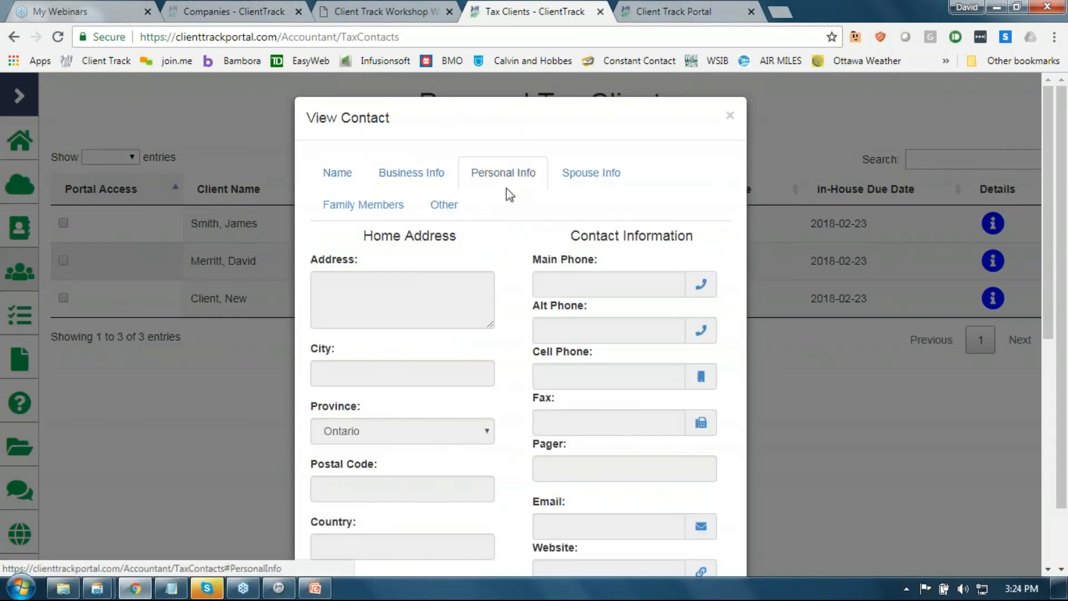
pyautogui.click(406, 205)
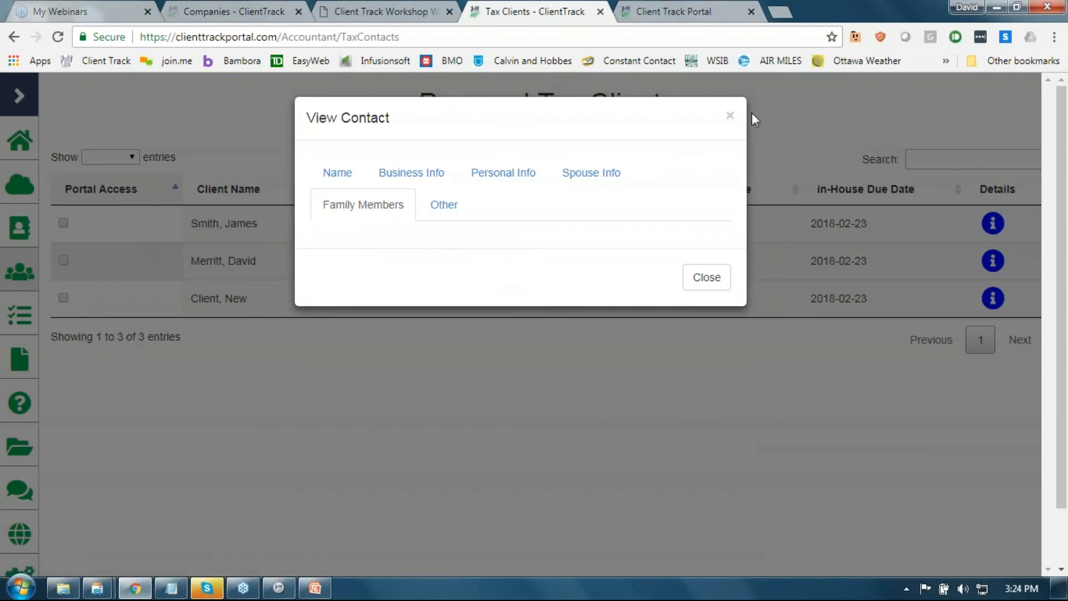
pyautogui.click(730, 115)
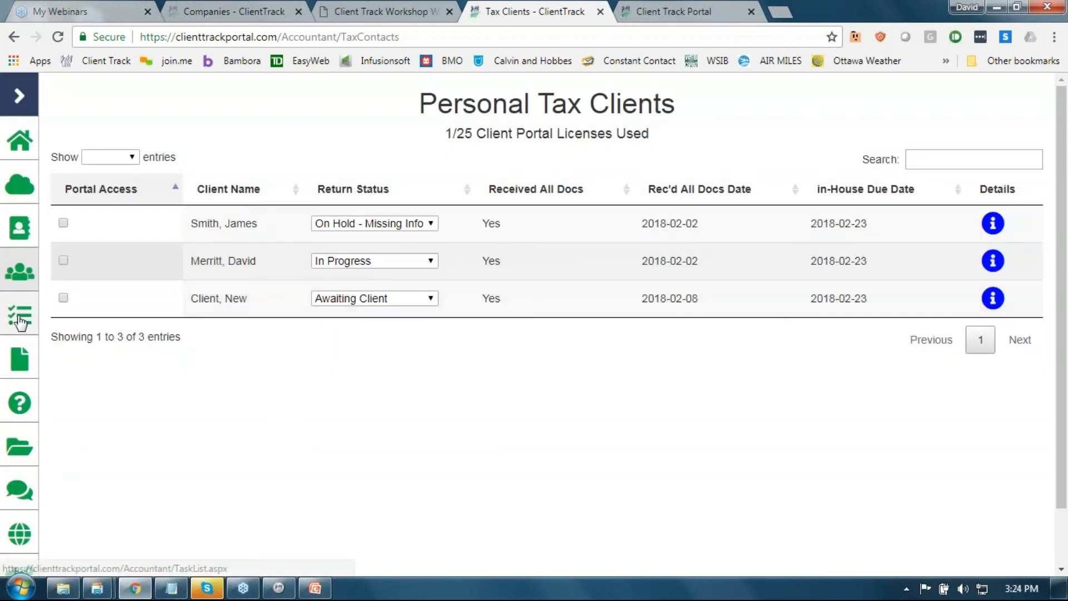
# Step: Check the Sample Electric 'Succession plan - 2018 - Invoice' task's Documents / Instructions in the Tasks list
pyautogui.click(21, 320)
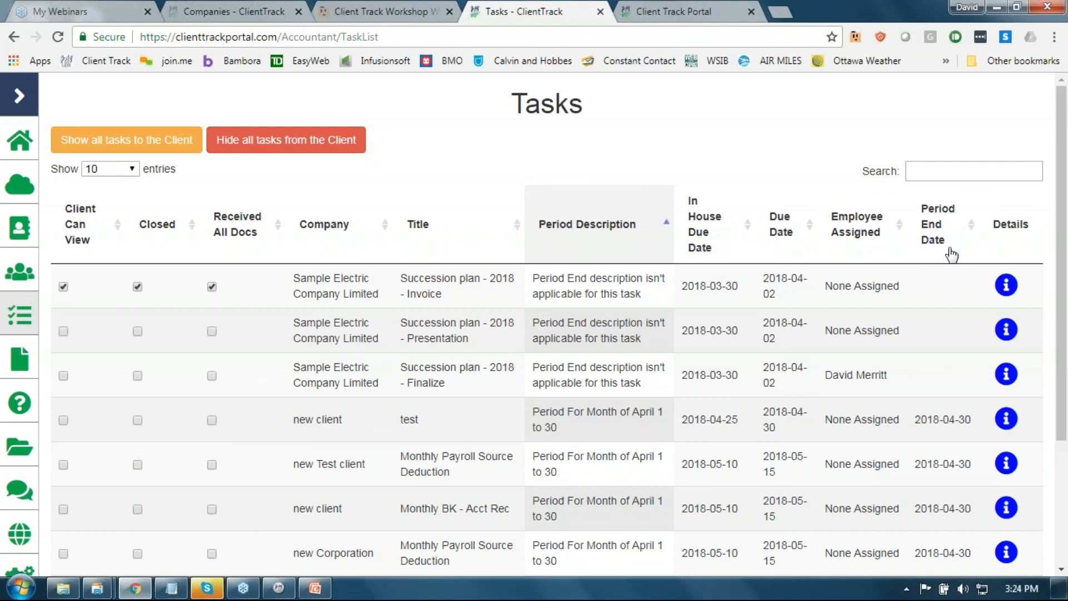
pyautogui.click(1006, 285)
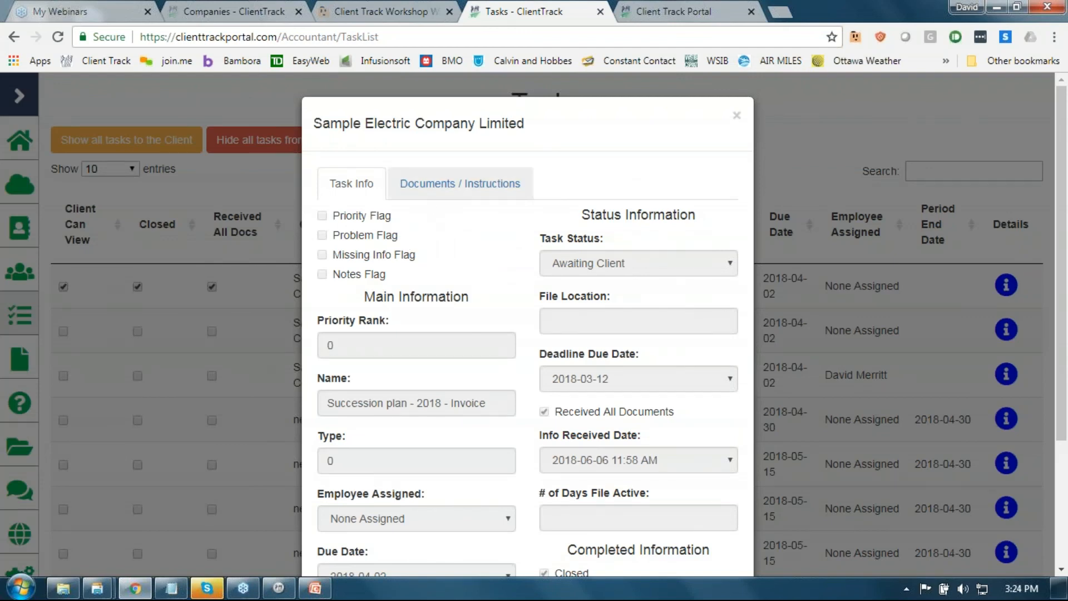
pyautogui.click(432, 197)
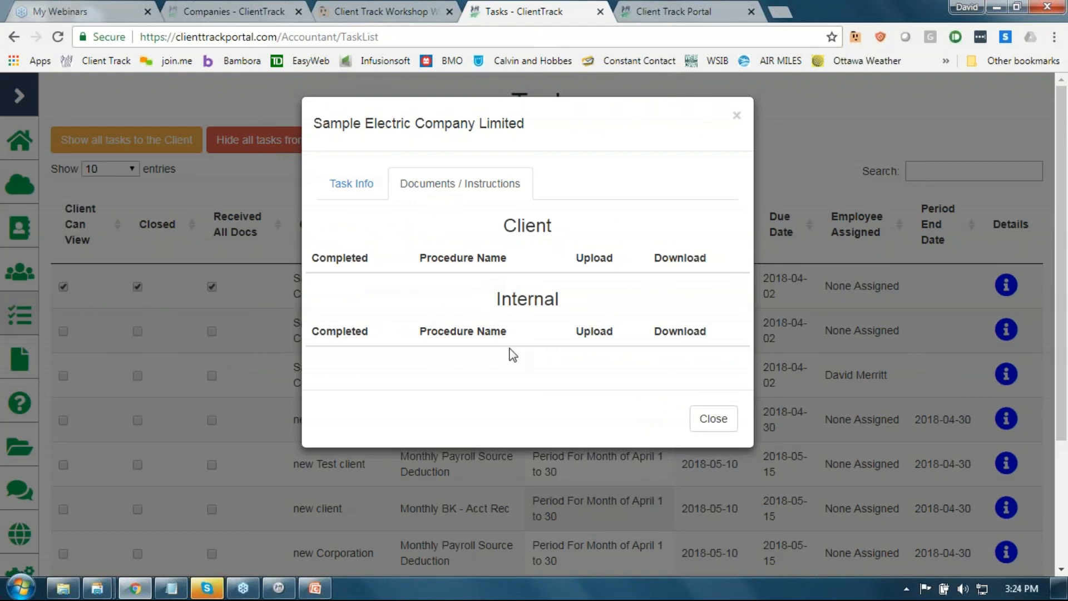
pyautogui.click(736, 115)
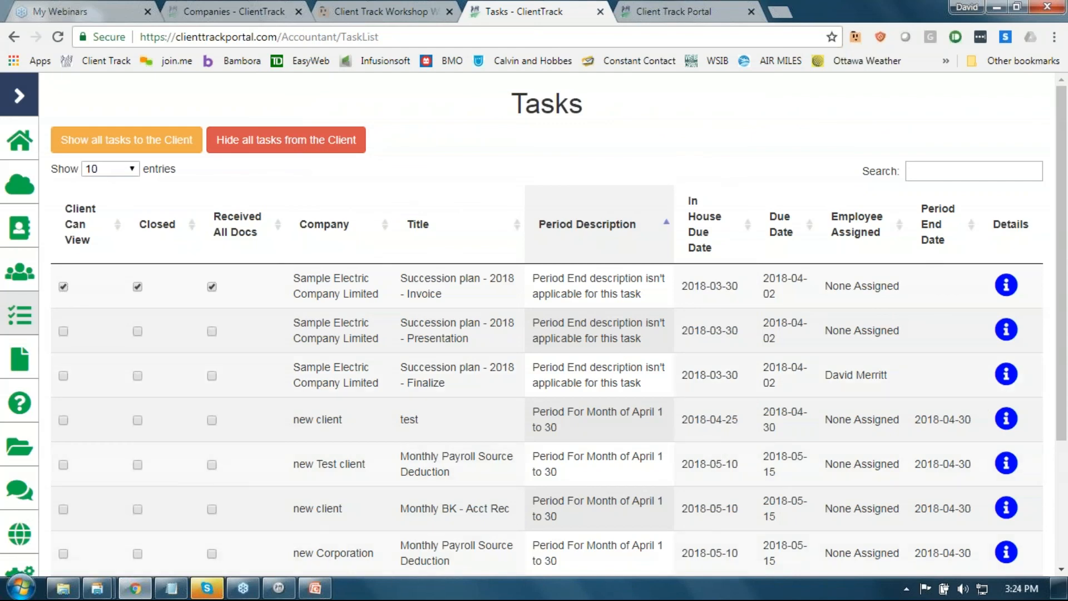
pyautogui.moveTo(1063, 401); pyautogui.dragTo(1065, 526)
pyautogui.scroll(3, 1066, 526)
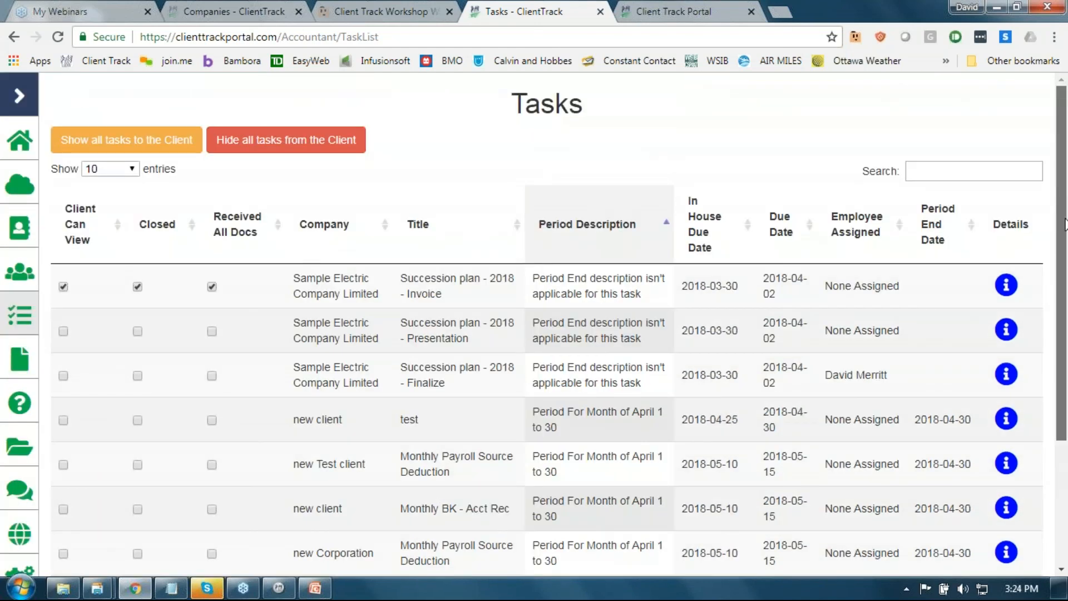
# Step: Search tasks for 'dm auto' and view the first DM Auto Body Shop task's Documents / Instructions
pyautogui.click(944, 168)
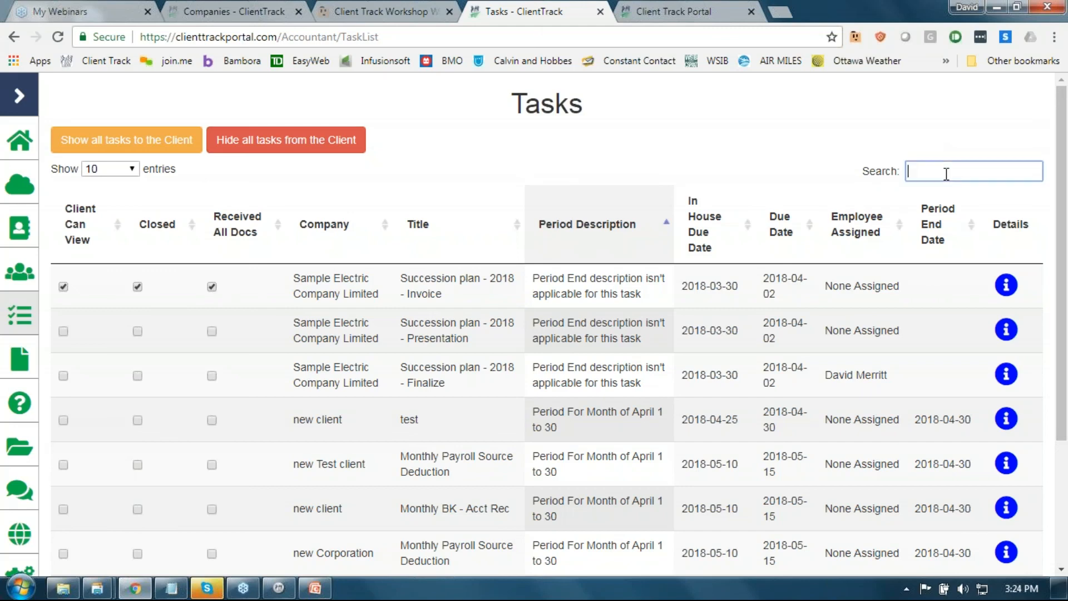
pyautogui.write('dm auto')
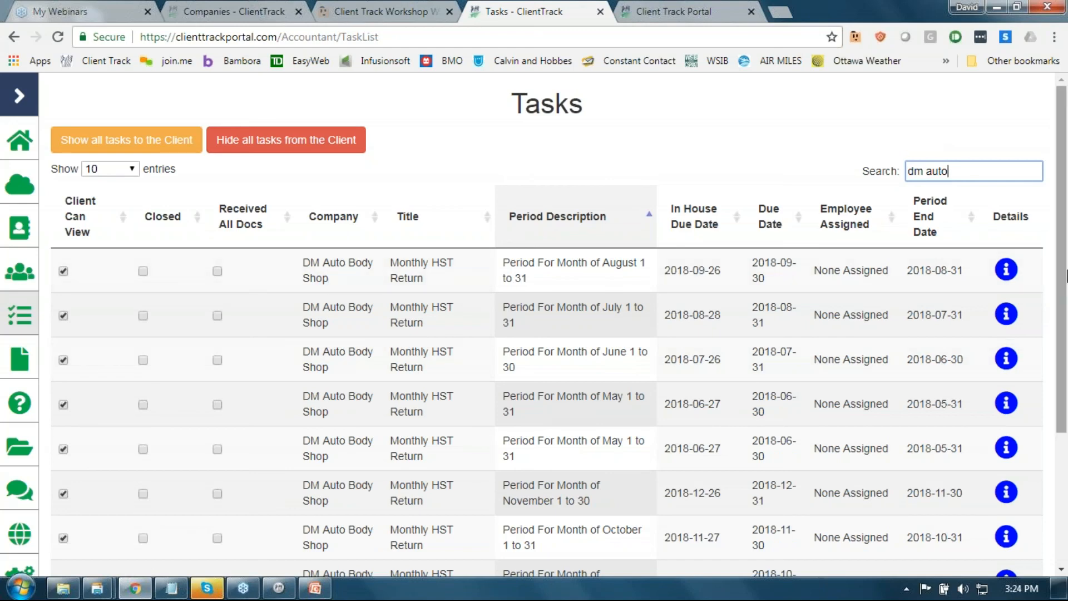
pyautogui.click(1008, 279)
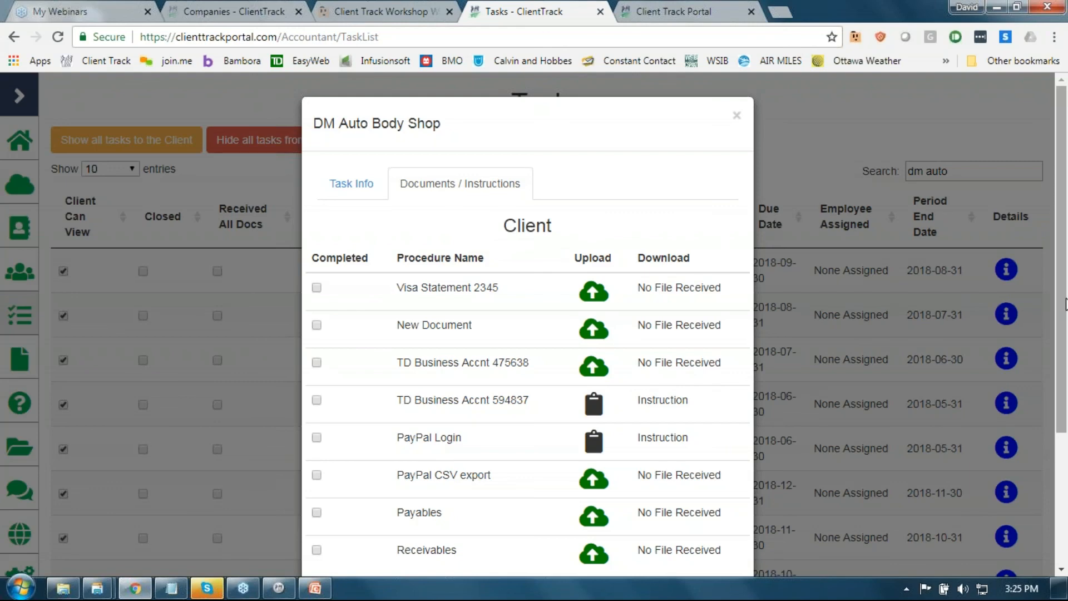
pyautogui.scroll(-3, 1065, 304)
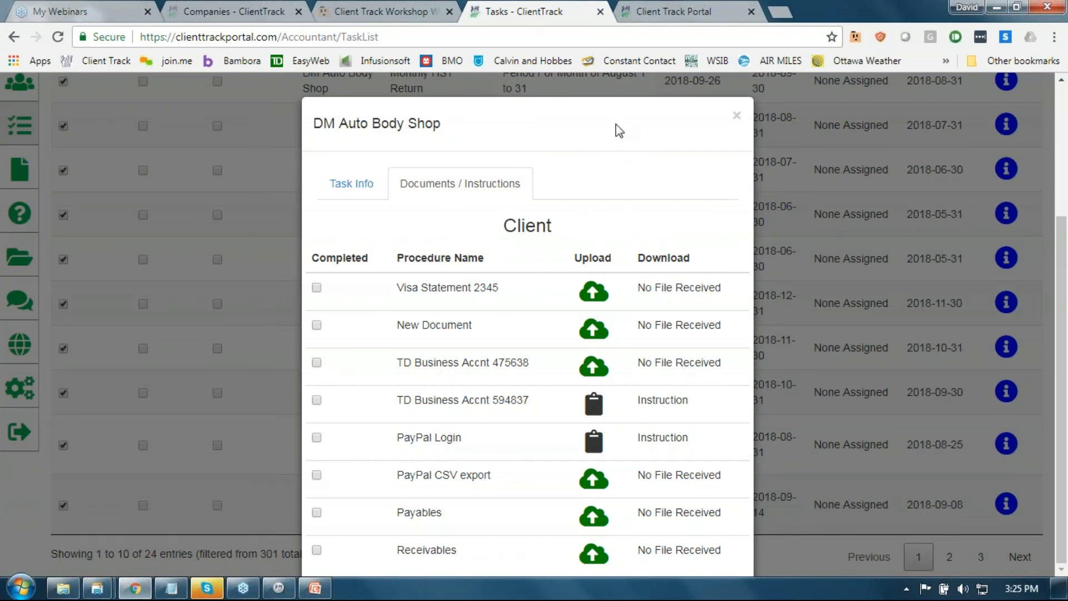
pyautogui.tripleClick(609, 103)
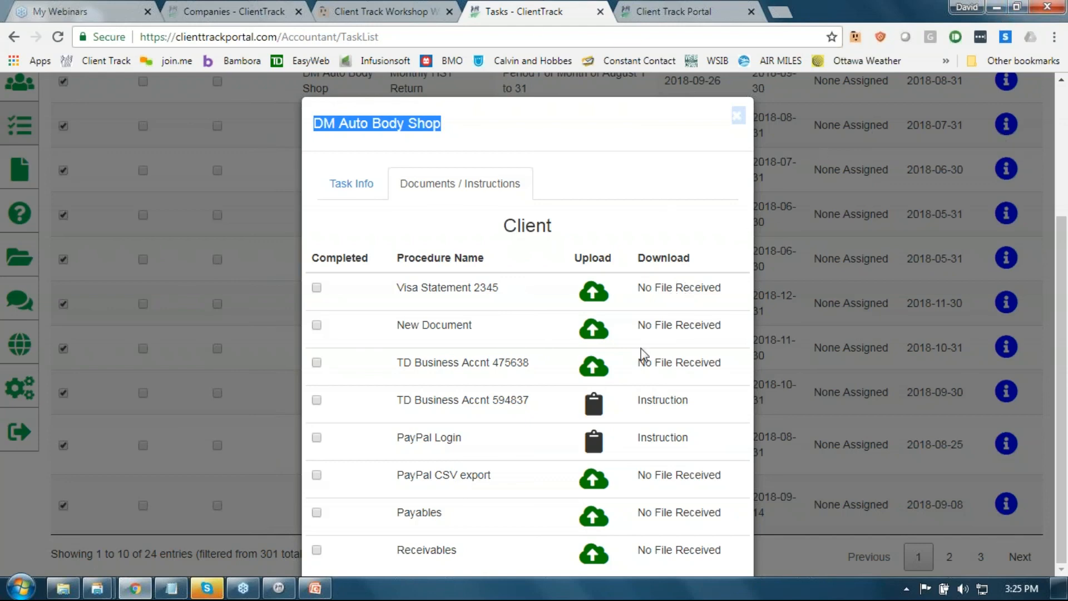
# Step: Drag the GoToWebinar desktop file into the Visa Statement 2345 upload dropzone
pyautogui.click(593, 291)
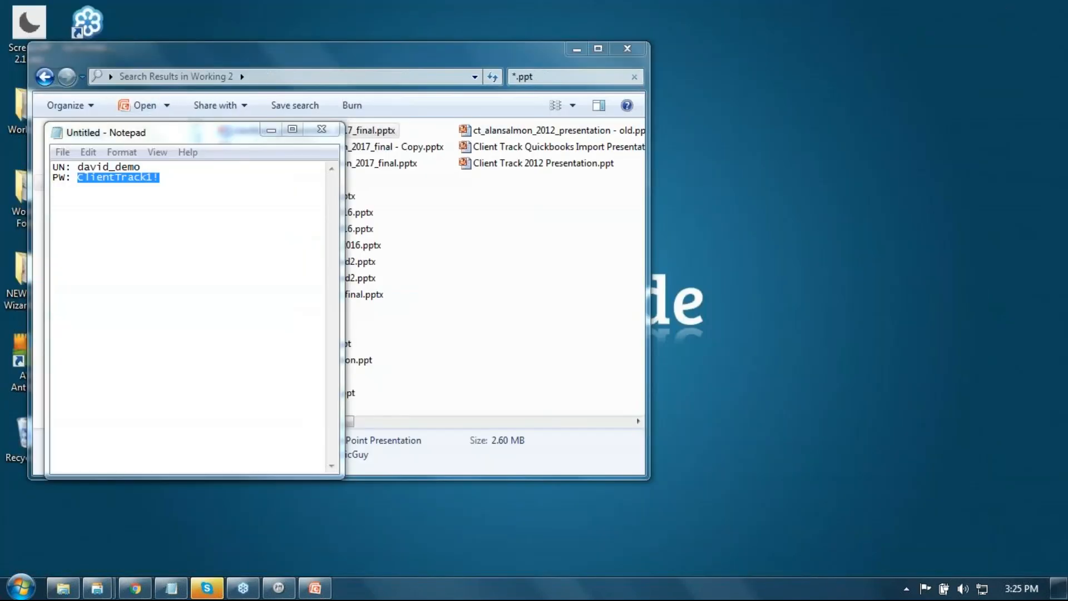
pyautogui.moveTo(206, 130); pyautogui.dragTo(602, 124)
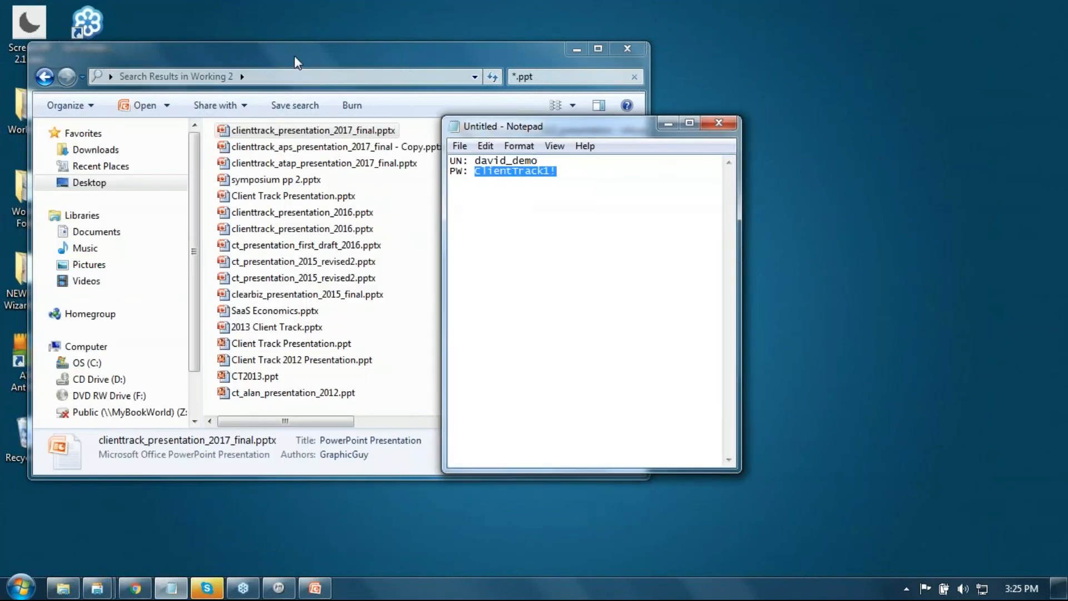
pyautogui.moveTo(297, 58); pyautogui.dragTo(590, 66)
pyautogui.moveTo(491, 55); pyautogui.dragTo(467, 45)
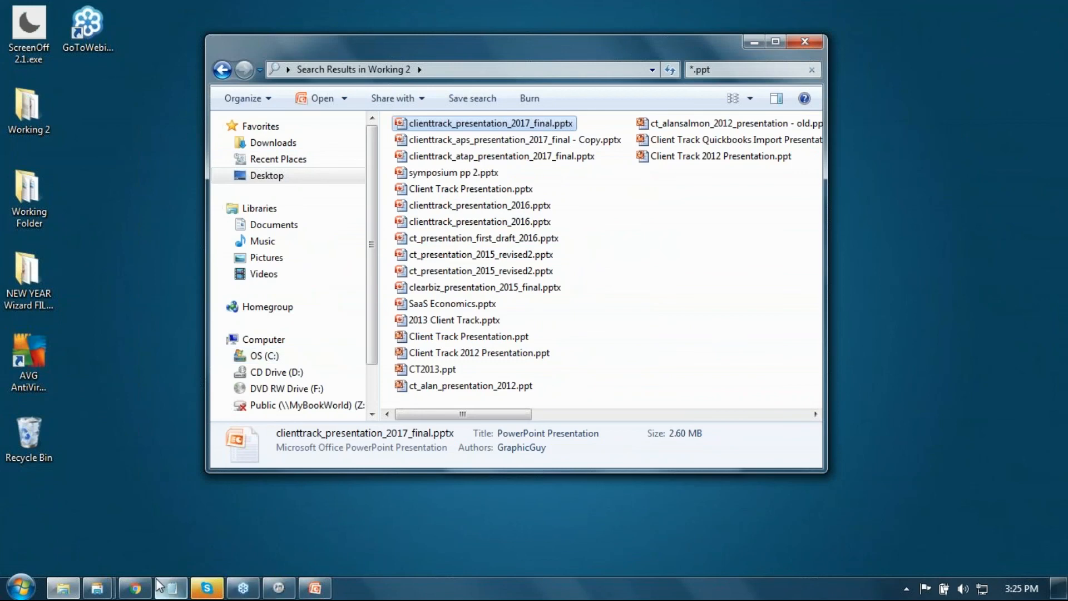
pyautogui.click(136, 588)
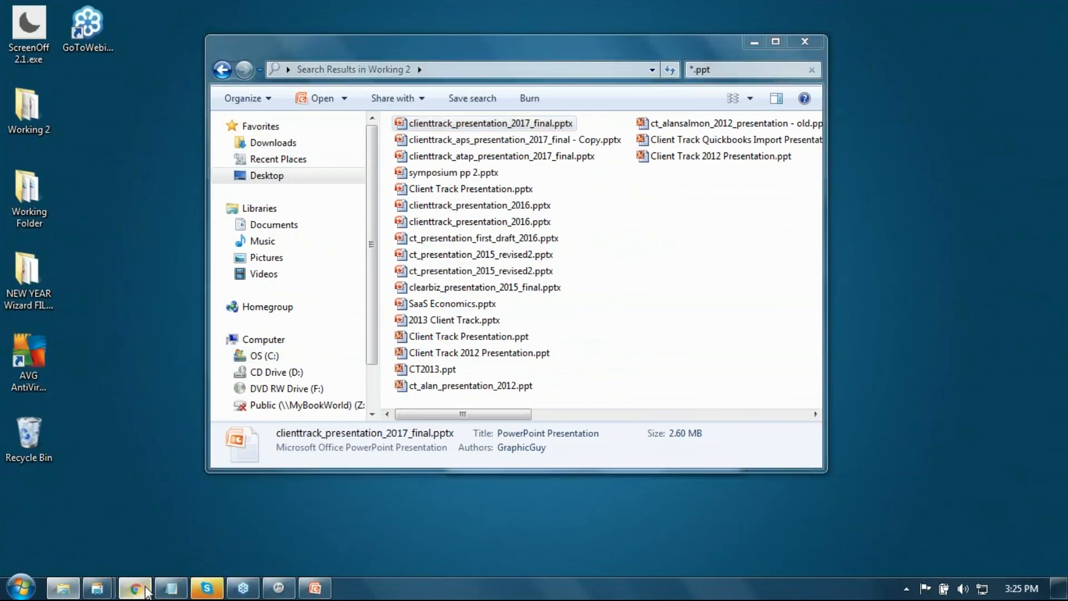
pyautogui.click(1017, 8)
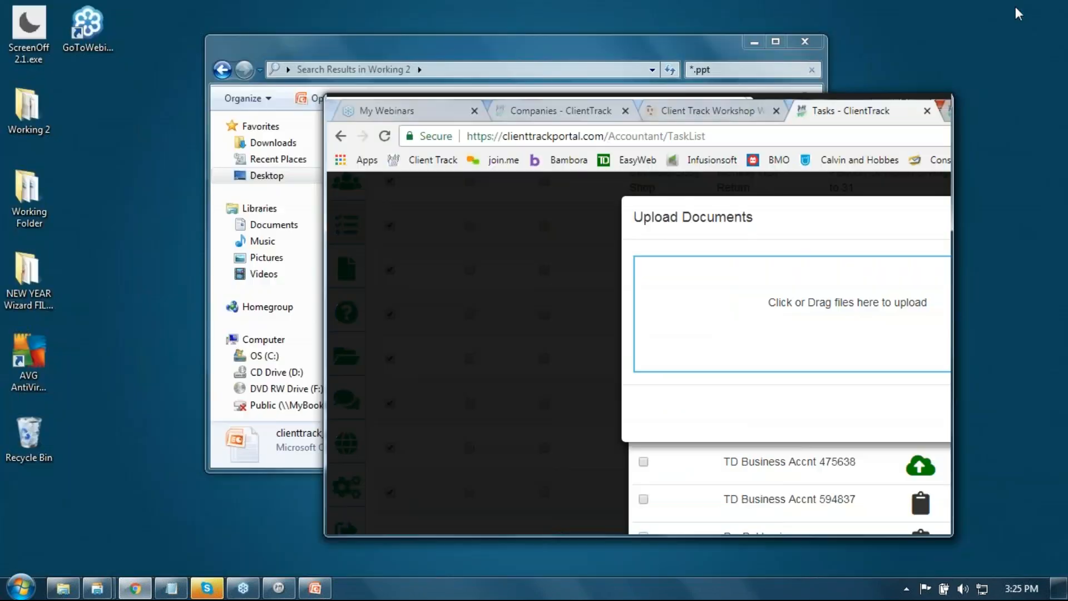
pyautogui.moveTo(95, 21); pyautogui.dragTo(534, 322)
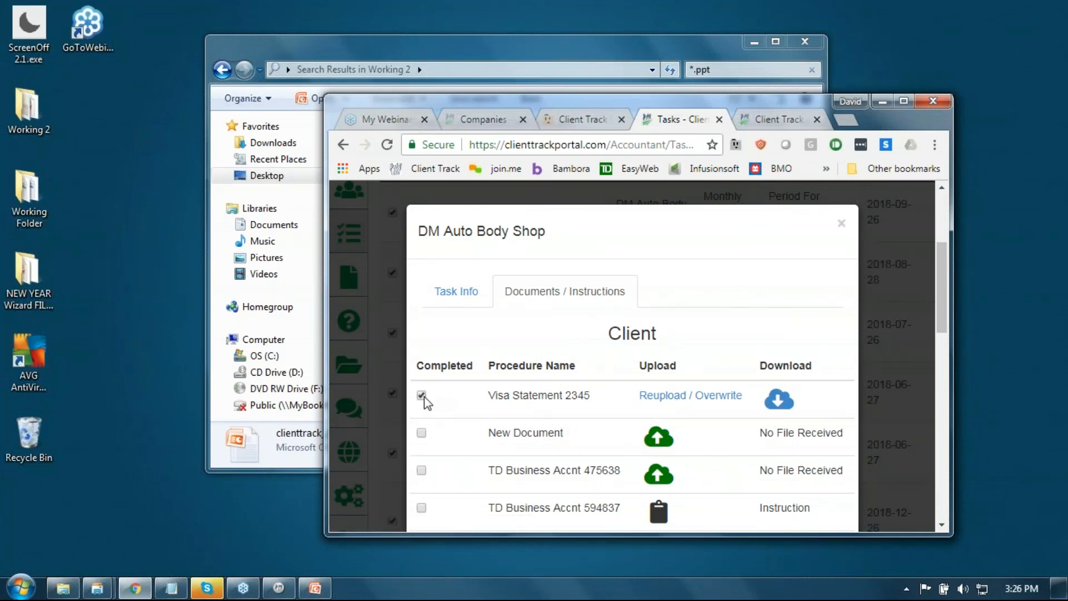
# Step: View a DM Auto Body Shop task's Client Docs & Instructions in the desktop Tasks list, then minimise Client Track
pyautogui.click(279, 589)
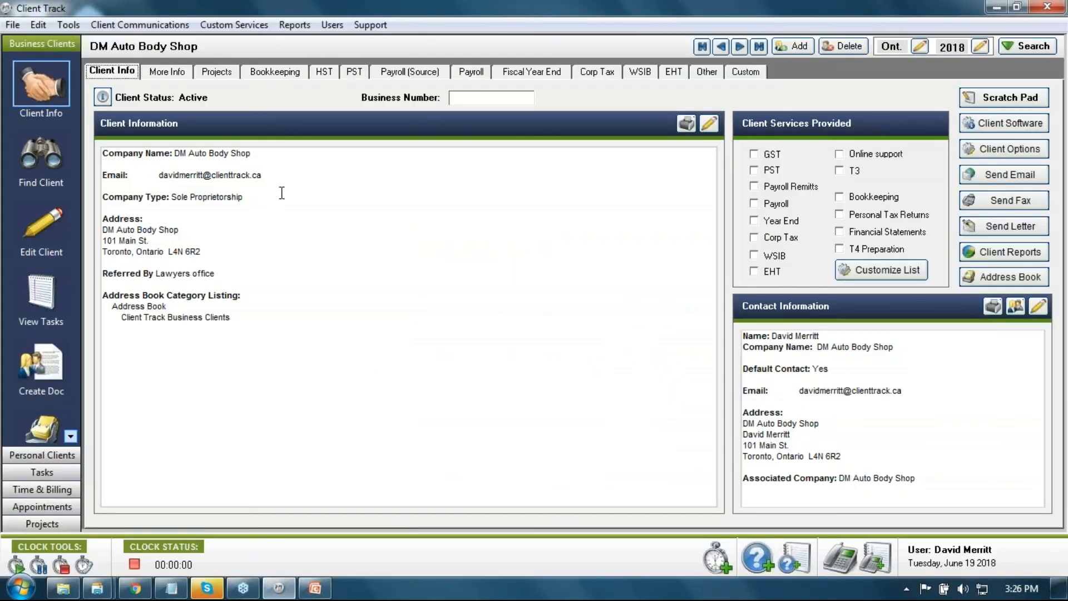
pyautogui.click(45, 456)
pyautogui.click(48, 472)
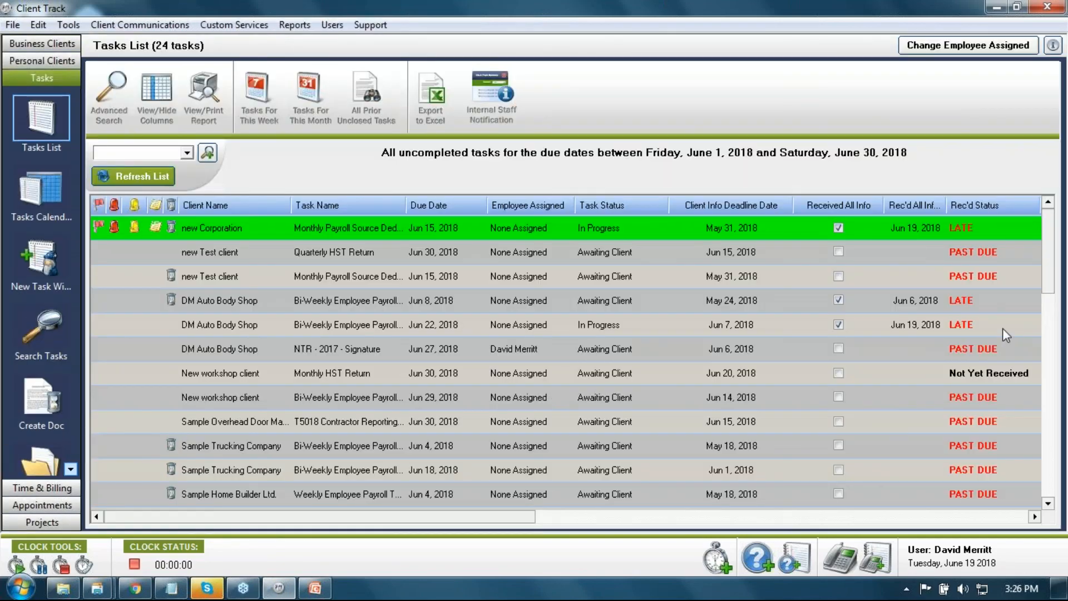
pyautogui.moveTo(529, 518); pyautogui.dragTo(856, 483)
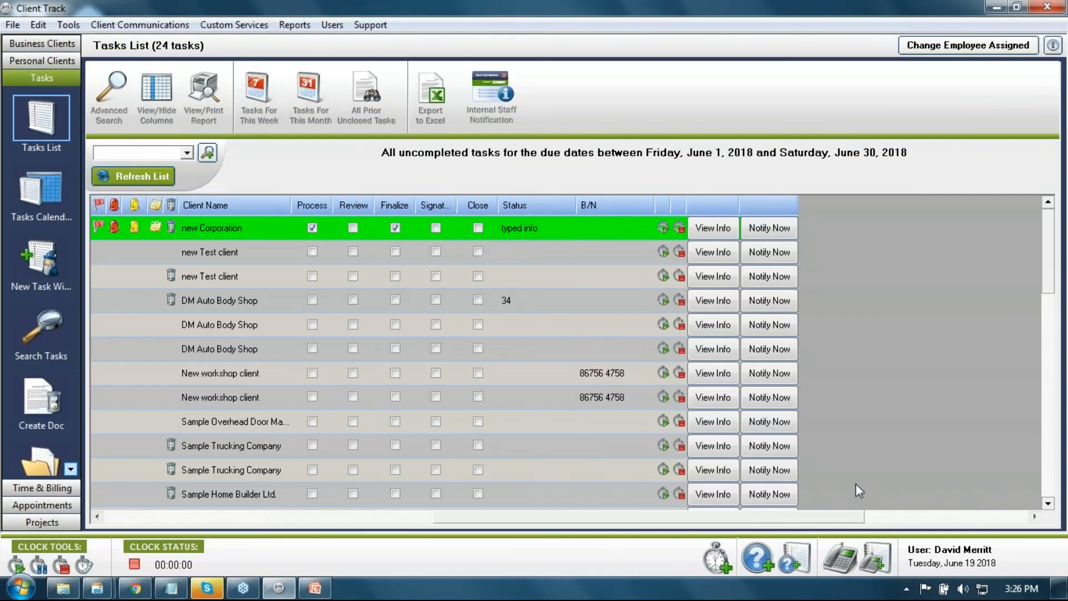
pyautogui.click(715, 325)
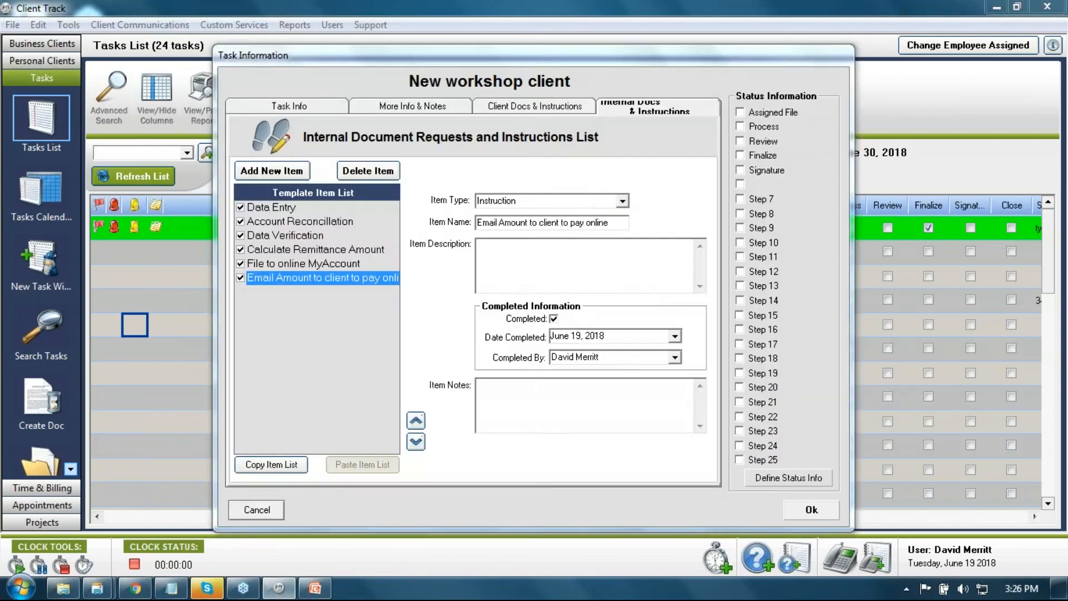
pyautogui.click(533, 106)
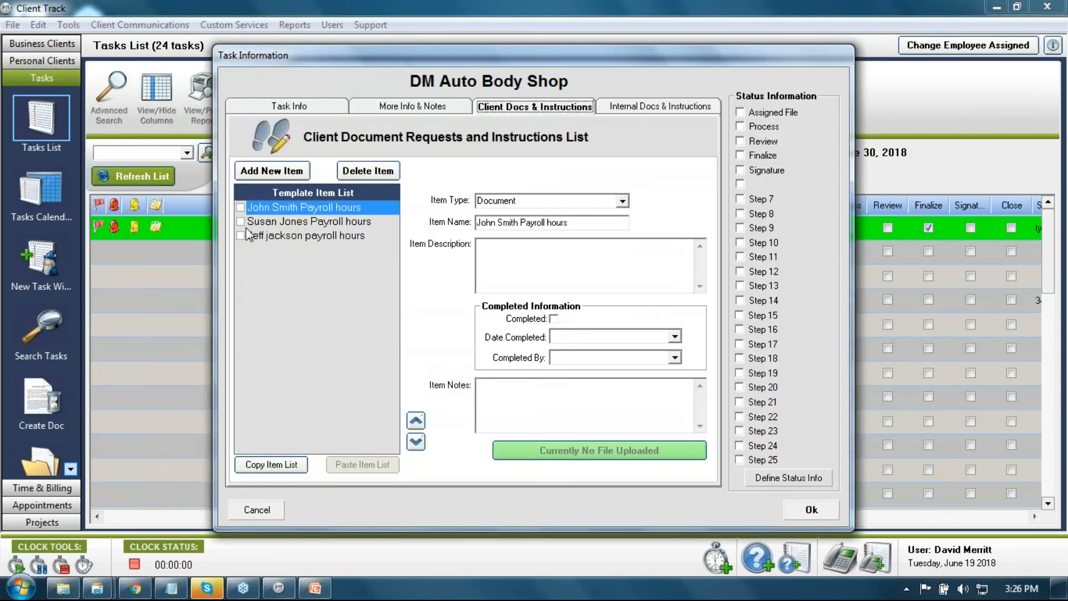
pyautogui.click(270, 518)
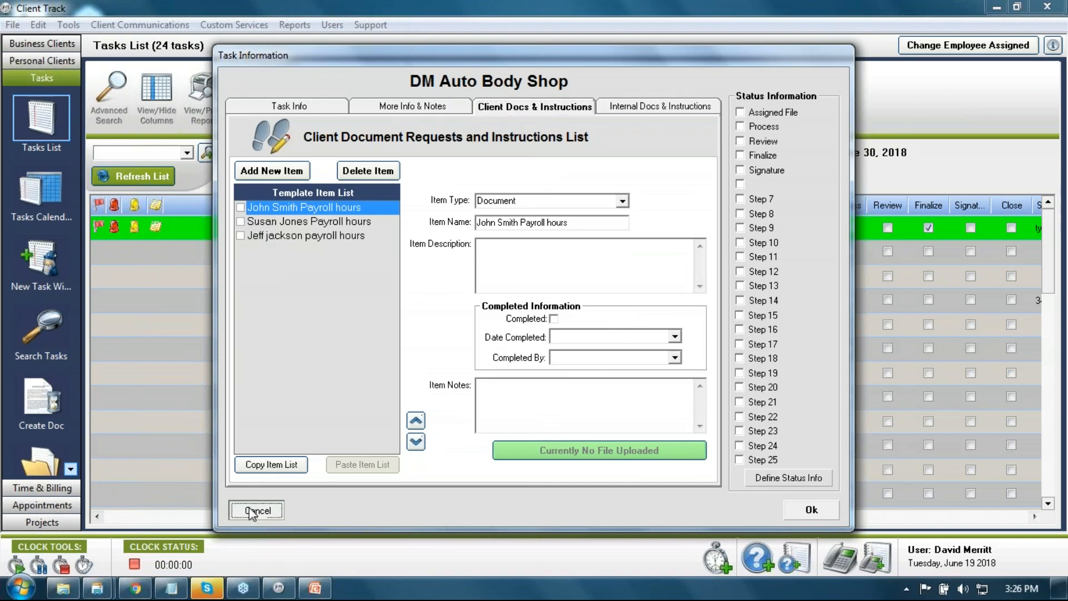
pyautogui.click(996, 7)
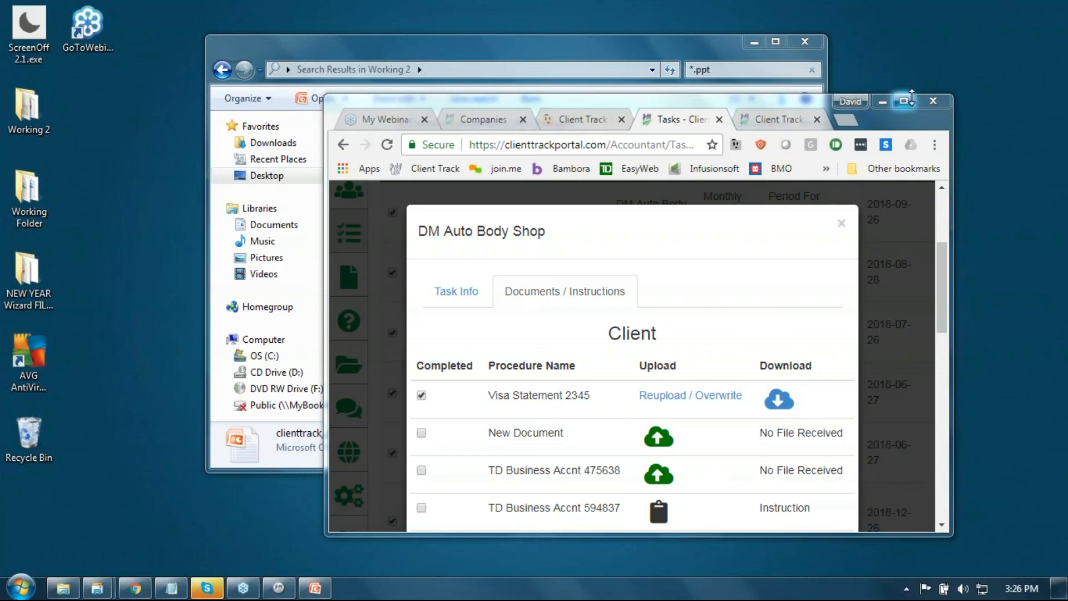
# Step: Maximise the browser, close the DM Auto Body Shop task details, and open the File Explorer
pyautogui.click(905, 100)
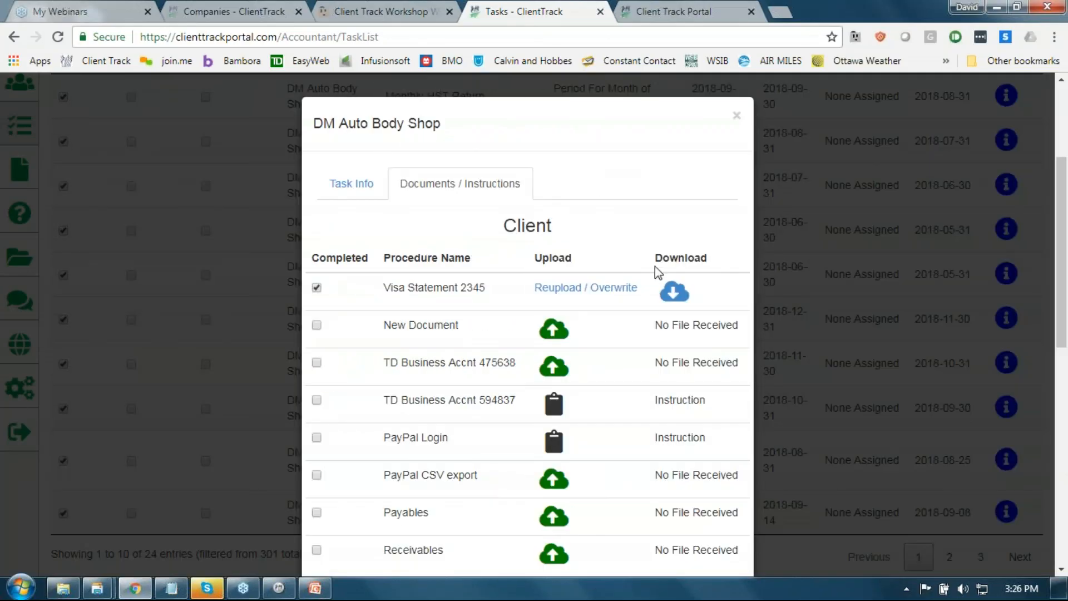
pyautogui.click(737, 116)
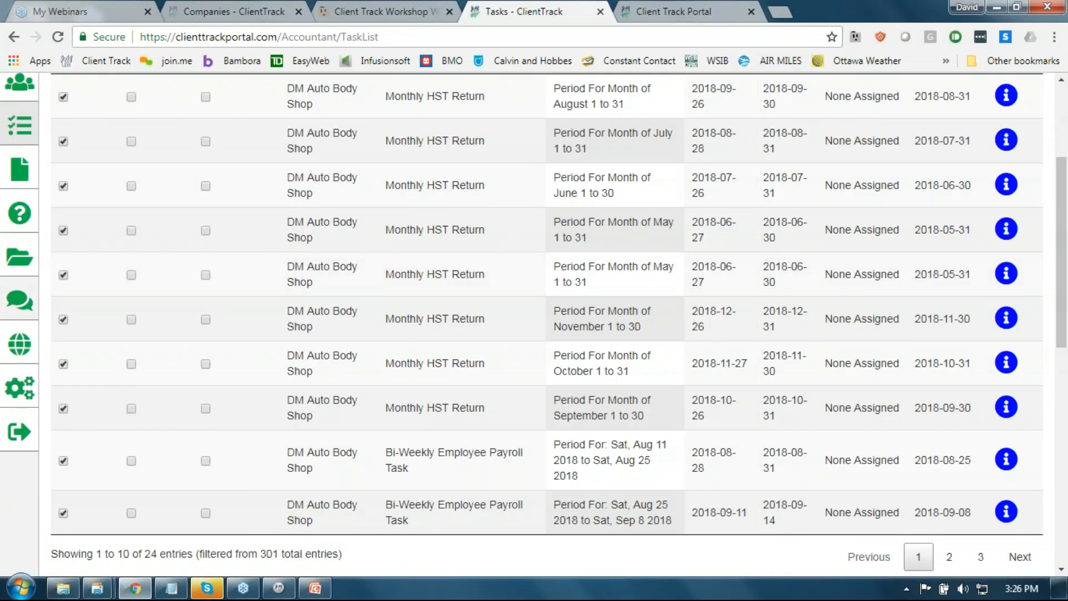
pyautogui.click(11, 257)
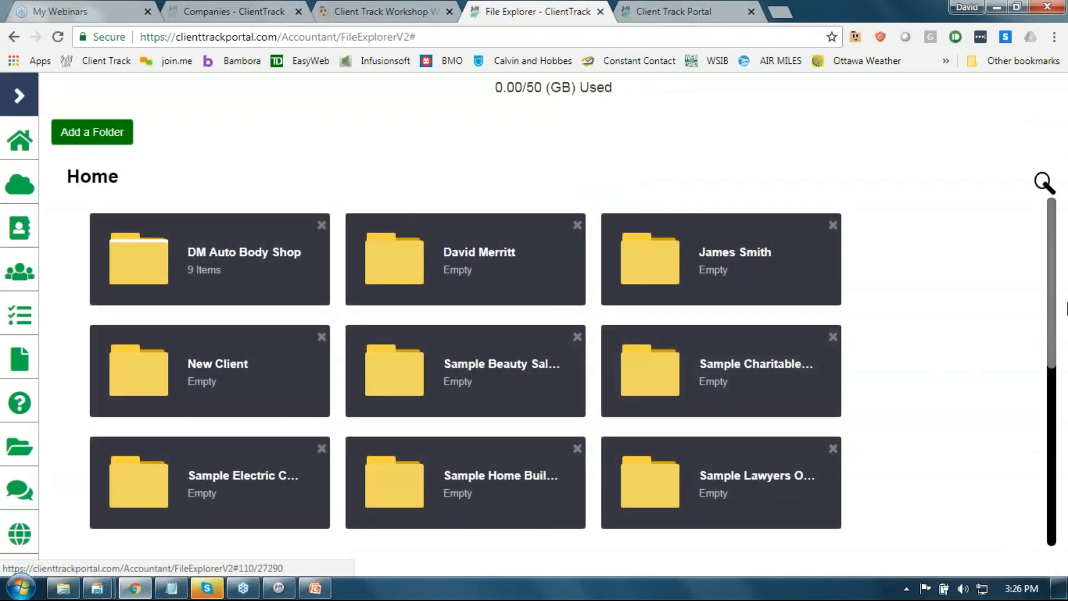
# Step: Navigate to DM Auto Body Shop → 2018 → HST Monthly in the File Explorer
pyautogui.scroll(-2, 1054, 303)
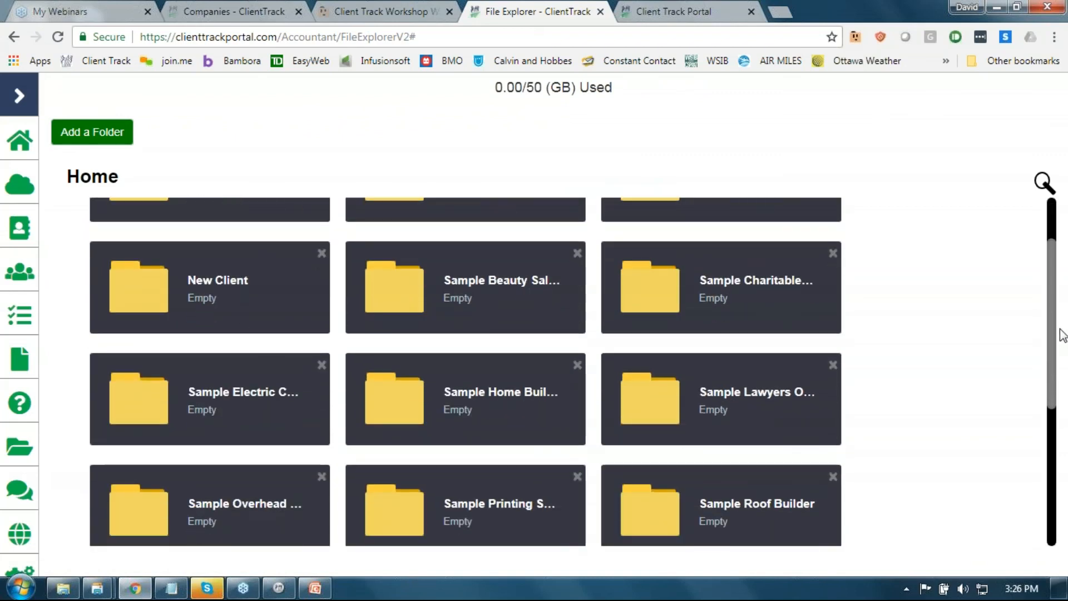
pyautogui.scroll(2, 1054, 298)
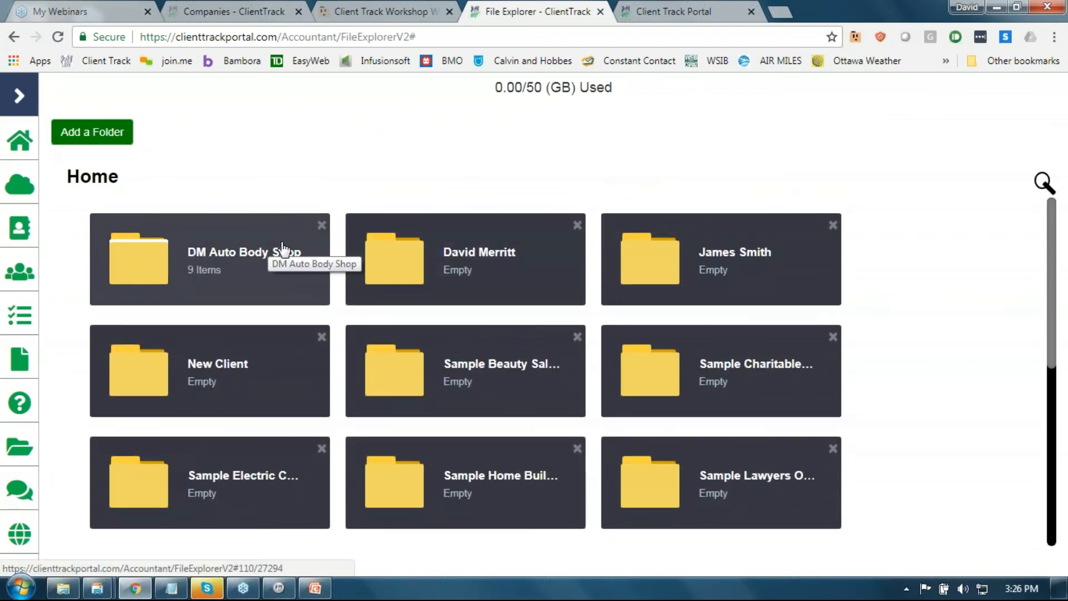
pyautogui.click(225, 262)
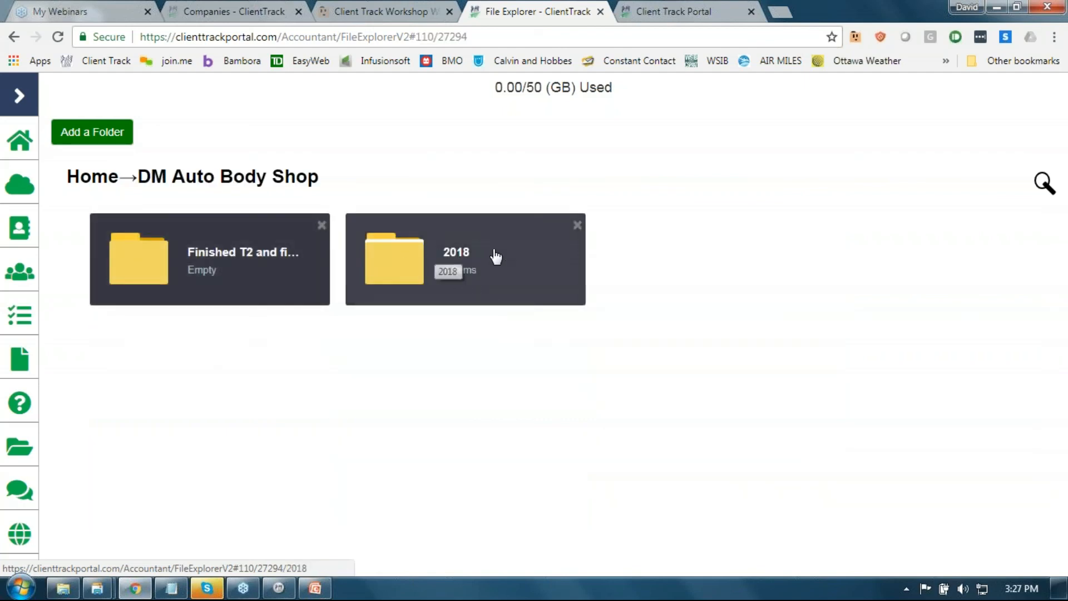
pyautogui.click(458, 263)
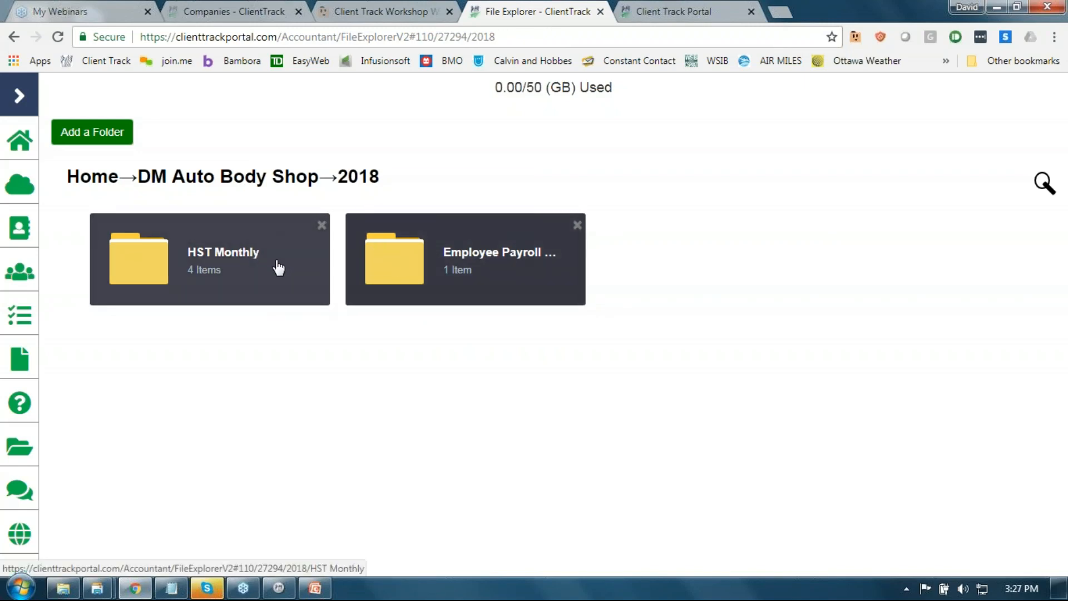
pyautogui.click(251, 265)
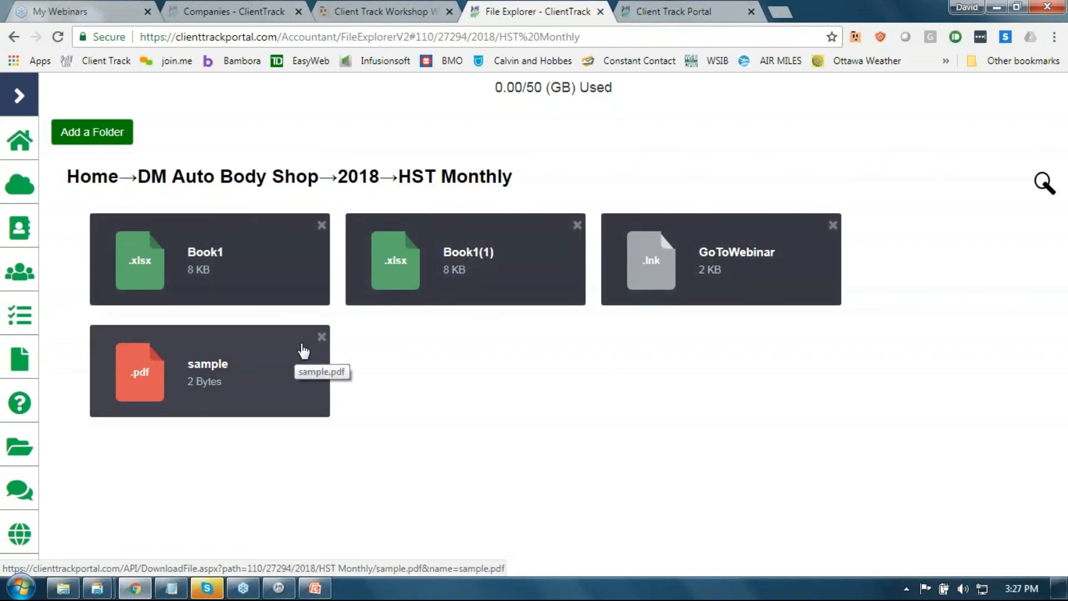
# Step: Download the Book1(1) spreadsheet and dismiss the download bar
pyautogui.click(509, 266)
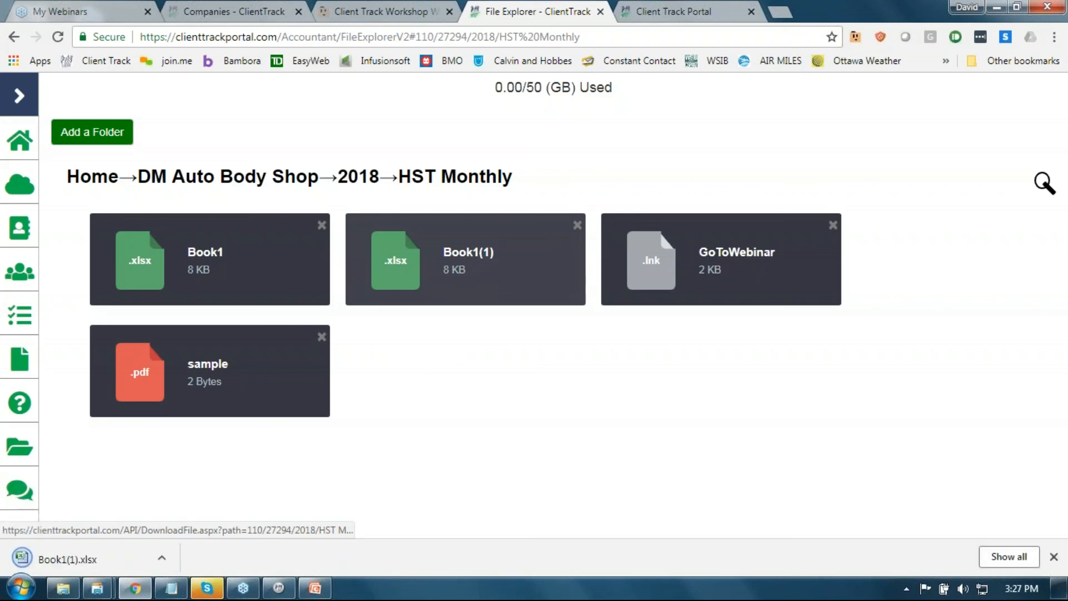
pyautogui.click(119, 556)
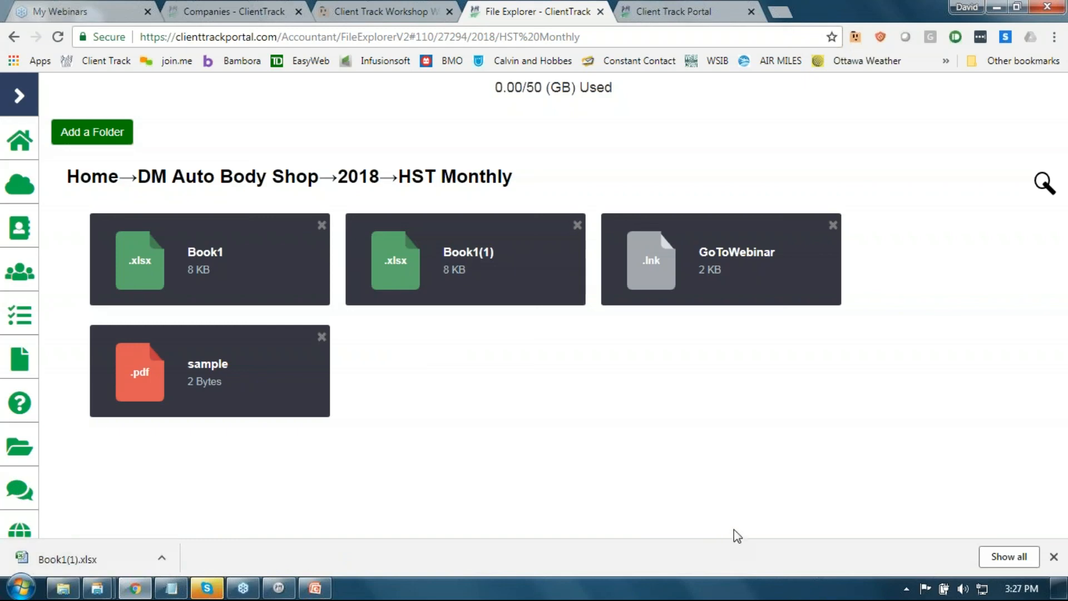
pyautogui.click(1053, 557)
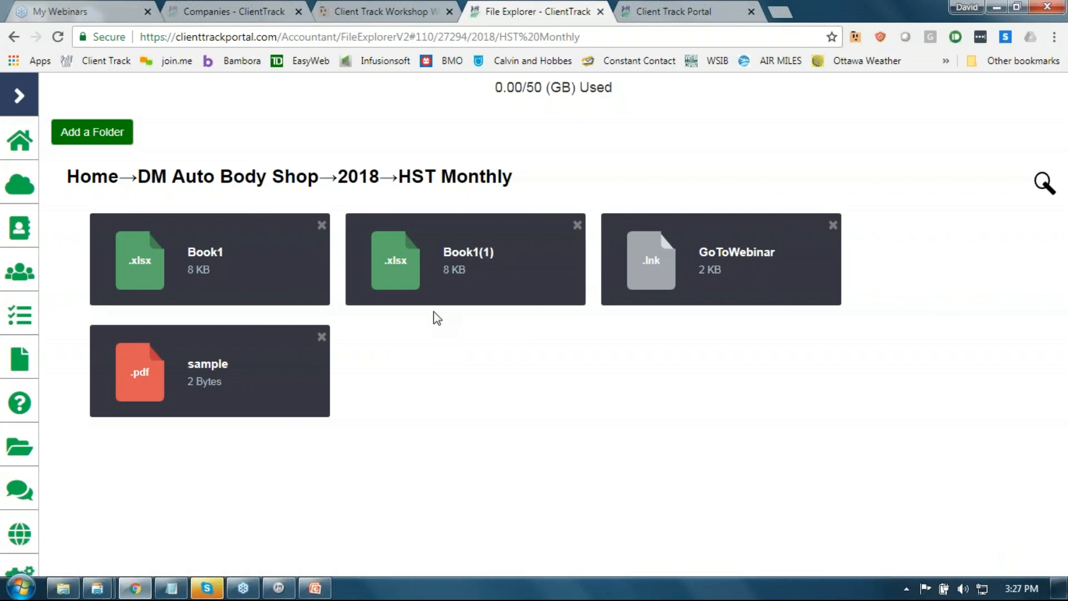
# Step: Create an empty 'HST June 2018' folder in HST Monthly, then return to the DM Auto Body Shop folder
pyautogui.click(78, 139)
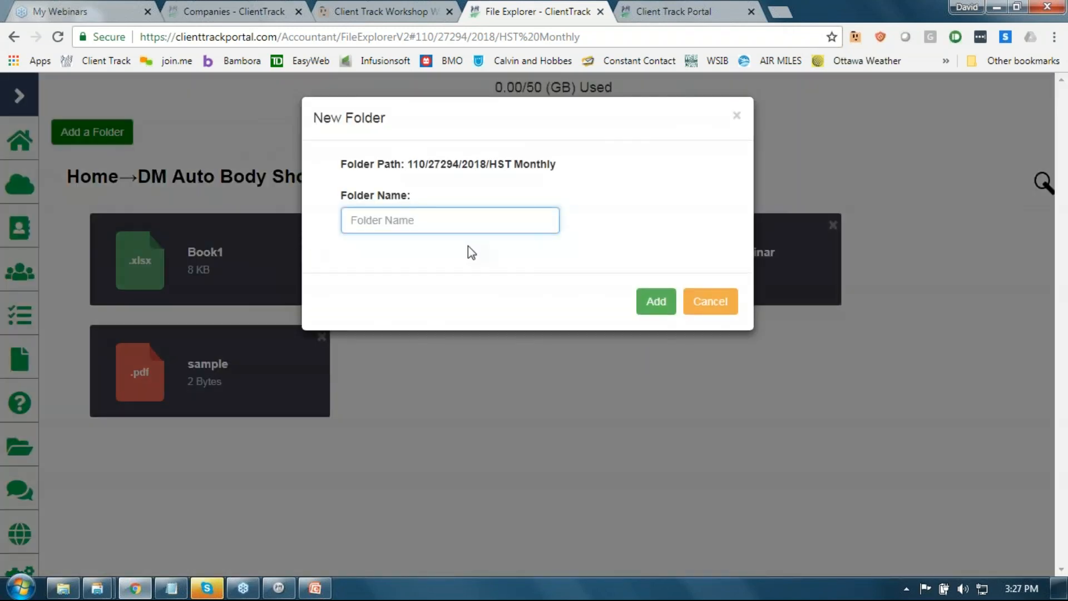
pyautogui.write('HST June 2018')
pyautogui.click(646, 300)
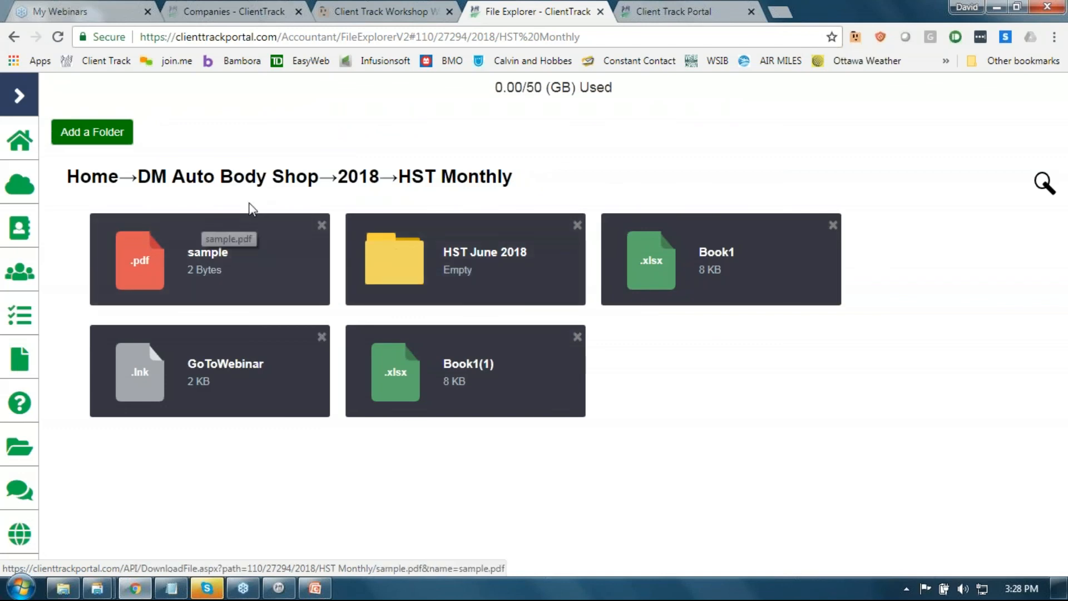
pyautogui.click(234, 179)
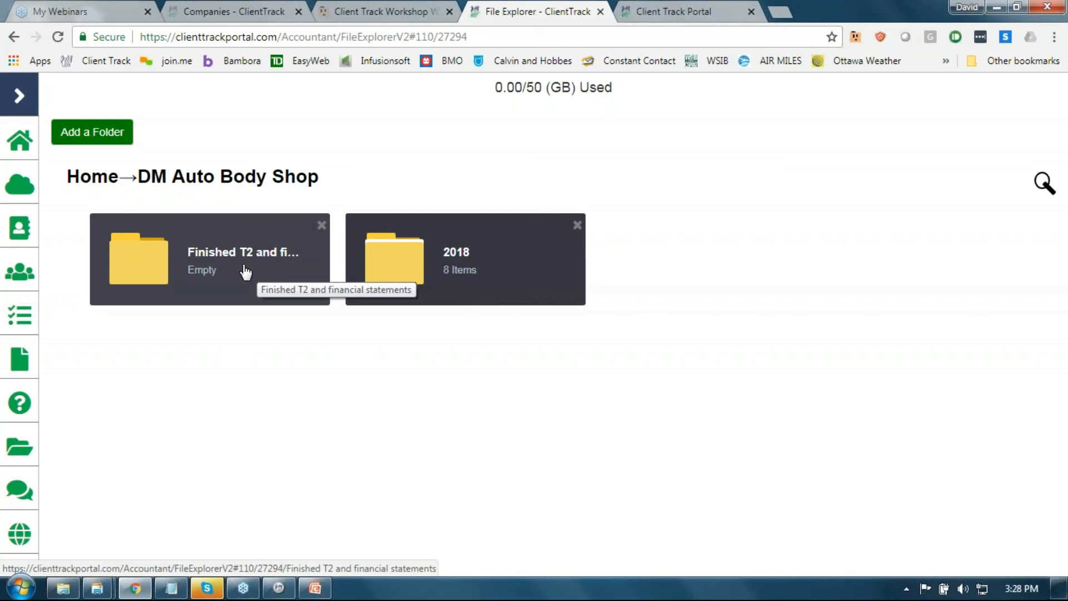
# Step: Check that the 'Finished T2 and financial statements' folder is empty, then view the client chat list
pyautogui.click(213, 275)
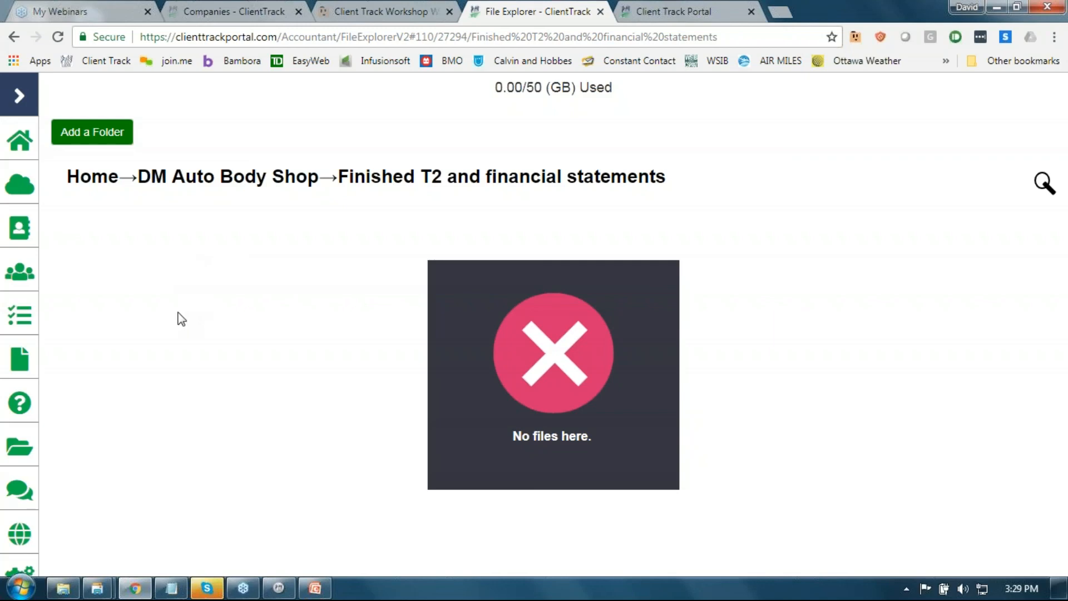
pyautogui.click(158, 179)
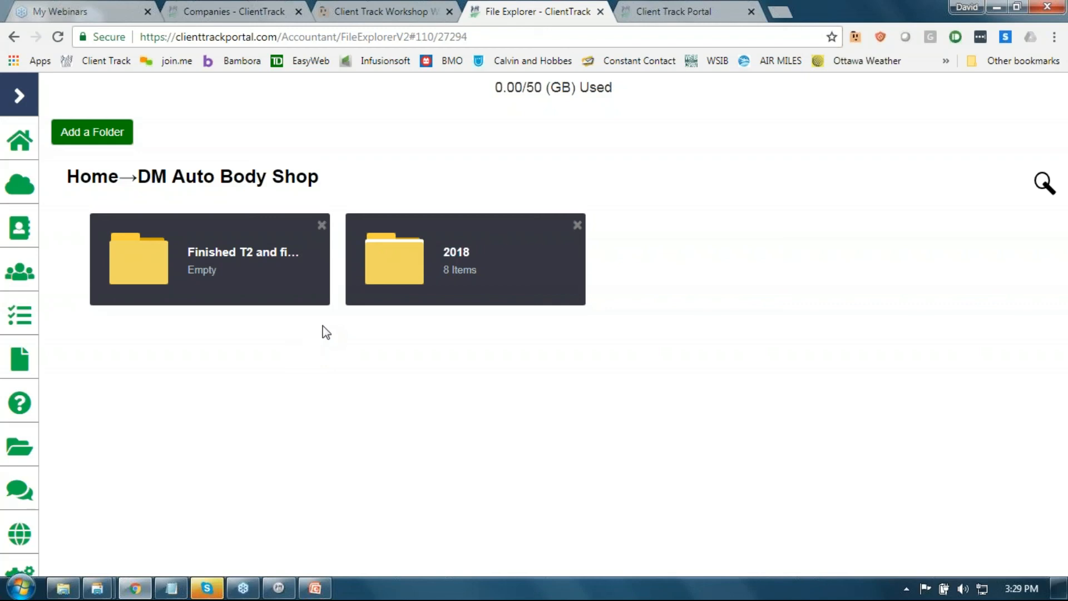
pyautogui.click(25, 507)
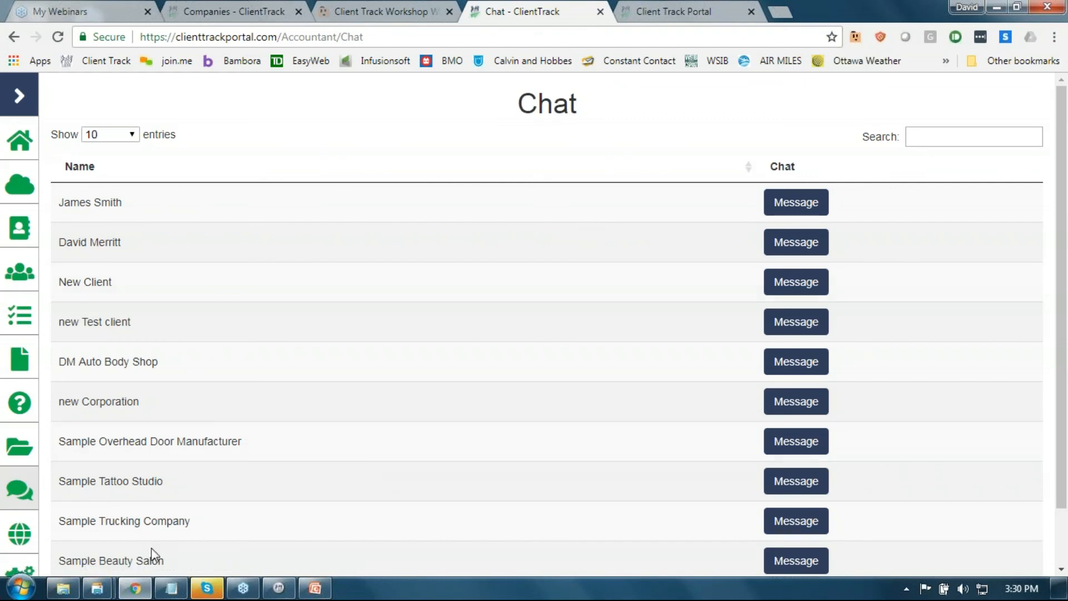
# Step: Copy the login username from the portal account email, then restore down Mail behind the browser
pyautogui.moveTo(96, 588)
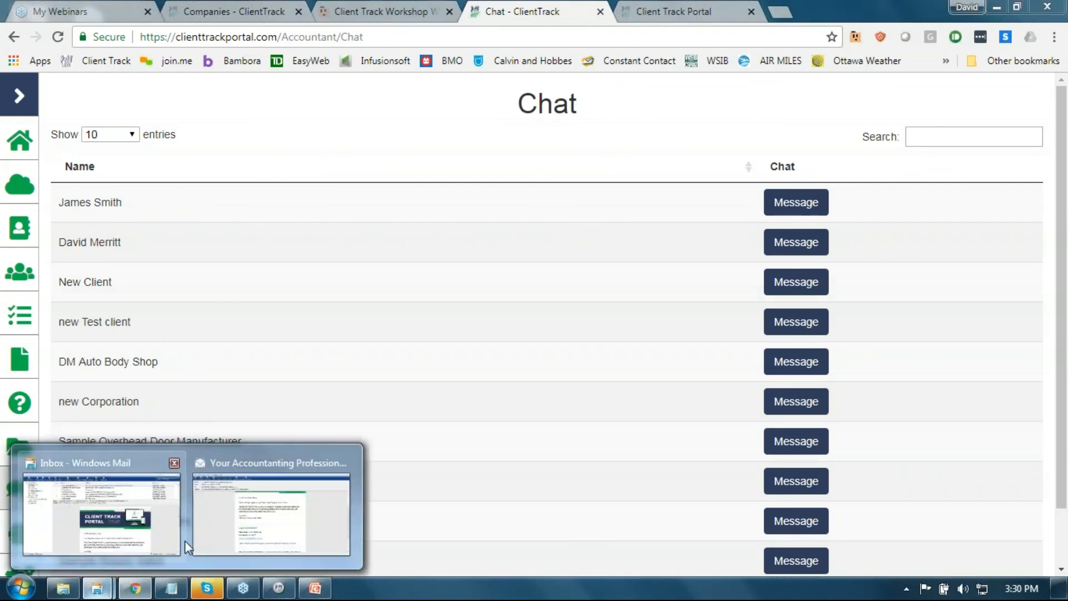
pyautogui.click(238, 540)
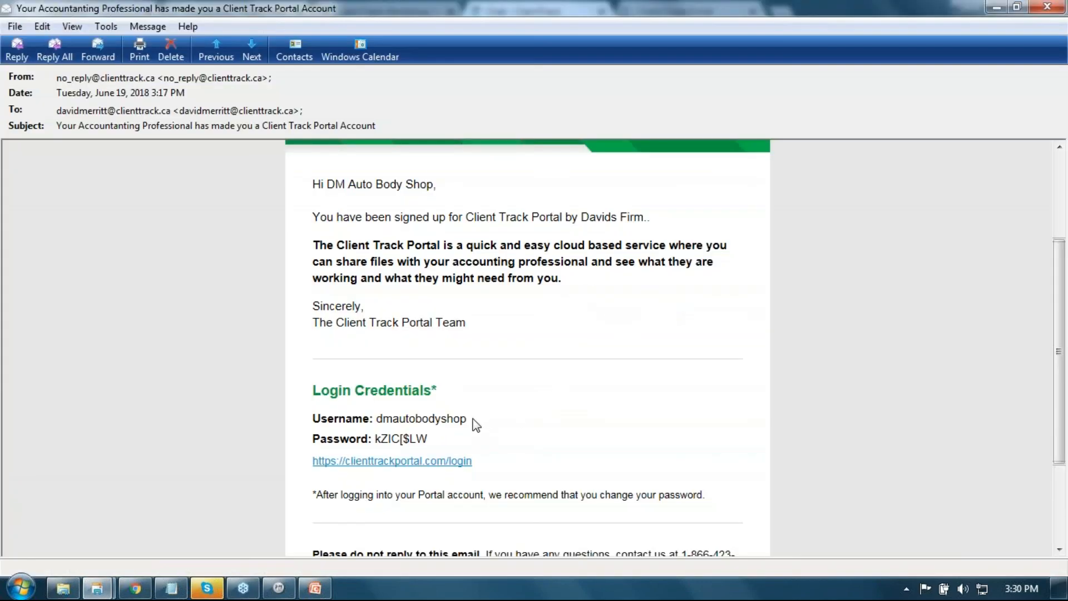
pyautogui.moveTo(469, 419); pyautogui.dragTo(378, 421)
pyautogui.hotkey('ctrl', 'c')
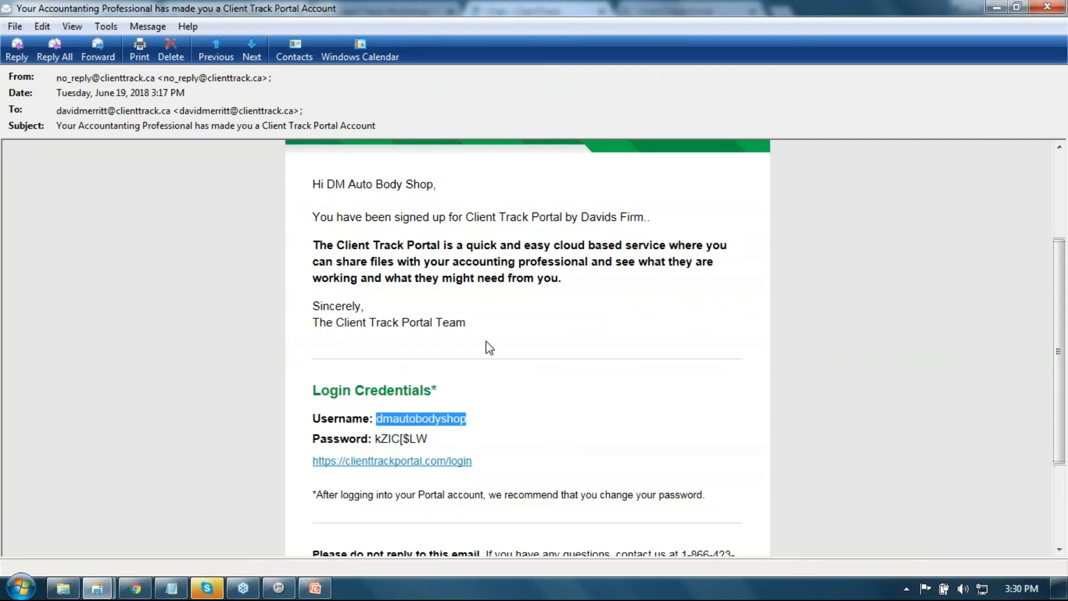
pyautogui.click(1016, 7)
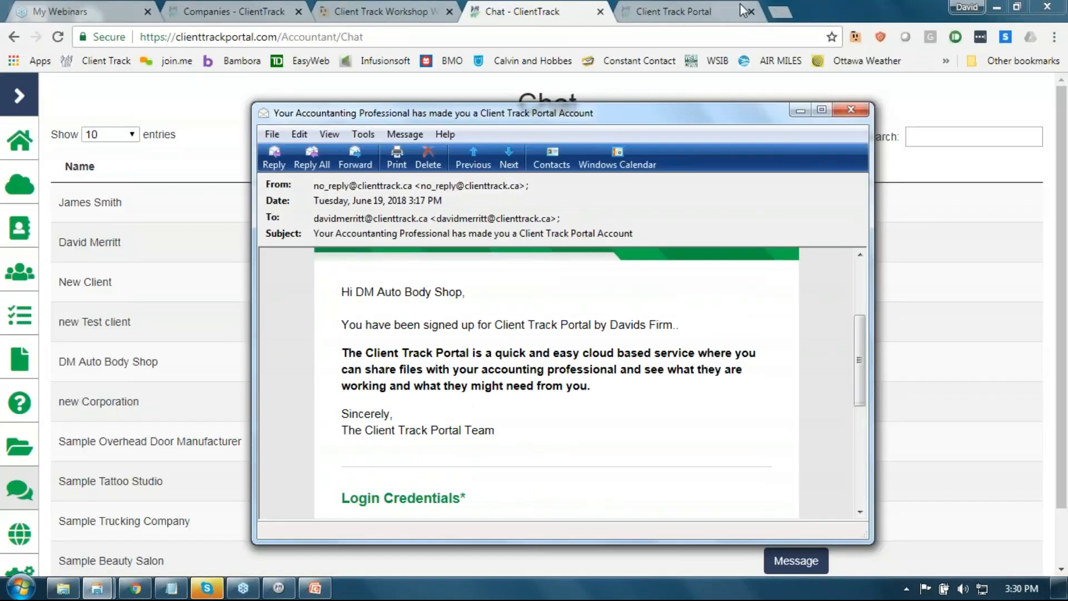
pyautogui.click(713, 16)
# Step: Open the portal sign-in page and paste the client's username
pyautogui.click(713, 17)
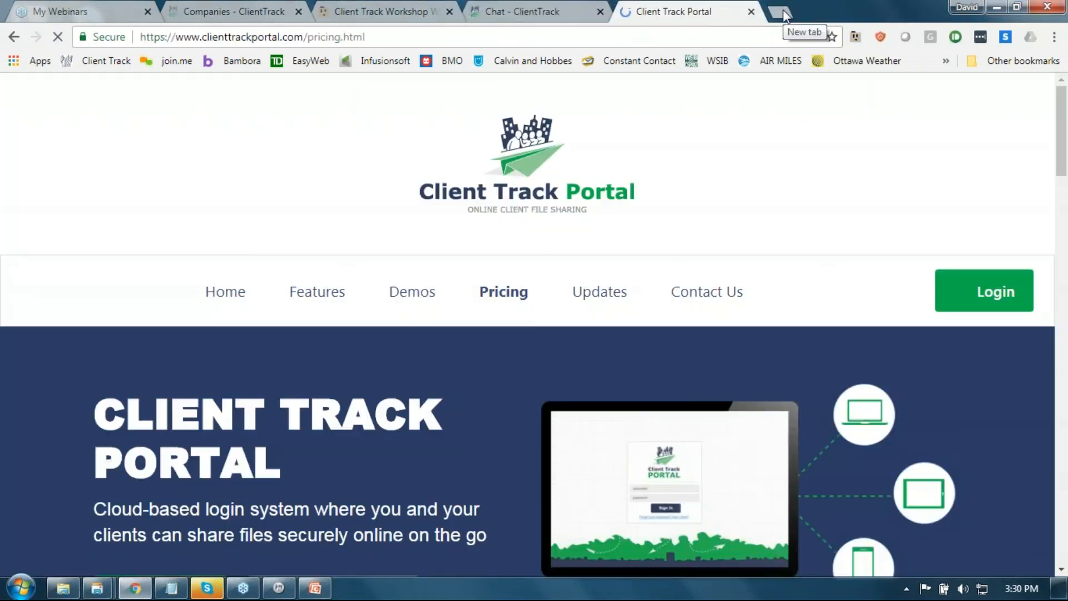
pyautogui.click(962, 291)
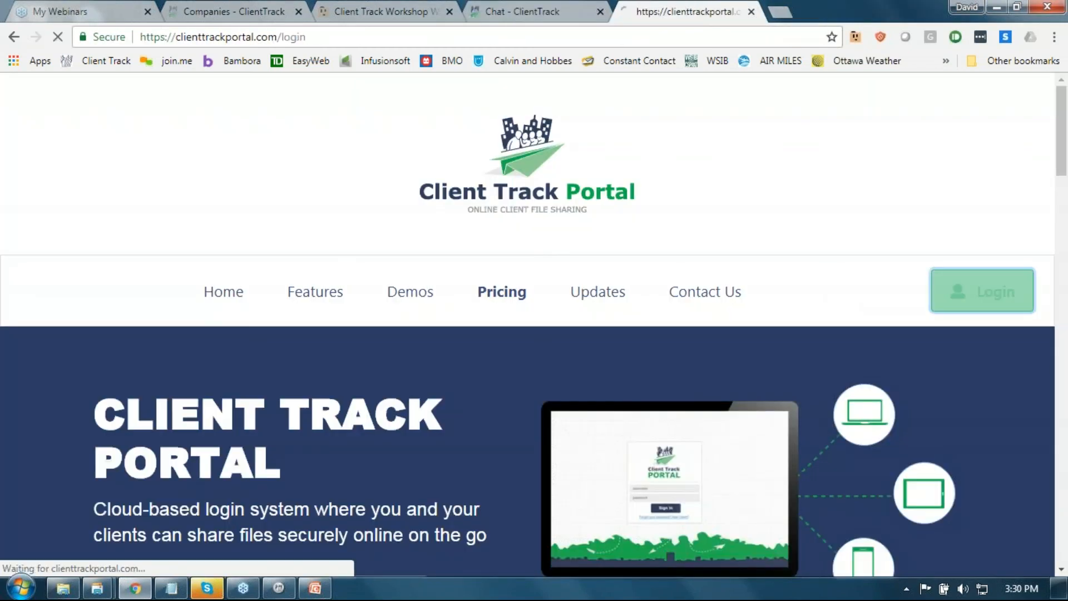
pyautogui.hotkey('ctrl', 'v')
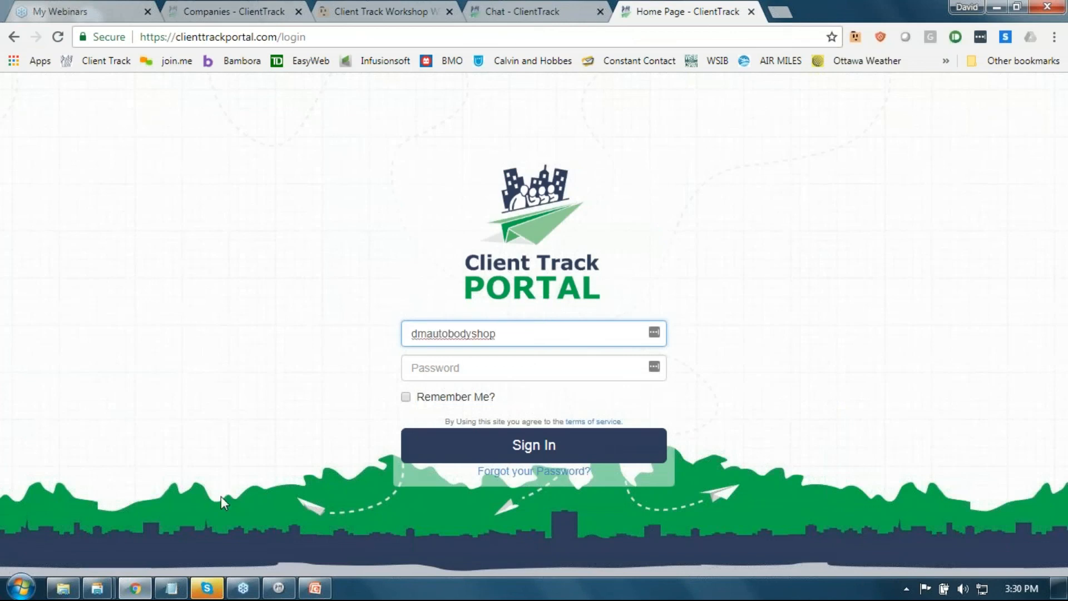
# Step: Copy the account password from the email, paste it in, and sign in as the client
pyautogui.click(97, 588)
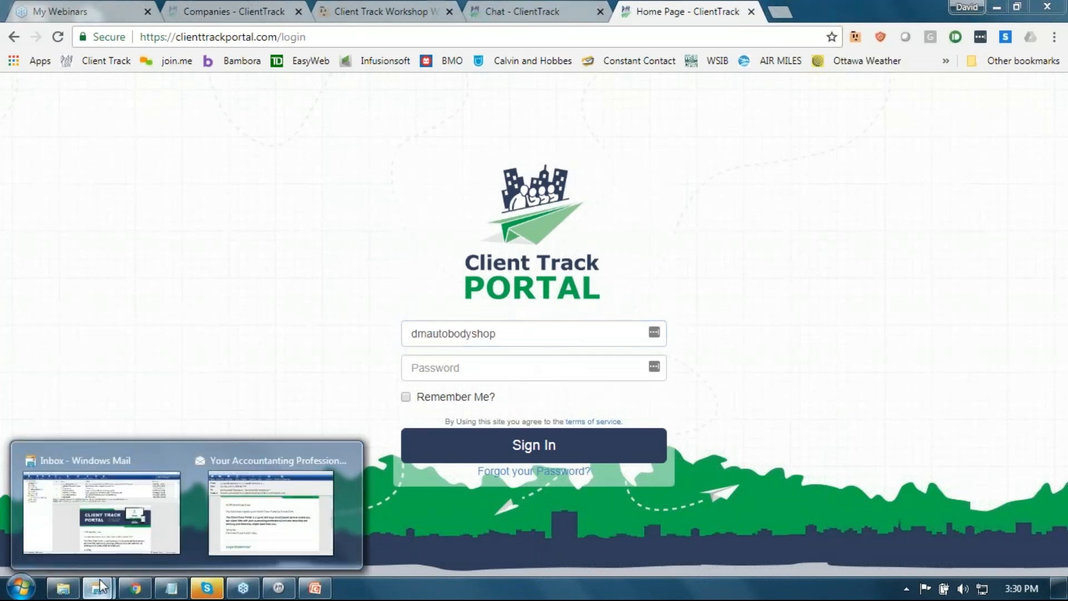
pyautogui.click(233, 543)
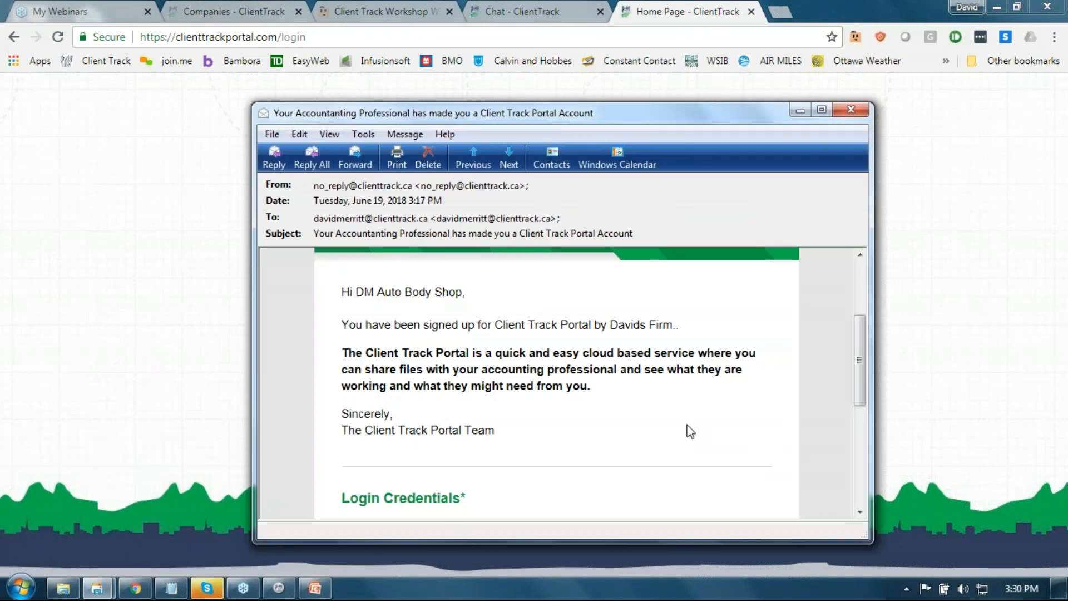
pyautogui.moveTo(859, 350); pyautogui.dragTo(839, 418)
pyautogui.moveTo(458, 333); pyautogui.dragTo(410, 337)
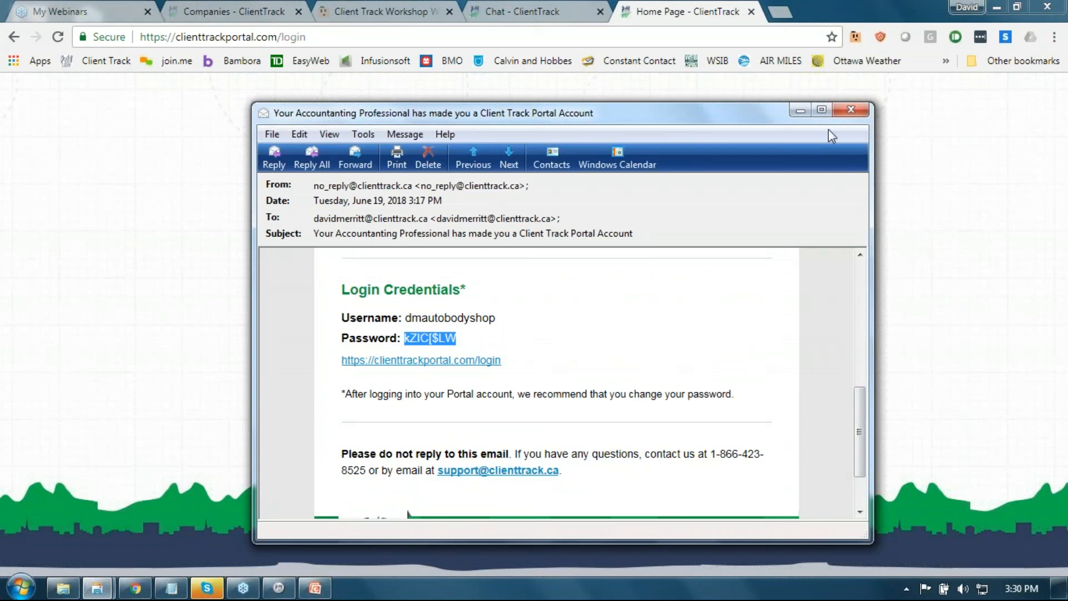
pyautogui.click(805, 111)
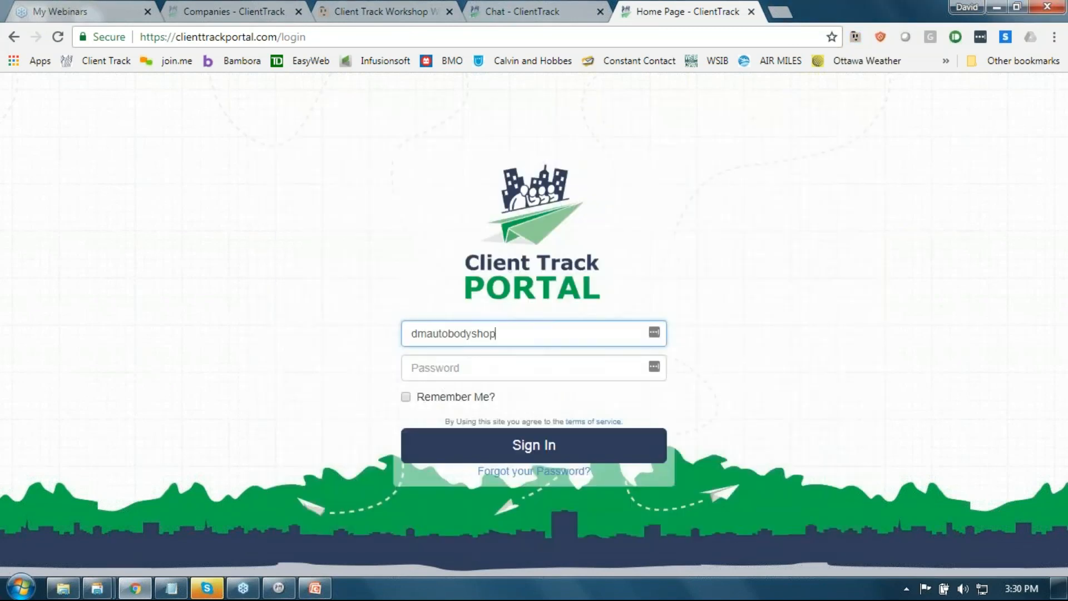
pyautogui.click(492, 374)
pyautogui.hotkey('ctrl', 'v')
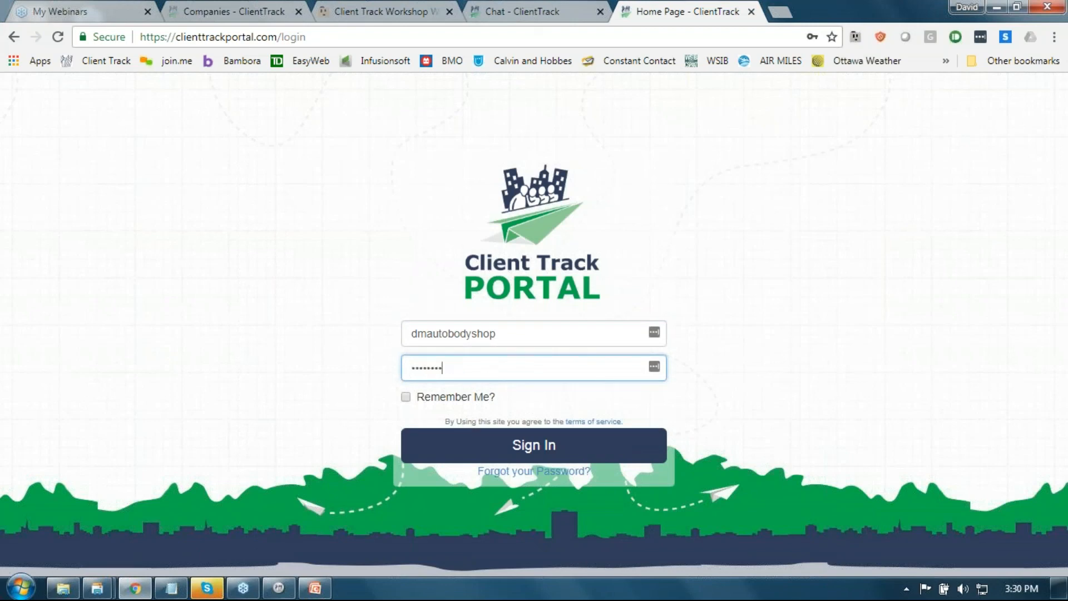
pyautogui.click(568, 450)
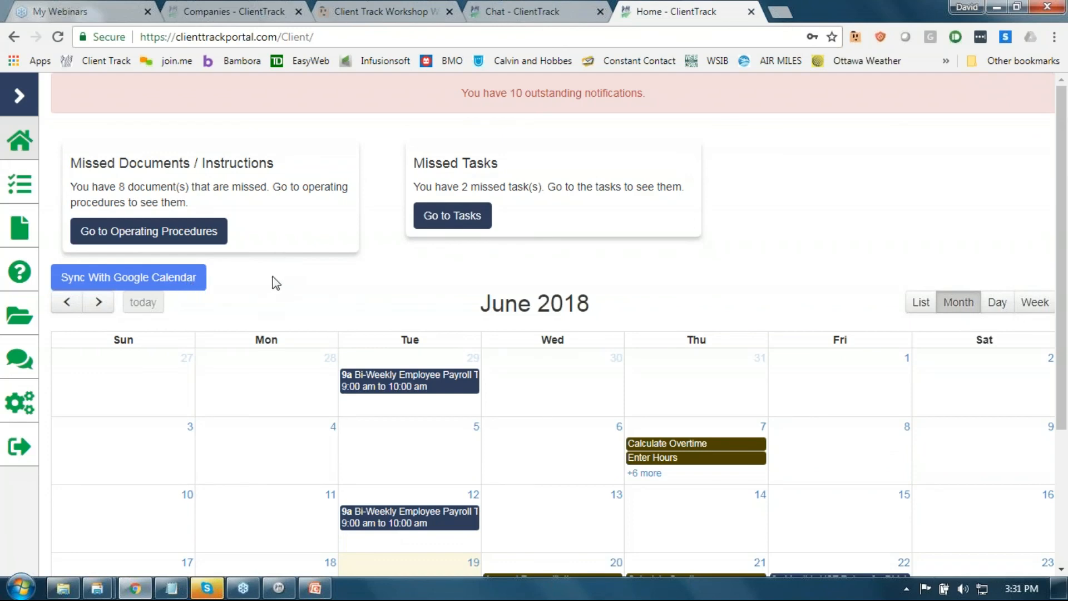
# Step: Review the first payroll task's details in the client's task list, then open the client File Explorer
pyautogui.click(21, 189)
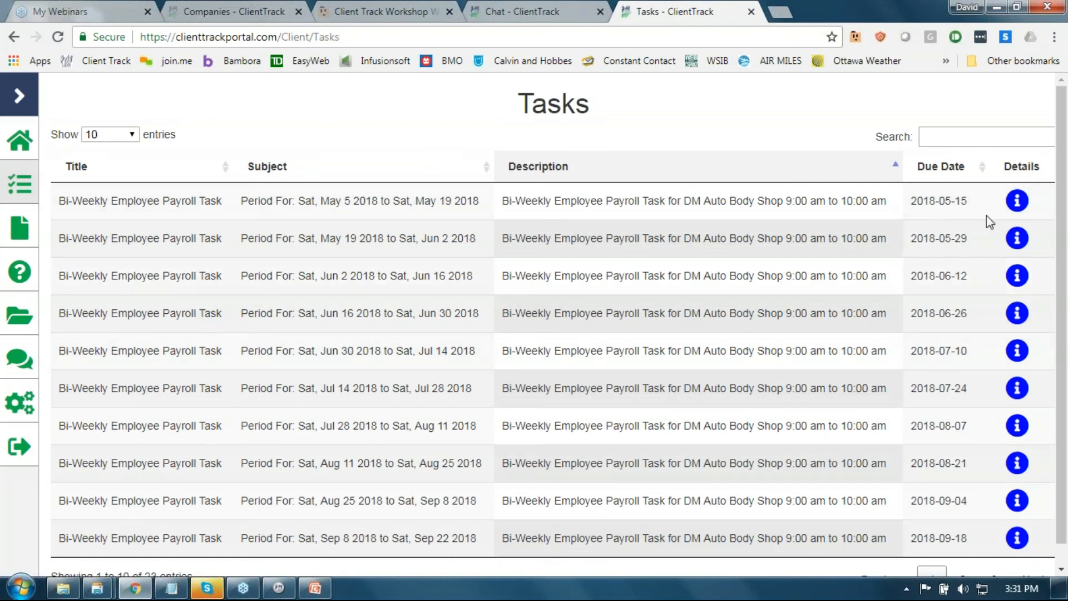
pyautogui.click(1016, 202)
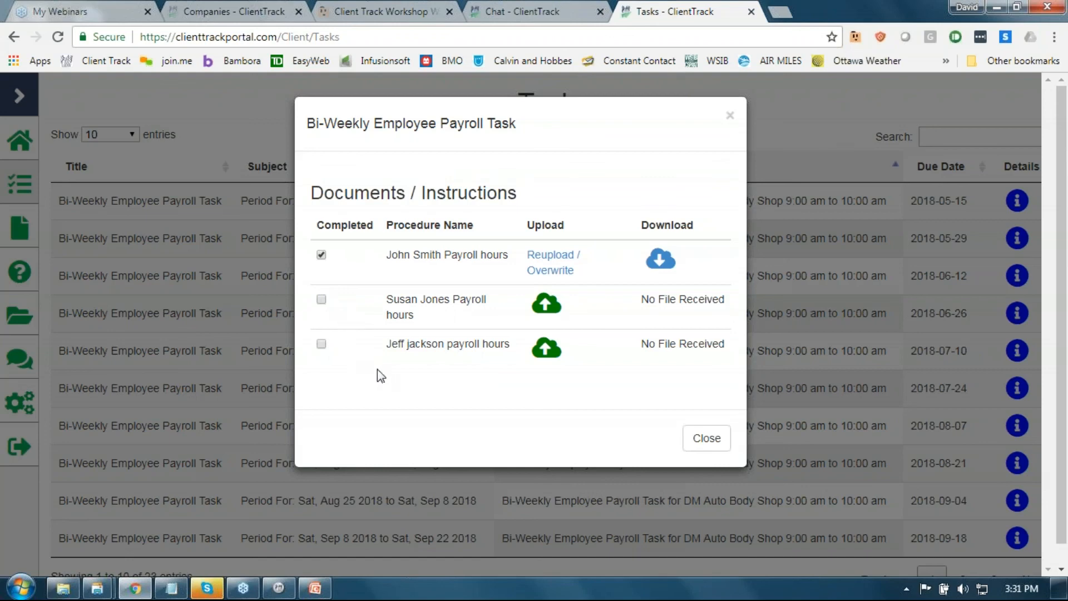
pyautogui.click(705, 439)
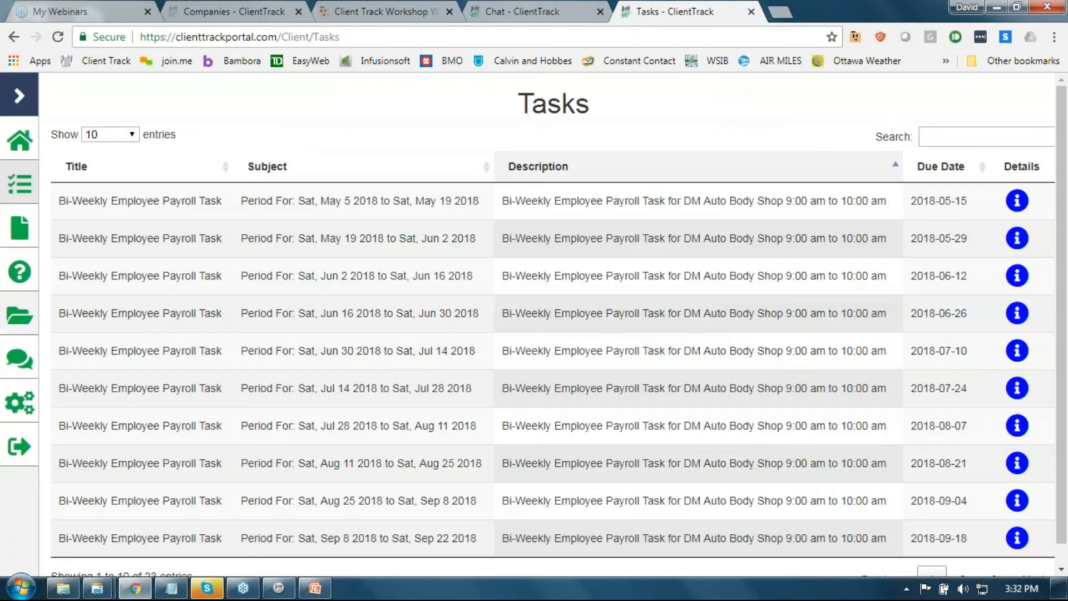
pyautogui.click(19, 315)
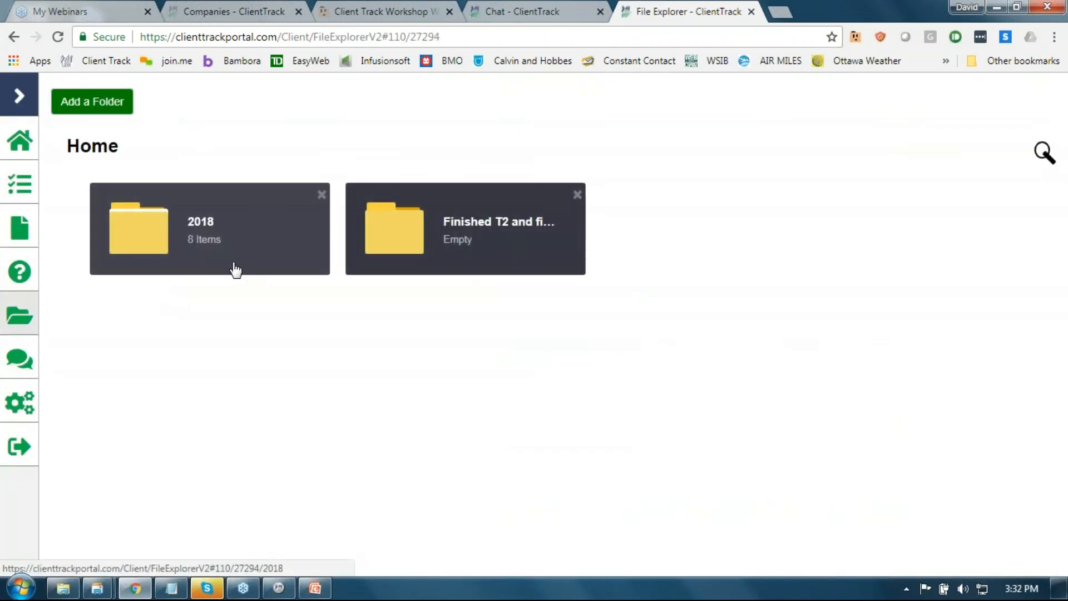
# Step: Open the client's 2018 and Employee Payroll folders, then scroll the home page's June 2018 calendar
pyautogui.click(307, 236)
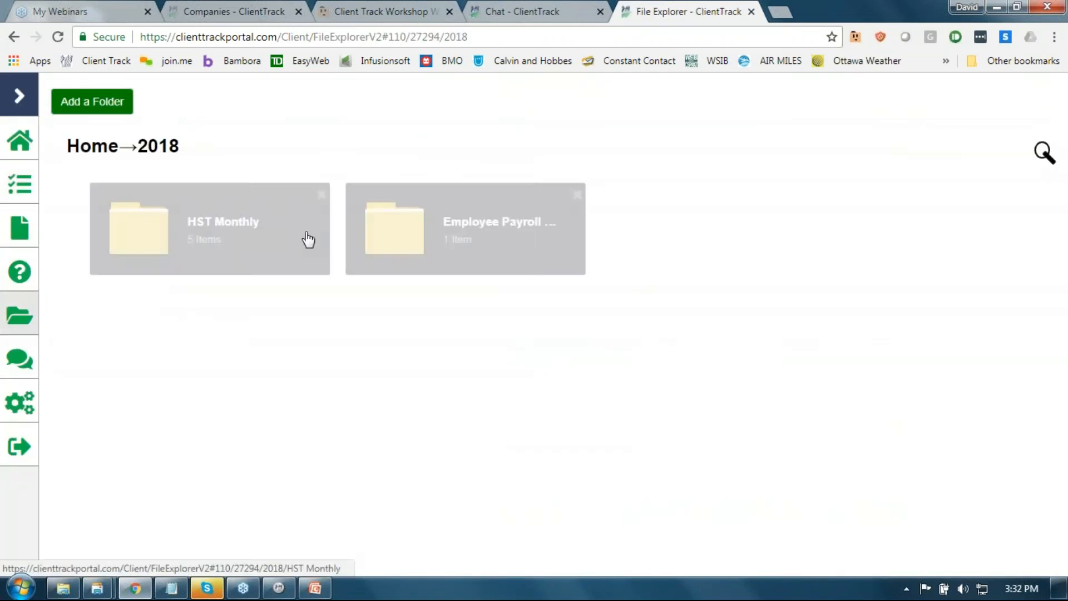
pyautogui.click(462, 245)
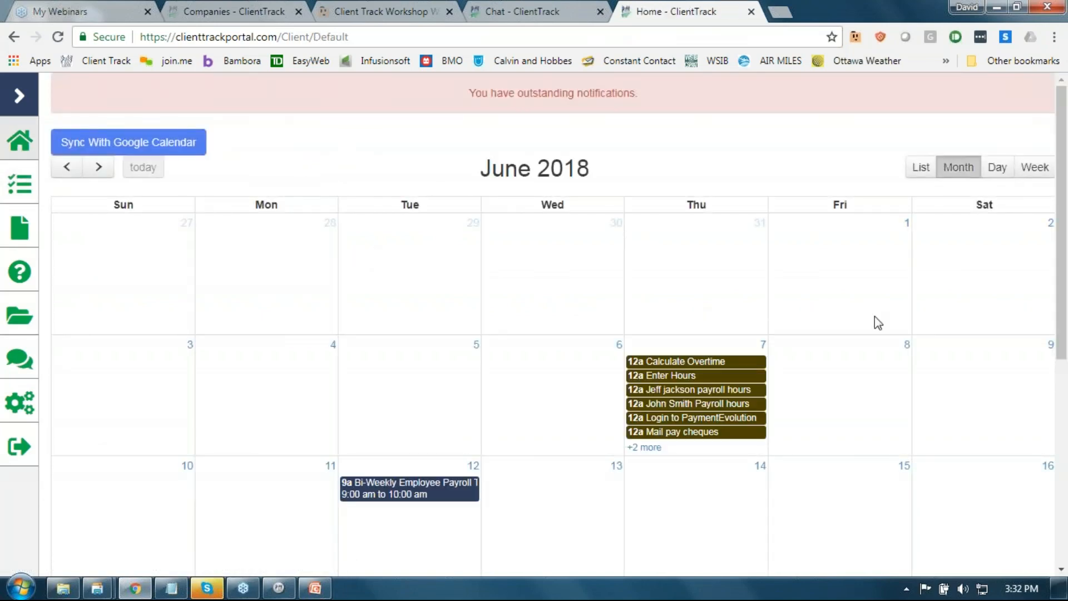
pyautogui.moveTo(1062, 336); pyautogui.dragTo(1060, 302)
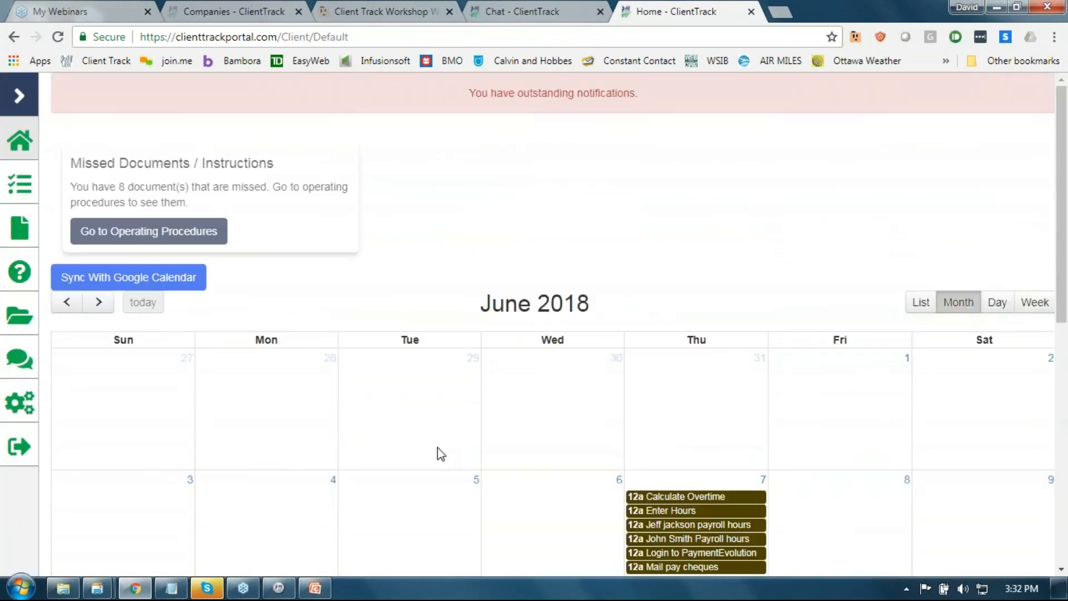